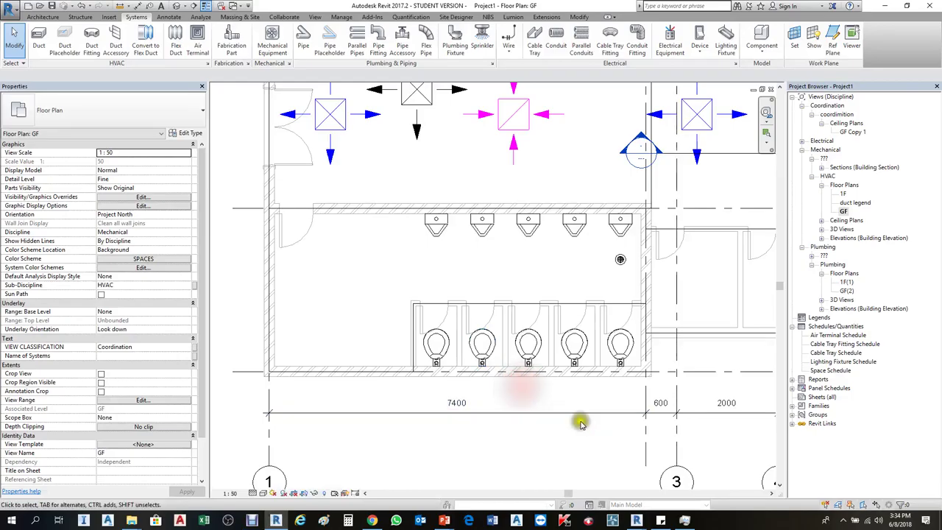
Examine the properties and piping connections of the rightmost water closet and urinal in the ground-floor restroom.
{"action": "scroll", "coordinate": [622, 365], "scroll_direction": "up", "scroll_amount": 1}
{"action": "left_click", "coordinate": [625, 365]}
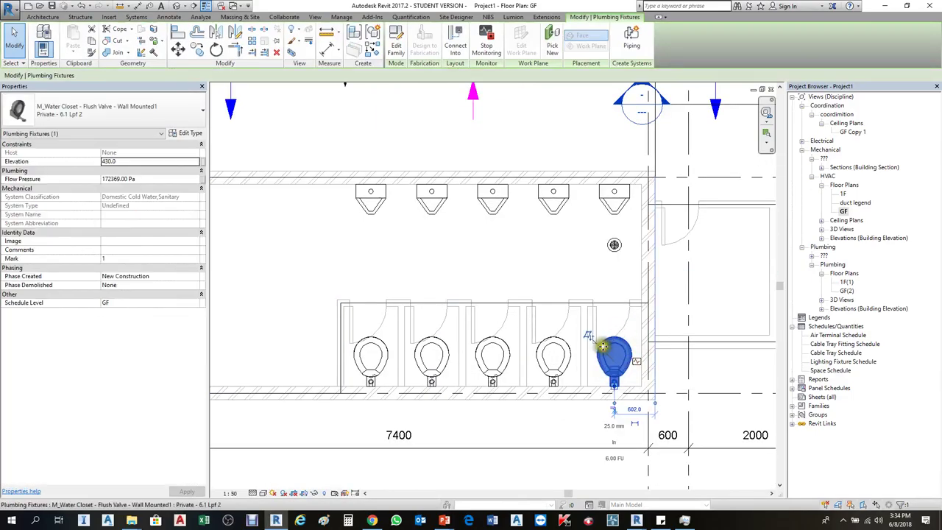
{"action": "key", "text": "Escape"}
{"action": "left_click", "coordinate": [610, 209]}
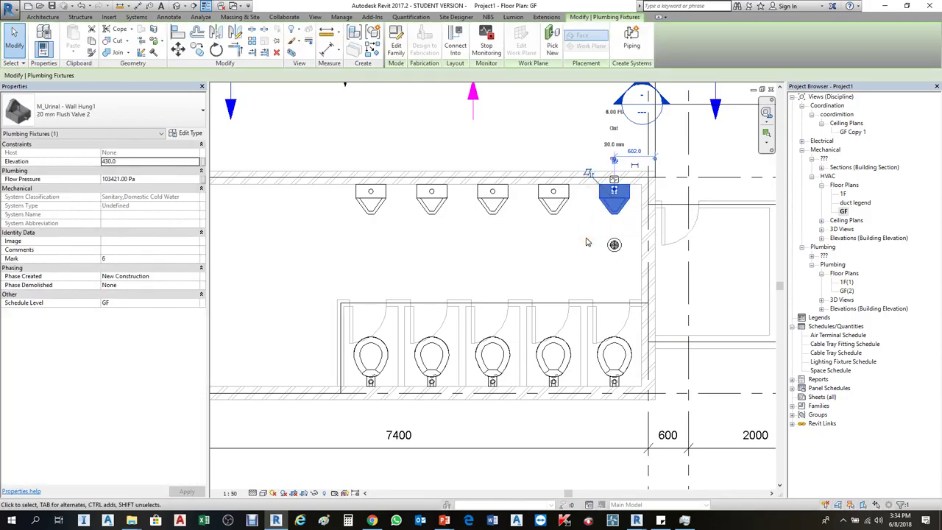
{"action": "left_click", "coordinate": [587, 242]}
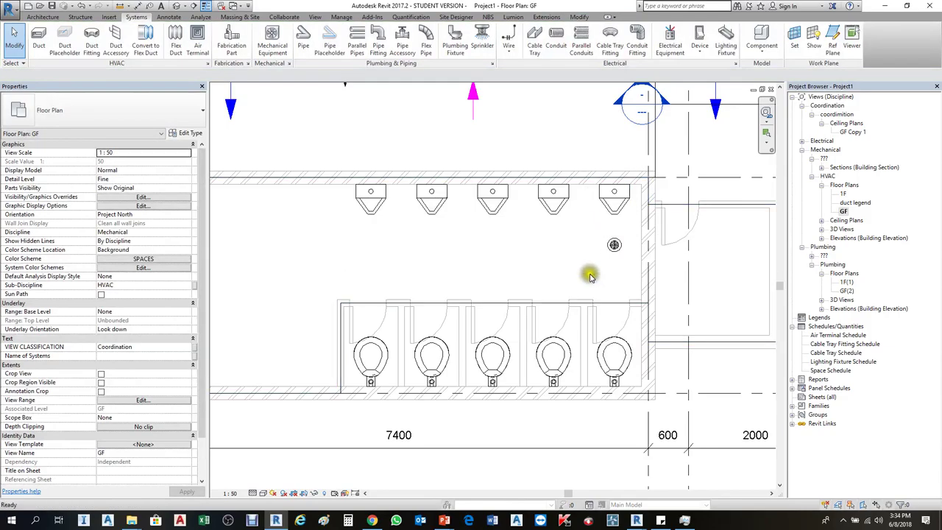
{"action": "middle_click_drag", "start_coordinate": [592, 276], "coordinate": [488, 278]}
{"action": "scroll", "coordinate": [615, 278], "scroll_direction": "down", "scroll_amount": 2}
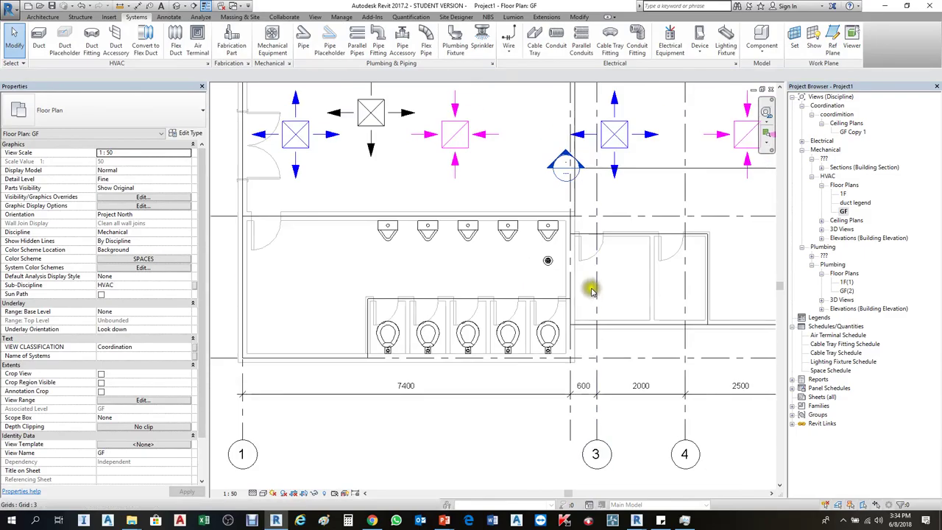
{"action": "left_click", "coordinate": [547, 343]}
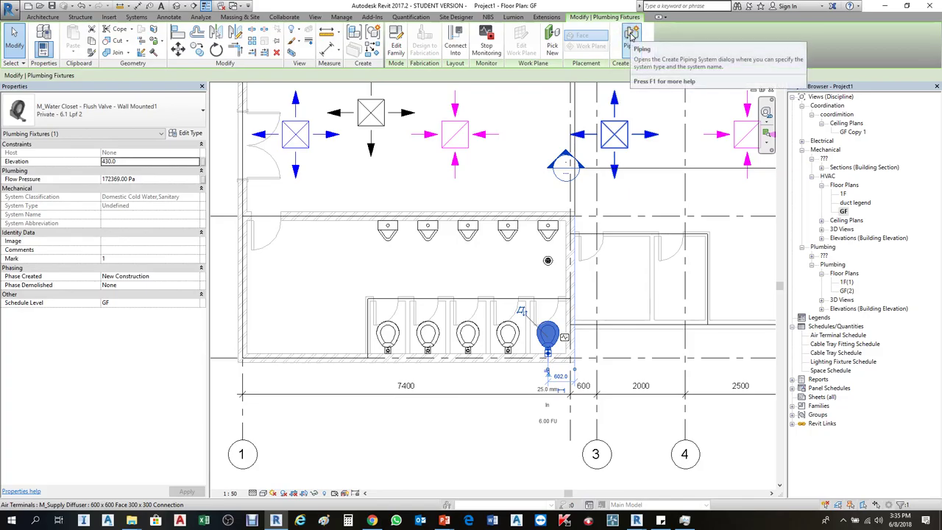
{"action": "left_click", "coordinate": [324, 314]}
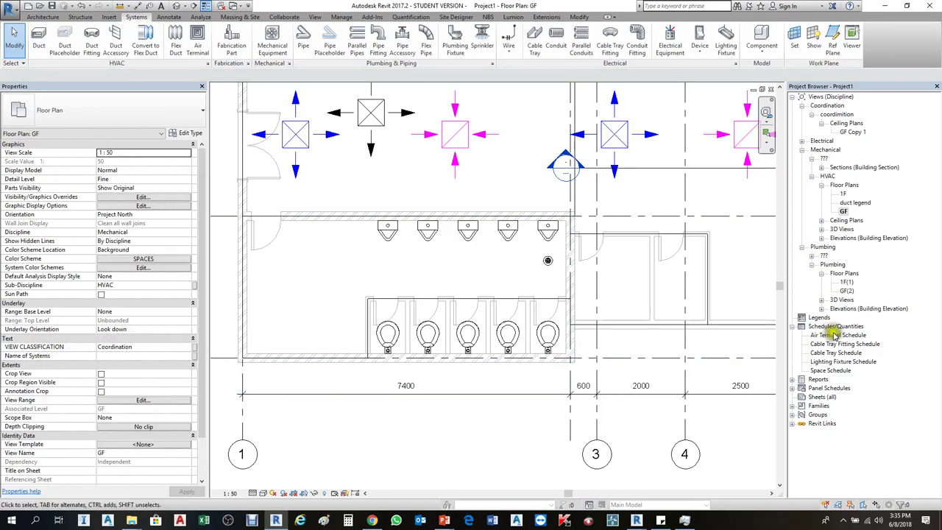
Browse the project's Piping Systems families and examine the Domestic Cold Water, Domestic Hot Water, Fire Protection Other and Hydronic Return types.
{"action": "left_click", "coordinate": [793, 405]}
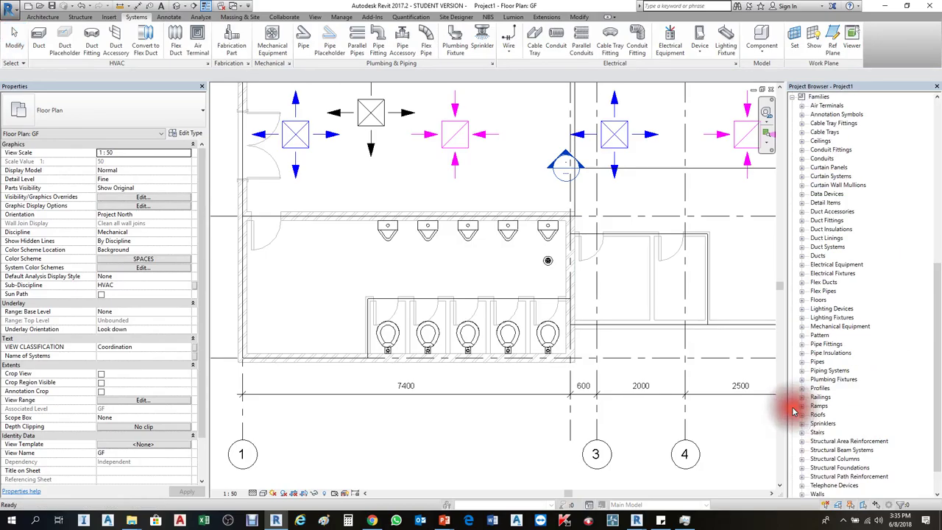
{"action": "left_click", "coordinate": [830, 150]}
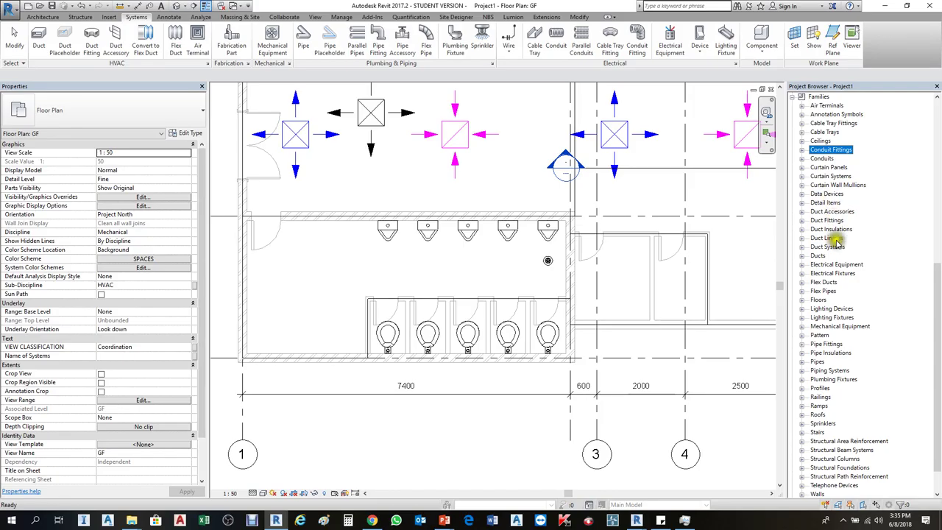
{"action": "left_click", "coordinate": [819, 361]}
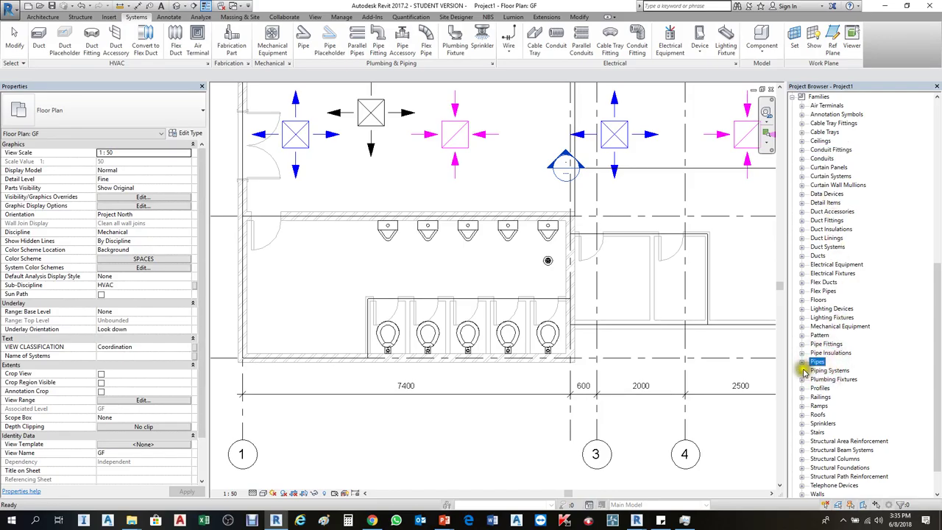
{"action": "left_click", "coordinate": [803, 370]}
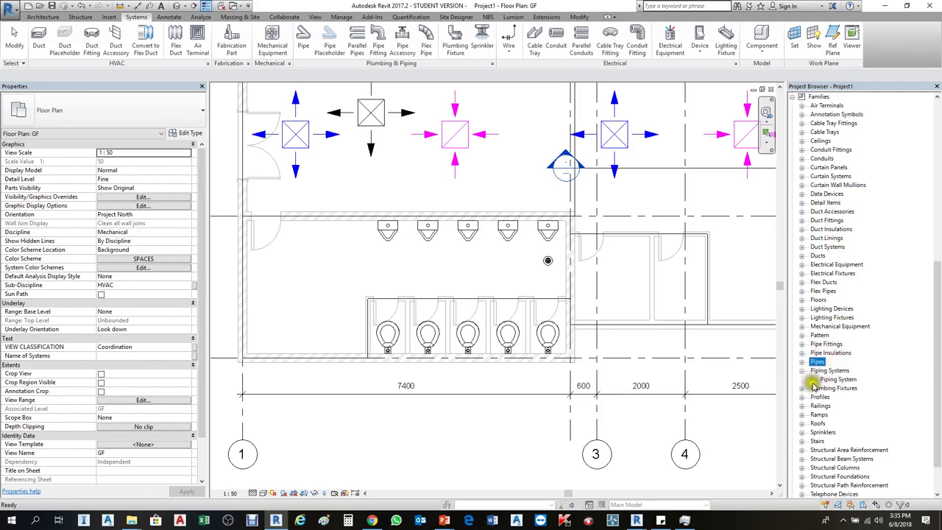
{"action": "left_click", "coordinate": [812, 380]}
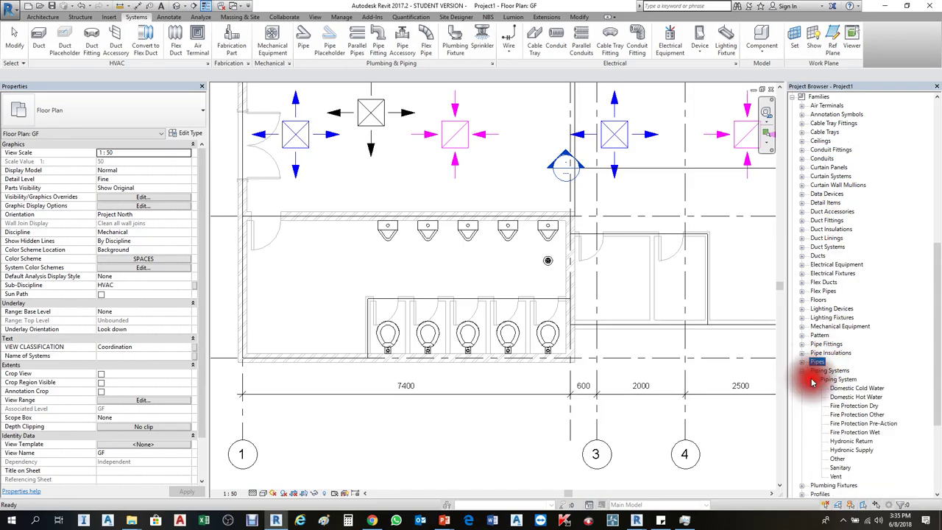
{"action": "left_click", "coordinate": [854, 389]}
{"action": "left_click", "coordinate": [854, 397]}
{"action": "left_click", "coordinate": [856, 414]}
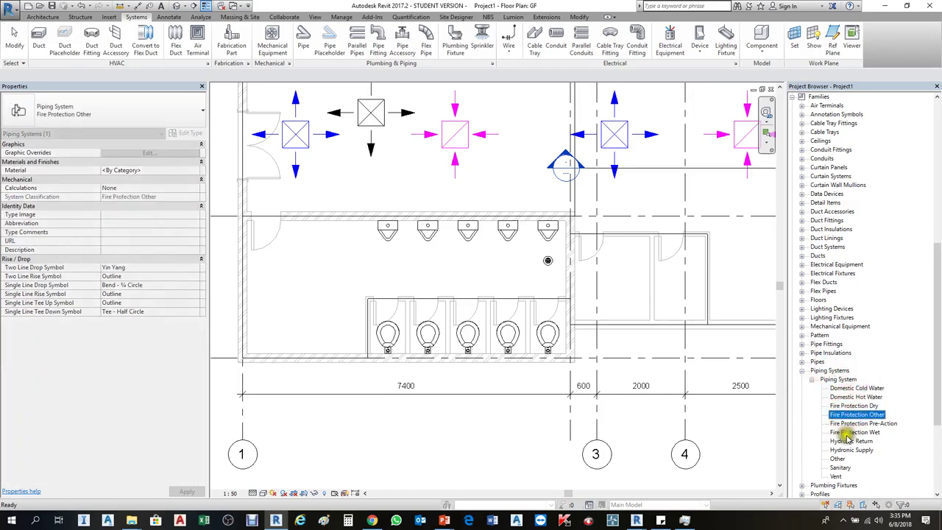
{"action": "left_click", "coordinate": [850, 441]}
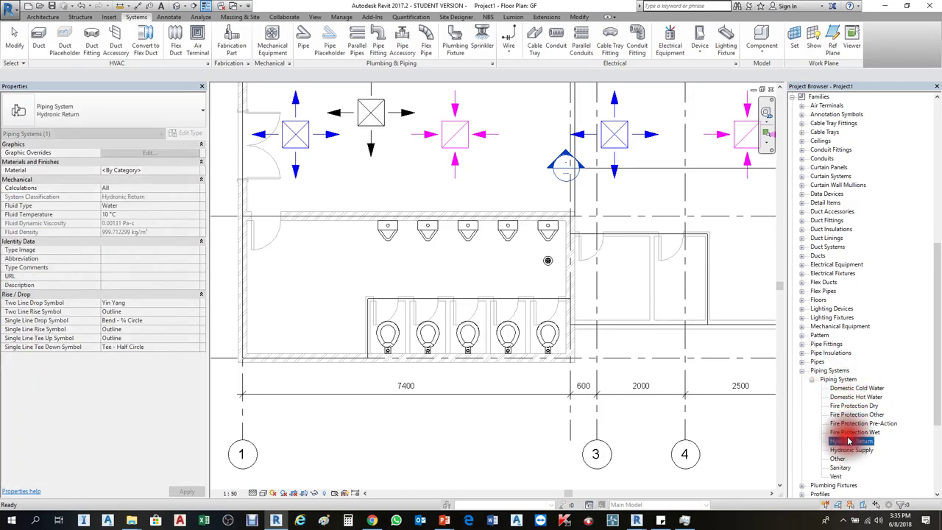
{"action": "left_click", "coordinate": [802, 344]}
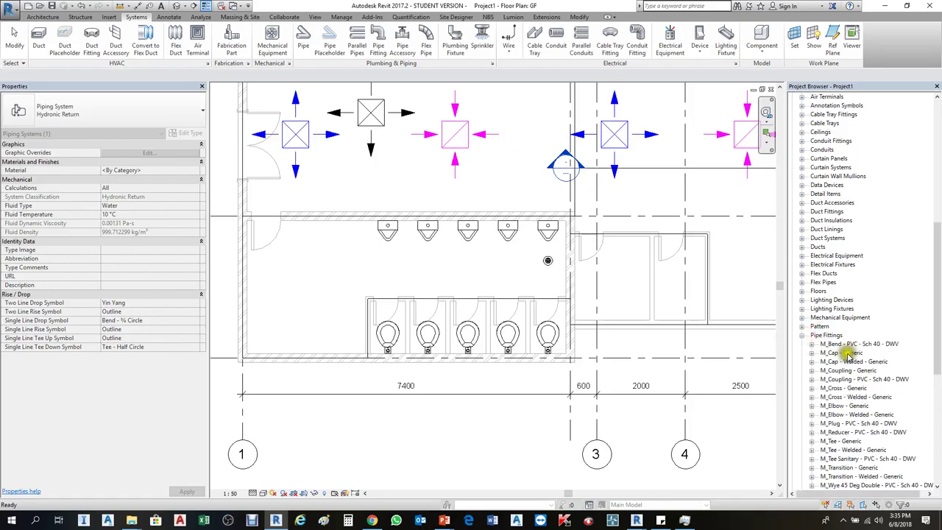
{"action": "left_click", "coordinate": [812, 344]}
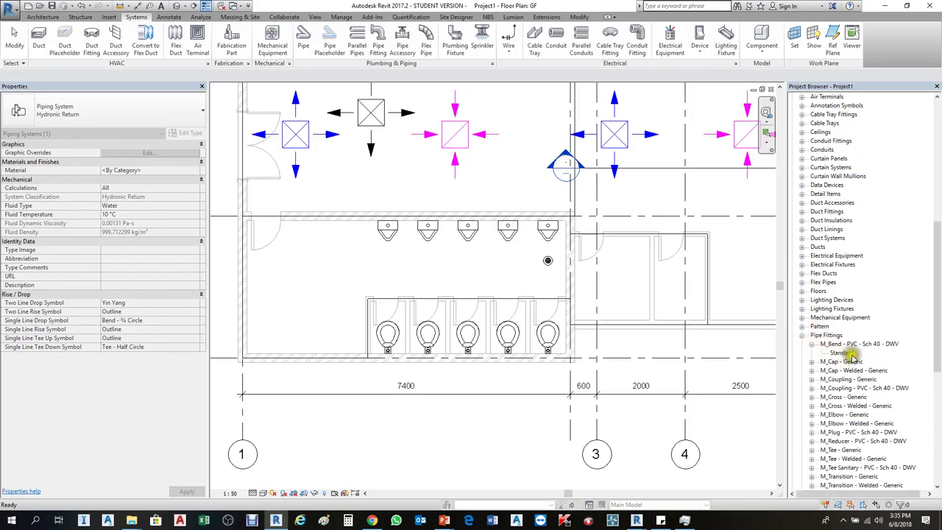
{"action": "left_click_drag", "start_coordinate": [843, 354], "coordinate": [684, 362]}
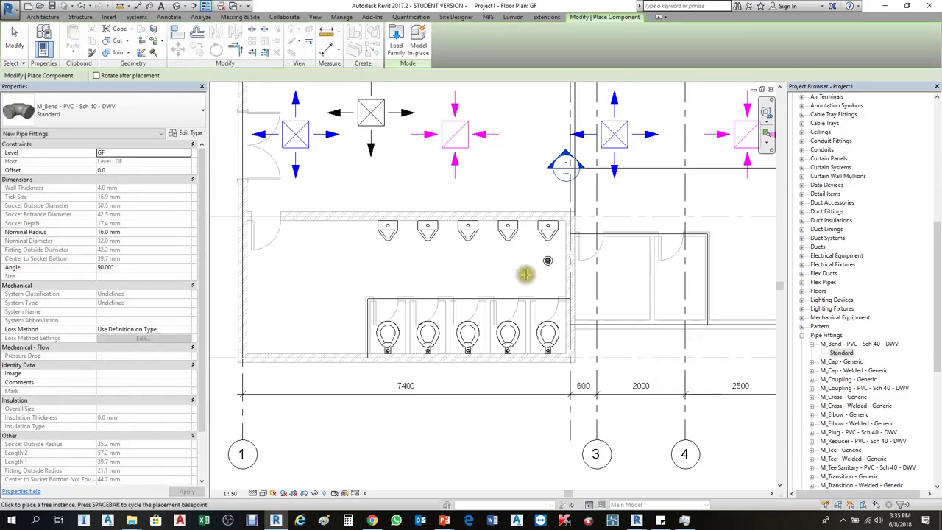
{"action": "scroll", "coordinate": [542, 271], "scroll_direction": "up", "scroll_amount": 8}
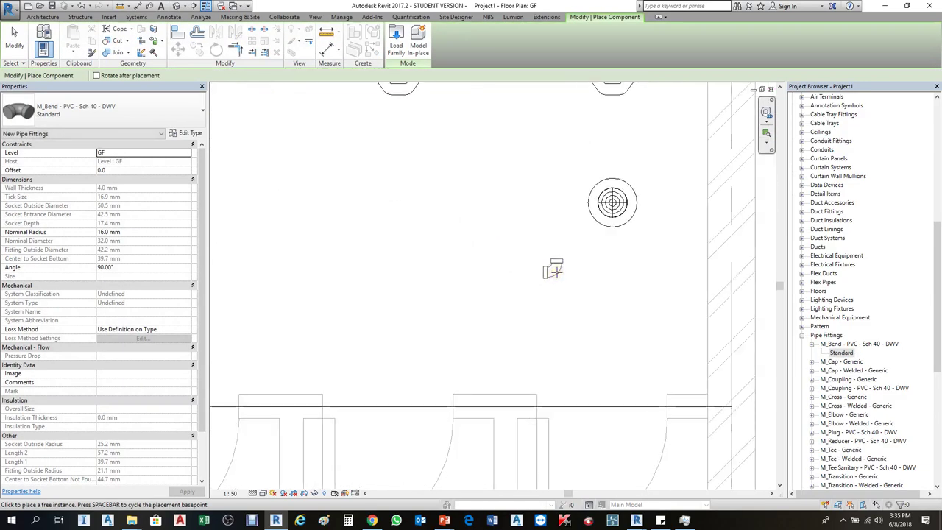
{"action": "scroll", "coordinate": [554, 270], "scroll_direction": "down", "scroll_amount": 3}
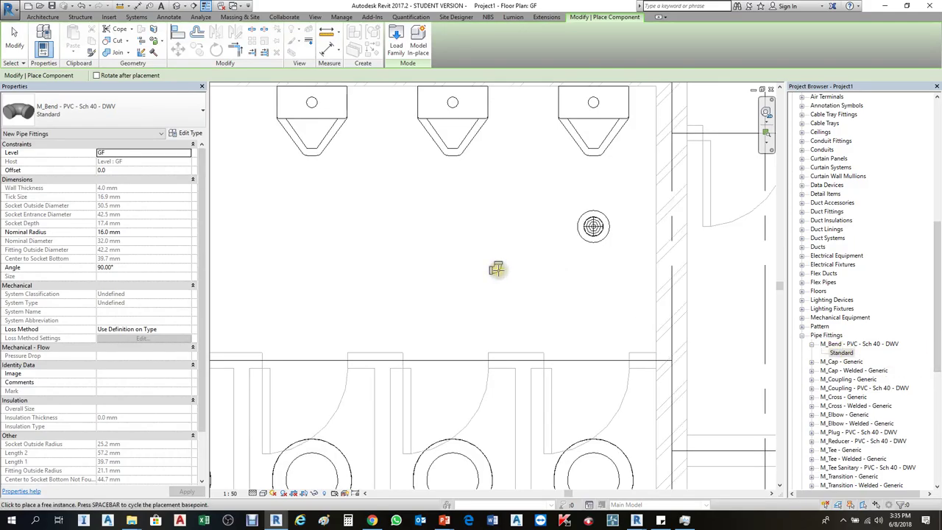
{"action": "key", "text": "Escape"}
{"action": "key", "text": "Escape"}
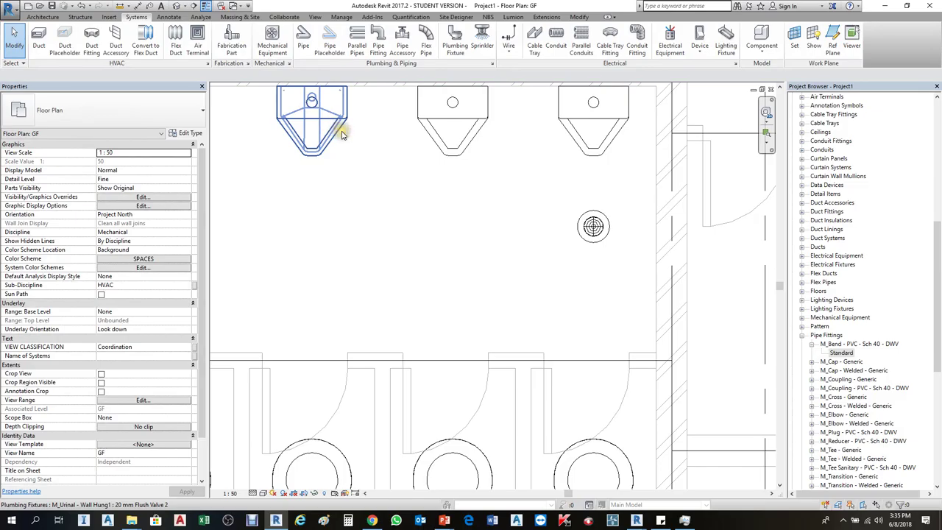
{"action": "left_click", "coordinate": [804, 336]}
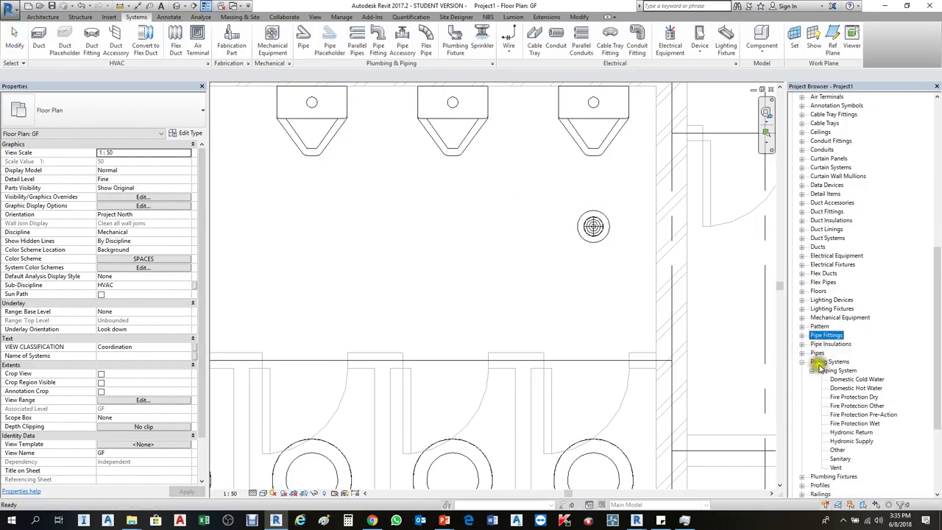
Duplicate the Domestic Cold Water piping system type and delete the copy.
{"action": "left_click", "coordinate": [857, 380]}
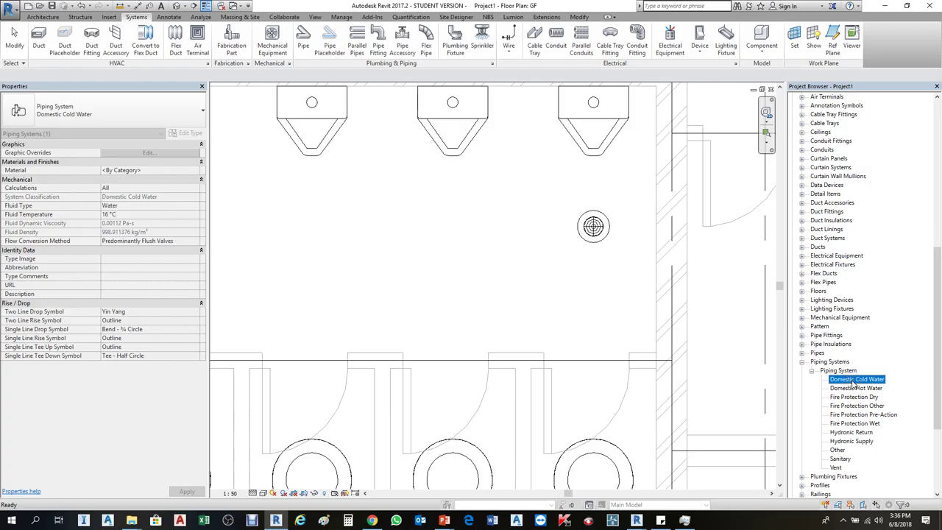
{"action": "right_click", "coordinate": [854, 383]}
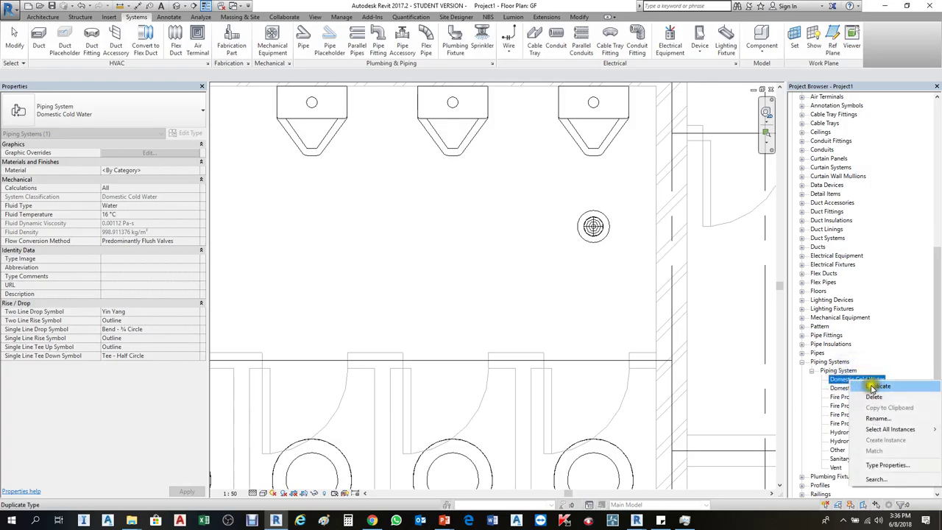
{"action": "left_click", "coordinate": [873, 387]}
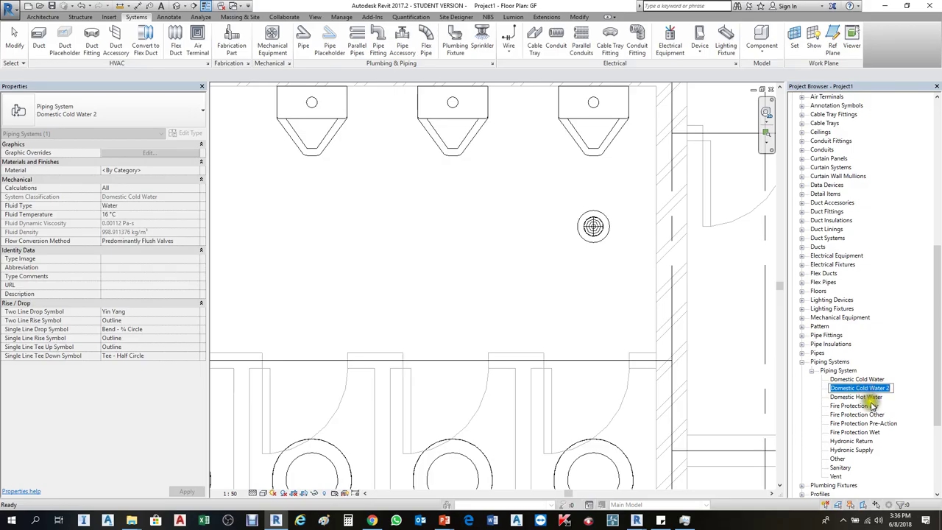
{"action": "left_click", "coordinate": [854, 406]}
{"action": "left_click", "coordinate": [847, 387]}
{"action": "right_click", "coordinate": [863, 390]}
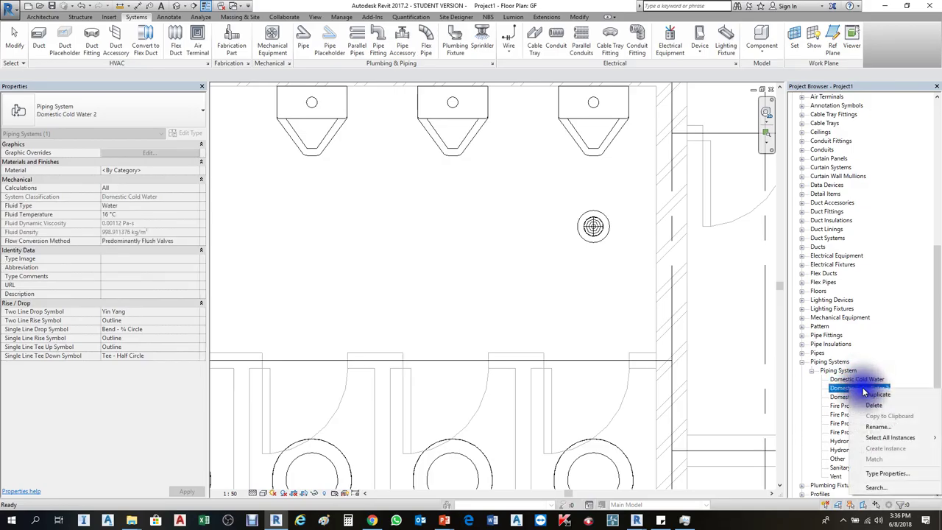
{"action": "left_click", "coordinate": [876, 405]}
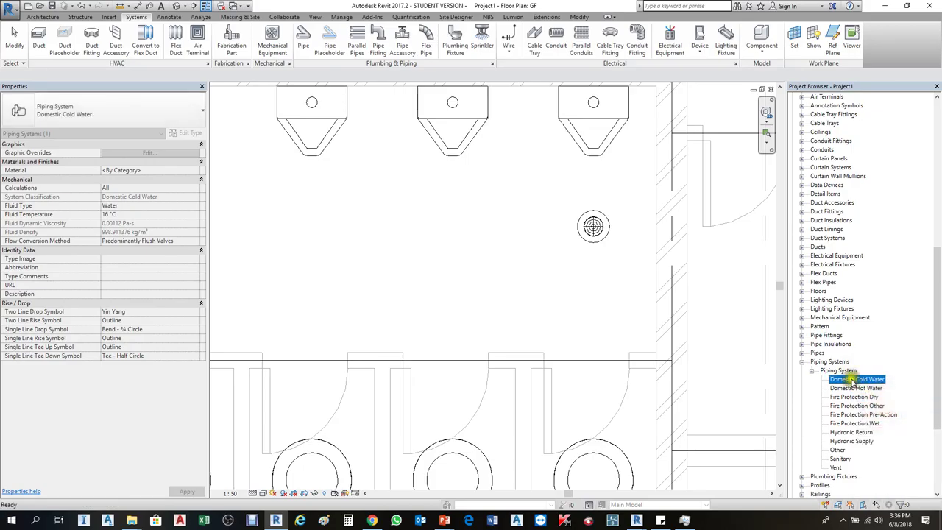
Inspect the graphic overrides in the Domestic Cold Water piping system's type properties, leaving without edits.
{"action": "right_click", "coordinate": [854, 383]}
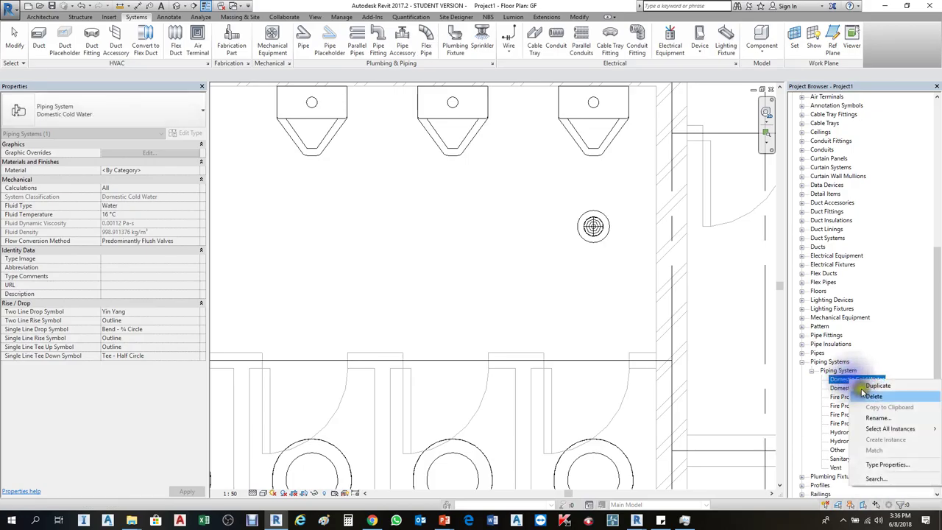
{"action": "left_click", "coordinate": [887, 460]}
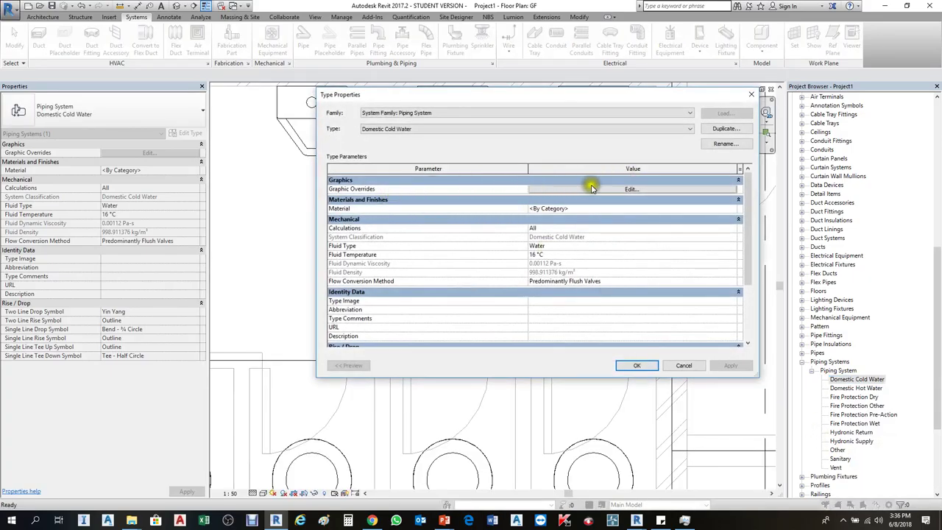
{"action": "left_click", "coordinate": [631, 190]}
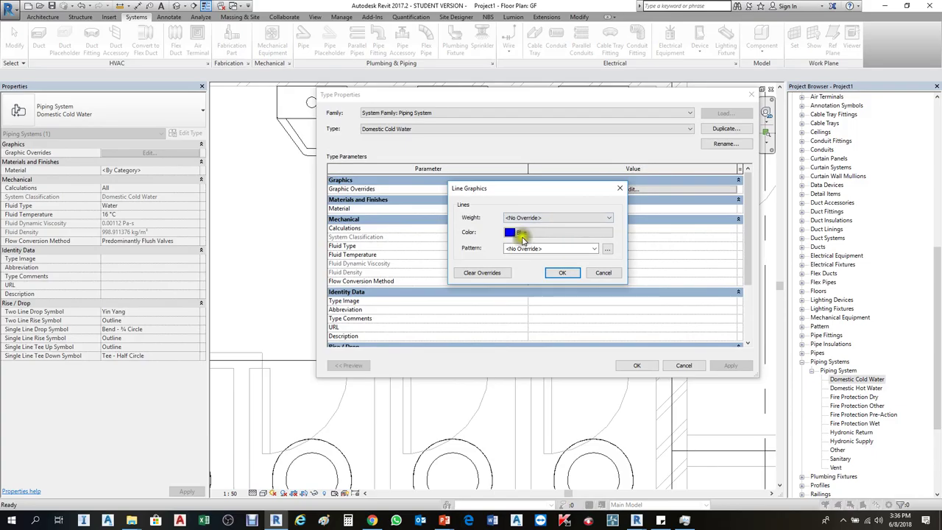
{"action": "left_click", "coordinate": [619, 189]}
{"action": "key", "text": "Escape"}
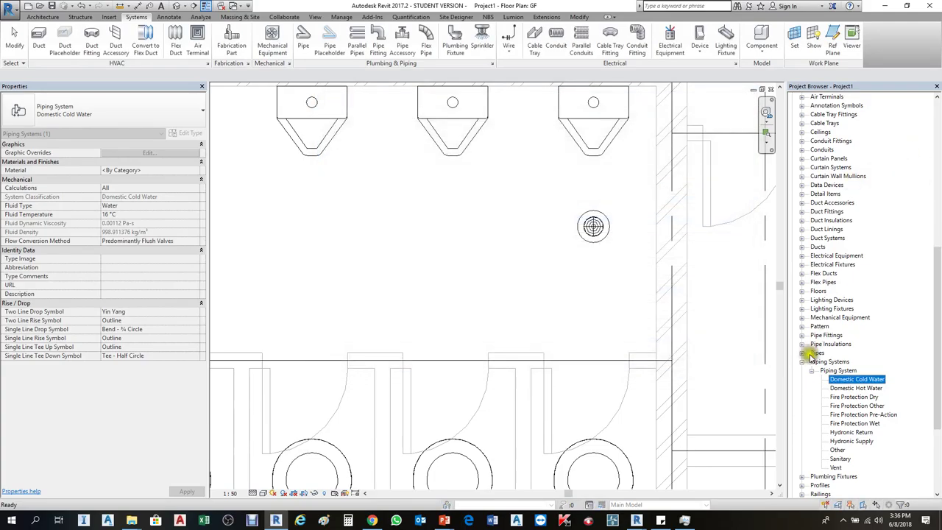
Inspect the graphic overrides of the Domestic Hot Water piping system type and collapse the piping system type list.
{"action": "left_click", "coordinate": [854, 388]}
{"action": "right_click", "coordinate": [854, 388]}
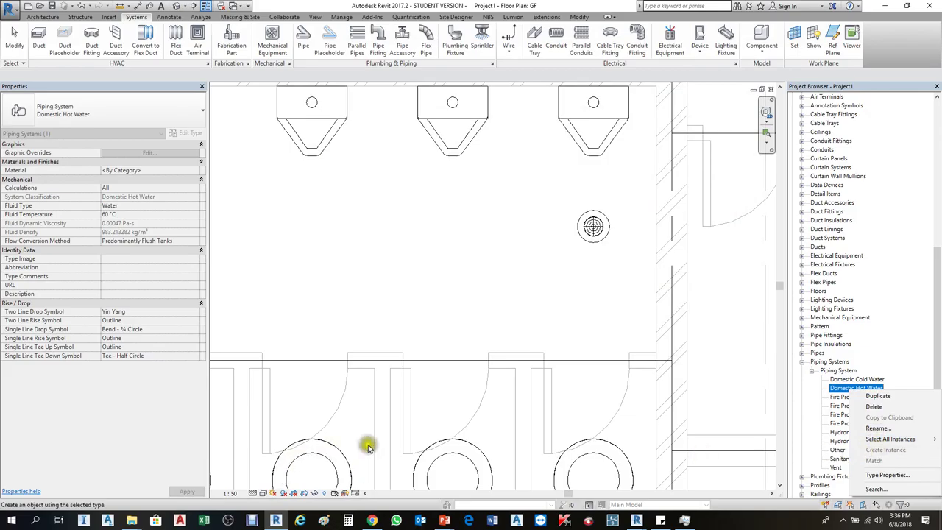
{"action": "left_click", "coordinate": [888, 475]}
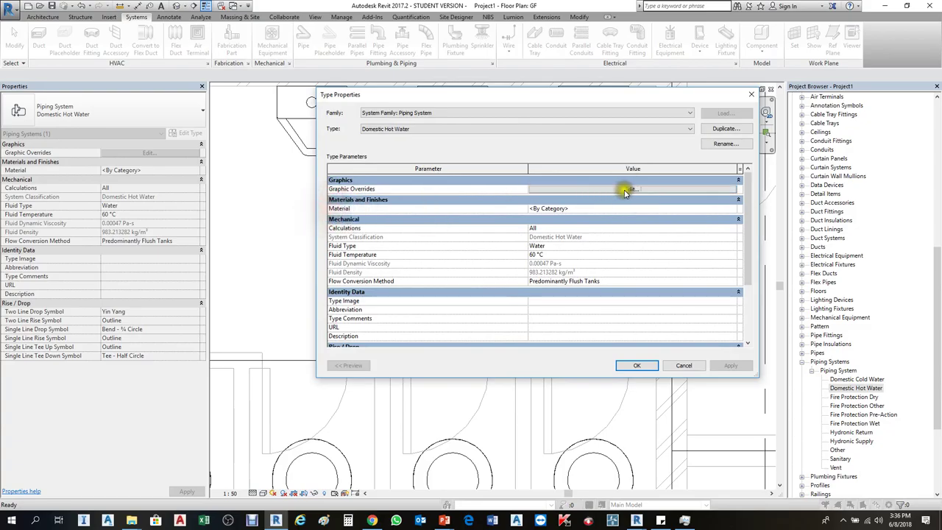
{"action": "left_click", "coordinate": [620, 190]}
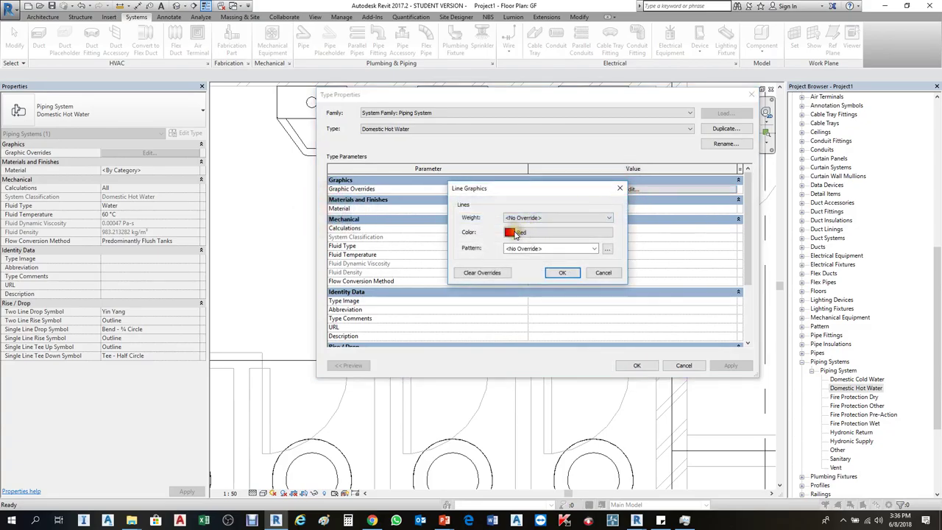
{"action": "left_click", "coordinate": [563, 272]}
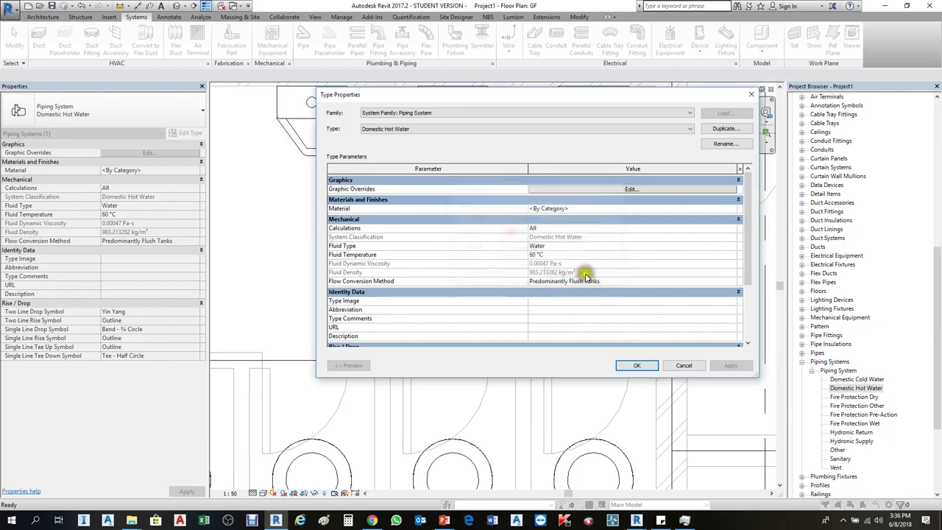
{"action": "left_click", "coordinate": [636, 365]}
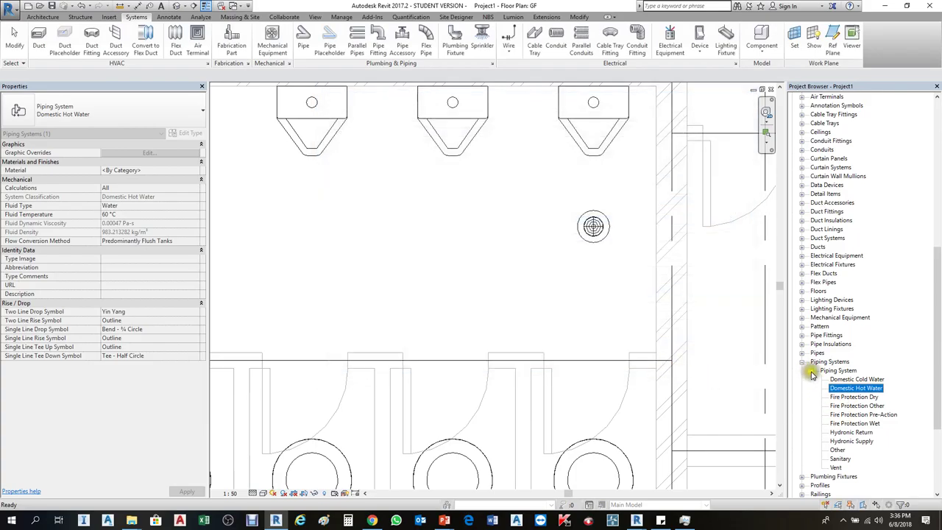
{"action": "left_click", "coordinate": [812, 371]}
{"action": "left_click", "coordinate": [544, 271]}
{"action": "scroll", "coordinate": [683, 374], "scroll_direction": "down", "scroll_amount": 4}
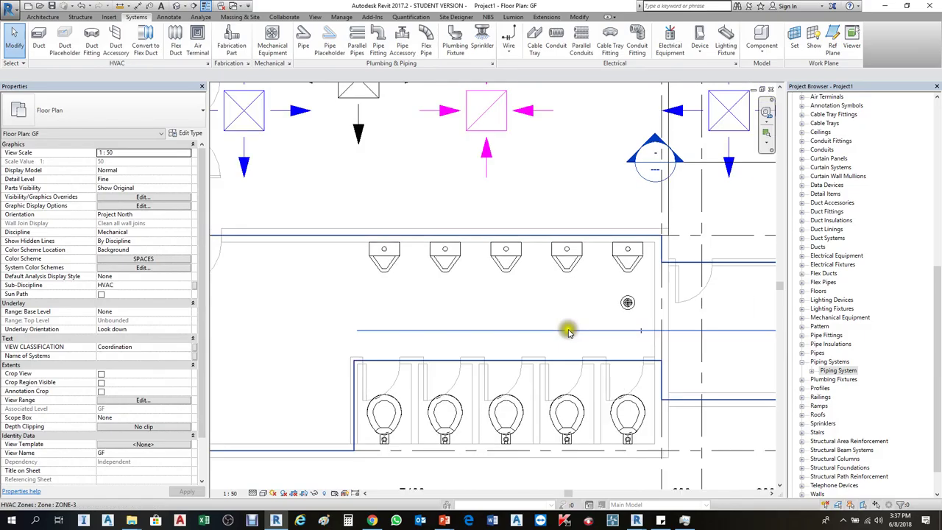
Create a Domestic Cold Water piping system from the rightmost water closet and open it in the System Editor.
{"action": "scroll", "coordinate": [620, 377], "scroll_direction": "up", "scroll_amount": 3}
{"action": "left_click", "coordinate": [627, 416]}
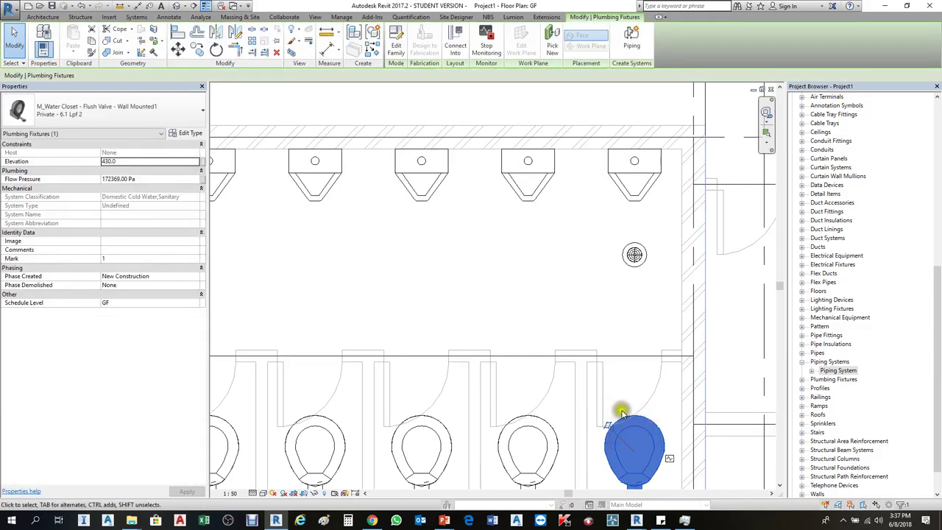
{"action": "scroll", "coordinate": [645, 428], "scroll_direction": "down", "scroll_amount": 4}
{"action": "scroll", "coordinate": [515, 349], "scroll_direction": "up", "scroll_amount": 1}
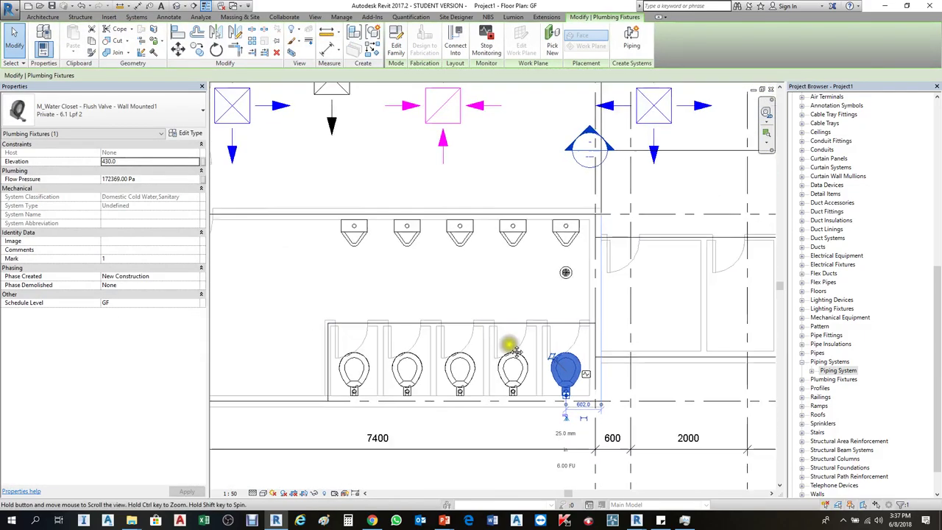
{"action": "scroll", "coordinate": [556, 367], "scroll_direction": "up", "scroll_amount": 1}
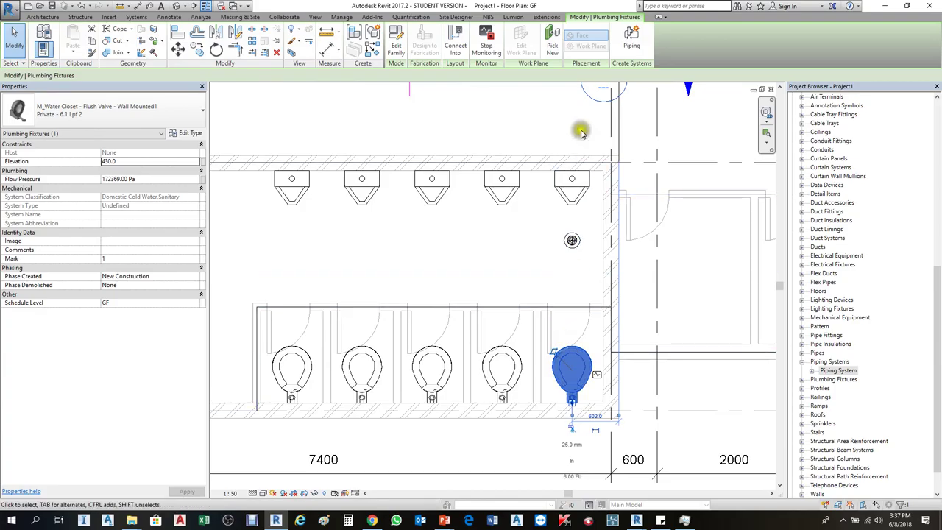
{"action": "left_click", "coordinate": [633, 35]}
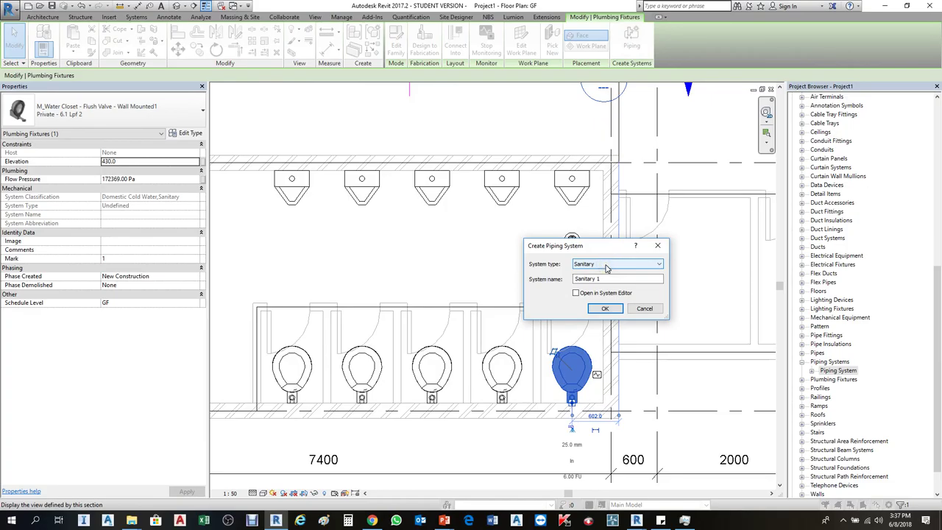
{"action": "left_click", "coordinate": [607, 266]}
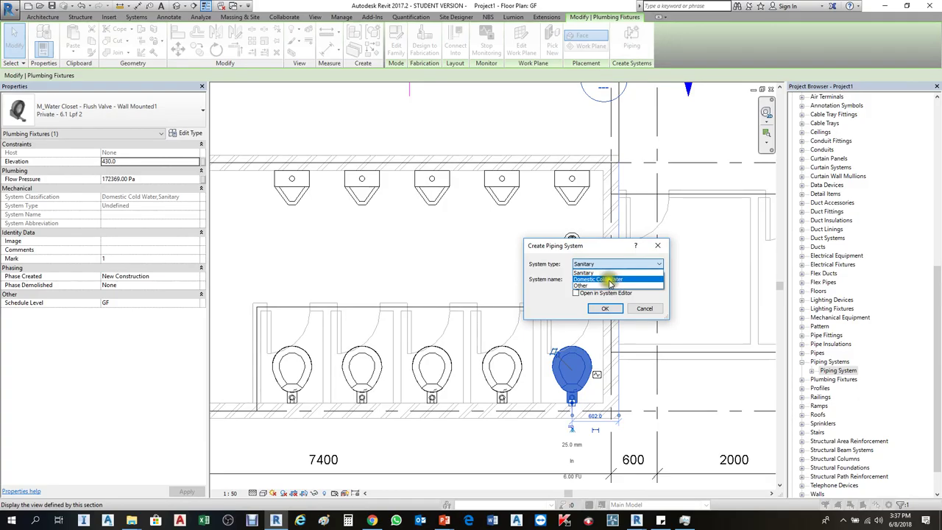
{"action": "left_click", "coordinate": [615, 281]}
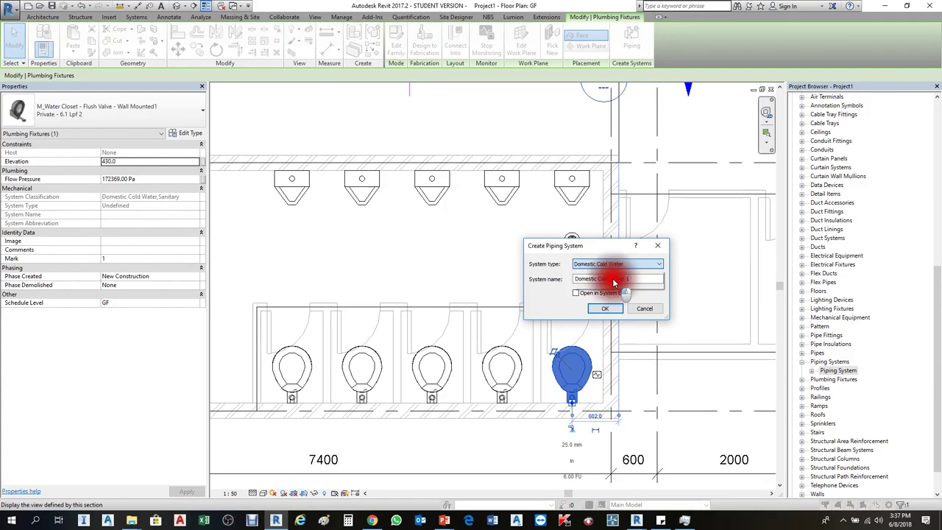
{"action": "left_click", "coordinate": [577, 293]}
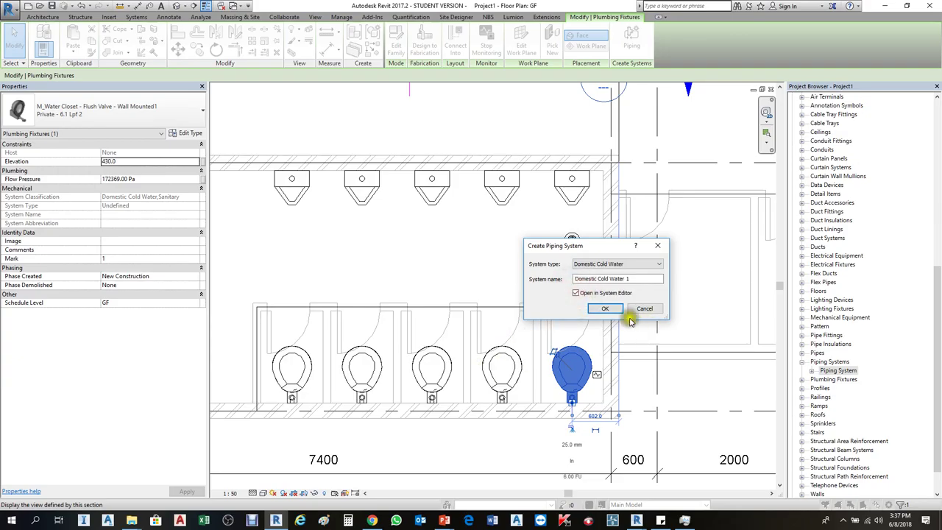
{"action": "left_click", "coordinate": [606, 308]}
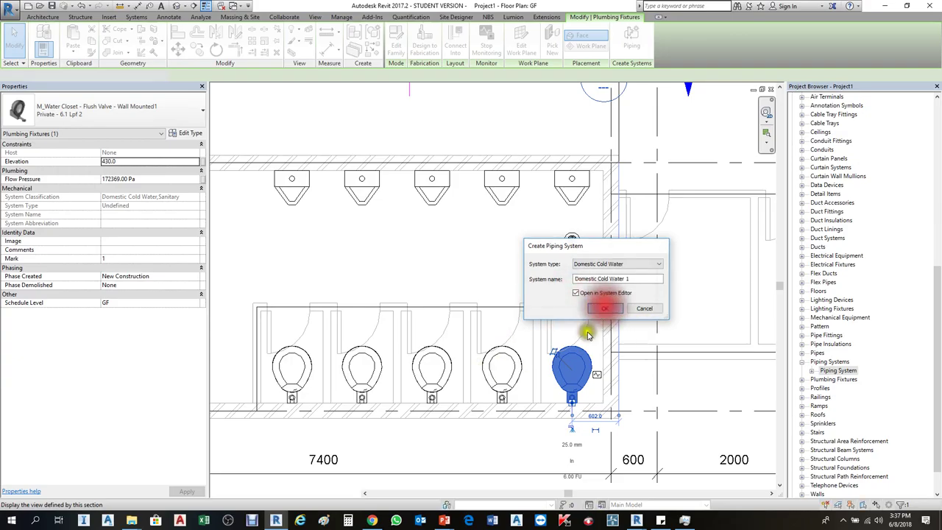
Add the other four water closets to the Domestic Cold Water system.
{"action": "left_click", "coordinate": [504, 372]}
{"action": "left_click", "coordinate": [436, 374]}
{"action": "left_click", "coordinate": [363, 374]}
{"action": "left_click", "coordinate": [293, 374]}
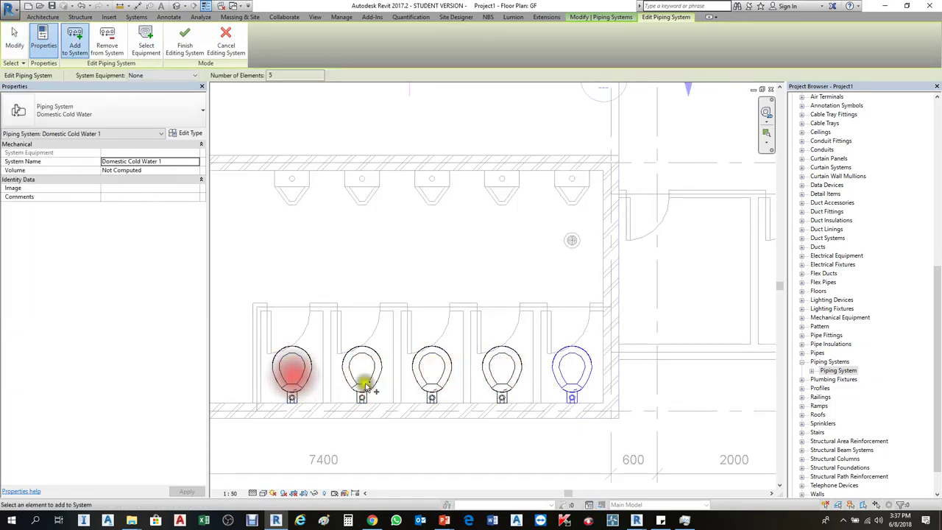
{"action": "scroll", "coordinate": [561, 360], "scroll_direction": "down", "scroll_amount": 2}
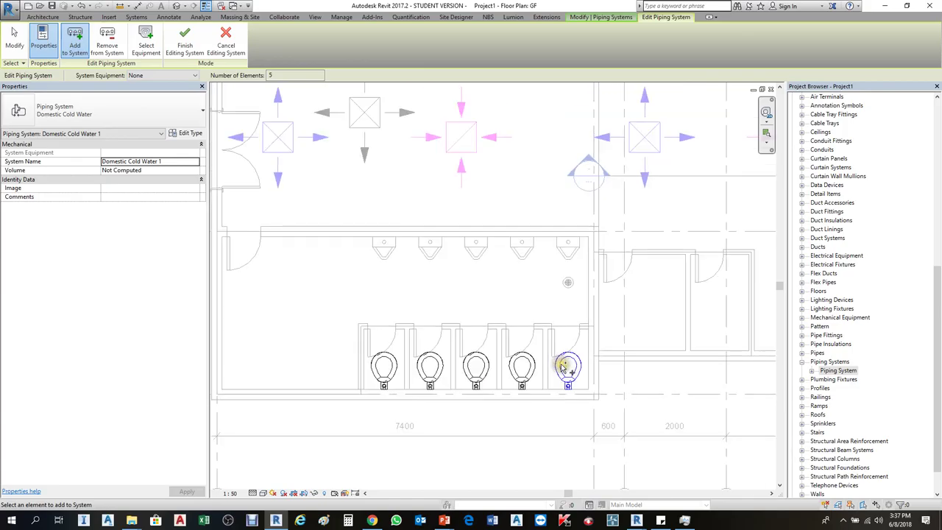
Add all five urinals to the Domestic Cold Water system and finish editing the system.
{"action": "scroll", "coordinate": [567, 252], "scroll_direction": "up", "scroll_amount": 2}
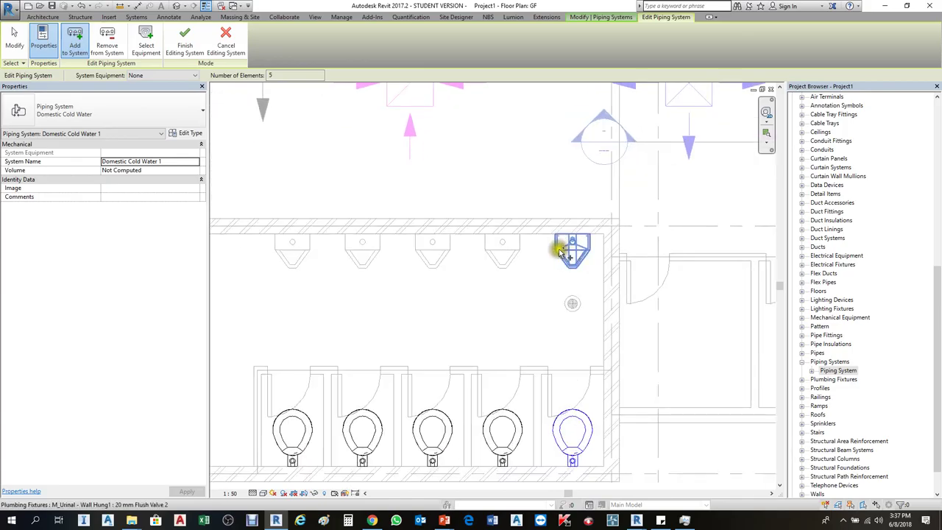
{"action": "left_click", "coordinate": [566, 250]}
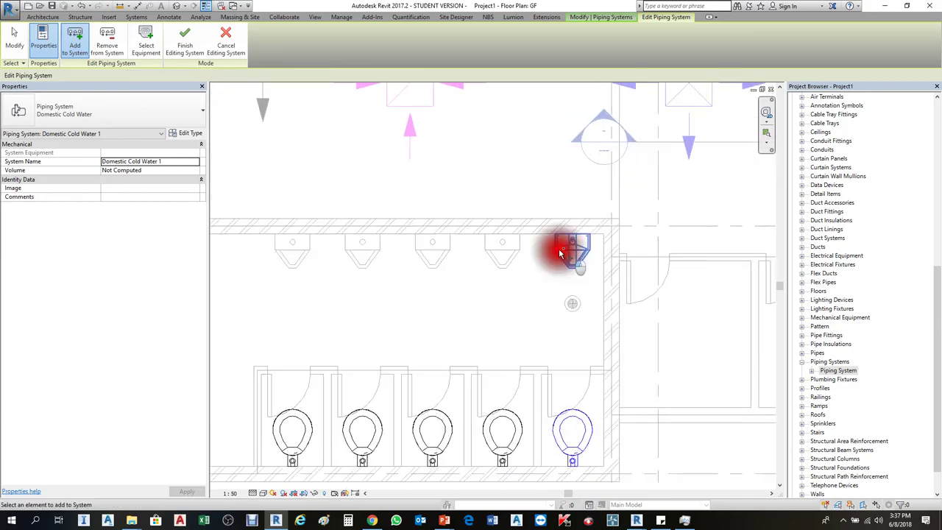
{"action": "left_click", "coordinate": [502, 254]}
{"action": "left_click", "coordinate": [433, 254]}
{"action": "left_click", "coordinate": [377, 259]}
{"action": "left_click", "coordinate": [307, 260]}
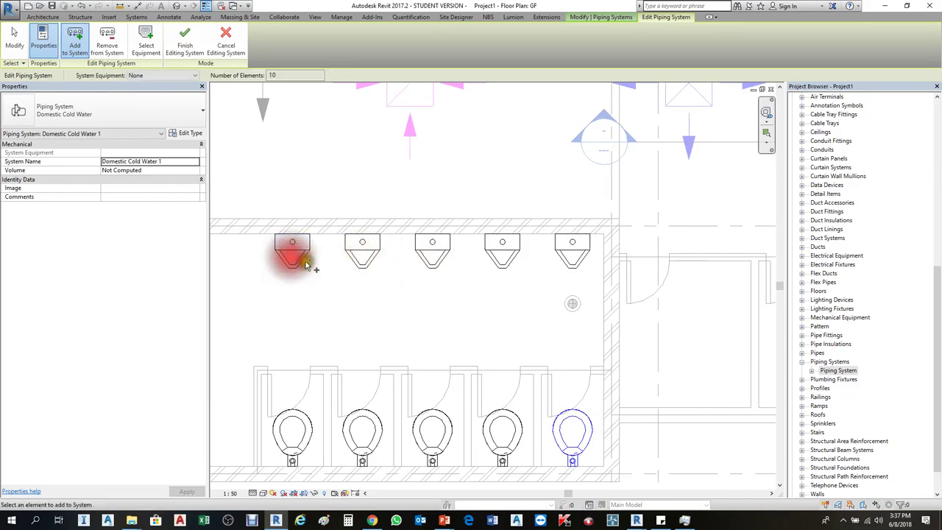
{"action": "left_click", "coordinate": [185, 36]}
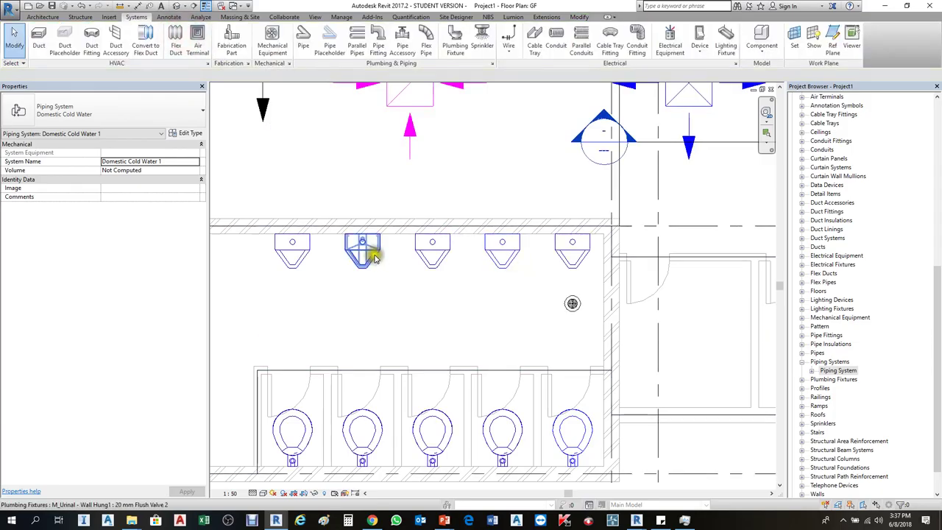
Select the whole Domestic Cold Water system through one of its water closets and start generating its pipe layout.
{"action": "scroll", "coordinate": [378, 252], "scroll_direction": "down", "scroll_amount": 2}
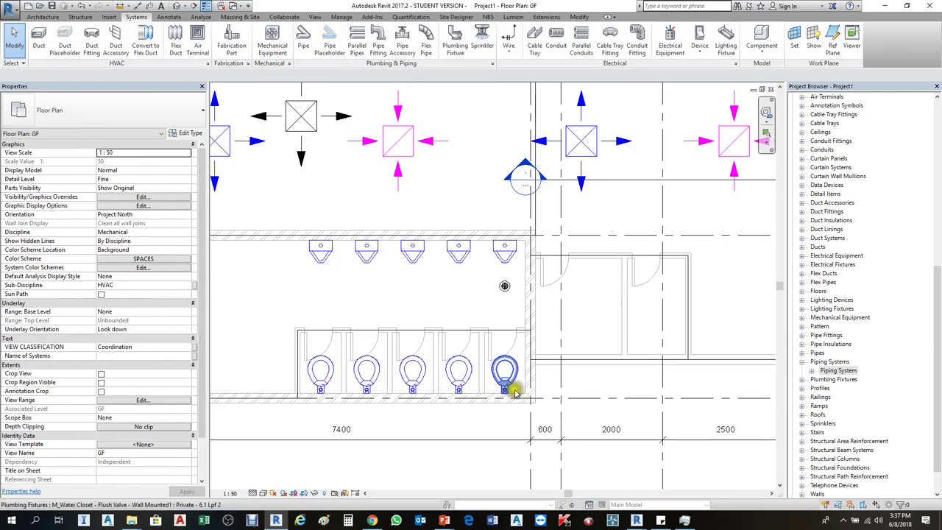
{"action": "key", "text": "Tab"}
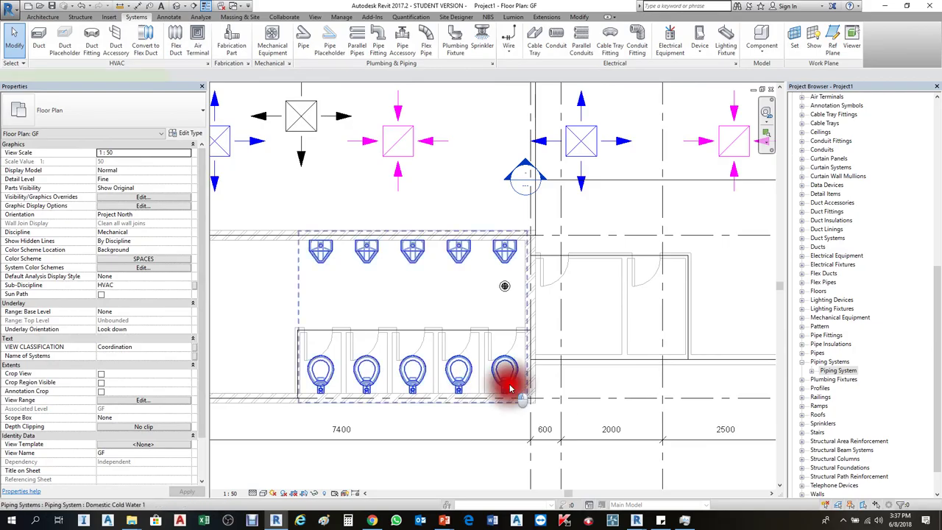
{"action": "left_click", "coordinate": [508, 387]}
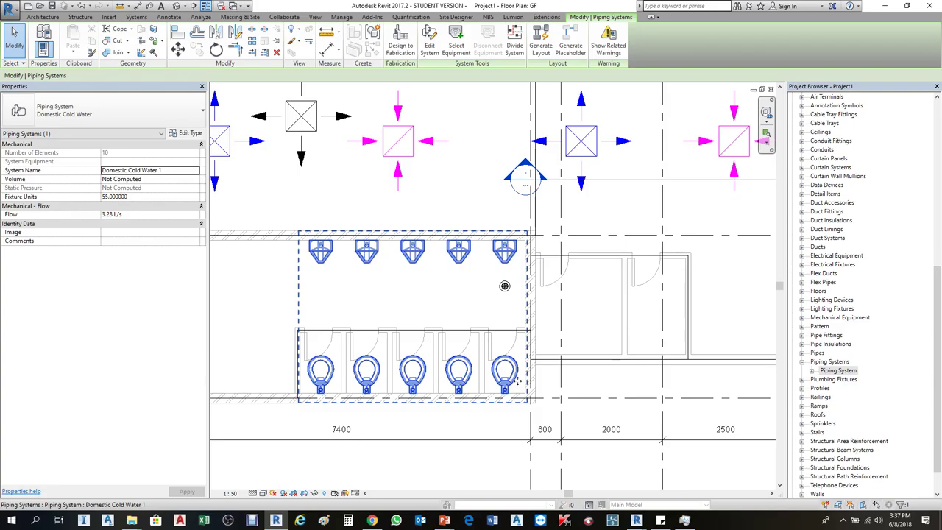
{"action": "left_click", "coordinate": [543, 40]}
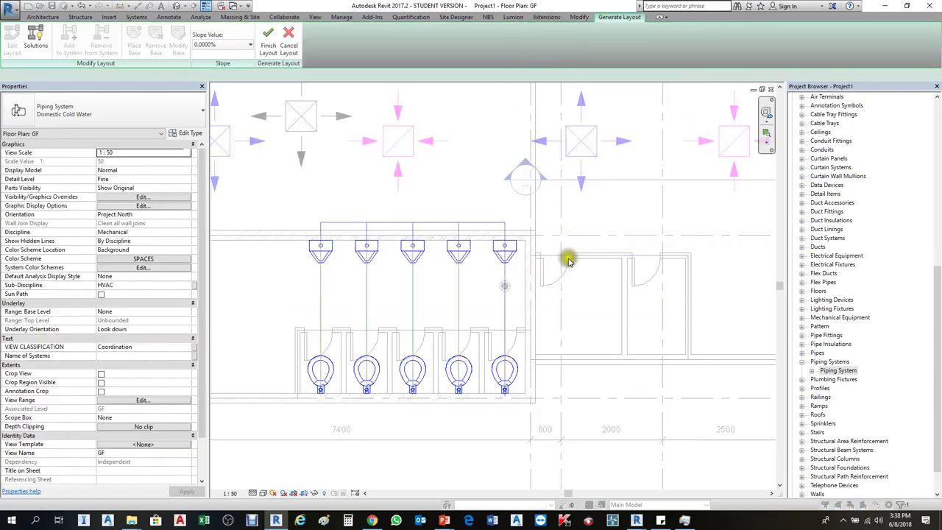
{"action": "scroll", "coordinate": [387, 358], "scroll_direction": "up", "scroll_amount": 3}
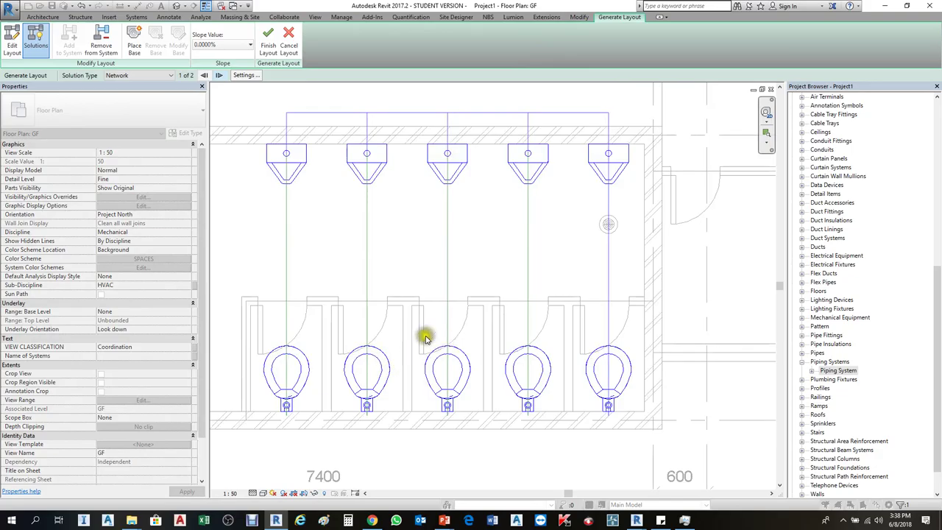
Try the Perimeter and Intersections solution types for the cold water pipe layout.
{"action": "left_click", "coordinate": [147, 77]}
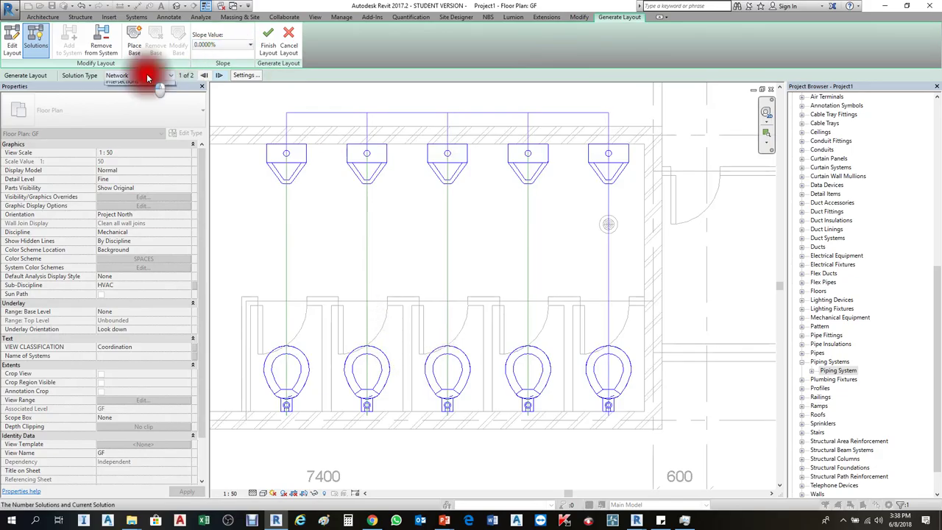
{"action": "left_click", "coordinate": [136, 94]}
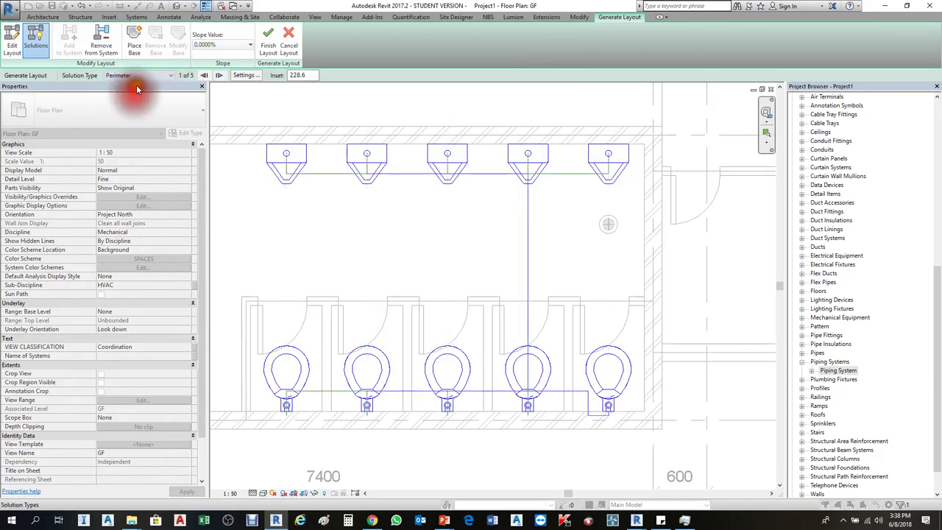
{"action": "left_click", "coordinate": [143, 78]}
{"action": "left_click", "coordinate": [134, 100]}
Set the layout's solution type to Network and pick its second solution.
{"action": "left_click", "coordinate": [148, 76]}
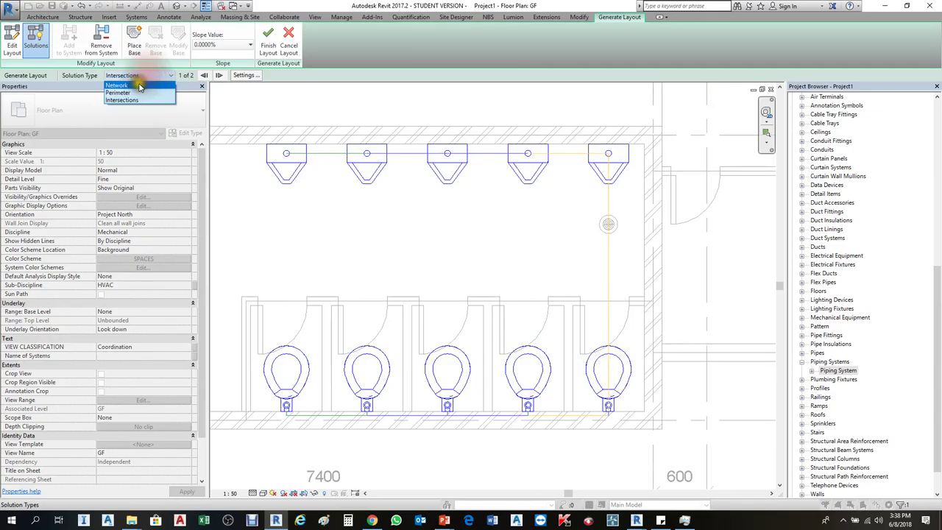
{"action": "left_click", "coordinate": [126, 81]}
{"action": "left_click", "coordinate": [219, 75]}
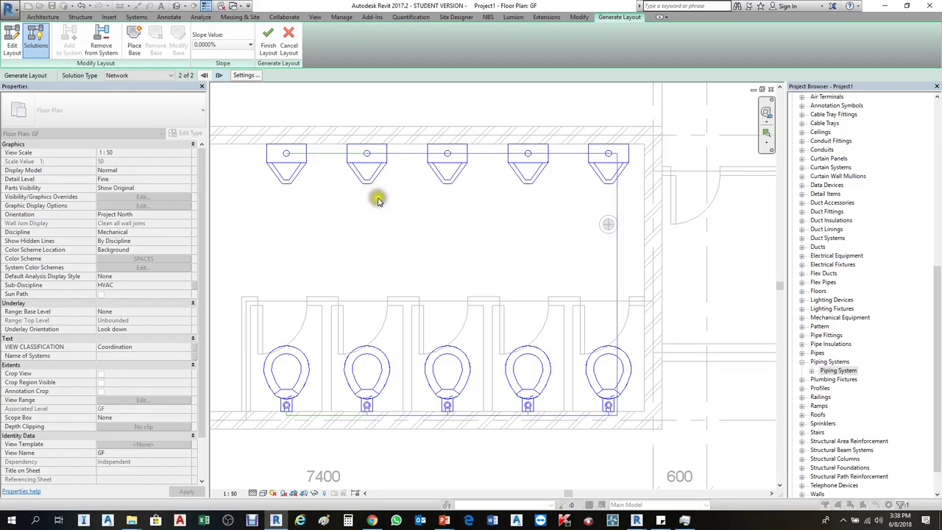
Edit the layout and shift the horizontal main line at the urinals into the wall, close to its inner face.
{"action": "scroll", "coordinate": [422, 189], "scroll_direction": "down", "scroll_amount": 1}
{"action": "scroll", "coordinate": [338, 161], "scroll_direction": "up", "scroll_amount": 3}
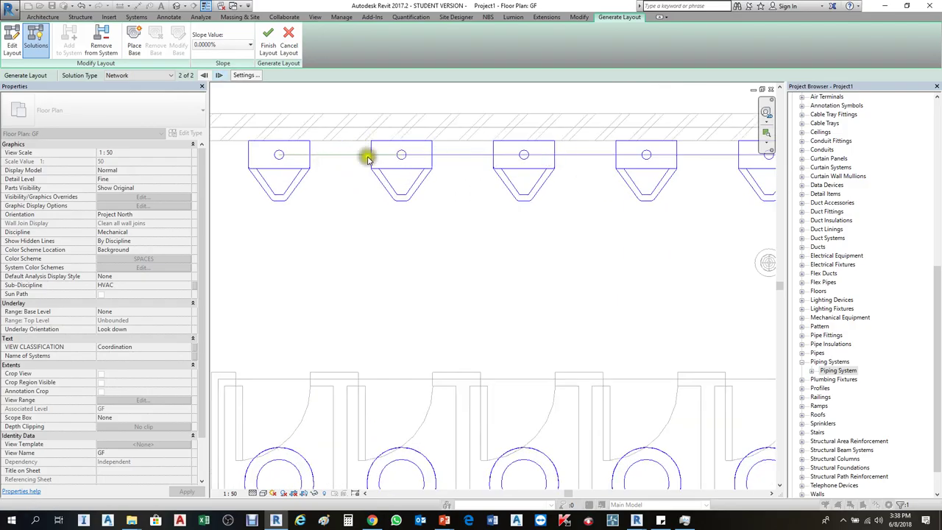
{"action": "scroll", "coordinate": [366, 159], "scroll_direction": "down", "scroll_amount": 3}
{"action": "scroll", "coordinate": [437, 158], "scroll_direction": "up", "scroll_amount": 1}
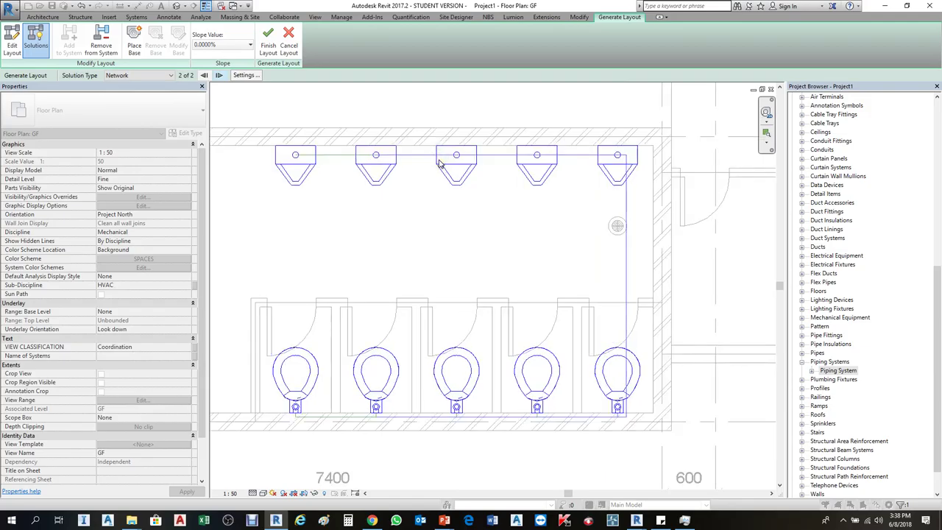
{"action": "left_click", "coordinate": [13, 40]}
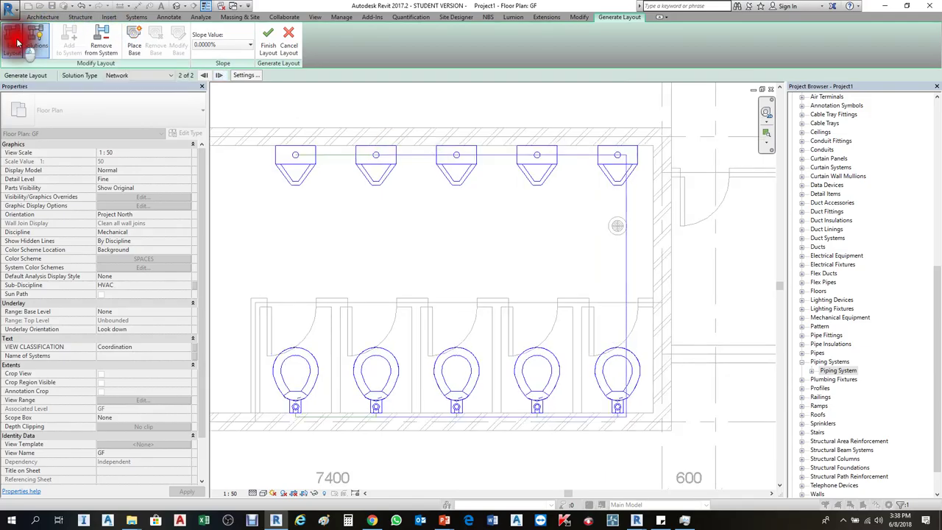
{"action": "left_click", "coordinate": [412, 156]}
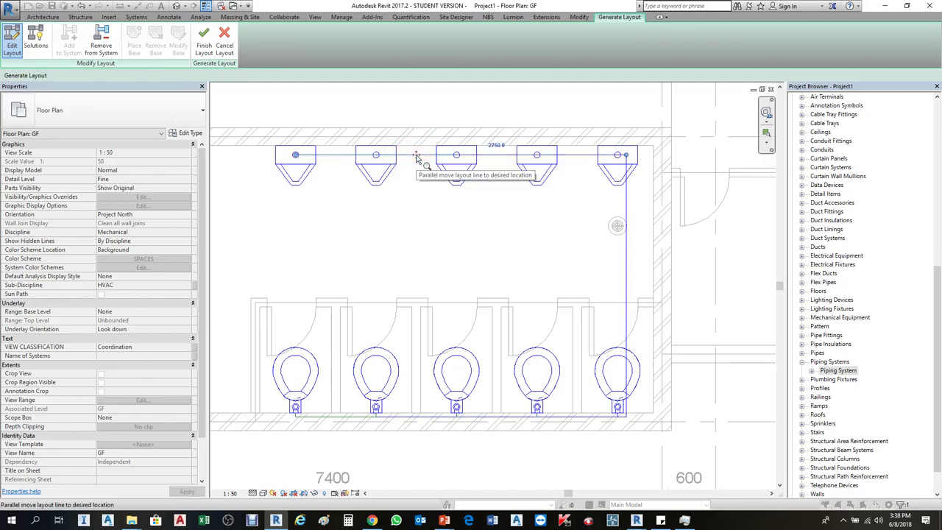
{"action": "left_click_drag", "start_coordinate": [417, 159], "coordinate": [417, 139]}
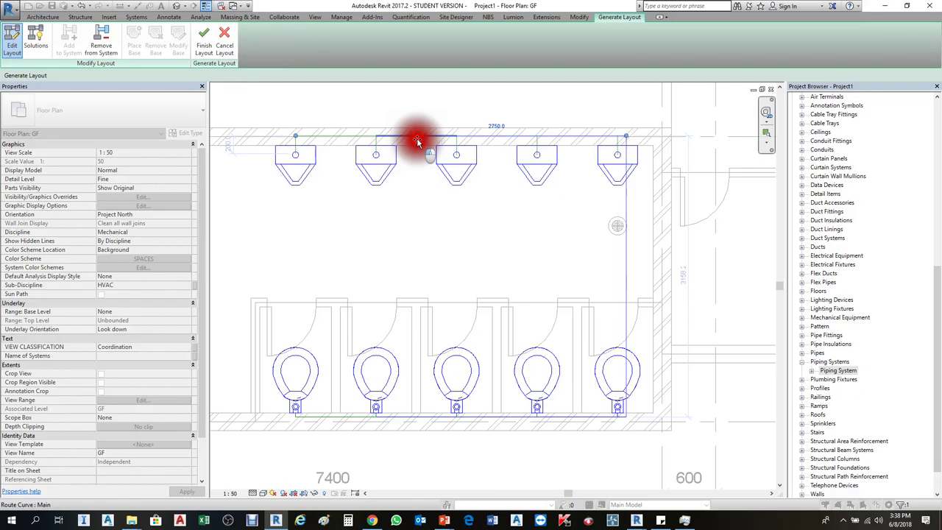
{"action": "scroll", "coordinate": [417, 138], "scroll_direction": "up", "scroll_amount": 4}
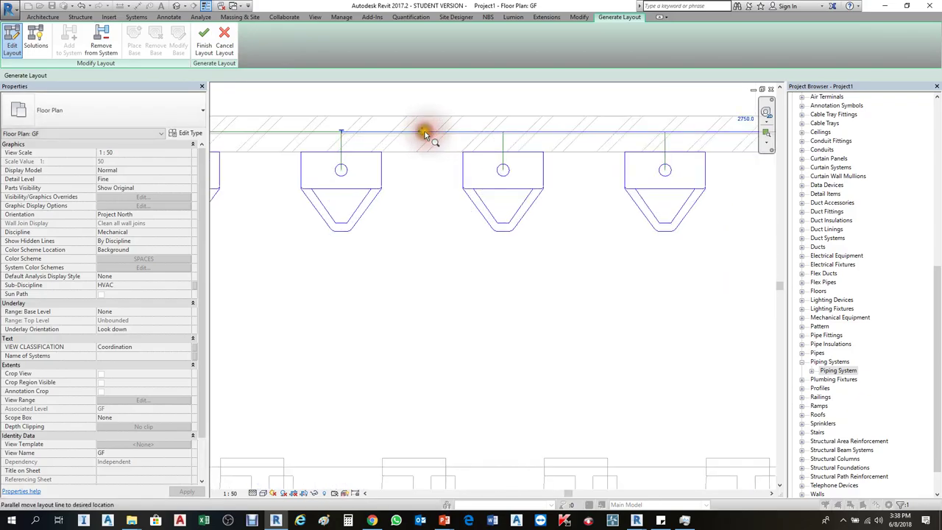
{"action": "left_click_drag", "start_coordinate": [422, 133], "coordinate": [420, 145]}
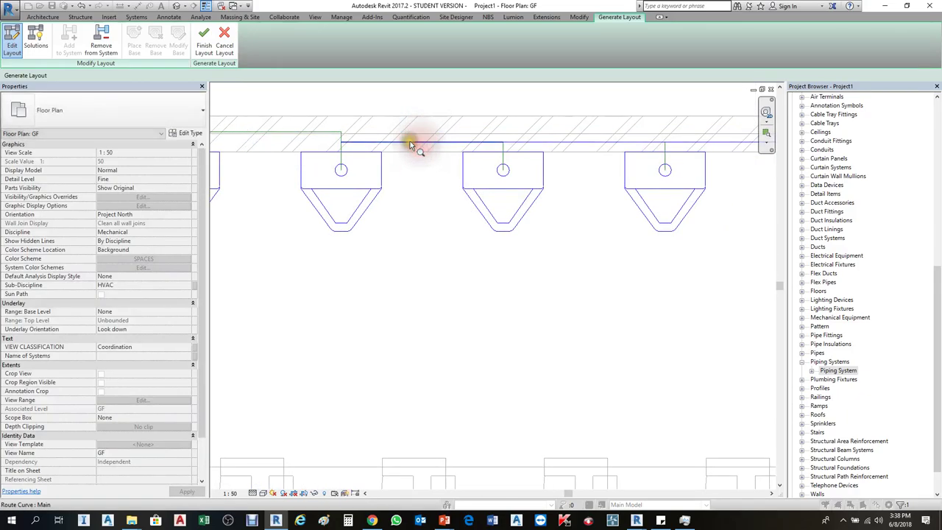
Move the branch line between the two leftmost urinals into line with the main line in the wall.
{"action": "scroll", "coordinate": [437, 142], "scroll_direction": "down", "scroll_amount": 3}
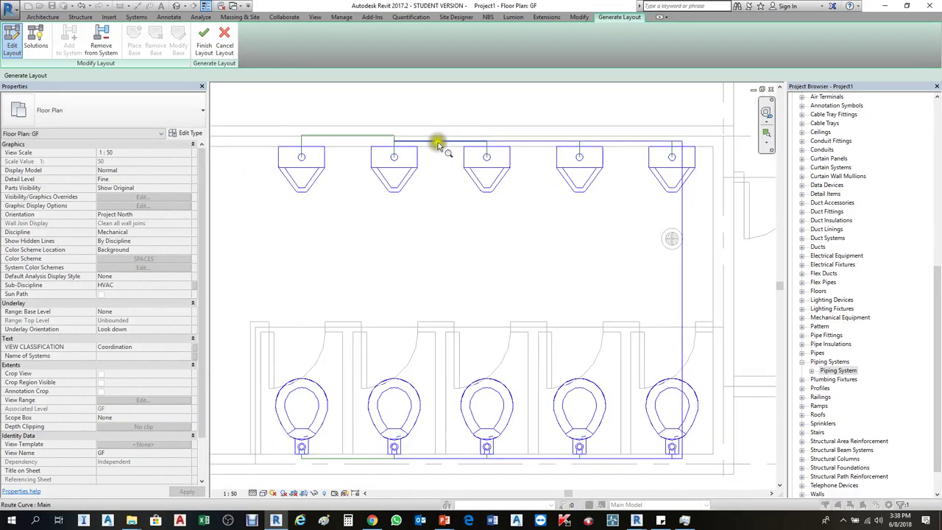
{"action": "scroll", "coordinate": [361, 149], "scroll_direction": "up", "scroll_amount": 2}
{"action": "left_click", "coordinate": [362, 139]}
{"action": "scroll", "coordinate": [353, 130], "scroll_direction": "up", "scroll_amount": 2}
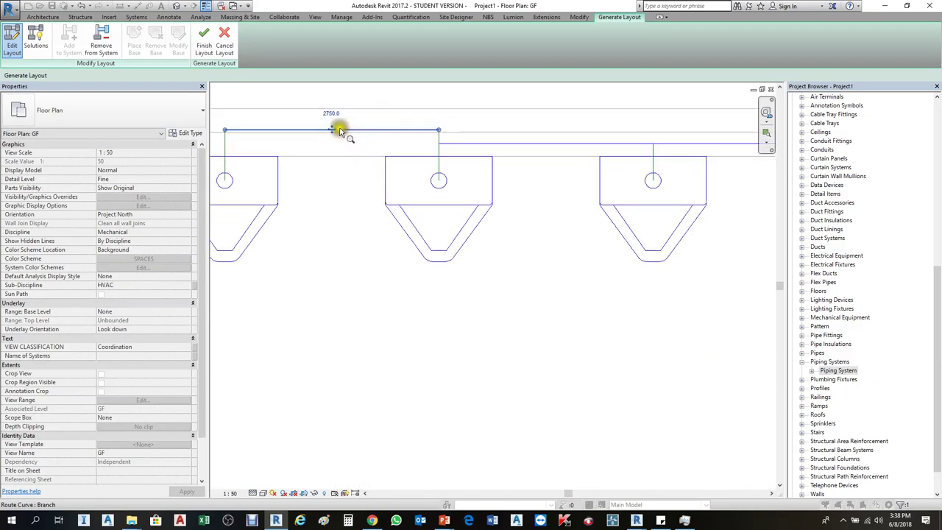
{"action": "left_click", "coordinate": [331, 131]}
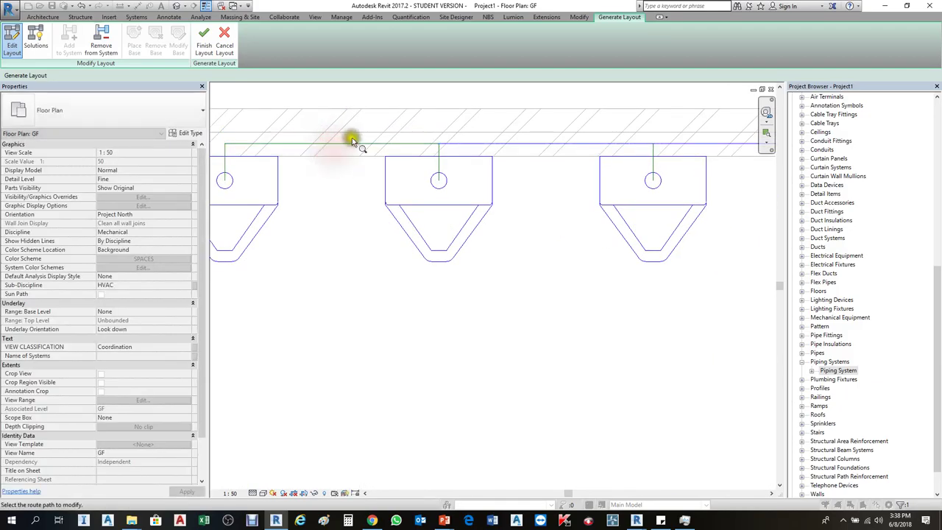
Shift the vertical main line linking the urinal and water closet runs into the adjacent side wall, close to its inner face.
{"action": "scroll", "coordinate": [352, 137], "scroll_direction": "down", "scroll_amount": 2}
{"action": "scroll", "coordinate": [530, 295], "scroll_direction": "down", "scroll_amount": 1}
{"action": "scroll", "coordinate": [460, 316], "scroll_direction": "up", "scroll_amount": 4}
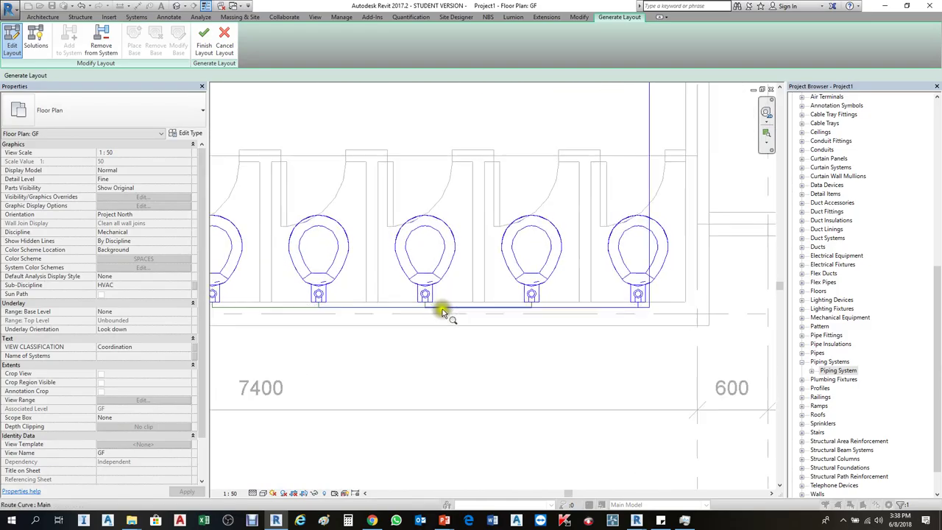
{"action": "scroll", "coordinate": [443, 313], "scroll_direction": "down", "scroll_amount": 2}
{"action": "left_click", "coordinate": [537, 218]}
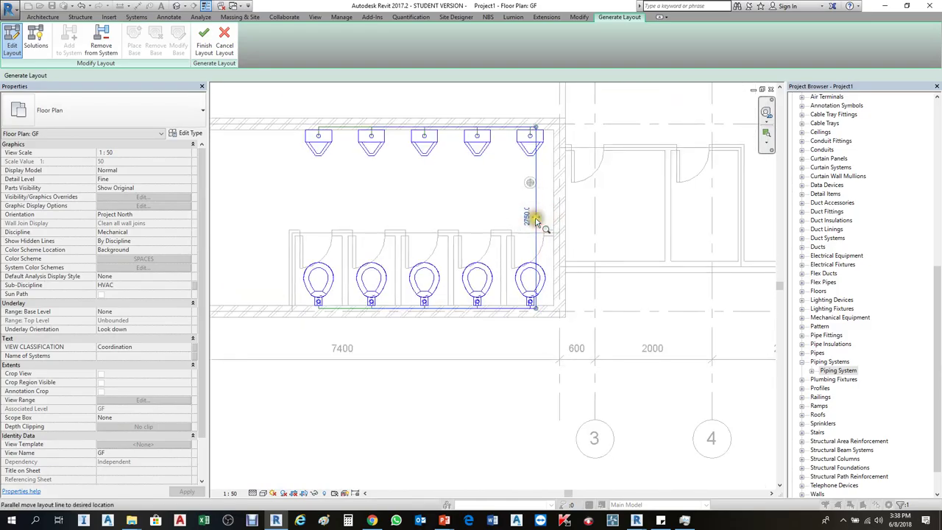
{"action": "mouse_move", "coordinate": [536, 220]}
{"action": "left_mouse_down"}
{"action": "mouse_move", "coordinate": [547, 212]}
{"action": "mouse_move", "coordinate": [554, 221]}
{"action": "left_mouse_up"}
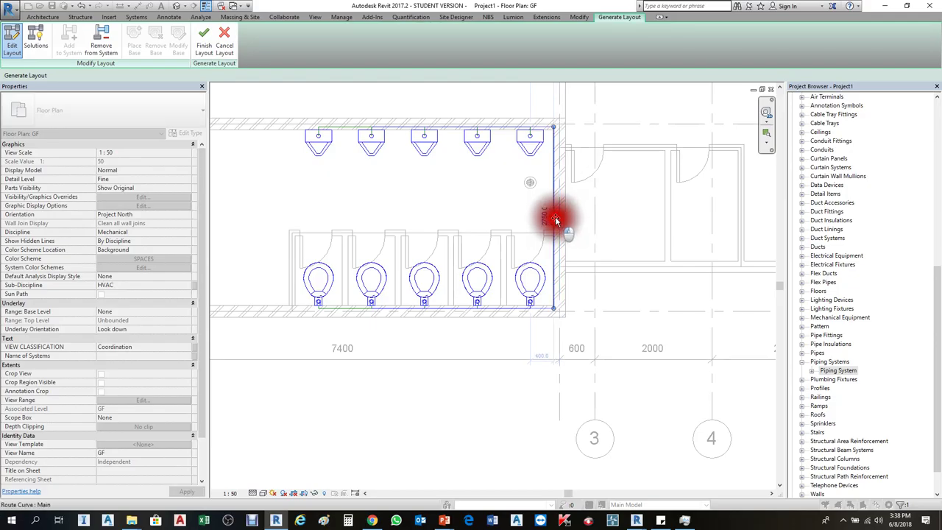
{"action": "scroll", "coordinate": [556, 221], "scroll_direction": "up", "scroll_amount": 3}
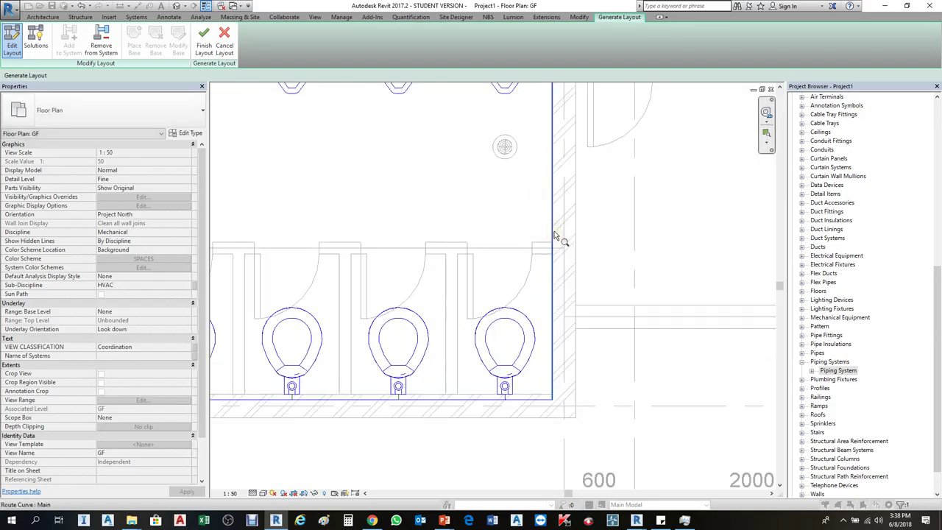
{"action": "left_click", "coordinate": [552, 237]}
{"action": "left_click_drag", "start_coordinate": [553, 212], "coordinate": [611, 232]}
{"action": "scroll", "coordinate": [626, 265], "scroll_direction": "down", "scroll_amount": 4}
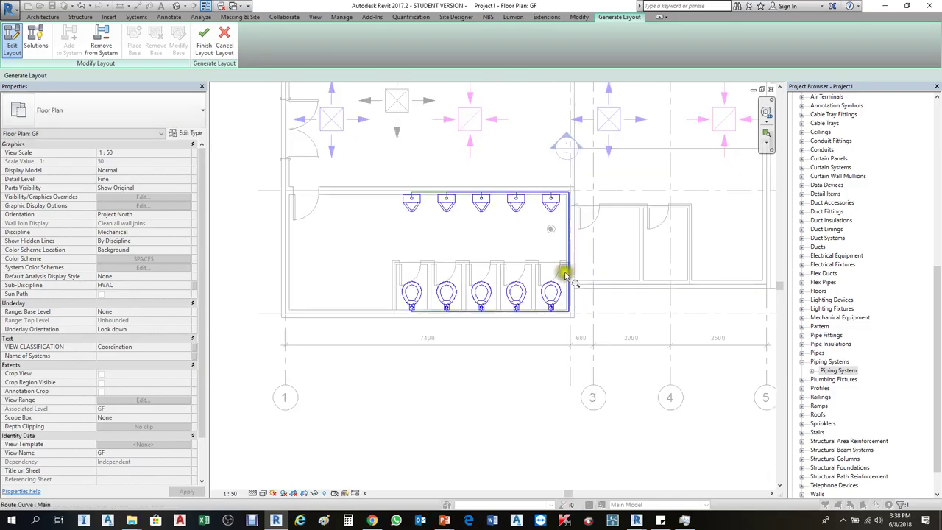
Finish the layout to generate the cold water pipes.
{"action": "left_click", "coordinate": [206, 46]}
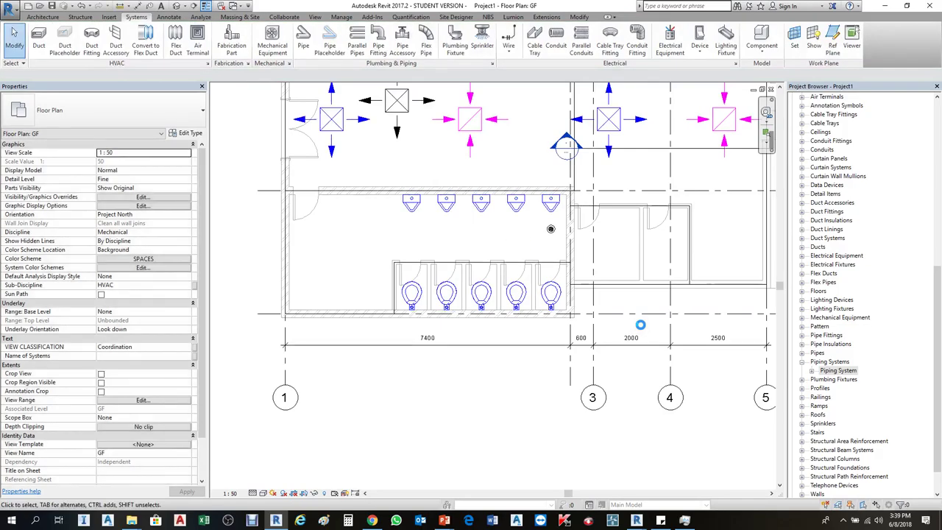
{"action": "scroll", "coordinate": [576, 291], "scroll_direction": "up", "scroll_amount": 2}
{"action": "scroll", "coordinate": [477, 292], "scroll_direction": "down", "scroll_amount": 2}
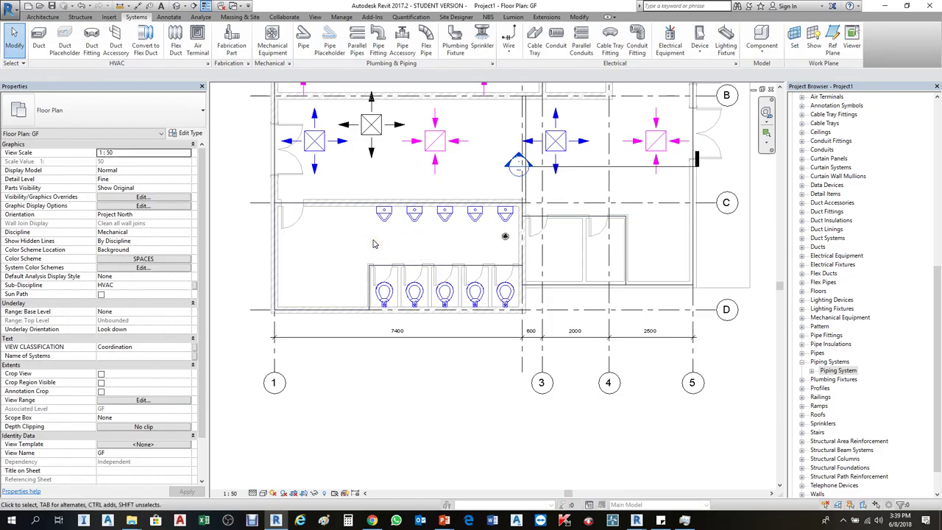
Set the plan's view range top to Associated Level (GF) with an offset of 4000.
{"action": "key", "text": "v"}
{"action": "key", "text": "r"}
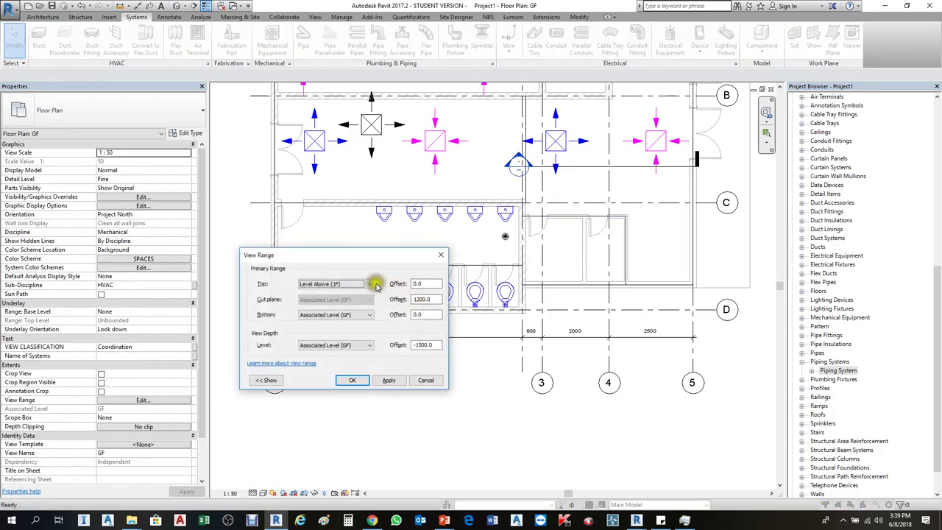
{"action": "left_click", "coordinate": [370, 285]}
{"action": "left_click", "coordinate": [368, 293]}
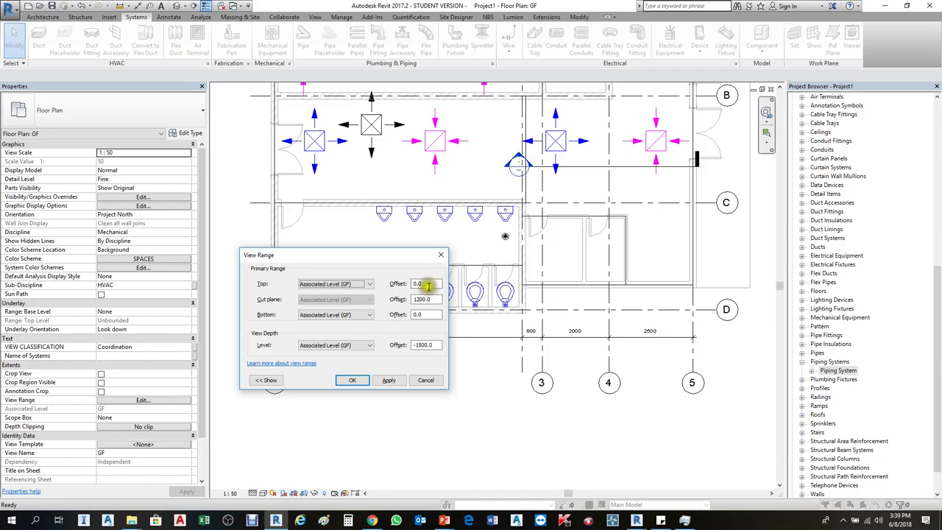
{"action": "left_click_drag", "start_coordinate": [428, 286], "coordinate": [410, 290]}
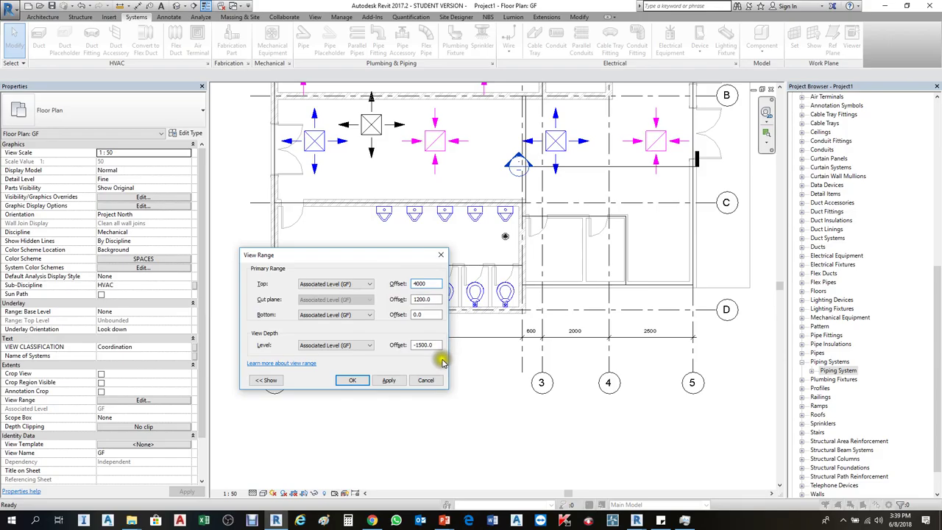
{"action": "left_click", "coordinate": [397, 380]}
{"action": "left_click", "coordinate": [345, 380]}
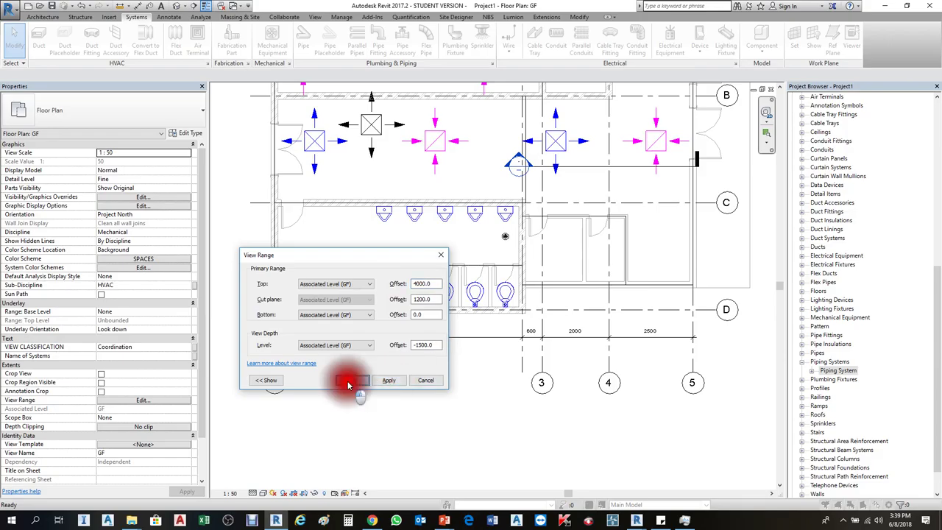
Apply the Plumbing Plan view template to the GF floor plan.
{"action": "scroll", "coordinate": [486, 276], "scroll_direction": "up", "scroll_amount": 2}
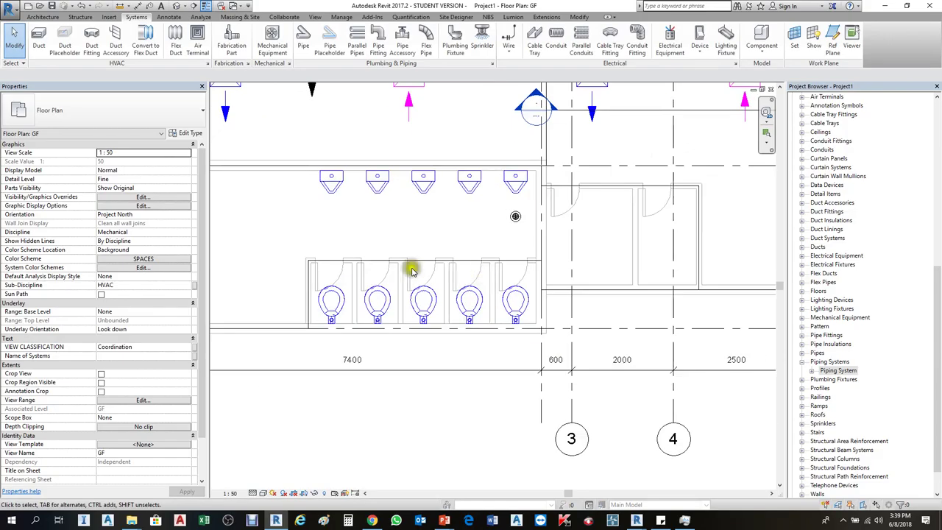
{"action": "left_click", "coordinate": [143, 445]}
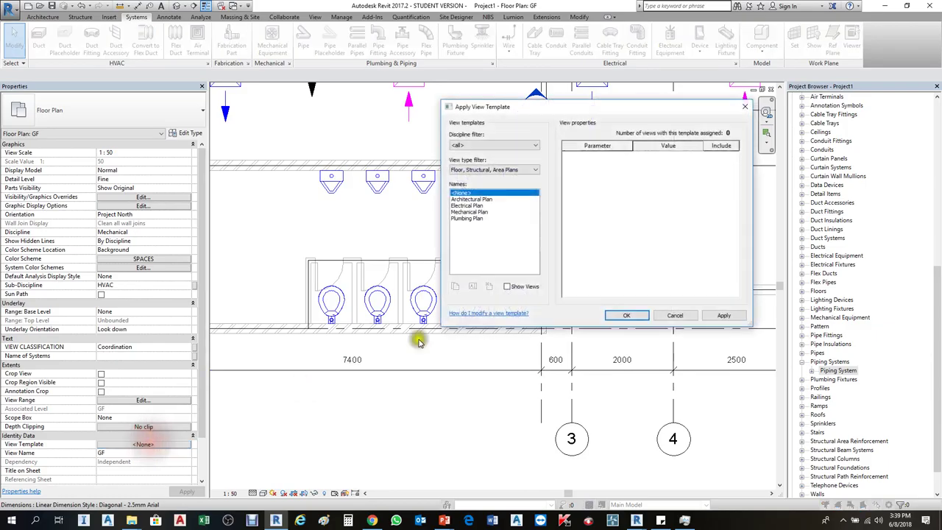
{"action": "left_click", "coordinate": [475, 219]}
{"action": "left_click", "coordinate": [626, 315]}
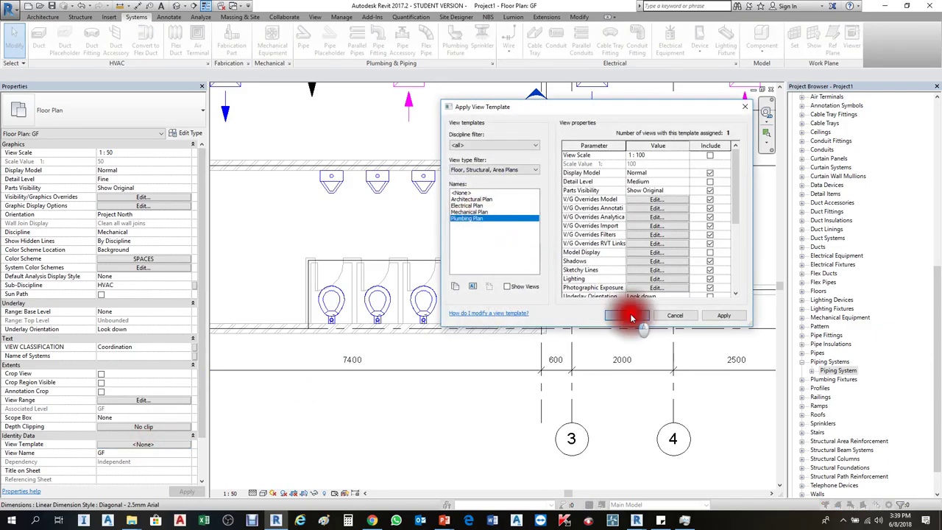
{"action": "scroll", "coordinate": [543, 297], "scroll_direction": "down", "scroll_amount": 3}
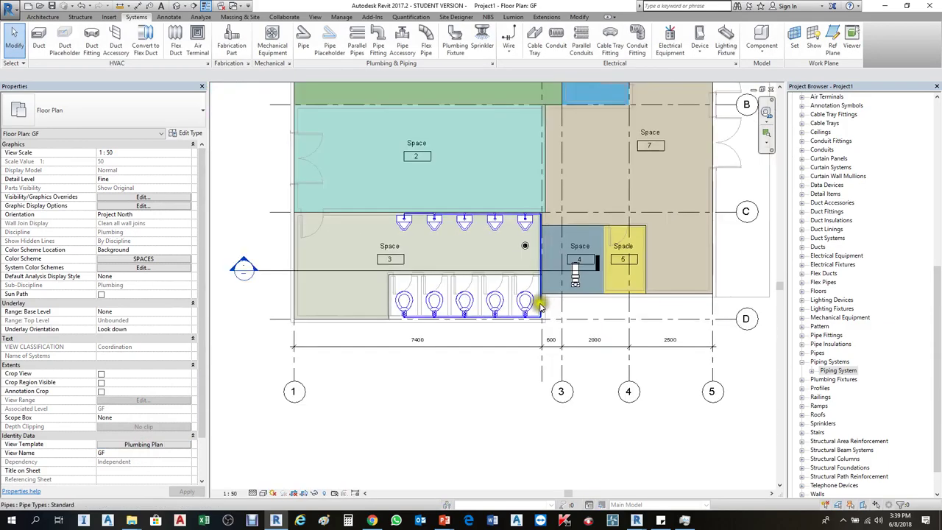
{"action": "scroll", "coordinate": [460, 280], "scroll_direction": "up", "scroll_amount": 2}
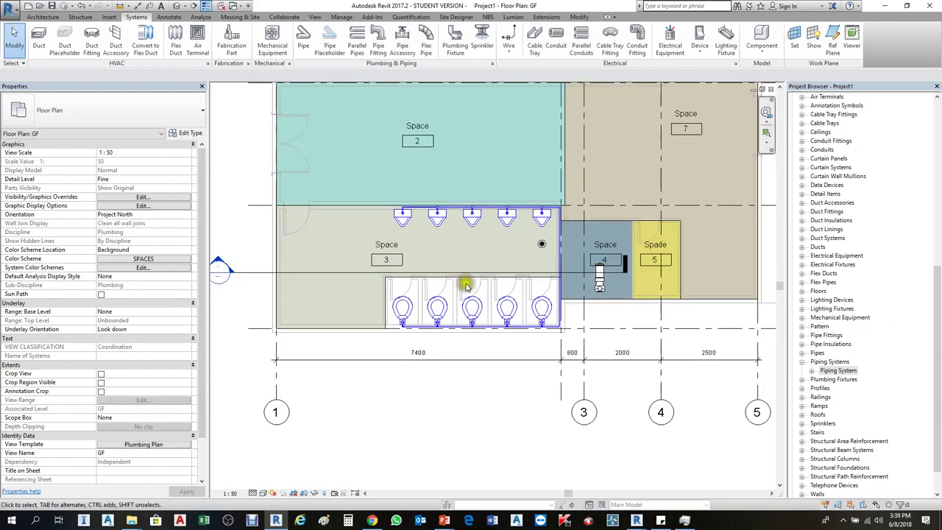
Turn off the Spaces model category in the Plumbing Plan template's visibility overrides and apply the template.
{"action": "left_click", "coordinate": [160, 447]}
{"action": "left_click", "coordinate": [657, 196]}
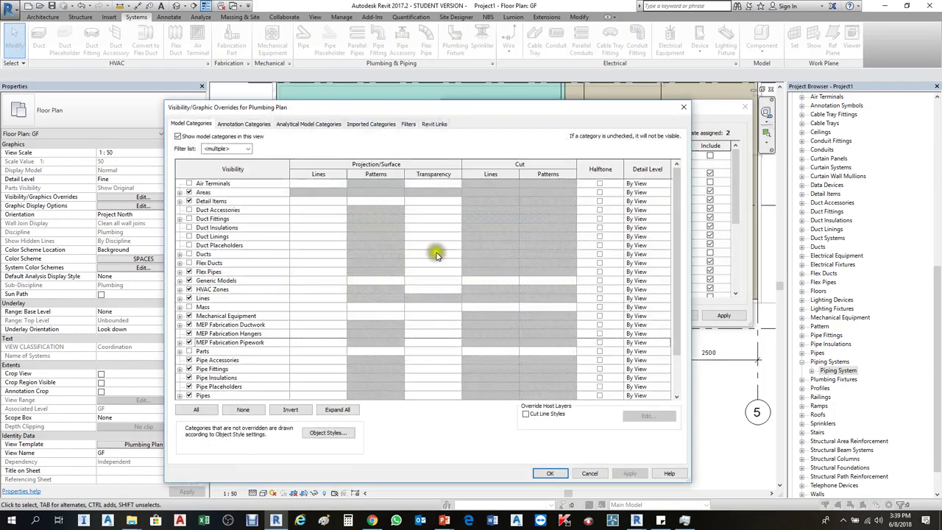
{"action": "left_click", "coordinate": [225, 340]}
{"action": "key", "text": "s"}
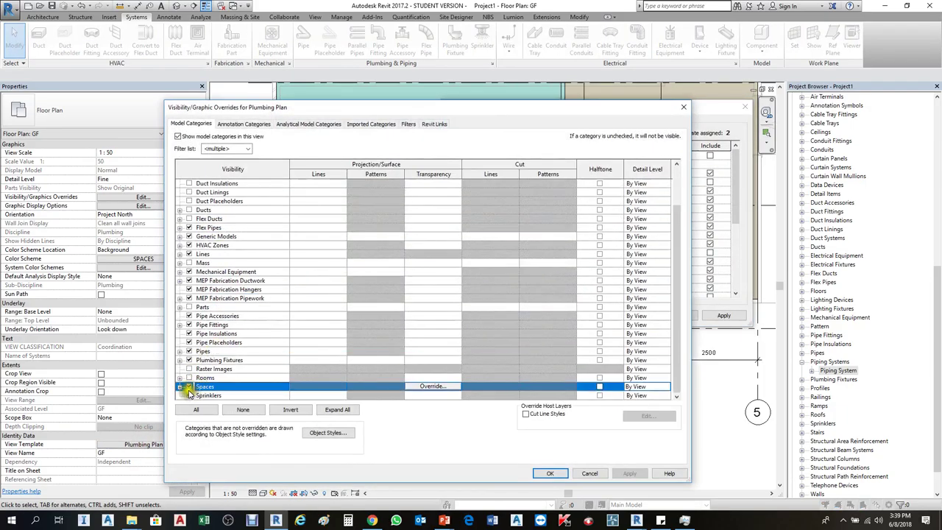
{"action": "left_click", "coordinate": [188, 388]}
{"action": "left_click", "coordinate": [629, 473]}
{"action": "left_click", "coordinate": [544, 475]}
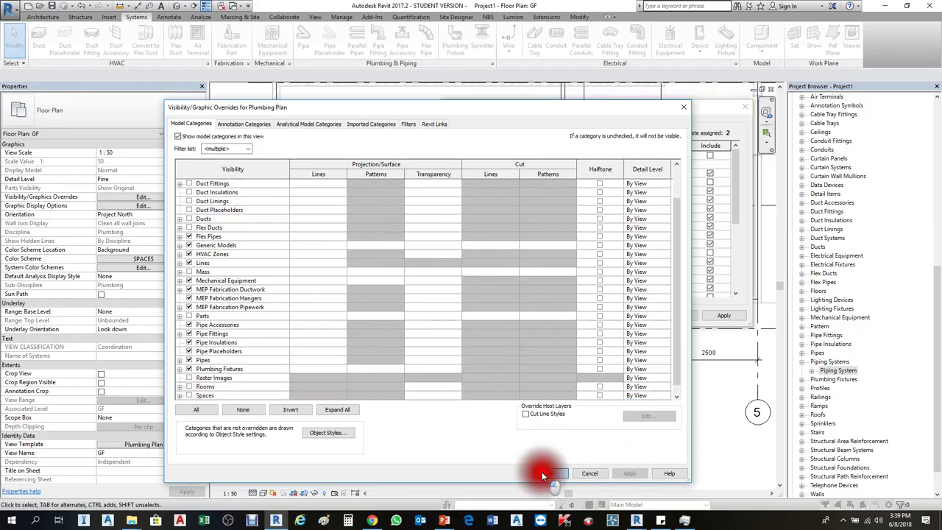
{"action": "left_click", "coordinate": [714, 318]}
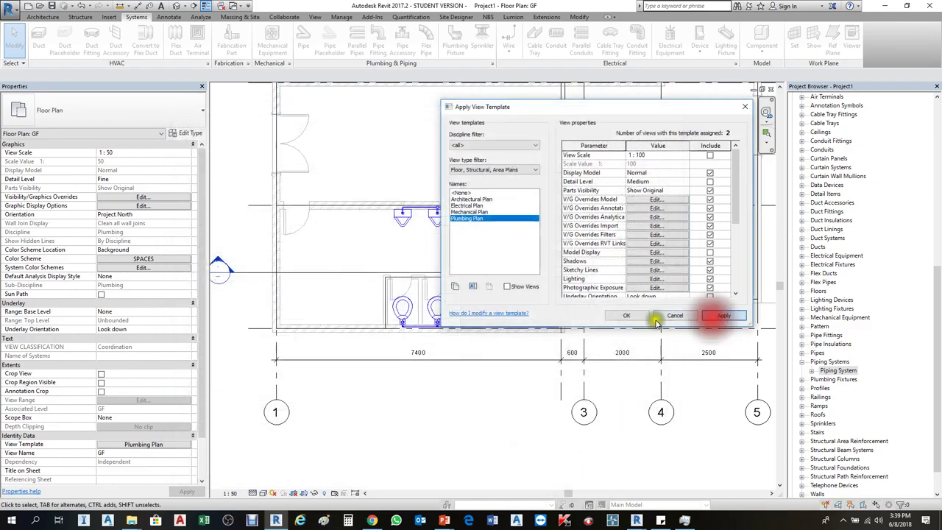
{"action": "left_click", "coordinate": [627, 316]}
{"action": "scroll", "coordinate": [510, 256], "scroll_direction": "up", "scroll_amount": 2}
{"action": "scroll", "coordinate": [515, 265], "scroll_direction": "up", "scroll_amount": 2}
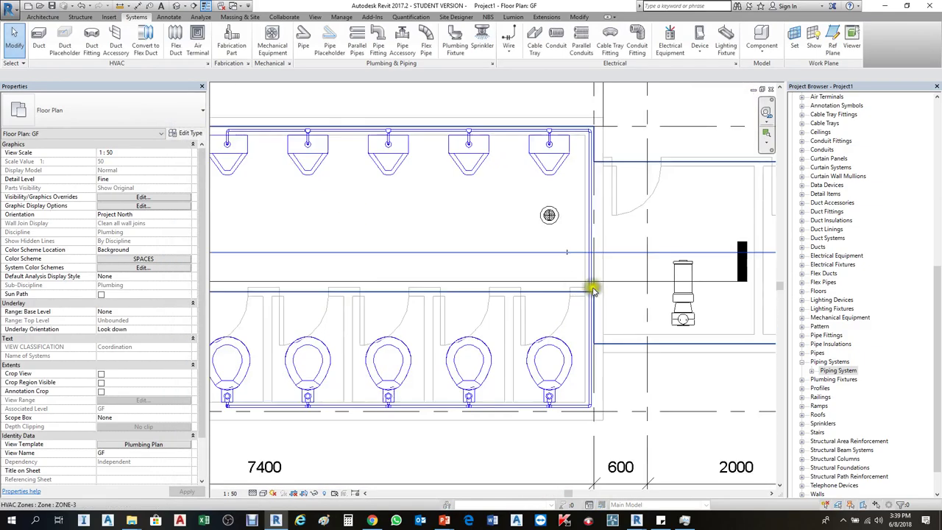
{"action": "scroll", "coordinate": [581, 287], "scroll_direction": "up", "scroll_amount": 2}
{"action": "scroll", "coordinate": [581, 284], "scroll_direction": "down", "scroll_amount": 3}
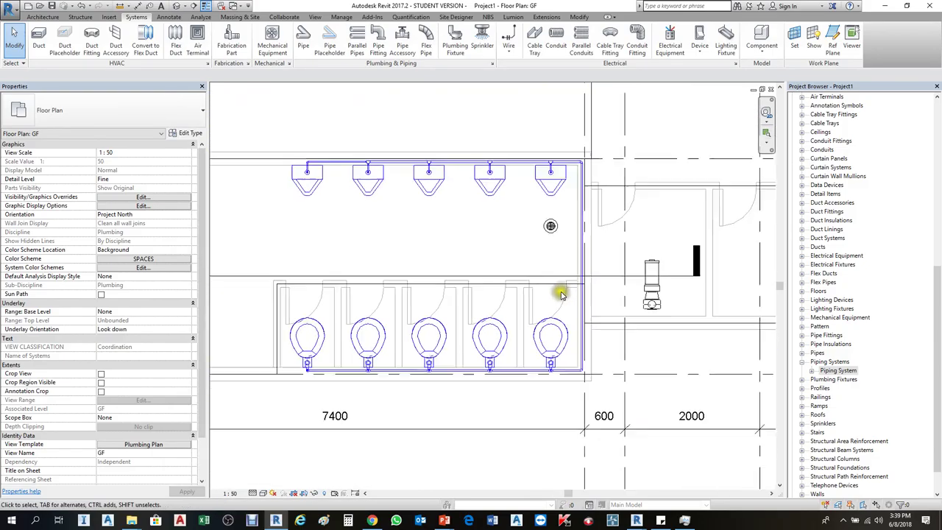
Select all the restroom's cold water pipes and fixtures and show them in a 3D view cropped by a selection box.
{"action": "left_click", "coordinate": [304, 163]}
{"action": "left_click_drag", "start_coordinate": [303, 163], "coordinate": [596, 387]}
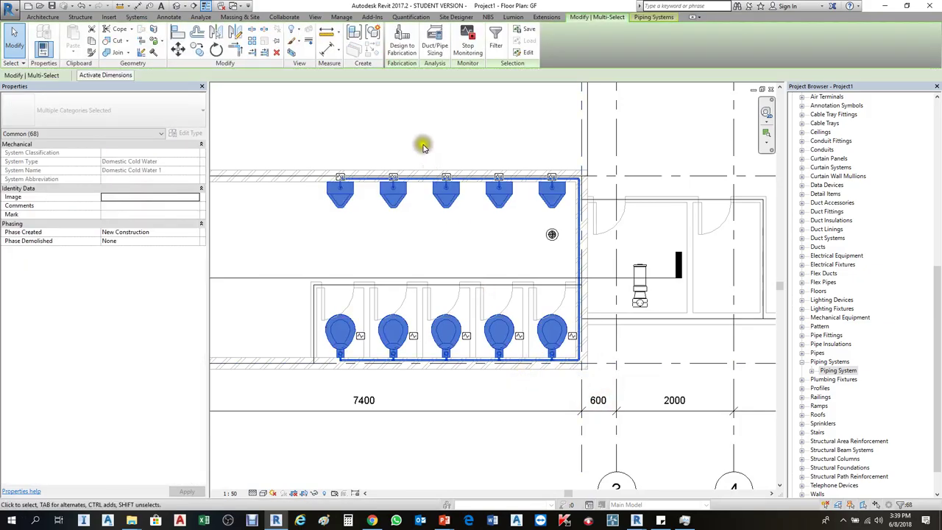
{"action": "left_click", "coordinate": [293, 53]}
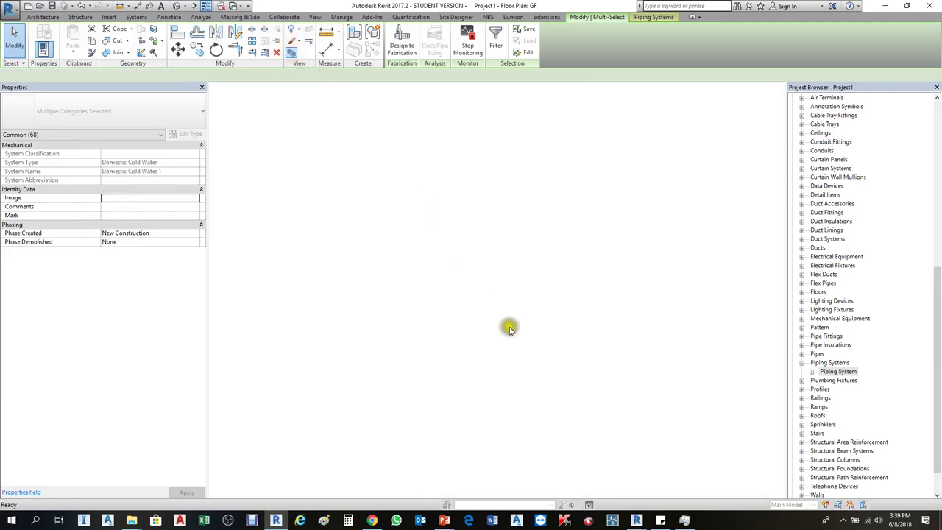
{"action": "middle_click_drag", "start_coordinate": [644, 452], "coordinate": [562, 343], "text": "shift"}
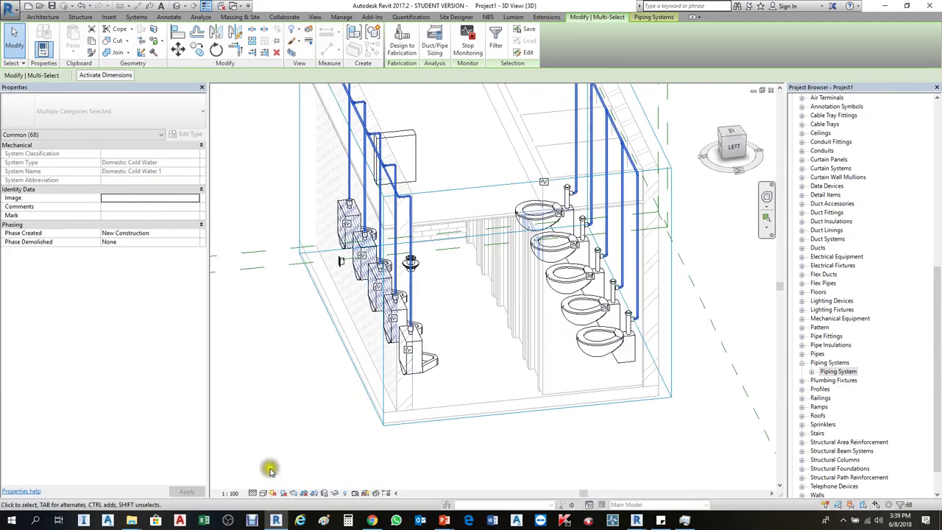
Set the 3D view's detail level to Fine and clear the selection.
{"action": "left_click", "coordinate": [256, 492]}
{"action": "left_click", "coordinate": [263, 483]}
{"action": "key", "text": "Escape"}
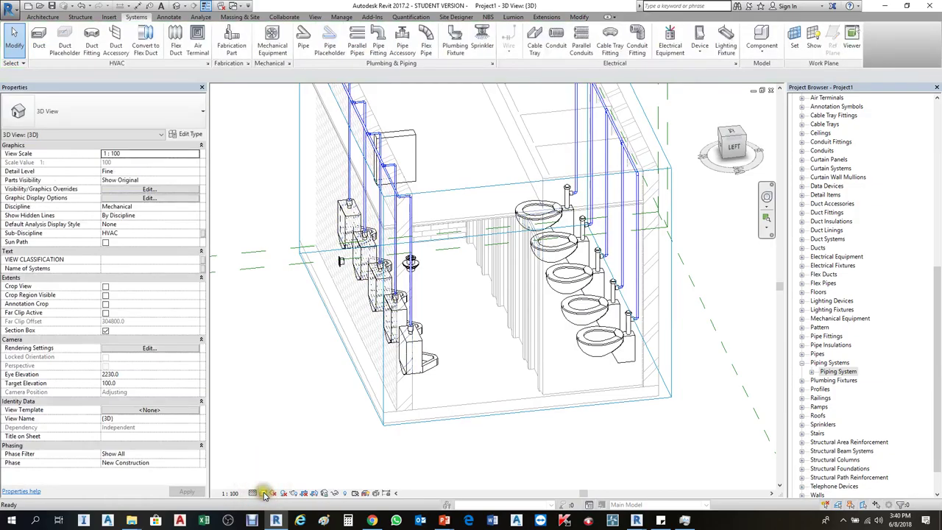
Examine the generated pipe runs, elbows and drops to the urinals and water closets from several angles in 3D.
{"action": "middle_click_drag", "start_coordinate": [637, 418], "coordinate": [384, 318], "text": "shift"}
{"action": "scroll", "coordinate": [353, 173], "scroll_direction": "up", "scroll_amount": 5}
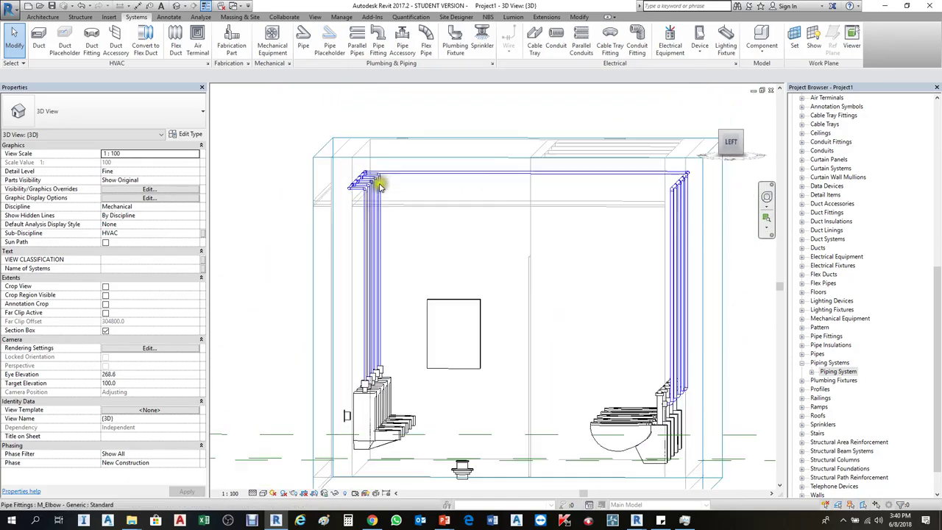
{"action": "middle_click_drag", "start_coordinate": [414, 263], "coordinate": [388, 216], "text": "shift"}
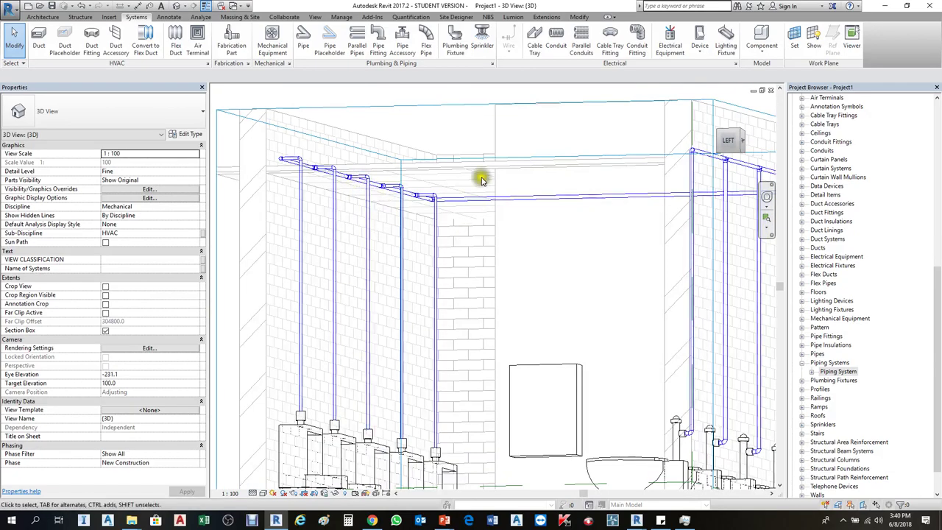
{"action": "scroll", "coordinate": [481, 179], "scroll_direction": "down", "scroll_amount": 3}
{"action": "middle_click_drag", "start_coordinate": [553, 302], "coordinate": [389, 381], "text": "shift"}
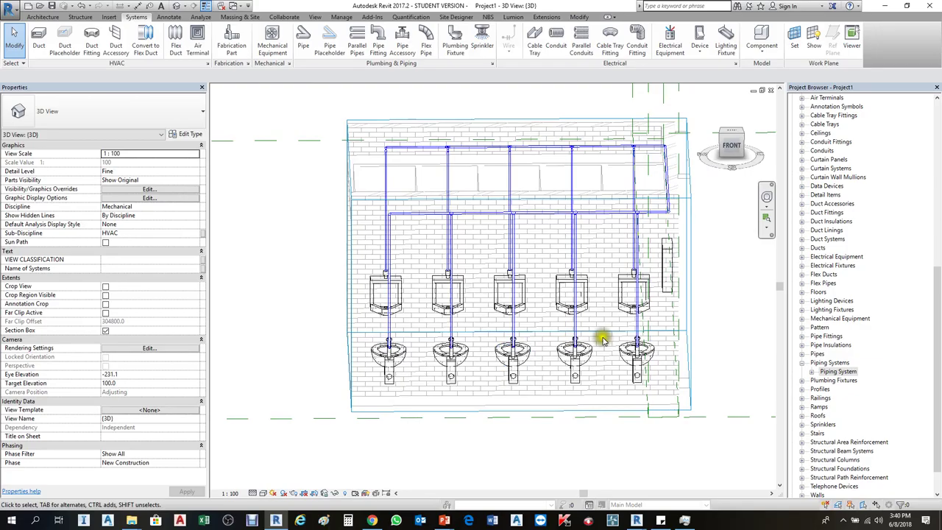
{"action": "scroll", "coordinate": [435, 387], "scroll_direction": "up", "scroll_amount": 2}
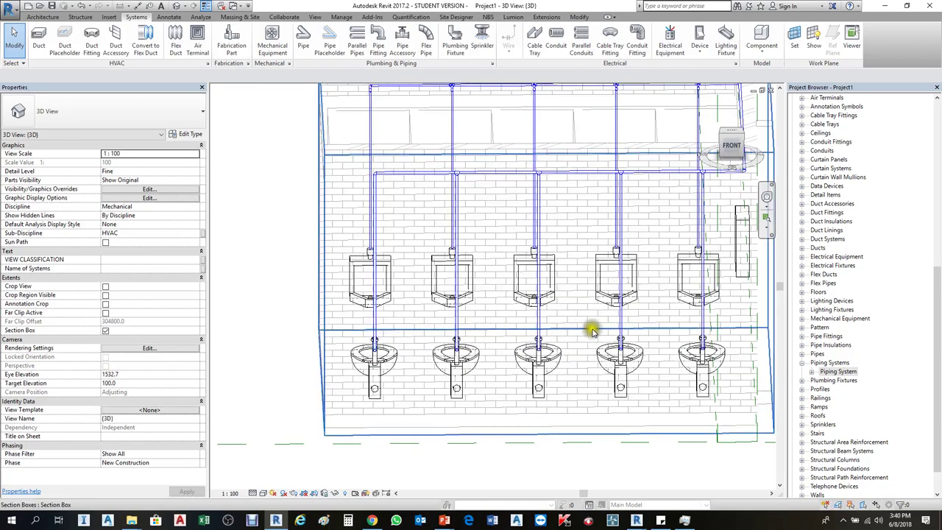
{"action": "scroll", "coordinate": [471, 353], "scroll_direction": "down", "scroll_amount": 2}
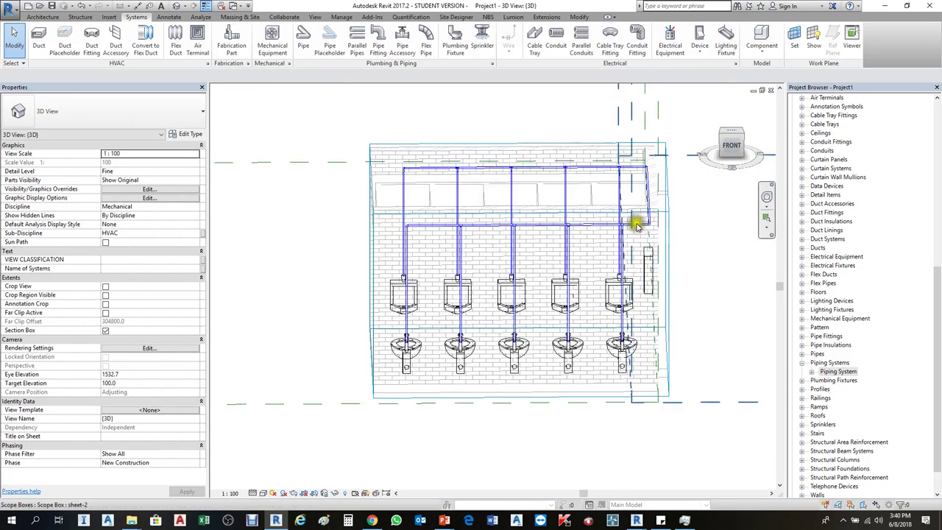
{"action": "middle_click_drag", "start_coordinate": [638, 164], "coordinate": [616, 360], "text": "shift"}
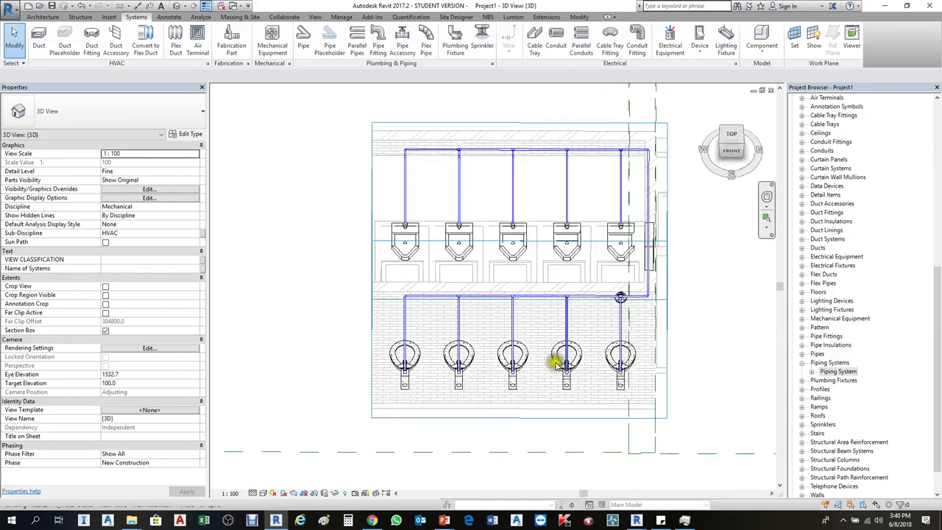
Return to the GF floor plan and look over the restroom's cold water piping.
{"action": "key", "text": "ctrl+Tab"}
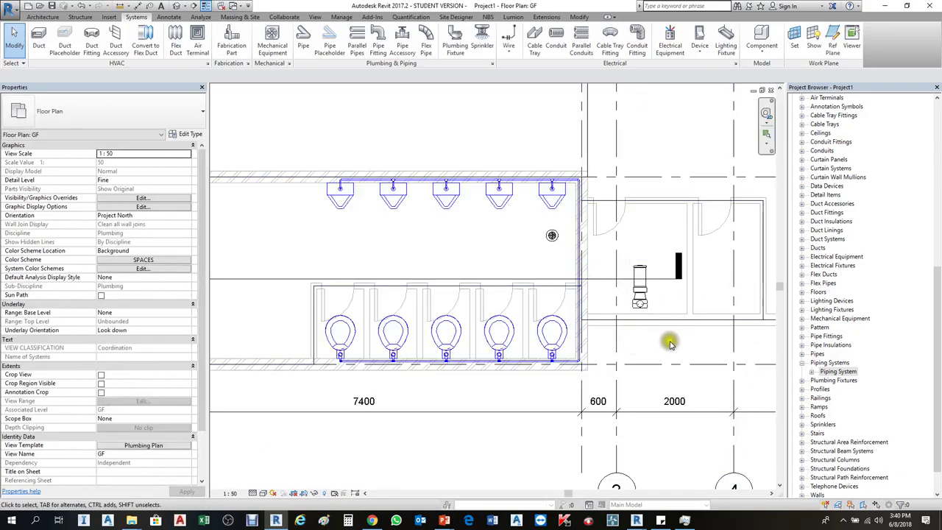
{"action": "scroll", "coordinate": [563, 326], "scroll_direction": "down", "scroll_amount": 2}
{"action": "scroll", "coordinate": [599, 301], "scroll_direction": "up", "scroll_amount": 2}
{"action": "scroll", "coordinate": [469, 333], "scroll_direction": "down", "scroll_amount": 2}
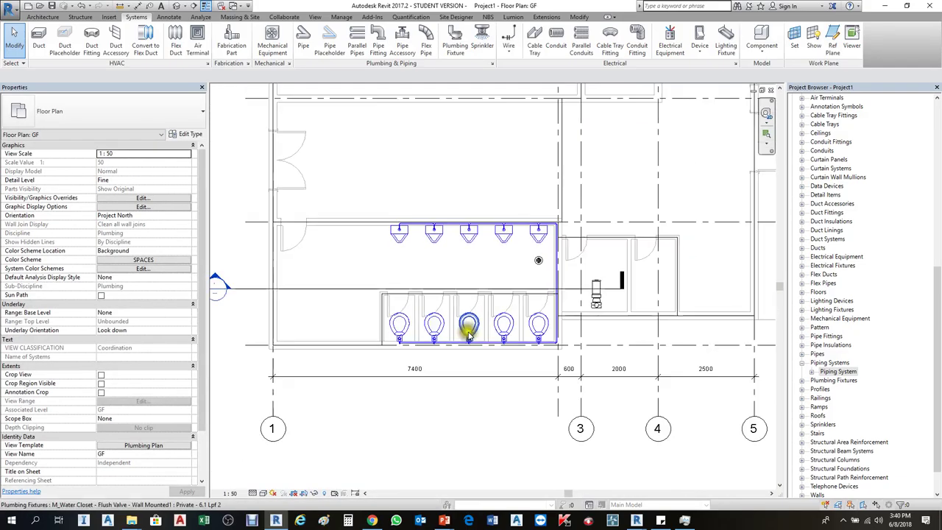
{"action": "scroll", "coordinate": [557, 328], "scroll_direction": "up", "scroll_amount": 2}
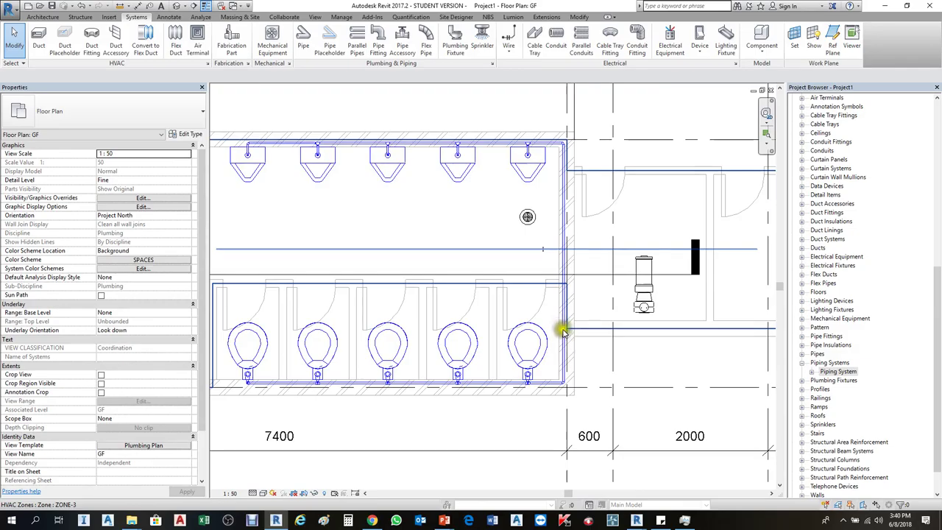
Close the GF plan and look over the cold water piping behind the water closets in the GF(2) plan.
{"action": "left_click", "coordinate": [770, 90]}
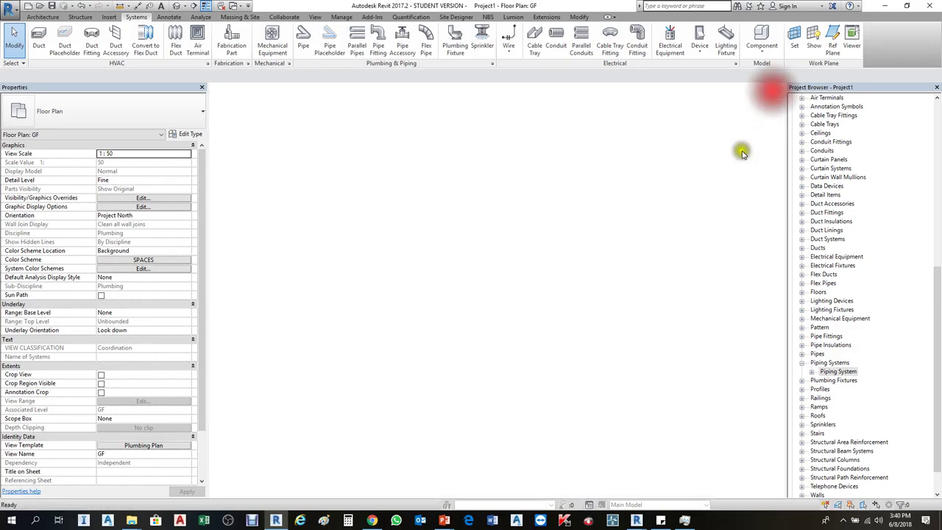
{"action": "scroll", "coordinate": [578, 387], "scroll_direction": "up", "scroll_amount": 2}
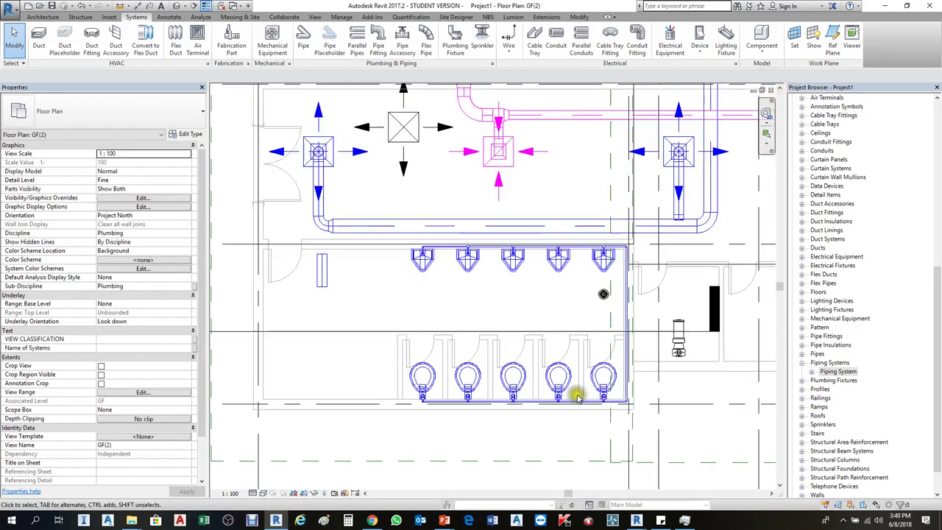
{"action": "scroll", "coordinate": [634, 386], "scroll_direction": "up", "scroll_amount": 3}
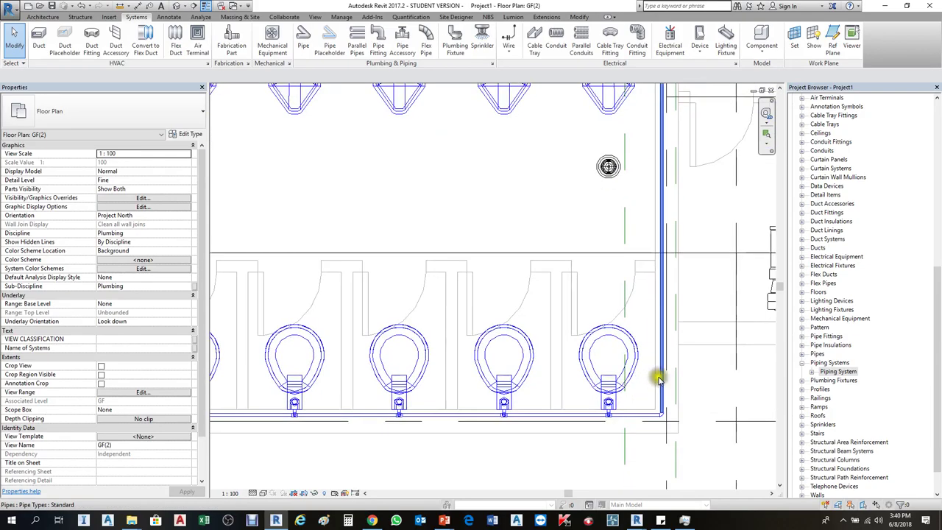
{"action": "left_click", "coordinate": [660, 380]}
{"action": "left_click", "coordinate": [577, 325]}
{"action": "scroll", "coordinate": [563, 315], "scroll_direction": "down", "scroll_amount": 4}
{"action": "scroll", "coordinate": [415, 369], "scroll_direction": "up", "scroll_amount": 2}
{"action": "scroll", "coordinate": [415, 369], "scroll_direction": "down", "scroll_amount": 1}
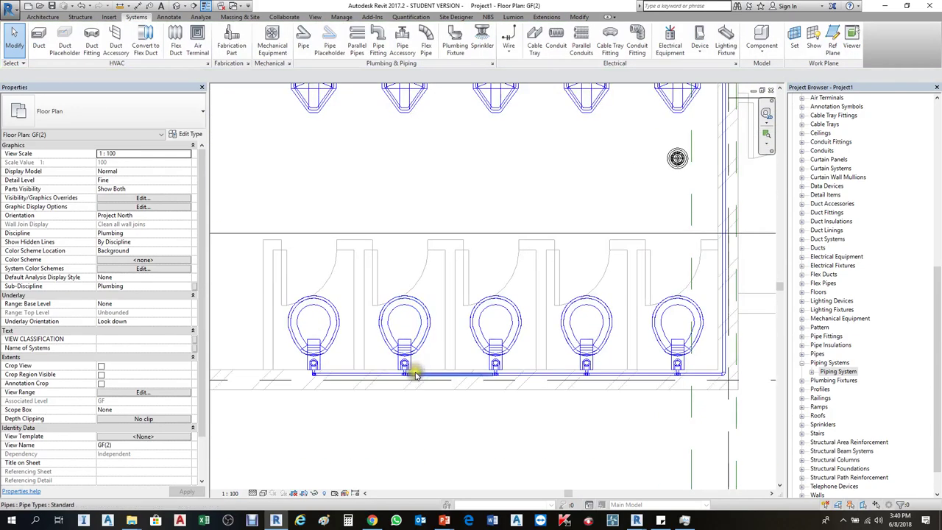
{"action": "scroll", "coordinate": [434, 346], "scroll_direction": "down", "scroll_amount": 3}
Move the restroom's section line closer to the urinals with its depth ending just past their wall, and open the section view.
{"action": "left_click_drag", "start_coordinate": [368, 298], "coordinate": [409, 266]}
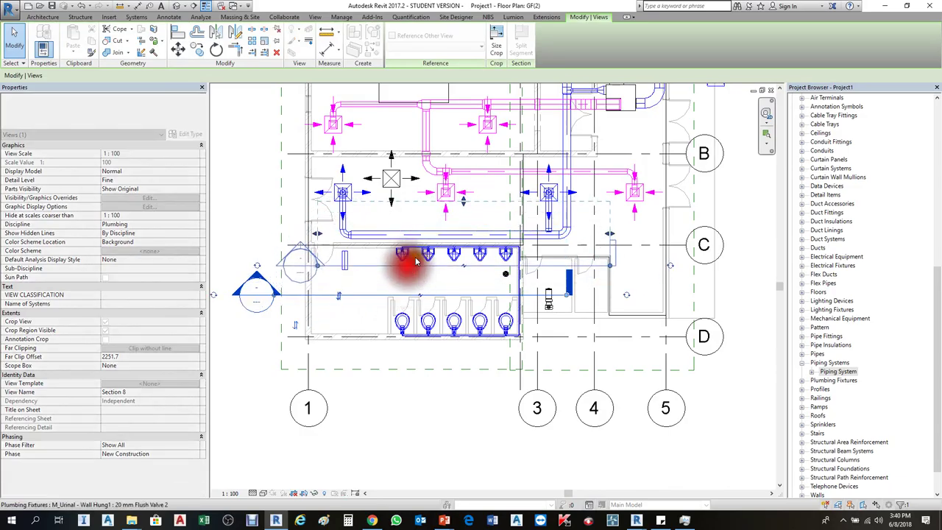
{"action": "left_click_drag", "start_coordinate": [463, 203], "coordinate": [395, 238]}
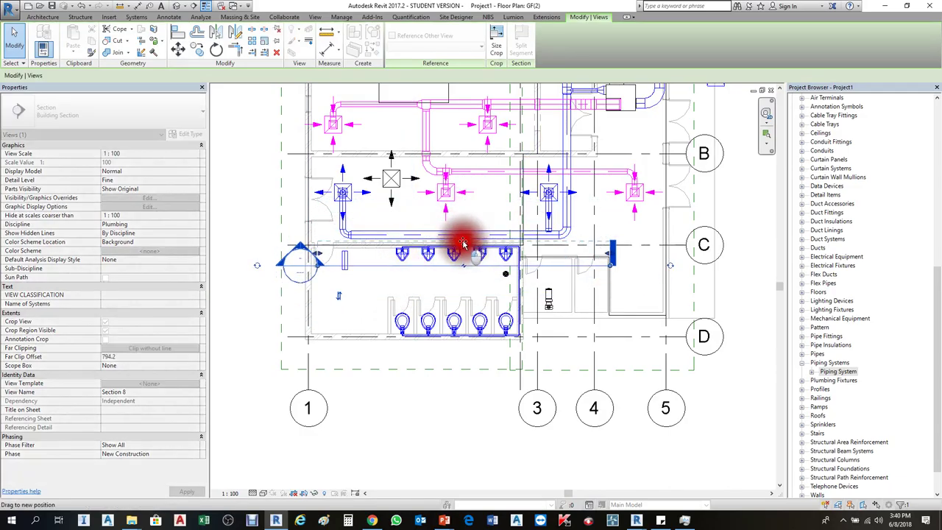
{"action": "right_click", "coordinate": [398, 262]}
{"action": "left_click", "coordinate": [442, 64]}
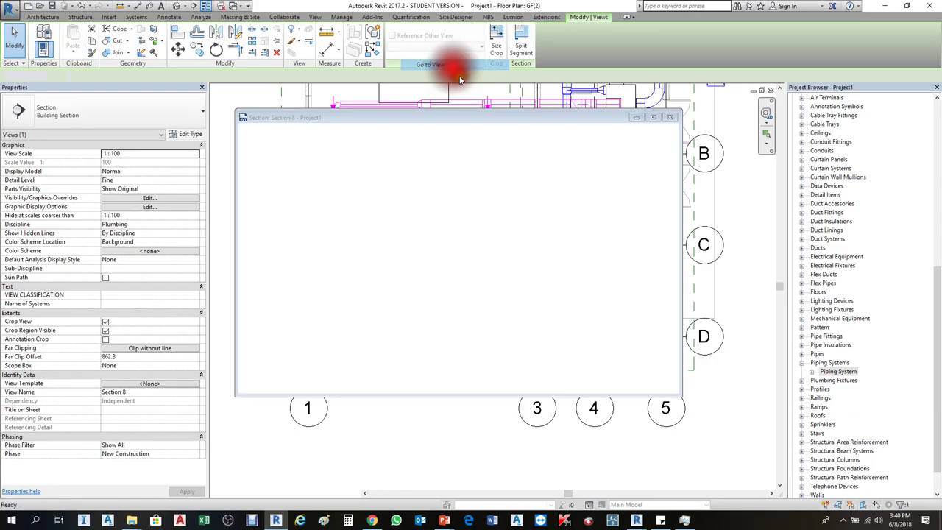
Examine the urinals' cold water header in the section view and select the elbow and pipe at its wall end.
{"action": "scroll", "coordinate": [442, 267], "scroll_direction": "up", "scroll_amount": 4}
{"action": "scroll", "coordinate": [382, 144], "scroll_direction": "down", "scroll_amount": 1}
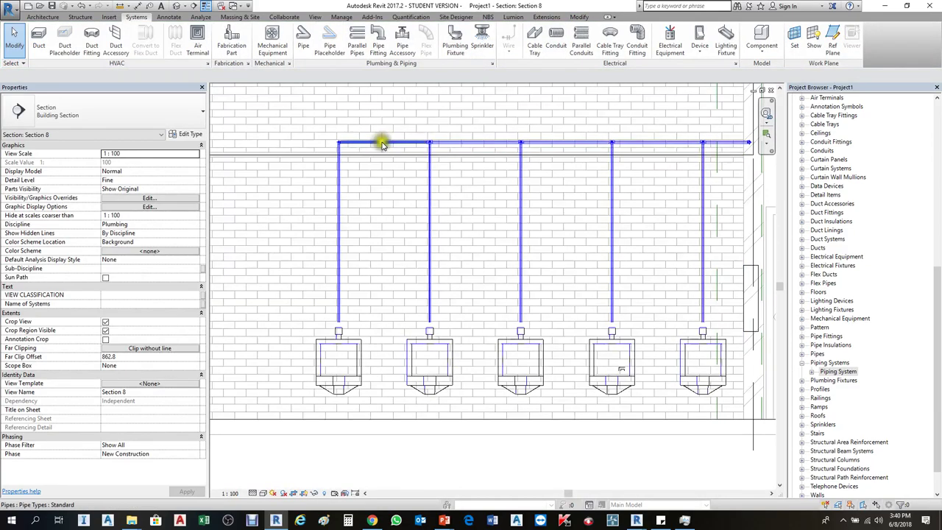
{"action": "left_click", "coordinate": [370, 145]}
{"action": "scroll", "coordinate": [530, 206], "scroll_direction": "down", "scroll_amount": 2}
{"action": "scroll", "coordinate": [560, 169], "scroll_direction": "up", "scroll_amount": 5}
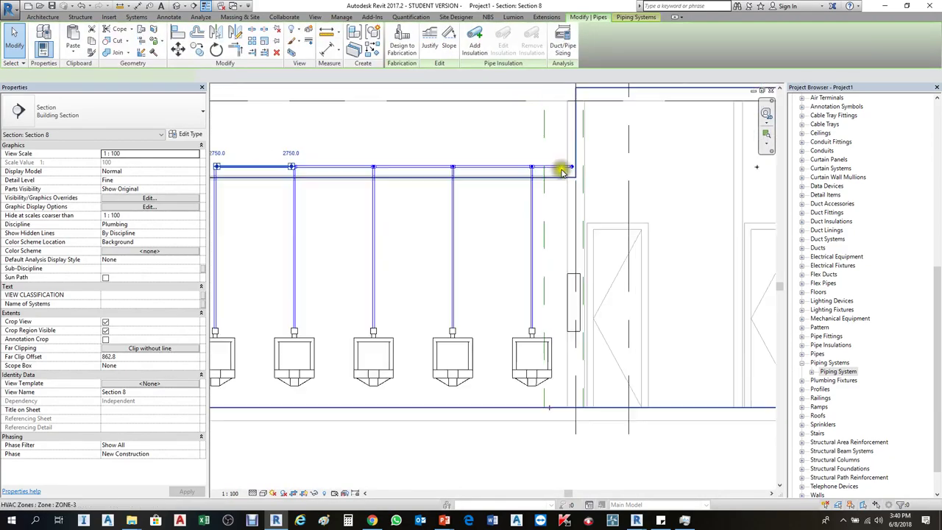
{"action": "scroll", "coordinate": [597, 153], "scroll_direction": "up", "scroll_amount": 2}
{"action": "key", "text": "Escape"}
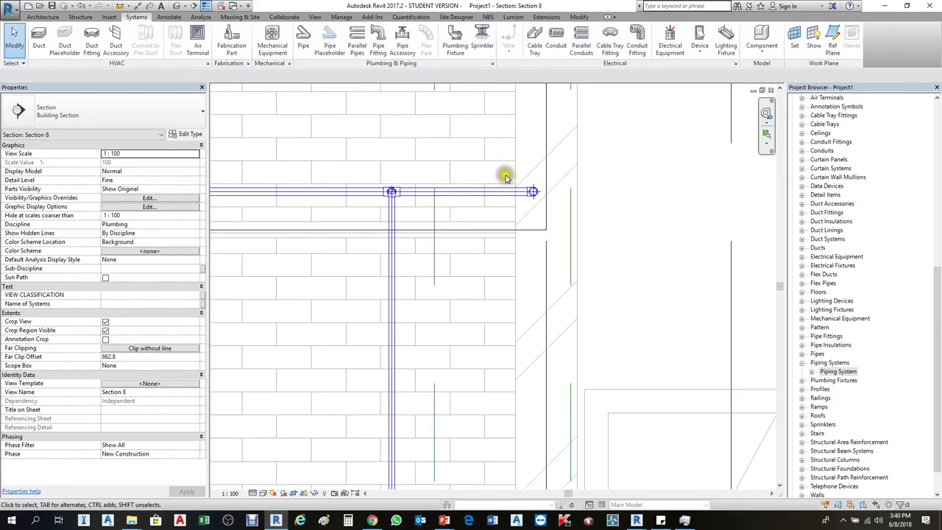
{"action": "left_click_drag", "start_coordinate": [506, 178], "coordinate": [556, 210]}
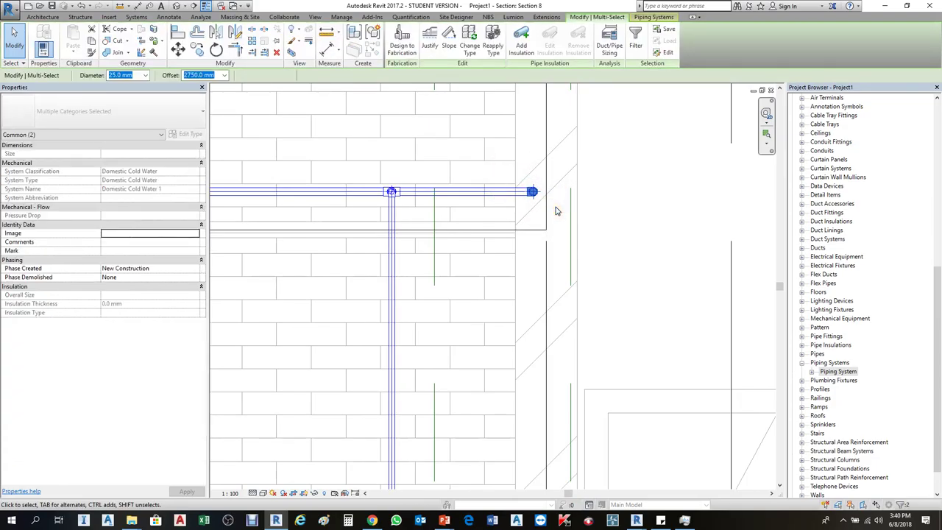
Go through the open views, close the reflected ceiling plan and the other unneeded view, and return to the 3D view.
{"action": "key", "text": "ctrl+Tab"}
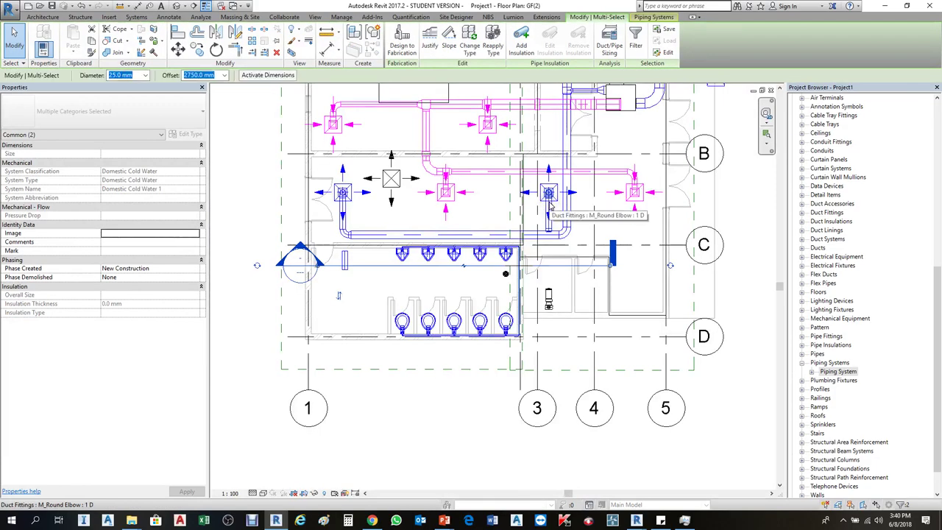
{"action": "key", "text": "ctrl+Tab"}
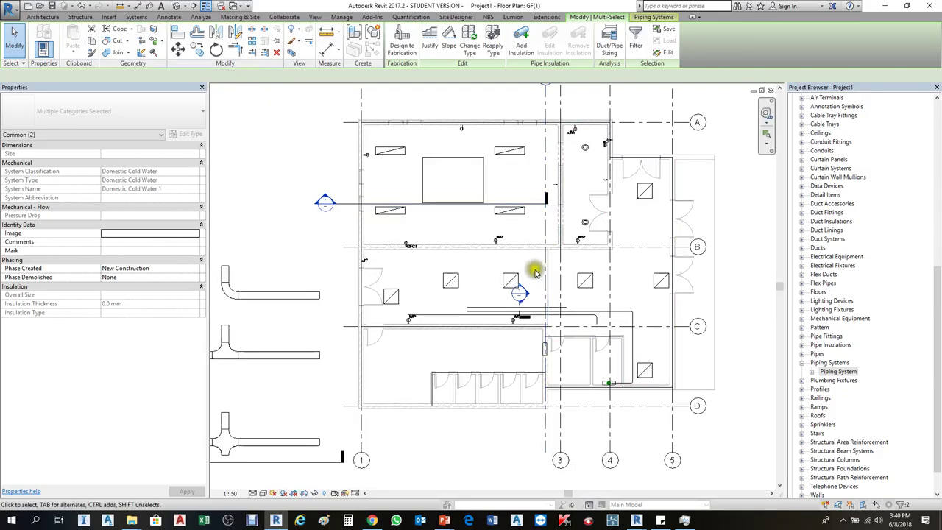
{"action": "double_click", "coordinate": [524, 303]}
{"action": "key", "text": "ctrl+Tab"}
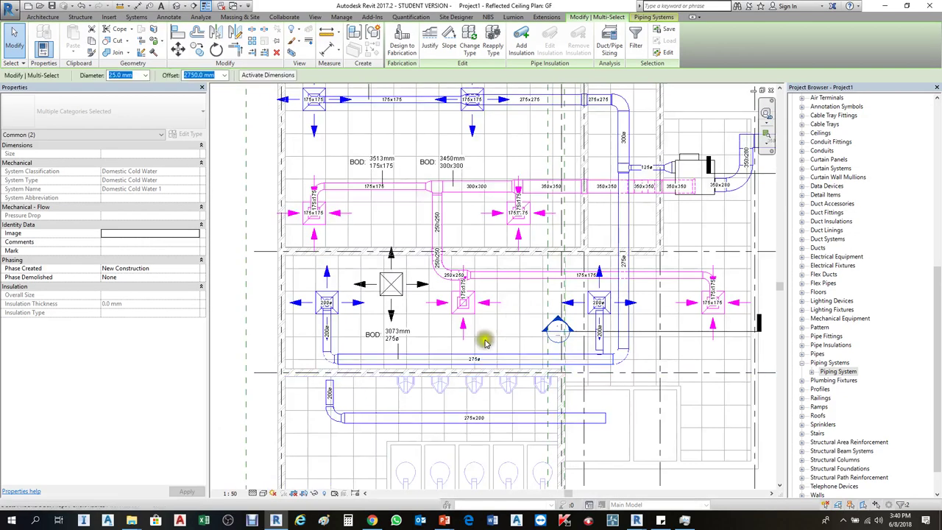
{"action": "scroll", "coordinate": [542, 258], "scroll_direction": "down", "scroll_amount": 2}
{"action": "left_click", "coordinate": [770, 90]}
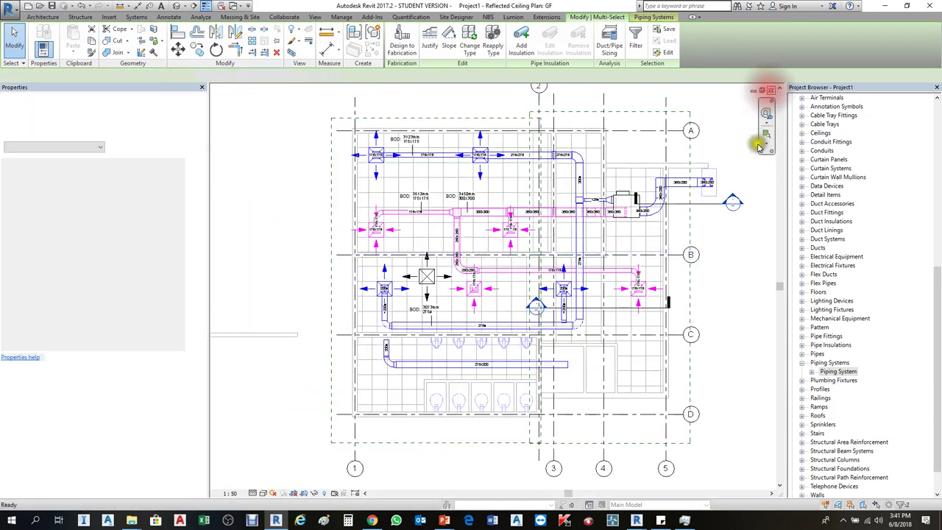
{"action": "left_click", "coordinate": [771, 90]}
{"action": "left_click", "coordinate": [508, 264]}
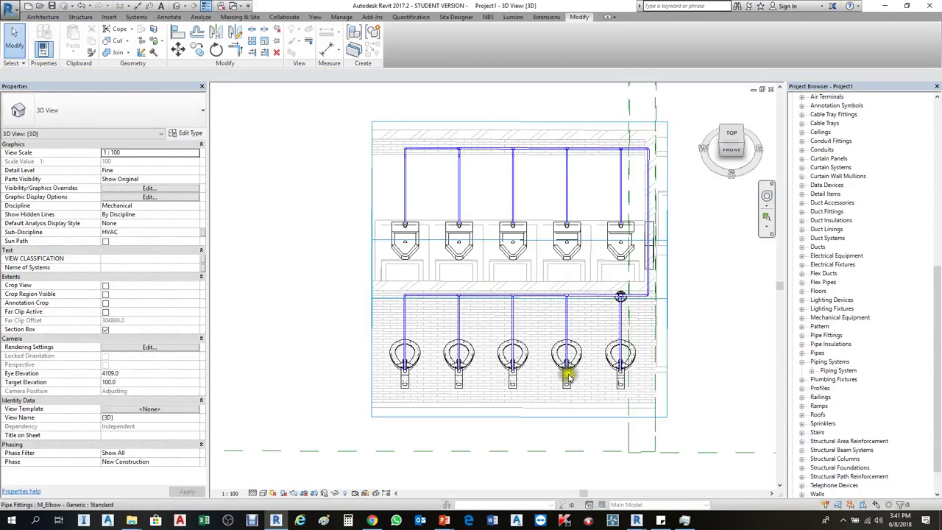
Delete the elbow that joins the urinals' header to the cross pipe running toward the water closets.
{"action": "mouse_move", "coordinate": [616, 311]}
{"action": "middle_mouse_down", "text": "shift"}
{"action": "mouse_move", "coordinate": [608, 387]}
{"action": "mouse_move", "coordinate": [637, 358]}
{"action": "mouse_move", "coordinate": [621, 330]}
{"action": "middle_mouse_up", "text": "shift"}
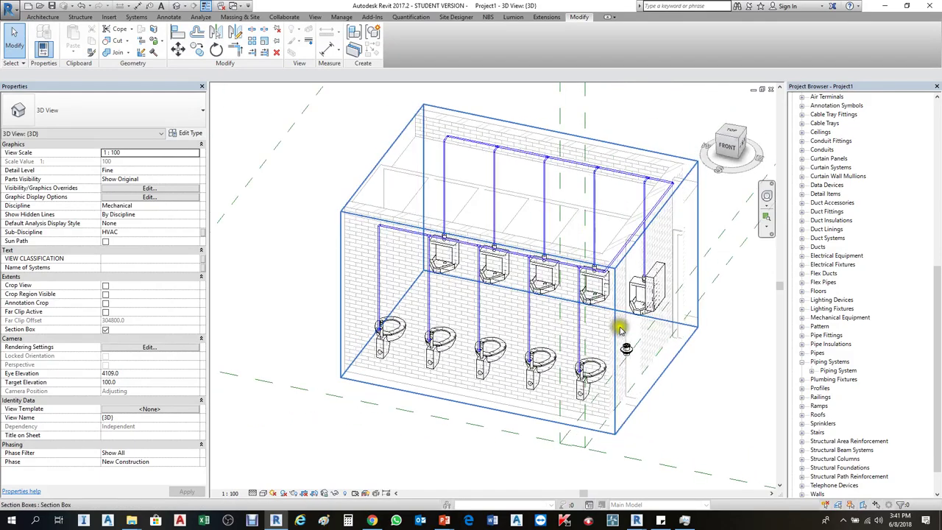
{"action": "scroll", "coordinate": [652, 244], "scroll_direction": "up", "scroll_amount": 2}
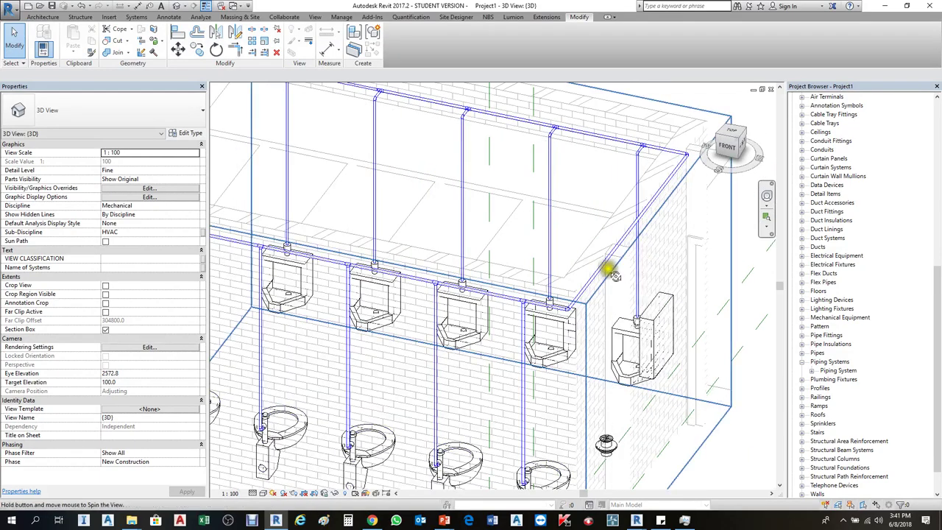
{"action": "middle_click_drag", "start_coordinate": [612, 272], "coordinate": [529, 252], "text": "shift"}
{"action": "scroll", "coordinate": [562, 147], "scroll_direction": "up", "scroll_amount": 5}
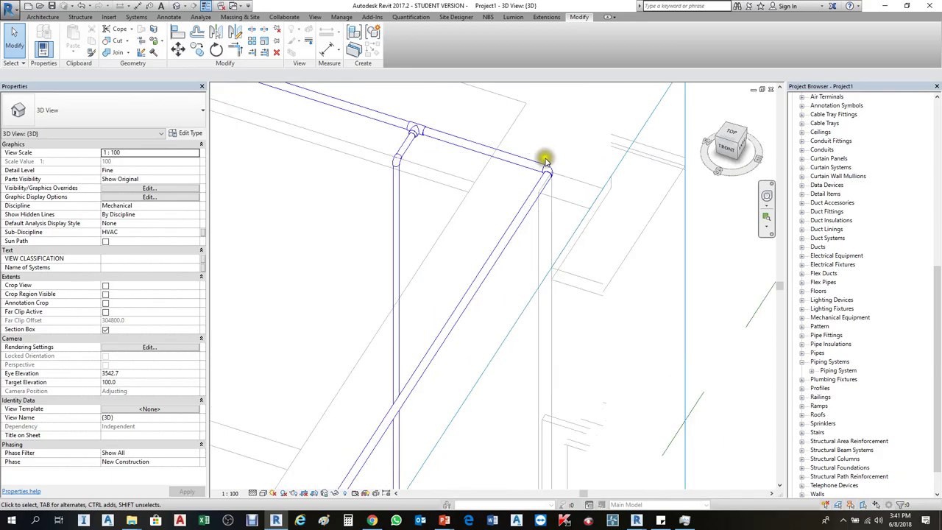
{"action": "left_click", "coordinate": [555, 173]}
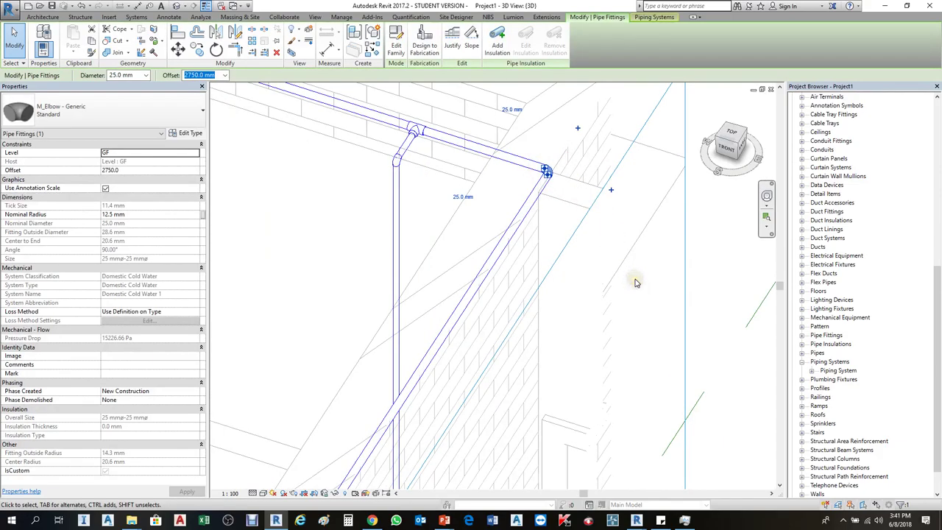
{"action": "key", "text": "Delete"}
{"action": "scroll", "coordinate": [659, 174], "scroll_direction": "down", "scroll_amount": 2}
{"action": "scroll", "coordinate": [676, 174], "scroll_direction": "down", "scroll_amount": 3}
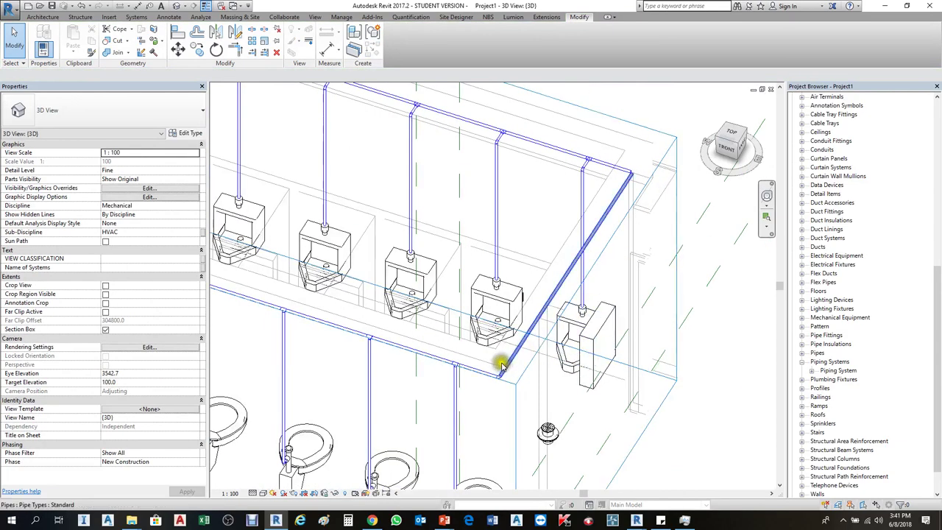
Inspect the elbow at the corner of the water closets' header and the piping around it, and clear the selection.
{"action": "scroll", "coordinate": [500, 375], "scroll_direction": "up", "scroll_amount": 3}
{"action": "left_click", "coordinate": [498, 392]}
{"action": "scroll", "coordinate": [498, 389], "scroll_direction": "up", "scroll_amount": 4}
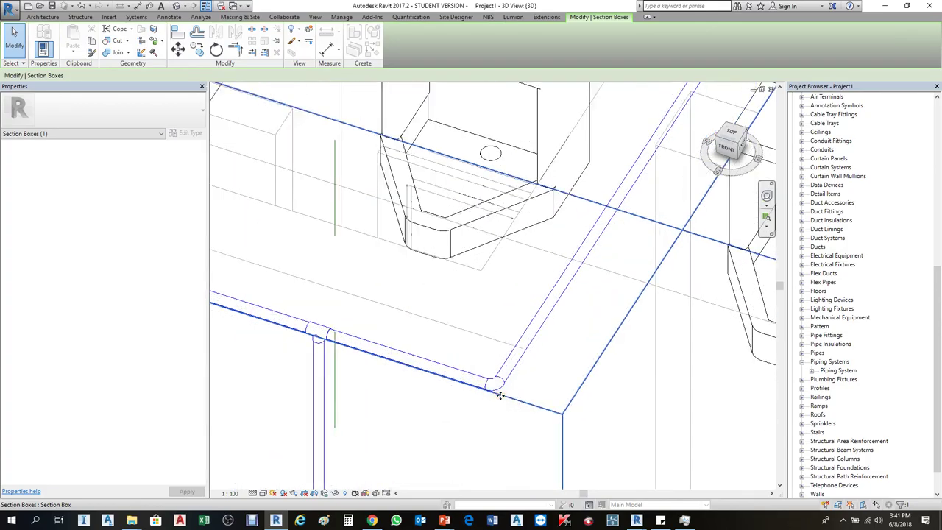
{"action": "key", "text": "Escape"}
{"action": "left_click", "coordinate": [499, 387]}
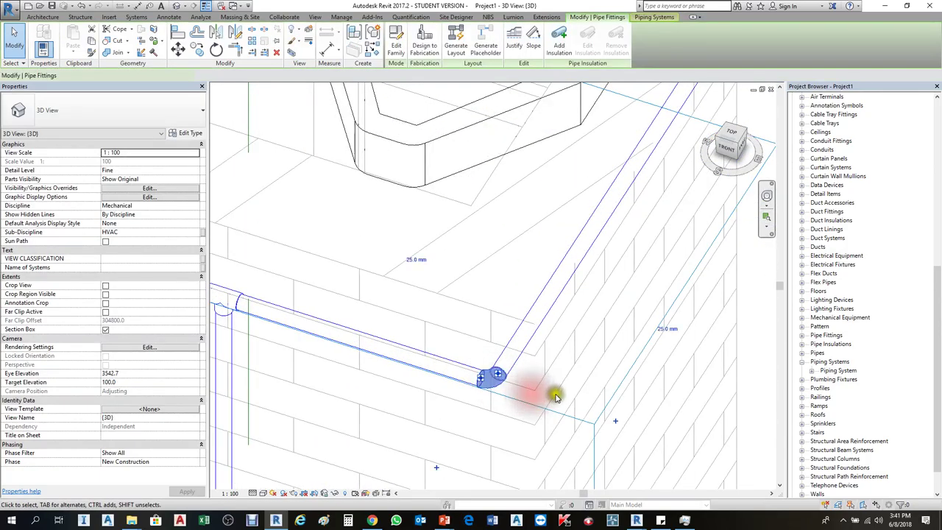
{"action": "key", "text": "Escape"}
{"action": "scroll", "coordinate": [645, 361], "scroll_direction": "down", "scroll_amount": 5}
{"action": "scroll", "coordinate": [442, 335], "scroll_direction": "down", "scroll_amount": 2}
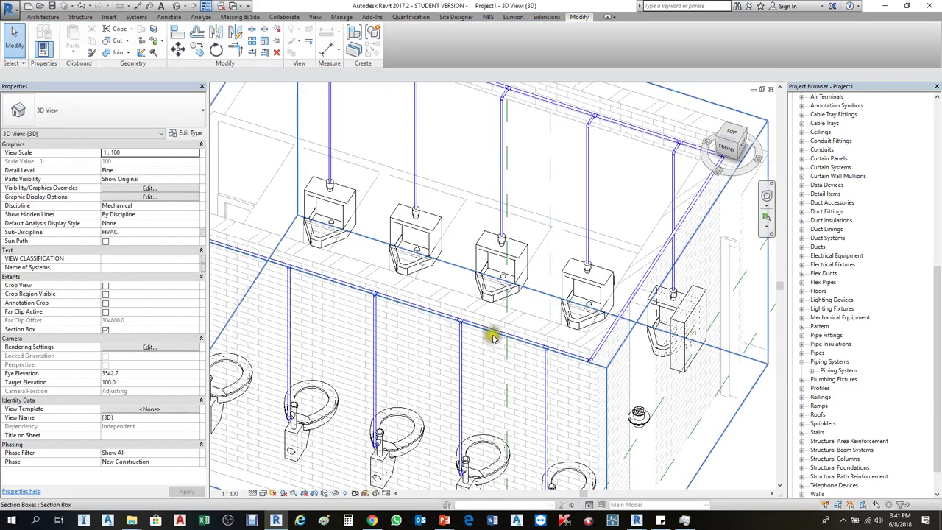
{"action": "left_click", "coordinate": [498, 331]}
{"action": "scroll", "coordinate": [498, 331], "scroll_direction": "down", "scroll_amount": 3}
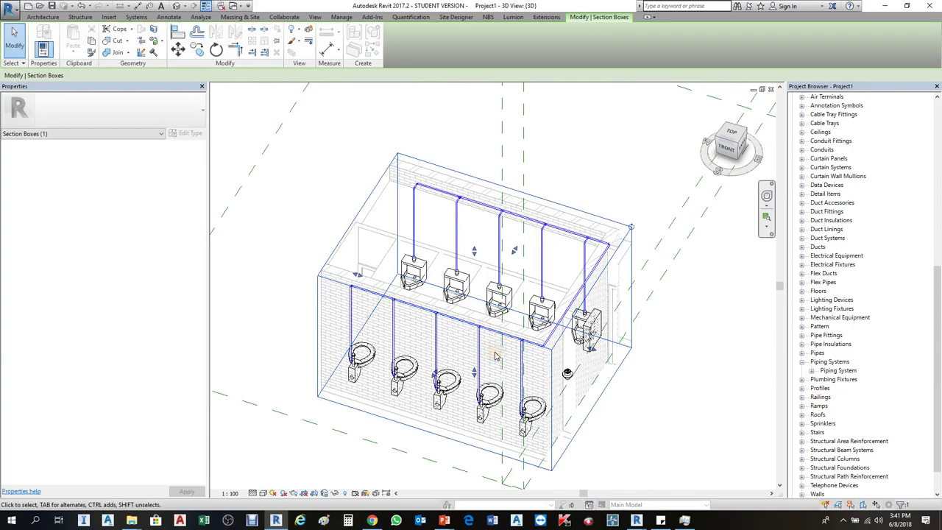
{"action": "left_click", "coordinate": [557, 275]}
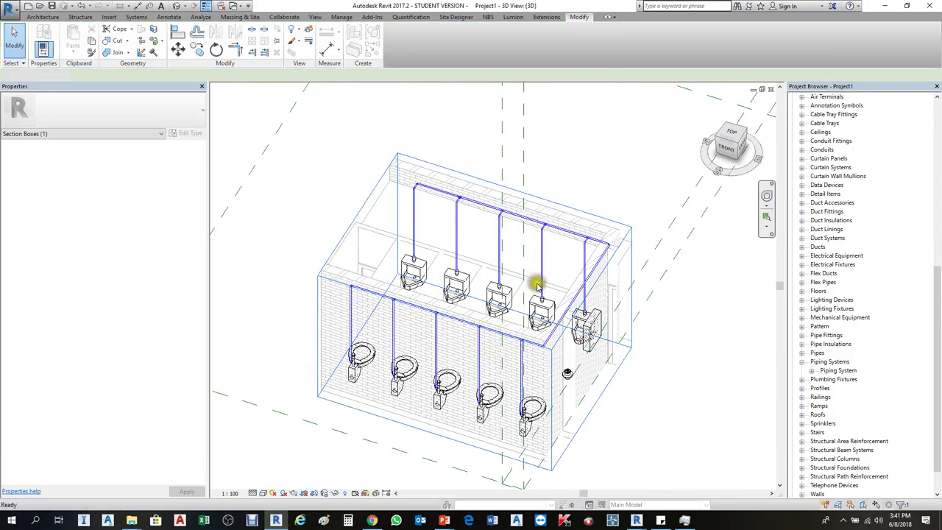
Switch to the Section 8 view and lower the urinals' header pipe to an offset of 2310 mm.
{"action": "key", "text": "ctrl+Tab"}
{"action": "scroll", "coordinate": [636, 206], "scroll_direction": "down", "scroll_amount": 2}
{"action": "scroll", "coordinate": [635, 206], "scroll_direction": "down", "scroll_amount": 4}
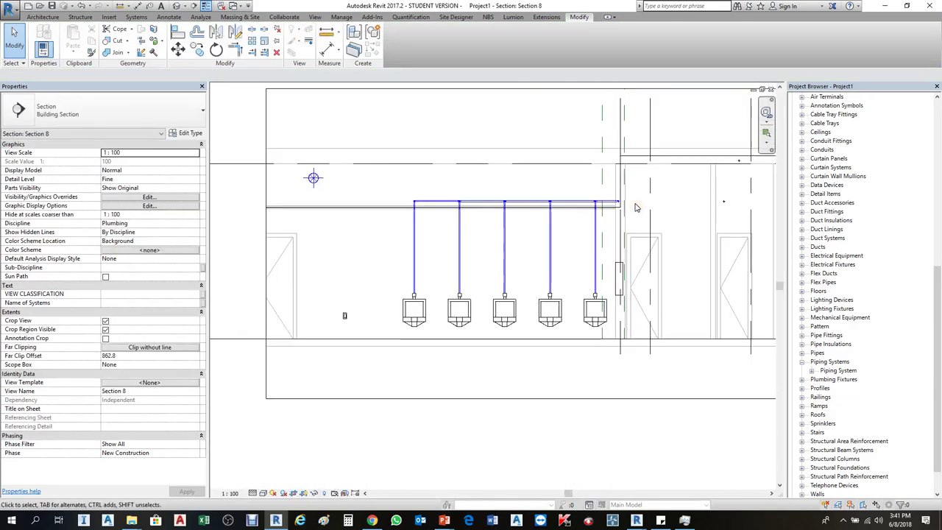
{"action": "scroll", "coordinate": [569, 210], "scroll_direction": "up", "scroll_amount": 1}
{"action": "left_click", "coordinate": [412, 199]}
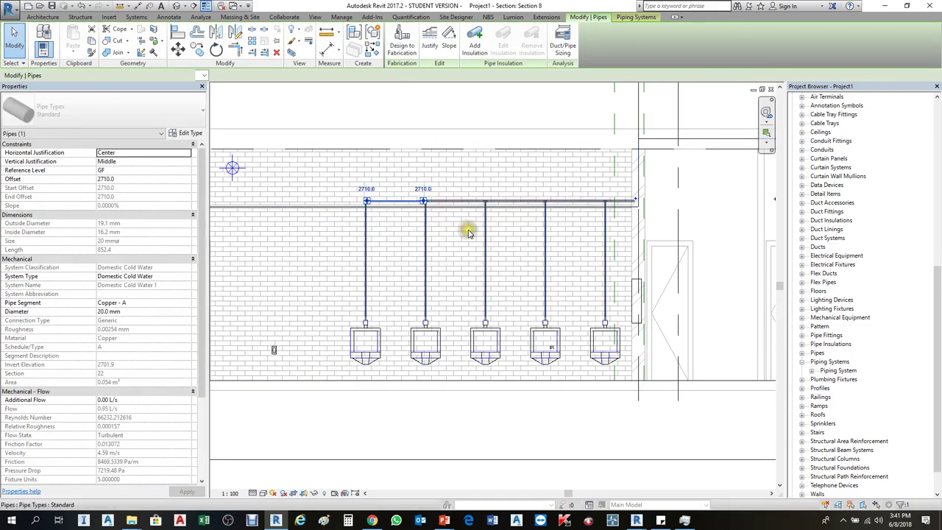
{"action": "key", "text": "ctrl+z"}
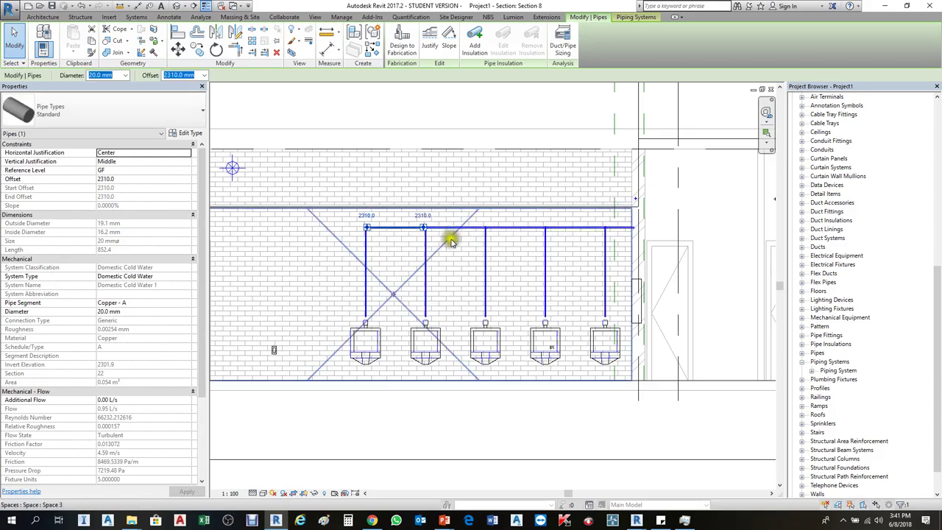
Lower the urinals' header pipe to an offset of 1275 mm, just above the fixtures.
{"action": "scroll", "coordinate": [457, 232], "scroll_direction": "up", "scroll_amount": 1}
{"action": "left_click", "coordinate": [473, 228]}
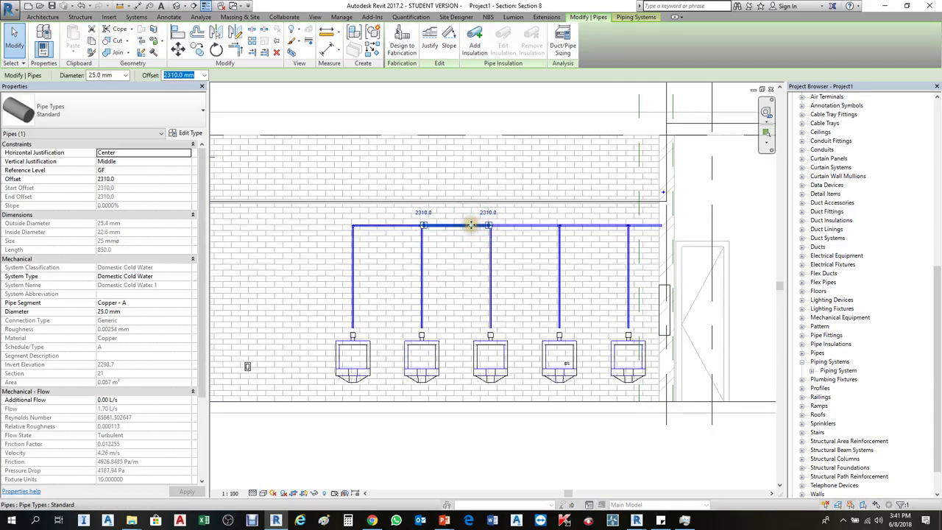
{"action": "left_click_drag", "start_coordinate": [472, 226], "coordinate": [465, 304]}
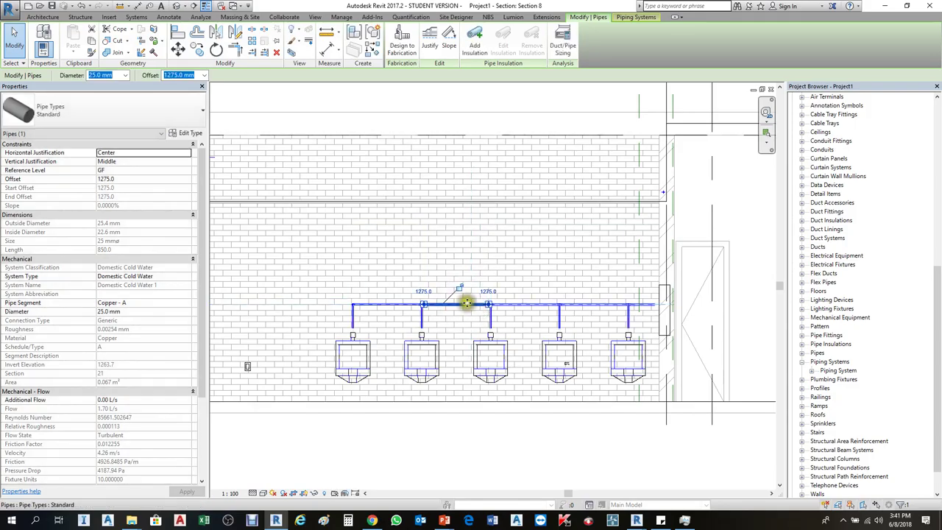
Raise the urinals' header pipe to an offset of 1650 mm and check its open end at the wall.
{"action": "scroll", "coordinate": [684, 305], "scroll_direction": "up", "scroll_amount": 2}
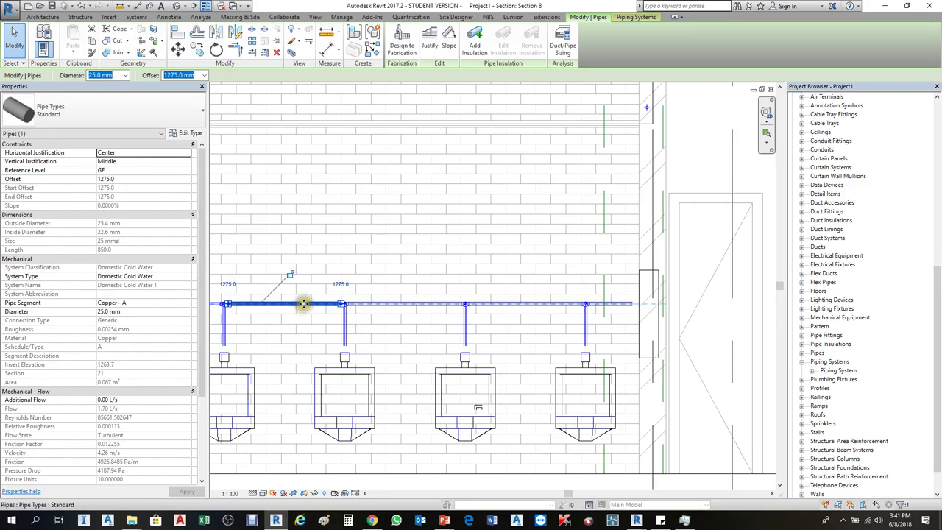
{"action": "left_click_drag", "start_coordinate": [304, 304], "coordinate": [305, 257]}
{"action": "scroll", "coordinate": [660, 231], "scroll_direction": "up", "scroll_amount": 3}
{"action": "middle_click_drag", "start_coordinate": [633, 283], "coordinate": [593, 343]}
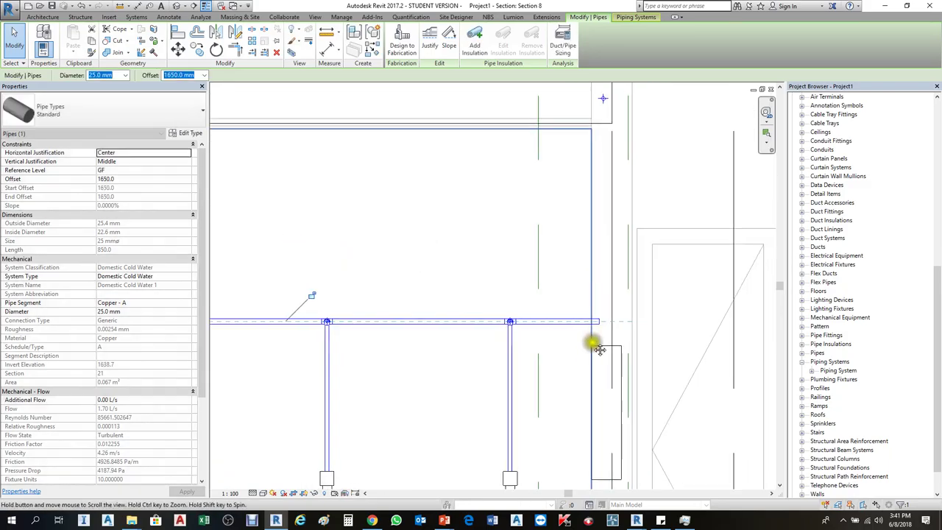
{"action": "scroll", "coordinate": [592, 345], "scroll_direction": "down", "scroll_amount": 5}
{"action": "key", "text": "Escape"}
Draw a 25 mm vertical pipe from the urinals' header's open end up to an offset of about 2690 mm, just below the cross pipe.
{"action": "scroll", "coordinate": [600, 324], "scroll_direction": "up", "scroll_amount": 2}
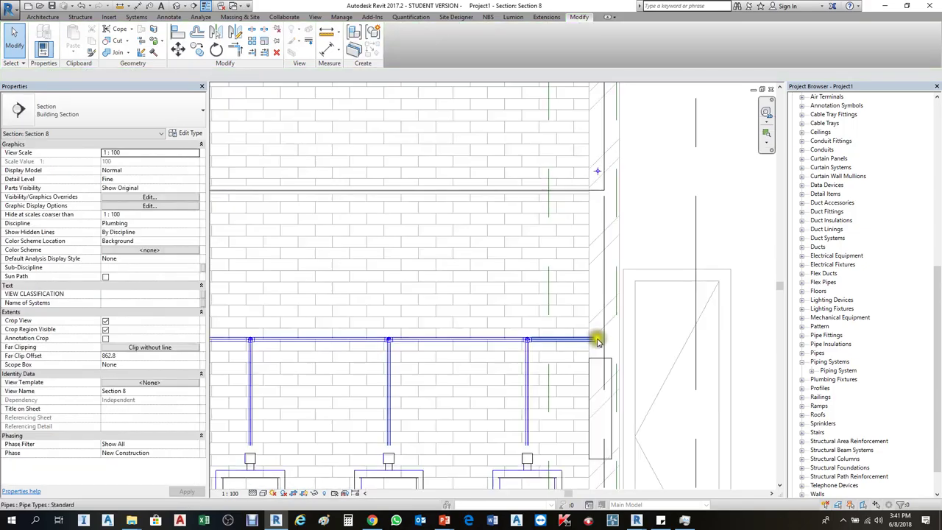
{"action": "left_click", "coordinate": [594, 341]}
{"action": "scroll", "coordinate": [595, 343], "scroll_direction": "up", "scroll_amount": 2}
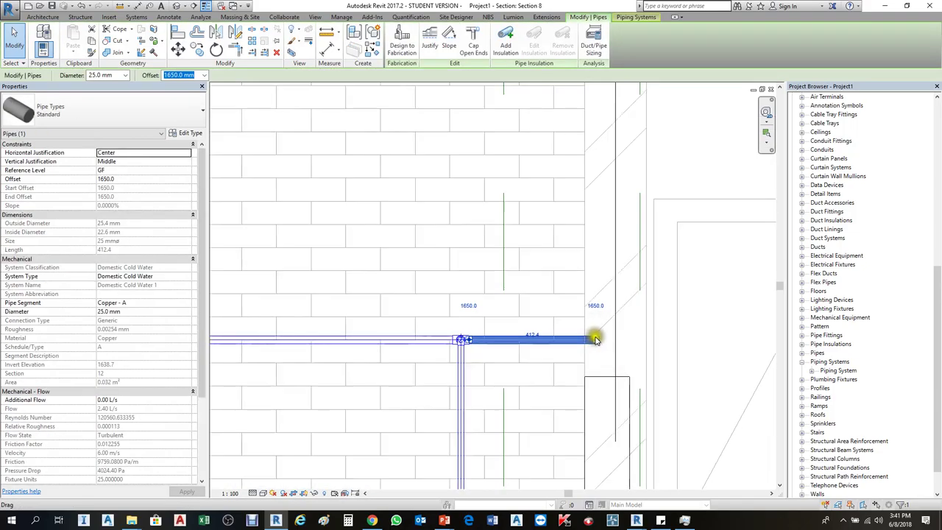
{"action": "right_click", "coordinate": [595, 340]}
{"action": "left_click", "coordinate": [631, 120]}
{"action": "scroll", "coordinate": [600, 415], "scroll_direction": "down", "scroll_amount": 1}
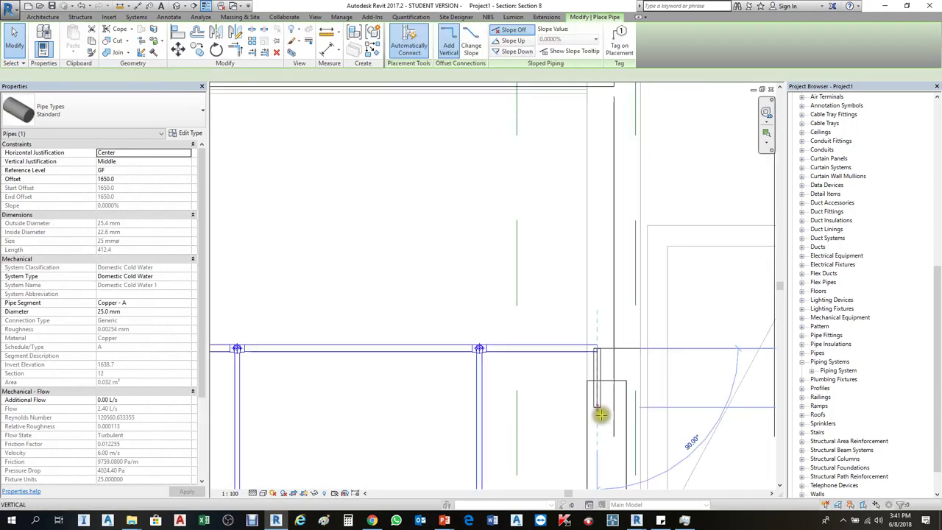
{"action": "scroll", "coordinate": [602, 415], "scroll_direction": "down", "scroll_amount": 3}
{"action": "scroll", "coordinate": [600, 277], "scroll_direction": "up", "scroll_amount": 3}
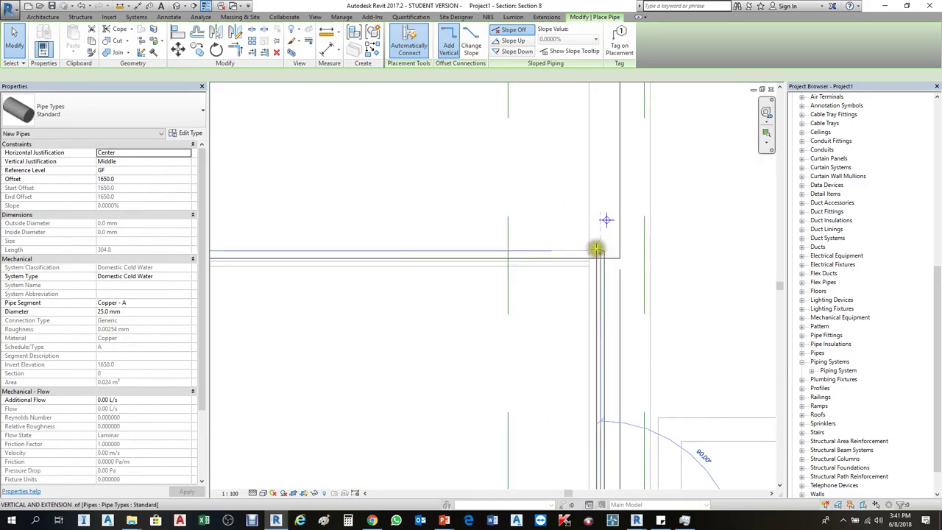
{"action": "left_click", "coordinate": [599, 238]}
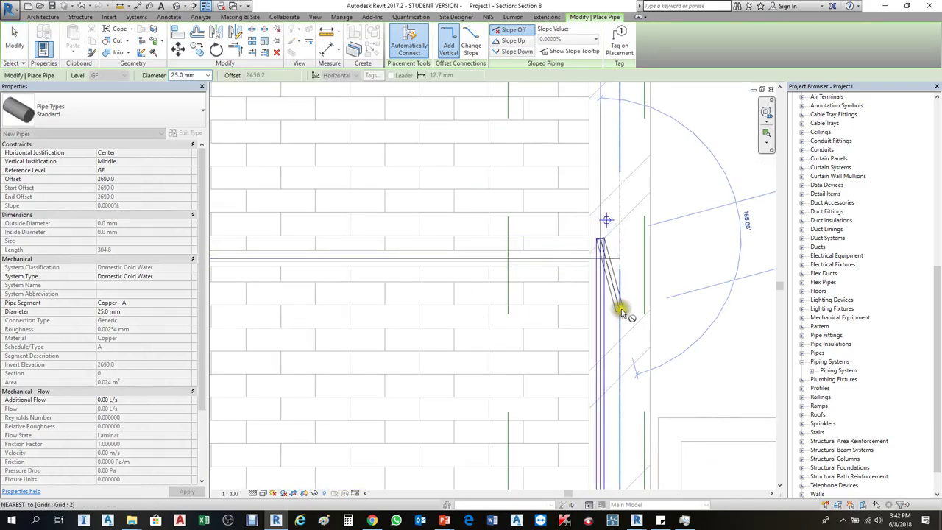
{"action": "key", "text": "Escape"}
{"action": "key", "text": "Escape"}
Align the new riser's centerline with the center of the cross pipe above it in the section.
{"action": "scroll", "coordinate": [604, 221], "scroll_direction": "up", "scroll_amount": 3}
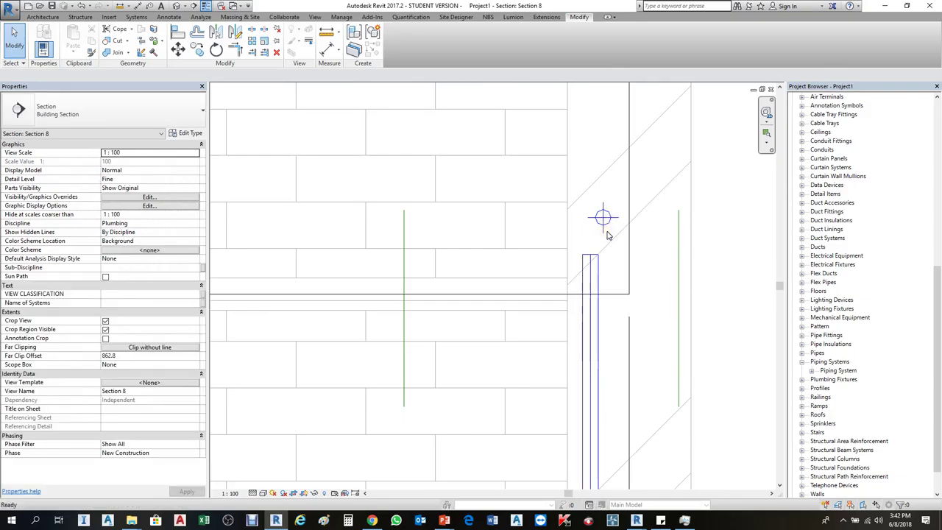
{"action": "key", "text": "a"}
{"action": "key", "text": "l"}
{"action": "scroll", "coordinate": [604, 218], "scroll_direction": "up", "scroll_amount": 2}
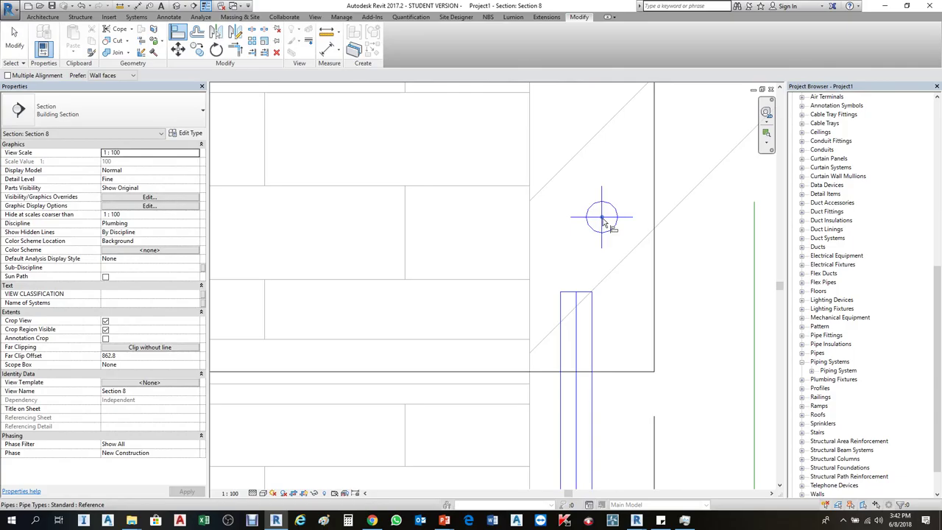
{"action": "left_click", "coordinate": [653, 217]}
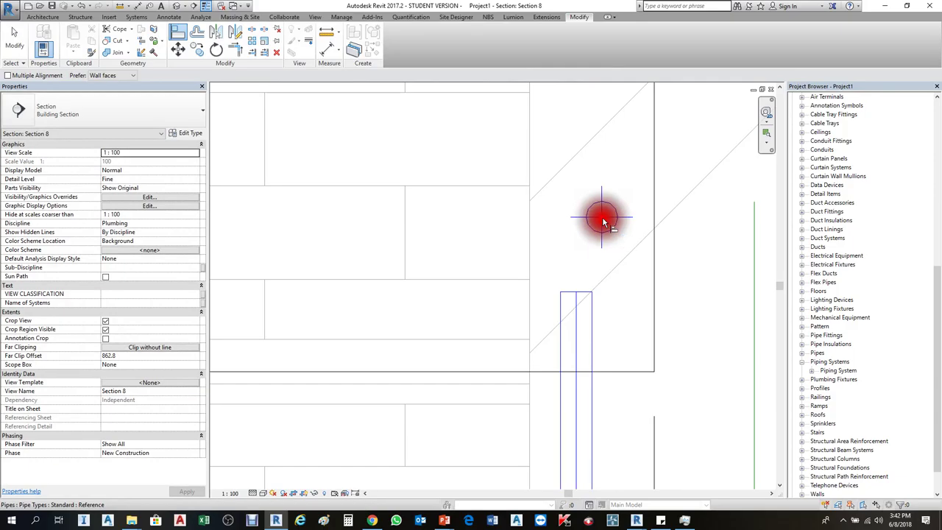
{"action": "left_click", "coordinate": [581, 345]}
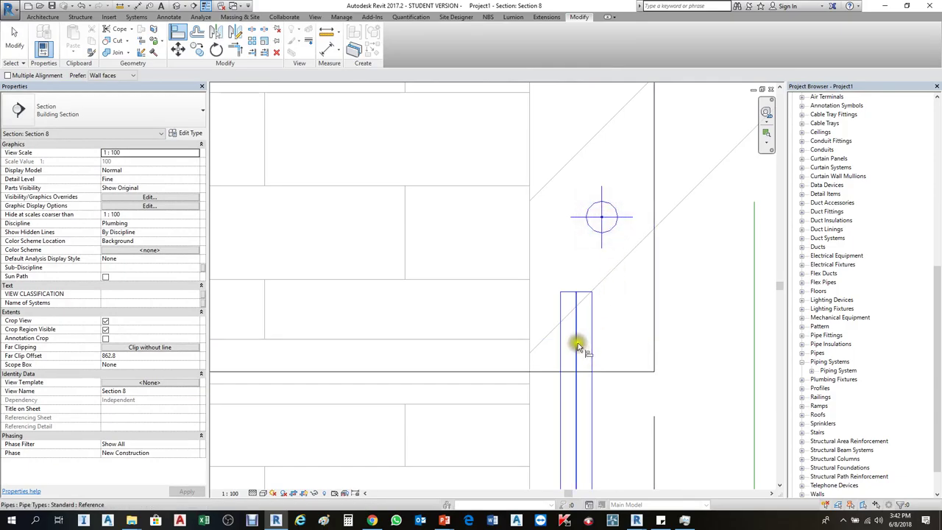
{"action": "left_click", "coordinate": [578, 345]}
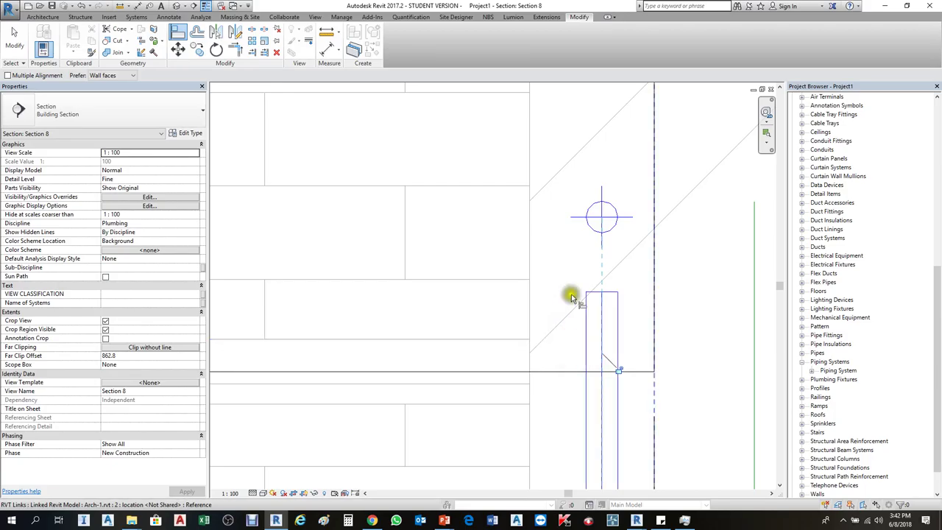
{"action": "scroll", "coordinate": [540, 257], "scroll_direction": "down", "scroll_amount": 3}
{"action": "scroll", "coordinate": [576, 248], "scroll_direction": "down", "scroll_amount": 4}
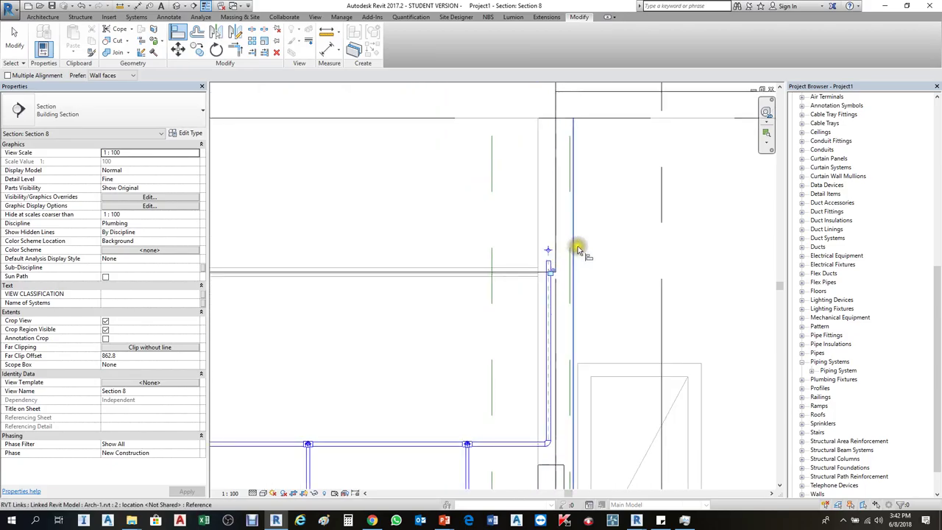
{"action": "key", "text": "Escape"}
{"action": "scroll", "coordinate": [563, 252], "scroll_direction": "up", "scroll_amount": 2}
{"action": "key", "text": "Escape"}
{"action": "scroll", "coordinate": [583, 219], "scroll_direction": "down", "scroll_amount": 2}
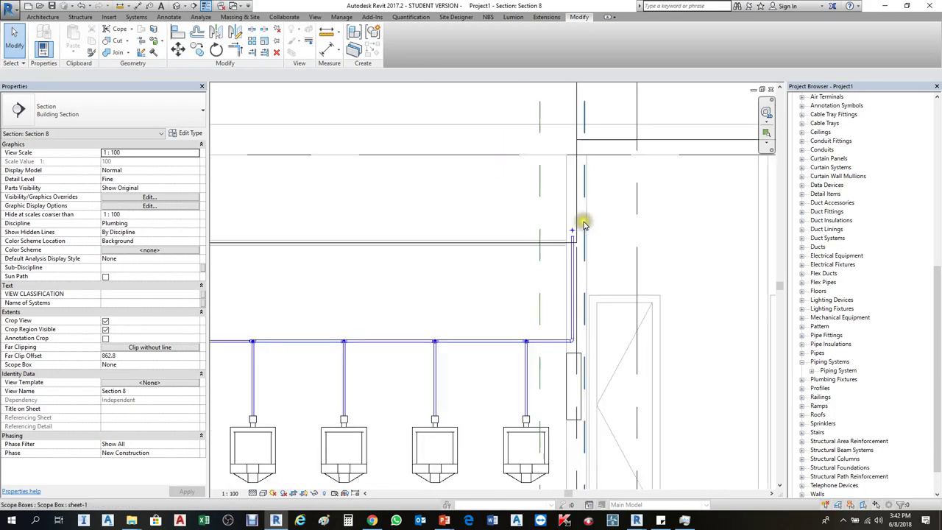
Switch to the GF(2) floor plan and trim the cross pipe and the water closets' header into a corner.
{"action": "key", "text": "ctrl+Tab"}
{"action": "scroll", "coordinate": [559, 258], "scroll_direction": "up", "scroll_amount": 2}
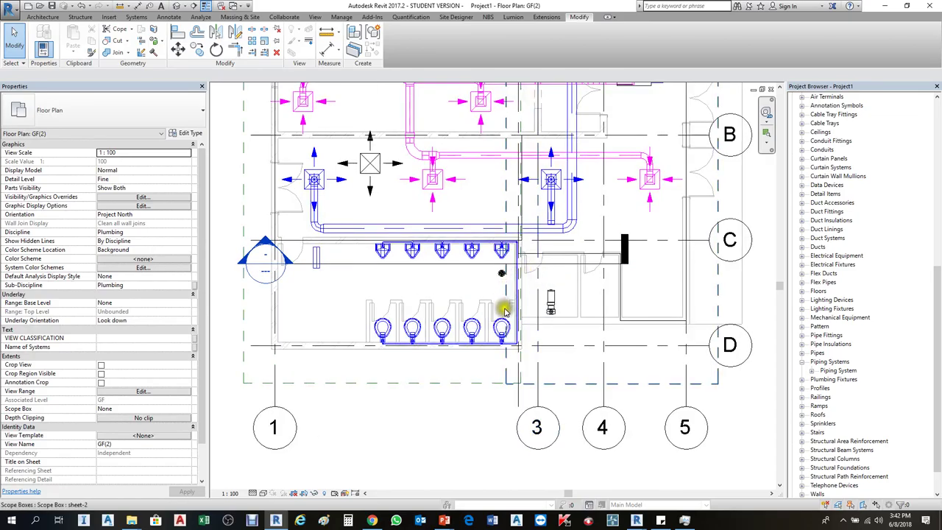
{"action": "scroll", "coordinate": [514, 347], "scroll_direction": "up", "scroll_amount": 3}
{"action": "scroll", "coordinate": [514, 348], "scroll_direction": "up", "scroll_amount": 4}
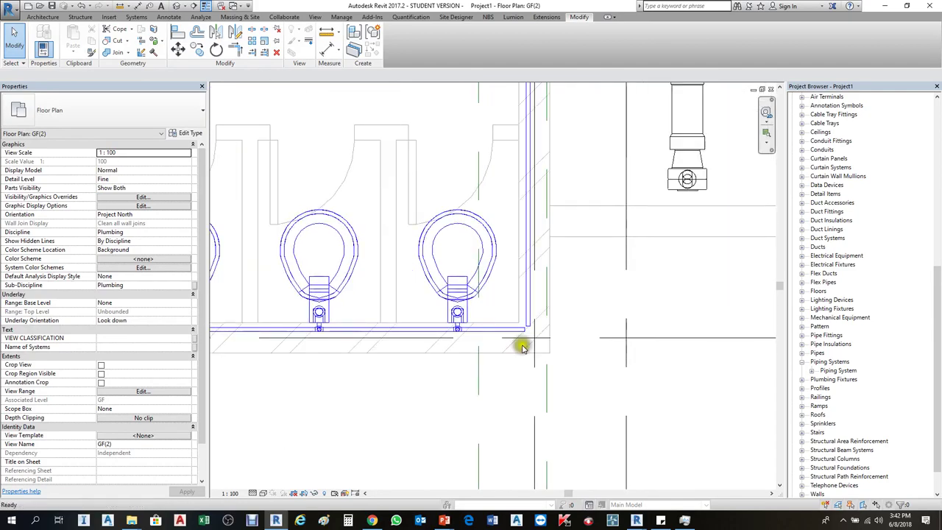
{"action": "key", "text": "t"}
{"action": "key", "text": "r"}
{"action": "left_click", "coordinate": [529, 309]}
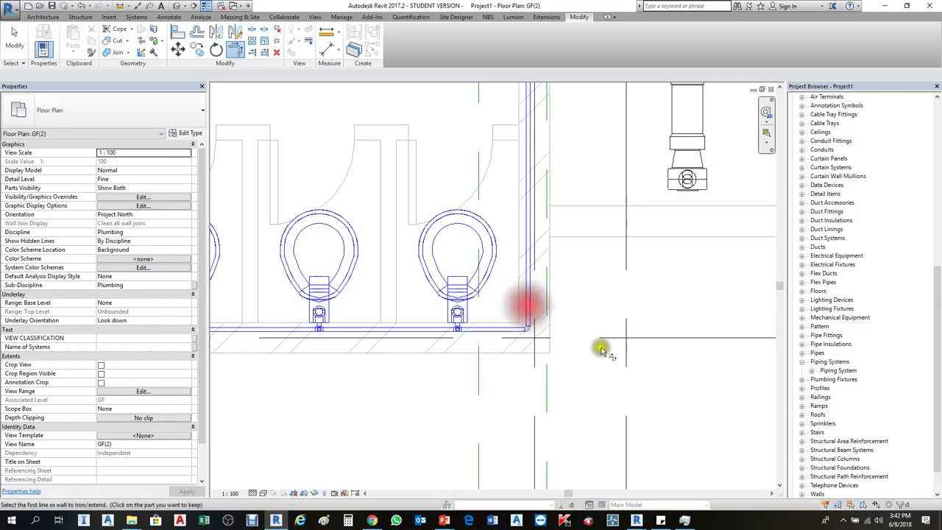
{"action": "scroll", "coordinate": [532, 326], "scroll_direction": "up", "scroll_amount": 4}
{"action": "scroll", "coordinate": [568, 331], "scroll_direction": "down", "scroll_amount": 5}
{"action": "key", "text": "Escape"}
{"action": "key", "text": "Escape"}
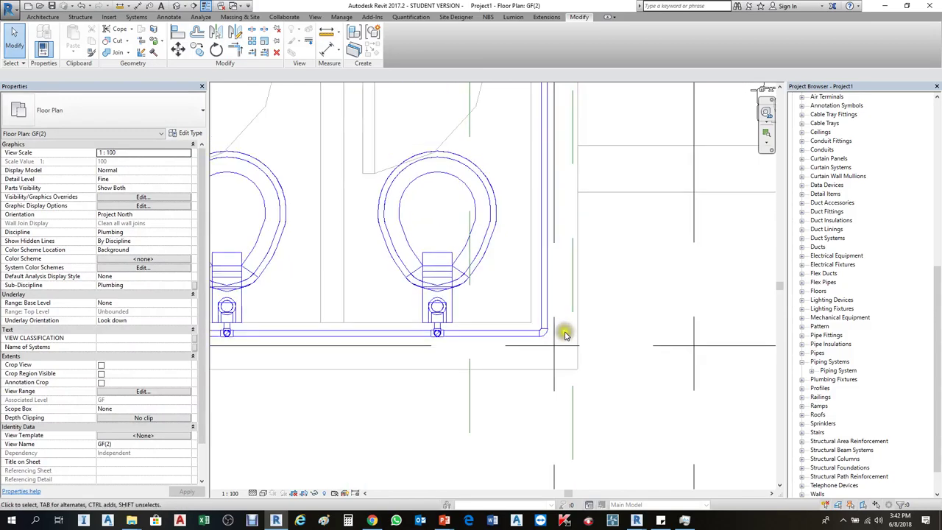
Examine the water closets' header corner and the gap between the cross pipe and the riser at the urinals' corner.
{"action": "scroll", "coordinate": [561, 349], "scroll_direction": "up", "scroll_amount": 3}
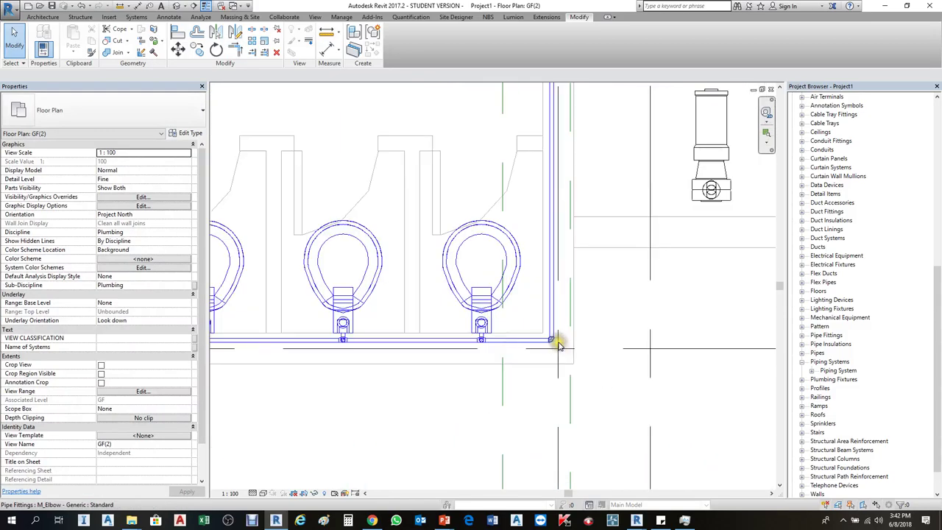
{"action": "scroll", "coordinate": [526, 327], "scroll_direction": "down", "scroll_amount": 3}
{"action": "scroll", "coordinate": [558, 154], "scroll_direction": "down", "scroll_amount": 2}
{"action": "scroll", "coordinate": [509, 152], "scroll_direction": "up", "scroll_amount": 5}
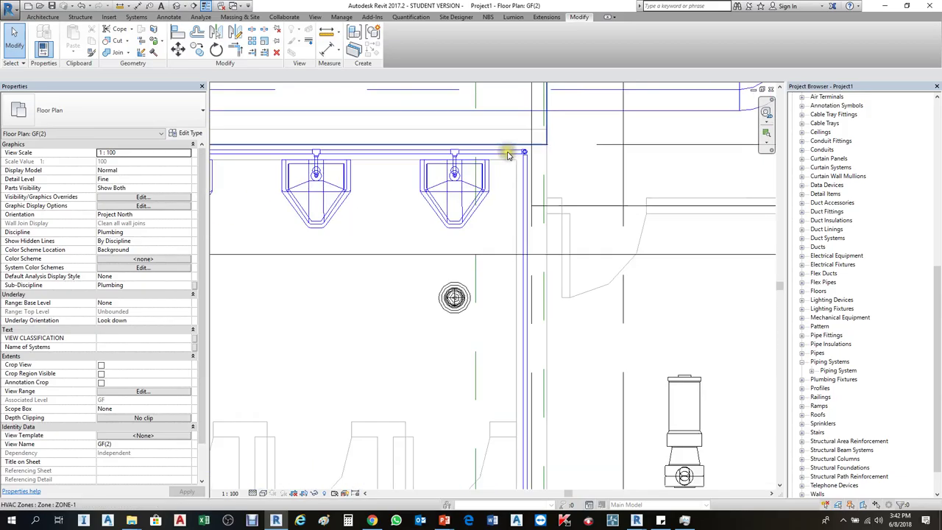
{"action": "scroll", "coordinate": [538, 145], "scroll_direction": "down", "scroll_amount": 4}
{"action": "scroll", "coordinate": [543, 334], "scroll_direction": "up", "scroll_amount": 2}
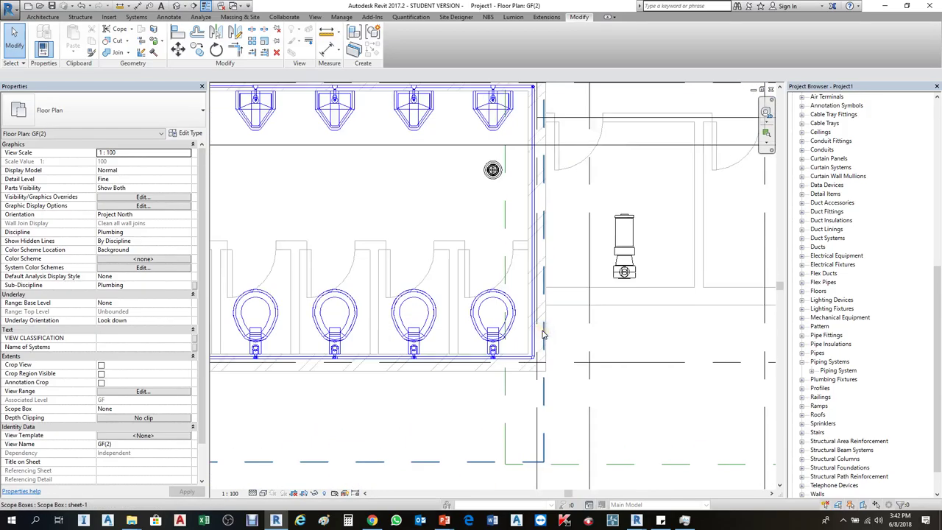
{"action": "scroll", "coordinate": [542, 332], "scroll_direction": "up", "scroll_amount": 2}
{"action": "scroll", "coordinate": [543, 332], "scroll_direction": "down", "scroll_amount": 3}
{"action": "scroll", "coordinate": [541, 165], "scroll_direction": "up", "scroll_amount": 4}
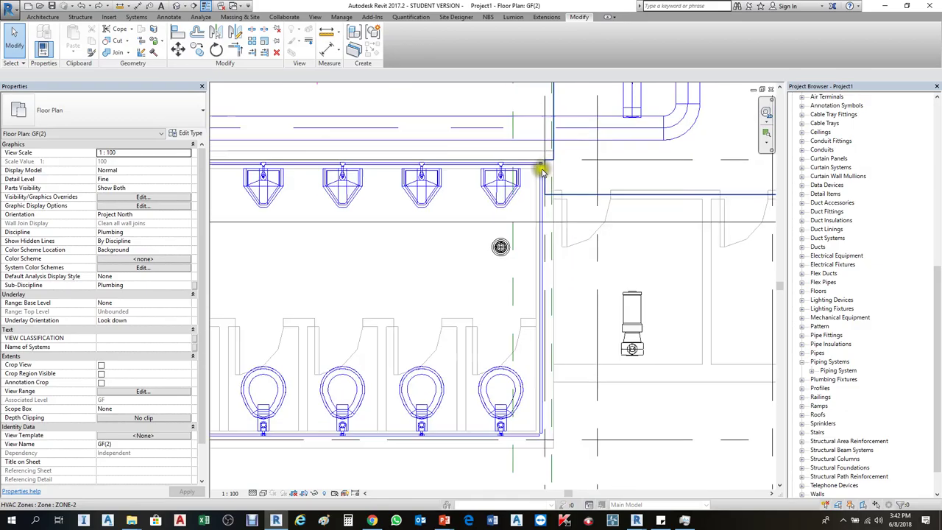
{"action": "scroll", "coordinate": [541, 164], "scroll_direction": "up", "scroll_amount": 5}
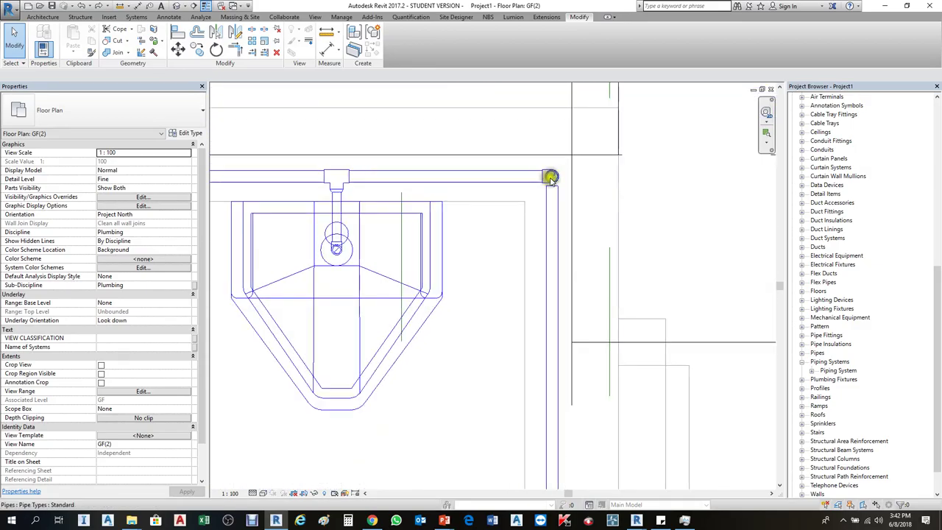
{"action": "key", "text": "t"}
{"action": "key", "text": "r"}
{"action": "left_click", "coordinate": [547, 215]}
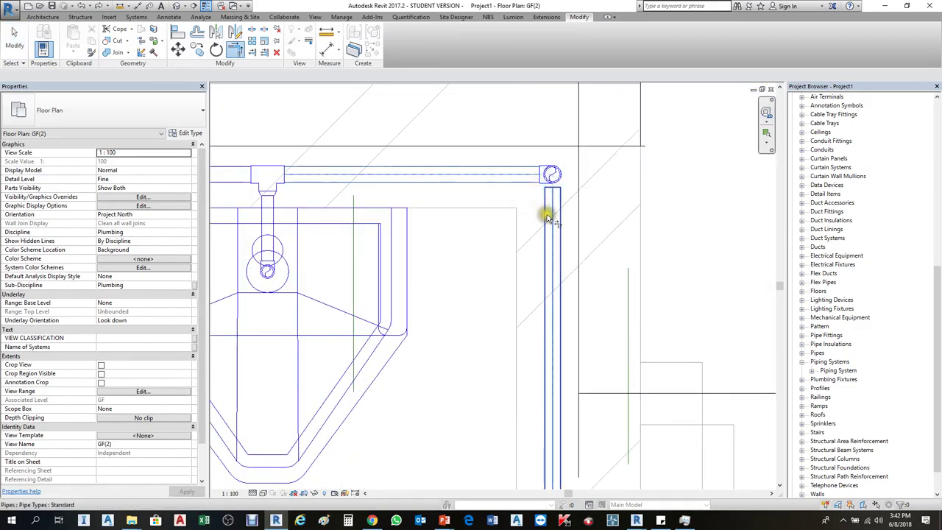
{"action": "key", "text": "Escape"}
Draw a section beside the last urinal facing the side wall, limit its depth to about 683 mm and open its view.
{"action": "scroll", "coordinate": [545, 220], "scroll_direction": "down", "scroll_amount": 5}
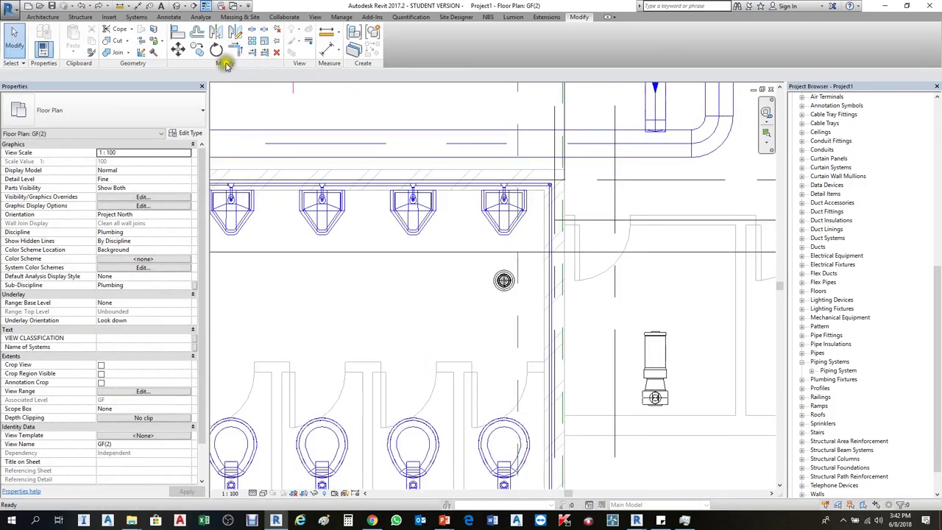
{"action": "left_click", "coordinate": [194, 6]}
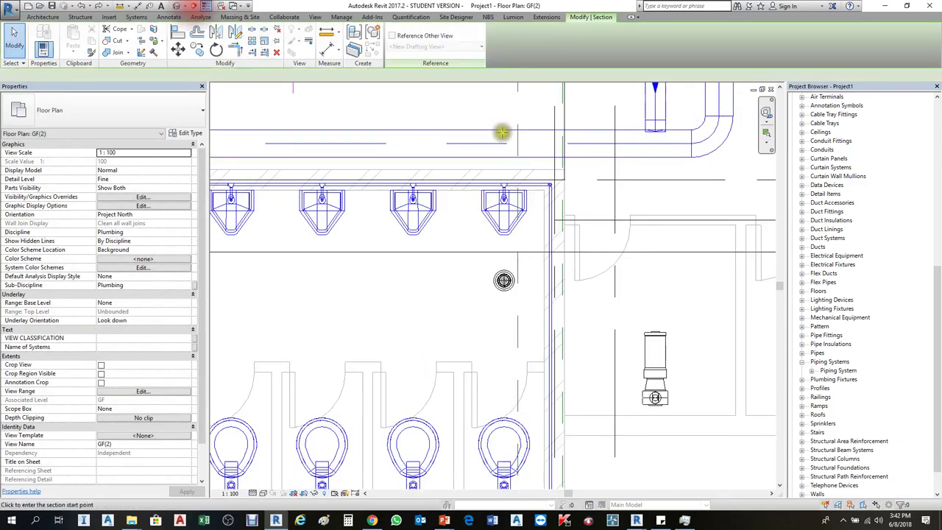
{"action": "left_click", "coordinate": [533, 166]}
{"action": "left_click", "coordinate": [541, 274]}
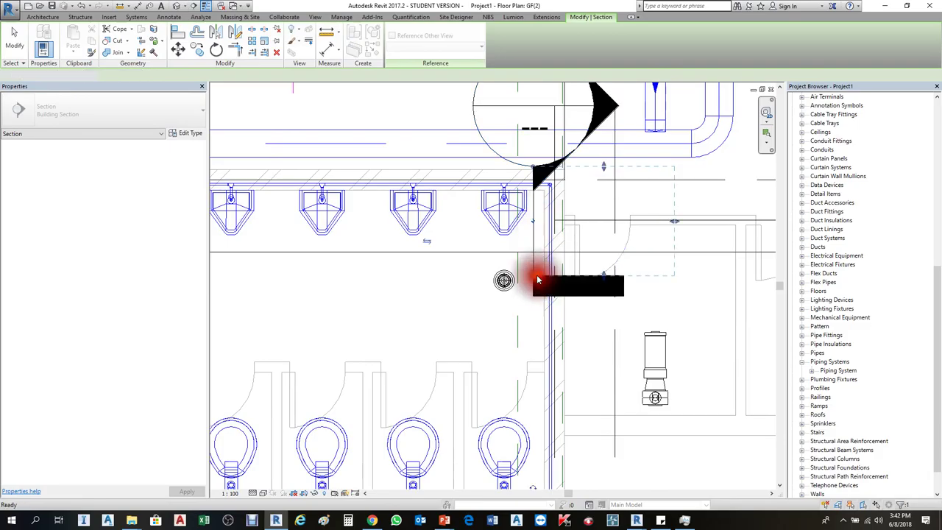
{"action": "scroll", "coordinate": [541, 273], "scroll_direction": "down", "scroll_amount": 2}
{"action": "left_click", "coordinate": [598, 246]}
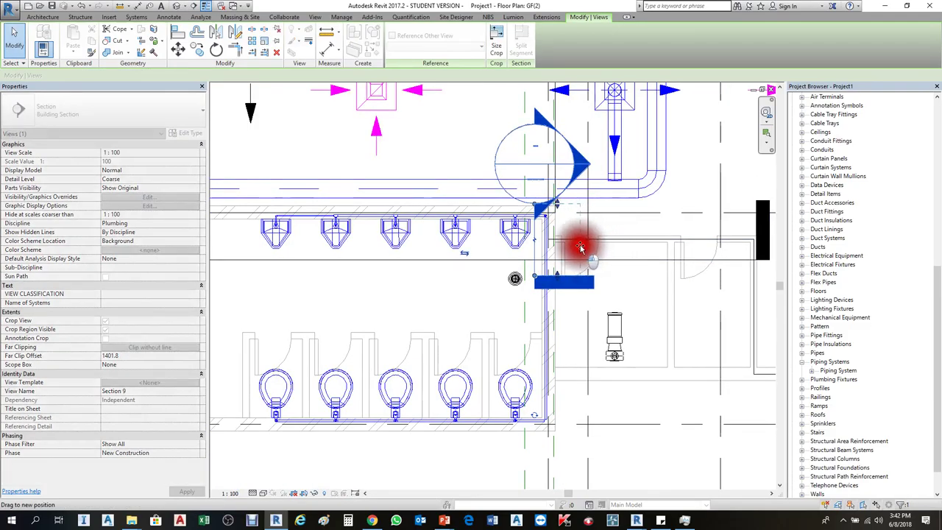
{"action": "right_click", "coordinate": [566, 194]}
{"action": "left_click", "coordinate": [652, 248]}
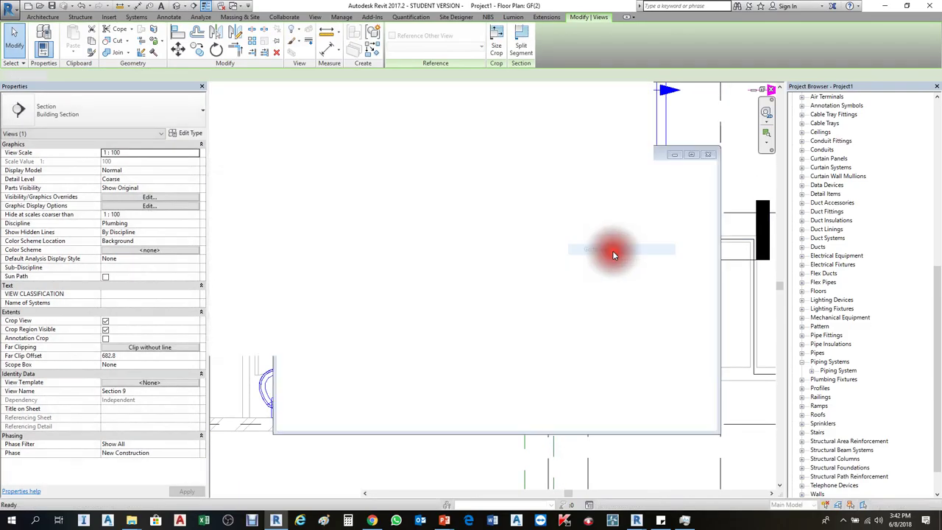
Set the new section view's detail level to Fine and its visual style to Hidden Line.
{"action": "scroll", "coordinate": [471, 309], "scroll_direction": "up", "scroll_amount": 3}
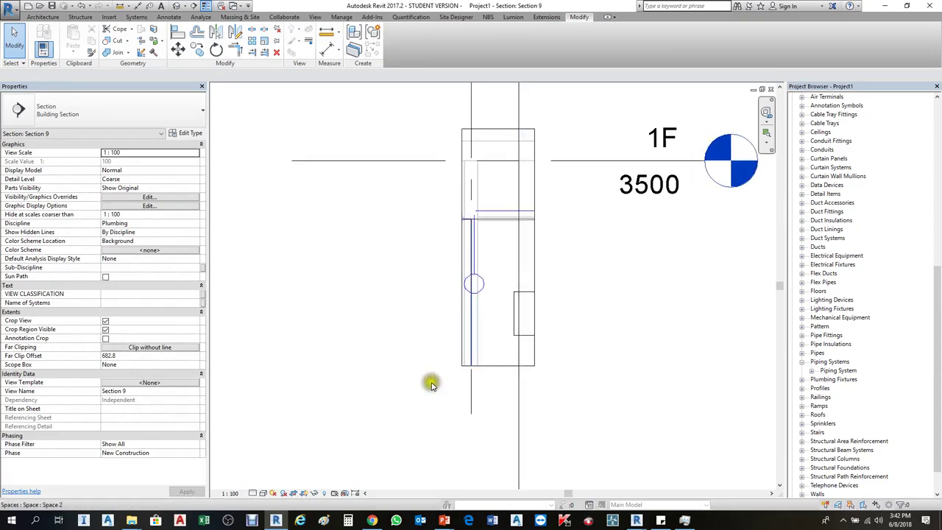
{"action": "left_click", "coordinate": [252, 492]}
{"action": "left_click", "coordinate": [254, 474]}
{"action": "left_click", "coordinate": [263, 493]}
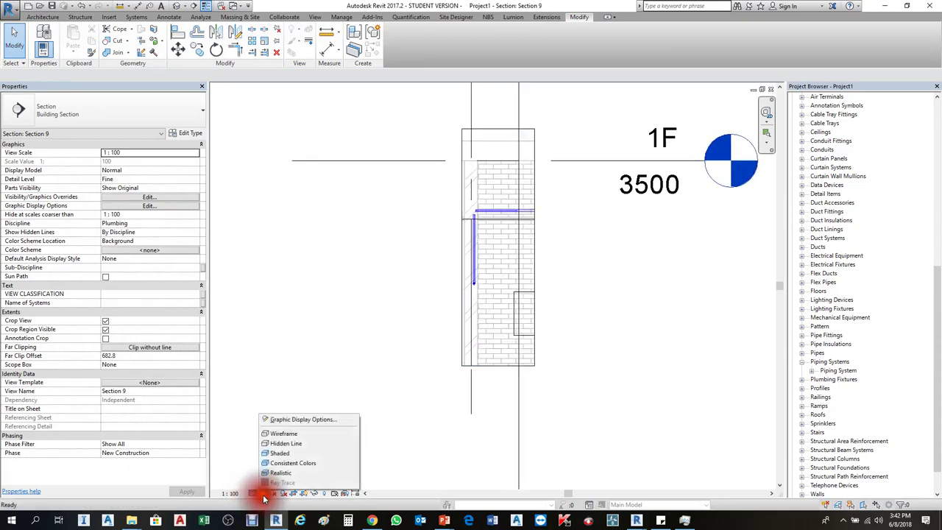
{"action": "left_click", "coordinate": [297, 445]}
{"action": "scroll", "coordinate": [435, 221], "scroll_direction": "up", "scroll_amount": 5}
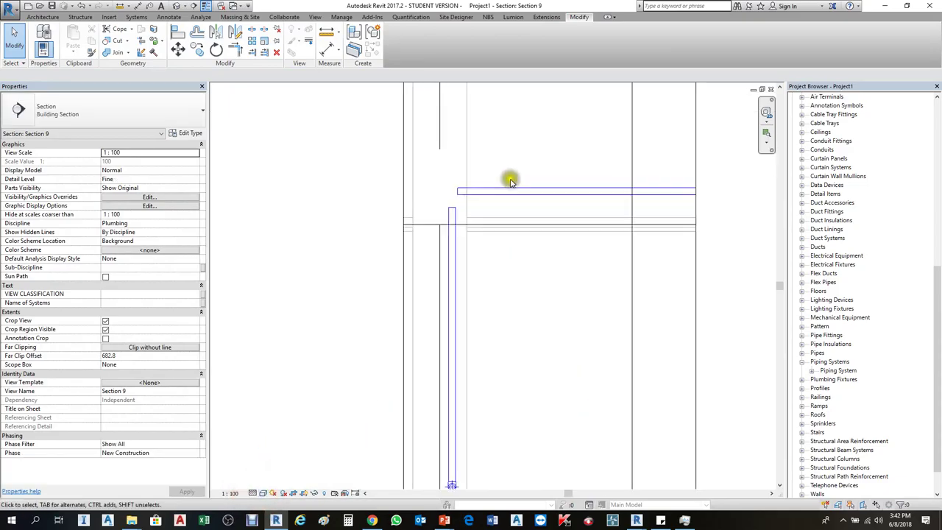
Trim the riser and the horizontal cross pipe into a corner so that an elbow connects them.
{"action": "scroll", "coordinate": [416, 213], "scroll_direction": "down", "scroll_amount": 5}
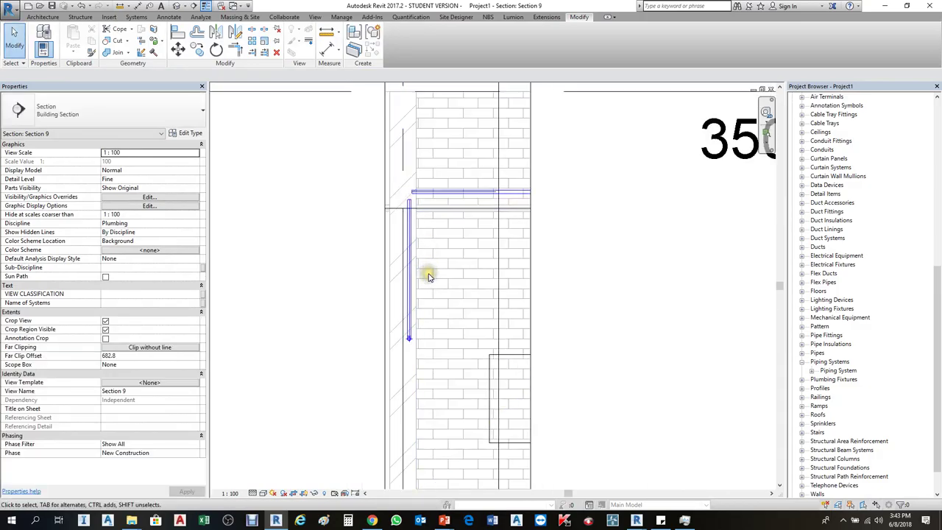
{"action": "scroll", "coordinate": [374, 348], "scroll_direction": "up", "scroll_amount": 4}
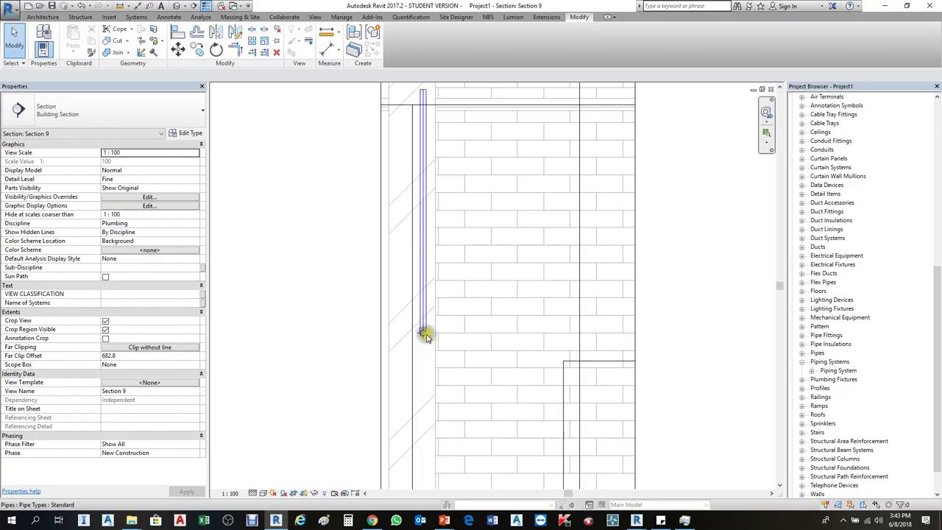
{"action": "scroll", "coordinate": [381, 271], "scroll_direction": "down", "scroll_amount": 3}
{"action": "scroll", "coordinate": [437, 183], "scroll_direction": "up", "scroll_amount": 4}
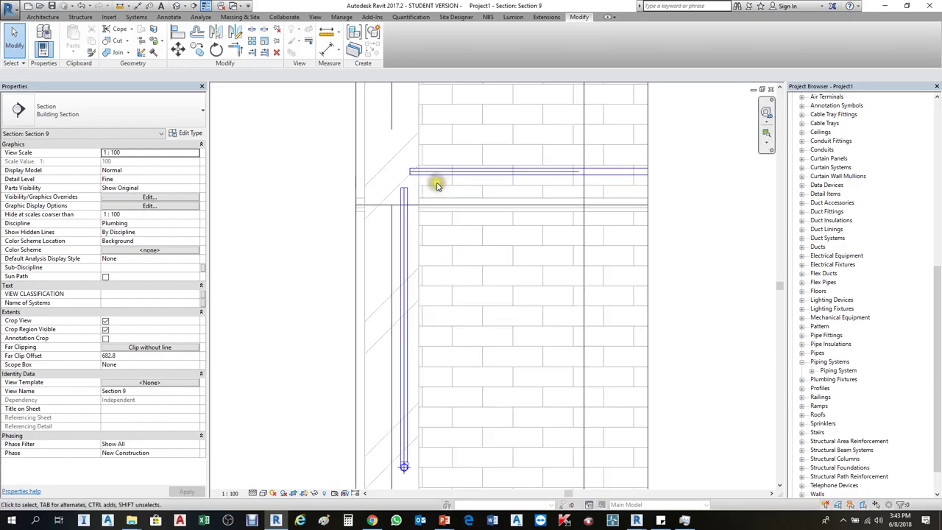
{"action": "left_click", "coordinate": [404, 199]}
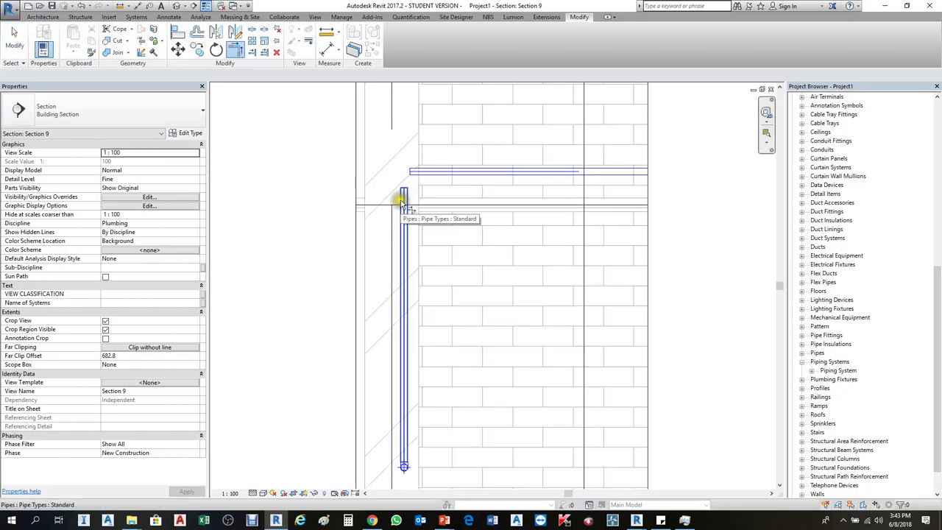
{"action": "left_click", "coordinate": [403, 200]}
{"action": "left_click", "coordinate": [428, 181]}
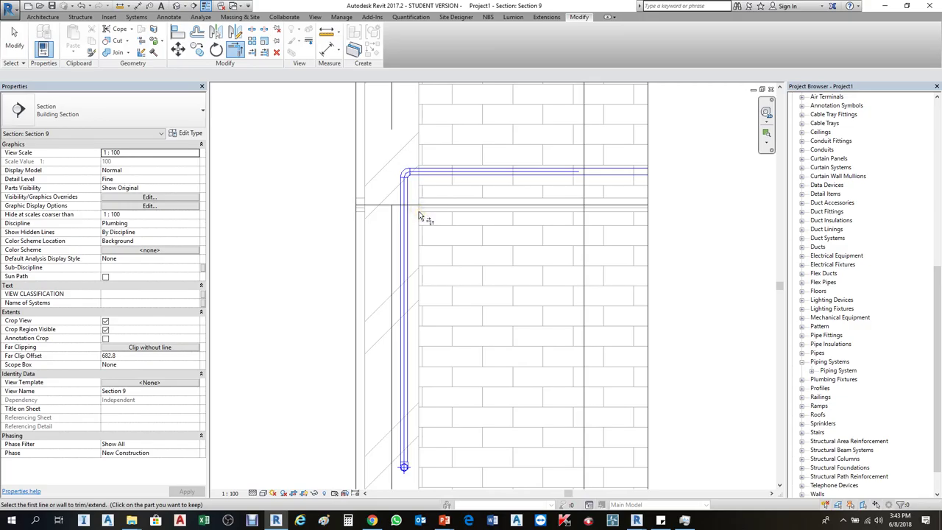
Return to the GF(2) floor plan and inspect the elbow joining the cross pipe at the urinals' corner.
{"action": "key", "text": "Escape"}
{"action": "scroll", "coordinate": [419, 215], "scroll_direction": "down", "scroll_amount": 4}
{"action": "key", "text": "ctrl+Tab"}
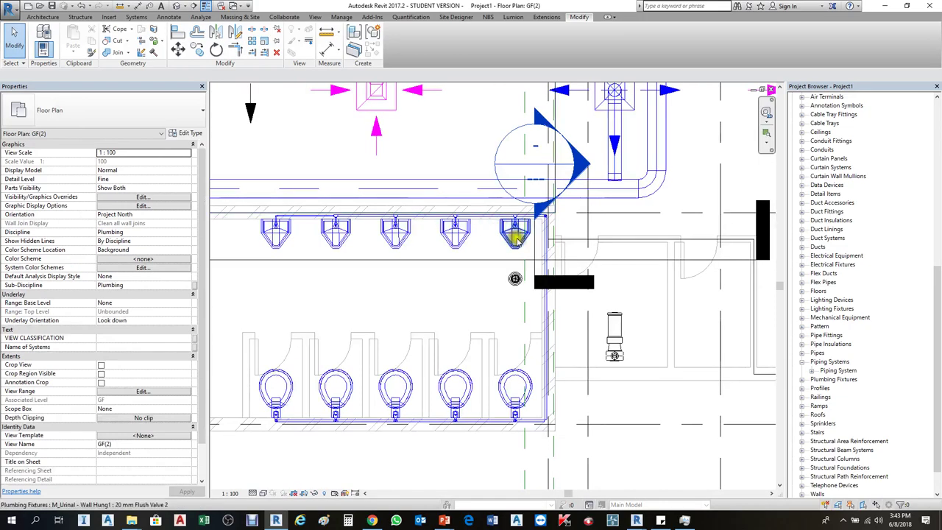
{"action": "scroll", "coordinate": [515, 239], "scroll_direction": "up", "scroll_amount": 6}
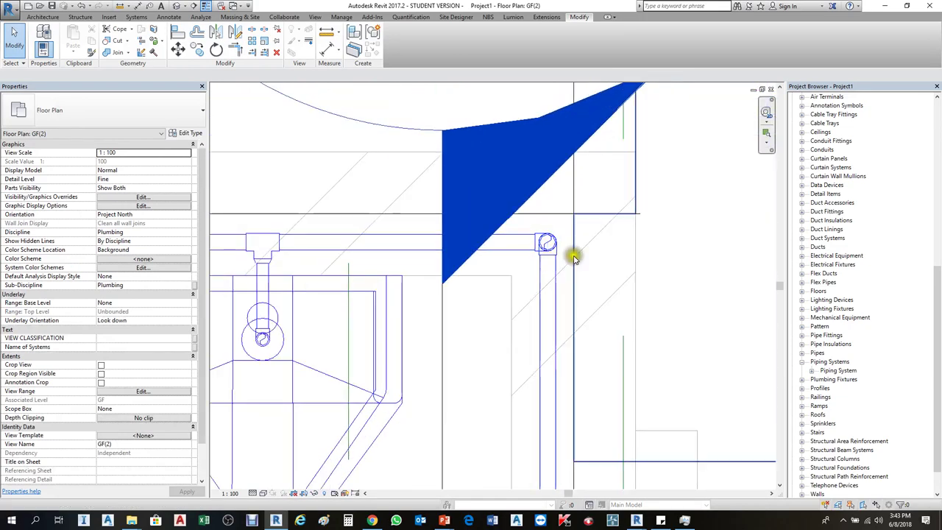
{"action": "scroll", "coordinate": [545, 253], "scroll_direction": "down", "scroll_amount": 6}
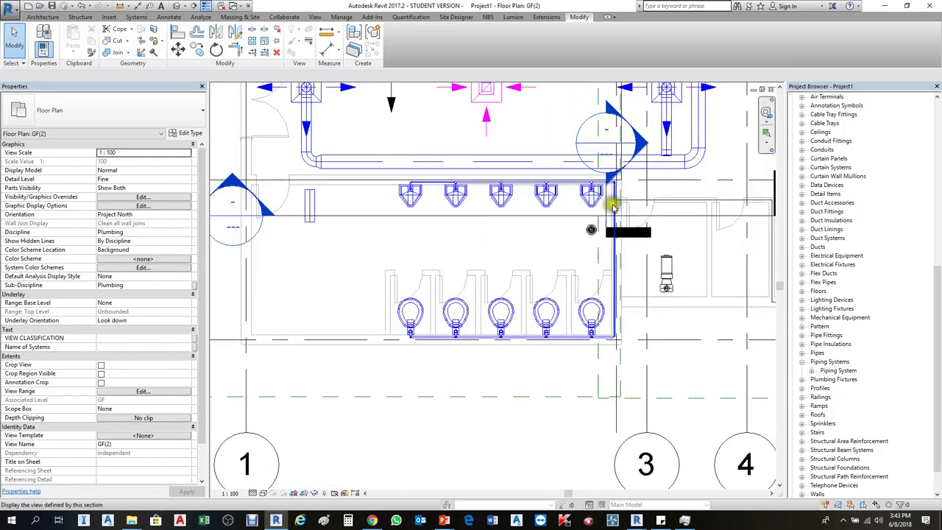
{"action": "scroll", "coordinate": [615, 349], "scroll_direction": "up", "scroll_amount": 2}
{"action": "scroll", "coordinate": [615, 350], "scroll_direction": "down", "scroll_amount": 4}
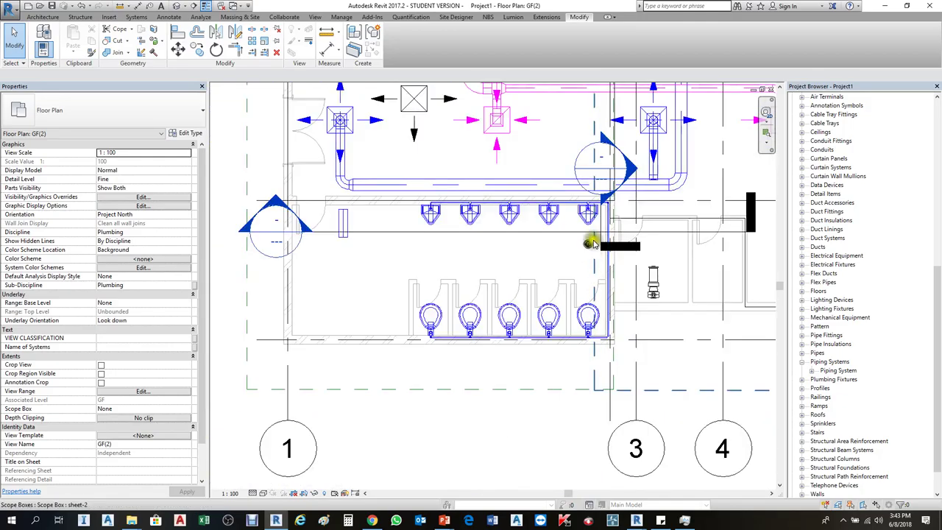
Move the section beside the last urinal down along the side wall to the corner of the water closets' header.
{"action": "left_click", "coordinate": [603, 234]}
{"action": "left_click", "coordinate": [602, 224]}
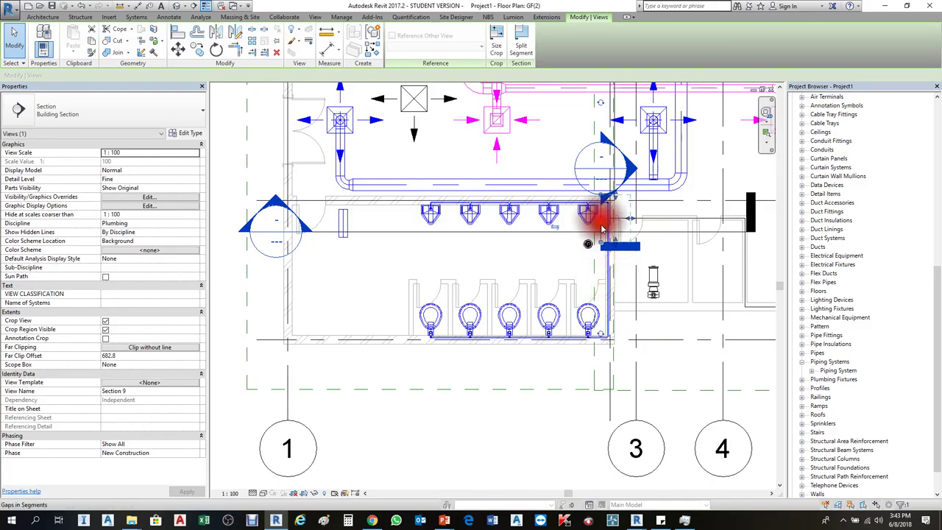
{"action": "scroll", "coordinate": [602, 229], "scroll_direction": "up", "scroll_amount": 3}
{"action": "left_click_drag", "start_coordinate": [604, 235], "coordinate": [603, 449]}
{"action": "middle_click_drag", "start_coordinate": [603, 416], "coordinate": [611, 379]}
{"action": "scroll", "coordinate": [611, 372], "scroll_direction": "down", "scroll_amount": 2}
{"action": "scroll", "coordinate": [555, 241], "scroll_direction": "up", "scroll_amount": 1}
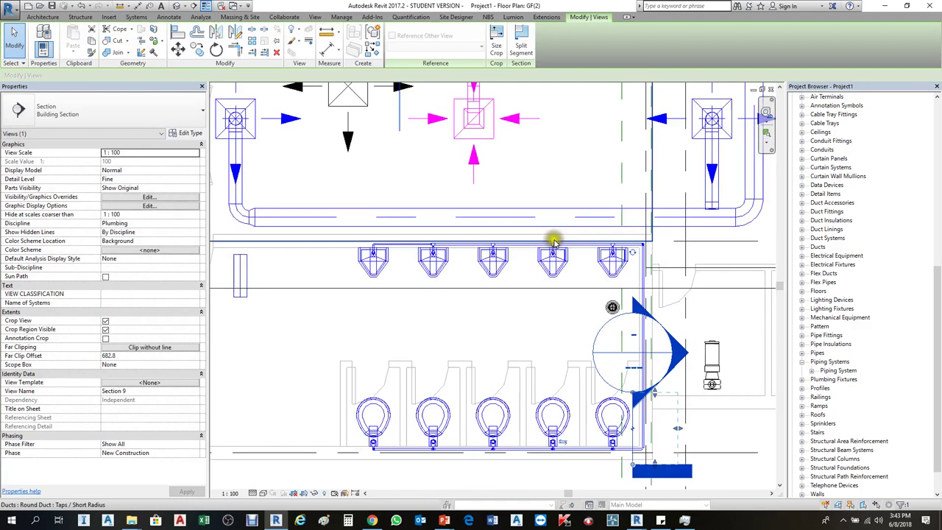
Copy the offset value from a pipe segment of the urinals' header.
{"action": "scroll", "coordinate": [553, 241], "scroll_direction": "up", "scroll_amount": 2}
{"action": "left_click", "coordinate": [641, 253]}
{"action": "left_click", "coordinate": [586, 247]}
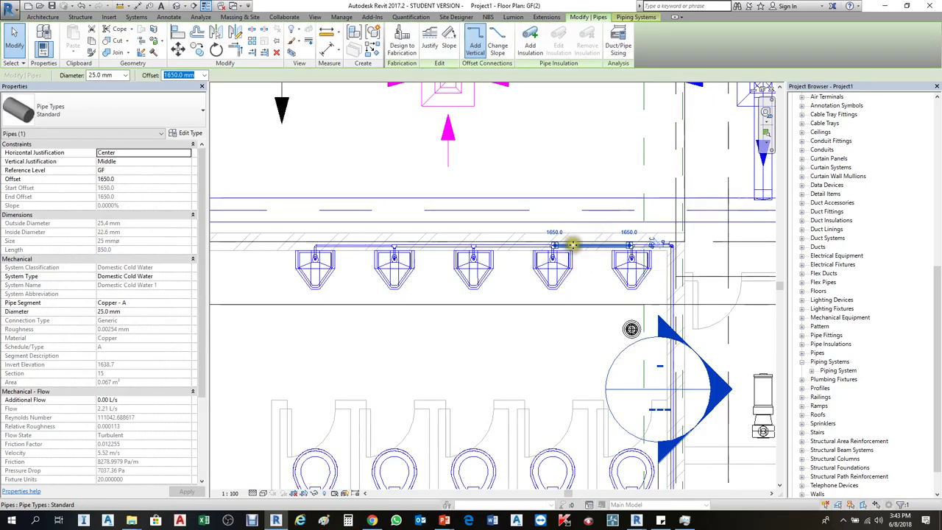
{"action": "left_click", "coordinate": [127, 181]}
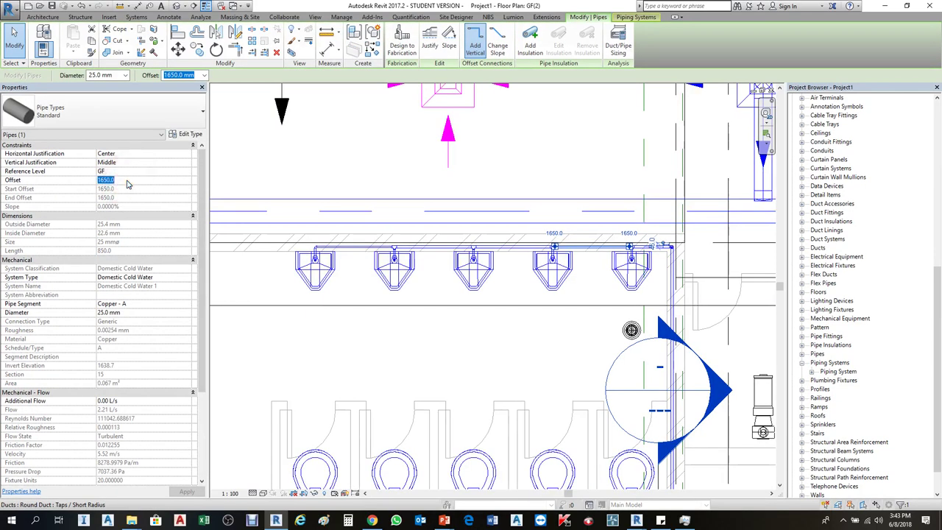
{"action": "left_click", "coordinate": [390, 332]}
Set the offset of the water closets' header pipe to 1650 mm.
{"action": "scroll", "coordinate": [515, 221], "scroll_direction": "down", "scroll_amount": 2}
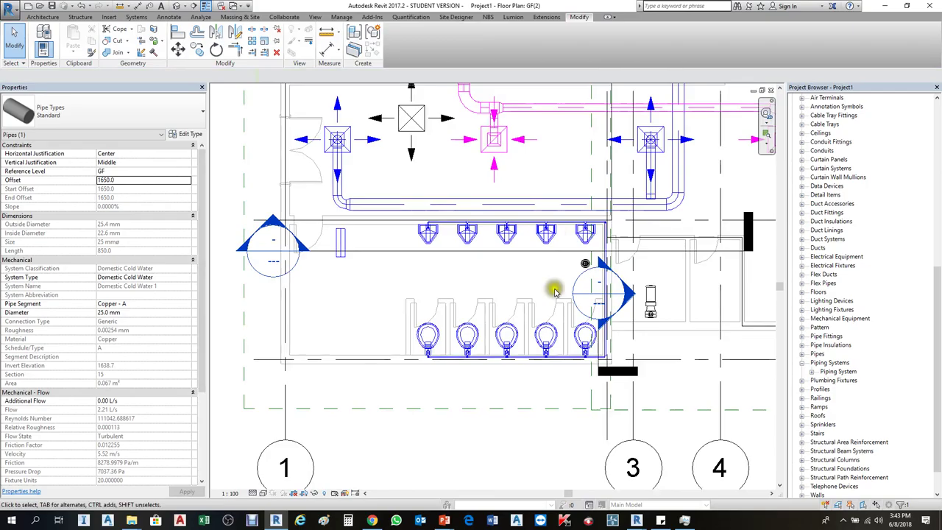
{"action": "scroll", "coordinate": [563, 365], "scroll_direction": "up", "scroll_amount": 3}
{"action": "scroll", "coordinate": [562, 369], "scroll_direction": "up", "scroll_amount": 2}
{"action": "left_click", "coordinate": [593, 341]}
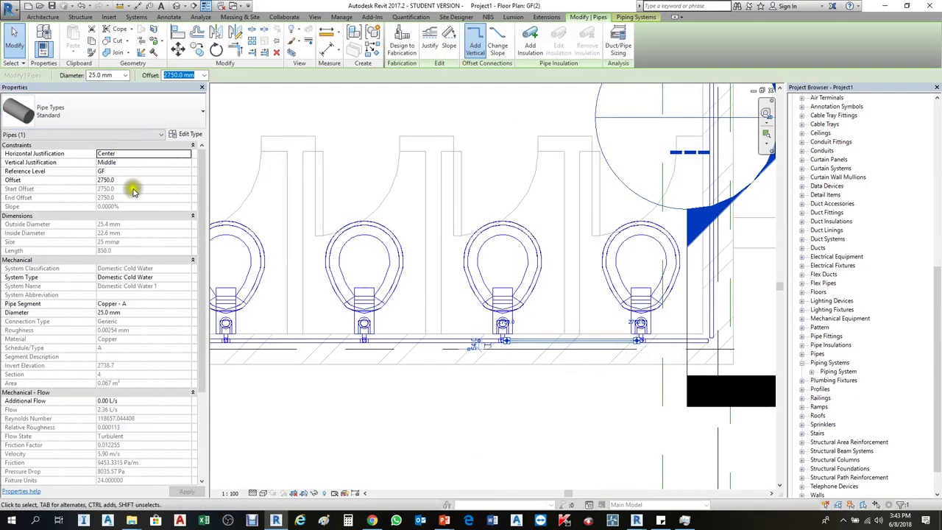
{"action": "left_click", "coordinate": [134, 182]}
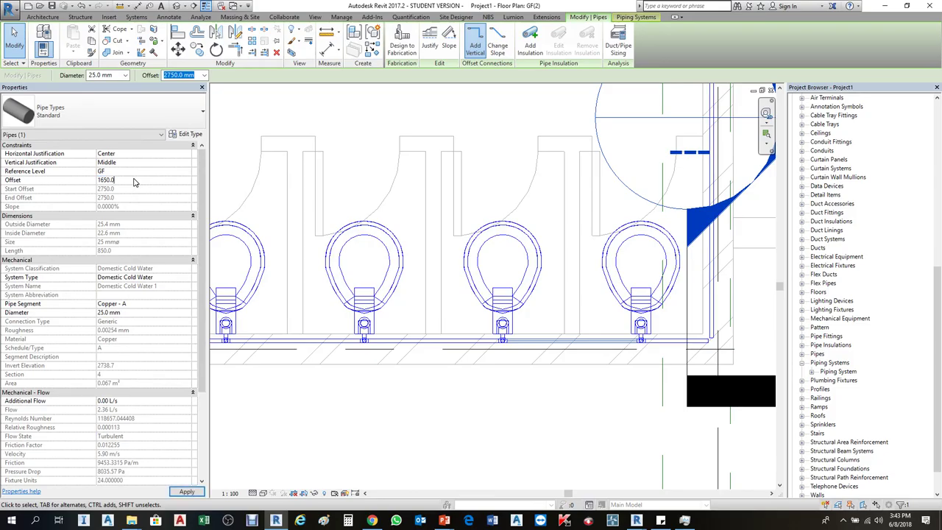
{"action": "left_click", "coordinate": [551, 226]}
{"action": "scroll", "coordinate": [567, 232], "scroll_direction": "down", "scroll_amount": 5}
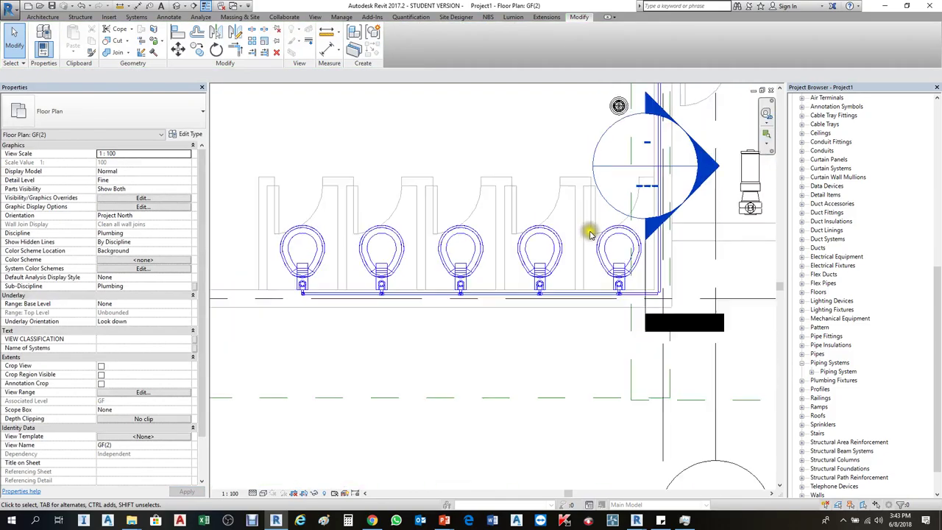
Flip the long horizontal section to face the water closets, move it close to them and open its view.
{"action": "left_click", "coordinate": [472, 170]}
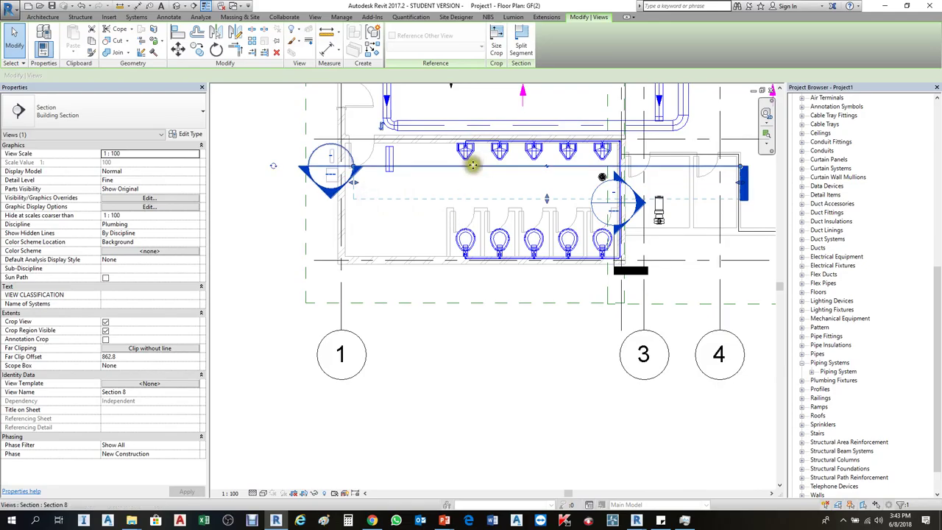
{"action": "left_click_drag", "start_coordinate": [472, 165], "coordinate": [442, 215]}
{"action": "right_click", "coordinate": [442, 215]}
{"action": "left_click", "coordinate": [530, 293]}
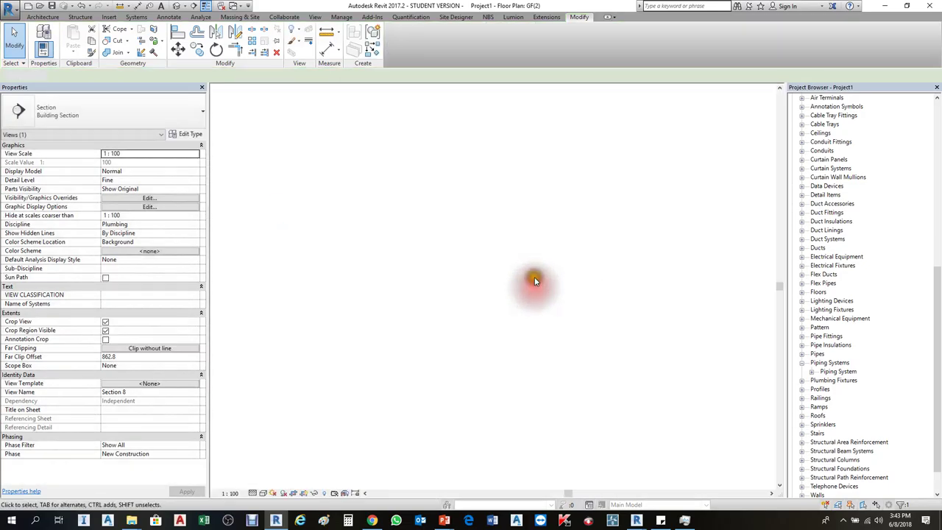
{"action": "scroll", "coordinate": [584, 224], "scroll_direction": "down", "scroll_amount": 6}
{"action": "scroll", "coordinate": [498, 287], "scroll_direction": "up", "scroll_amount": 1}
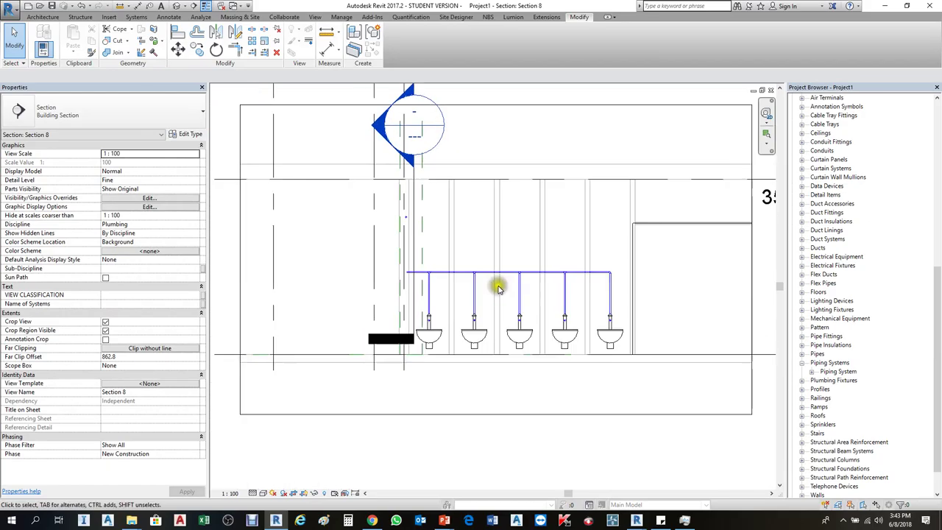
Check the offset of the water closets' header pipe in the section view.
{"action": "scroll", "coordinate": [498, 287], "scroll_direction": "up", "scroll_amount": 2}
{"action": "left_click", "coordinate": [502, 267]}
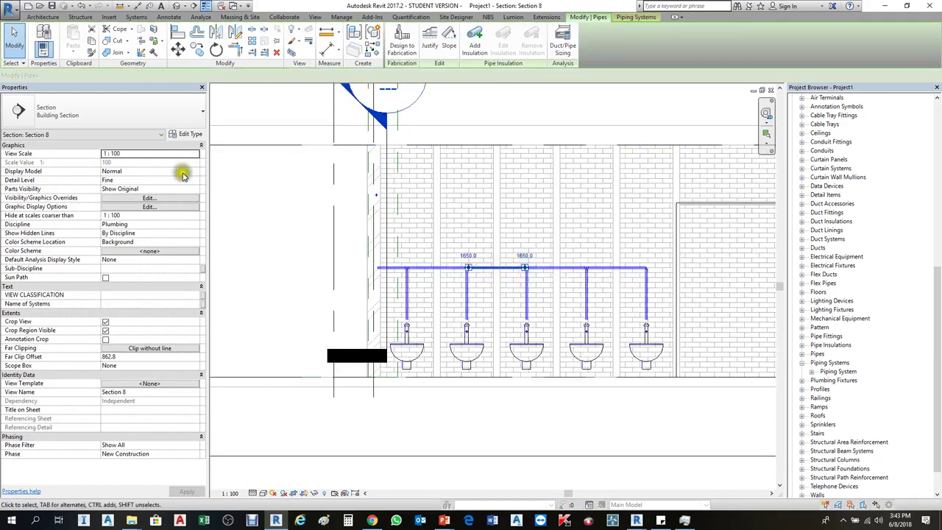
{"action": "scroll", "coordinate": [507, 265], "scroll_direction": "down", "scroll_amount": 2}
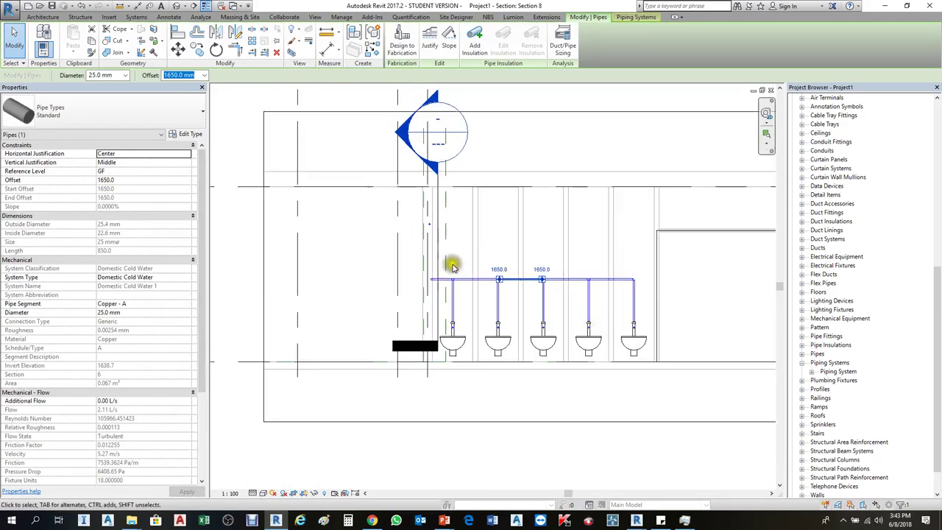
{"action": "scroll", "coordinate": [412, 242], "scroll_direction": "up", "scroll_amount": 5}
{"action": "key", "text": "Escape"}
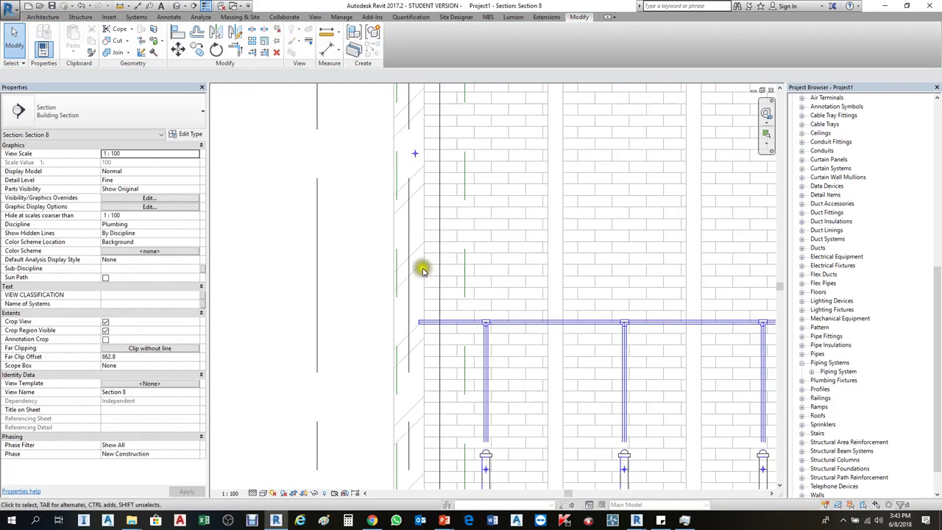
{"action": "left_click", "coordinate": [424, 322]}
{"action": "right_click", "coordinate": [422, 321]}
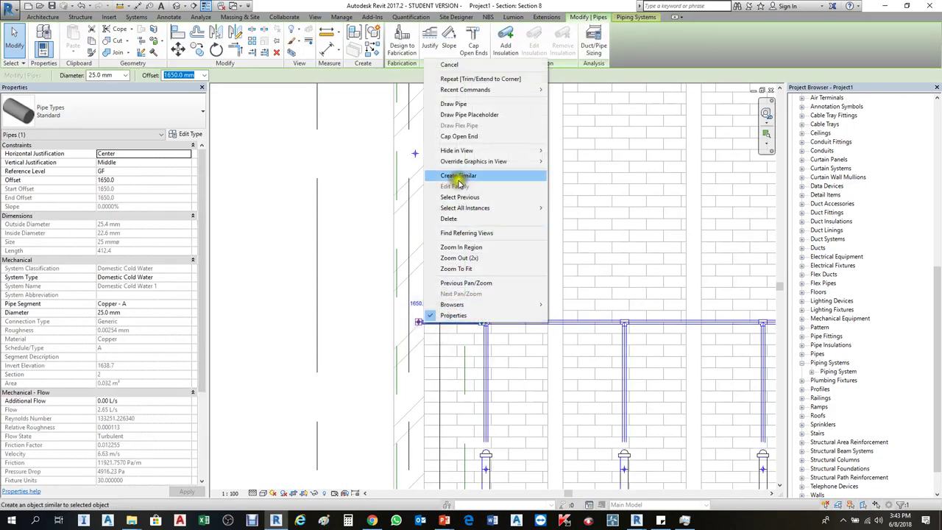
{"action": "left_click", "coordinate": [473, 107]}
{"action": "scroll", "coordinate": [405, 173], "scroll_direction": "up", "scroll_amount": 3}
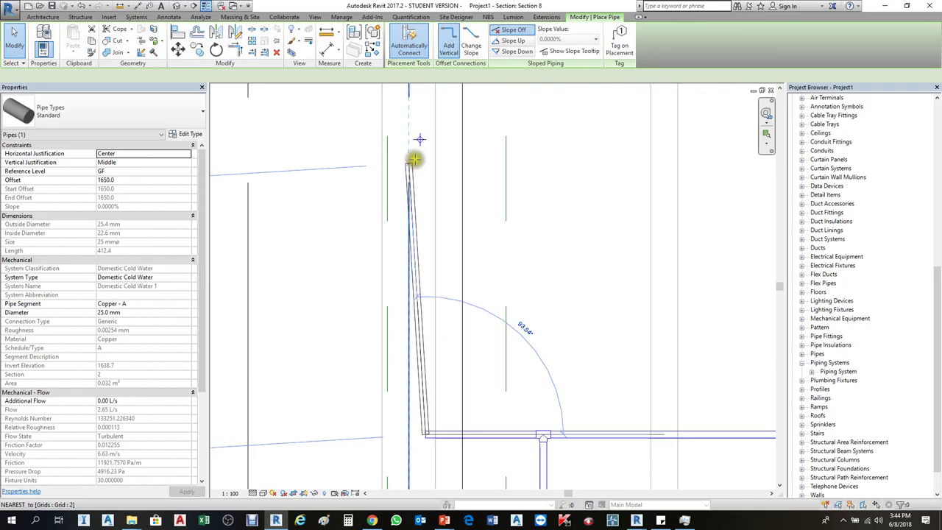
{"action": "scroll", "coordinate": [417, 174], "scroll_direction": "down", "scroll_amount": 3}
{"action": "key", "text": "Escape"}
{"action": "key", "text": "Escape"}
Draw a vertical 25 mm pipe from the open end of the water closets' header up to an offset of about 2630 mm.
{"action": "scroll", "coordinate": [420, 322], "scroll_direction": "up", "scroll_amount": 2}
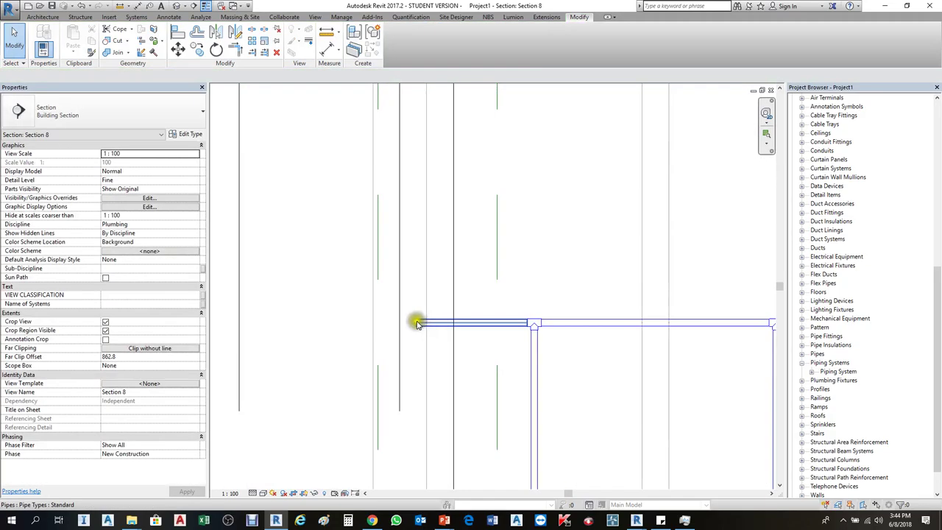
{"action": "left_click", "coordinate": [420, 321]}
{"action": "right_click", "coordinate": [419, 321]}
{"action": "left_click", "coordinate": [447, 105]}
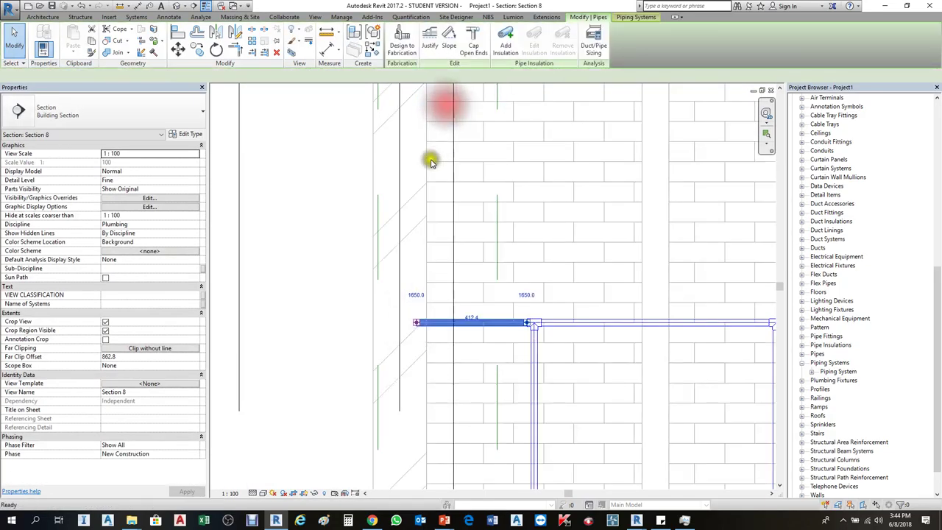
{"action": "scroll", "coordinate": [432, 214], "scroll_direction": "up", "scroll_amount": 3}
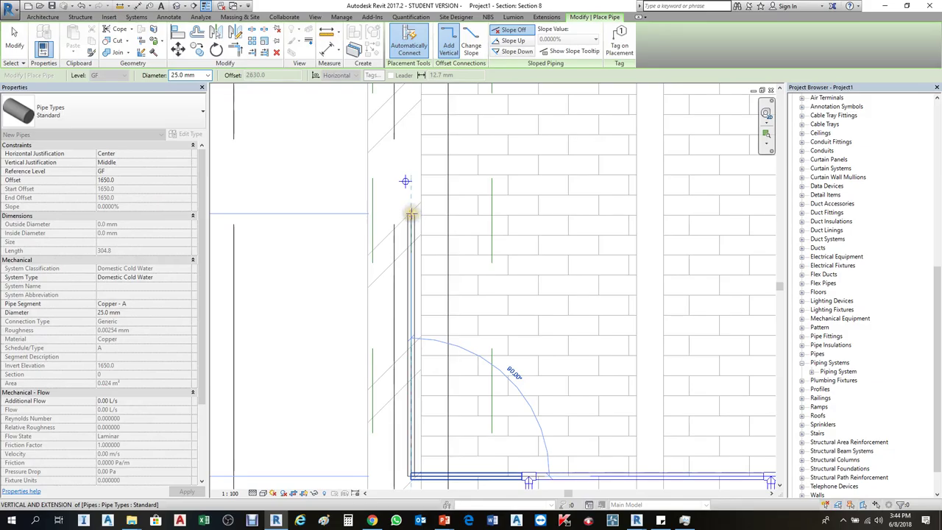
{"action": "left_click", "coordinate": [417, 213]}
{"action": "key", "text": "Escape"}
{"action": "key", "text": "Escape"}
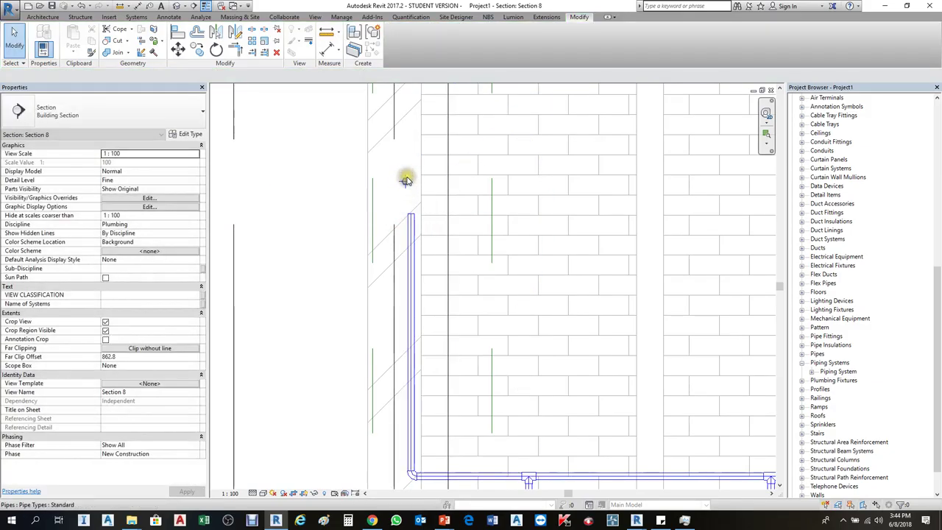
Align the new riser's centreline with the centre of the cross pipe above it.
{"action": "scroll", "coordinate": [409, 202], "scroll_direction": "up", "scroll_amount": 2}
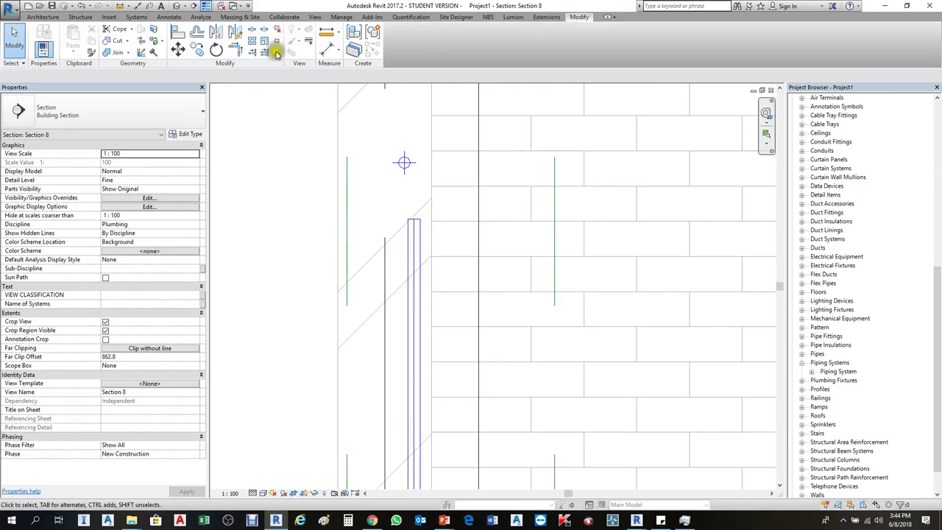
{"action": "left_click", "coordinate": [178, 33]}
{"action": "scroll", "coordinate": [403, 169], "scroll_direction": "up", "scroll_amount": 4}
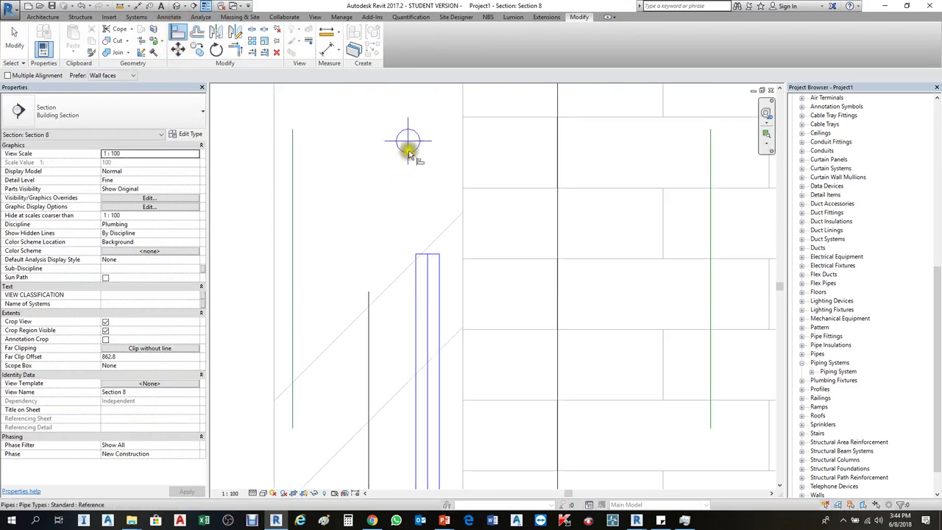
{"action": "scroll", "coordinate": [414, 142], "scroll_direction": "up", "scroll_amount": 2}
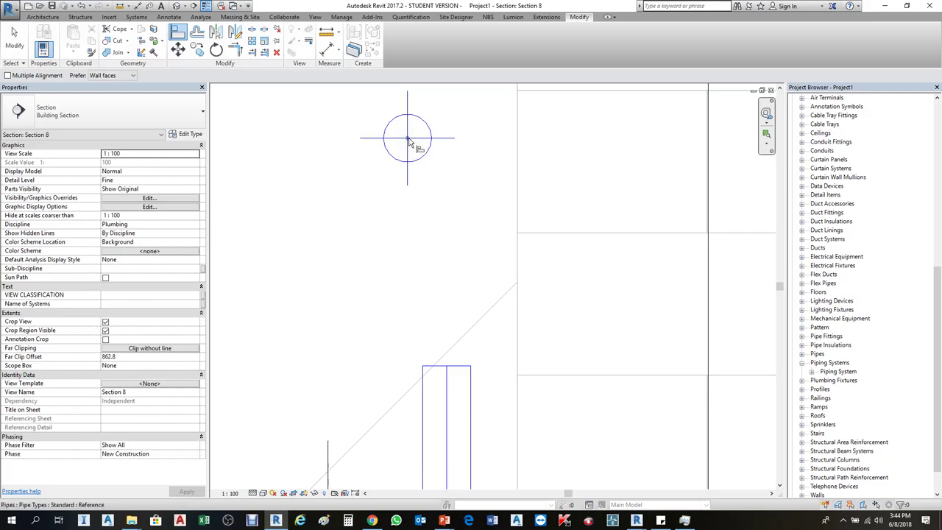
{"action": "left_click", "coordinate": [410, 142]}
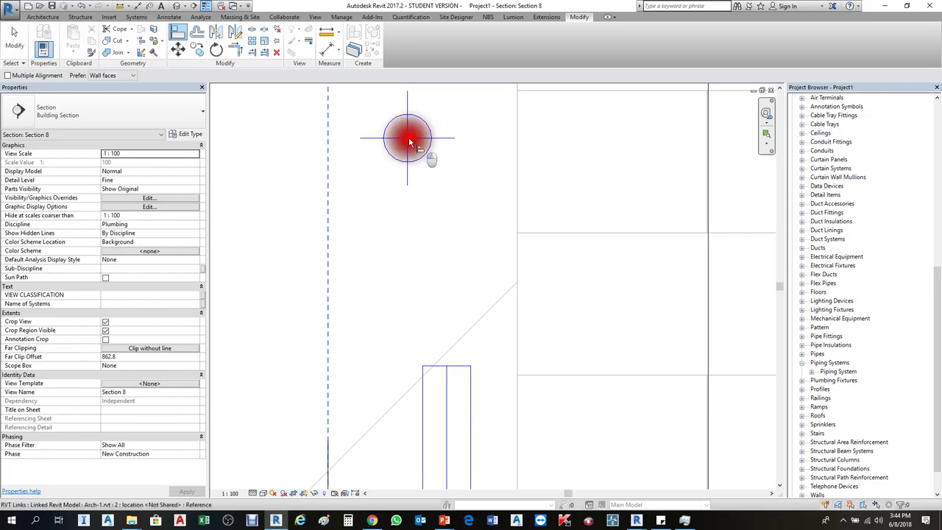
{"action": "scroll", "coordinate": [410, 142], "scroll_direction": "down", "scroll_amount": 3}
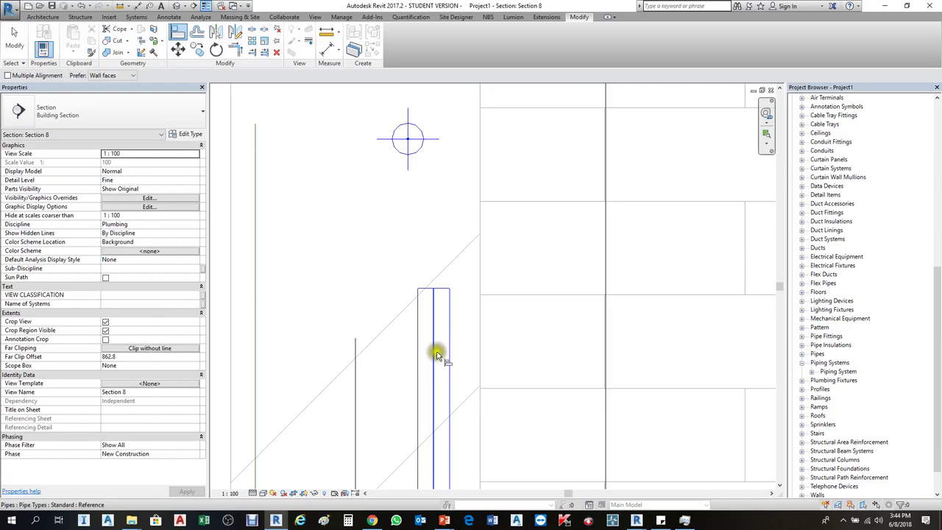
{"action": "left_click", "coordinate": [436, 354]}
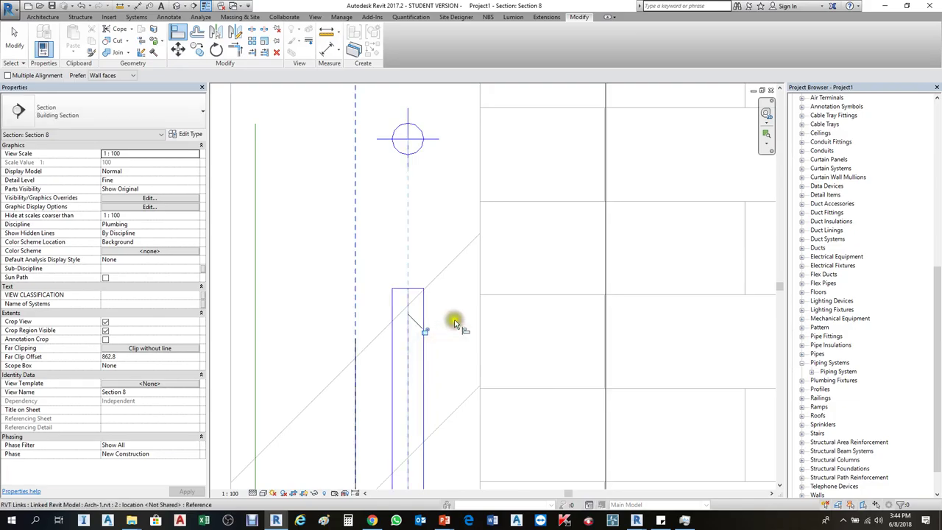
{"action": "scroll", "coordinate": [458, 292], "scroll_direction": "down", "scroll_amount": 2}
{"action": "key", "text": "Escape"}
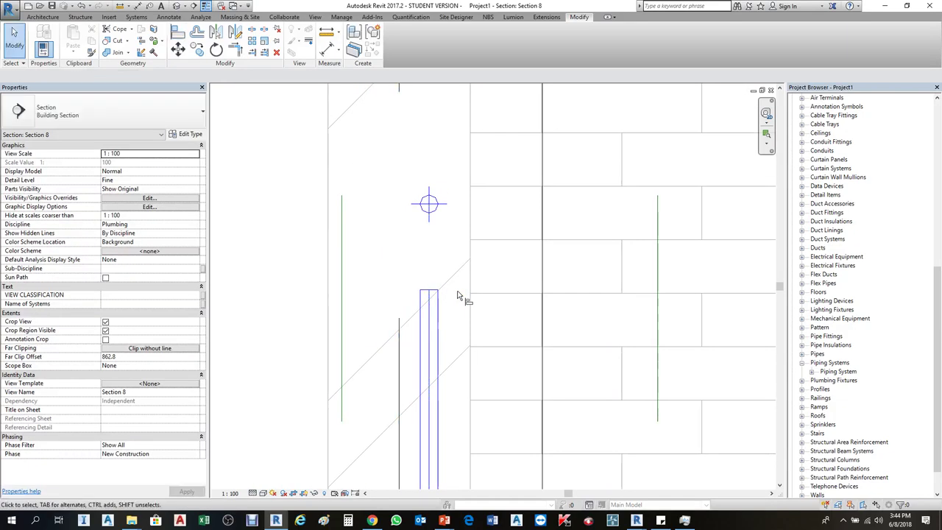
Try to trim the riser and the cross pipe into a corner in this section view.
{"action": "key", "text": "t"}
{"action": "key", "text": "r"}
{"action": "left_click", "coordinate": [435, 323]}
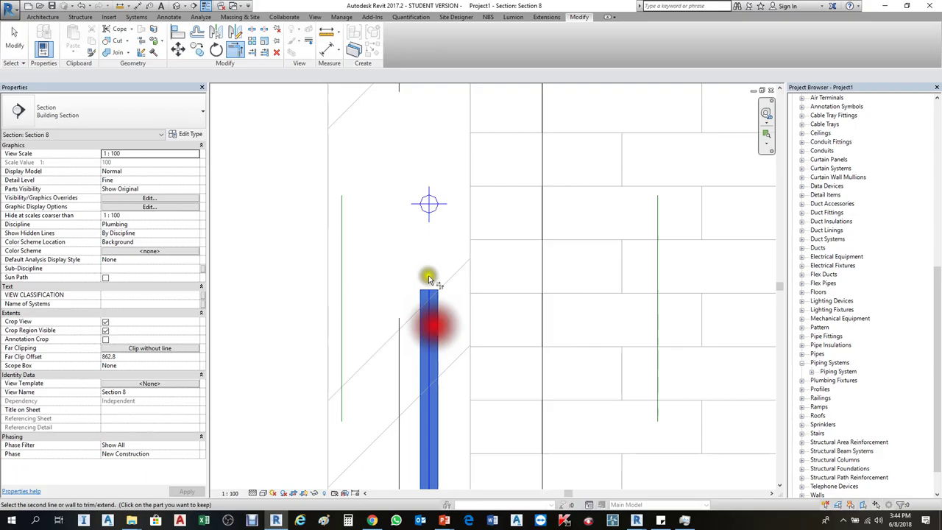
{"action": "left_click", "coordinate": [431, 202]}
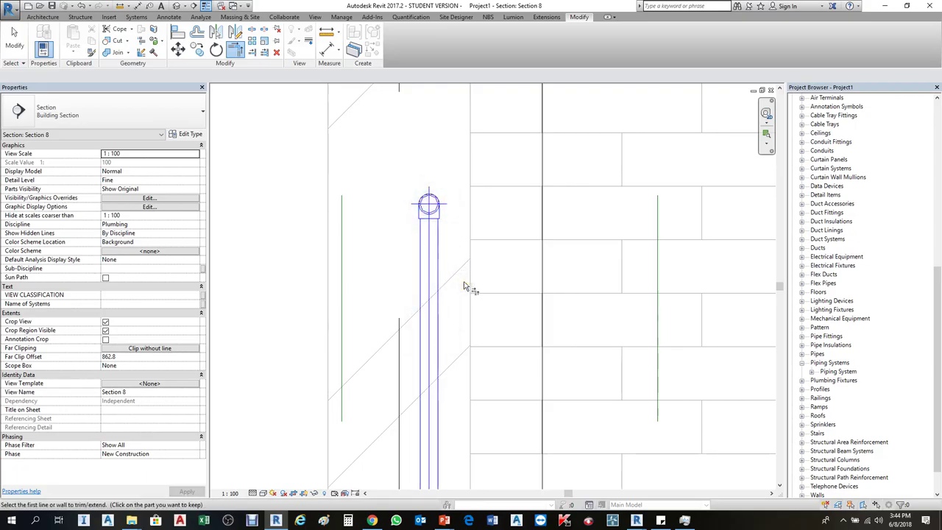
{"action": "key", "text": "Escape"}
{"action": "key", "text": "ctrl+z"}
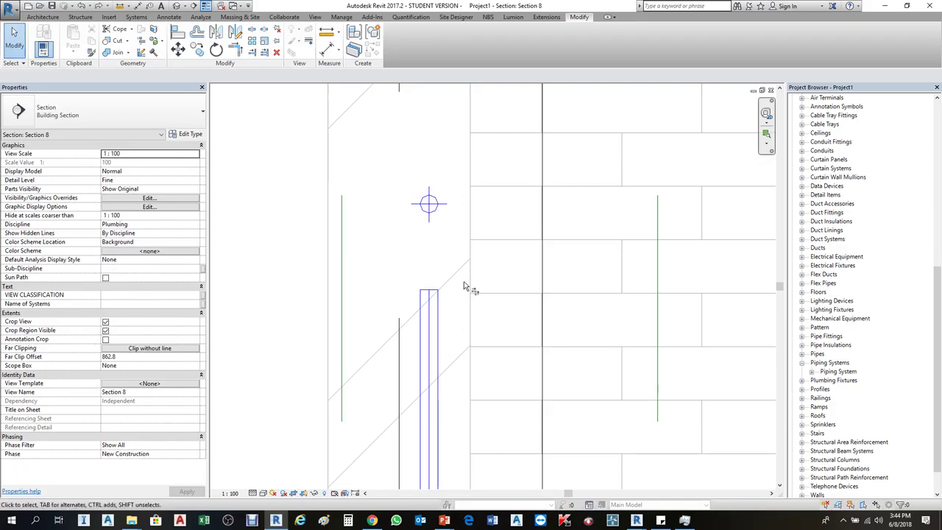
Return to the GF(2) floor plan and open the Section 9 view from its section line beside the water closets.
{"action": "key", "text": "ctrl+Tab"}
{"action": "scroll", "coordinate": [642, 266], "scroll_direction": "up", "scroll_amount": 3}
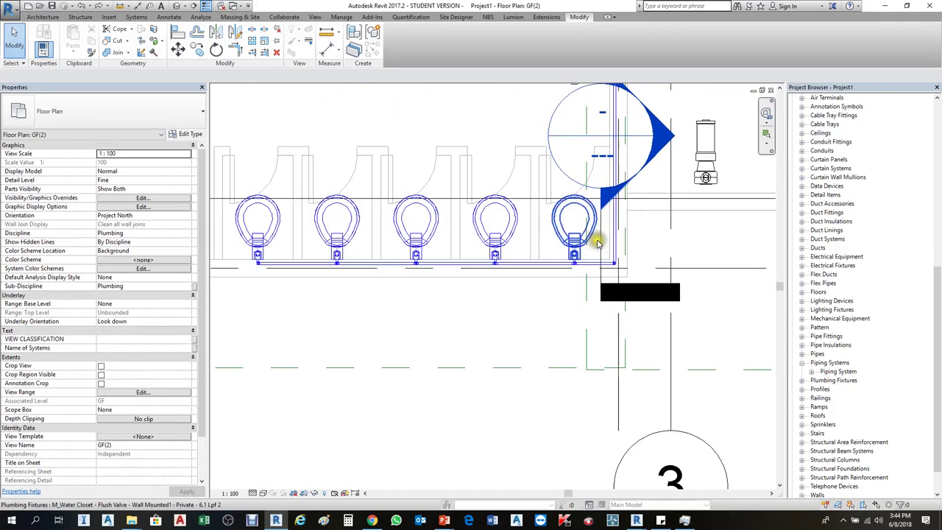
{"action": "left_click", "coordinate": [602, 250]}
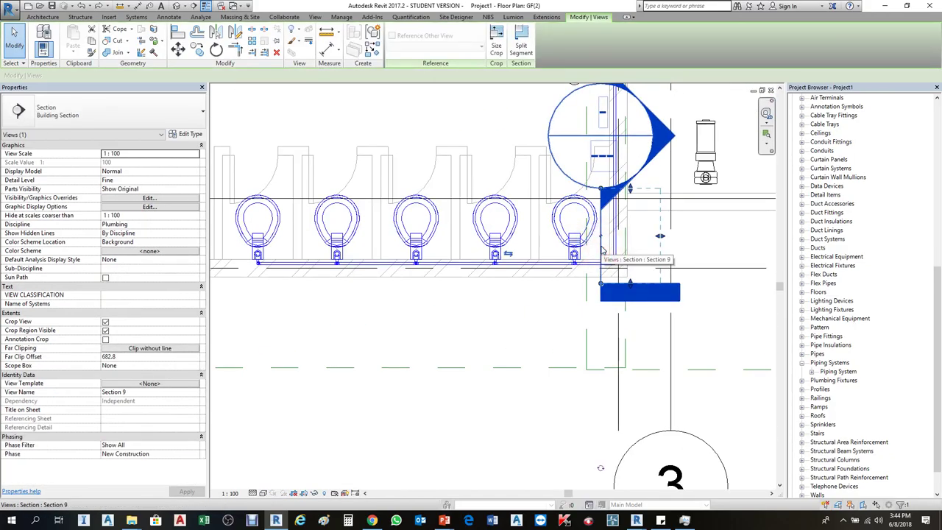
{"action": "scroll", "coordinate": [600, 249], "scroll_direction": "up", "scroll_amount": 2}
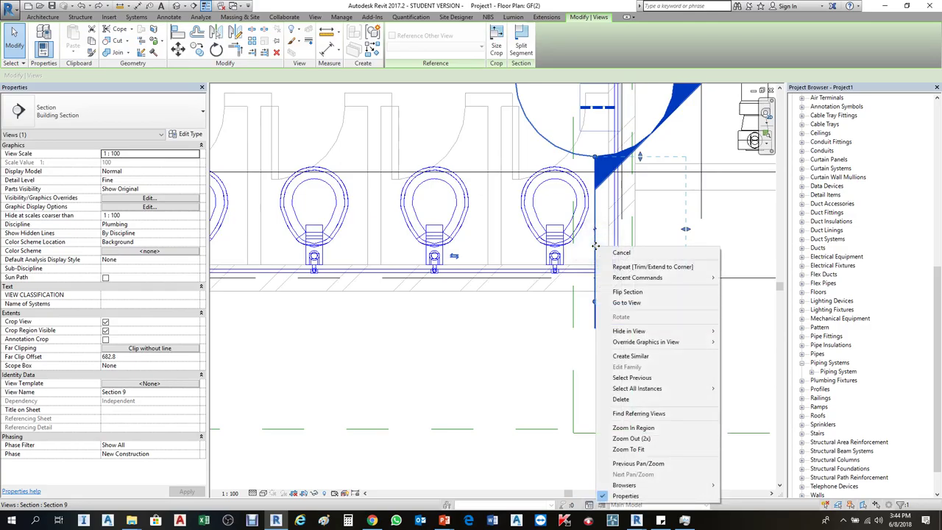
{"action": "left_click", "coordinate": [624, 303]}
Trim the horizontal cross pipe and the water closets' riser into a corner in Section 9.
{"action": "scroll", "coordinate": [517, 209], "scroll_direction": "up", "scroll_amount": 5}
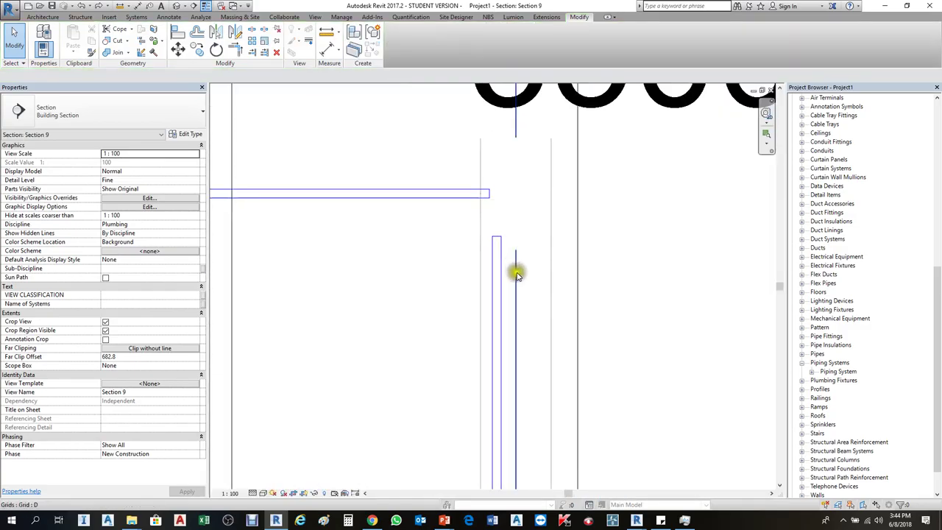
{"action": "key", "text": "r"}
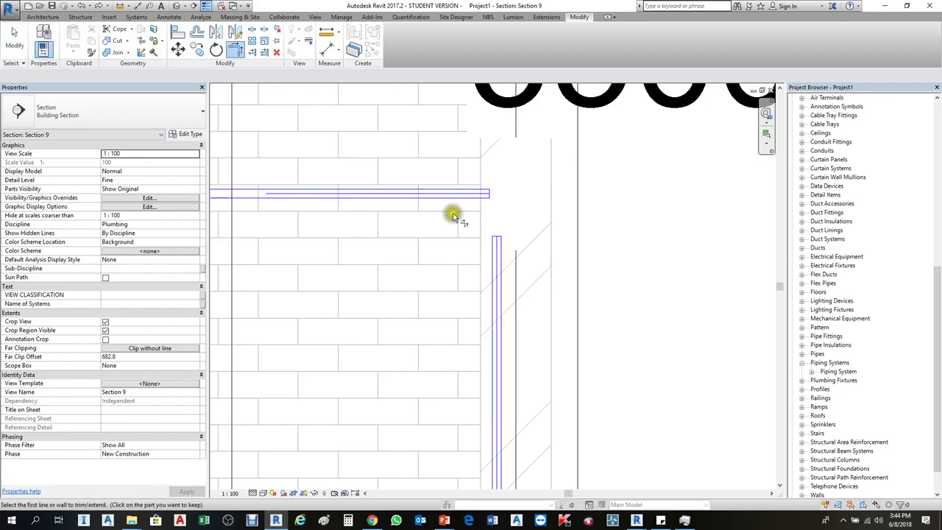
{"action": "left_click", "coordinate": [441, 195]}
{"action": "left_click", "coordinate": [497, 270]}
{"action": "scroll", "coordinate": [625, 227], "scroll_direction": "down", "scroll_amount": 5}
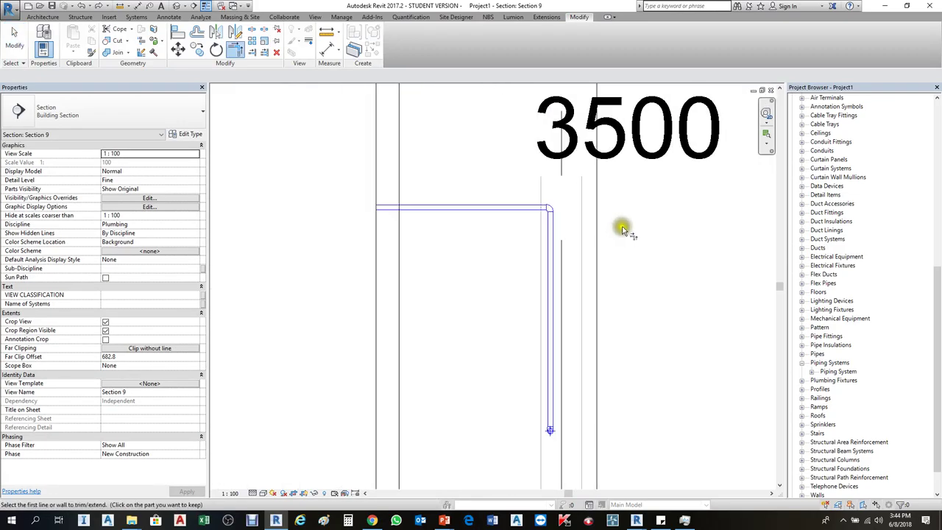
{"action": "key", "text": "Escape"}
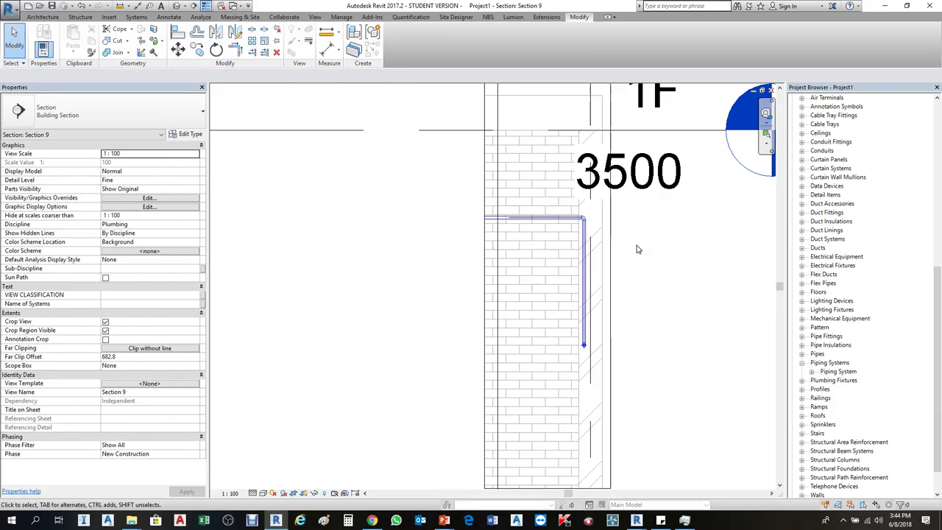
Inspect the connected cold water piping of the urinals and water closets in the 3D view.
{"action": "key", "text": "ctrl+Tab"}
{"action": "key", "text": "ctrl+Tab"}
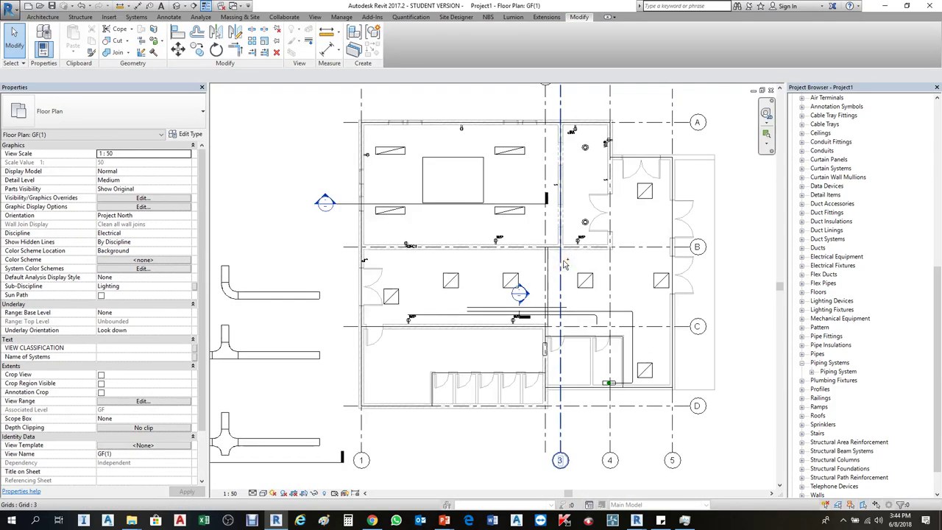
{"action": "key", "text": "ctrl+Tab"}
{"action": "left_click", "coordinate": [499, 300]}
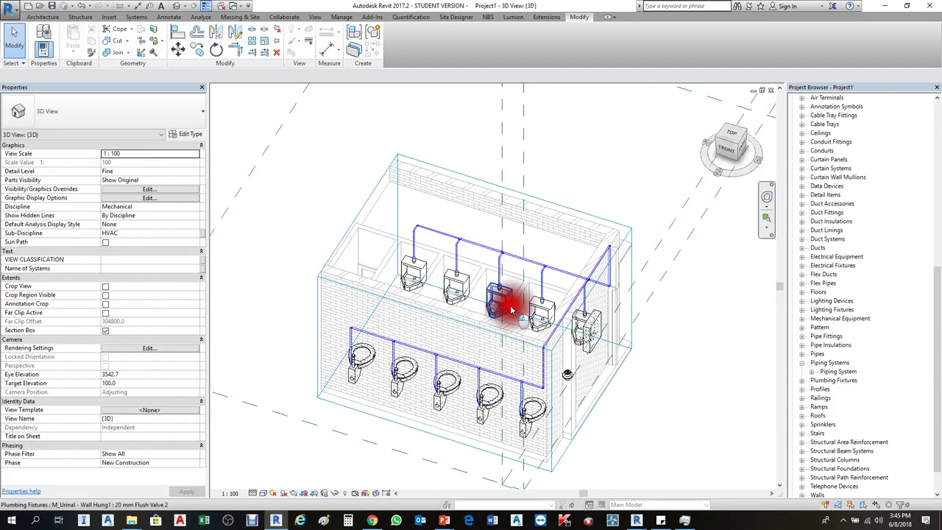
{"action": "scroll", "coordinate": [532, 302], "scroll_direction": "up", "scroll_amount": 5}
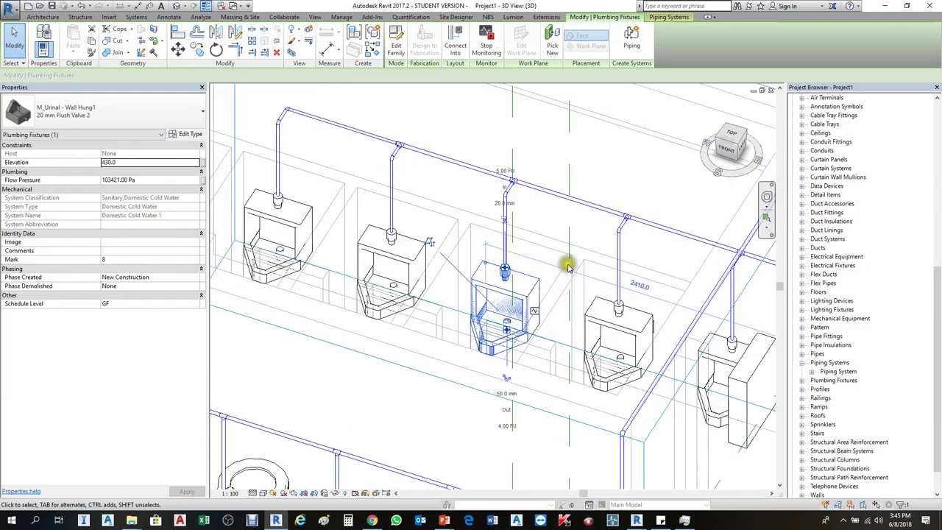
{"action": "scroll", "coordinate": [686, 263], "scroll_direction": "down", "scroll_amount": 6}
Return to the GF(2) floor plan at the row of urinals and clear the current selection.
{"action": "key", "text": "ctrl+Tab"}
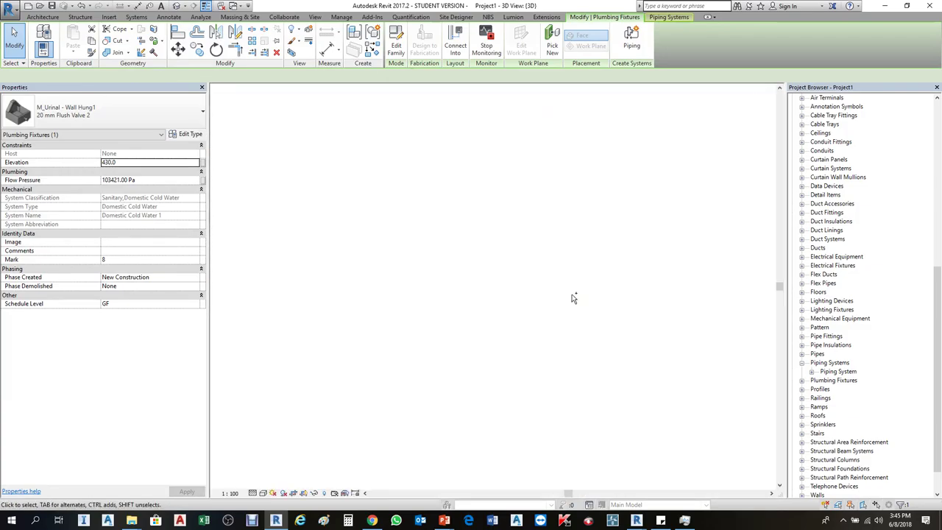
{"action": "key", "text": "ctrl+Tab"}
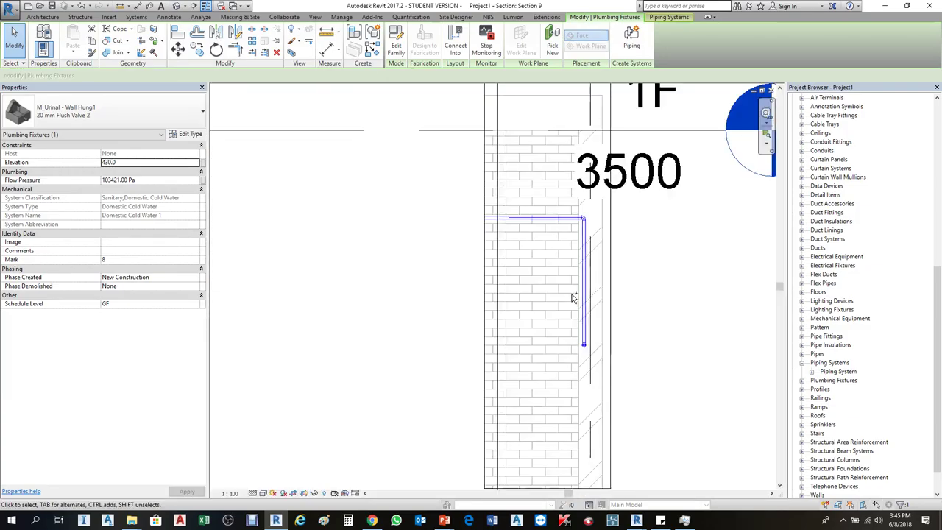
{"action": "key", "text": "ctrl+Tab"}
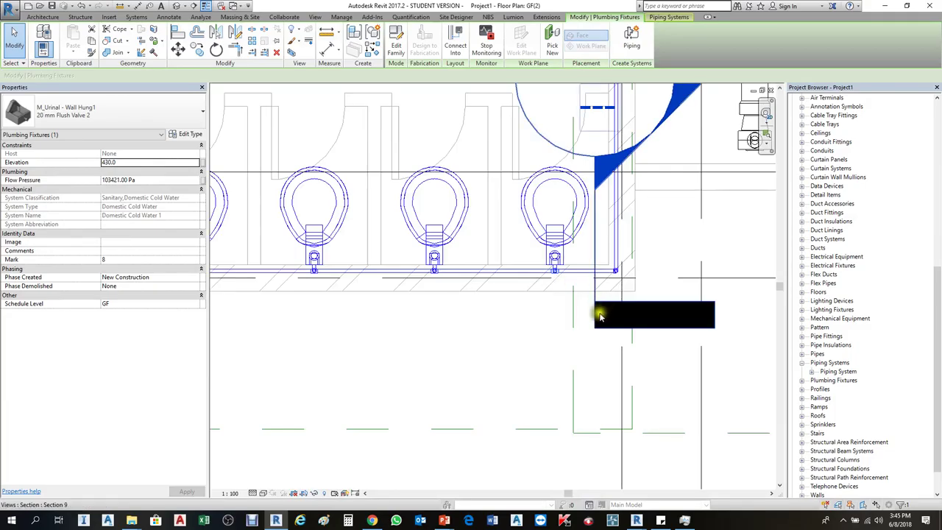
{"action": "scroll", "coordinate": [575, 353], "scroll_direction": "down", "scroll_amount": 2}
{"action": "scroll", "coordinate": [559, 287], "scroll_direction": "down", "scroll_amount": 1}
{"action": "scroll", "coordinate": [622, 261], "scroll_direction": "up", "scroll_amount": 4}
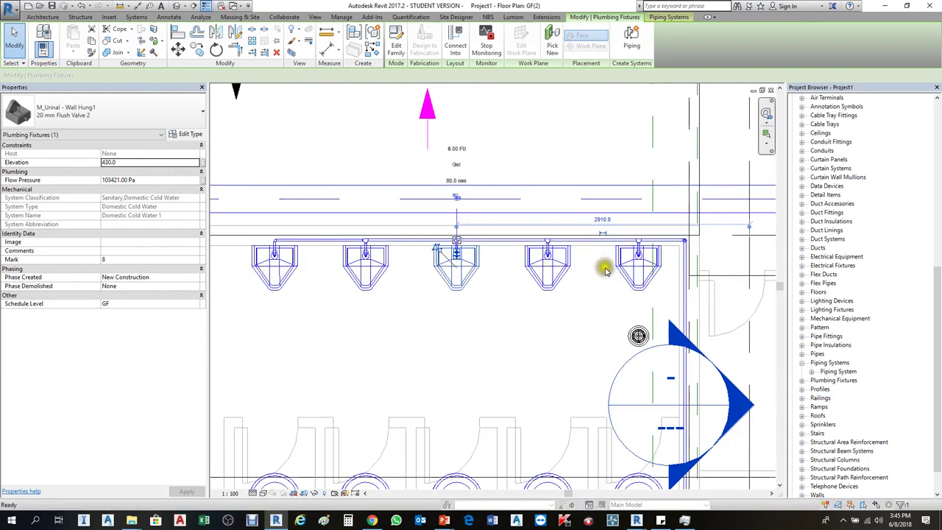
{"action": "key", "text": "Escape"}
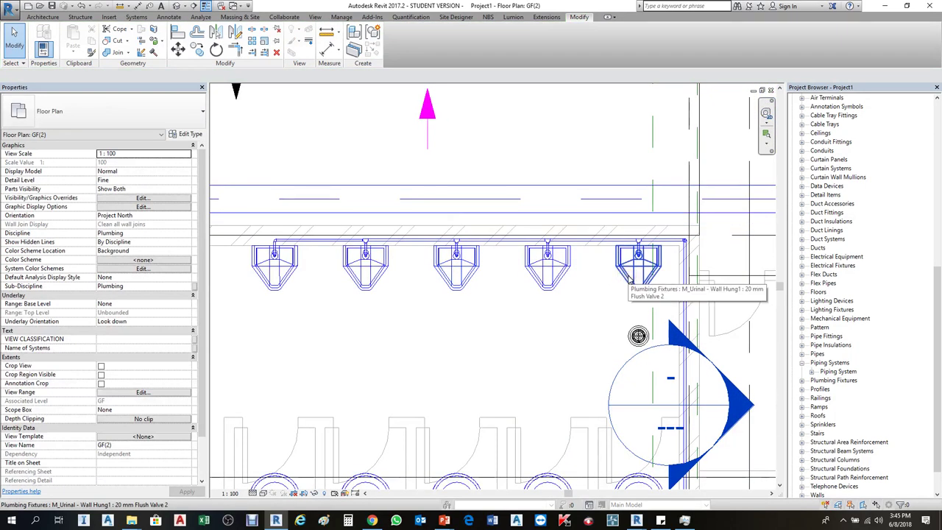
Select all five urinals in the plan and review the fixture types available to replace them.
{"action": "left_click", "coordinate": [631, 268]}
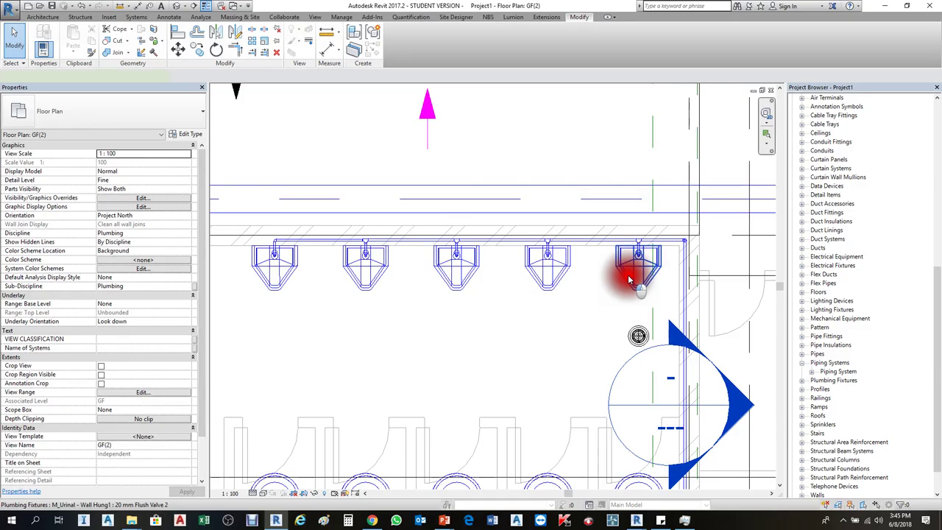
{"action": "left_click", "coordinate": [546, 287], "text": "ctrl"}
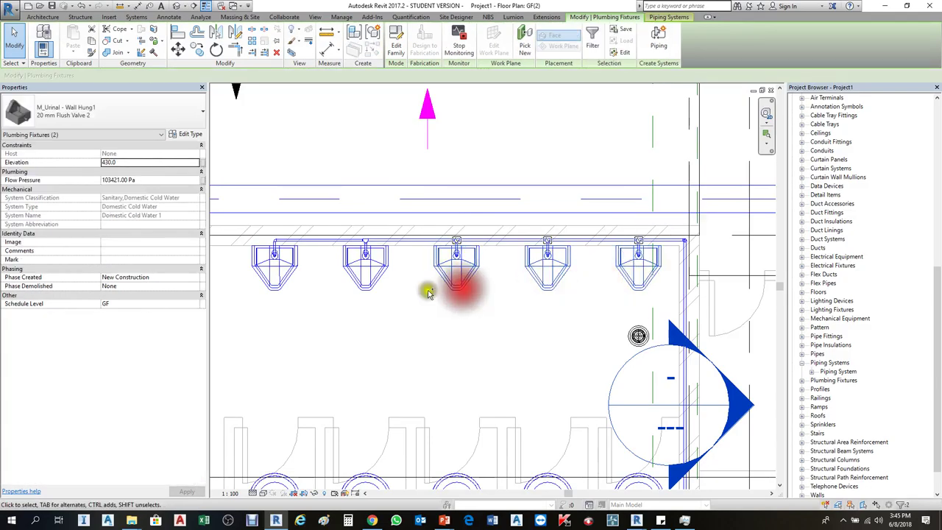
{"action": "left_click", "coordinate": [366, 293], "text": "ctrl"}
{"action": "left_click", "coordinate": [280, 287], "text": "ctrl"}
{"action": "left_click", "coordinate": [185, 109]}
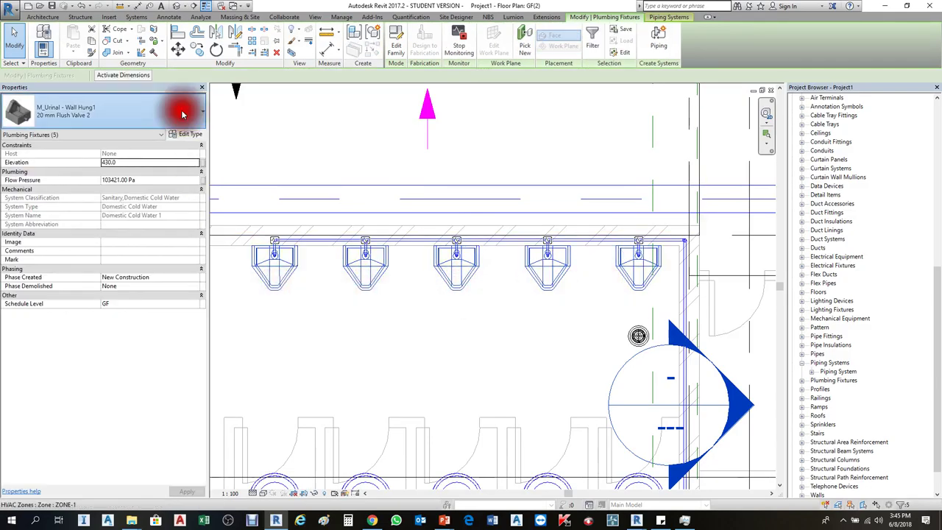
{"action": "scroll", "coordinate": [125, 248], "scroll_direction": "down", "scroll_amount": 1}
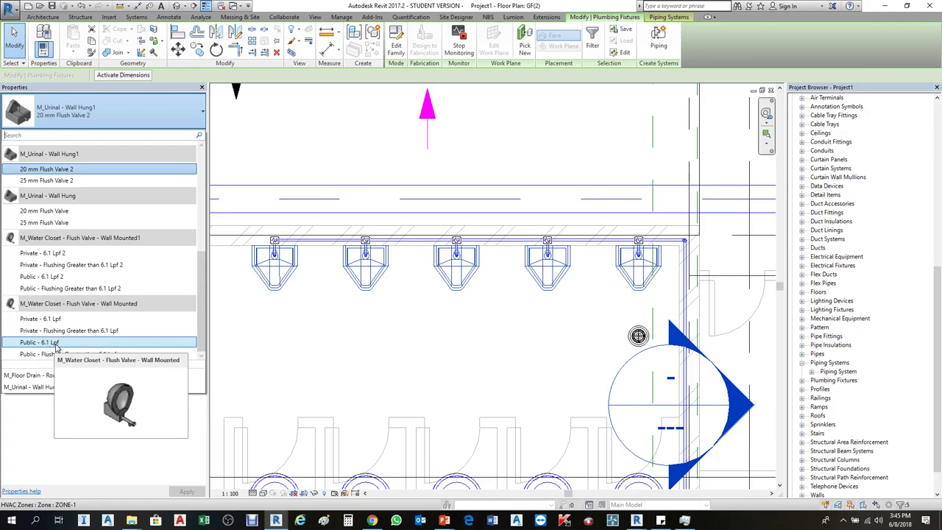
{"action": "scroll", "coordinate": [491, 261], "scroll_direction": "down", "scroll_amount": 2}
{"action": "left_click", "coordinate": [486, 420]}
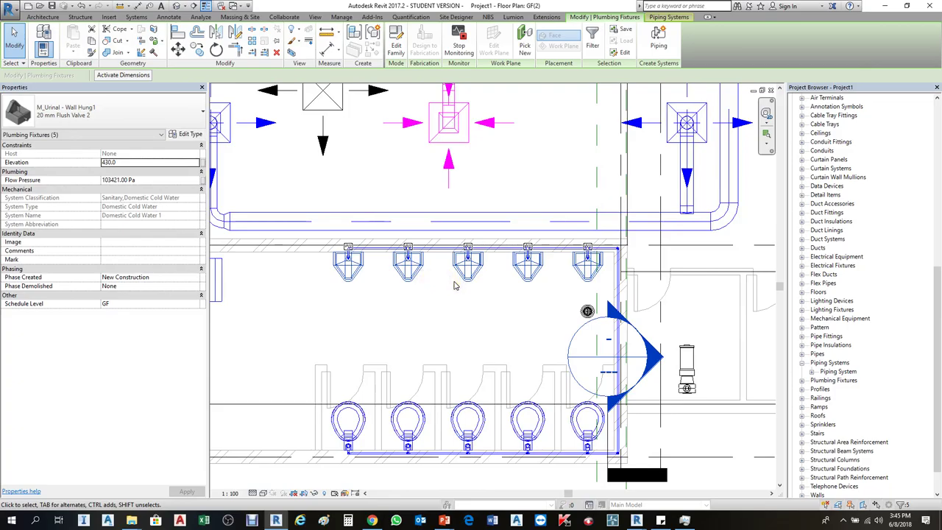
{"action": "left_click", "coordinate": [454, 286]}
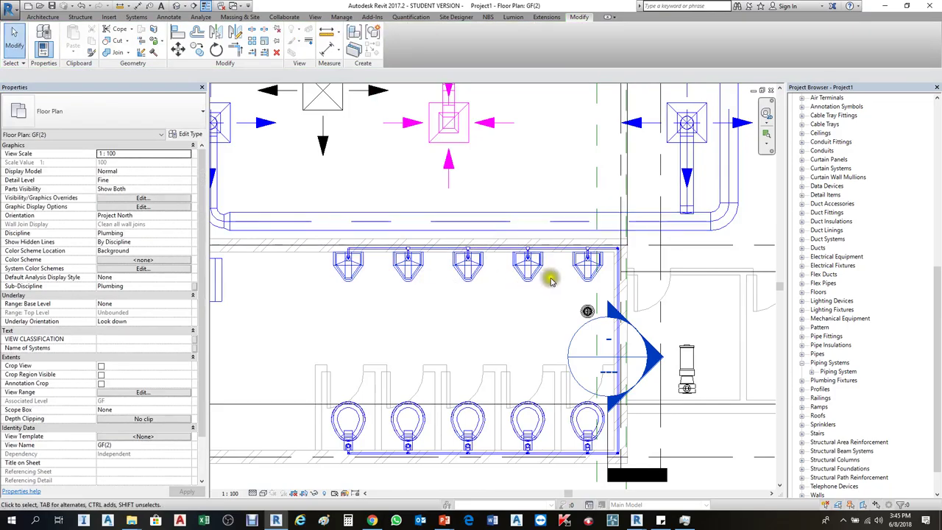
{"action": "left_click", "coordinate": [584, 272]}
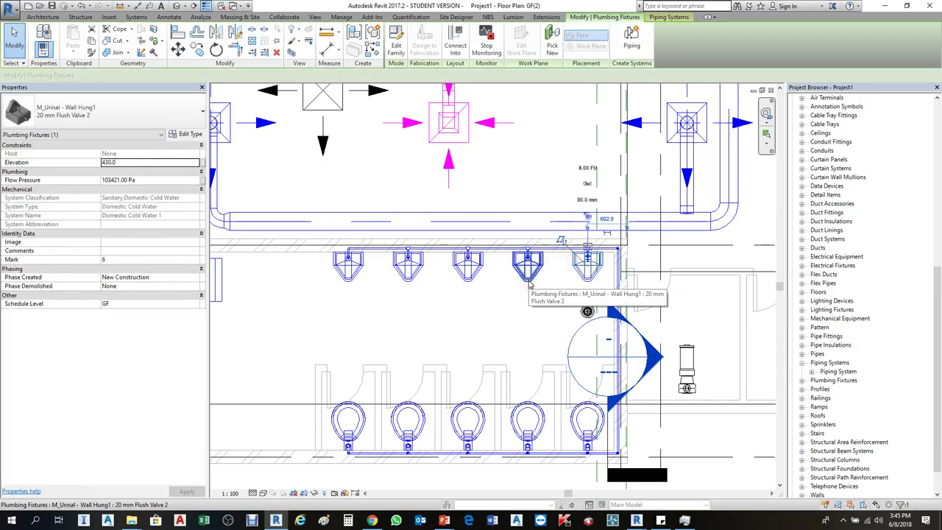
{"action": "left_click", "coordinate": [262, 96]}
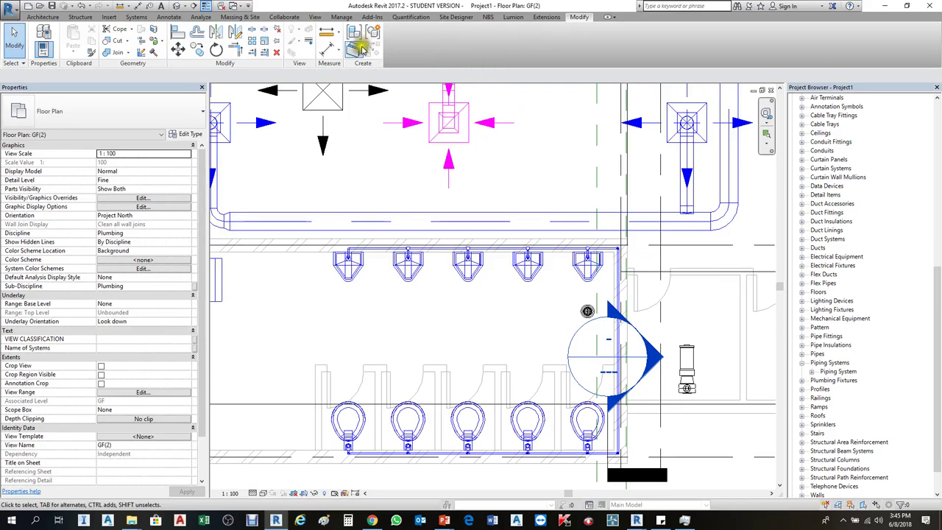
Start loading a family from the US Metric library.
{"action": "left_click", "coordinate": [137, 17]}
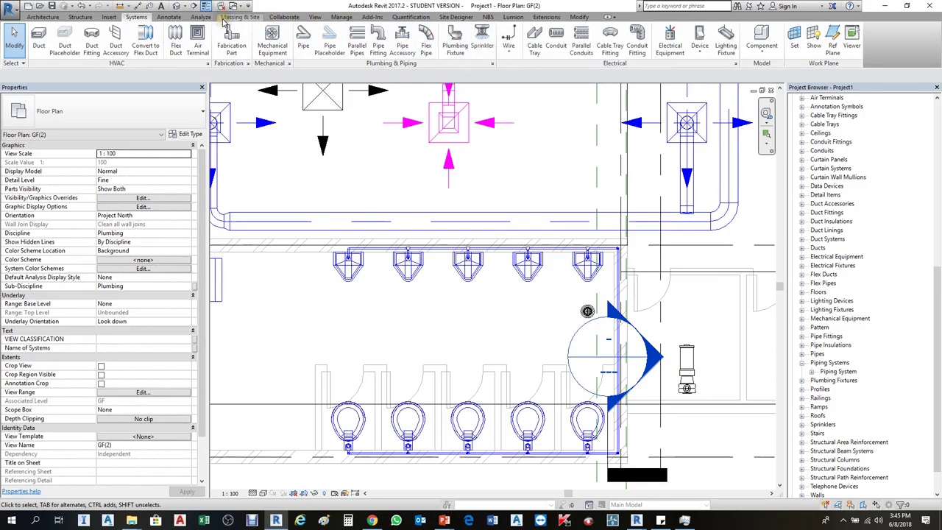
{"action": "left_click", "coordinate": [108, 17]}
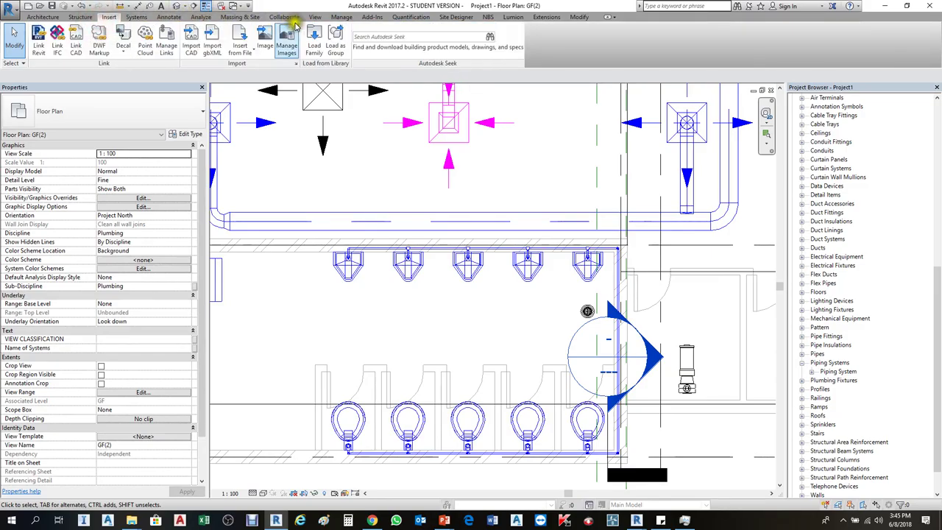
{"action": "left_click", "coordinate": [314, 44]}
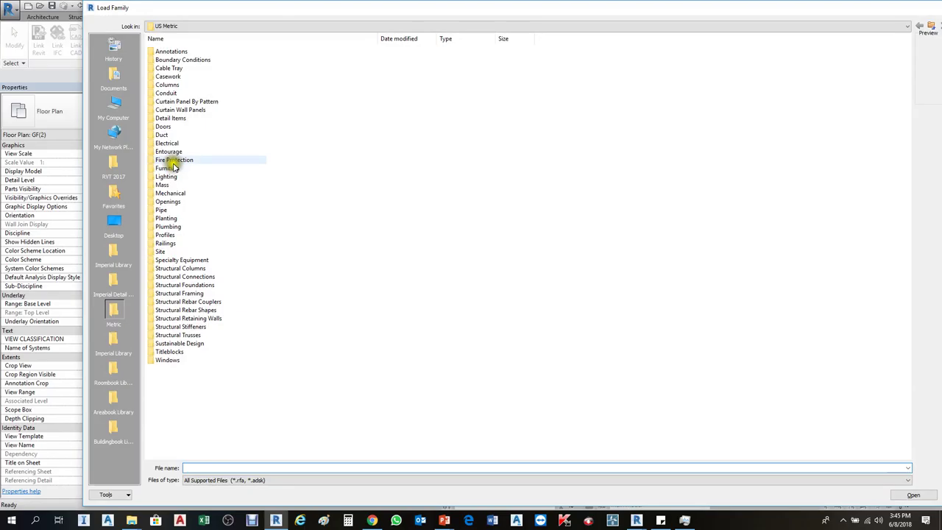
Browse the library's Mechanical > MEP and Pipe folders for a family to load.
{"action": "left_click", "coordinate": [178, 161]}
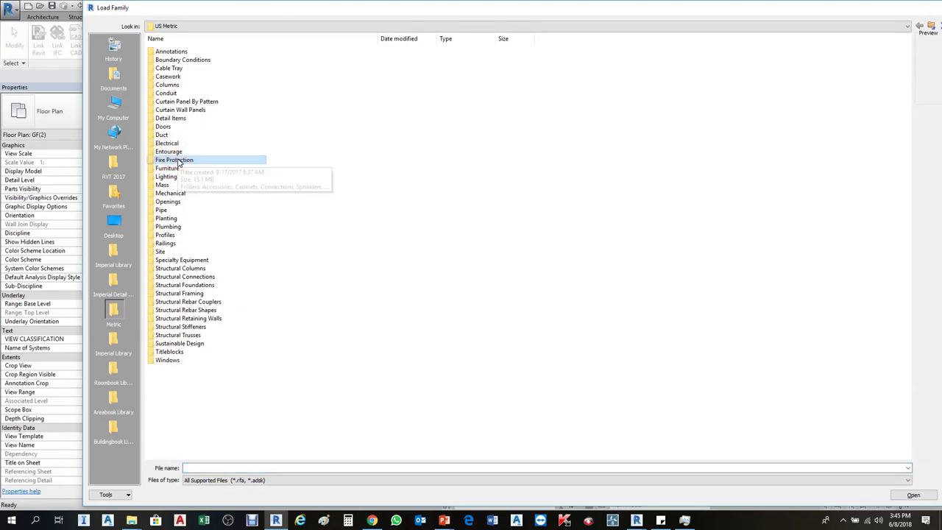
{"action": "double_click", "coordinate": [173, 193]}
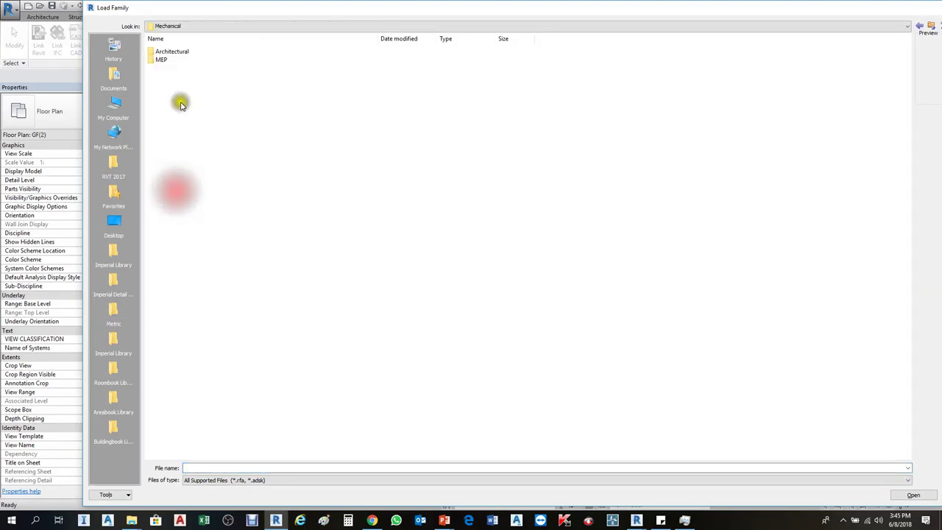
{"action": "double_click", "coordinate": [167, 60]}
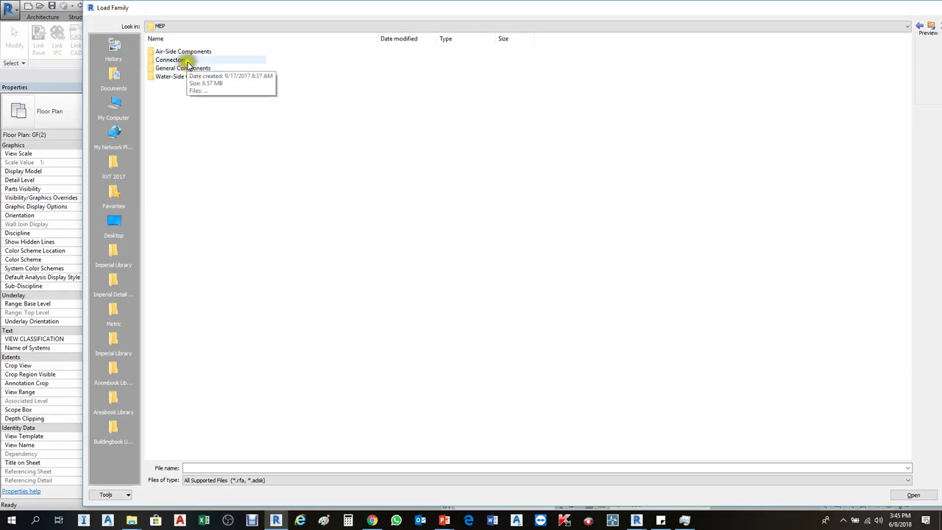
{"action": "key", "text": "BackSpace"}
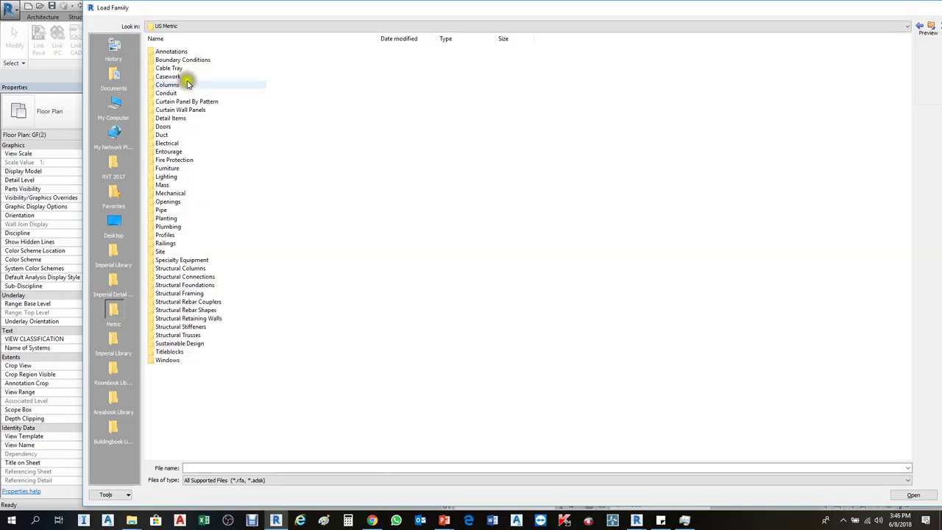
{"action": "left_click", "coordinate": [173, 125]}
{"action": "key", "text": "p"}
{"action": "left_click", "coordinate": [169, 213]}
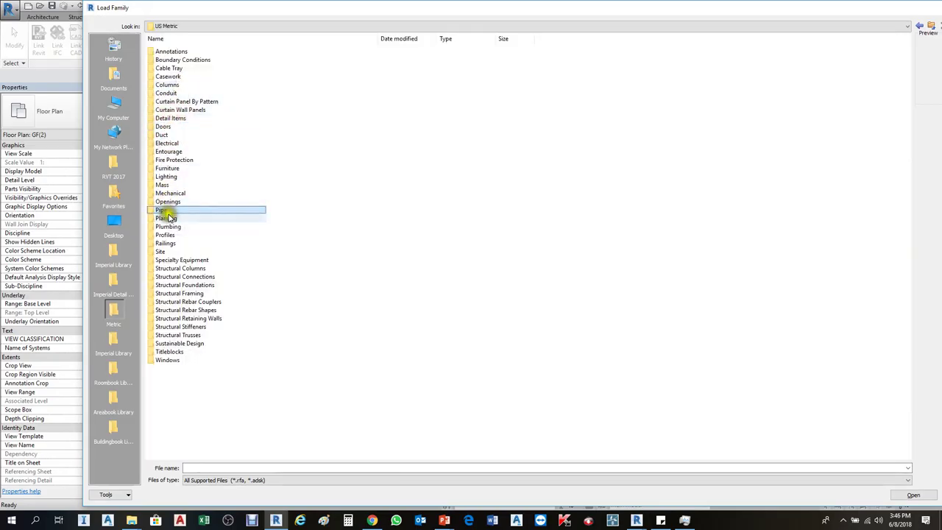
{"action": "double_click", "coordinate": [170, 212]}
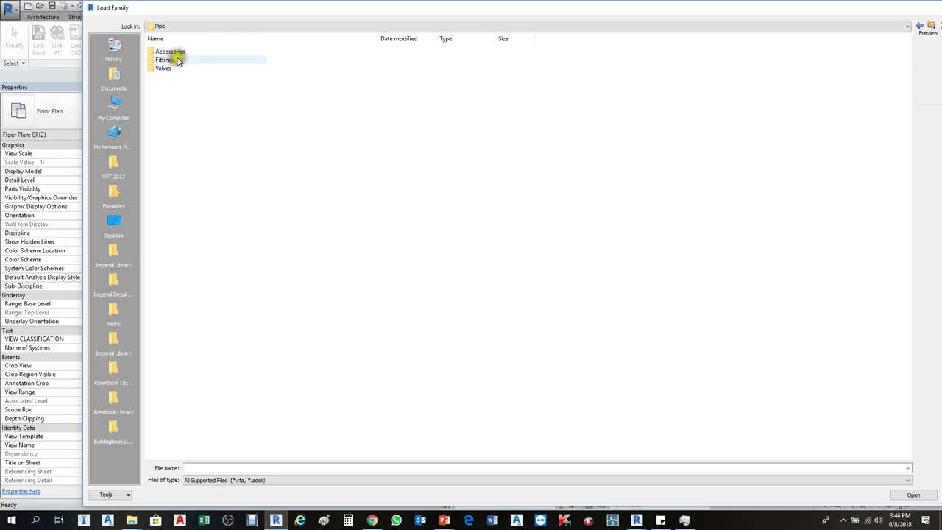
{"action": "key", "text": "BackSpace"}
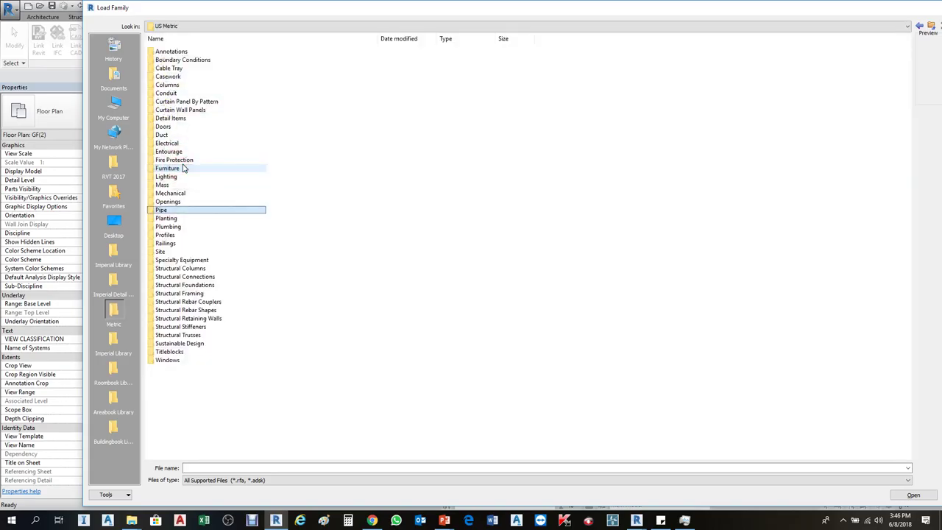
Load the M_Lavatory - Wall Mounted family from the library's Plumbing > MEP > Fixtures > Lavatories folder.
{"action": "double_click", "coordinate": [177, 229]}
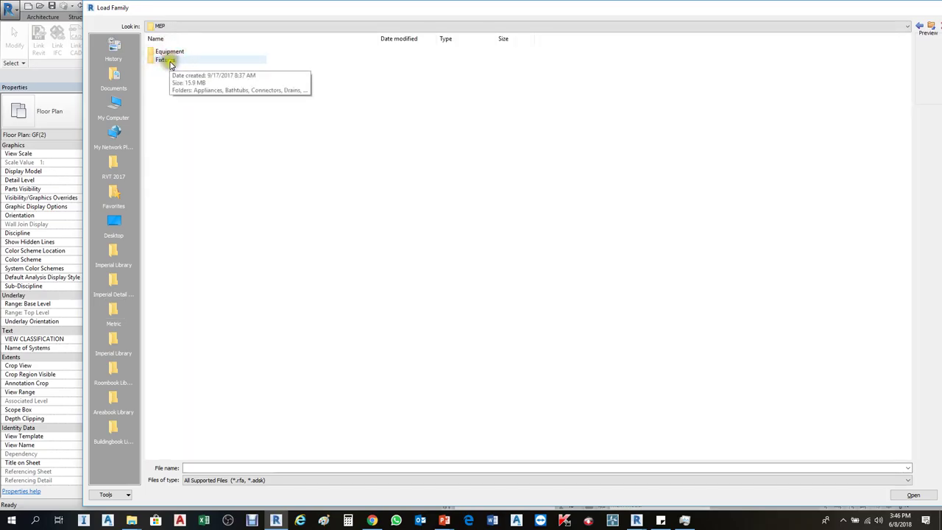
{"action": "double_click", "coordinate": [169, 61]}
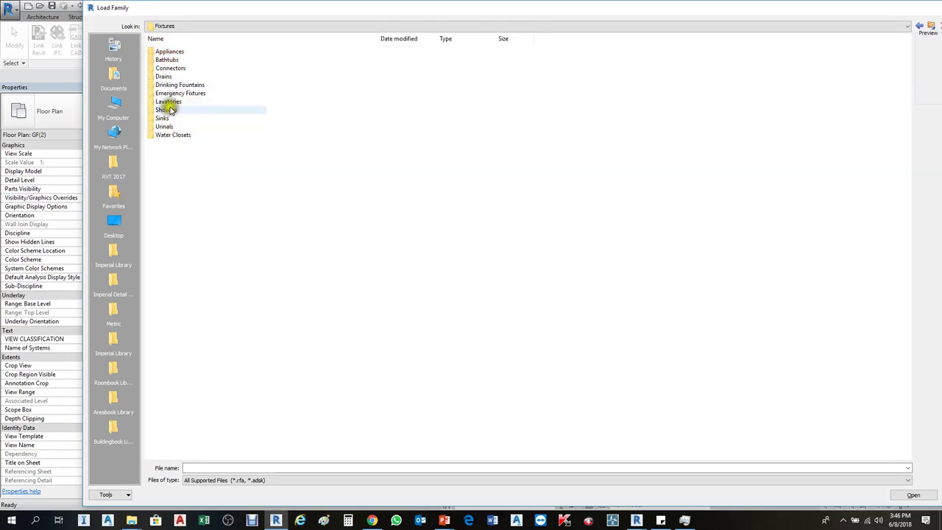
{"action": "double_click", "coordinate": [168, 101]}
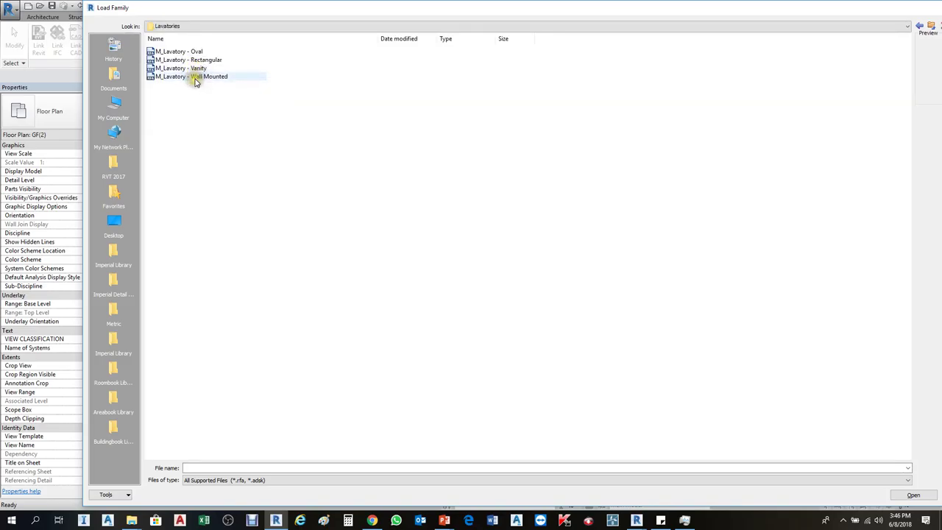
{"action": "left_click", "coordinate": [193, 77]}
{"action": "left_click", "coordinate": [911, 497]}
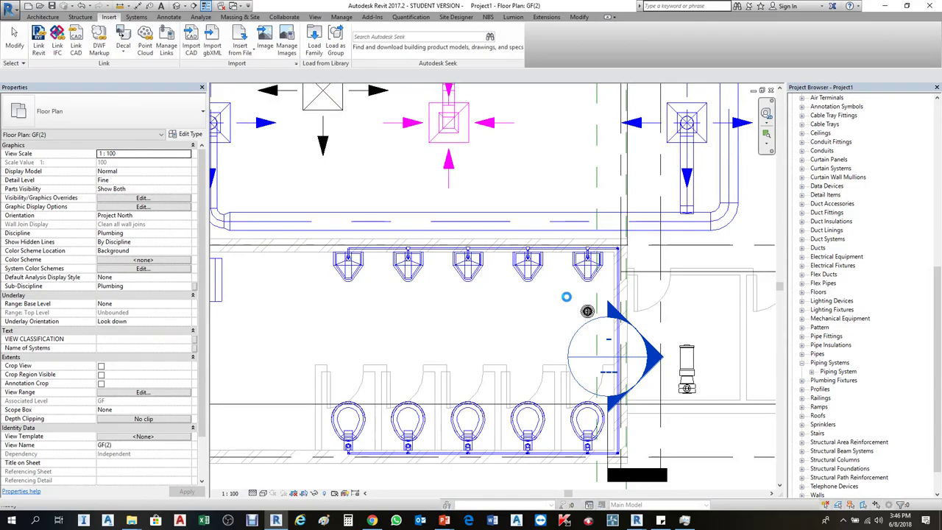
Select all five urinals and check the available replacement types for the wall-mounted lavatory, then clear the selection.
{"action": "left_click", "coordinate": [587, 285]}
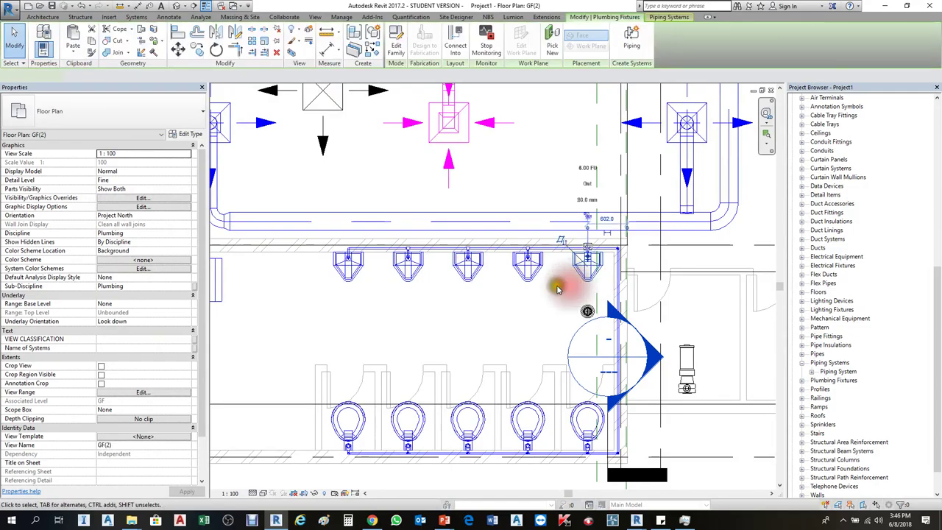
{"action": "left_click", "coordinate": [529, 271], "text": "ctrl"}
{"action": "left_click", "coordinate": [473, 273], "text": "ctrl"}
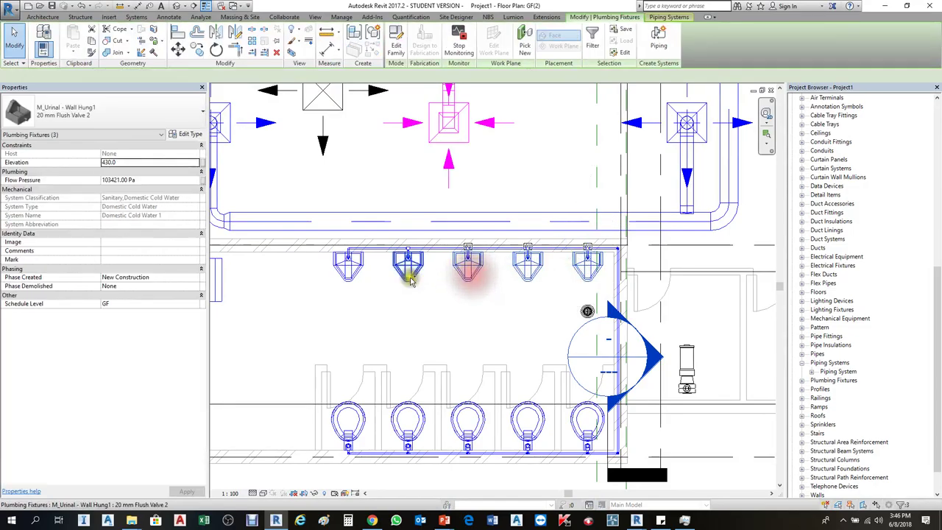
{"action": "left_click", "coordinate": [411, 268], "text": "ctrl"}
{"action": "left_click", "coordinate": [351, 267], "text": "ctrl"}
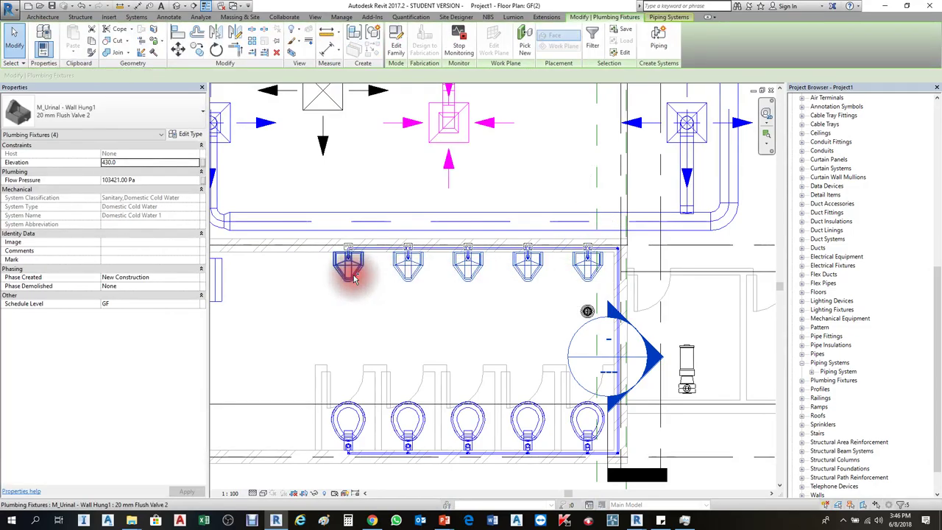
{"action": "left_click", "coordinate": [147, 111]}
{"action": "scroll", "coordinate": [127, 240], "scroll_direction": "up", "scroll_amount": 2}
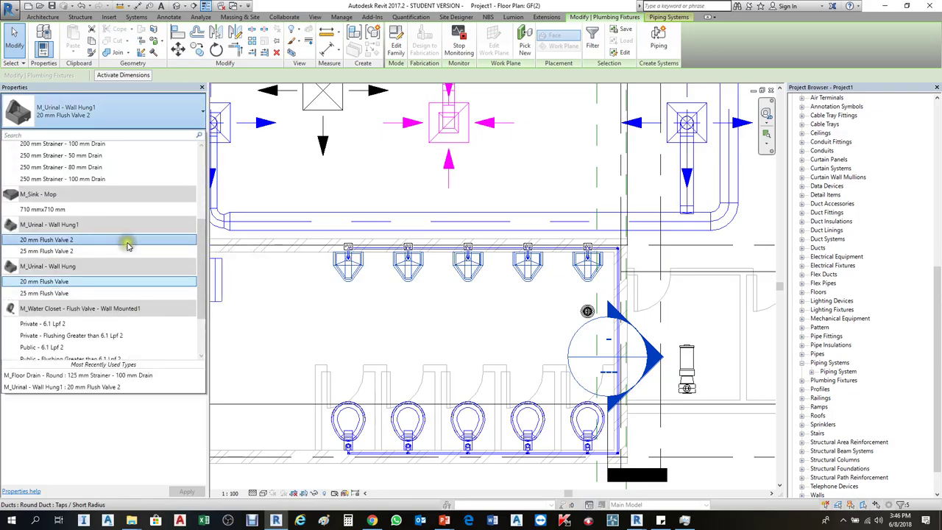
{"action": "scroll", "coordinate": [128, 243], "scroll_direction": "up", "scroll_amount": 6}
{"action": "scroll", "coordinate": [127, 247], "scroll_direction": "down", "scroll_amount": 5}
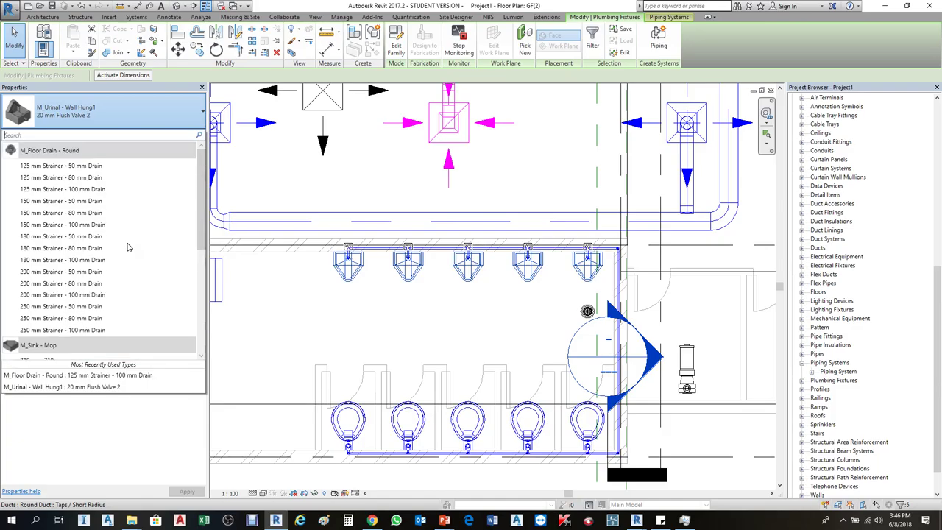
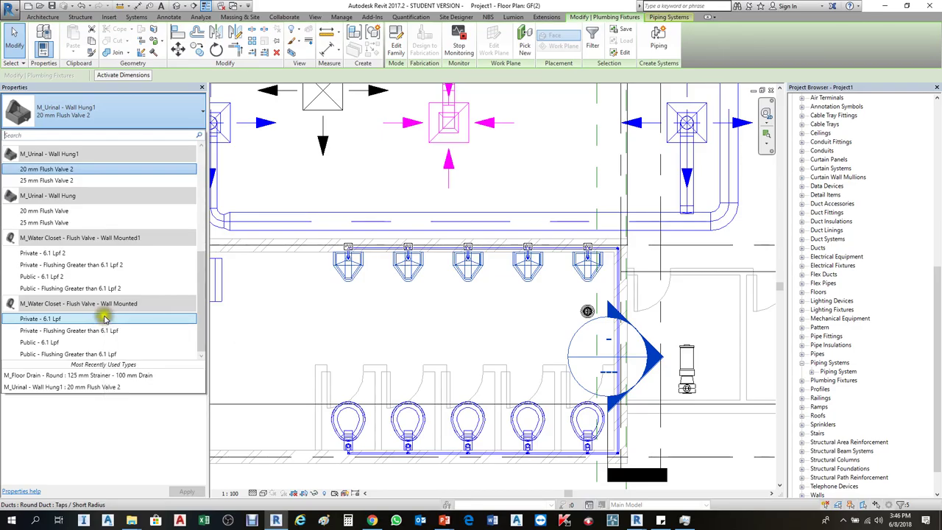
{"action": "left_click", "coordinate": [383, 173]}
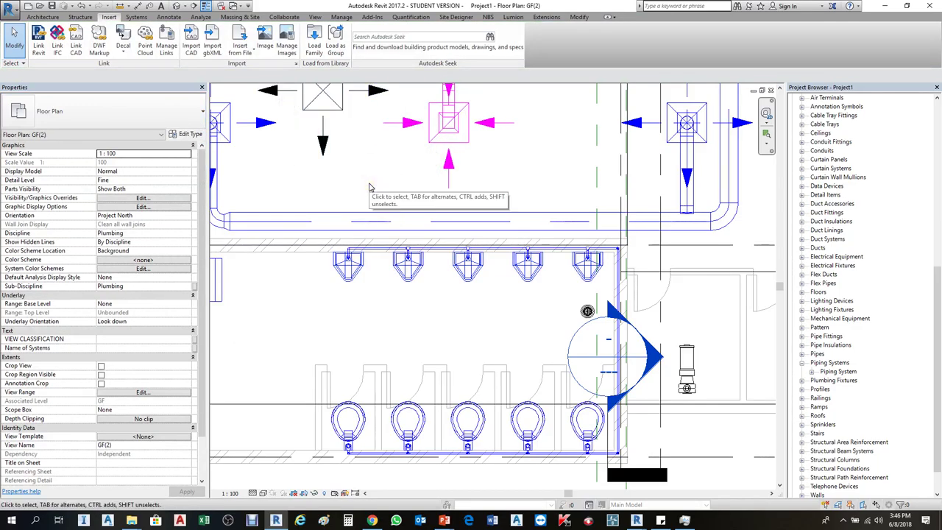
Place one M_Lavatory - Wall Mounted, 485 mmx355 mm - Private, on the far face of the urinal wall, beyond the end of the urinal row.
{"action": "left_click", "coordinate": [144, 17]}
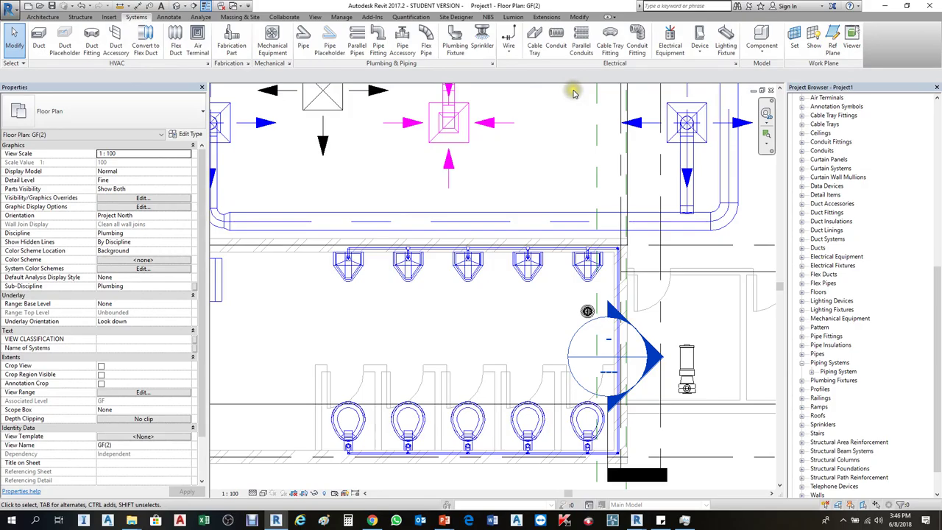
{"action": "left_click", "coordinate": [458, 42]}
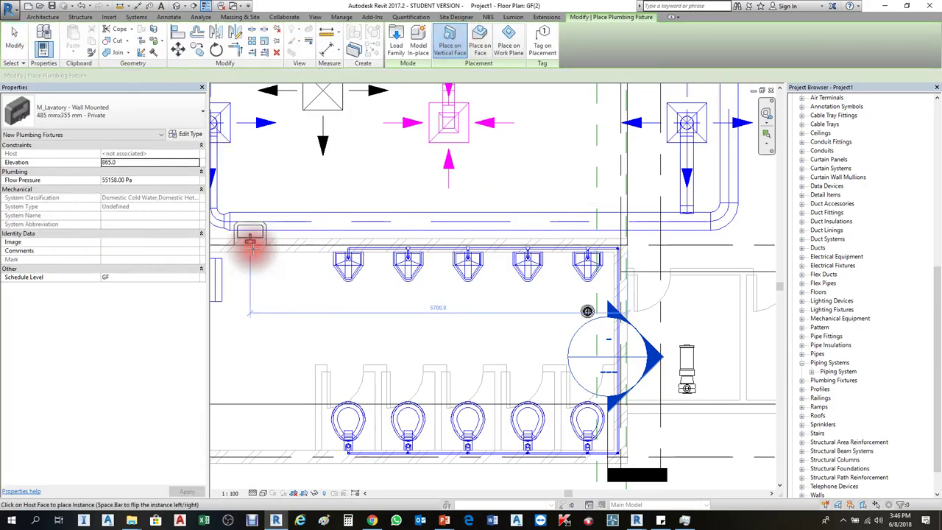
{"action": "key", "text": "Escape"}
Reselect the five urinals and look through the complete list of fixture types from floor drains to water closets.
{"action": "left_click", "coordinate": [346, 273]}
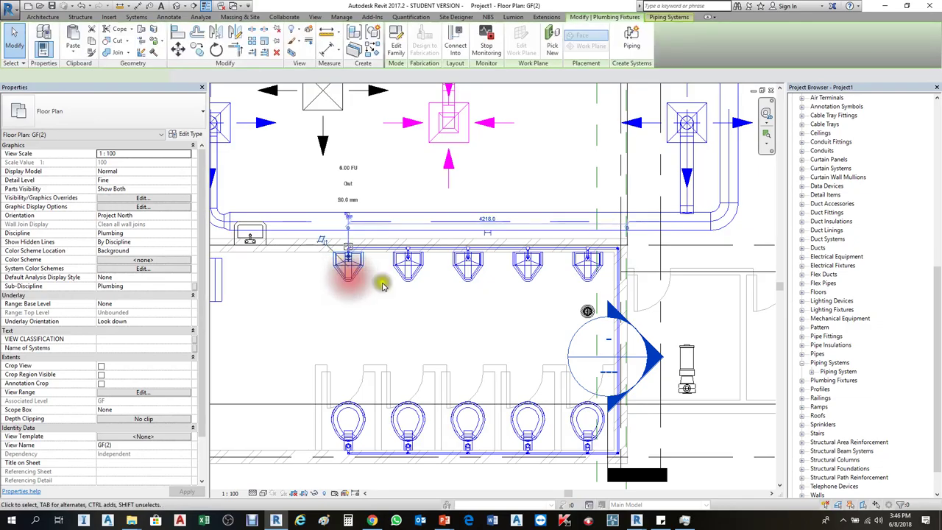
{"action": "left_click", "coordinate": [414, 282], "text": "ctrl"}
{"action": "left_click", "coordinate": [466, 271], "text": "ctrl"}
{"action": "left_click", "coordinate": [520, 276], "text": "ctrl"}
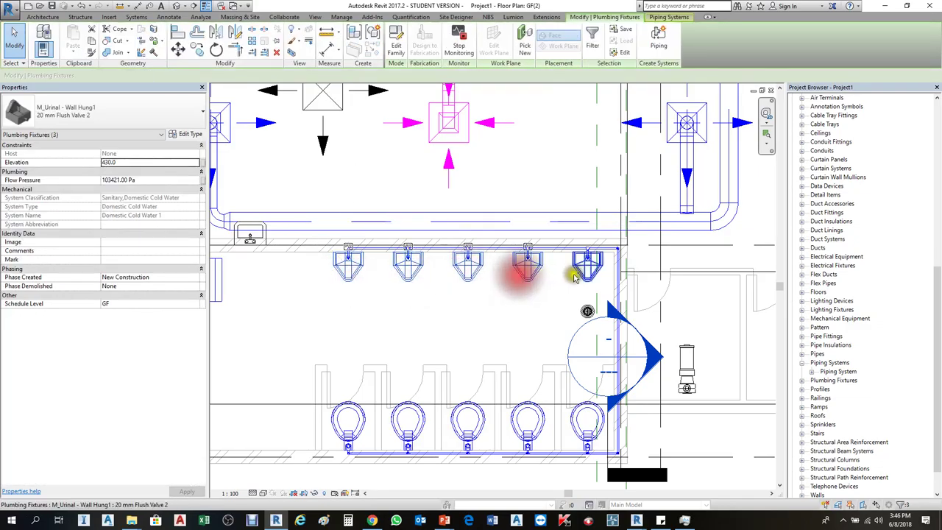
{"action": "left_click", "coordinate": [578, 276], "text": "ctrl"}
{"action": "left_click", "coordinate": [84, 103]}
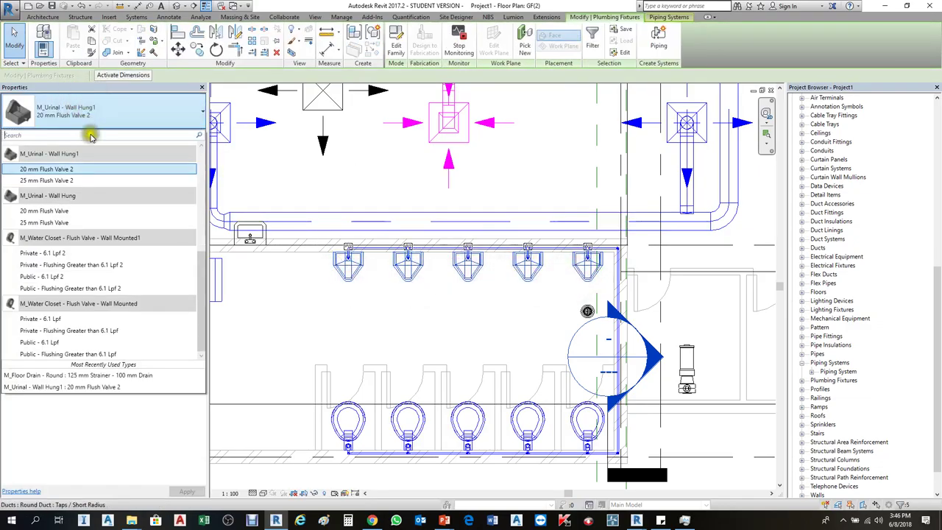
{"action": "scroll", "coordinate": [105, 243], "scroll_direction": "up", "scroll_amount": 4}
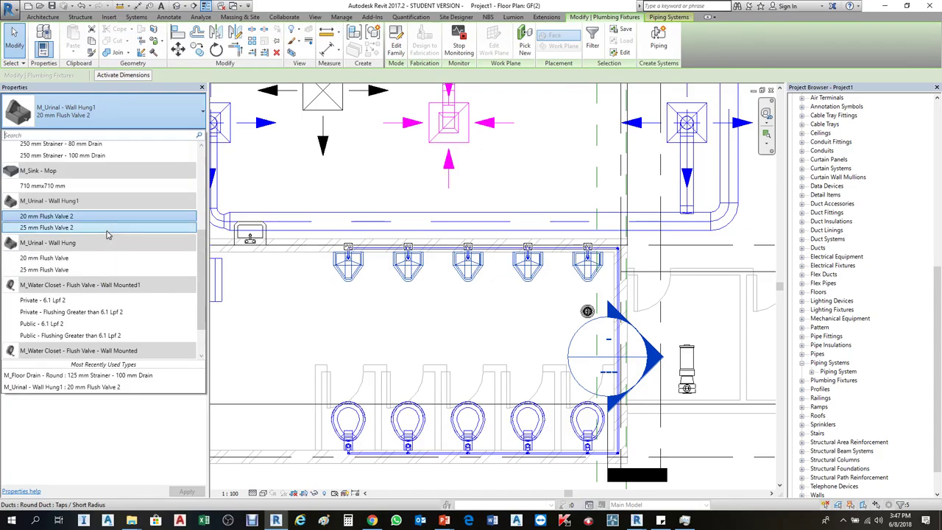
{"action": "scroll", "coordinate": [106, 234], "scroll_direction": "up", "scroll_amount": 1}
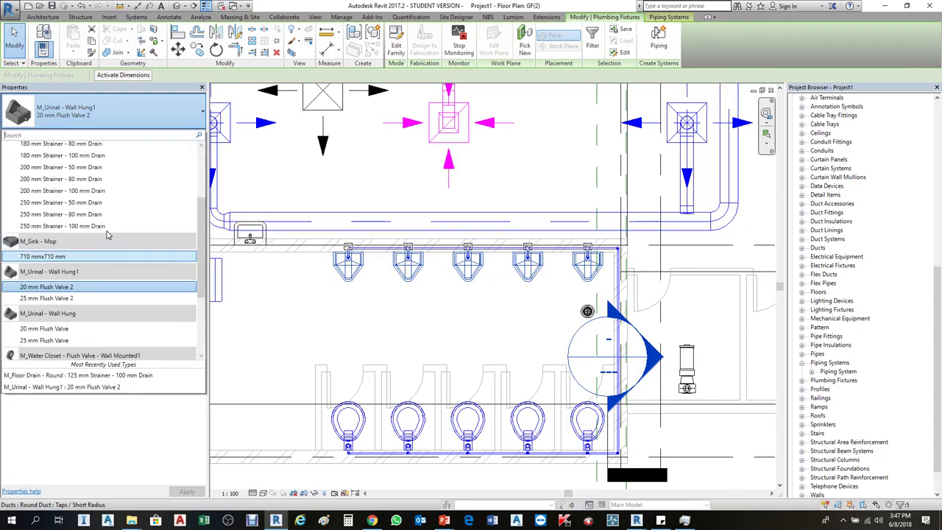
{"action": "scroll", "coordinate": [107, 234], "scroll_direction": "up", "scroll_amount": 4}
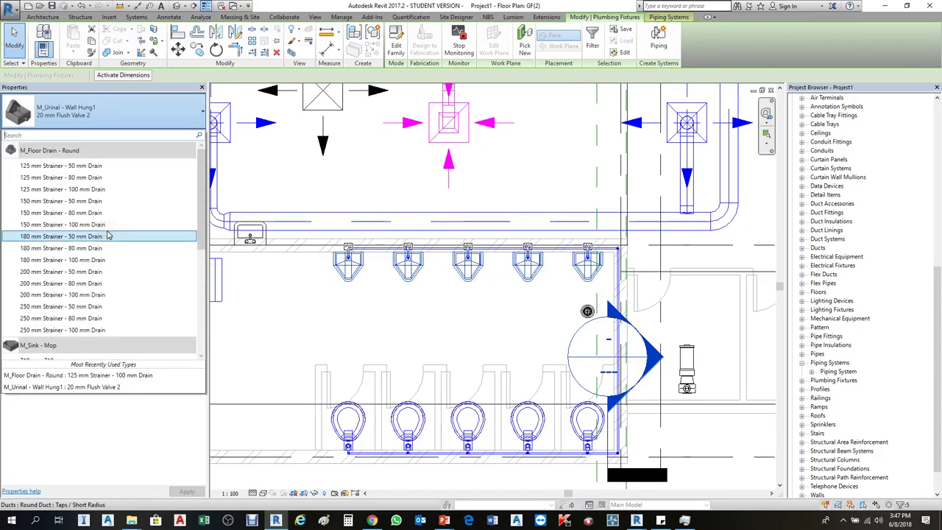
{"action": "scroll", "coordinate": [107, 234], "scroll_direction": "down", "scroll_amount": 10}
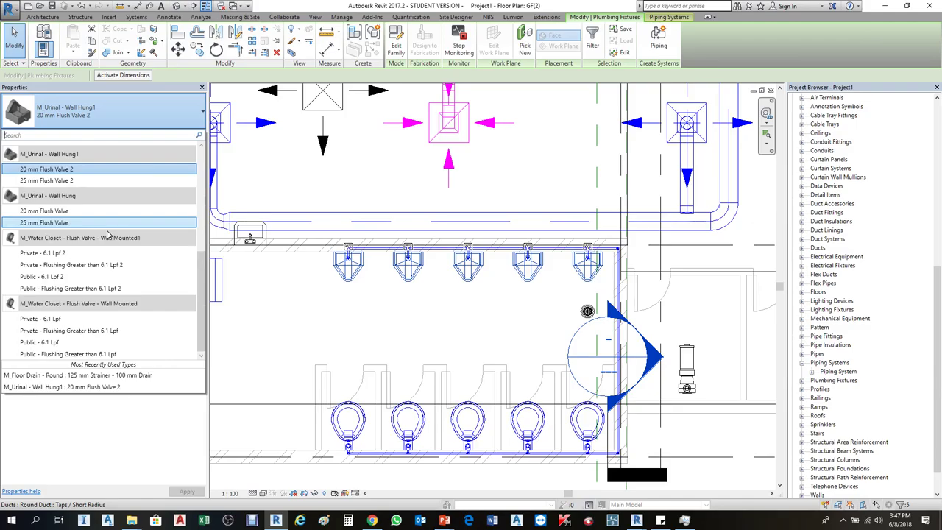
{"action": "left_click", "coordinate": [370, 280]}
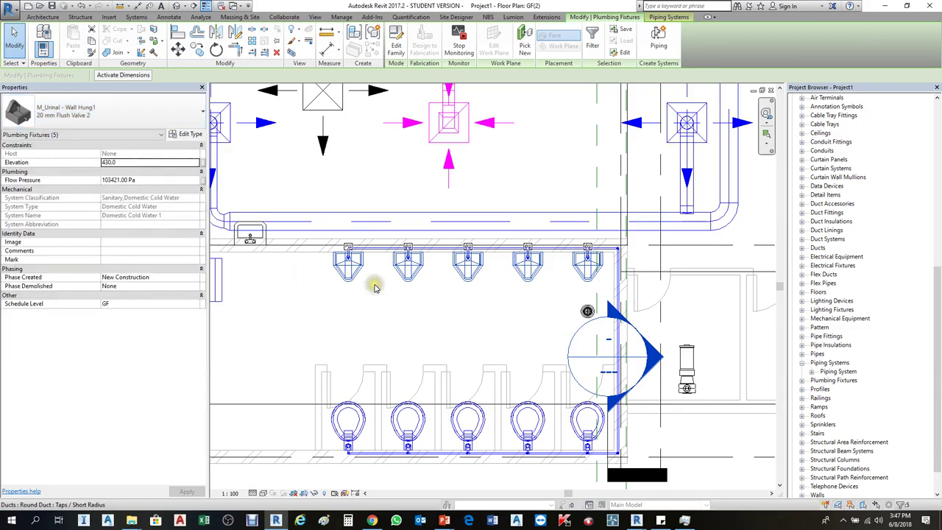
Delete all five wall-hung urinals, keeping their cold water piping.
{"action": "left_click", "coordinate": [589, 280]}
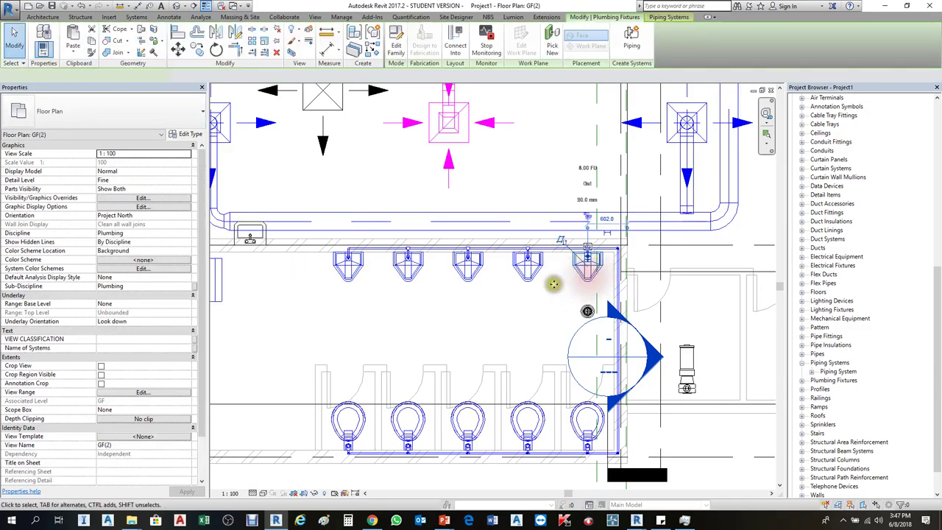
{"action": "left_click", "coordinate": [529, 271], "text": "ctrl"}
{"action": "left_click", "coordinate": [469, 274], "text": "ctrl"}
{"action": "left_click", "coordinate": [410, 278], "text": "ctrl"}
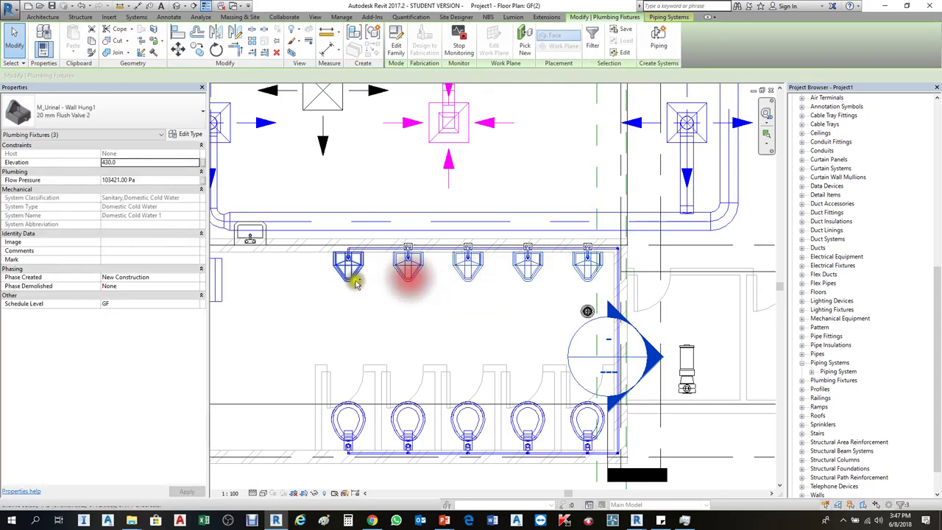
{"action": "left_click", "coordinate": [348, 269], "text": "ctrl"}
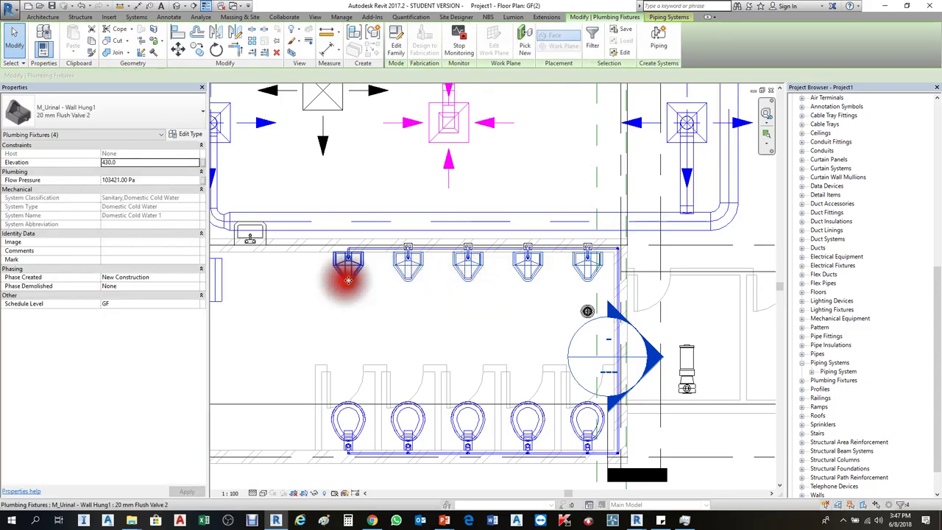
{"action": "key", "text": "Delete"}
{"action": "left_click", "coordinate": [460, 322]}
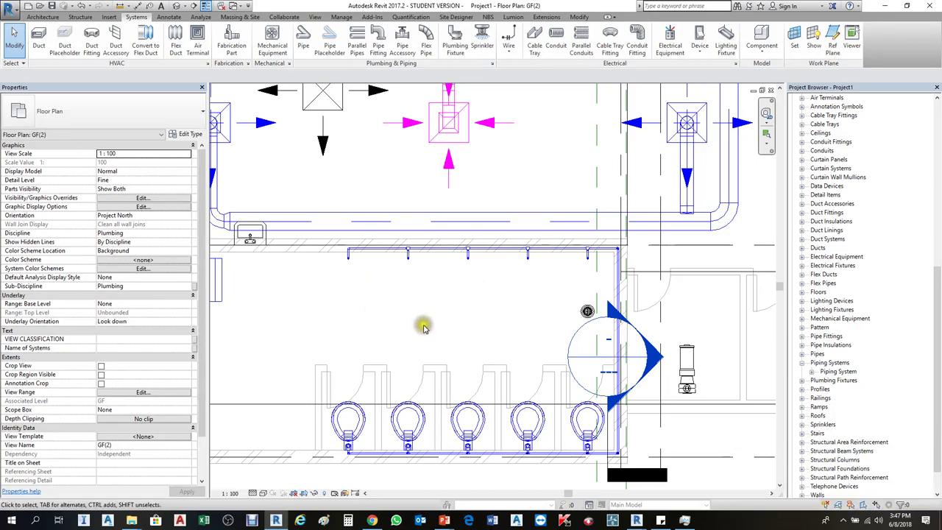
Place a 485 mmx355 mm - Private wall-mounted lavatory on the restroom wall, at the cold water branch nearest the corner.
{"action": "left_click", "coordinate": [457, 45]}
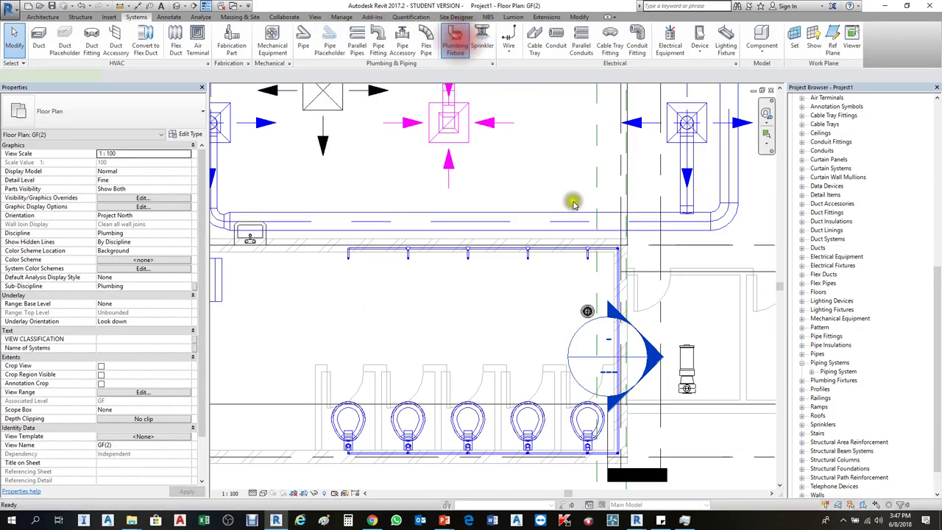
{"action": "left_click", "coordinate": [580, 255]}
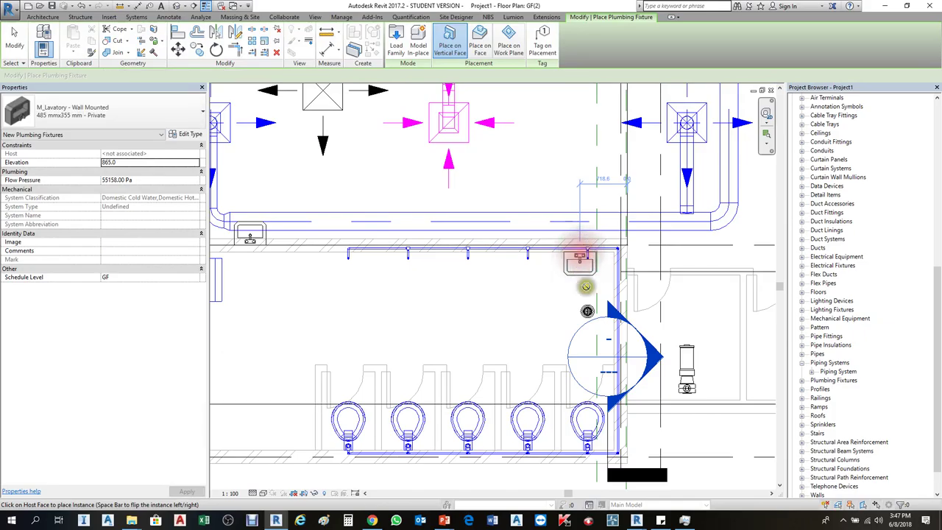
{"action": "key", "text": "Escape"}
{"action": "scroll", "coordinate": [592, 318], "scroll_direction": "up", "scroll_amount": 1}
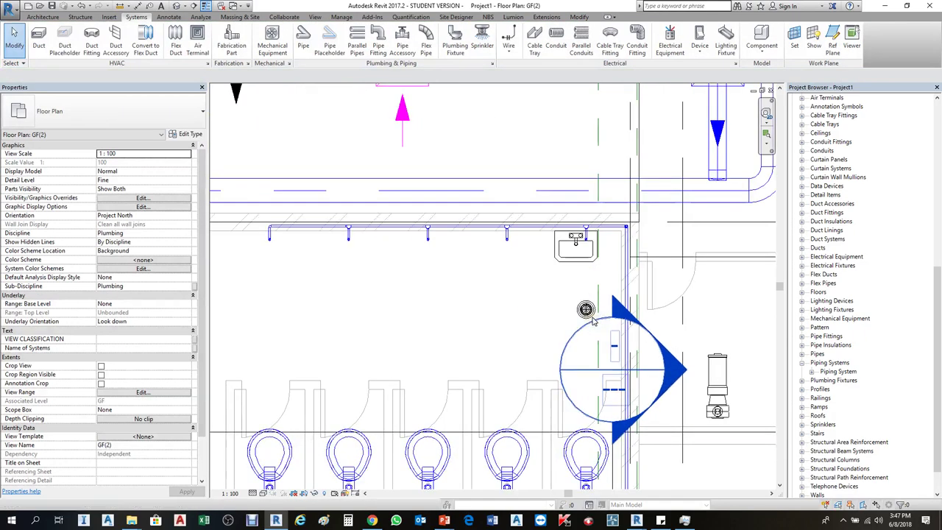
Align the new lavatory's centre with the centreline of the water closet opposite it.
{"action": "key", "text": "a"}
{"action": "key", "text": "l"}
{"action": "left_click", "coordinate": [579, 452]}
{"action": "scroll", "coordinate": [561, 298], "scroll_direction": "up", "scroll_amount": 1}
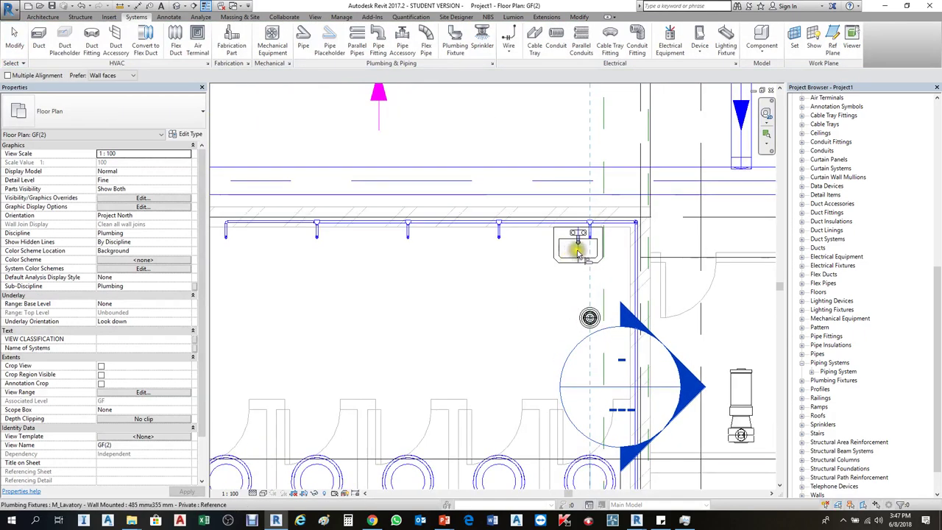
{"action": "left_click", "coordinate": [579, 253]}
{"action": "scroll", "coordinate": [600, 221], "scroll_direction": "up", "scroll_amount": 3}
{"action": "key", "text": "Escape"}
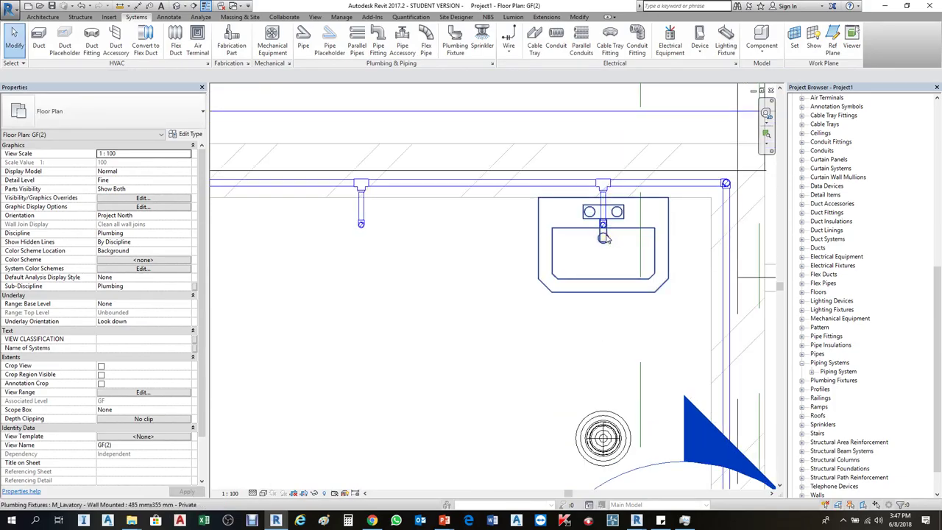
Select all five cold water branches along the restroom wall and nudge them towards the corner wall, in line with the lavatory's tap nearest that corner.
{"action": "left_click", "coordinate": [614, 221]}
{"action": "scroll", "coordinate": [587, 163], "scroll_direction": "up", "scroll_amount": 2}
{"action": "left_click_drag", "start_coordinate": [537, 107], "coordinate": [641, 306]}
{"action": "scroll", "coordinate": [658, 273], "scroll_direction": "down", "scroll_amount": 2}
{"action": "scroll", "coordinate": [462, 296], "scroll_direction": "down", "scroll_amount": 1}
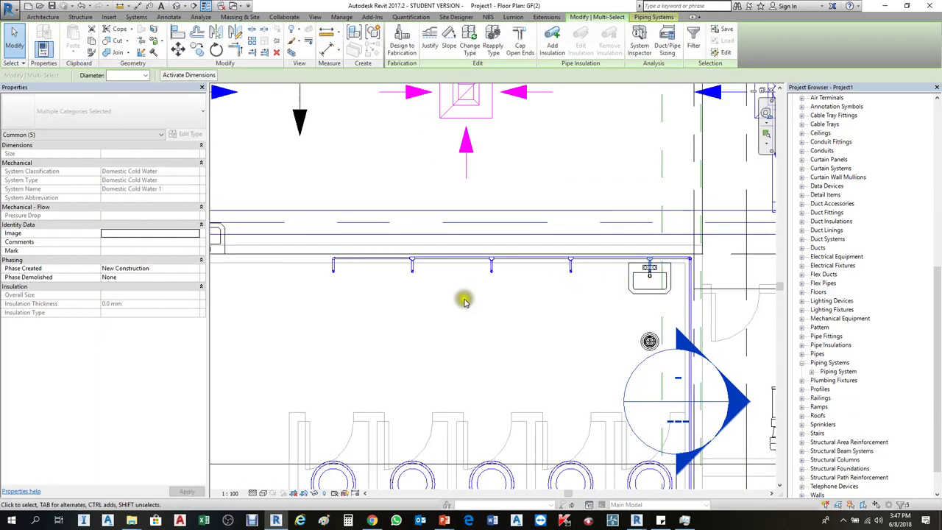
{"action": "scroll", "coordinate": [417, 299], "scroll_direction": "up", "scroll_amount": 1}
{"action": "scroll", "coordinate": [417, 300], "scroll_direction": "up", "scroll_amount": 1}
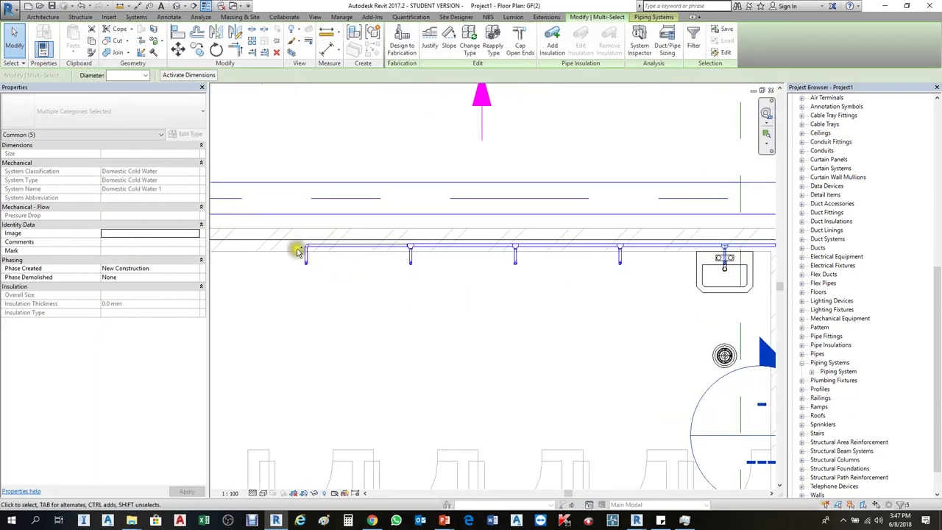
{"action": "scroll", "coordinate": [317, 262], "scroll_direction": "up", "scroll_amount": 2}
{"action": "scroll", "coordinate": [398, 278], "scroll_direction": "down", "scroll_amount": 1}
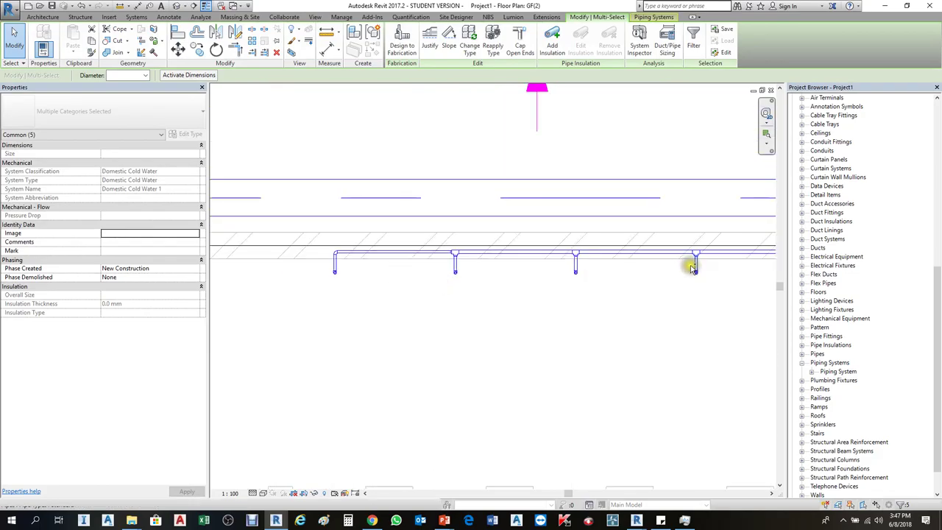
{"action": "left_click_drag", "start_coordinate": [723, 272], "coordinate": [302, 327]}
{"action": "scroll", "coordinate": [313, 324], "scroll_direction": "down", "scroll_amount": 3}
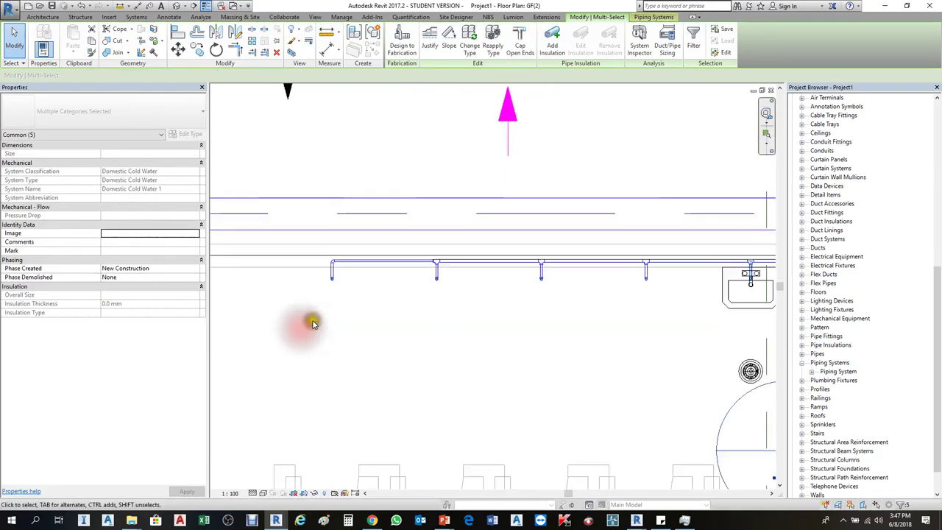
{"action": "scroll", "coordinate": [585, 287], "scroll_direction": "up", "scroll_amount": 4}
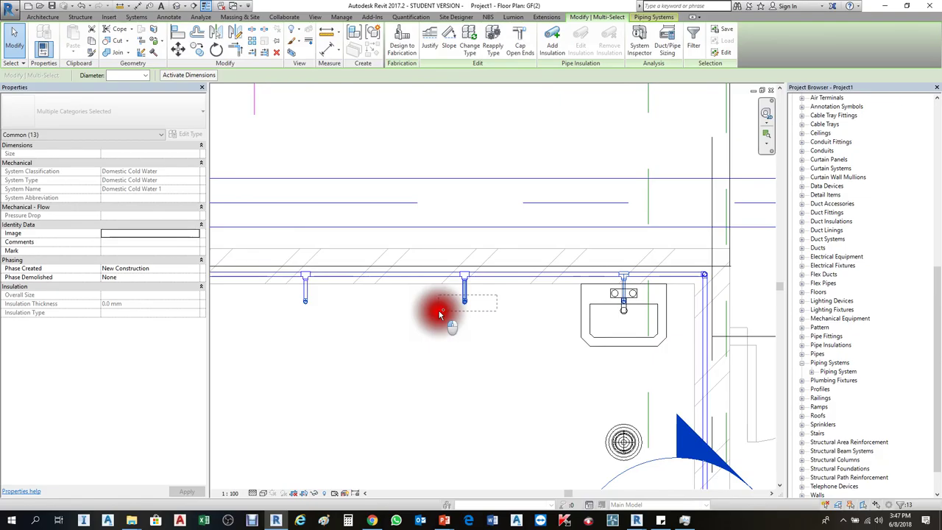
{"action": "left_click_drag", "start_coordinate": [336, 293], "coordinate": [266, 318], "text": "ctrl"}
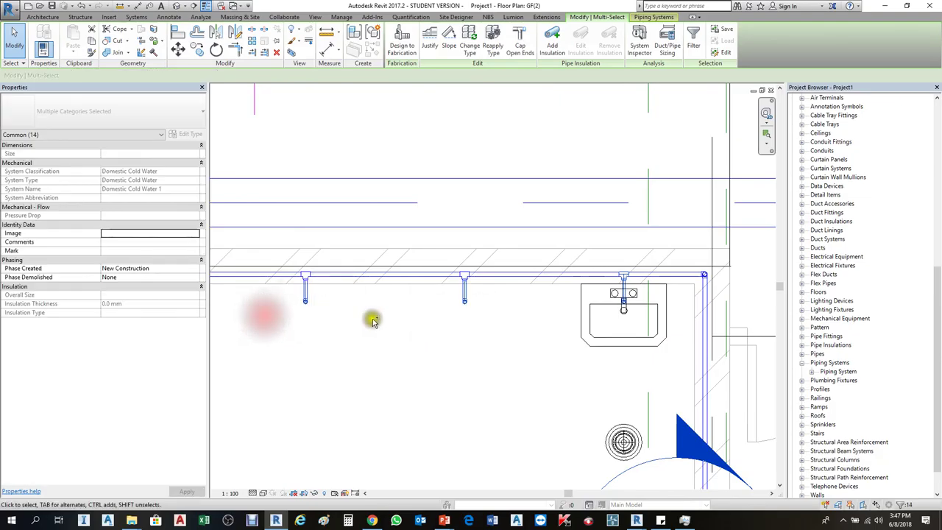
{"action": "left_click", "coordinate": [646, 300], "text": "ctrl"}
{"action": "scroll", "coordinate": [644, 302], "scroll_direction": "up", "scroll_amount": 2}
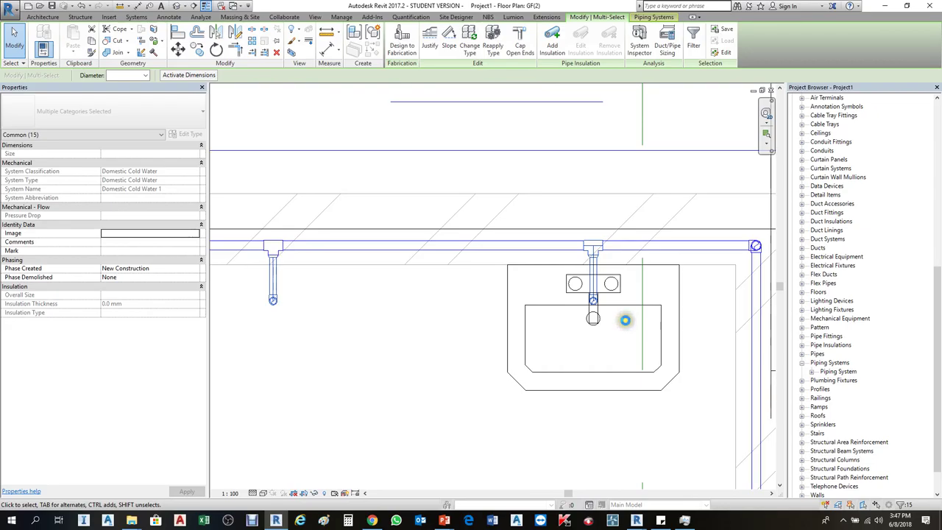
{"action": "key", "text": "Right"}
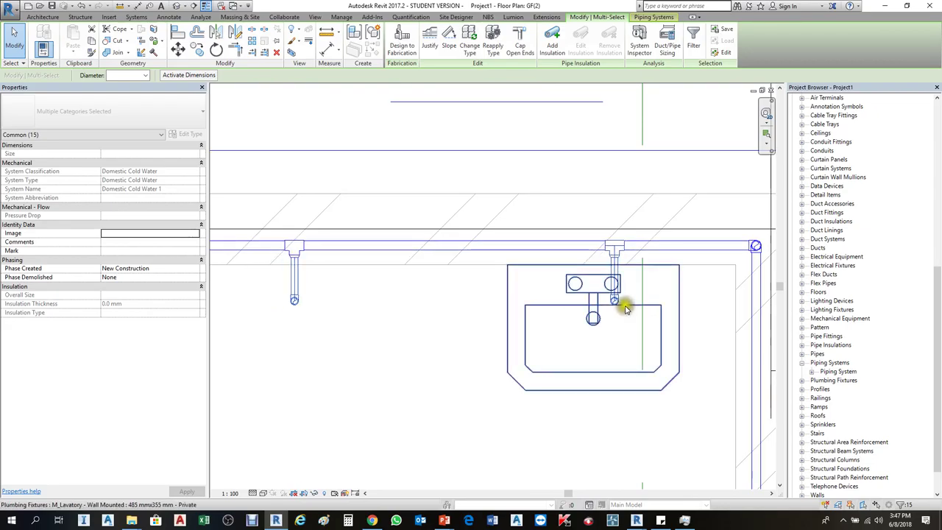
{"action": "key", "text": "Left"}
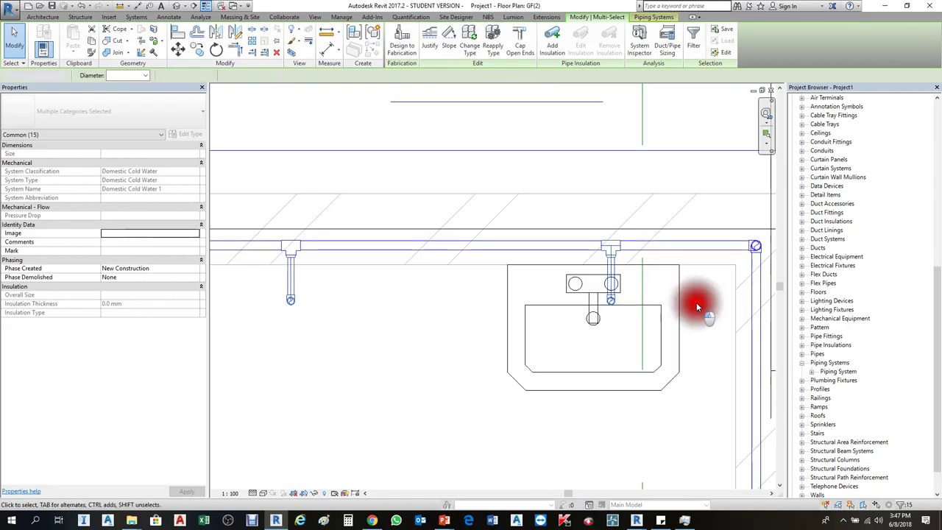
{"action": "left_click", "coordinate": [696, 302]}
{"action": "scroll", "coordinate": [696, 303], "scroll_direction": "down", "scroll_amount": 2}
Copy the corner lavatory one stall spacing along the wall, opposite the second water closet.
{"action": "left_click", "coordinate": [623, 295]}
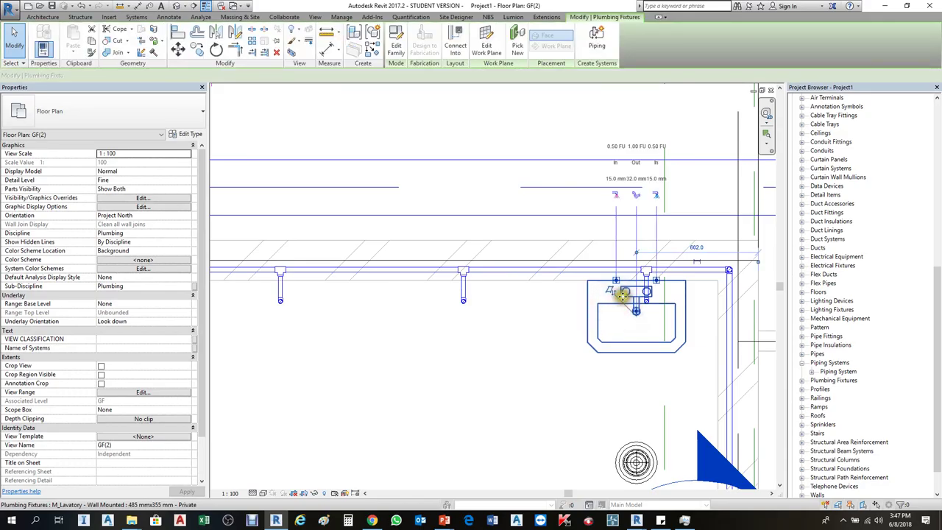
{"action": "key", "text": "Escape"}
{"action": "scroll", "coordinate": [651, 291], "scroll_direction": "down", "scroll_amount": 2}
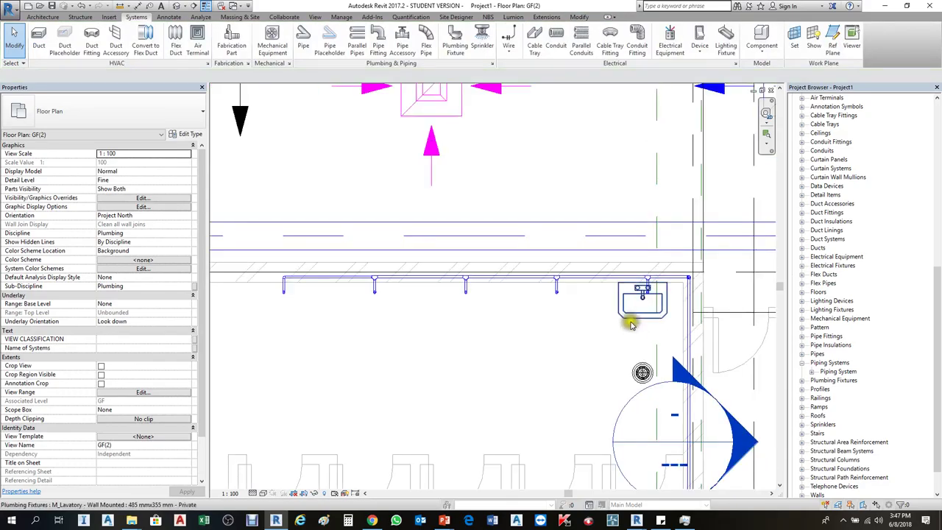
{"action": "left_click", "coordinate": [630, 324]}
{"action": "left_click", "coordinate": [198, 53]}
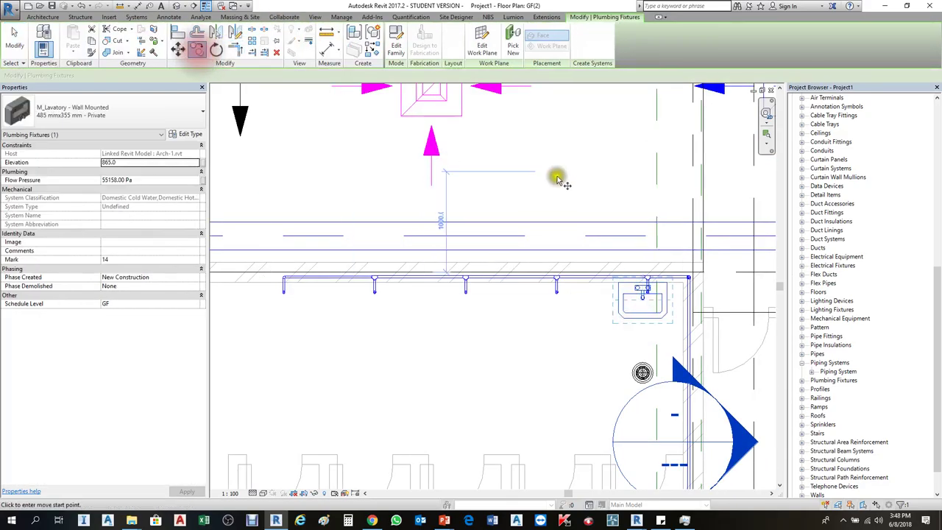
{"action": "scroll", "coordinate": [561, 180], "scroll_direction": "down", "scroll_amount": 2}
{"action": "scroll", "coordinate": [587, 399], "scroll_direction": "up", "scroll_amount": 2}
{"action": "left_click", "coordinate": [587, 400]}
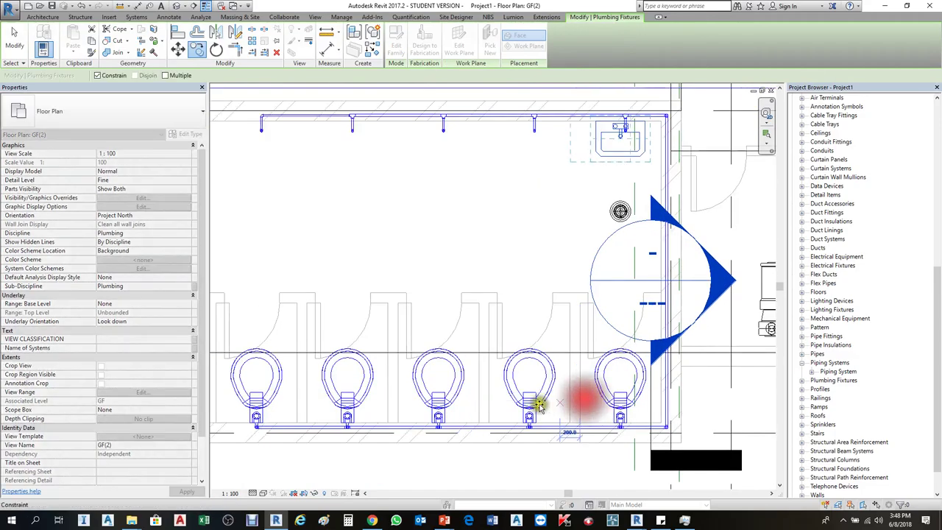
{"action": "left_click", "coordinate": [492, 405]}
{"action": "left_click", "coordinate": [410, 411]}
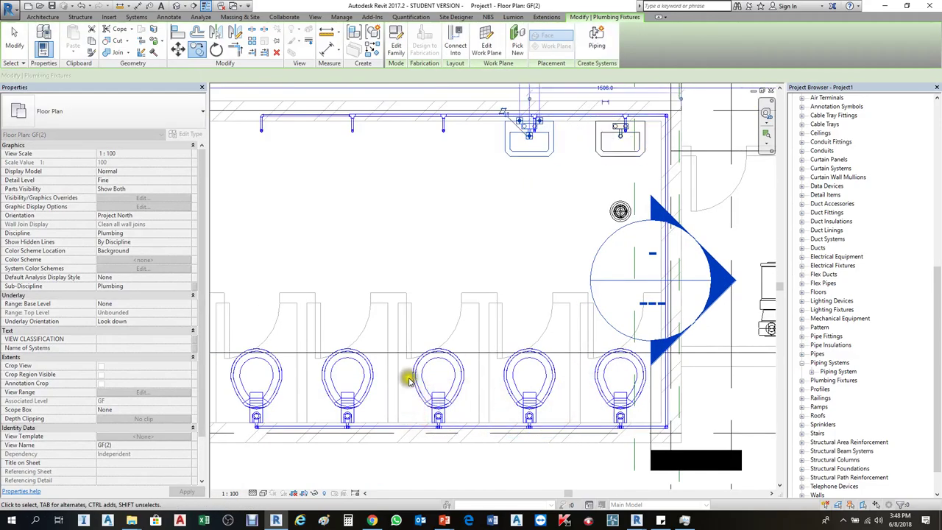
Copy the second lavatory three times with Multiple enabled, one stall spacing apart, opposite the remaining water closets.
{"action": "left_click", "coordinate": [198, 48]}
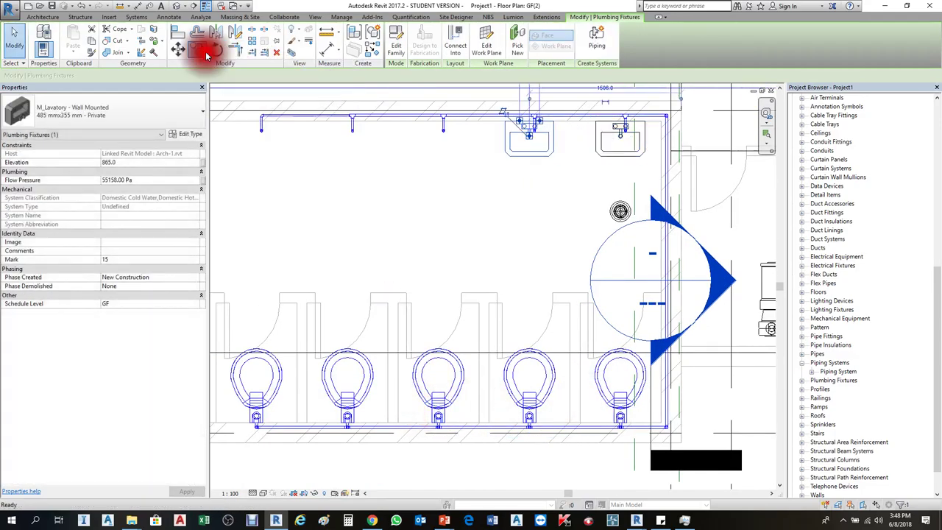
{"action": "left_click", "coordinate": [164, 76]}
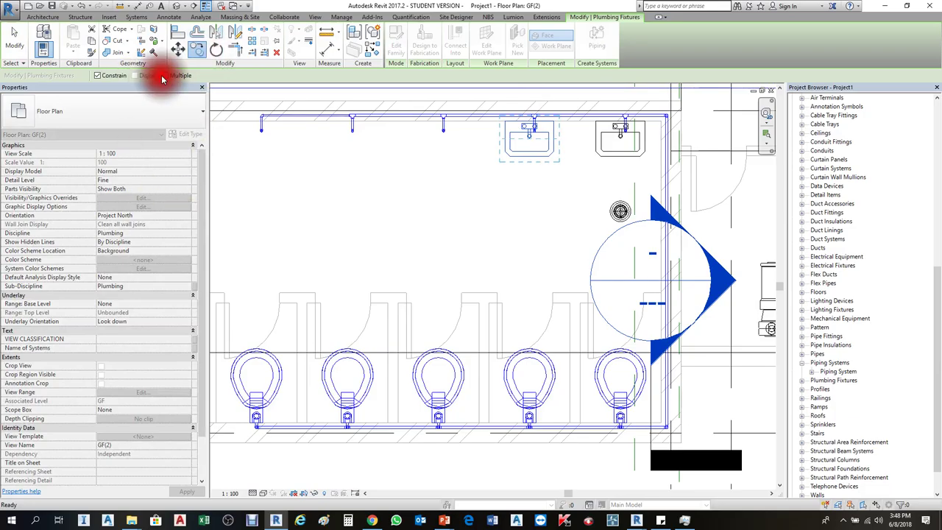
{"action": "scroll", "coordinate": [631, 240], "scroll_direction": "down", "scroll_amount": 1}
{"action": "scroll", "coordinate": [631, 240], "scroll_direction": "down", "scroll_amount": 1}
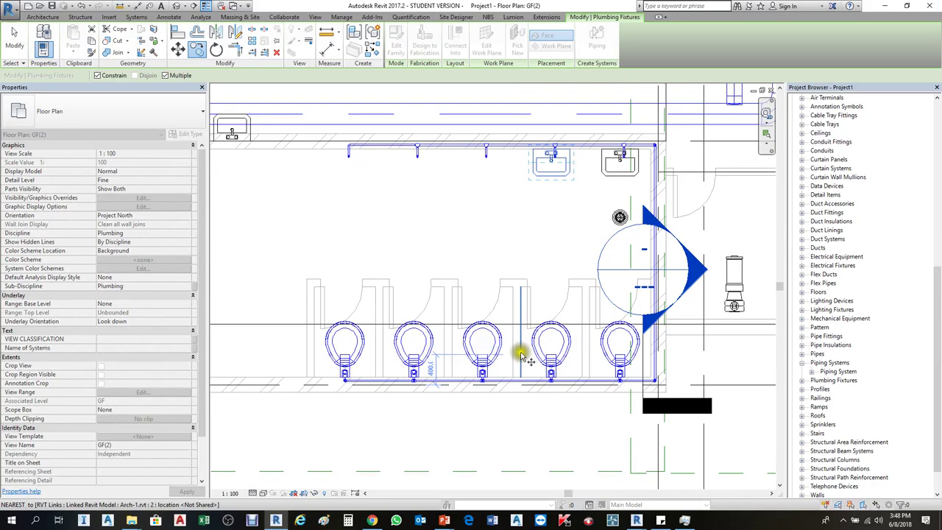
{"action": "left_click", "coordinate": [457, 347]}
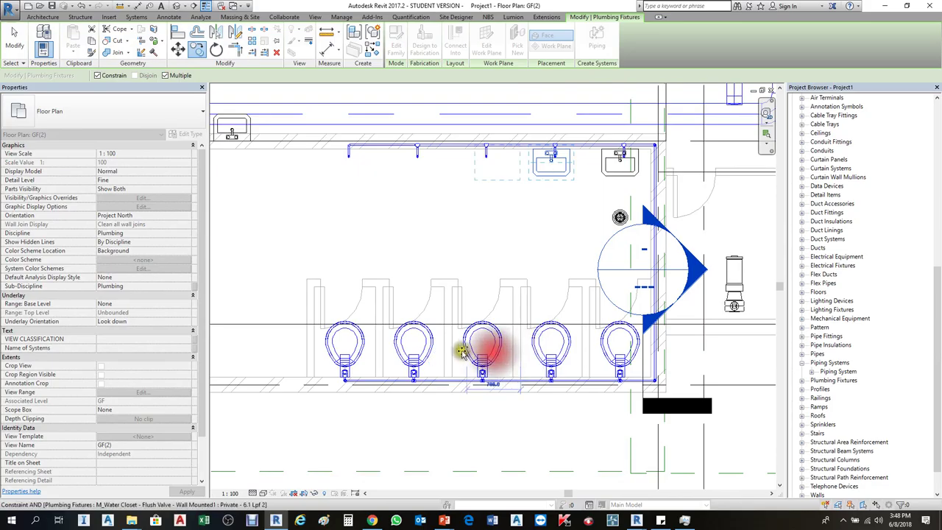
{"action": "left_click", "coordinate": [384, 352]}
{"action": "left_click", "coordinate": [316, 357]}
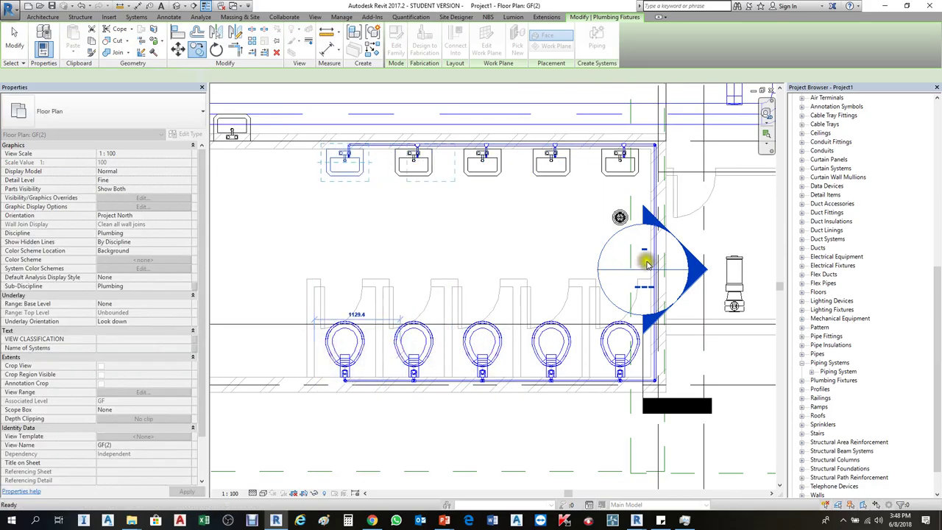
{"action": "key", "text": "Escape"}
Flip the Section 8 line to face the lavatory wall and move it to just in front of the lavatories.
{"action": "scroll", "coordinate": [646, 263], "scroll_direction": "down", "scroll_amount": 3}
{"action": "left_click", "coordinate": [464, 297]}
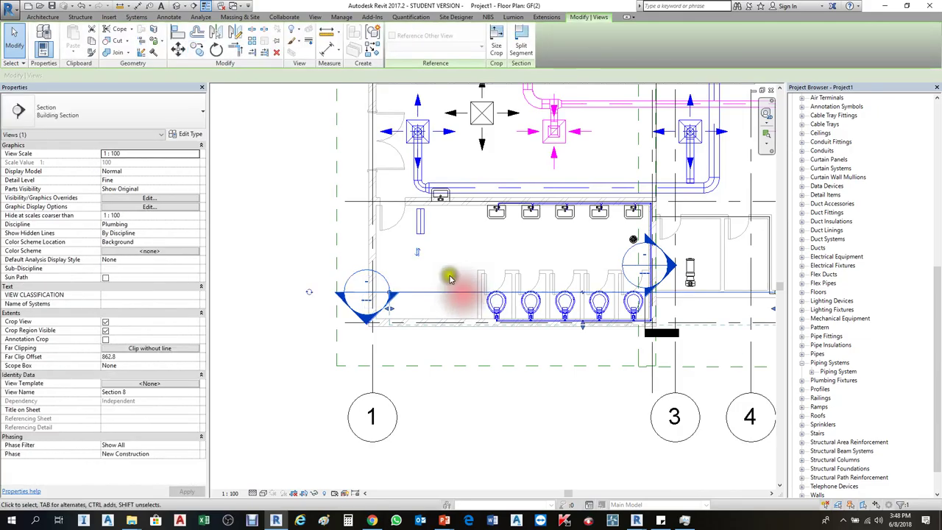
{"action": "left_click", "coordinate": [418, 252]}
{"action": "left_click_drag", "start_coordinate": [438, 295], "coordinate": [442, 228]}
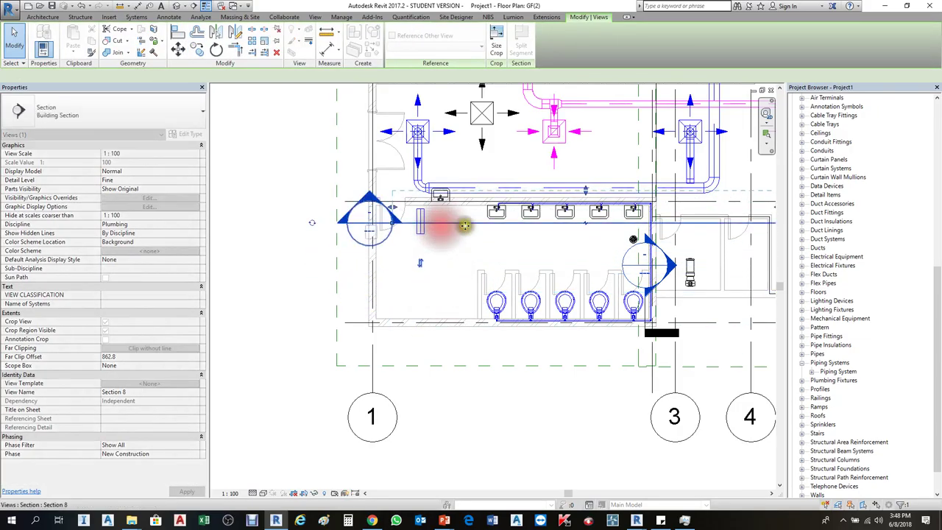
Open the Section 8 view and examine how the cold water branches meet the lavatories.
{"action": "scroll", "coordinate": [621, 155], "scroll_direction": "up", "scroll_amount": 2}
{"action": "left_click", "coordinate": [621, 157]}
{"action": "left_click", "coordinate": [447, 261]}
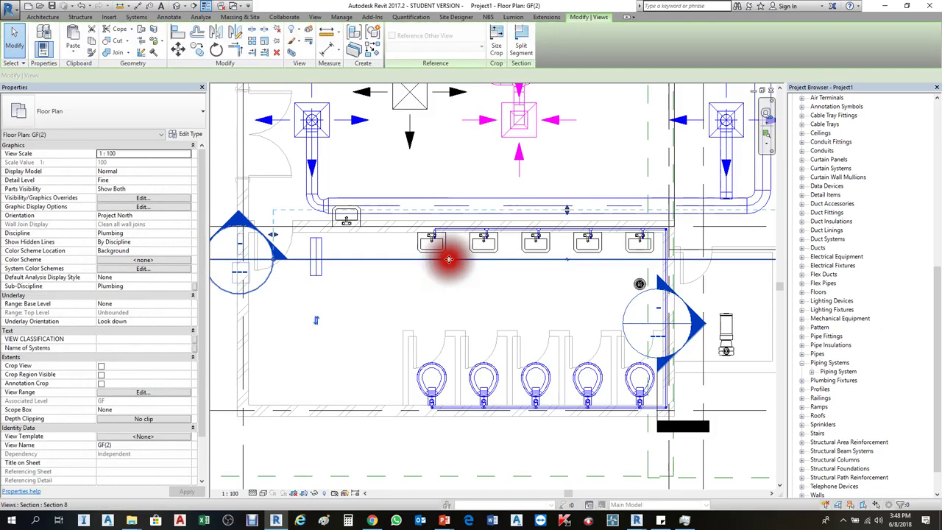
{"action": "right_click", "coordinate": [447, 261]}
{"action": "left_click", "coordinate": [495, 60]}
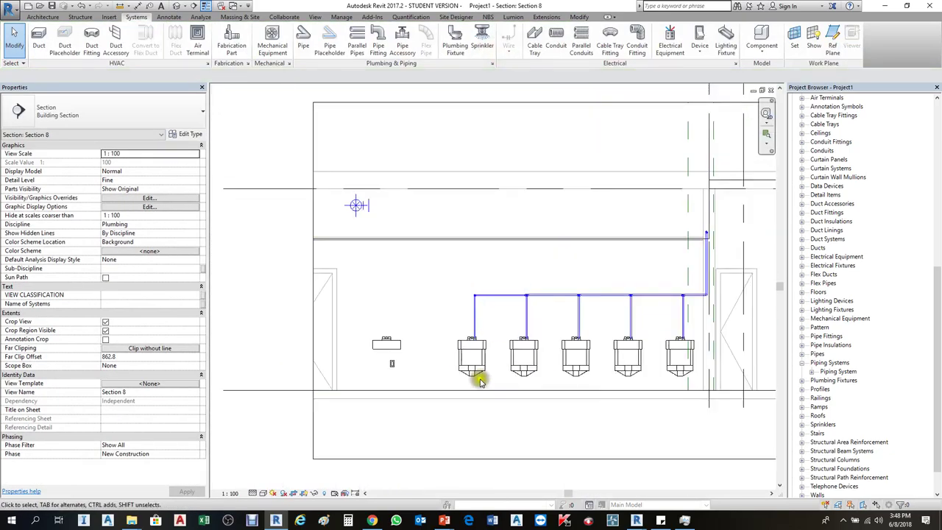
{"action": "scroll", "coordinate": [486, 365], "scroll_direction": "up", "scroll_amount": 4}
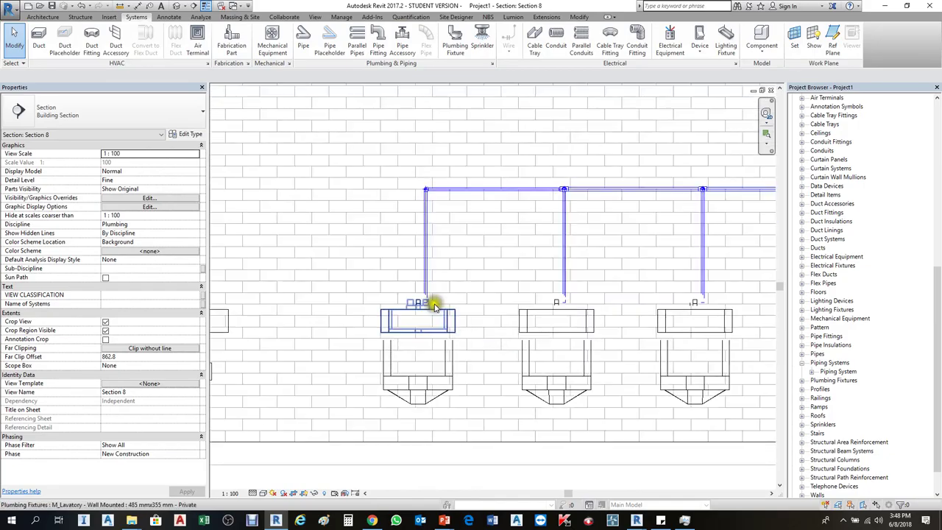
{"action": "scroll", "coordinate": [427, 301], "scroll_direction": "up", "scroll_amount": 2}
{"action": "scroll", "coordinate": [353, 283], "scroll_direction": "down", "scroll_amount": 5}
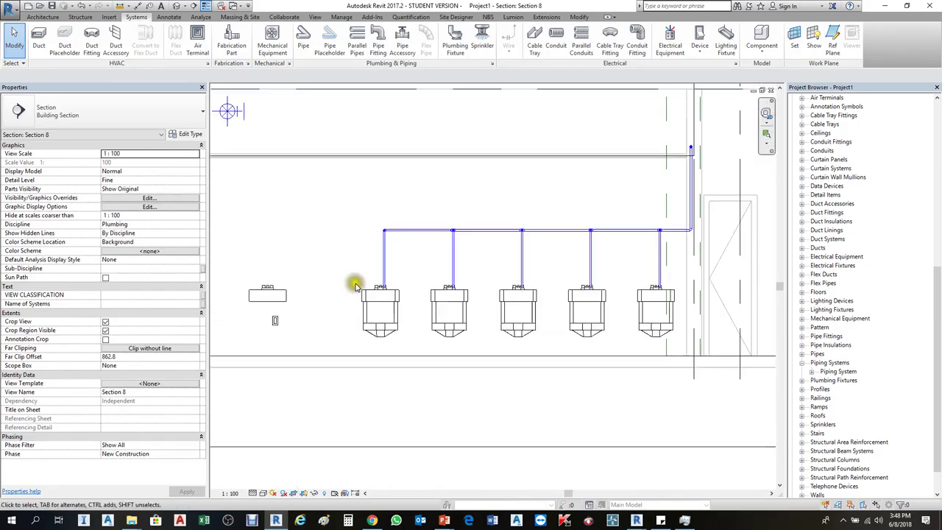
{"action": "scroll", "coordinate": [372, 309], "scroll_direction": "up", "scroll_amount": 1}
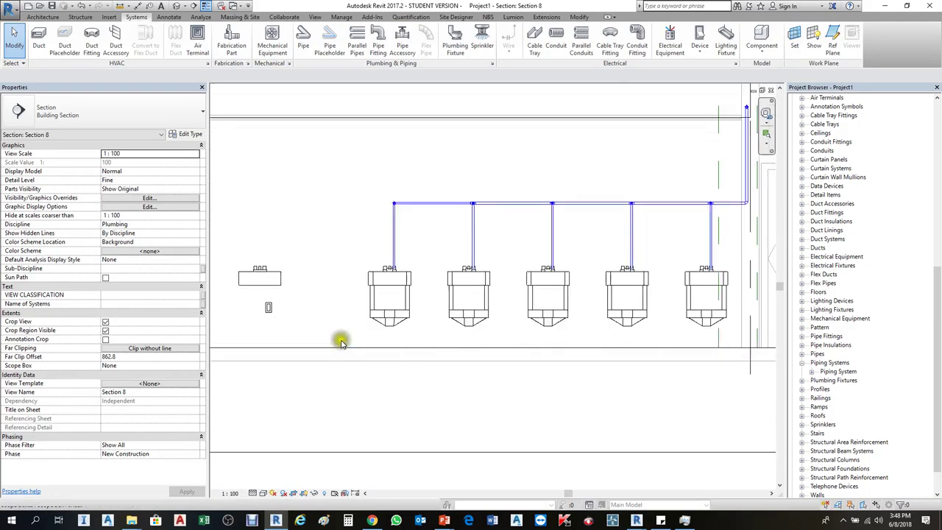
Draw a vertical 15 mm Domestic Hot Water pipe from the hot connector of the lavatory farthest from the corner up to offset 1850.4.
{"action": "left_click", "coordinate": [373, 275]}
{"action": "scroll", "coordinate": [386, 274], "scroll_direction": "up", "scroll_amount": 2}
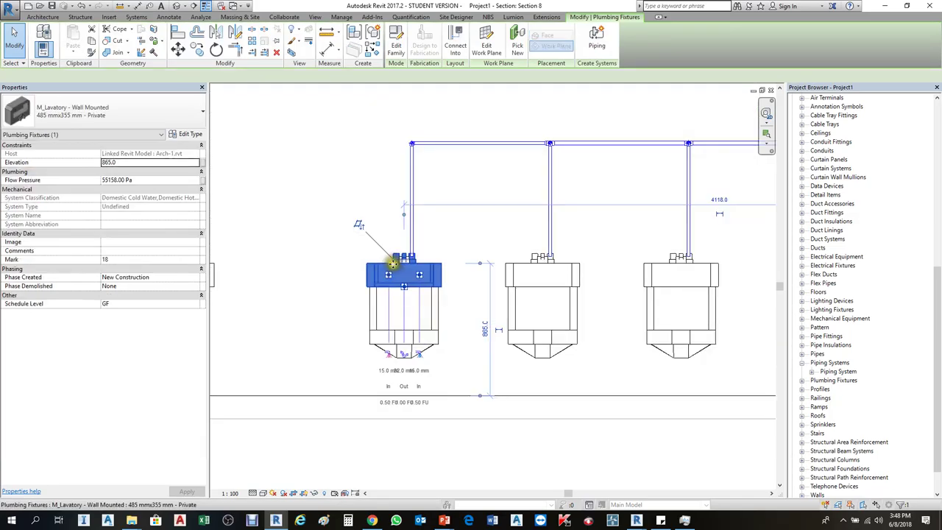
{"action": "left_click_drag", "start_coordinate": [390, 278], "coordinate": [396, 346]}
{"action": "scroll", "coordinate": [390, 363], "scroll_direction": "up", "scroll_amount": 4}
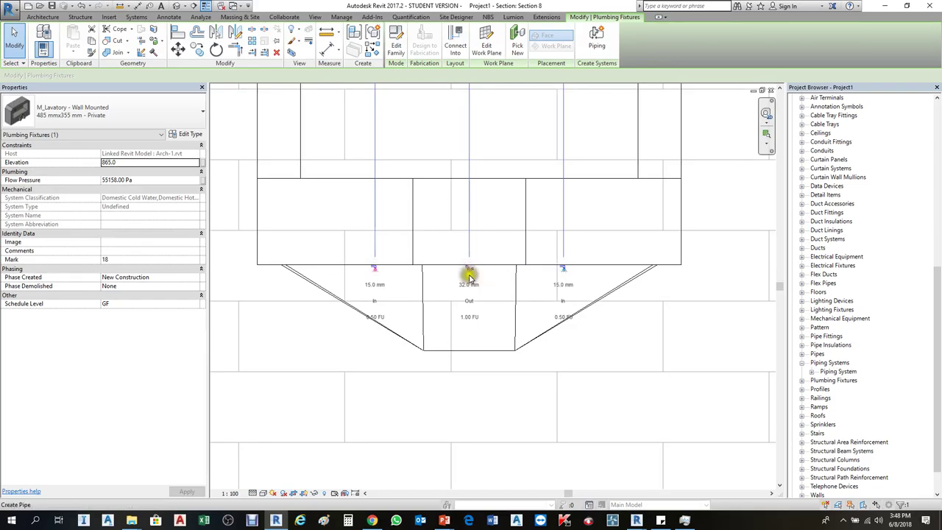
{"action": "scroll", "coordinate": [423, 336], "scroll_direction": "down", "scroll_amount": 3}
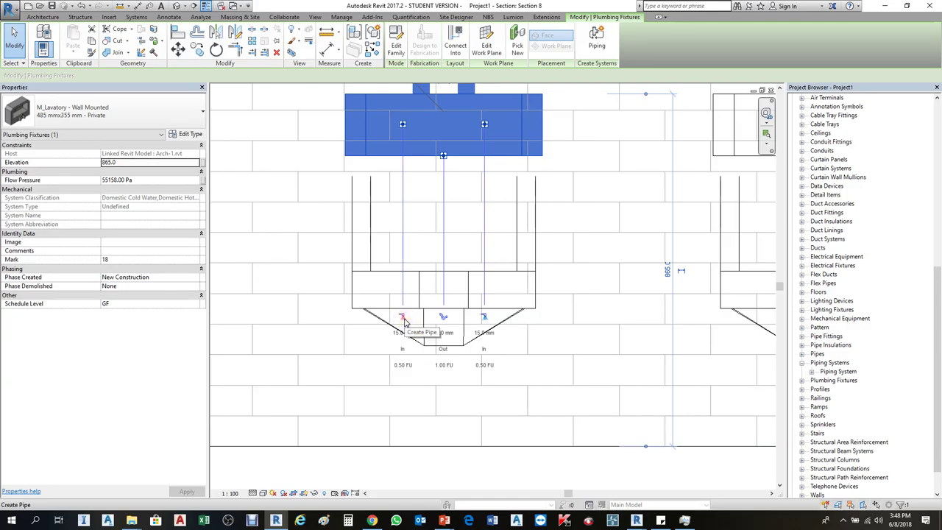
{"action": "left_click", "coordinate": [402, 318]}
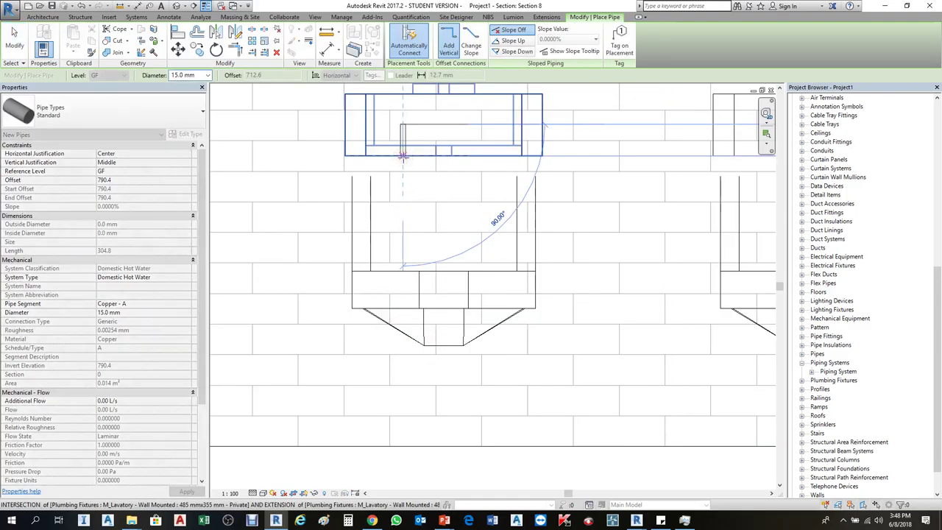
{"action": "scroll", "coordinate": [403, 156], "scroll_direction": "down", "scroll_amount": 4}
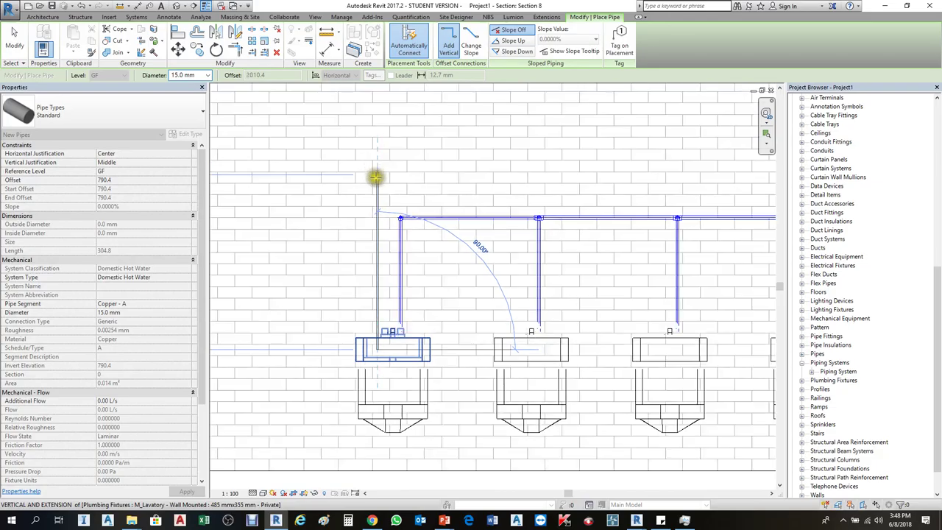
{"action": "left_click", "coordinate": [377, 188]}
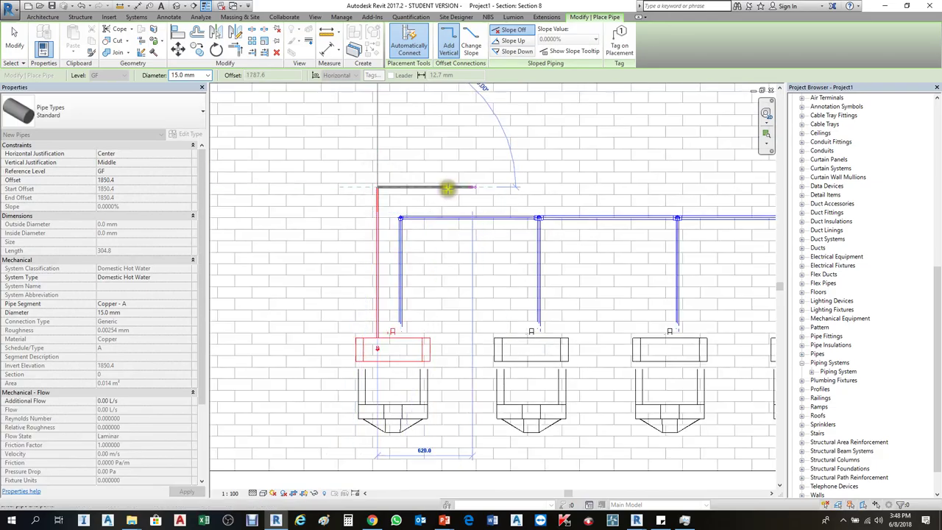
Continue the hot water pipe horizontally at offset 1850.4 above the cold water main, ending just before the cold riser in the corner.
{"action": "scroll", "coordinate": [392, 190], "scroll_direction": "down", "scroll_amount": 2}
{"action": "scroll", "coordinate": [393, 190], "scroll_direction": "down", "scroll_amount": 1}
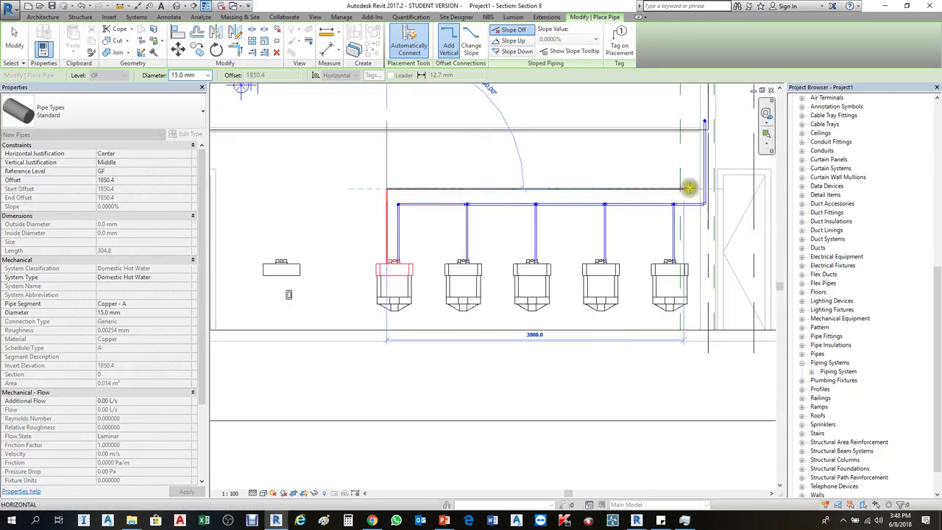
{"action": "scroll", "coordinate": [694, 185], "scroll_direction": "up", "scroll_amount": 5}
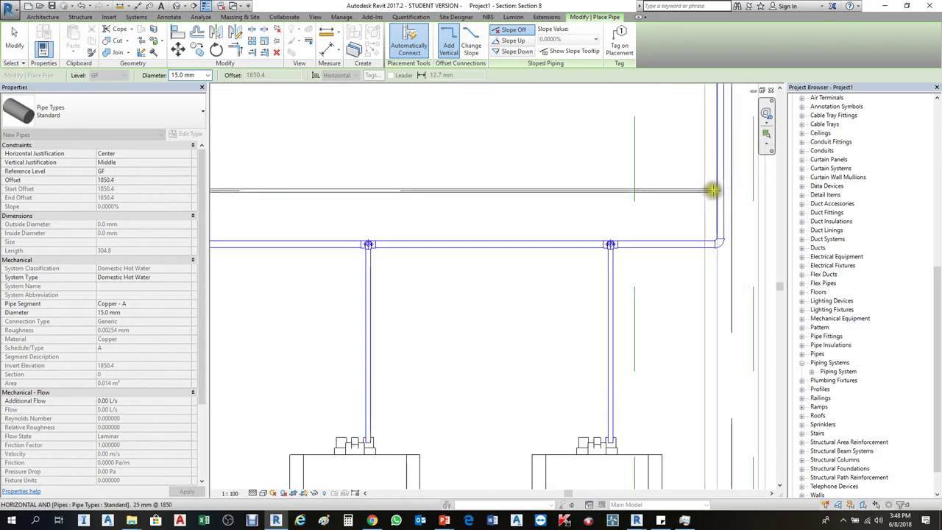
{"action": "scroll", "coordinate": [713, 190], "scroll_direction": "up", "scroll_amount": 2}
{"action": "left_click", "coordinate": [709, 192]}
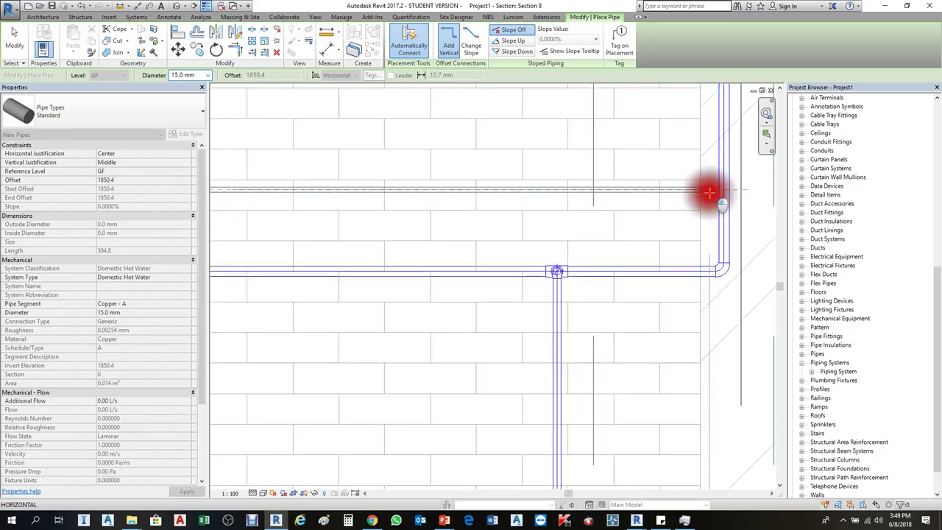
Turn the 15 mm hot water pipe upward beside the cold water riser in the corner, ending at offset 2750.4.
{"action": "scroll", "coordinate": [708, 207], "scroll_direction": "down", "scroll_amount": 4}
{"action": "scroll", "coordinate": [703, 147], "scroll_direction": "up", "scroll_amount": 1}
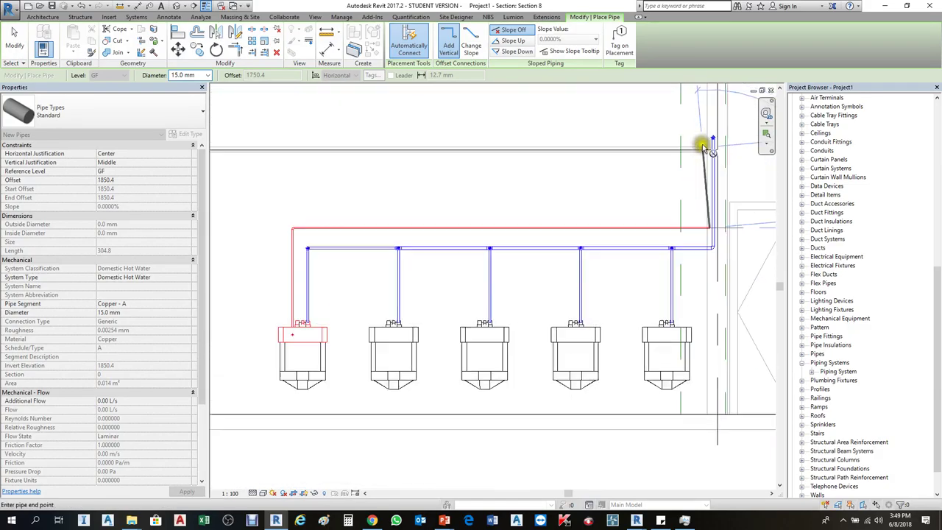
{"action": "scroll", "coordinate": [703, 148], "scroll_direction": "up", "scroll_amount": 4}
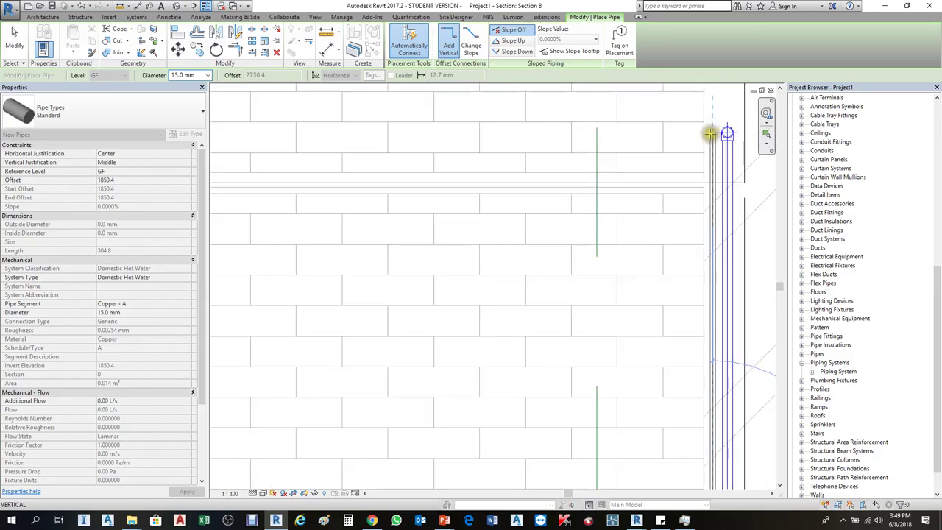
{"action": "left_click", "coordinate": [711, 133]}
{"action": "scroll", "coordinate": [711, 132], "scroll_direction": "down", "scroll_amount": 4}
{"action": "key", "text": "Escape"}
{"action": "key", "text": "Escape"}
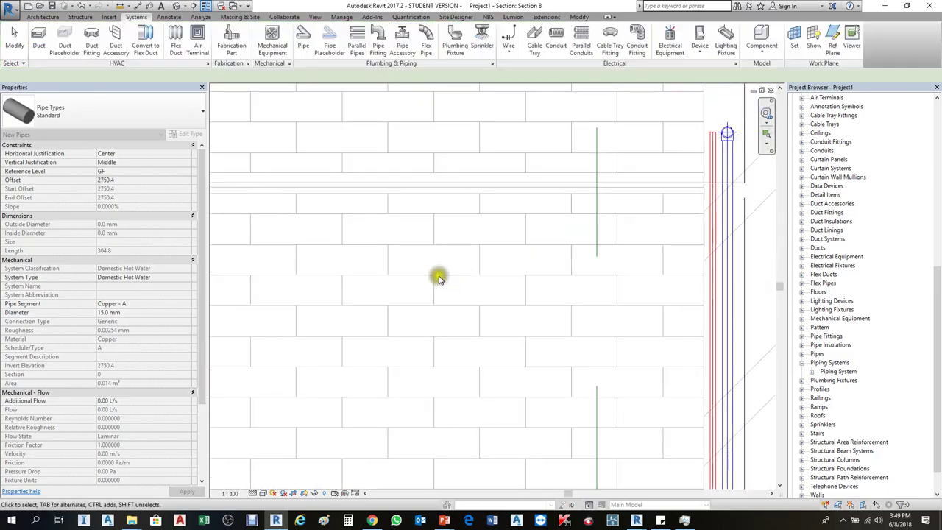
Draw a vertical 15 mm hot water pipe from the hot connector of the second-farthest lavatory from the corner up to the hot main at offset 1850.4.
{"action": "scroll", "coordinate": [383, 438], "scroll_direction": "down", "scroll_amount": 5}
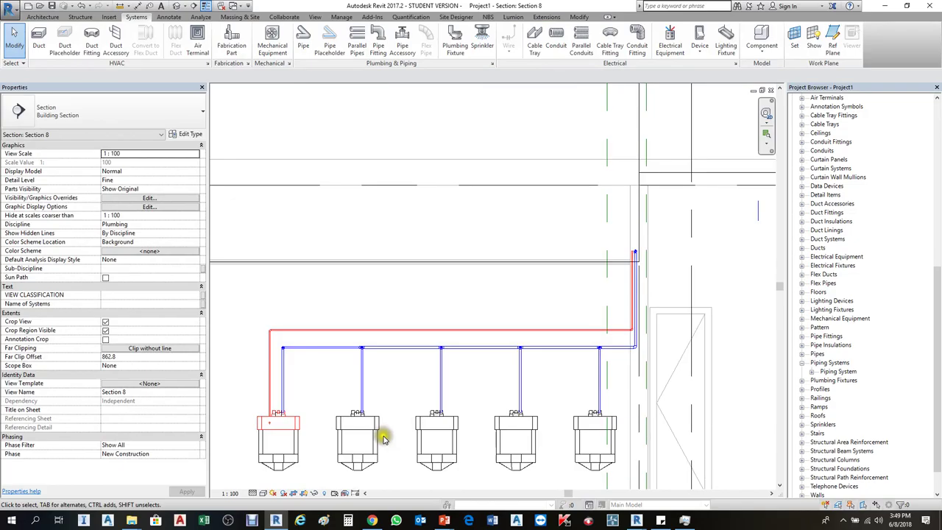
{"action": "scroll", "coordinate": [361, 412], "scroll_direction": "up", "scroll_amount": 3}
{"action": "left_click", "coordinate": [338, 412]}
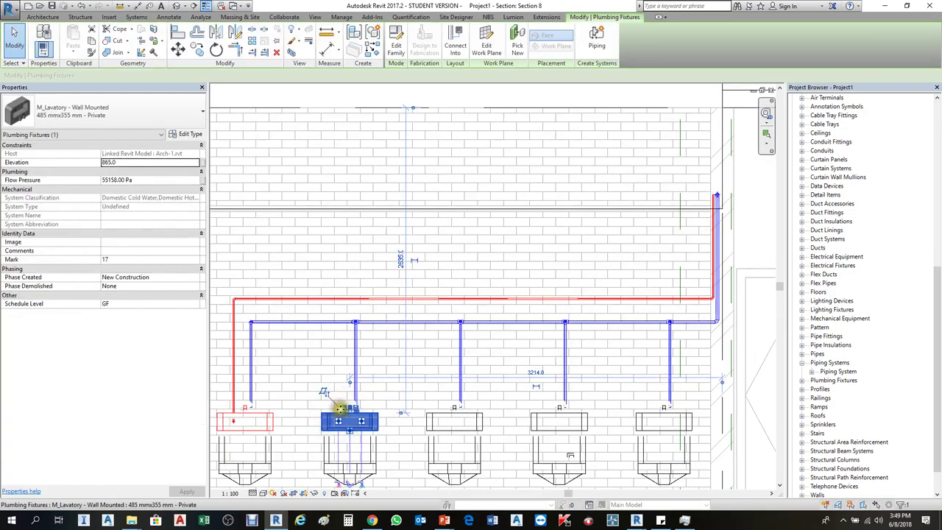
{"action": "right_click", "coordinate": [338, 422]}
{"action": "left_click", "coordinate": [398, 169]}
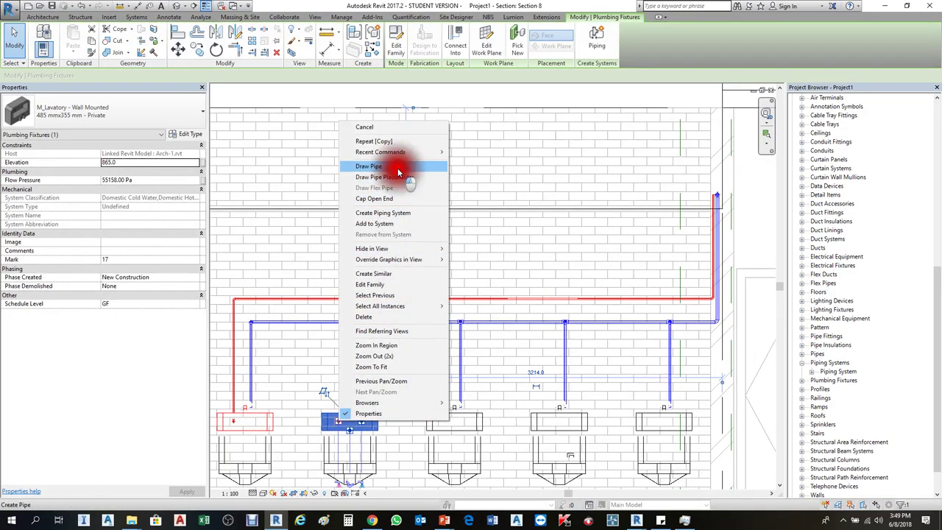
{"action": "scroll", "coordinate": [341, 302], "scroll_direction": "up", "scroll_amount": 4}
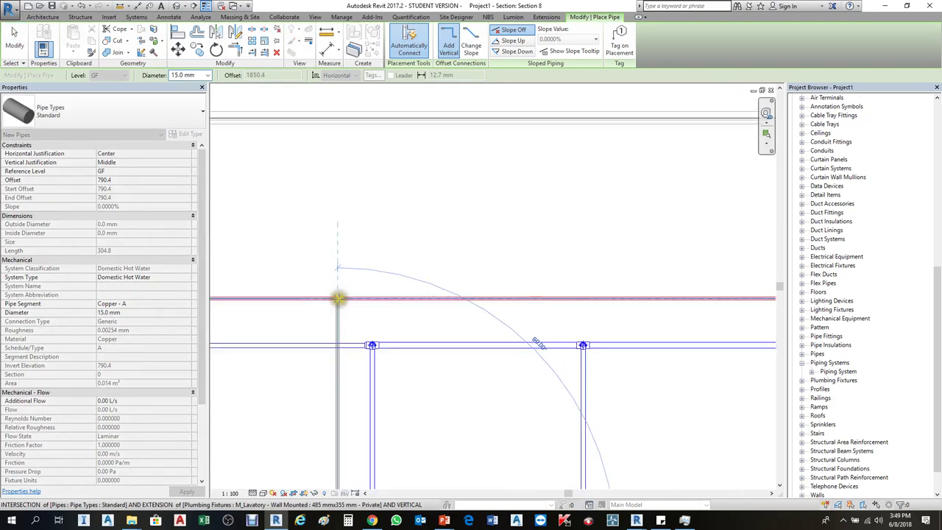
{"action": "left_click", "coordinate": [336, 299]}
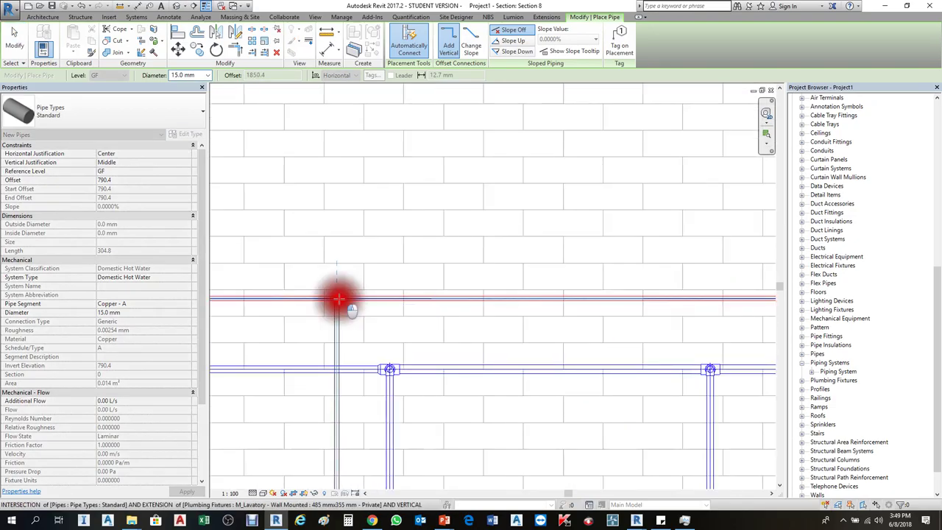
{"action": "scroll", "coordinate": [336, 299], "scroll_direction": "down", "scroll_amount": 5}
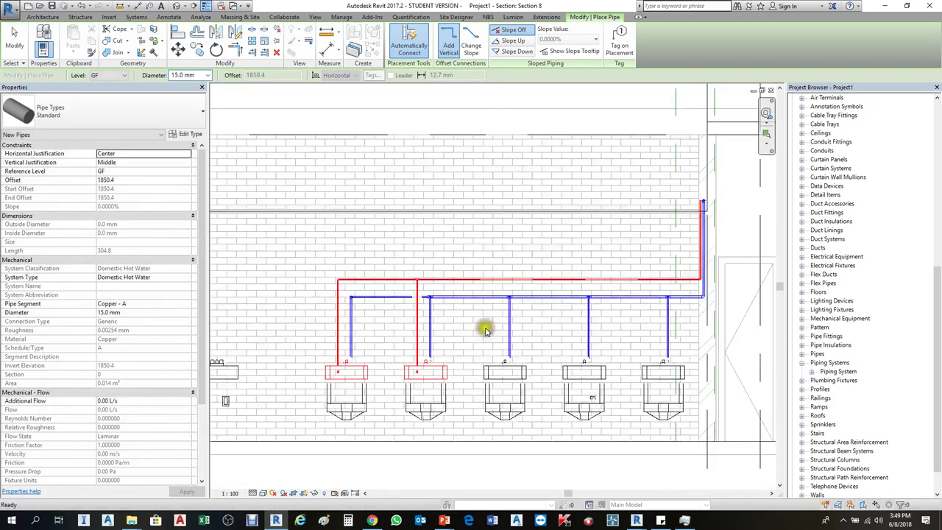
{"action": "scroll", "coordinate": [484, 326], "scroll_direction": "up", "scroll_amount": 3}
{"action": "key", "text": "Escape"}
{"action": "key", "text": "Escape"}
{"action": "left_click", "coordinate": [505, 363]}
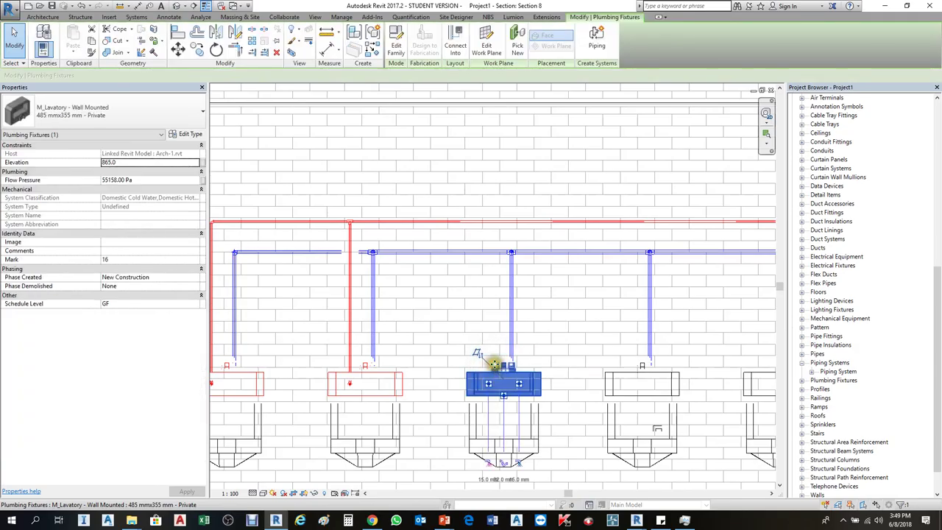
{"action": "right_click", "coordinate": [494, 364]}
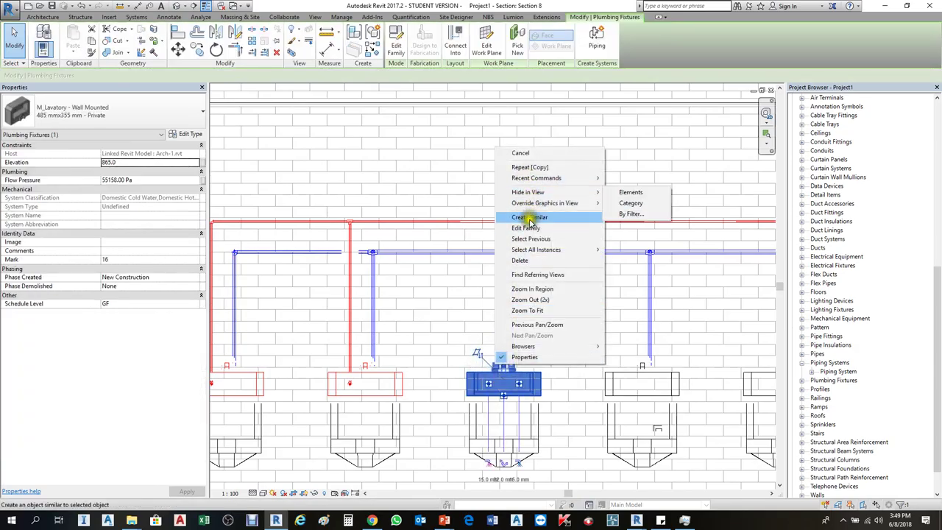
{"action": "key", "text": "Escape"}
{"action": "scroll", "coordinate": [498, 359], "scroll_direction": "up", "scroll_amount": 3}
{"action": "key", "text": "Escape"}
Connect the middle lavatory's hot connector to the horizontal hot water main at offset 1850.4 with a vertical 15 mm pipe.
{"action": "left_click", "coordinate": [494, 377]}
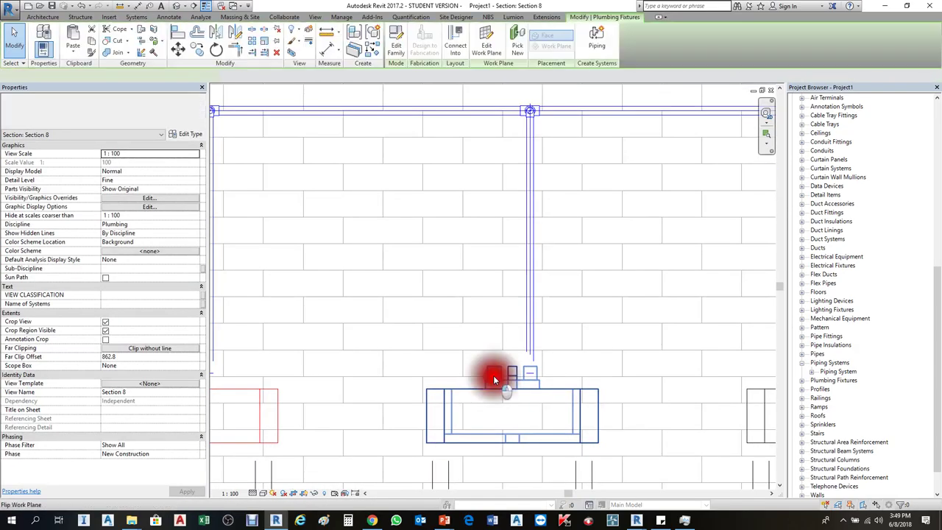
{"action": "right_click", "coordinate": [475, 417]}
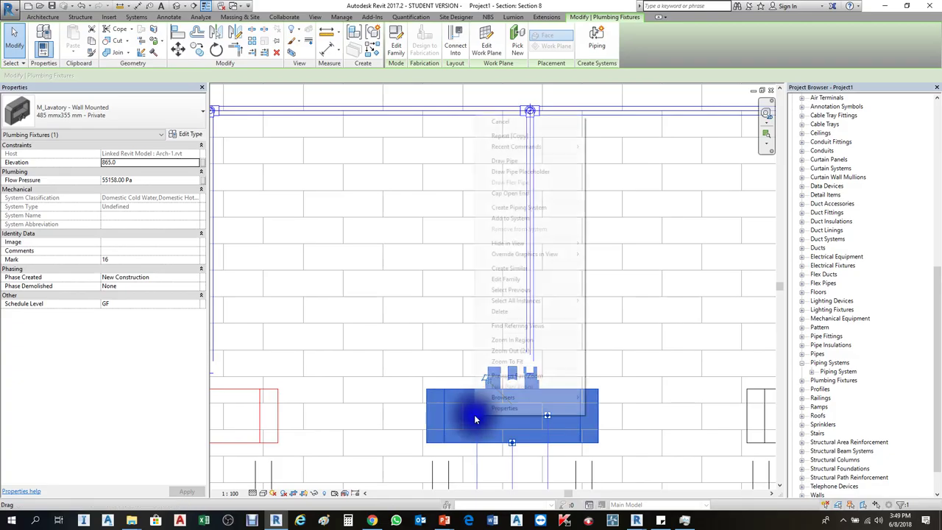
{"action": "left_click", "coordinate": [519, 158]}
{"action": "scroll", "coordinate": [485, 374], "scroll_direction": "down", "scroll_amount": 3}
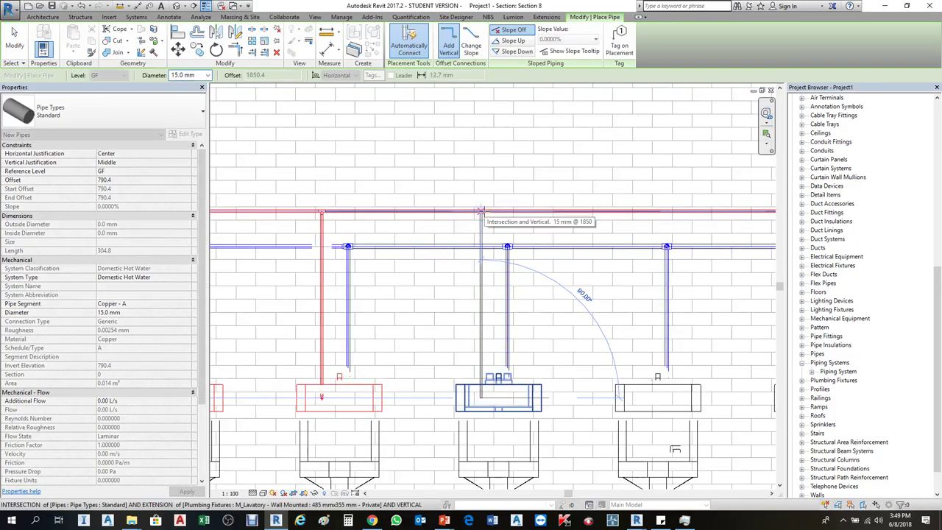
{"action": "left_click", "coordinate": [480, 211]}
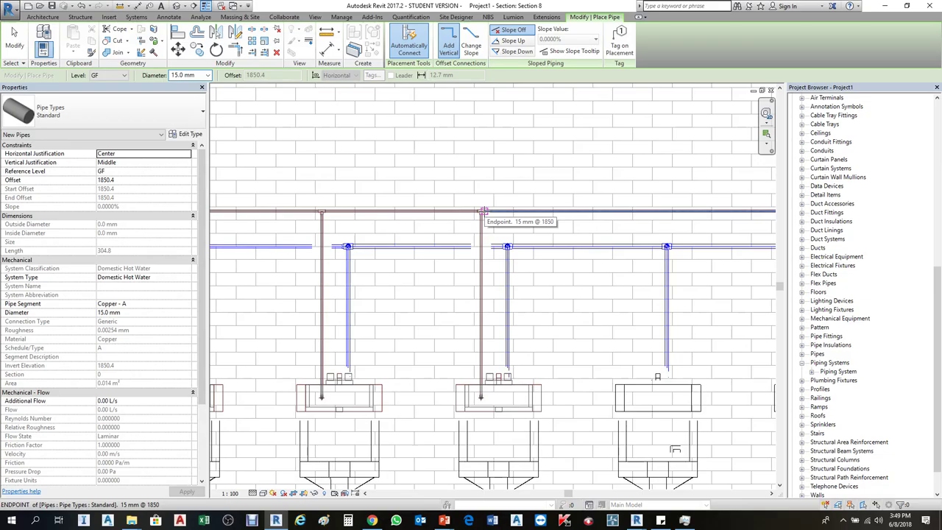
{"action": "key", "text": "Escape"}
{"action": "key", "text": "Escape"}
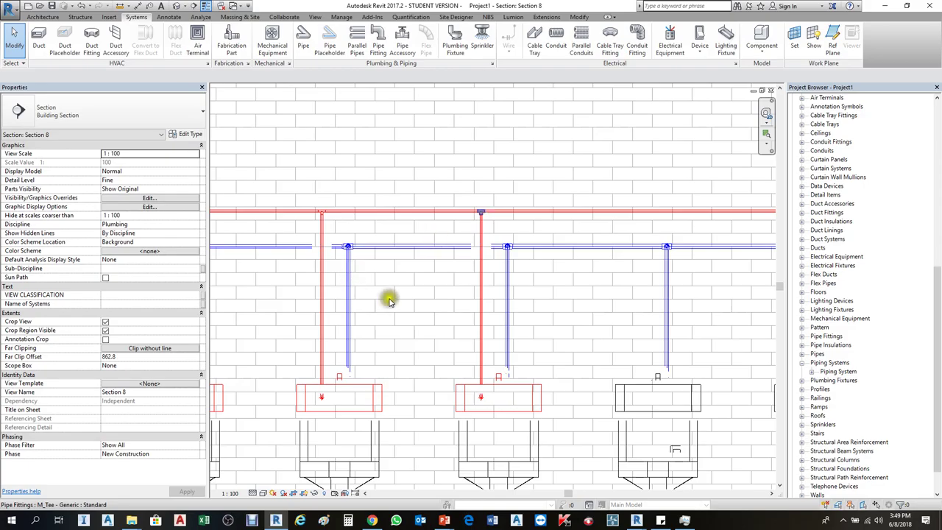
Draw a vertical hot water pipe from the hot connector of the second lavatory from the corner up to the horizontal hot main.
{"action": "scroll", "coordinate": [389, 299], "scroll_direction": "down", "scroll_amount": 5}
{"action": "scroll", "coordinate": [475, 314], "scroll_direction": "up", "scroll_amount": 4}
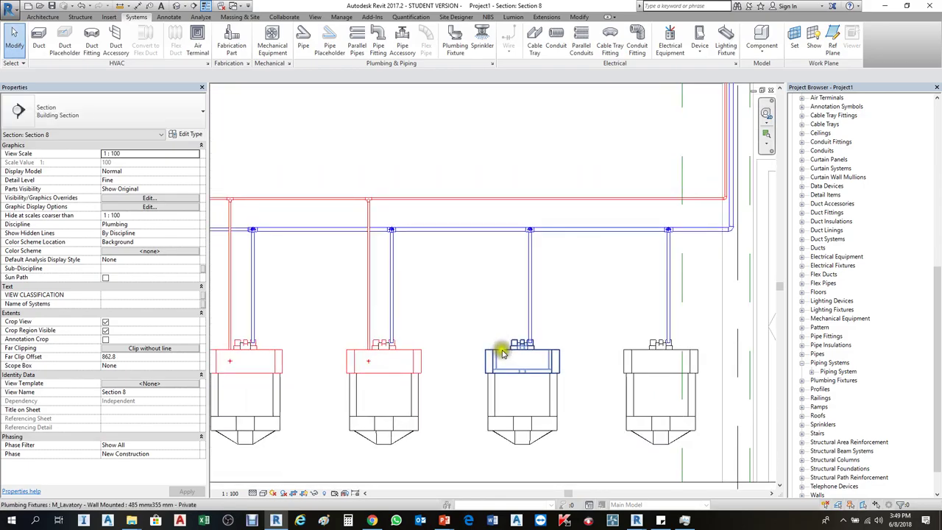
{"action": "left_click", "coordinate": [503, 354]}
{"action": "right_click", "coordinate": [520, 360]}
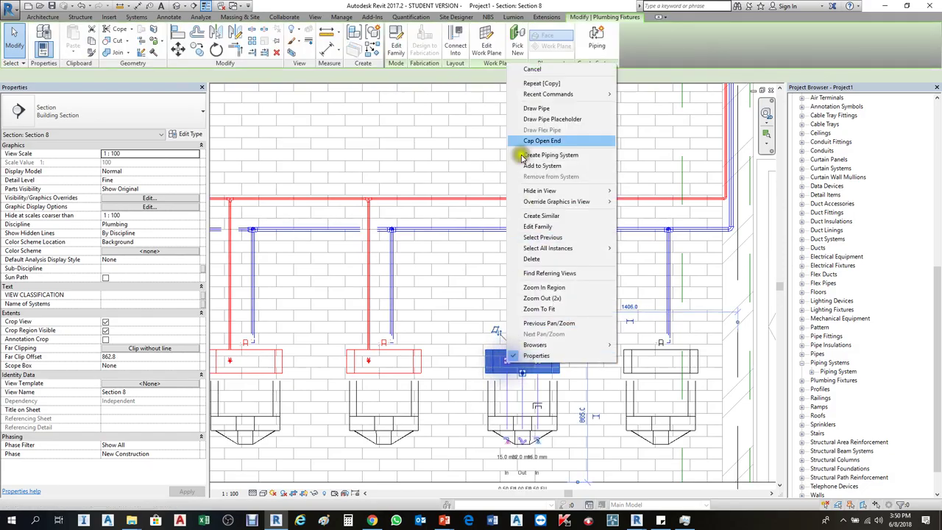
{"action": "left_click", "coordinate": [533, 108]}
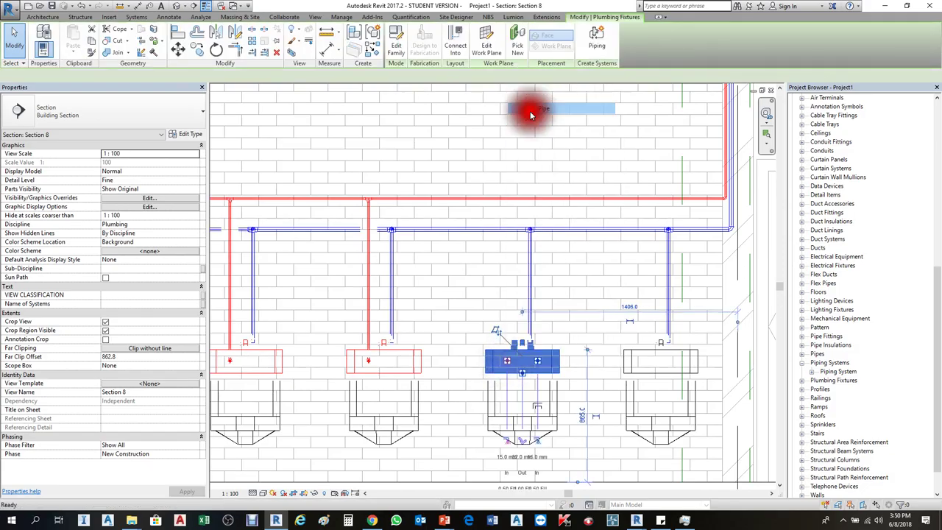
{"action": "left_click", "coordinate": [508, 197]}
{"action": "key", "text": "Escape"}
{"action": "key", "text": "Escape"}
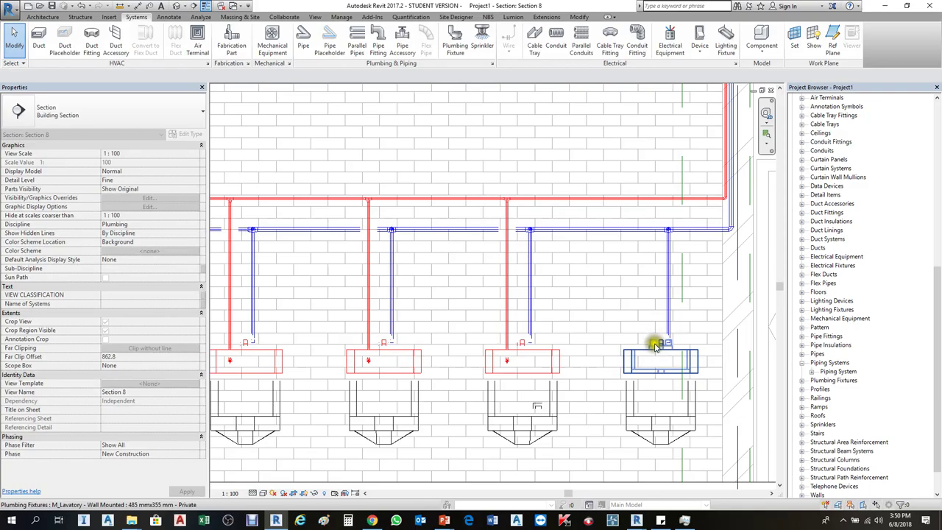
Start a hot water pipe from the hot connector of the lavatory nearest the corner.
{"action": "left_click", "coordinate": [655, 343]}
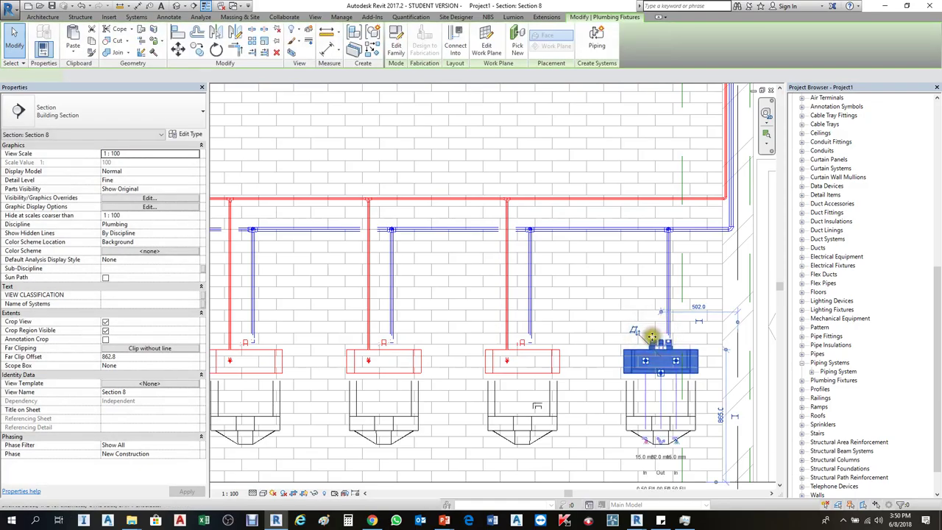
{"action": "right_click", "coordinate": [661, 343]}
{"action": "left_click", "coordinate": [665, 107]}
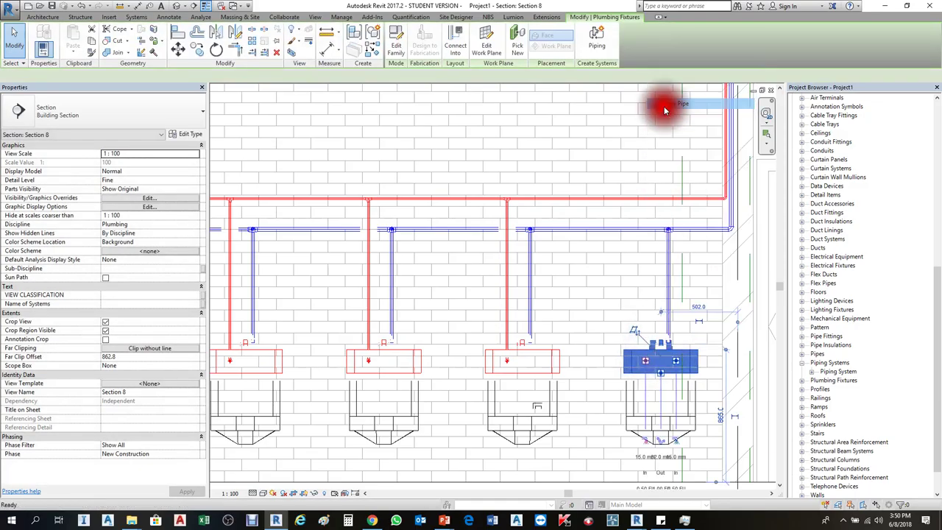
Draw the missing hot water pipe from the last washbasin's hot connector up to the horizontal hot water main.
{"action": "left_click", "coordinate": [642, 196]}
{"action": "key", "text": "Escape"}
{"action": "key", "text": "Escape"}
{"action": "scroll", "coordinate": [608, 245], "scroll_direction": "down", "scroll_amount": 3}
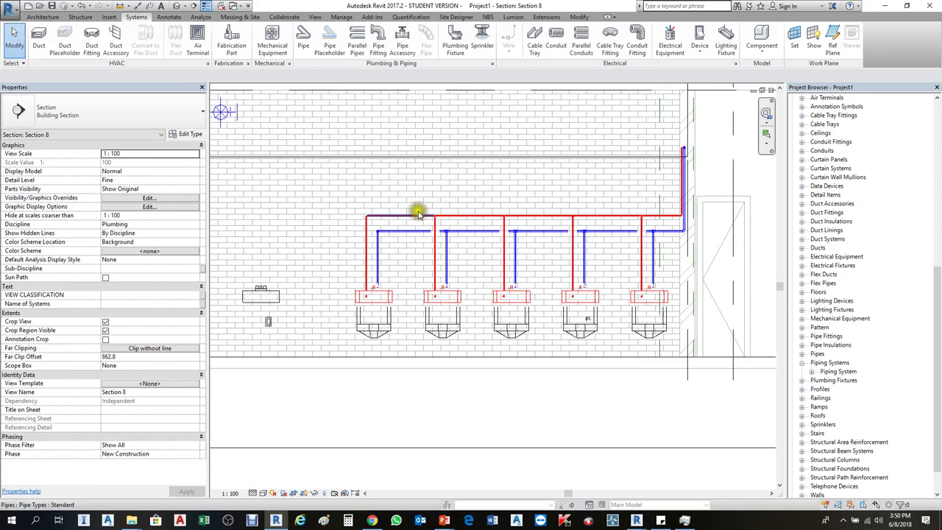
Select the entire hot water pipe network above the washbasins and check its system classification, type and name.
{"action": "scroll", "coordinate": [418, 214], "scroll_direction": "up", "scroll_amount": 3}
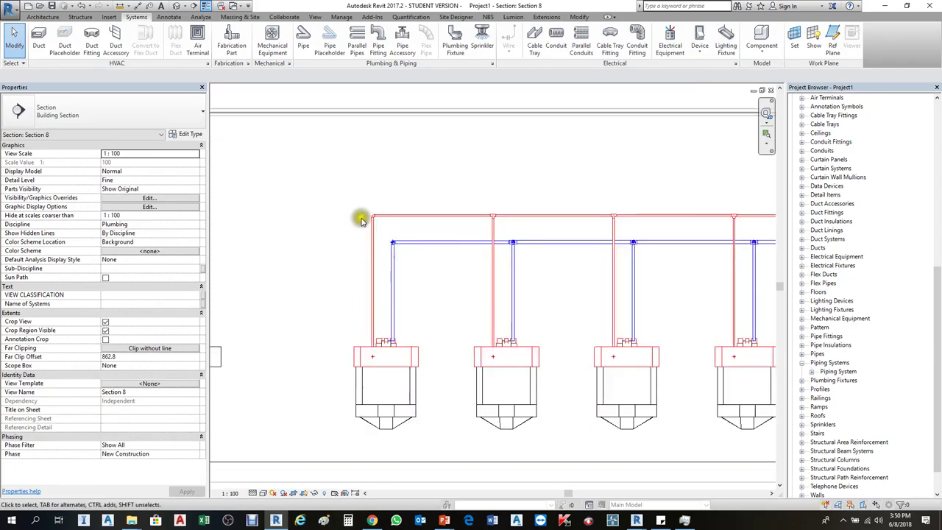
{"action": "key", "text": "Tab"}
{"action": "key", "text": "Tab"}
{"action": "left_click", "coordinate": [402, 218]}
{"action": "scroll", "coordinate": [402, 218], "scroll_direction": "down", "scroll_amount": 2}
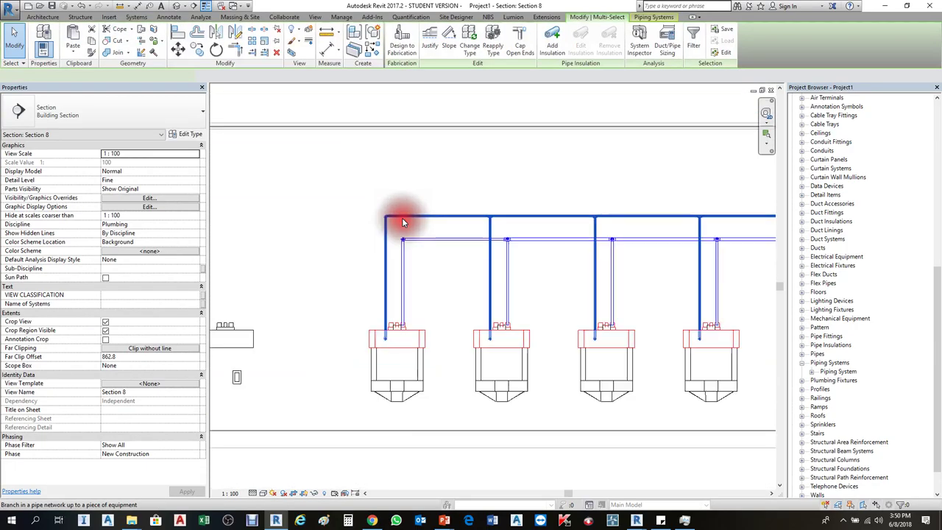
{"action": "scroll", "coordinate": [402, 218], "scroll_direction": "down", "scroll_amount": 3}
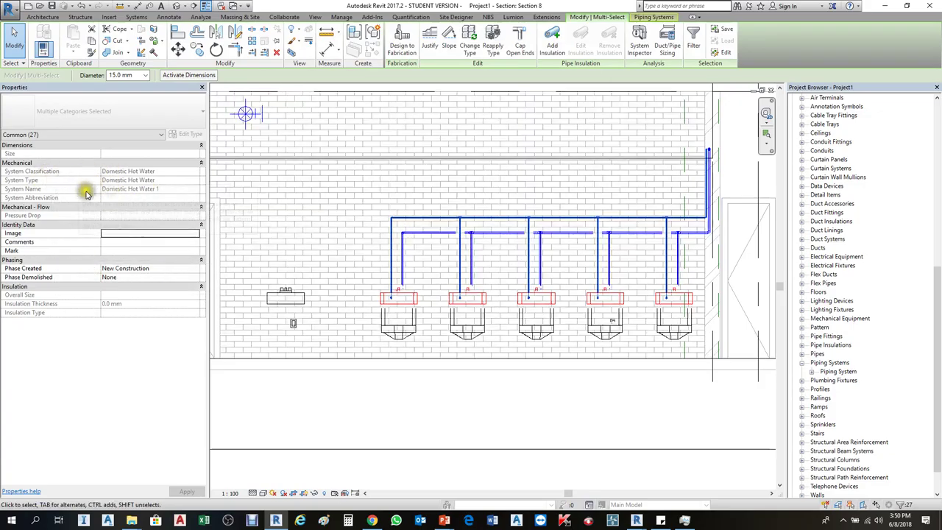
{"action": "key", "text": "Escape"}
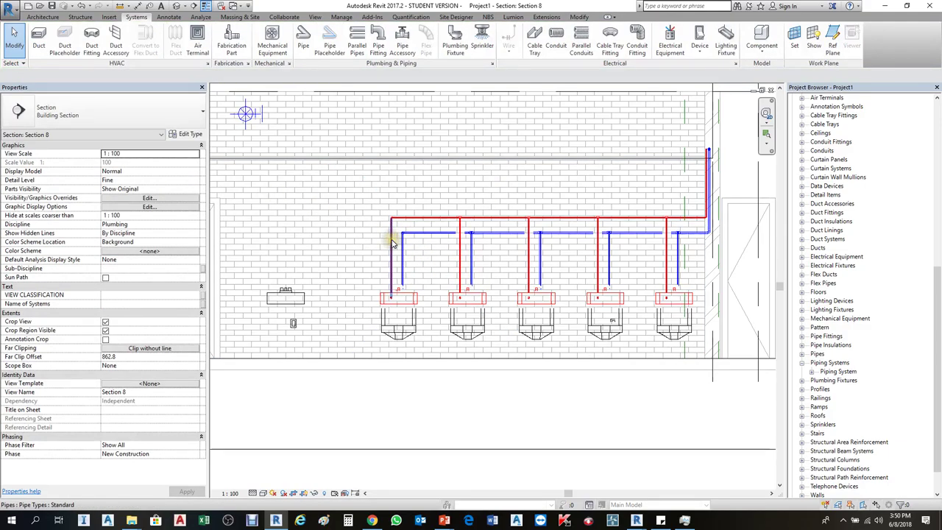
Check which system types are available for the vertical hot water pipe at the first washbasin.
{"action": "left_click", "coordinate": [391, 238]}
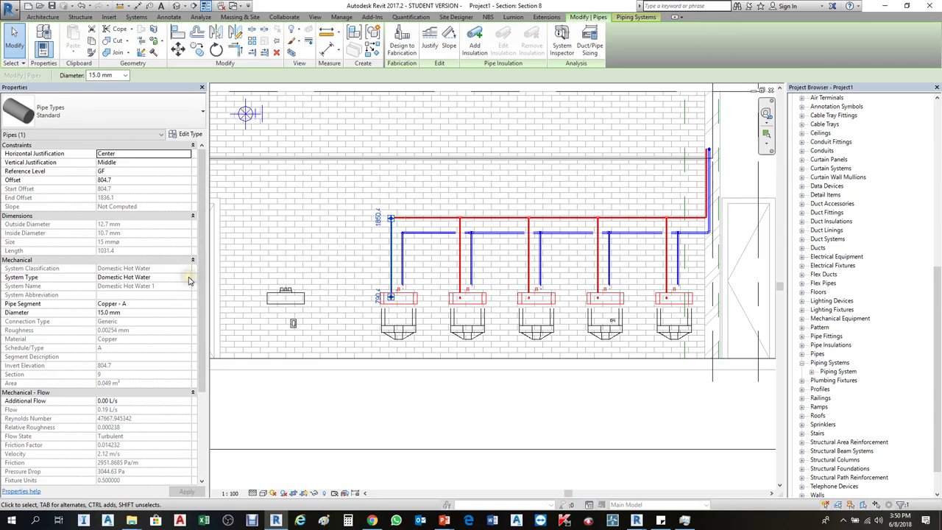
{"action": "left_click", "coordinate": [188, 278]}
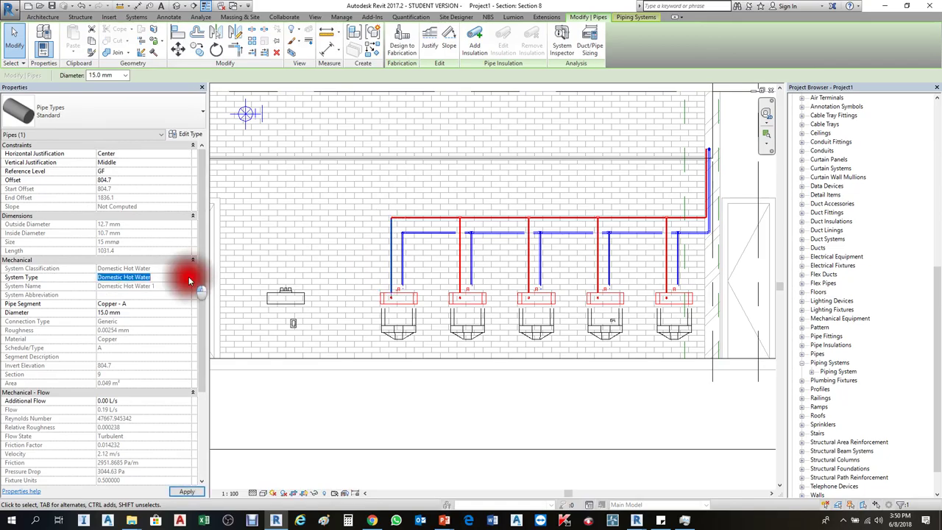
{"action": "left_click", "coordinate": [431, 390]}
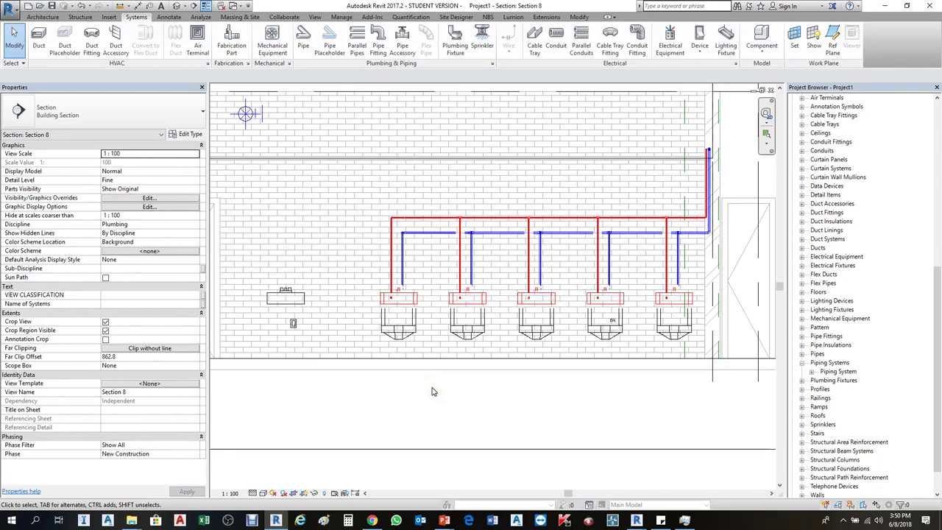
{"action": "left_click", "coordinate": [392, 266]}
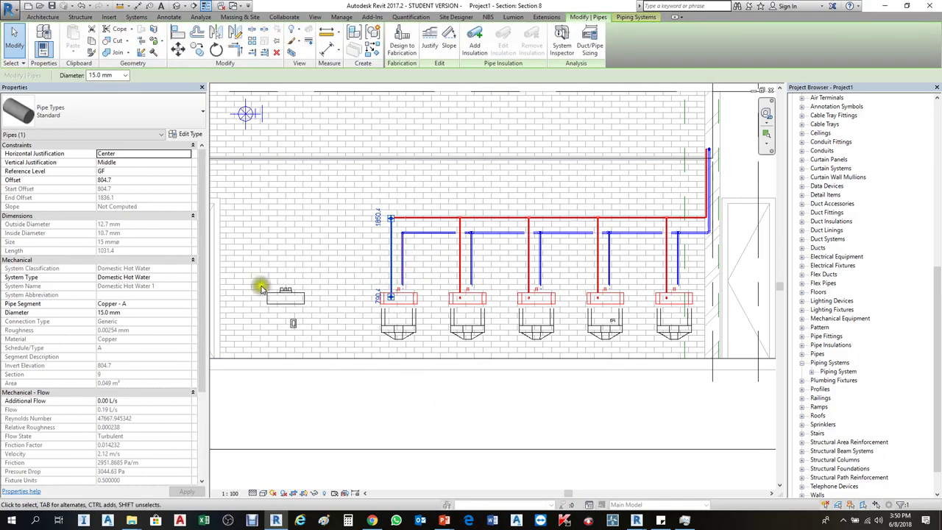
{"action": "left_click", "coordinate": [187, 278]}
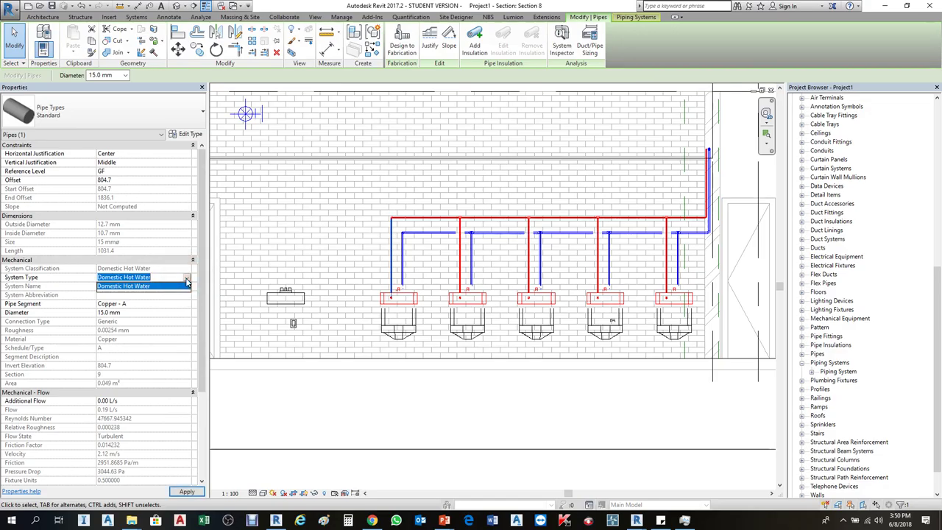
{"action": "left_click", "coordinate": [185, 285]}
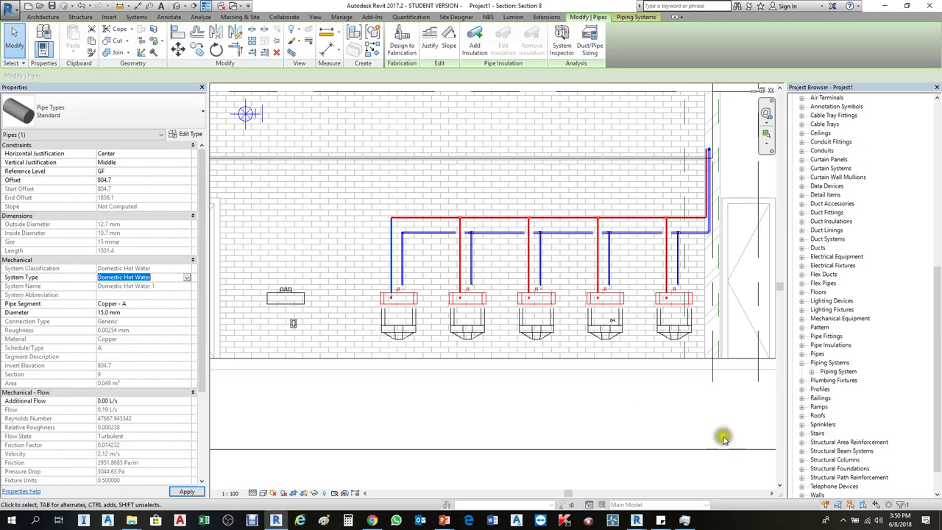
Duplicate the Domestic Hot Water piping system type in the project.
{"action": "left_click", "coordinate": [813, 372]}
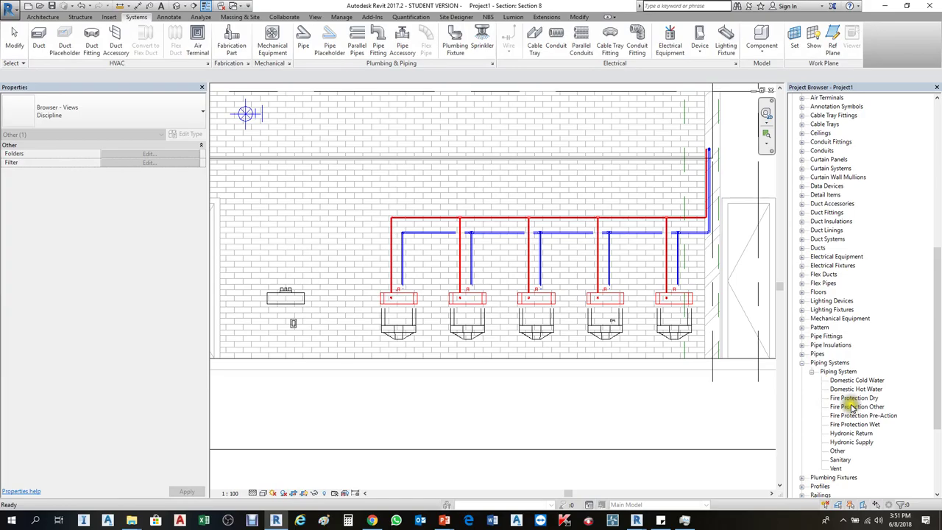
{"action": "left_click", "coordinate": [848, 388]}
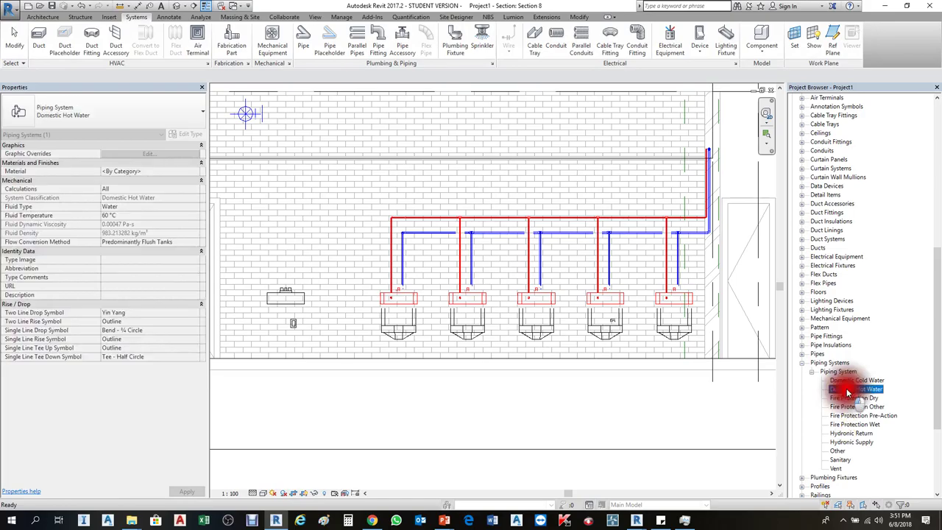
{"action": "right_click", "coordinate": [850, 389]}
{"action": "left_click", "coordinate": [875, 397]}
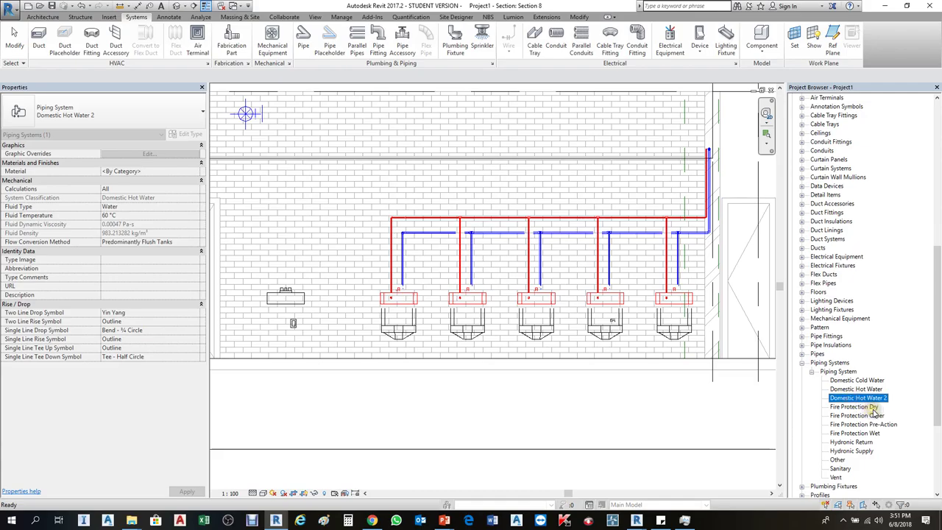
Override the line color of the Domestic Hot Water 2 piping system type with Cyan.
{"action": "left_click", "coordinate": [391, 261]}
{"action": "left_click", "coordinate": [839, 398]}
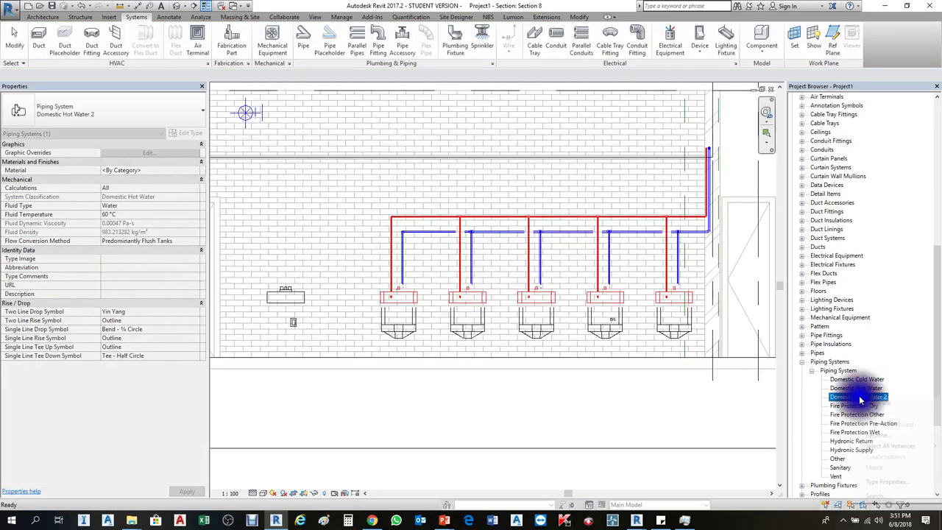
{"action": "right_click", "coordinate": [863, 397]}
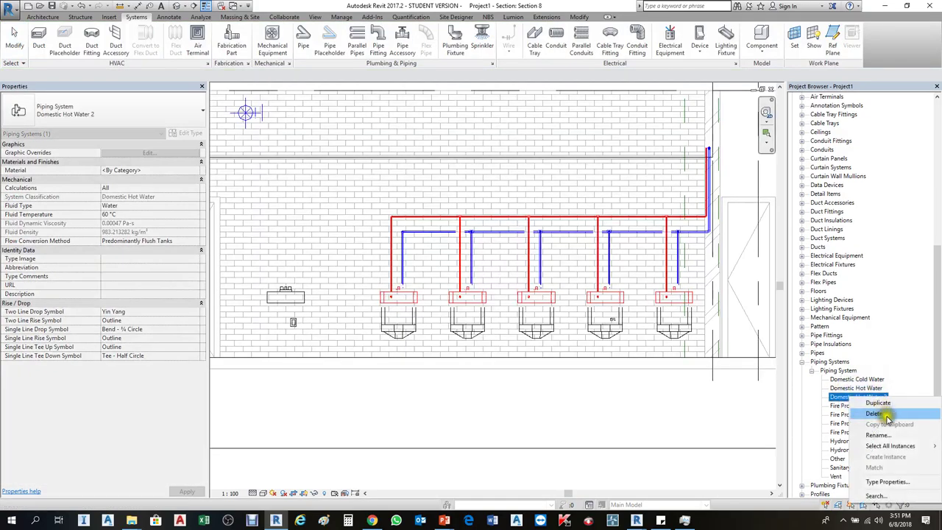
{"action": "left_click", "coordinate": [887, 482]}
{"action": "left_click", "coordinate": [613, 192]}
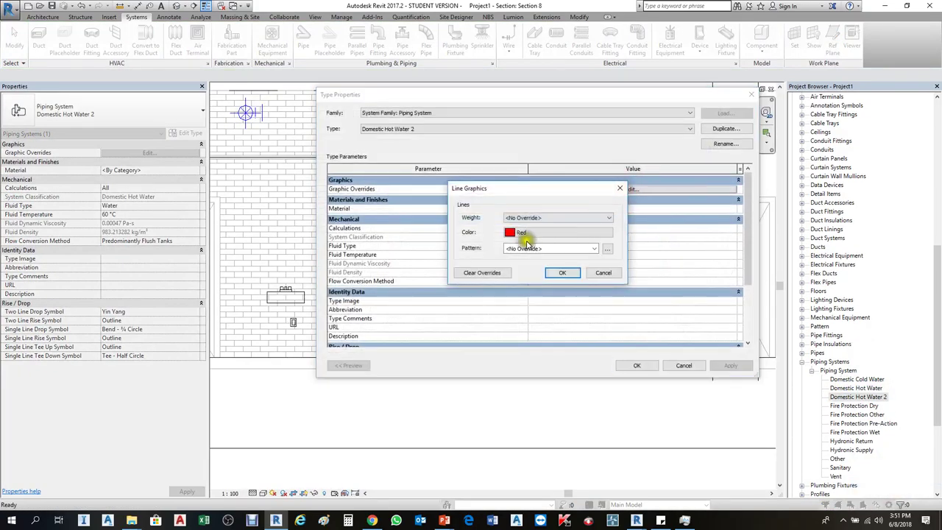
{"action": "left_click", "coordinate": [533, 234]}
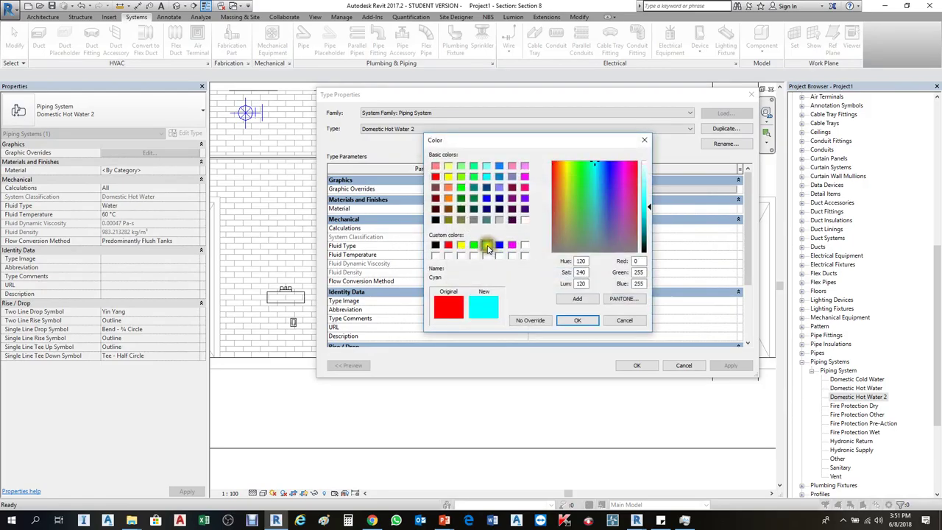
{"action": "left_click", "coordinate": [577, 320]}
{"action": "left_click", "coordinate": [569, 274]}
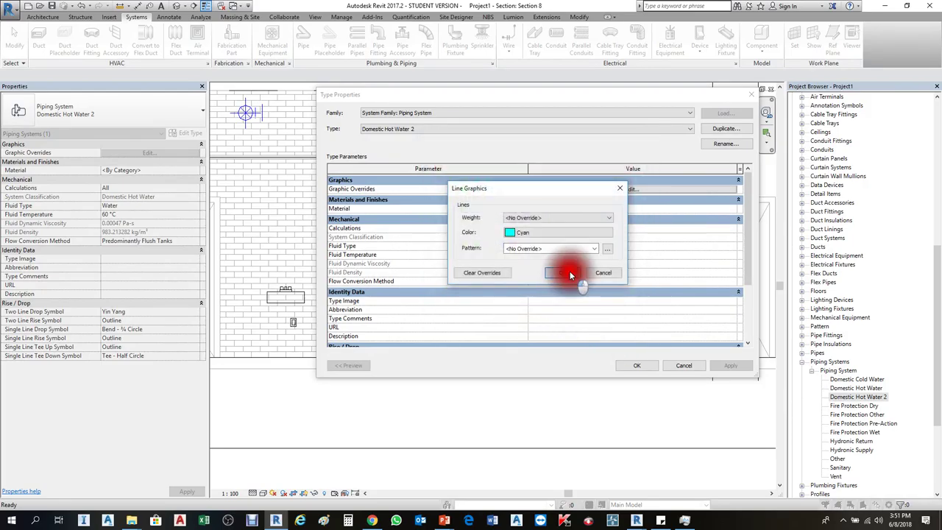
{"action": "left_click", "coordinate": [637, 367]}
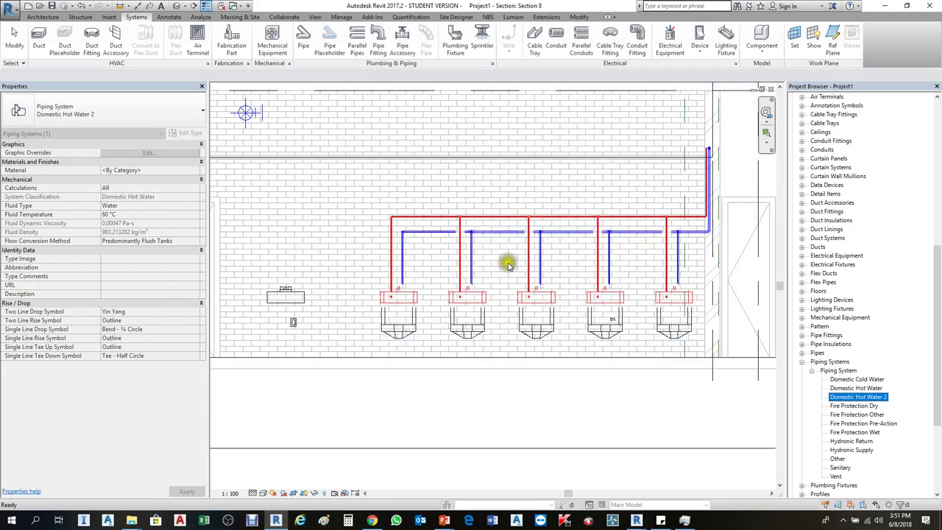
Try changing the system type of the first washbasin's vertical hot water pipe to Domestic Hot Water 2.
{"action": "scroll", "coordinate": [391, 286], "scroll_direction": "up", "scroll_amount": 3}
{"action": "left_click", "coordinate": [401, 290]}
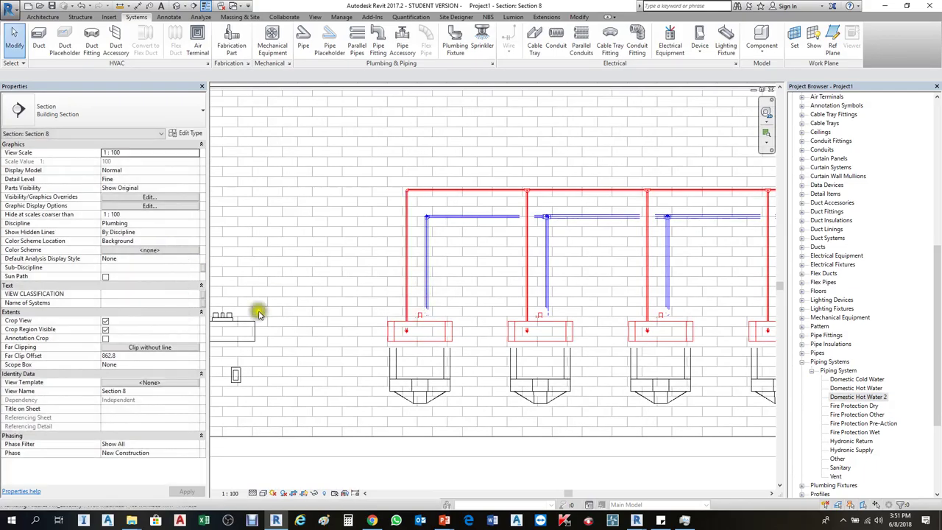
{"action": "left_click", "coordinate": [402, 274]}
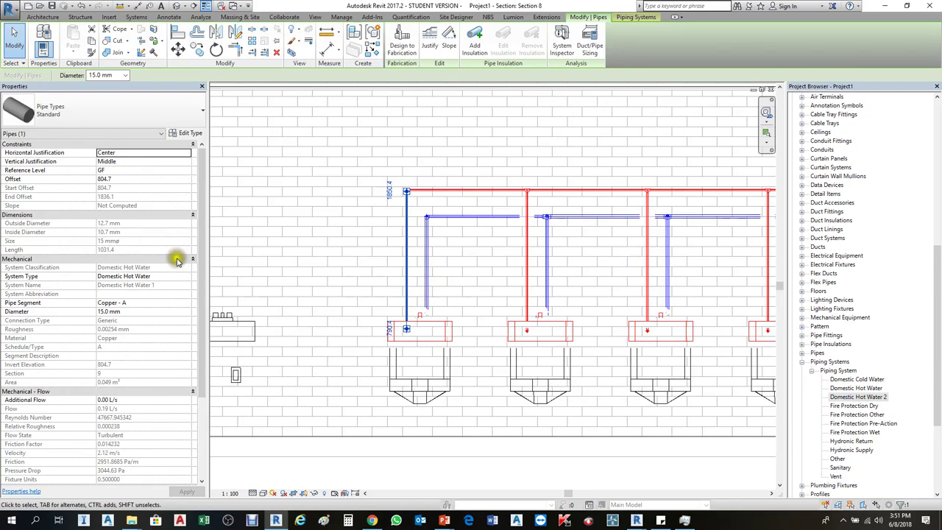
{"action": "left_click", "coordinate": [186, 277]}
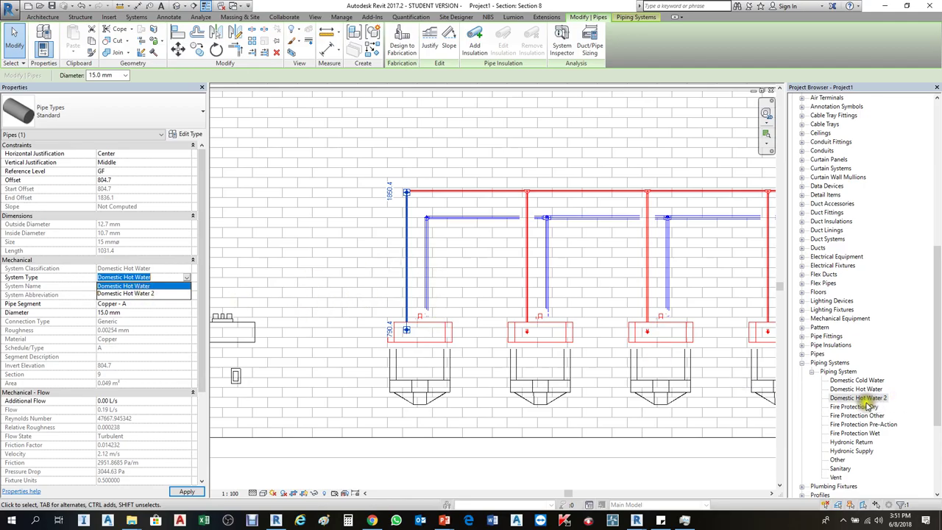
{"action": "left_click", "coordinate": [134, 294]}
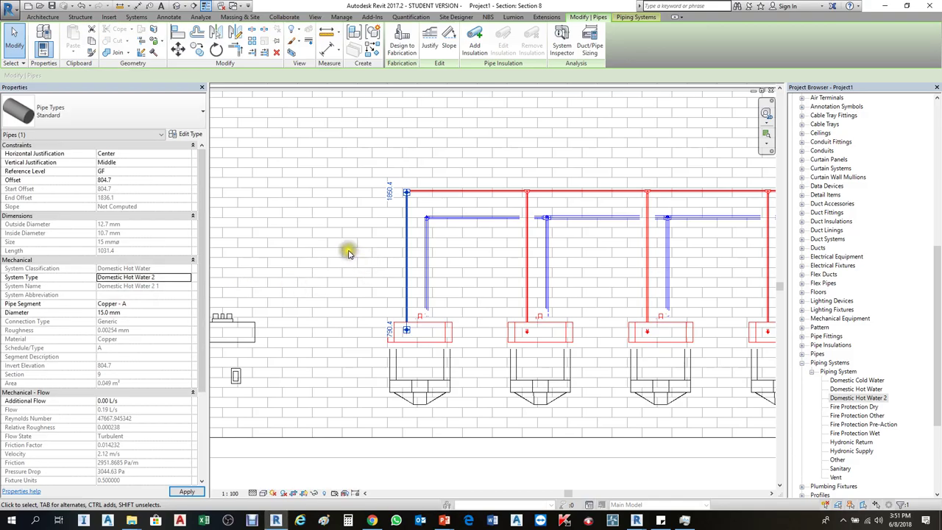
{"action": "key", "text": "Escape"}
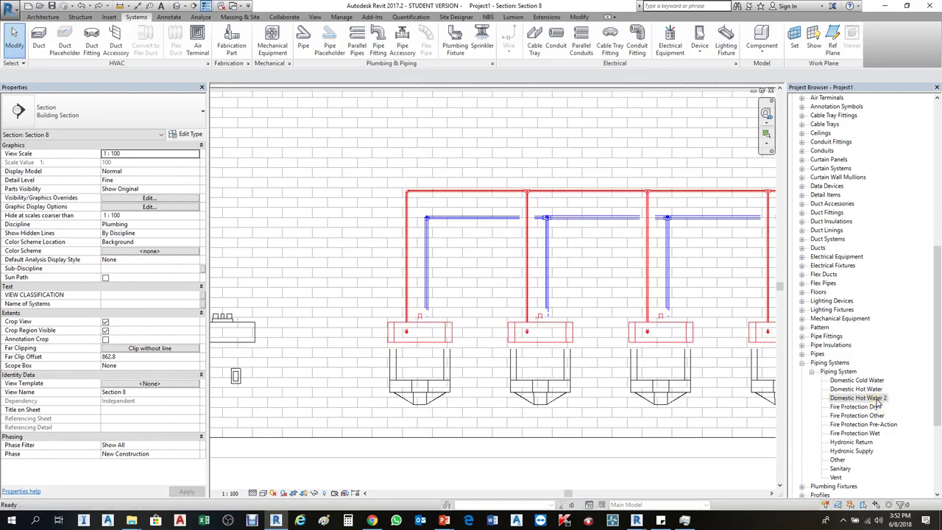
Delete the Domestic Hot Water 2 piping system type from the project.
{"action": "left_click", "coordinate": [877, 399]}
{"action": "right_click", "coordinate": [876, 399]}
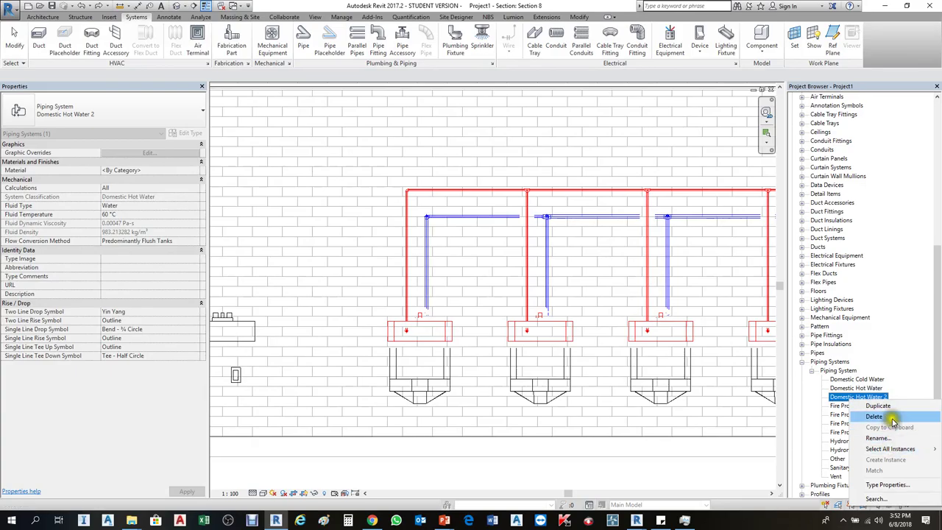
{"action": "left_click", "coordinate": [890, 418]}
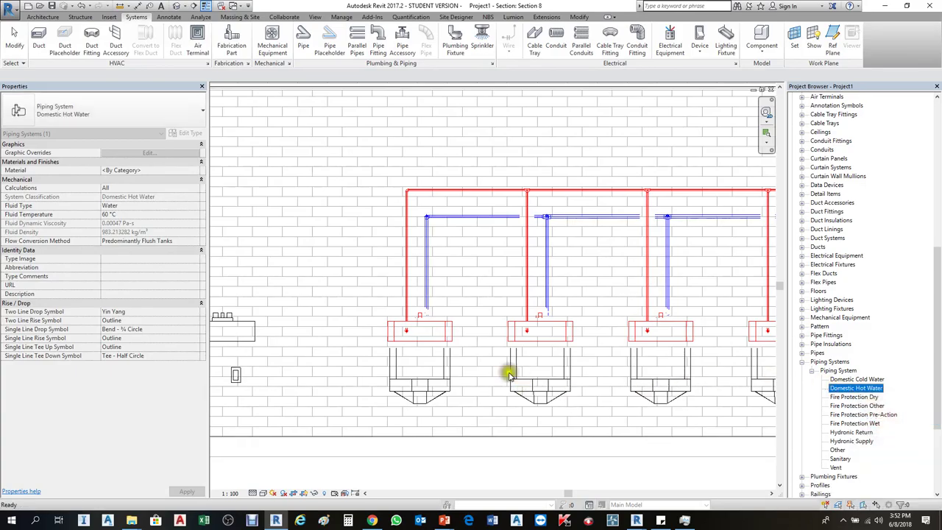
Select the washroom fixtures and supply pipes in floor plan GF(2) and isolate them in a 3D section box.
{"action": "scroll", "coordinate": [508, 376], "scroll_direction": "down", "scroll_amount": 6}
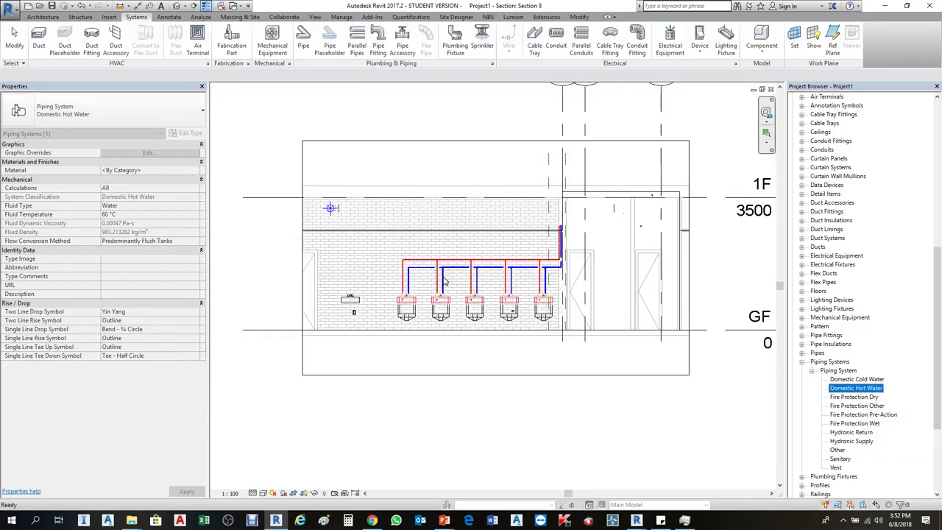
{"action": "key", "text": "ctrl+Tab"}
{"action": "scroll", "coordinate": [479, 284], "scroll_direction": "down", "scroll_amount": 2}
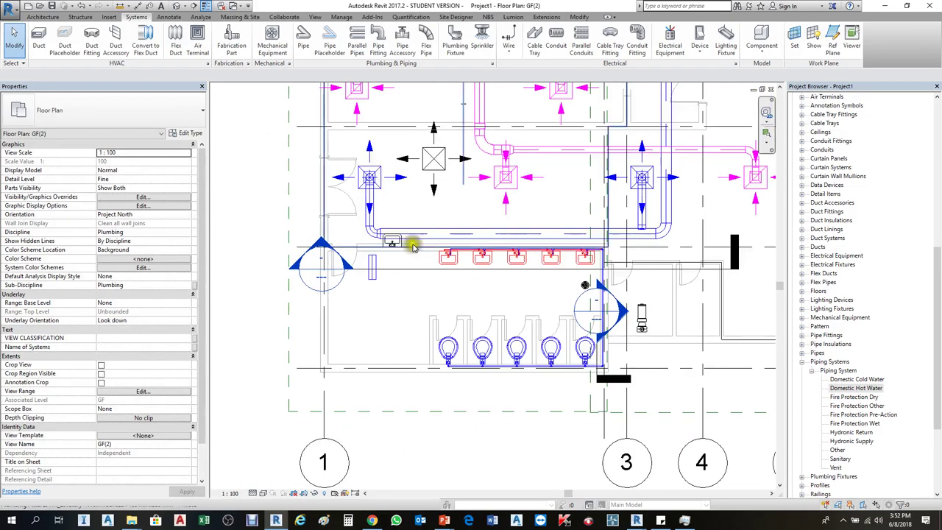
{"action": "left_click_drag", "start_coordinate": [414, 215], "coordinate": [606, 401]}
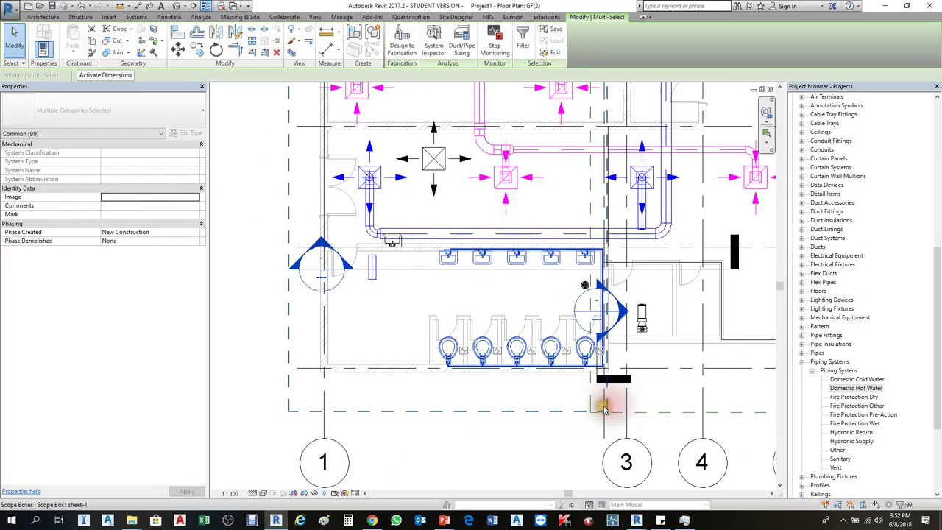
{"action": "key", "text": "x"}
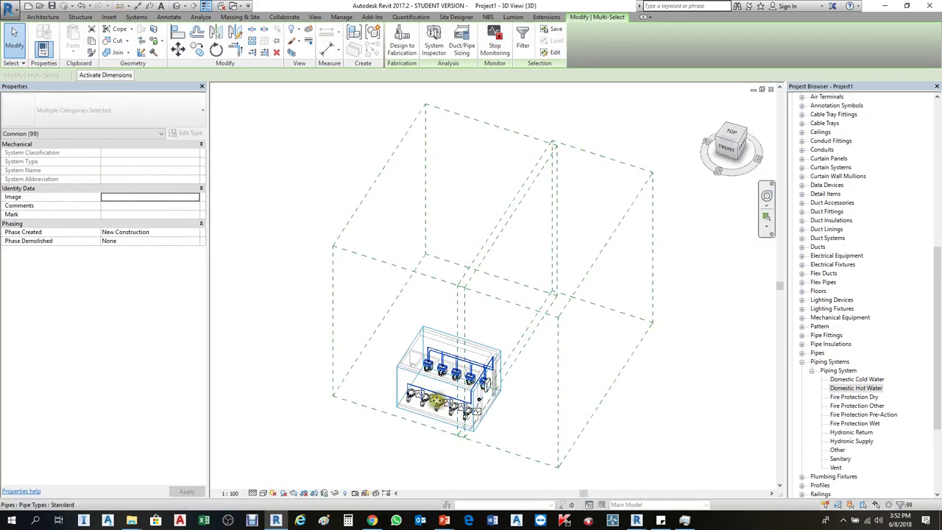
Examine the hot and cold water pipe connections to the washbasins and toilets in the 3D view.
{"action": "scroll", "coordinate": [515, 412], "scroll_direction": "up", "scroll_amount": 4}
{"action": "scroll", "coordinate": [485, 424], "scroll_direction": "up", "scroll_amount": 4}
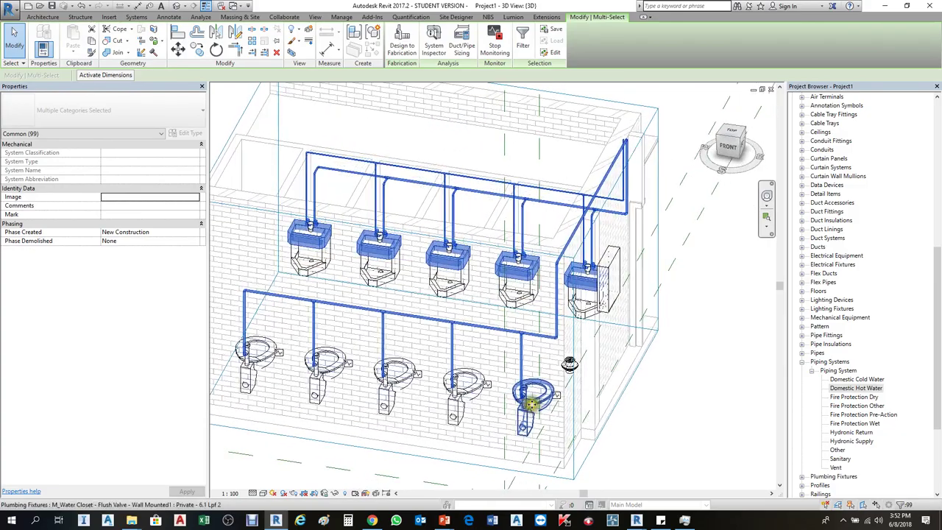
{"action": "key", "text": "Escape"}
{"action": "middle_click_drag", "start_coordinate": [587, 430], "coordinate": [675, 385], "text": "shift"}
{"action": "scroll", "coordinate": [672, 388], "scroll_direction": "down", "scroll_amount": 2}
{"action": "middle_click_drag", "start_coordinate": [486, 402], "coordinate": [389, 448], "text": "shift"}
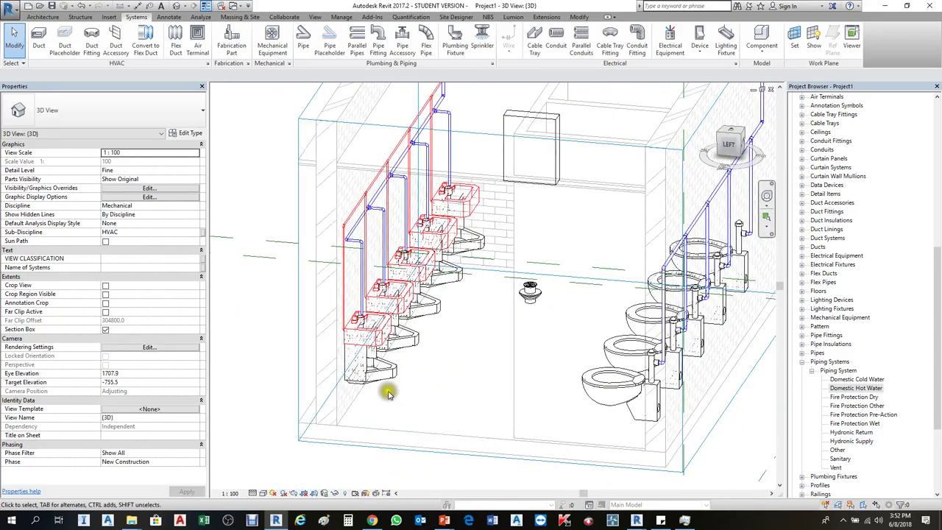
{"action": "scroll", "coordinate": [393, 378], "scroll_direction": "up", "scroll_amount": 2}
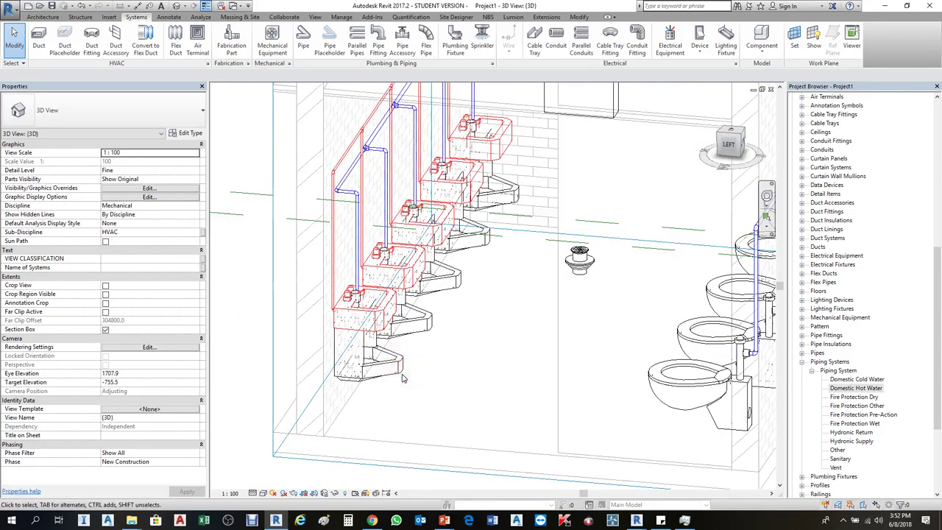
{"action": "scroll", "coordinate": [403, 378], "scroll_direction": "down", "scroll_amount": 2}
{"action": "scroll", "coordinate": [442, 385], "scroll_direction": "up", "scroll_amount": 1}
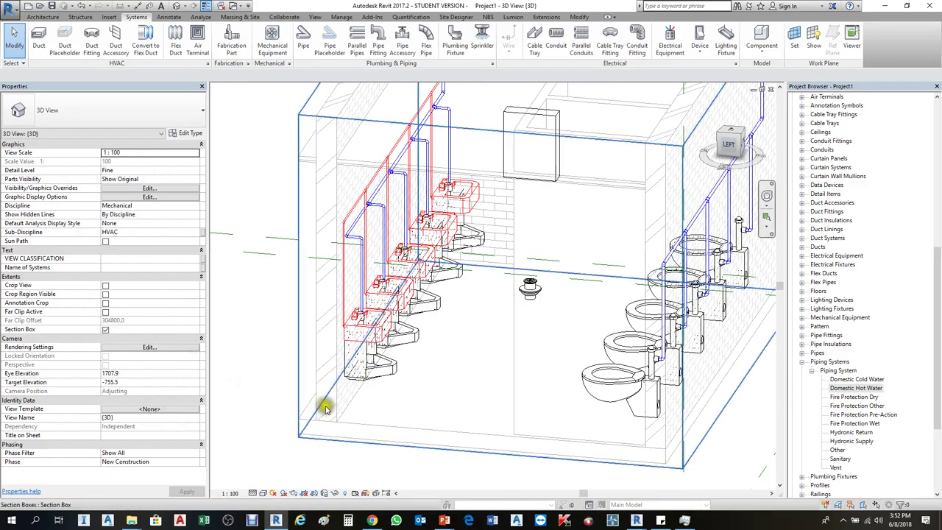
Hide the Plumbing Fixtures category of the linked Arch-1.rvt model in the 3D view through its custom link display settings.
{"action": "key", "text": "v"}
{"action": "key", "text": "v"}
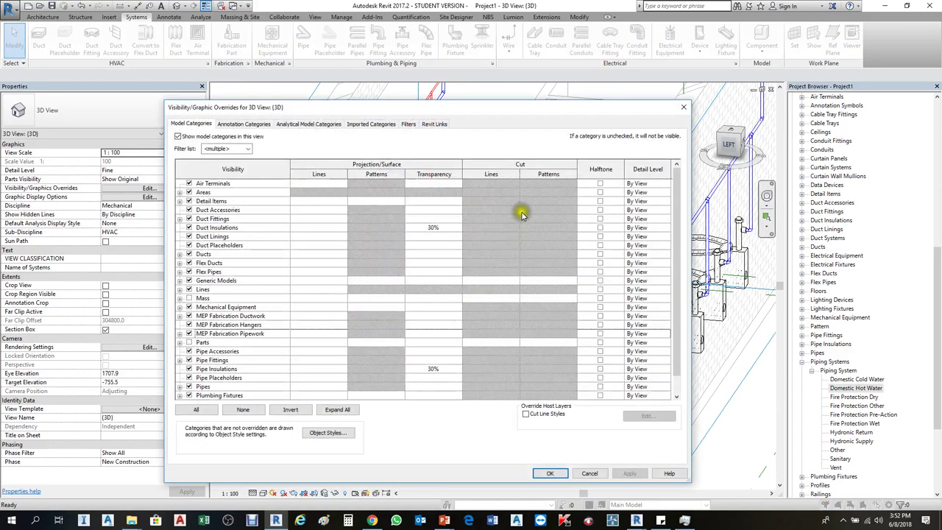
{"action": "left_click", "coordinate": [441, 124]}
{"action": "left_click", "coordinate": [568, 168]}
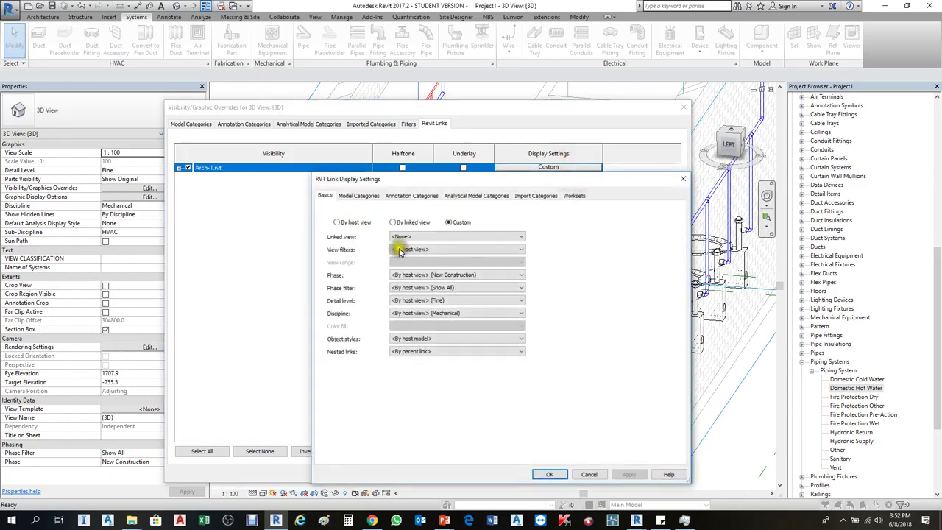
{"action": "left_click", "coordinate": [364, 198]}
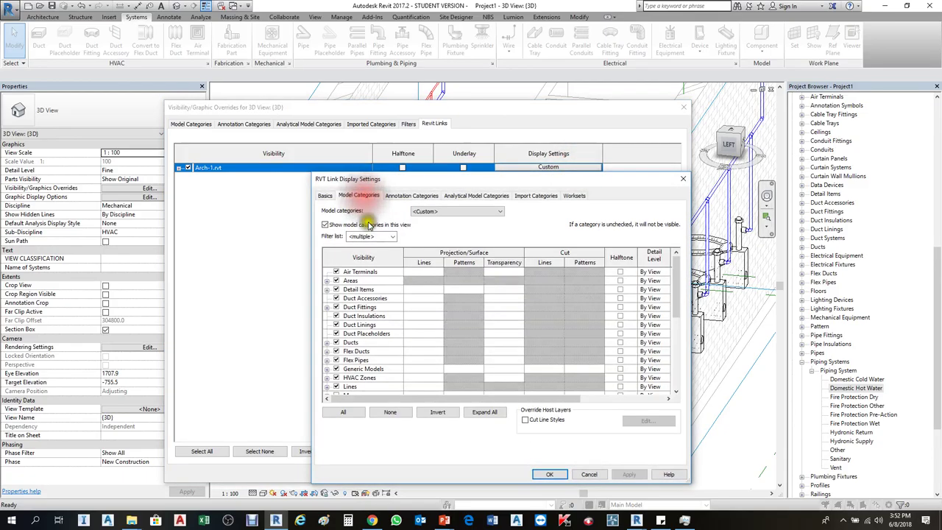
{"action": "left_click", "coordinate": [349, 311]}
{"action": "scroll", "coordinate": [359, 318], "scroll_direction": "up", "scroll_amount": 3}
{"action": "scroll", "coordinate": [364, 346], "scroll_direction": "down", "scroll_amount": 2}
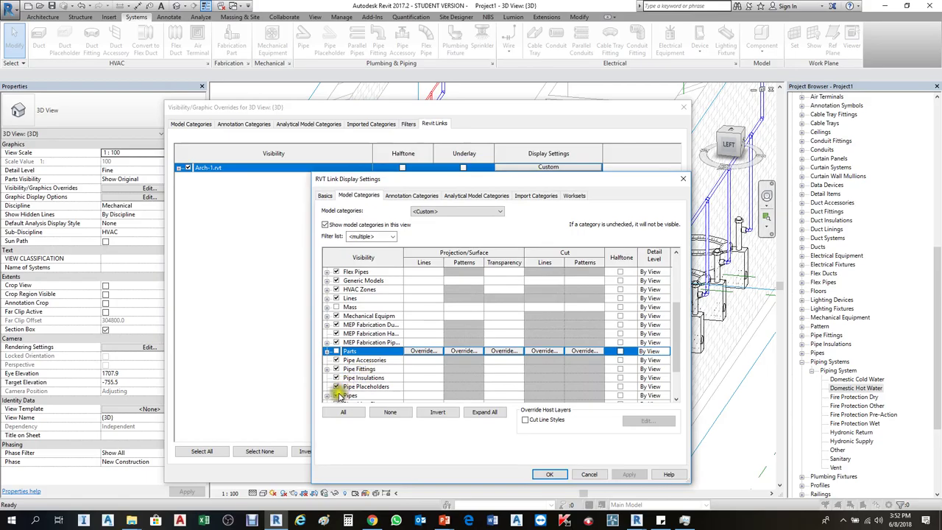
{"action": "scroll", "coordinate": [344, 387], "scroll_direction": "down", "scroll_amount": 2}
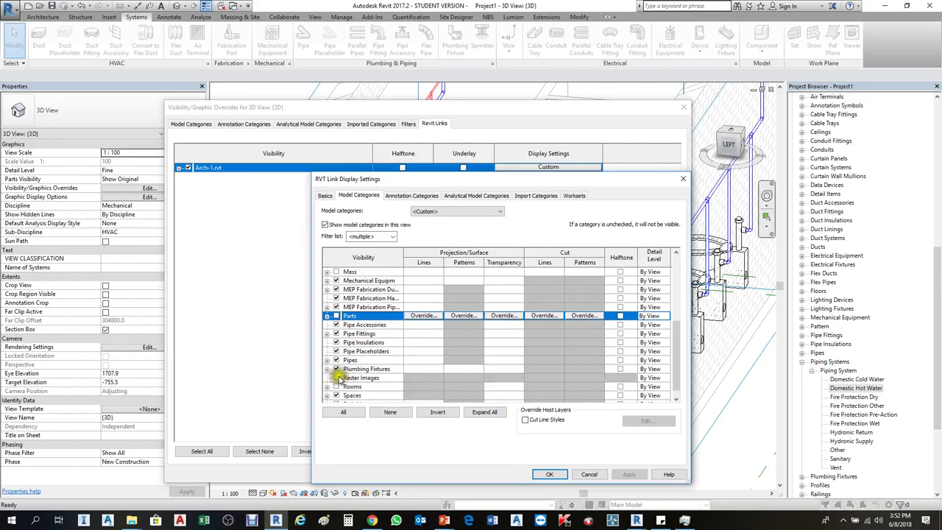
{"action": "left_click", "coordinate": [337, 368]}
{"action": "left_click", "coordinate": [630, 474]}
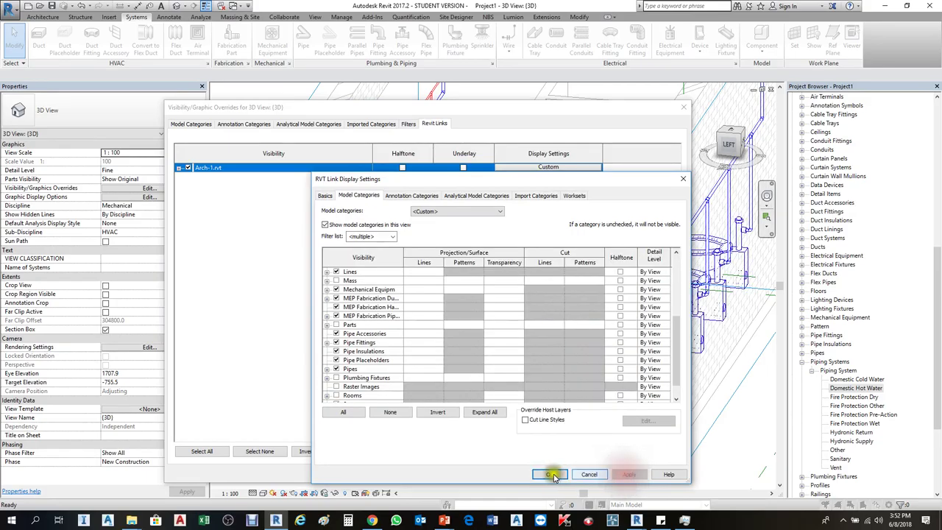
{"action": "left_click", "coordinate": [552, 475]}
{"action": "left_click", "coordinate": [630, 472]}
{"action": "left_click", "coordinate": [557, 472]}
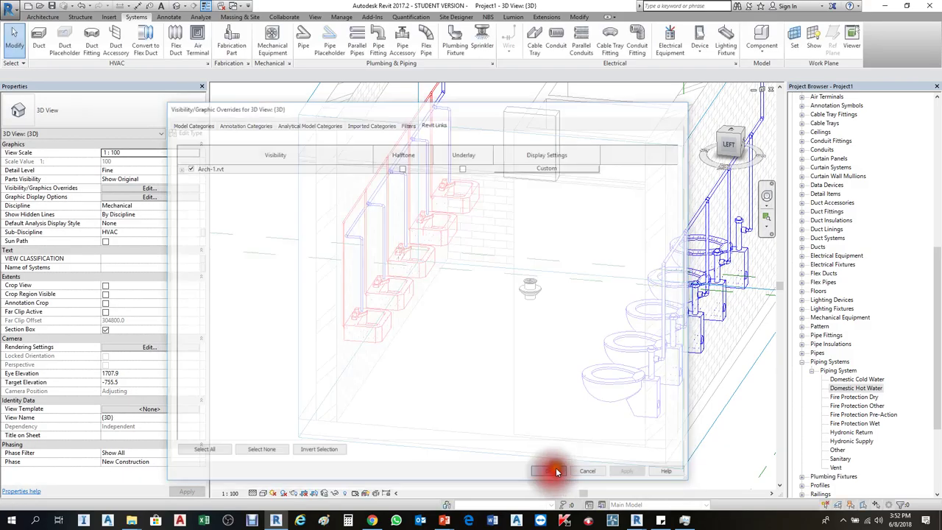
Examine the second washbasin's vertical hot water pipe and the high-level cold water pipe in the 3D view from several angles.
{"action": "middle_click_drag", "start_coordinate": [477, 357], "coordinate": [397, 386]}
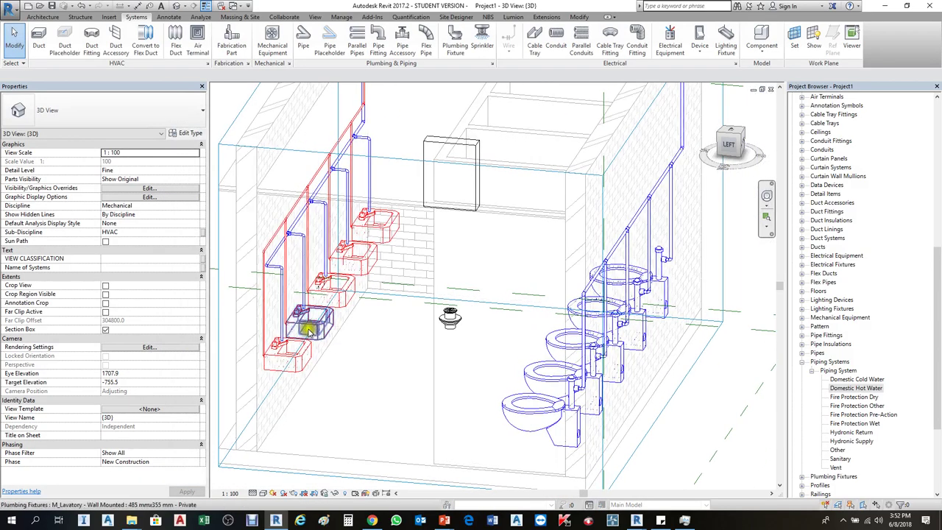
{"action": "scroll", "coordinate": [286, 245], "scroll_direction": "up", "scroll_amount": 3}
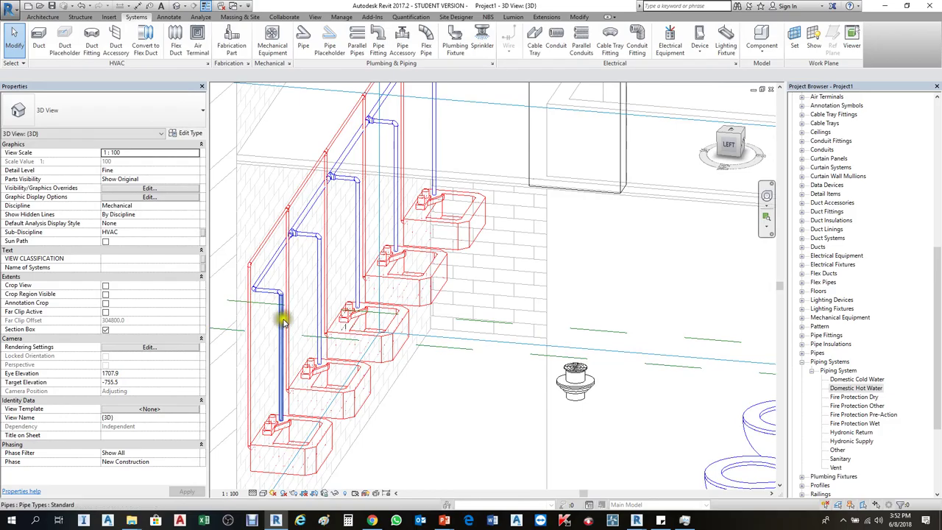
{"action": "left_click", "coordinate": [289, 284]}
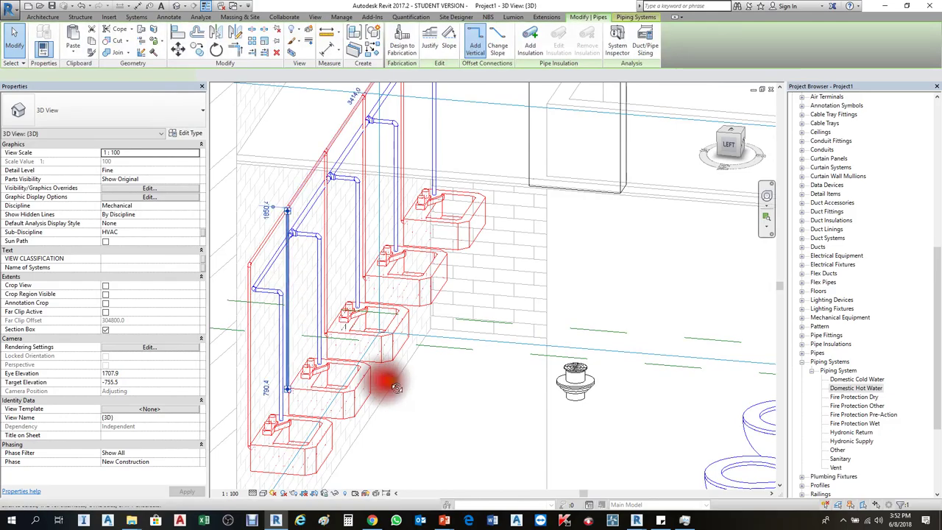
{"action": "middle_click_drag", "start_coordinate": [390, 383], "coordinate": [395, 320], "text": "shift"}
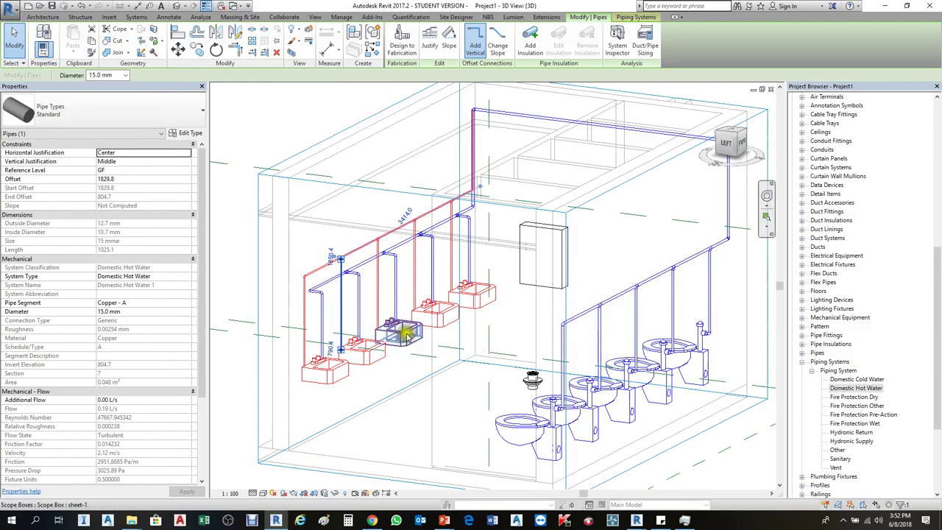
{"action": "middle_click_drag", "start_coordinate": [495, 171], "coordinate": [563, 212], "text": "shift"}
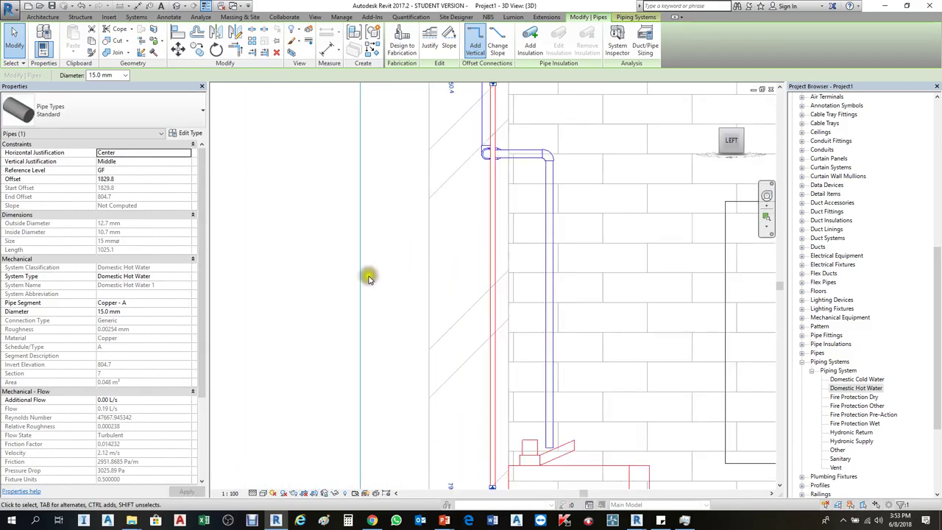
{"action": "scroll", "coordinate": [364, 284], "scroll_direction": "down", "scroll_amount": 5}
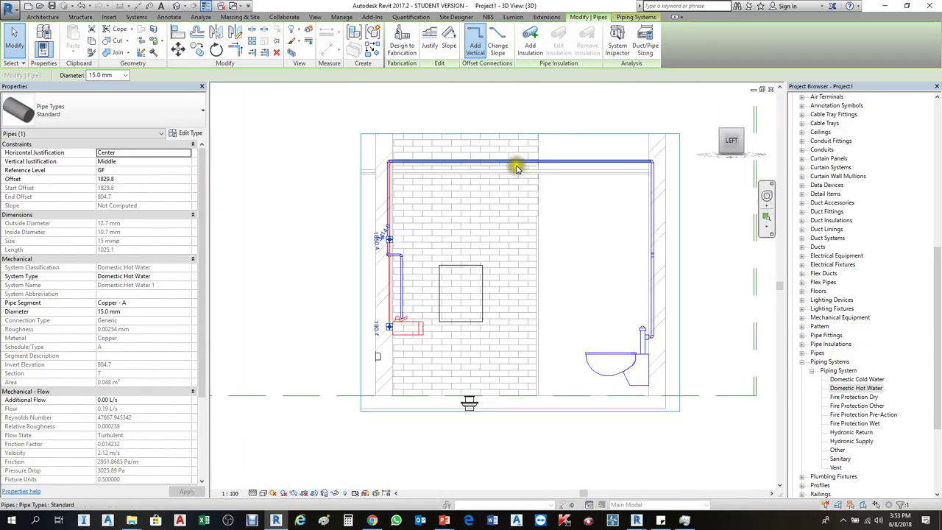
{"action": "left_click", "coordinate": [515, 166]}
{"action": "scroll", "coordinate": [479, 178], "scroll_direction": "up", "scroll_amount": 3}
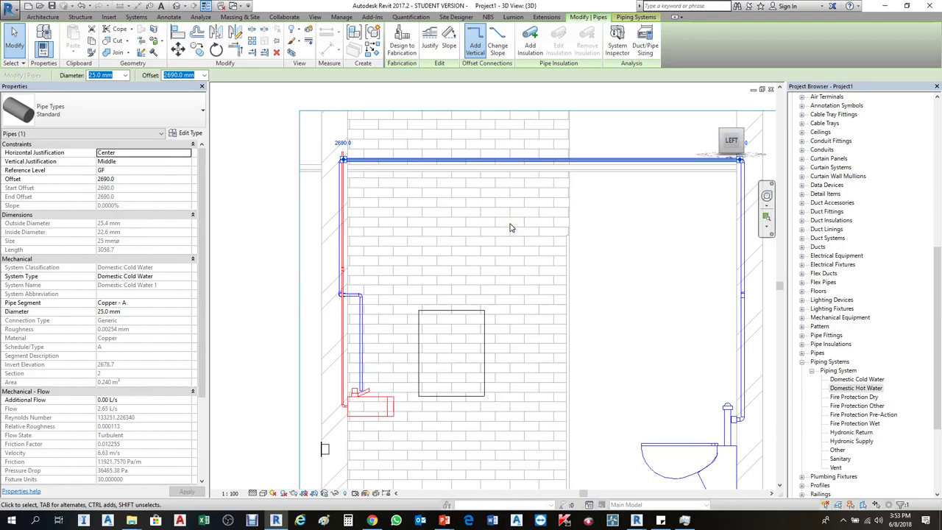
{"action": "key", "text": "Escape"}
{"action": "scroll", "coordinate": [448, 225], "scroll_direction": "down", "scroll_amount": 2}
Examine the system properties of the floor drain and the toilet nearest to it in floor plan GF(2).
{"action": "key", "text": "ctrl+Tab"}
{"action": "scroll", "coordinate": [453, 235], "scroll_direction": "down", "scroll_amount": 1}
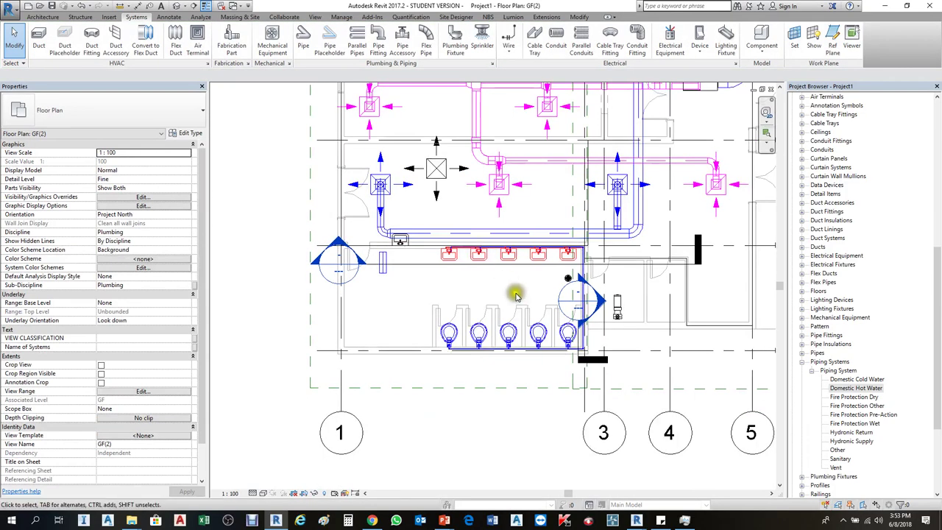
{"action": "scroll", "coordinate": [519, 291], "scroll_direction": "up", "scroll_amount": 2}
{"action": "scroll", "coordinate": [603, 350], "scroll_direction": "up", "scroll_amount": 2}
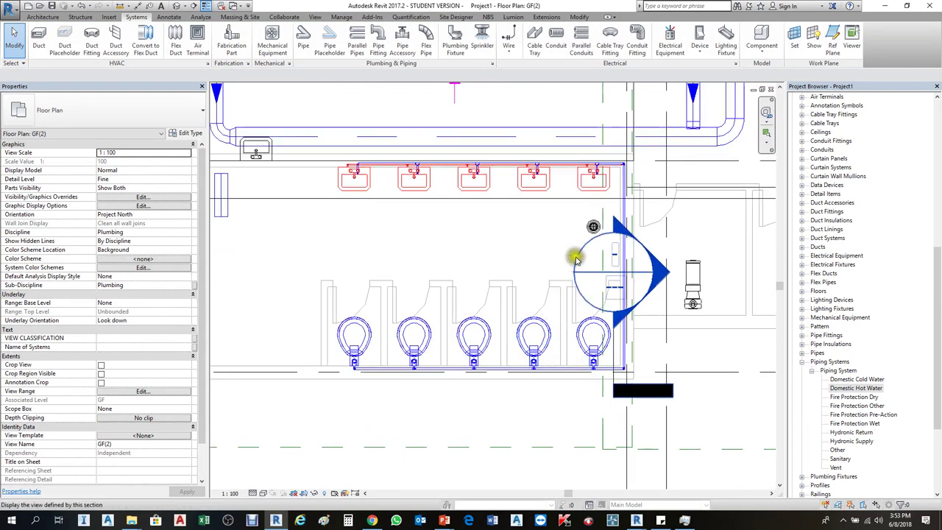
{"action": "left_click", "coordinate": [594, 227]}
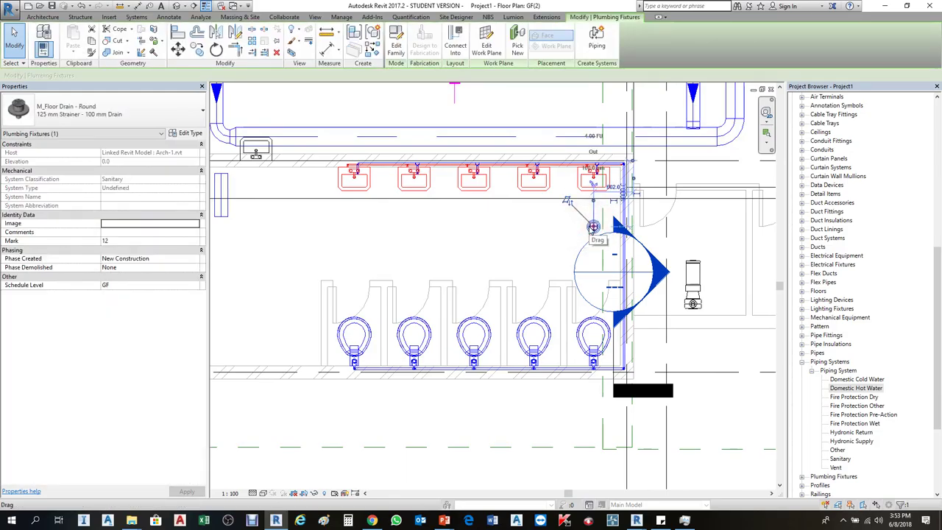
{"action": "key", "text": "Escape"}
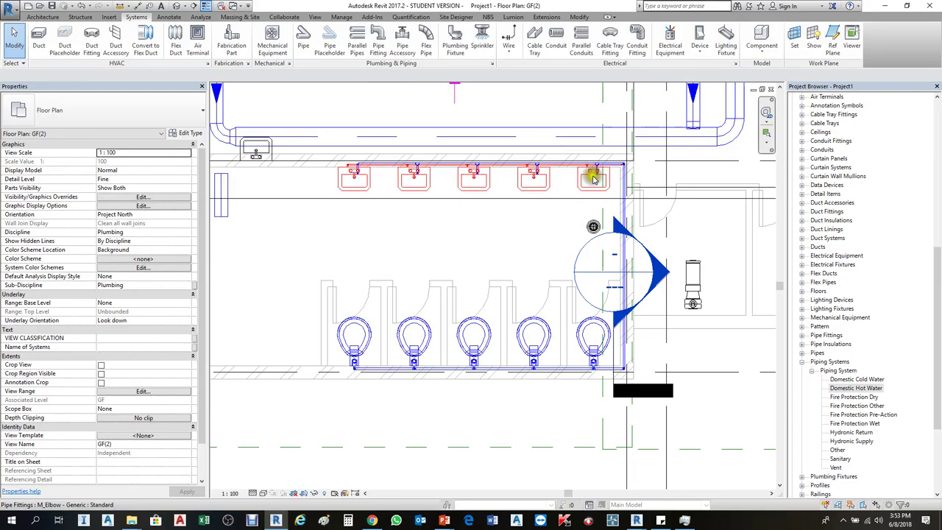
{"action": "scroll", "coordinate": [593, 178], "scroll_direction": "up", "scroll_amount": 1}
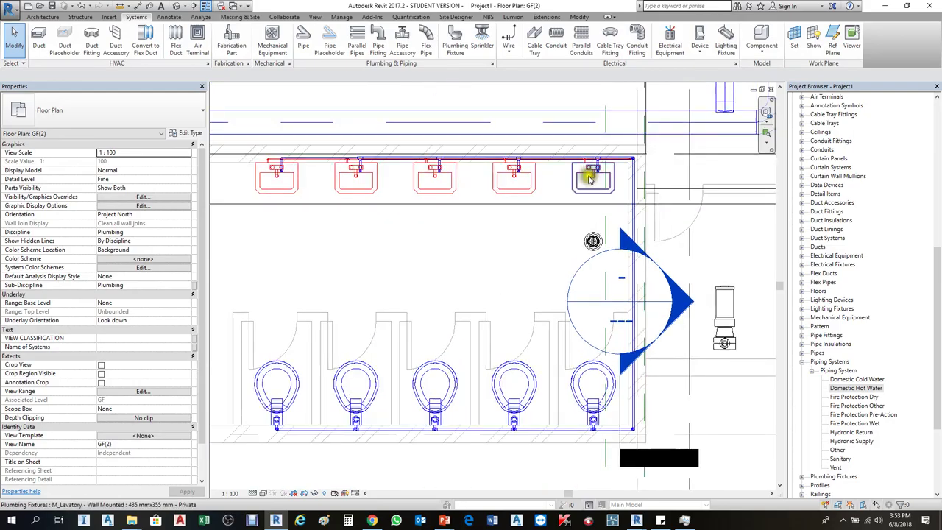
{"action": "left_click", "coordinate": [574, 387]}
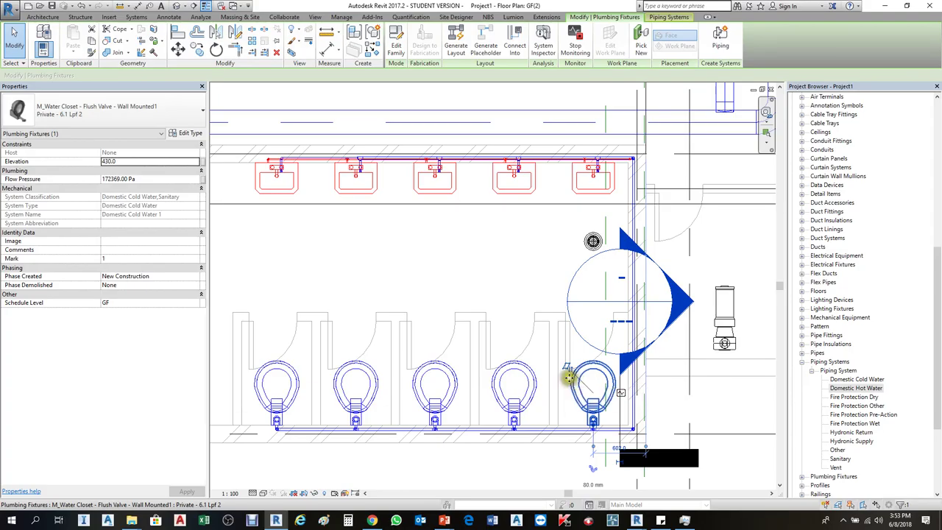
{"action": "left_click", "coordinate": [593, 243]}
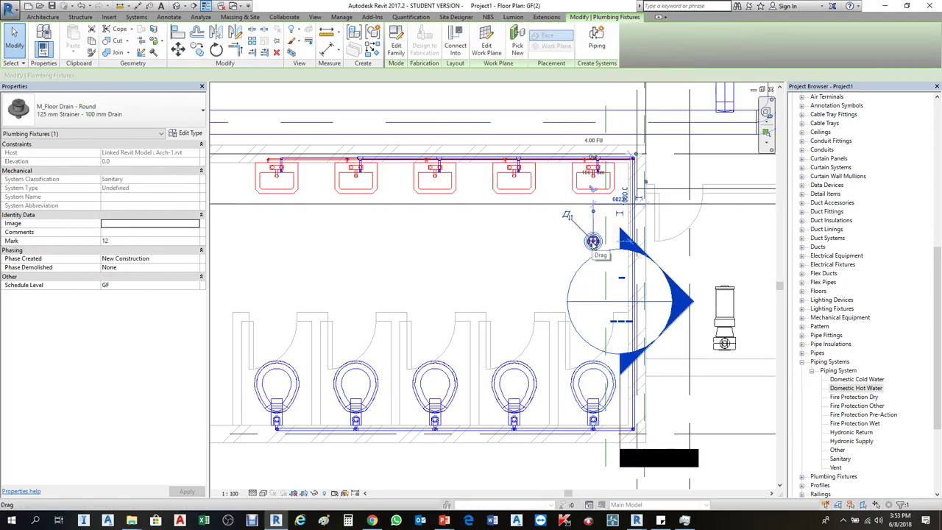
{"action": "key", "text": "Escape"}
{"action": "scroll", "coordinate": [641, 251], "scroll_direction": "down", "scroll_amount": 3}
{"action": "scroll", "coordinate": [611, 253], "scroll_direction": "up", "scroll_amount": 2}
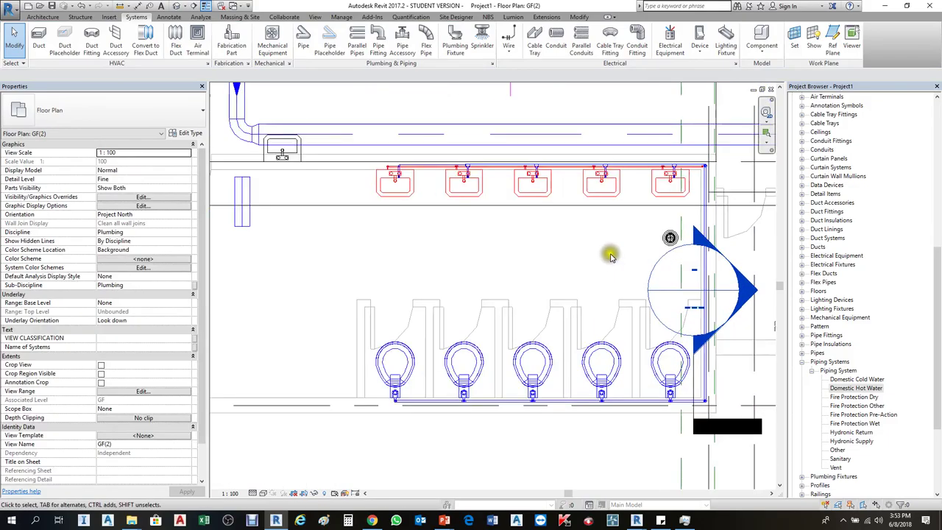
Dismiss the save reminder and draw an L-shaped 15 mm Domestic Hot Water pipe between washbasins and toilets, with its horizontal leg about 2086 mm long.
{"action": "scroll", "coordinate": [619, 252], "scroll_direction": "down", "scroll_amount": 5}
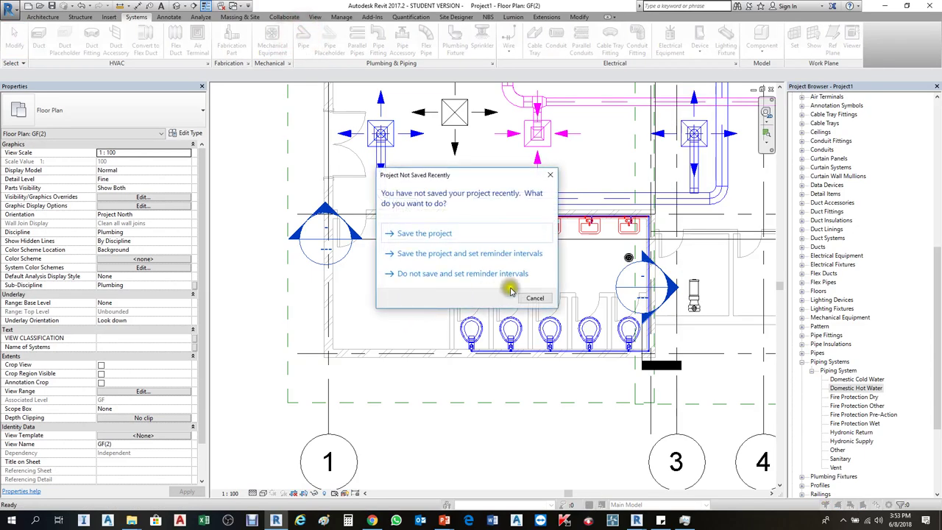
{"action": "left_click", "coordinate": [528, 291]}
{"action": "middle_click_drag", "start_coordinate": [400, 279], "coordinate": [505, 284]}
{"action": "key", "text": "p"}
{"action": "key", "text": "i"}
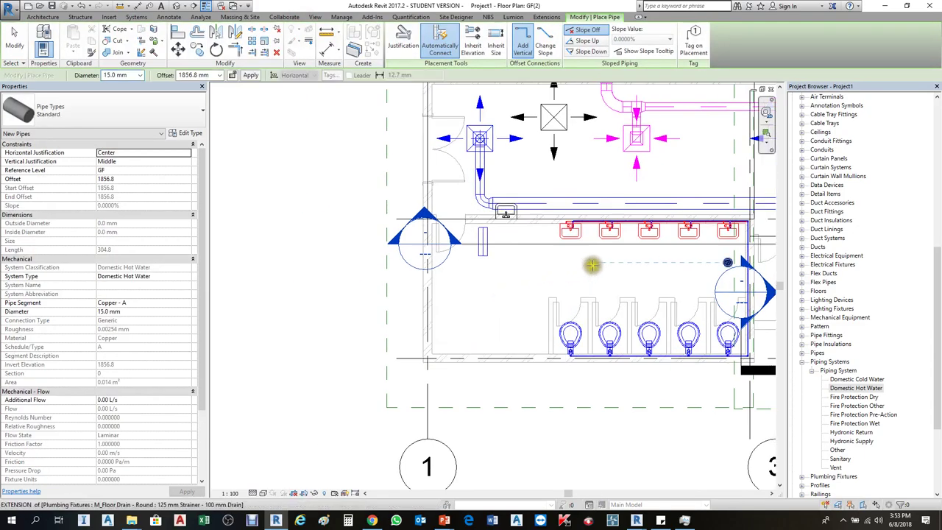
{"action": "left_click", "coordinate": [493, 262]}
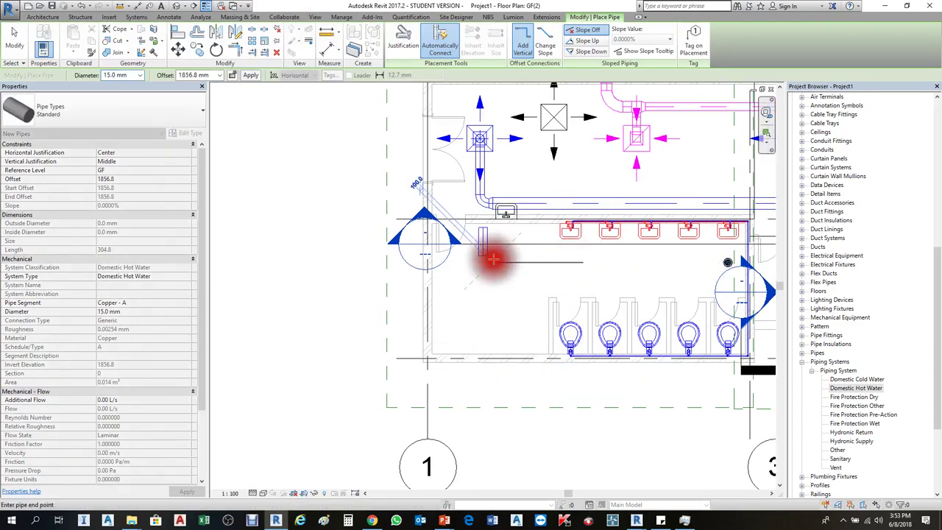
{"action": "left_click", "coordinate": [496, 311]}
{"action": "scroll", "coordinate": [497, 298], "scroll_direction": "up", "scroll_amount": 4}
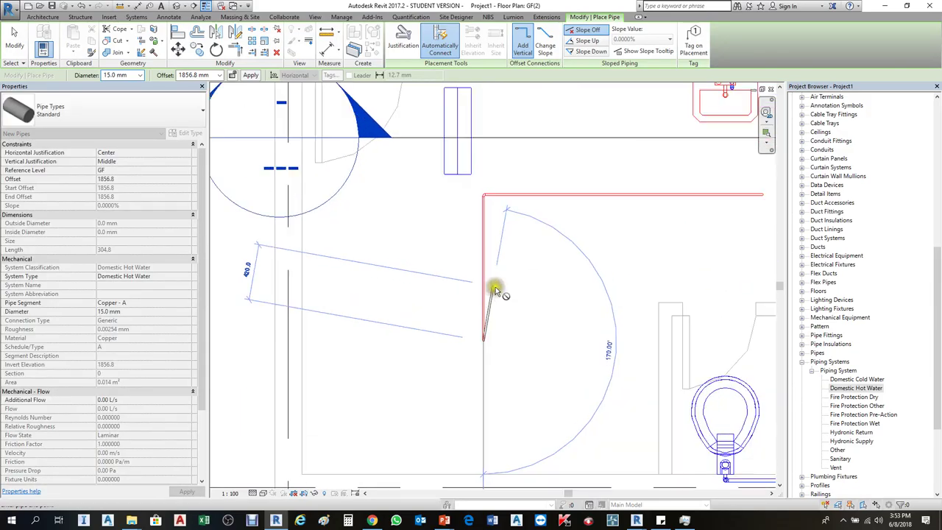
{"action": "scroll", "coordinate": [495, 287], "scroll_direction": "down", "scroll_amount": 4}
{"action": "key", "text": "Escape"}
{"action": "key", "text": "Escape"}
Open the routing preferences of the Standard pipe type used by the new pipe's horizontal leg.
{"action": "scroll", "coordinate": [515, 280], "scroll_direction": "up", "scroll_amount": 5}
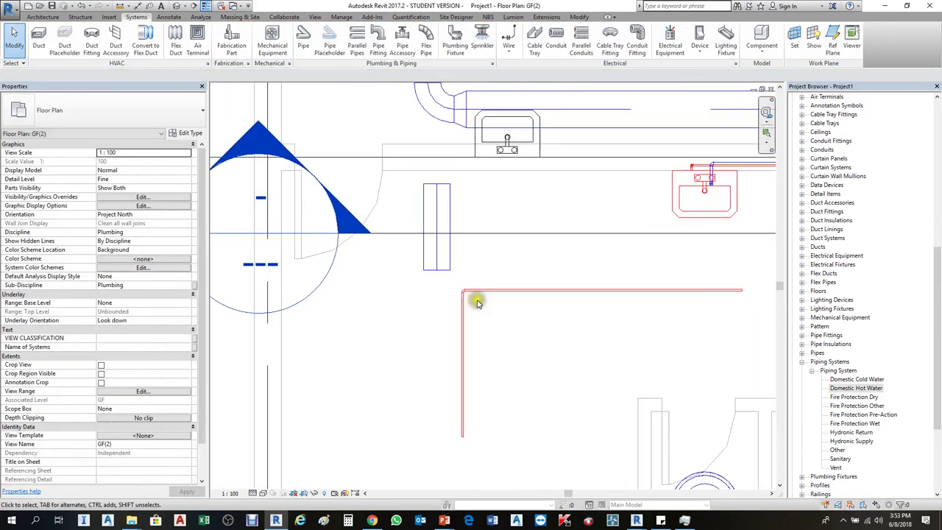
{"action": "left_click", "coordinate": [471, 292]}
{"action": "scroll", "coordinate": [471, 292], "scroll_direction": "up", "scroll_amount": 2}
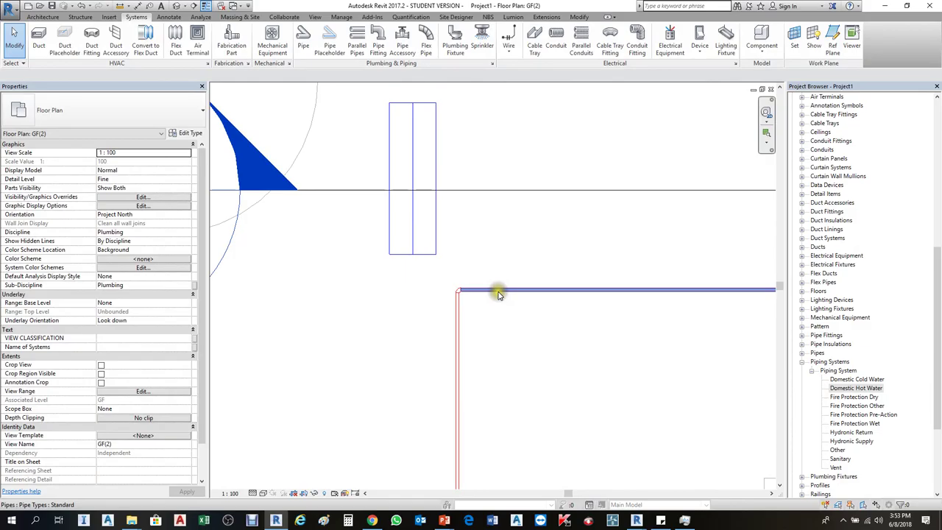
{"action": "left_click", "coordinate": [500, 293]}
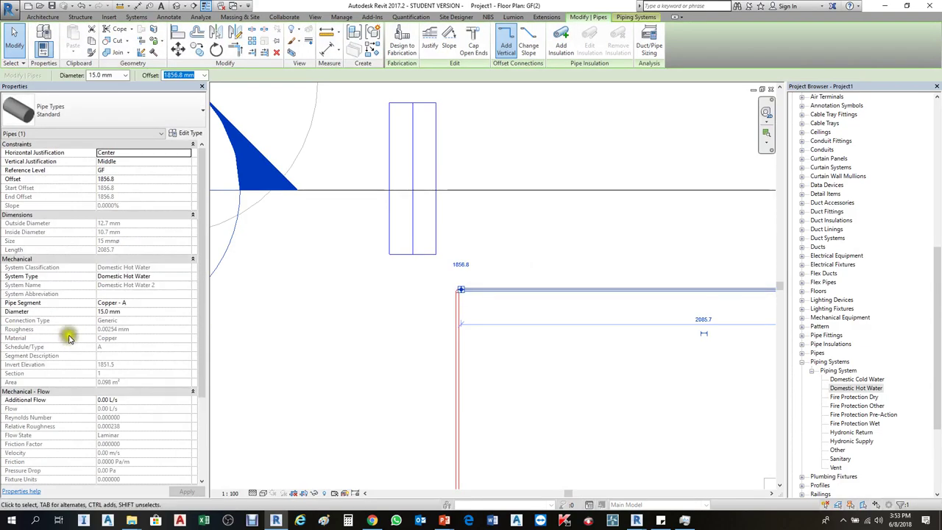
{"action": "left_click", "coordinate": [187, 133]}
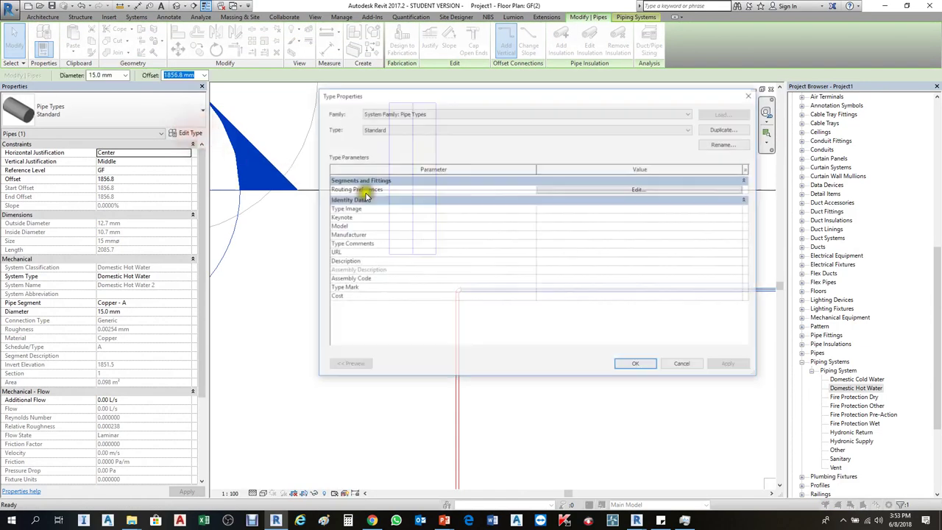
{"action": "left_click", "coordinate": [394, 189]}
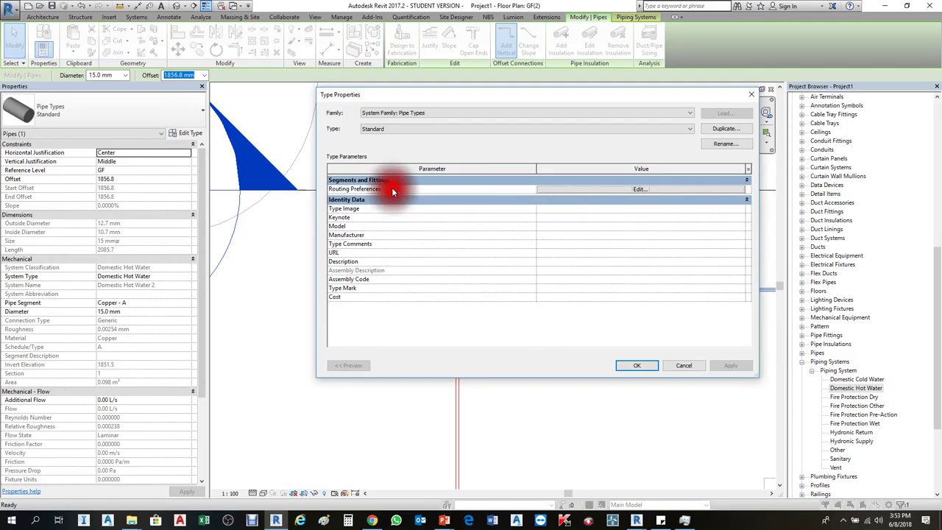
{"action": "left_click", "coordinate": [645, 190]}
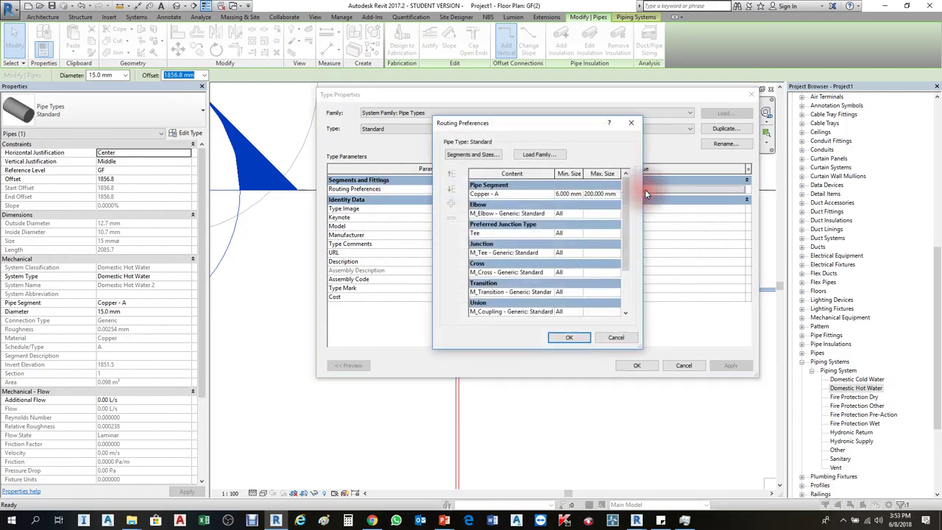
Examine the elbow, preferred junction type and maximum segment size options in the Standard pipe type's routing preferences, and close them unchanged.
{"action": "left_click", "coordinate": [516, 214]}
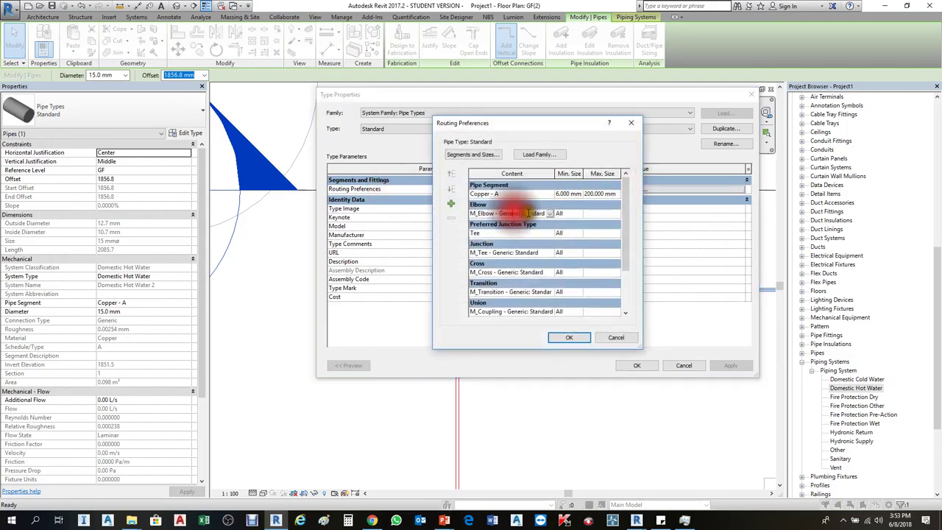
{"action": "left_click", "coordinate": [551, 214]}
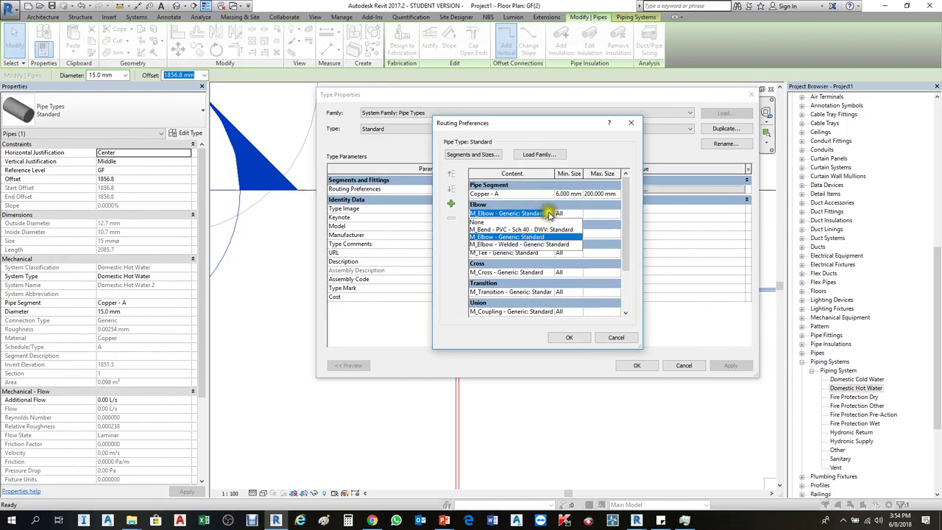
{"action": "left_click", "coordinate": [550, 214]}
{"action": "left_click", "coordinate": [553, 233]}
{"action": "left_click", "coordinate": [552, 233]}
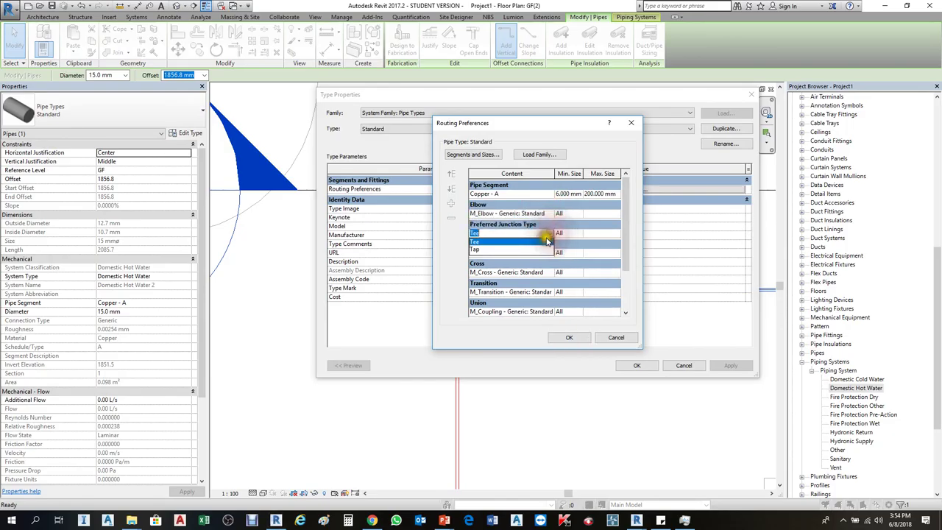
{"action": "left_click", "coordinate": [550, 236]}
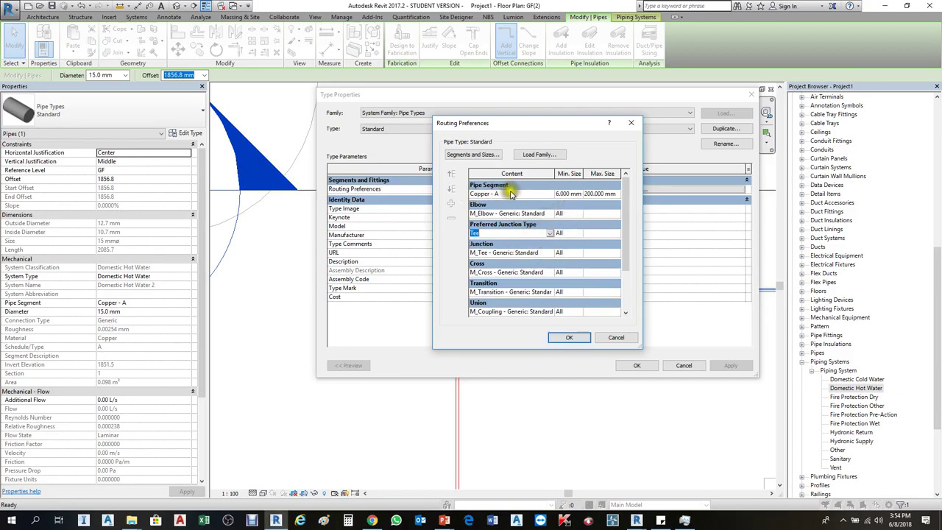
{"action": "left_click", "coordinate": [593, 195]}
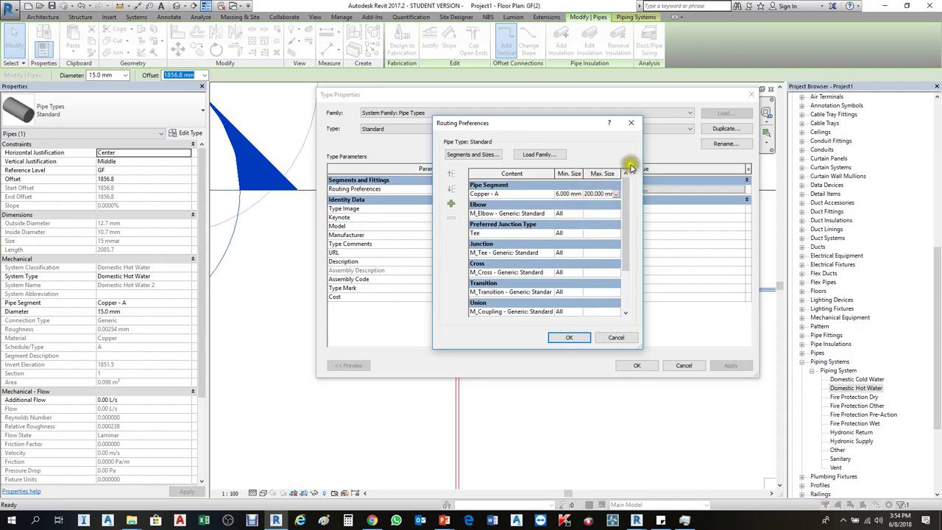
{"action": "key", "text": "Escape"}
{"action": "left_click", "coordinate": [751, 94]}
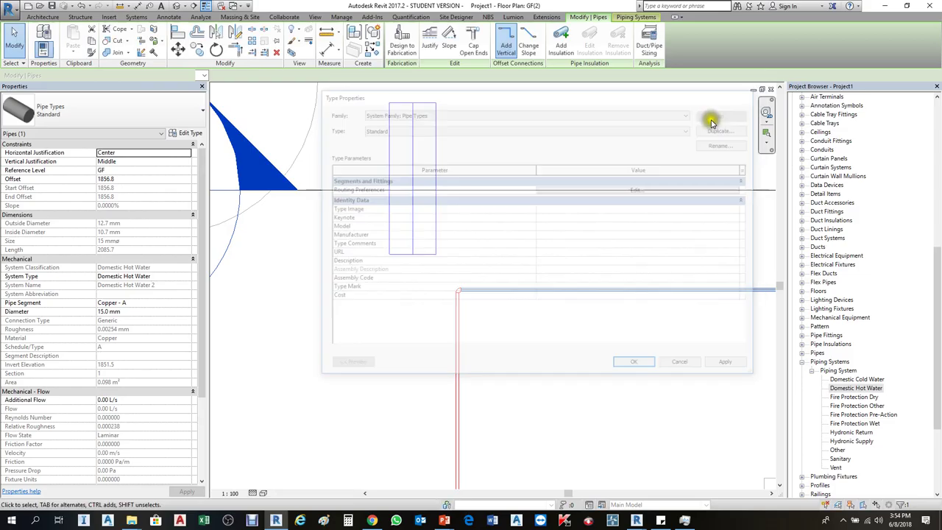
{"action": "left_click", "coordinate": [525, 263]}
{"action": "left_click", "coordinate": [483, 288]}
{"action": "left_click", "coordinate": [506, 187]}
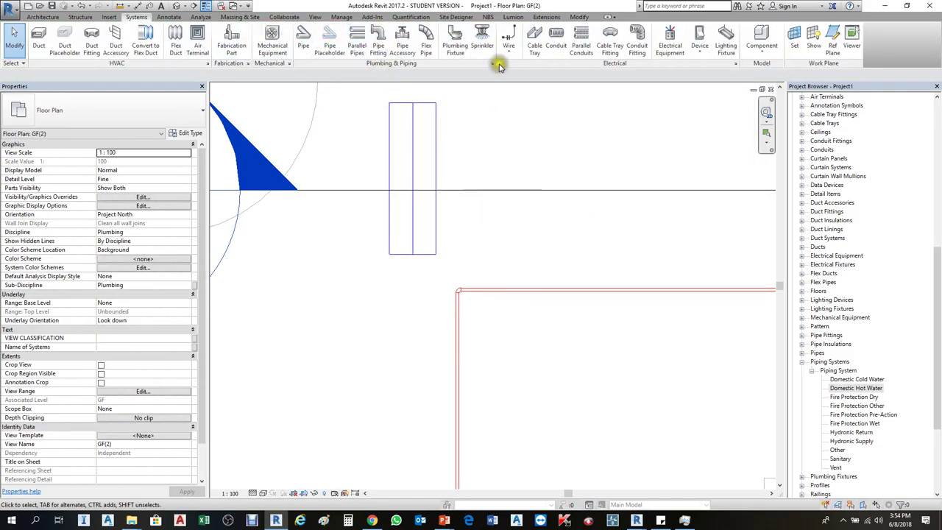
Review the Copper - A pipe size catalog in the mechanical settings, down to the 200 mm nominal size, and close the settings.
{"action": "left_click", "coordinate": [493, 64]}
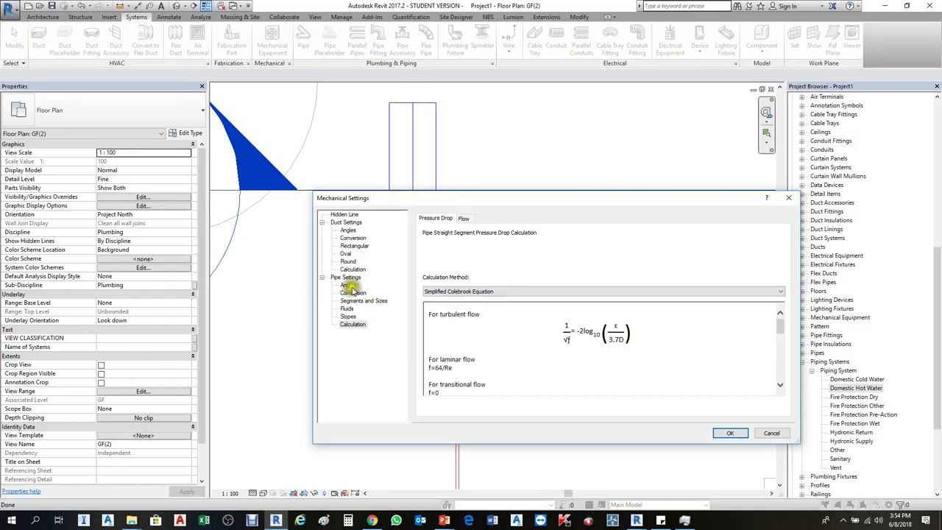
{"action": "left_click", "coordinate": [347, 278]}
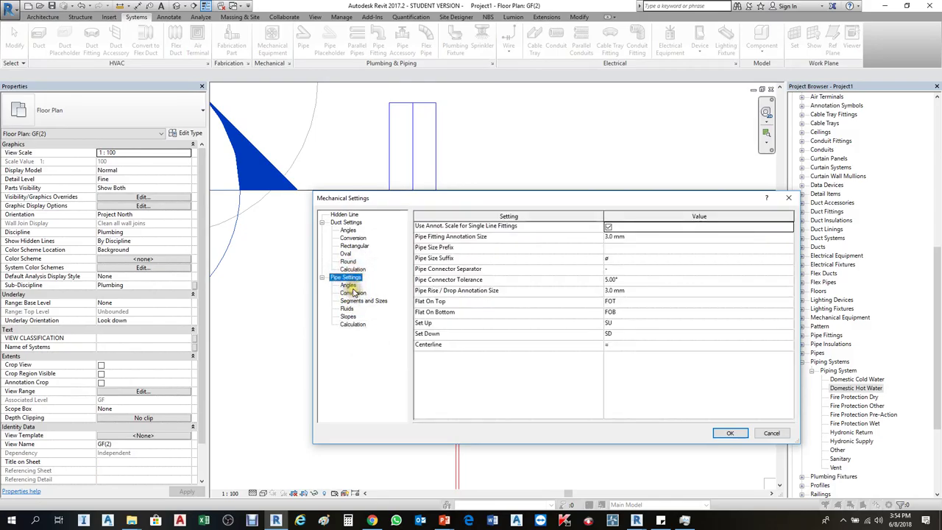
{"action": "left_click", "coordinate": [357, 302]}
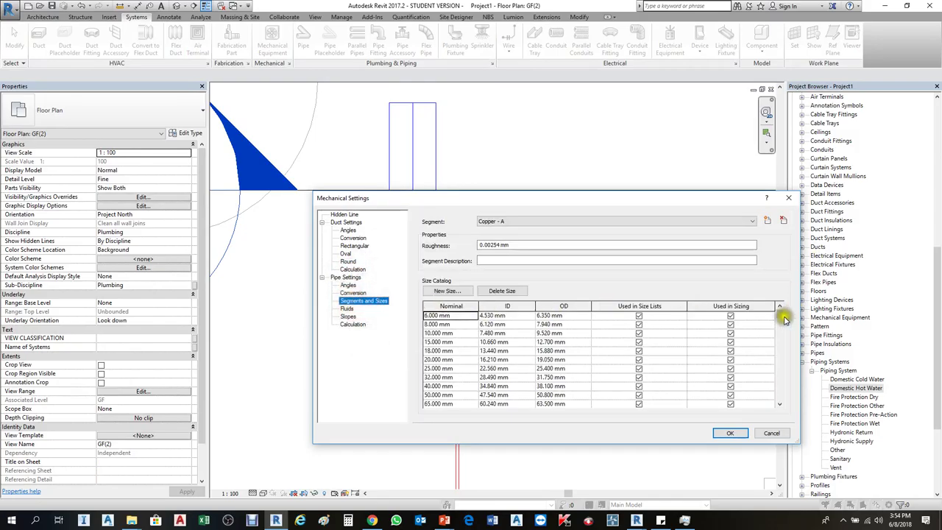
{"action": "left_click_drag", "start_coordinate": [781, 318], "coordinate": [778, 393]}
{"action": "left_click", "coordinate": [440, 394]}
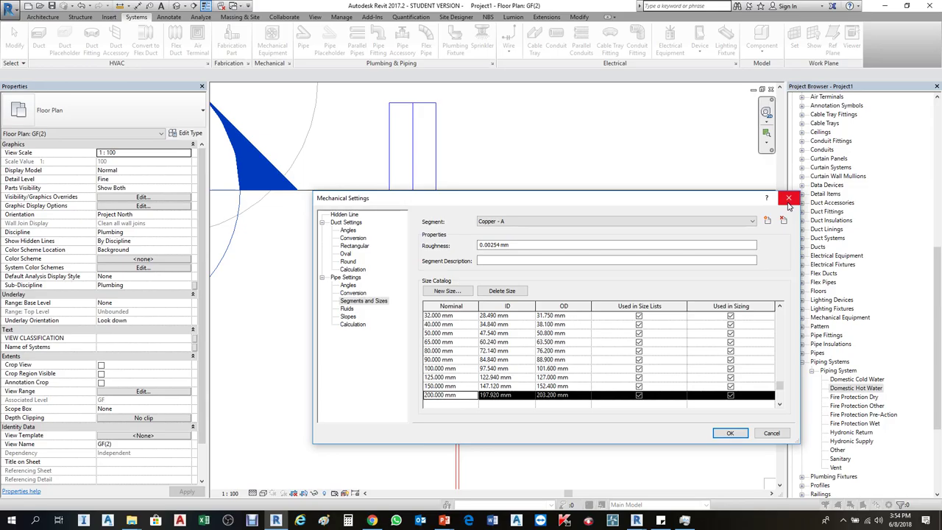
{"action": "left_click", "coordinate": [441, 396]}
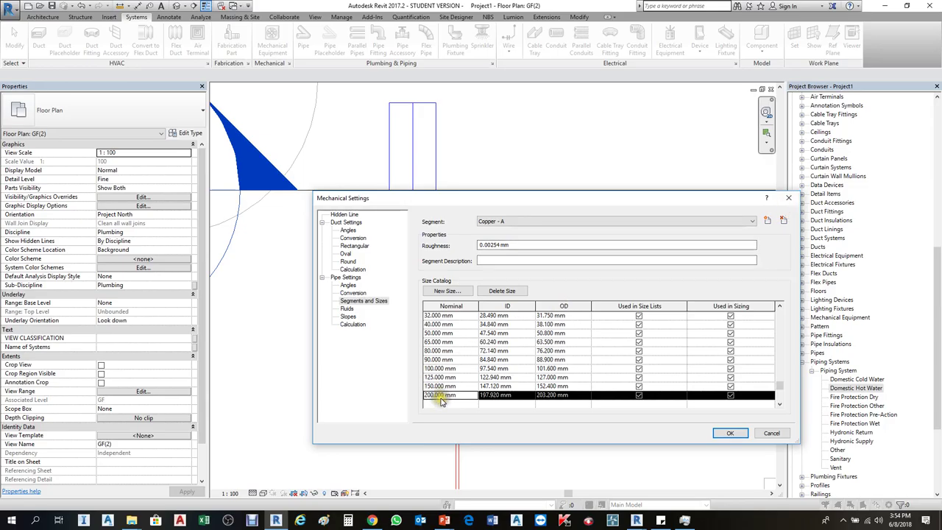
{"action": "left_click", "coordinate": [788, 197]}
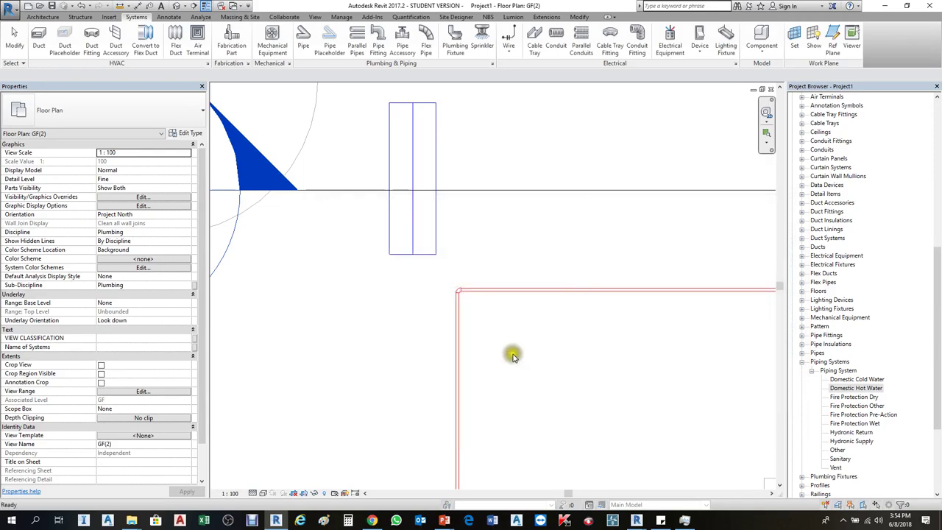
Set the maximum size of the Copper - A segment to 50 mm in the Standard pipe type's routing preferences.
{"action": "left_click", "coordinate": [494, 295]}
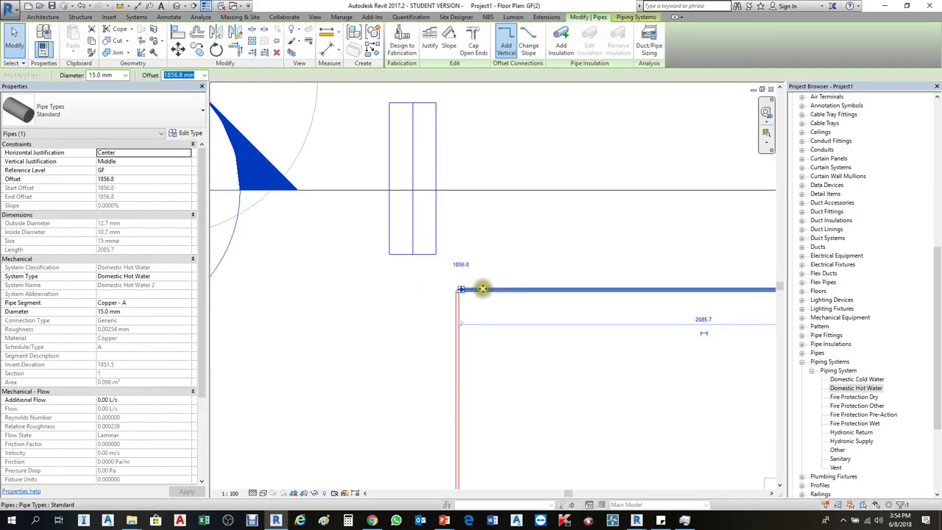
{"action": "left_click", "coordinate": [193, 133]}
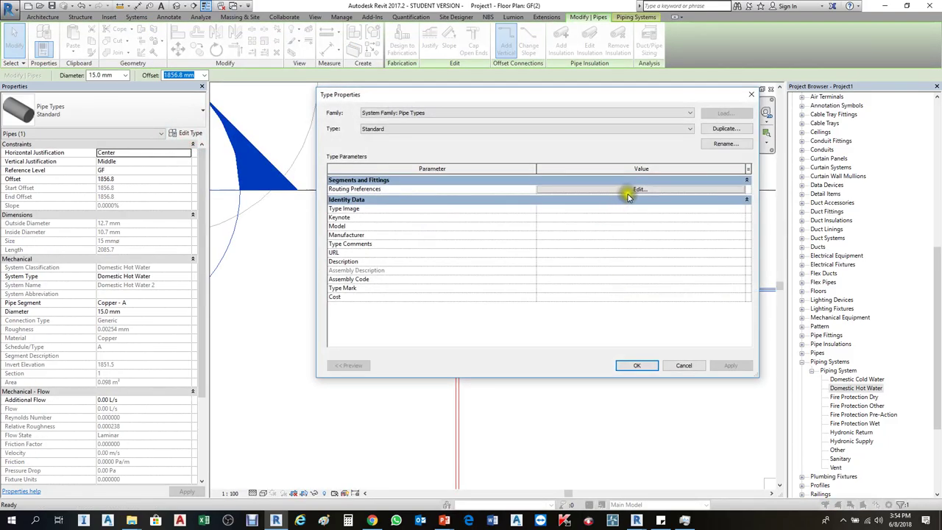
{"action": "left_click", "coordinate": [631, 189]}
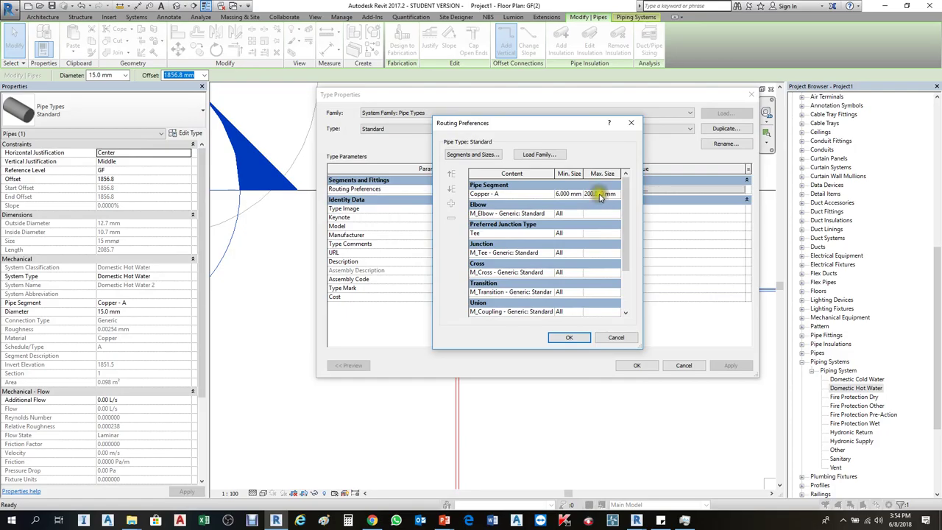
{"action": "left_click", "coordinate": [592, 195]}
{"action": "key", "text": "BackSpace"}
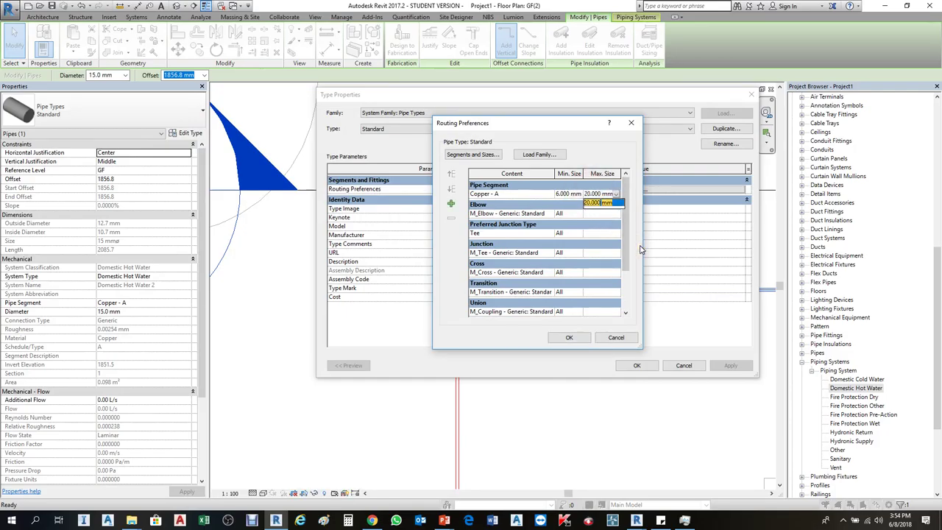
{"action": "key", "text": "BackSpace"}
{"action": "type", "text": "5"}
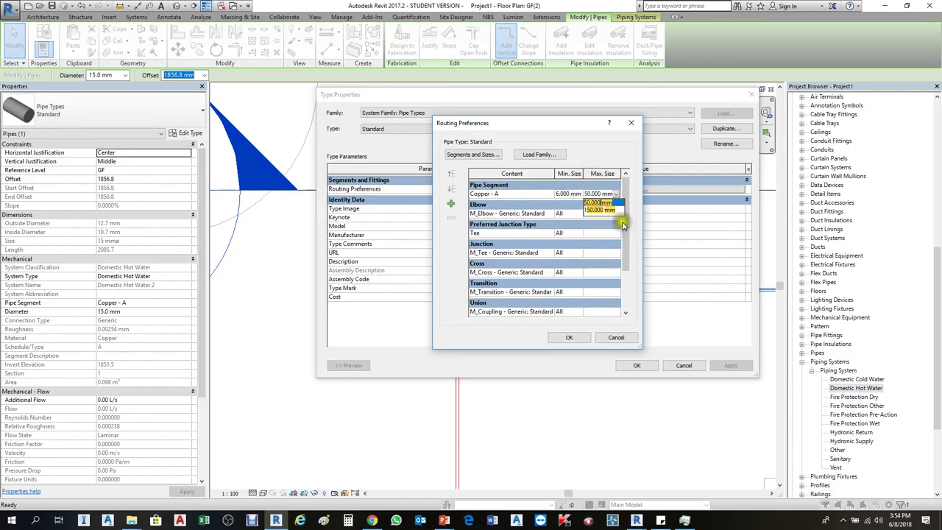
{"action": "left_click", "coordinate": [591, 193]}
{"action": "left_click", "coordinate": [569, 337]}
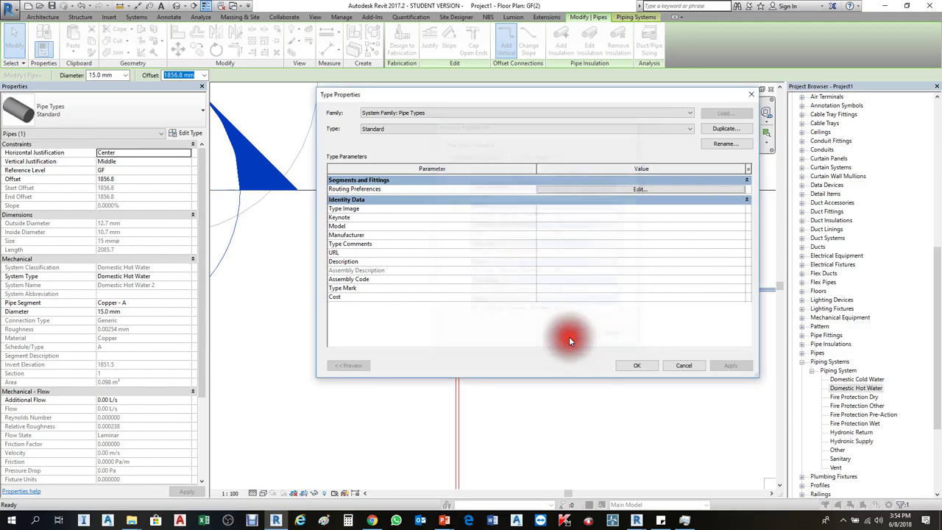
{"action": "left_click", "coordinate": [718, 366]}
{"action": "left_click", "coordinate": [637, 366]}
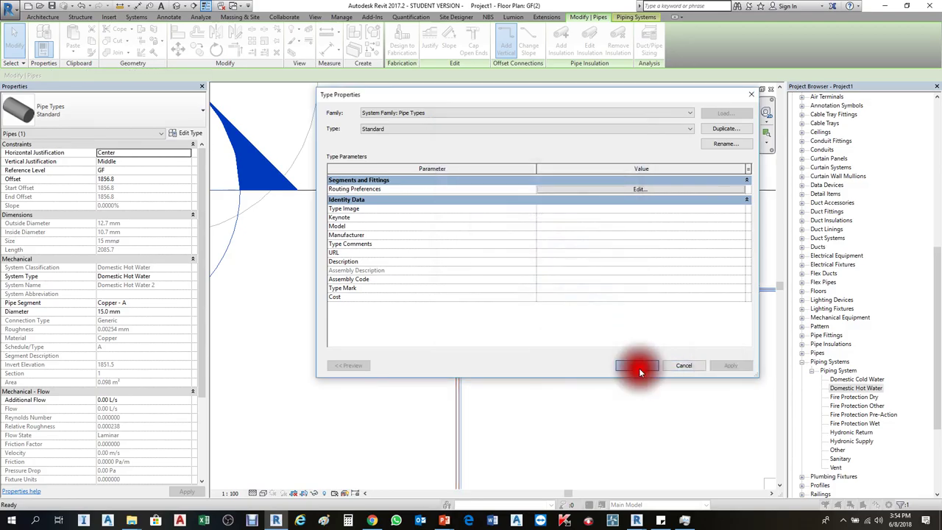
{"action": "left_click", "coordinate": [578, 326]}
Draw a horizontal 50 mm Domestic Hot Water pipe about 960 mm long just above the L-shaped pipe's horizontal leg.
{"action": "scroll", "coordinate": [578, 326], "scroll_direction": "down", "scroll_amount": 1}
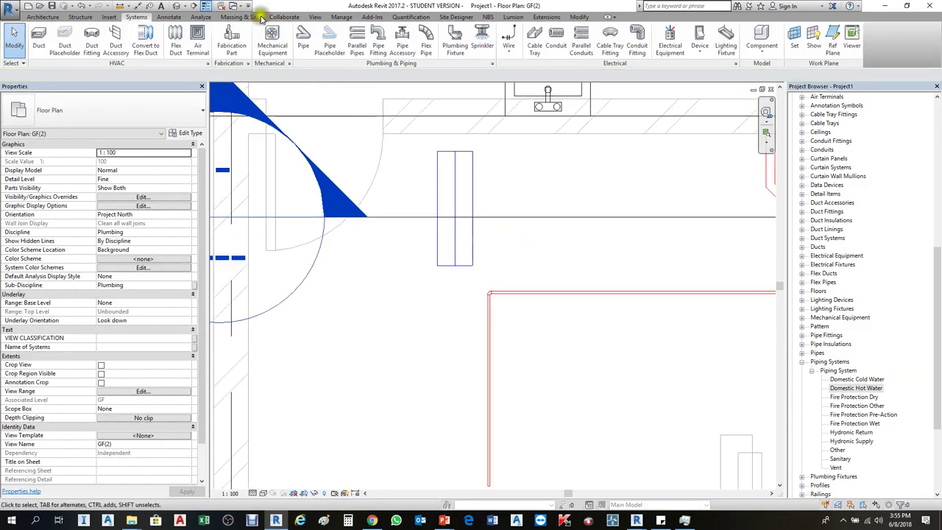
{"action": "left_click", "coordinate": [303, 40]}
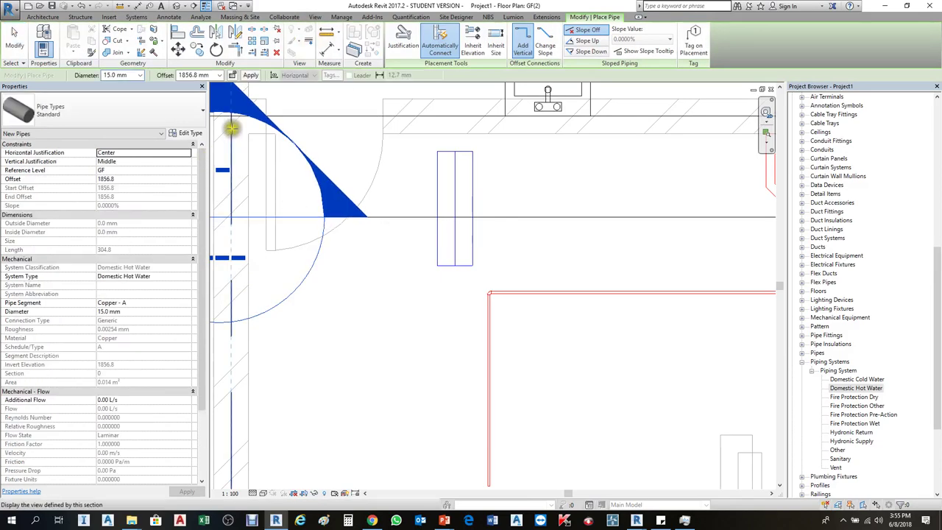
{"action": "left_click", "coordinate": [140, 74]}
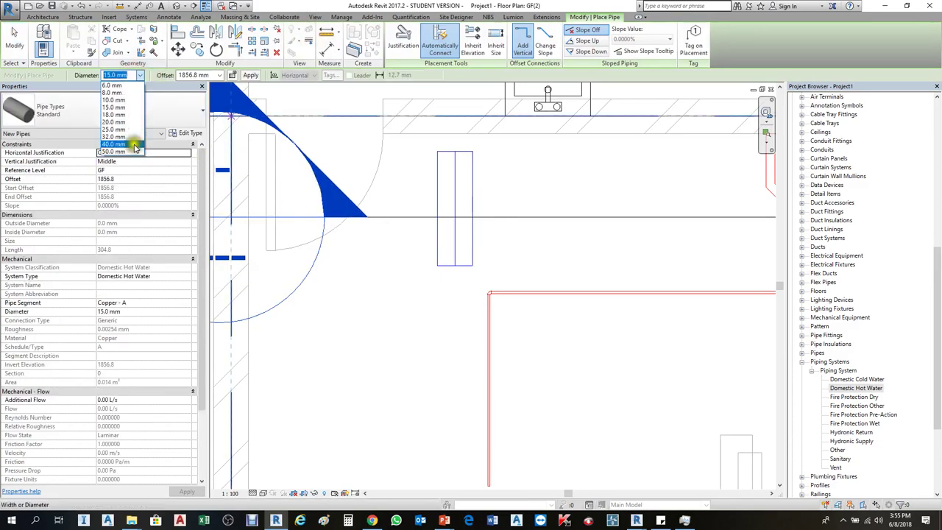
{"action": "left_click", "coordinate": [127, 75]}
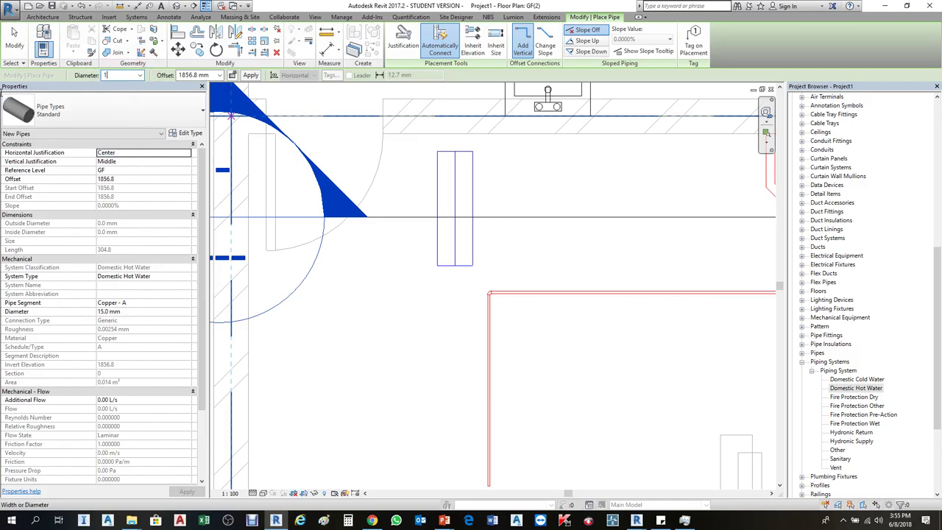
{"action": "type", "text": "50"}
{"action": "key", "text": "Return"}
{"action": "left_click", "coordinate": [688, 257]}
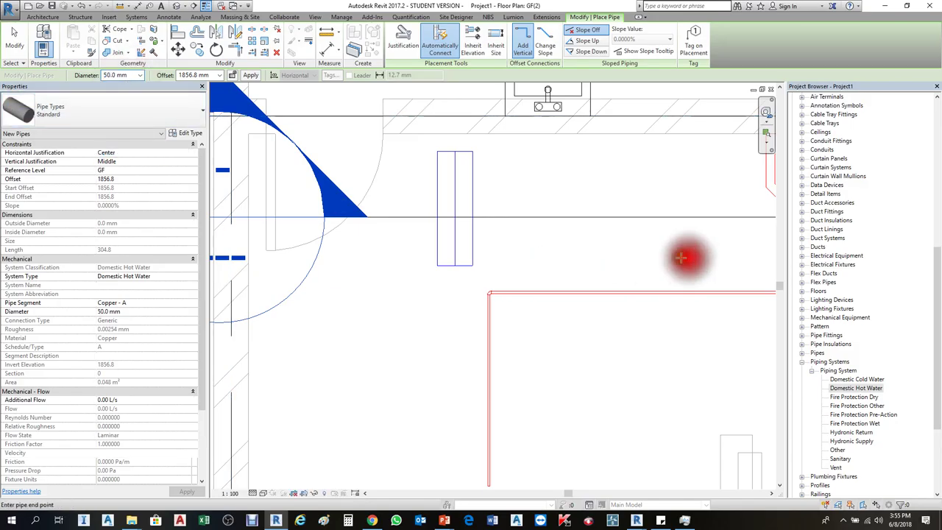
{"action": "left_click", "coordinate": [524, 259]}
{"action": "key", "text": "Escape"}
{"action": "key", "text": "Escape"}
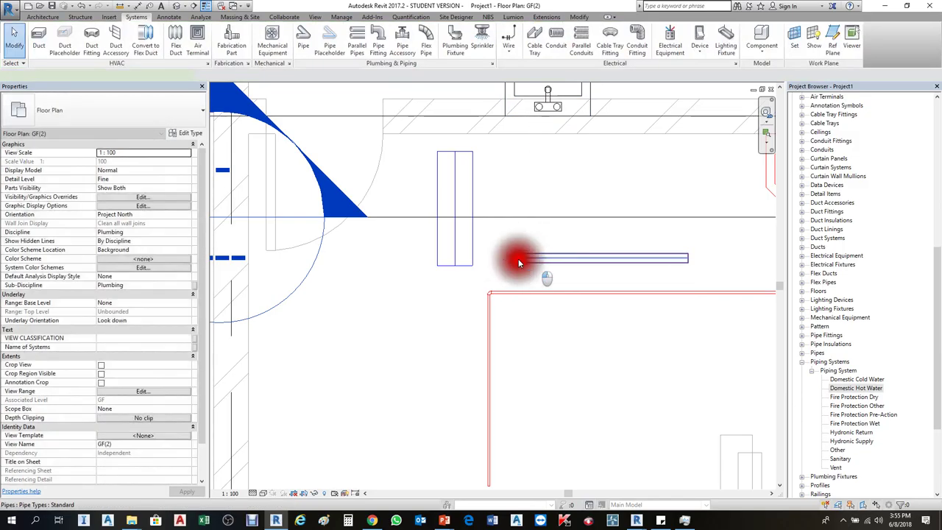
Examine the diameters selectable for the new short horizontal pipe without changing its size.
{"action": "left_click", "coordinate": [520, 259]}
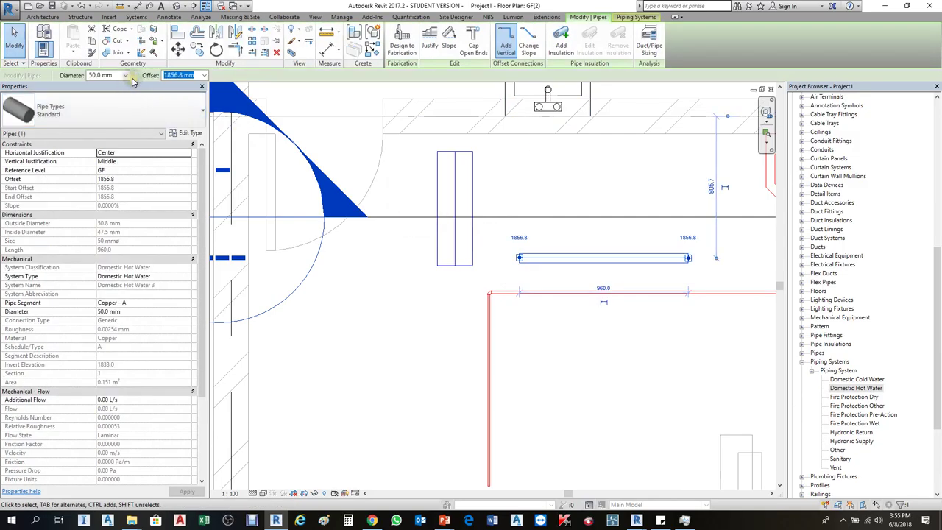
{"action": "left_click", "coordinate": [125, 76]}
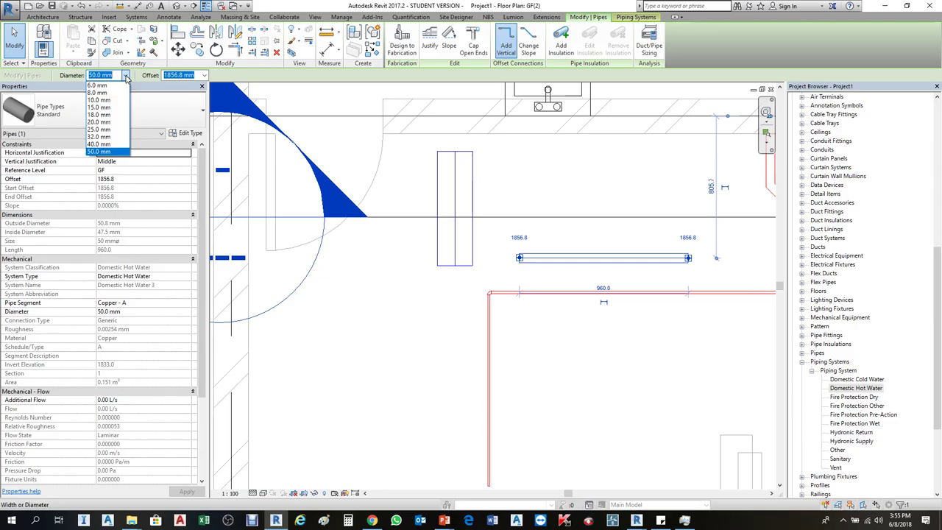
{"action": "left_click", "coordinate": [255, 162]}
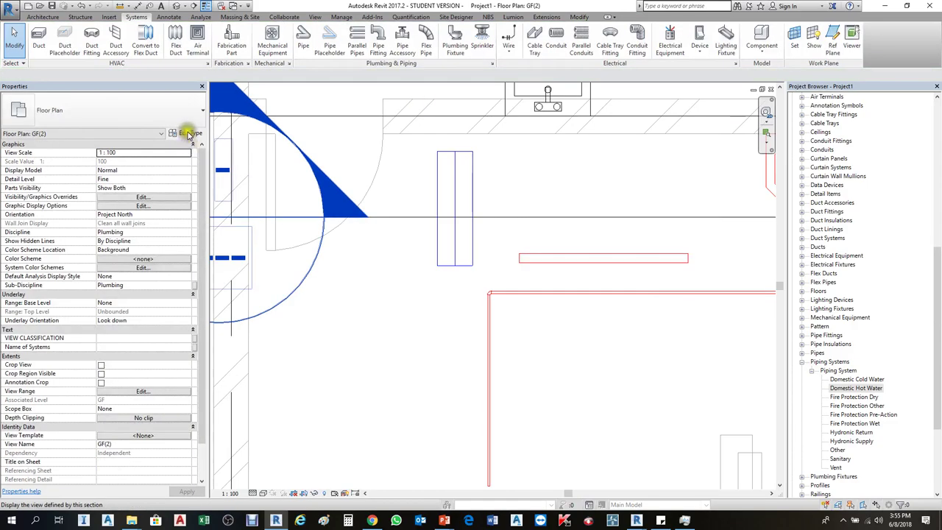
Set the Copper - A segment's maximum size back to 200 mm in the routing preferences of the short horizontal pipe's Standard type.
{"action": "left_click_drag", "start_coordinate": [561, 259], "coordinate": [519, 259]}
{"action": "left_click", "coordinate": [193, 132]}
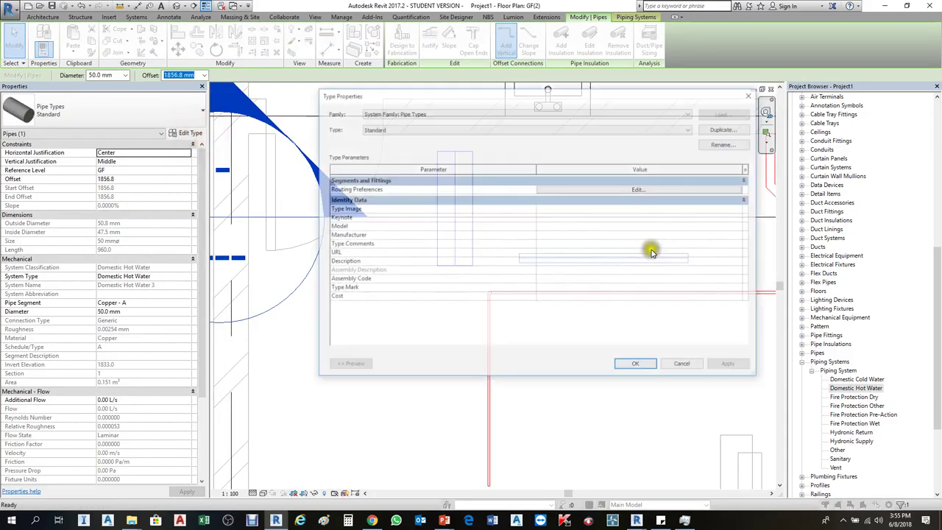
{"action": "left_click", "coordinate": [622, 189]}
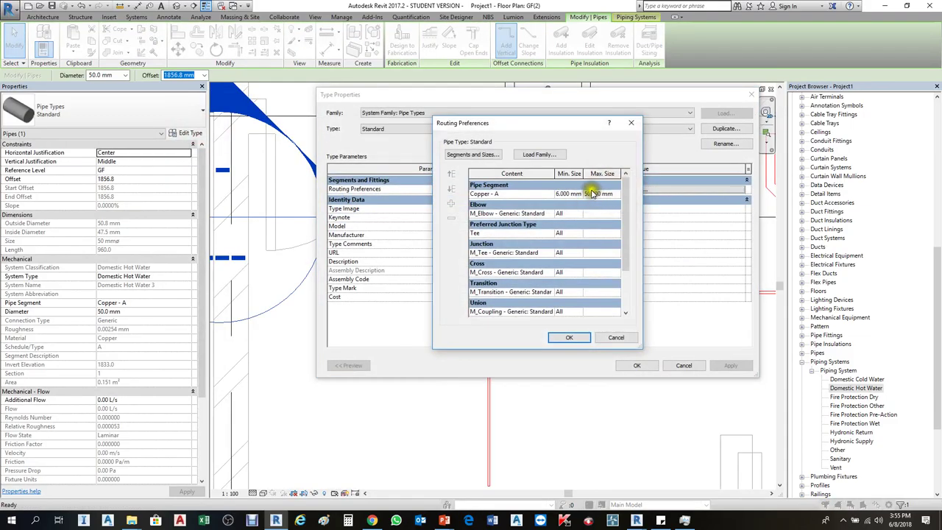
{"action": "left_click", "coordinate": [592, 193]}
{"action": "left_click", "coordinate": [599, 195]}
{"action": "left_click", "coordinate": [602, 205]}
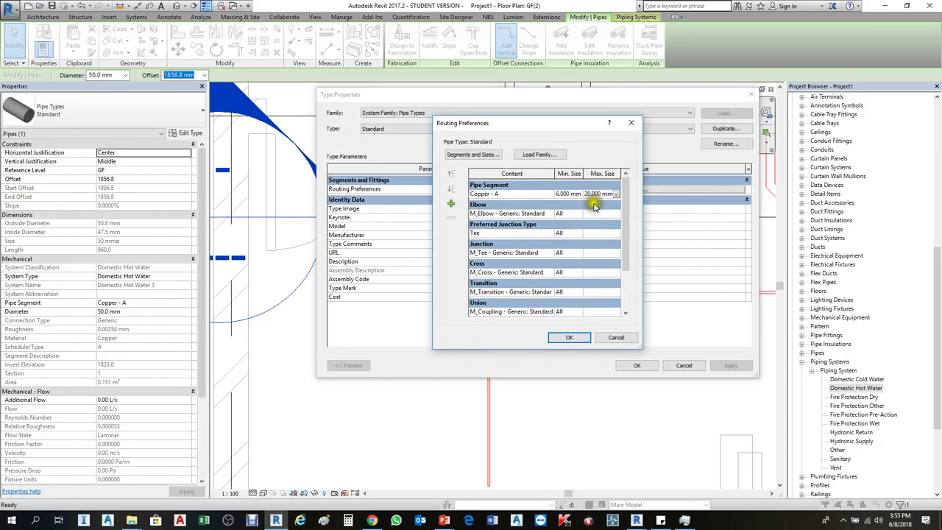
{"action": "left_click", "coordinate": [594, 203]}
{"action": "left_click", "coordinate": [575, 337]}
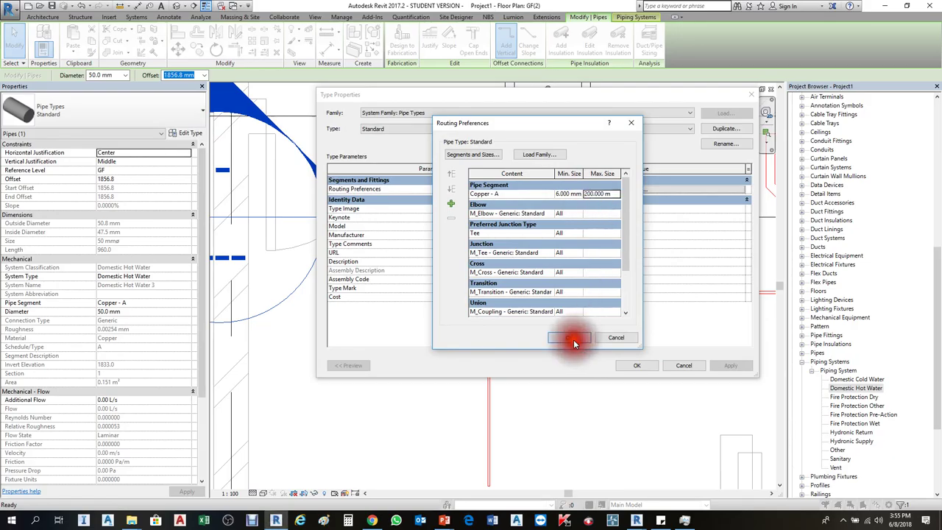
{"action": "left_click", "coordinate": [576, 337]}
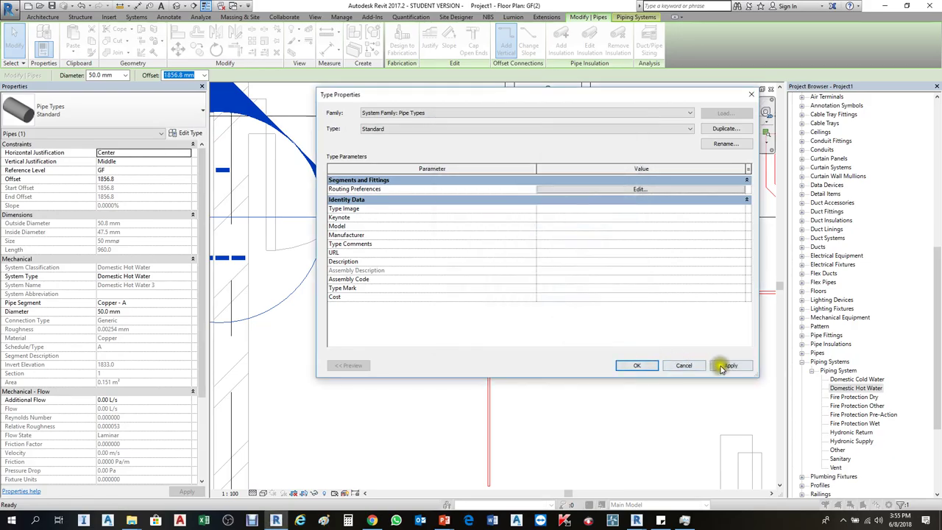
{"action": "left_click", "coordinate": [729, 366]}
{"action": "left_click", "coordinate": [630, 363]}
{"action": "left_click", "coordinate": [589, 331]}
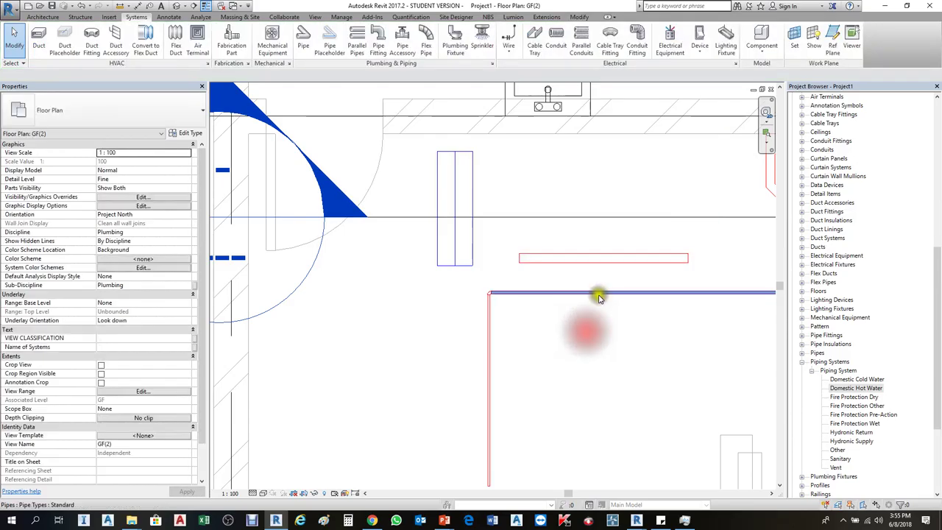
Draw a horizontal 125 mm Domestic Hot Water pipe about 960 mm long beside the L-shaped pipe's vertical leg.
{"action": "scroll", "coordinate": [600, 297], "scroll_direction": "down", "scroll_amount": 2}
{"action": "left_click", "coordinate": [303, 37]}
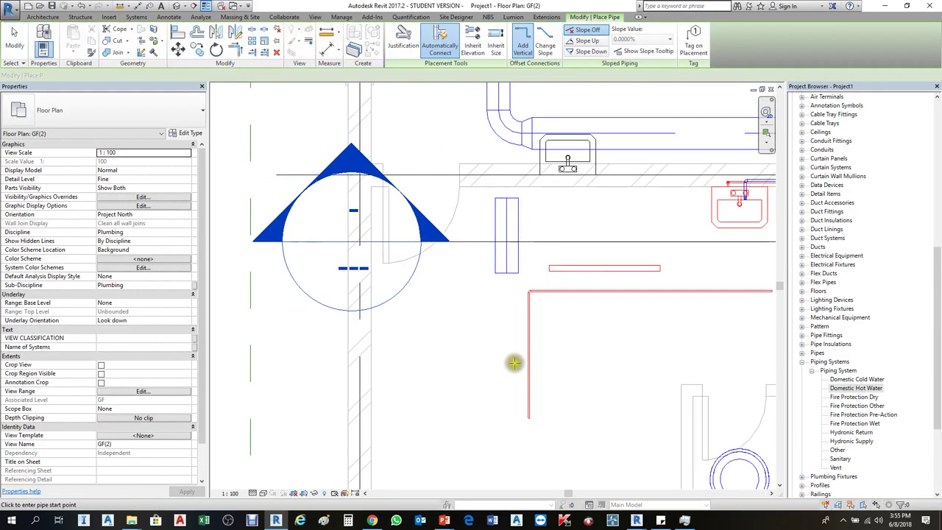
{"action": "left_click", "coordinate": [514, 362]}
{"action": "left_click", "coordinate": [142, 75]}
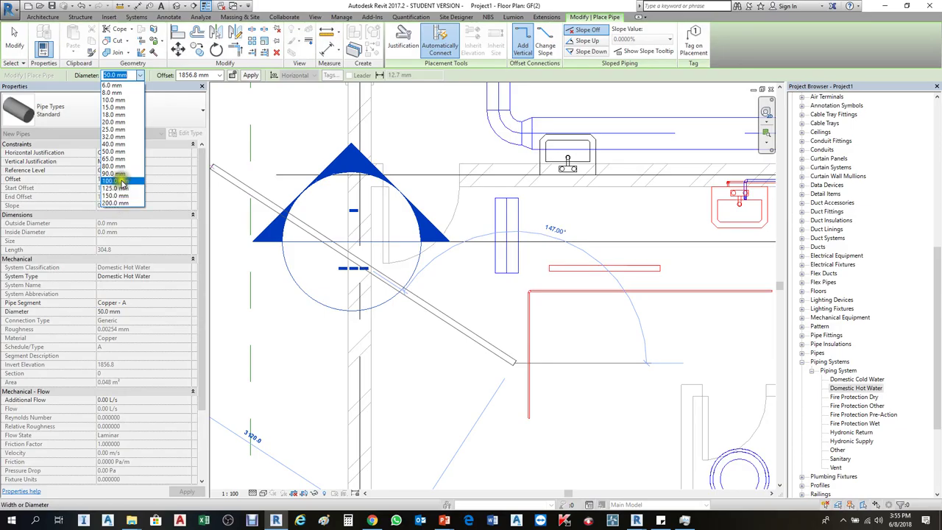
{"action": "left_click", "coordinate": [115, 189]}
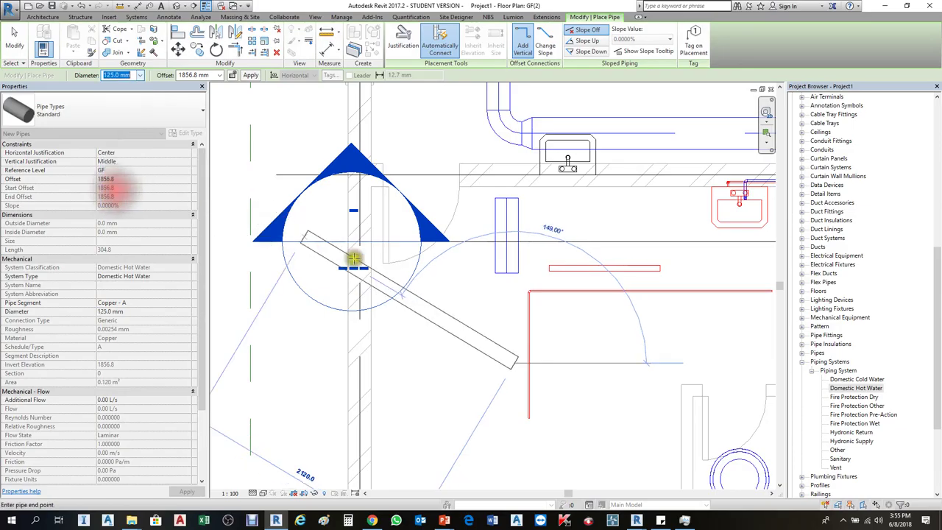
{"action": "left_click", "coordinate": [402, 360]}
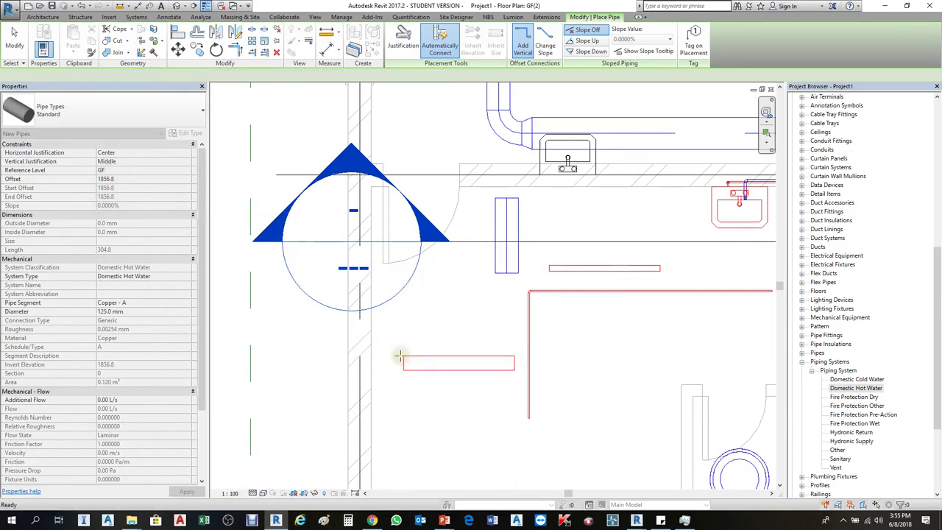
{"action": "key", "text": "Escape"}
{"action": "key", "text": "Escape"}
Add an aligned dimension across the outer edges of the new 125 mm pipe, placed over the nearby wall.
{"action": "scroll", "coordinate": [452, 375], "scroll_direction": "up", "scroll_amount": 3}
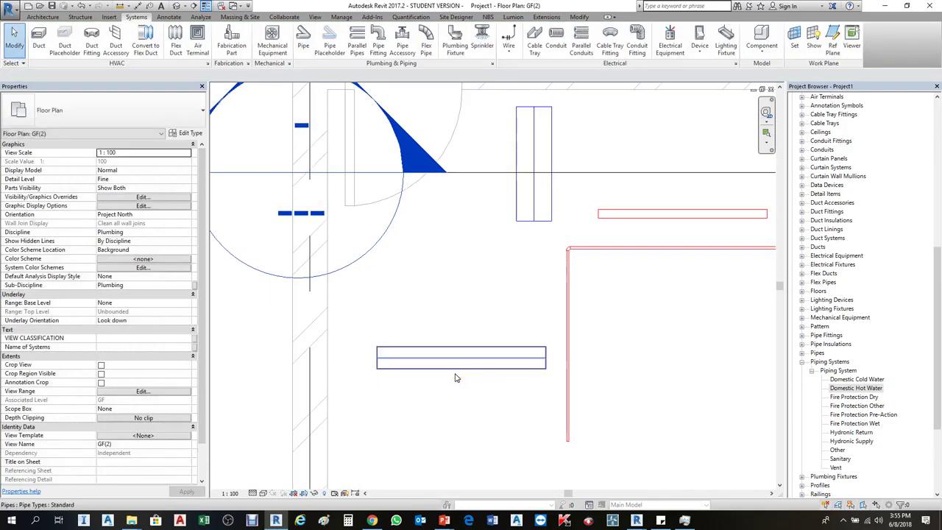
{"action": "key", "text": "i"}
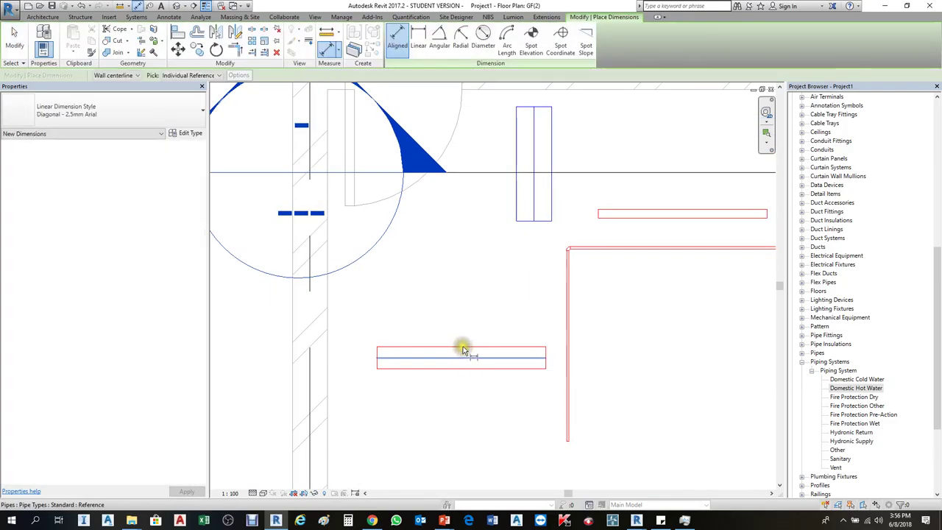
{"action": "left_click", "coordinate": [462, 345]}
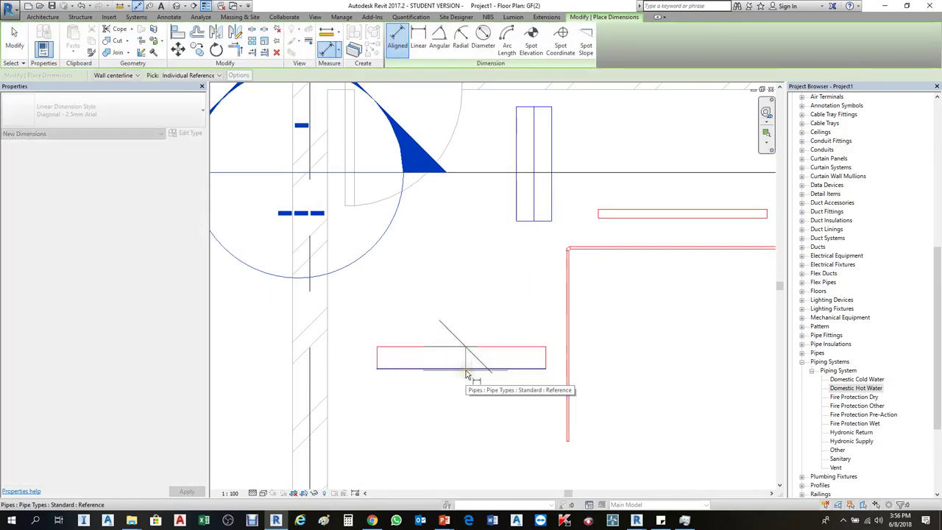
{"action": "left_click", "coordinate": [466, 375]}
{"action": "left_click", "coordinate": [315, 382]}
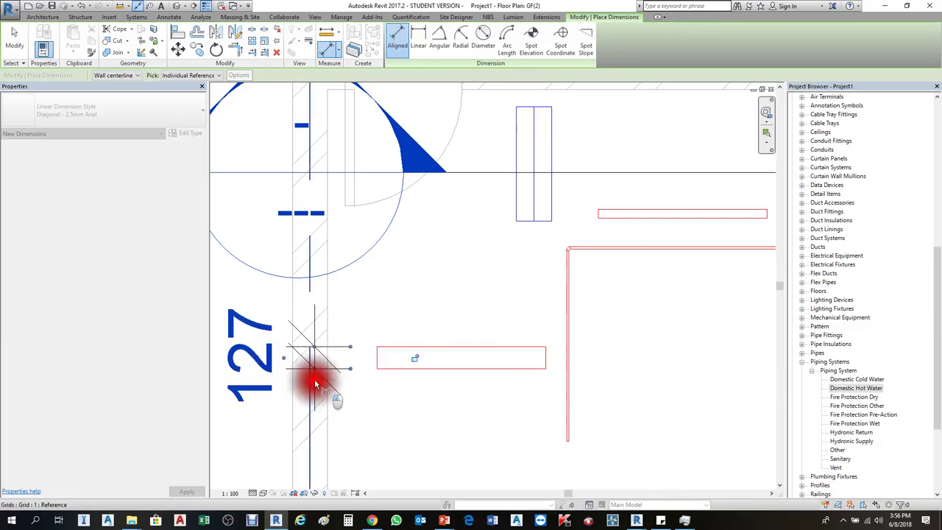
{"action": "scroll", "coordinate": [586, 361], "scroll_direction": "down", "scroll_amount": 2}
{"action": "key", "text": "Escape"}
Check the 125 mm pipe's diameter properties and compare its nominal, inside and outside diameters in the Copper - A size catalog.
{"action": "left_click", "coordinate": [501, 370]}
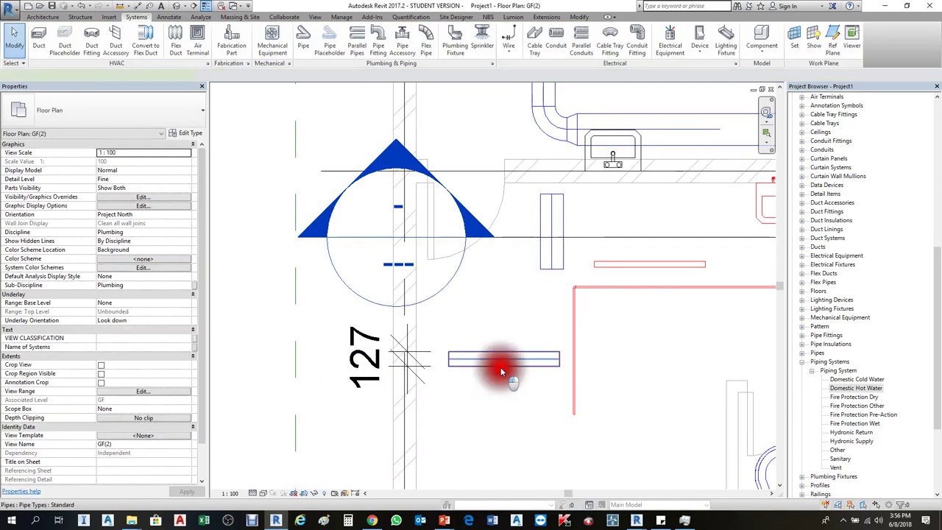
{"action": "left_click", "coordinate": [501, 368]}
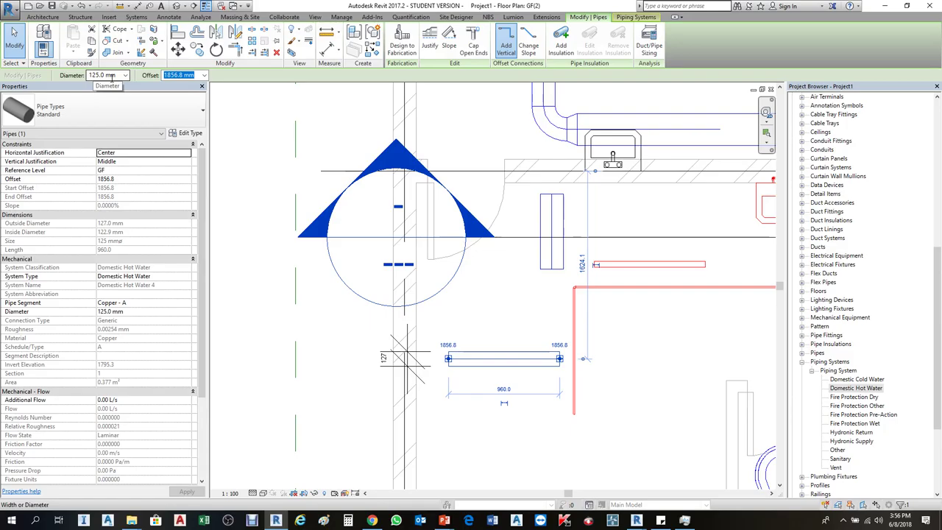
{"action": "left_click", "coordinate": [478, 401]}
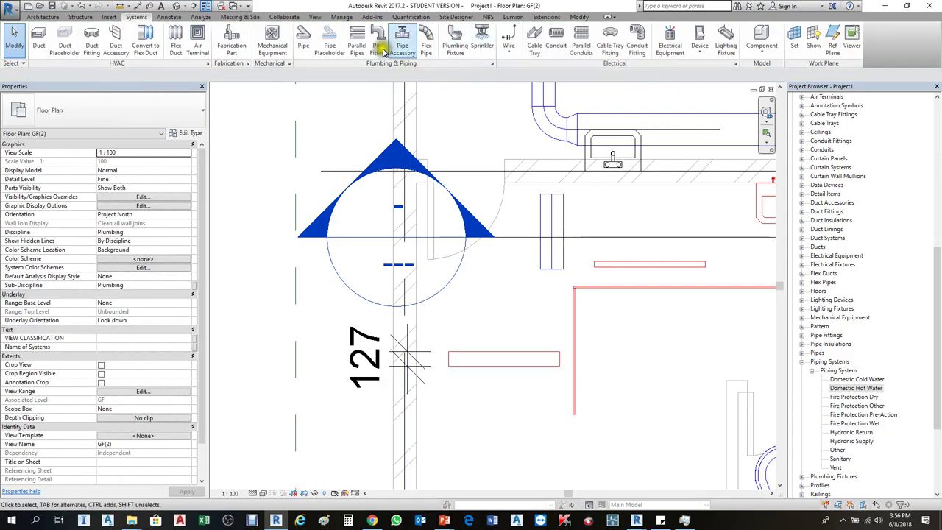
{"action": "left_click", "coordinate": [493, 63]}
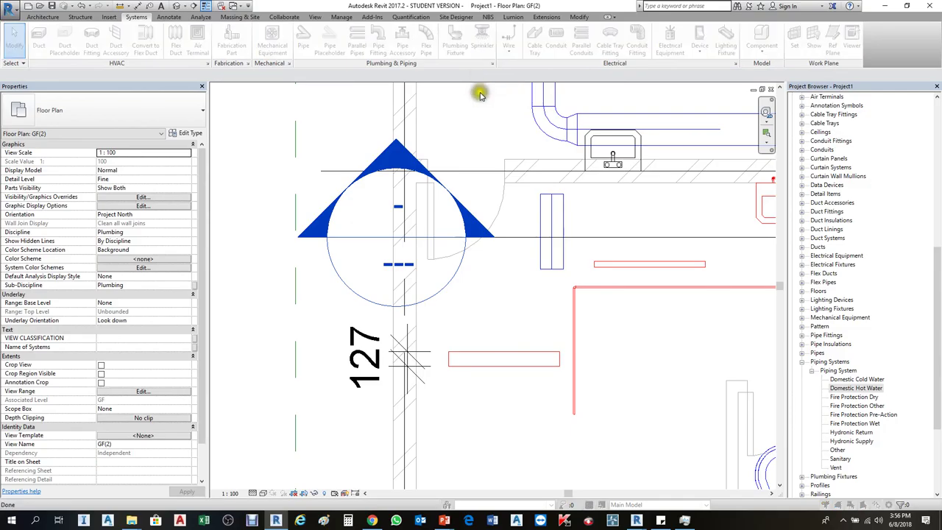
{"action": "left_click", "coordinate": [360, 301]}
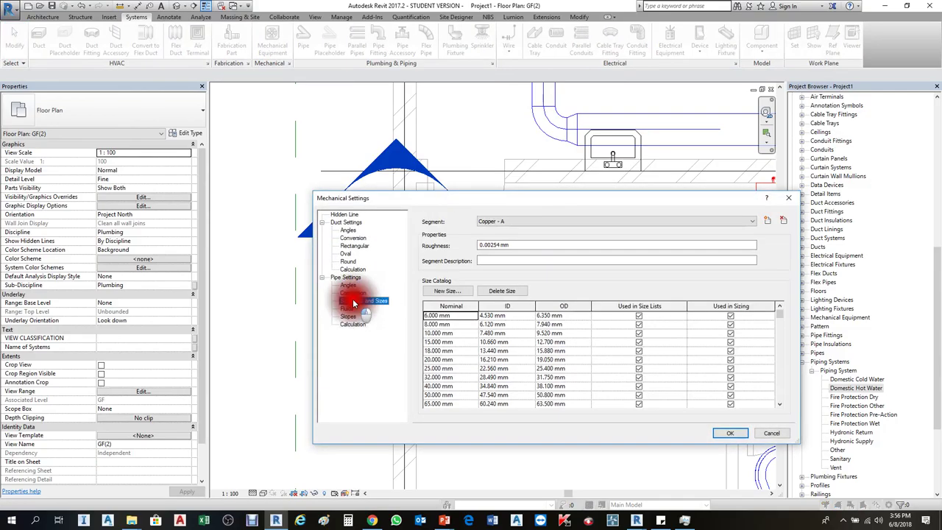
{"action": "left_click", "coordinate": [446, 383]}
{"action": "scroll", "coordinate": [444, 387], "scroll_direction": "down", "scroll_amount": 3}
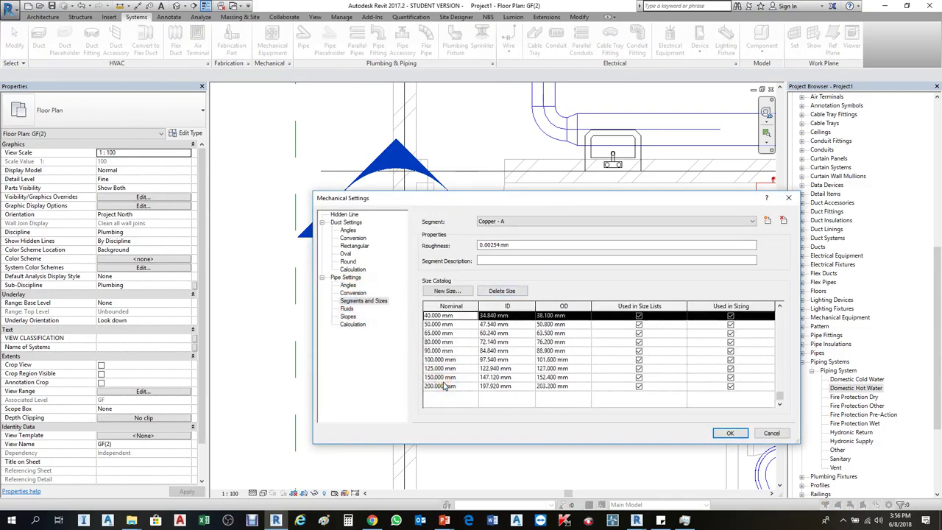
{"action": "left_click", "coordinate": [446, 368]}
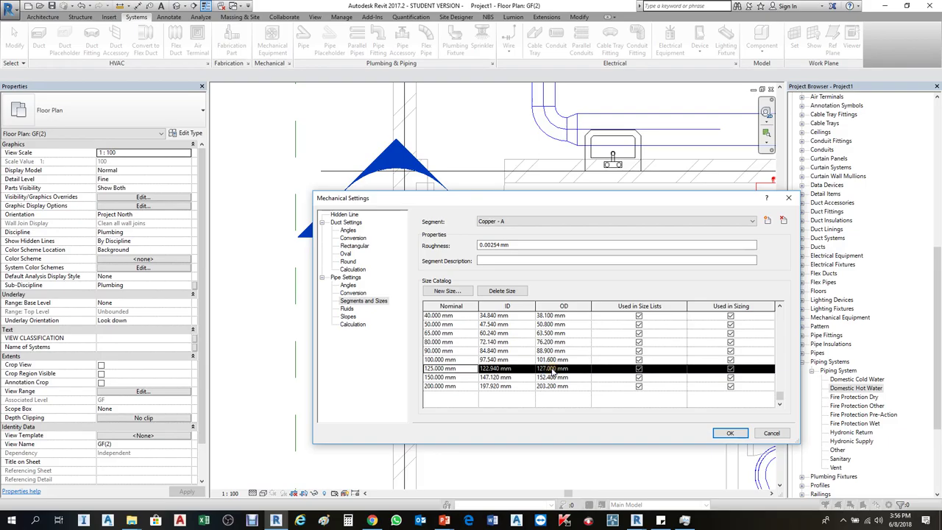
{"action": "left_click", "coordinate": [728, 433]}
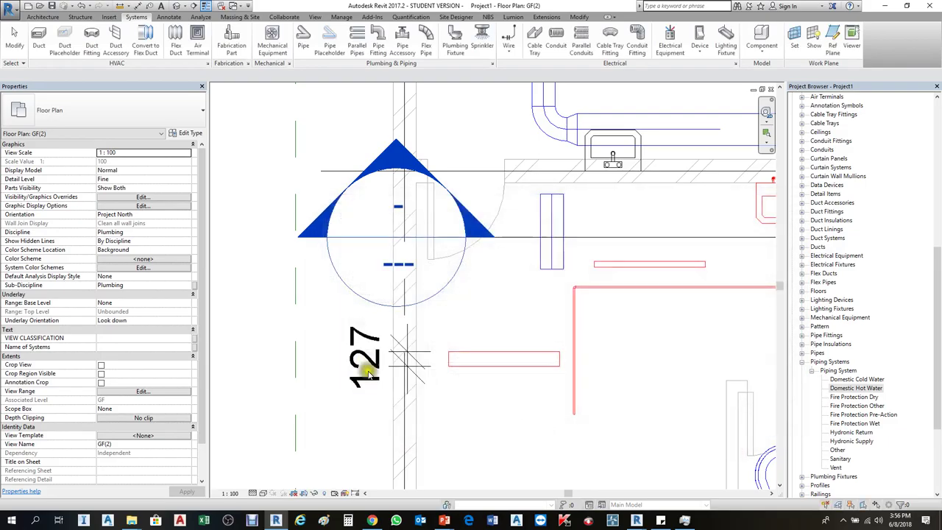
Delete the dimension across the 125 mm pipe.
{"action": "left_click", "coordinate": [421, 363]}
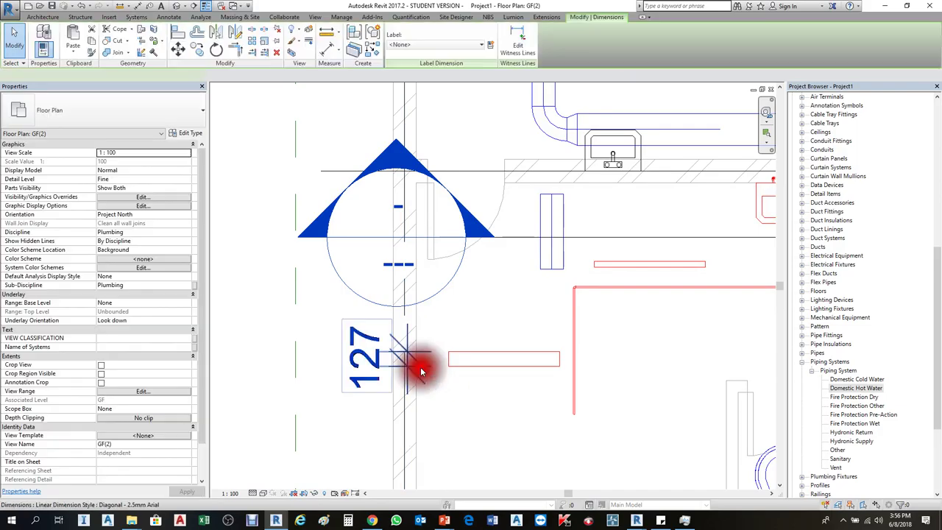
{"action": "key", "text": "Delete"}
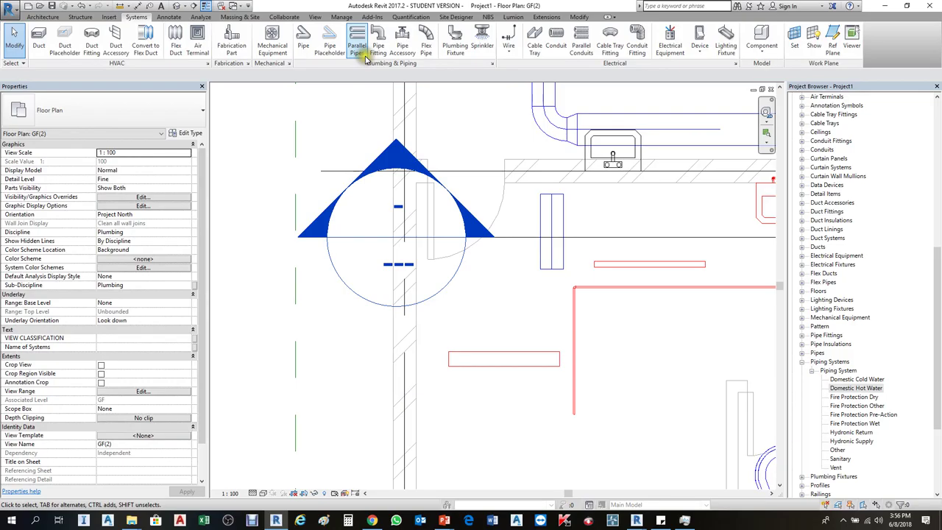
Review the Copper - A size catalog, the fields for adding a pipe size based on 200 mm, and the available pipe segments.
{"action": "left_click", "coordinate": [493, 63]}
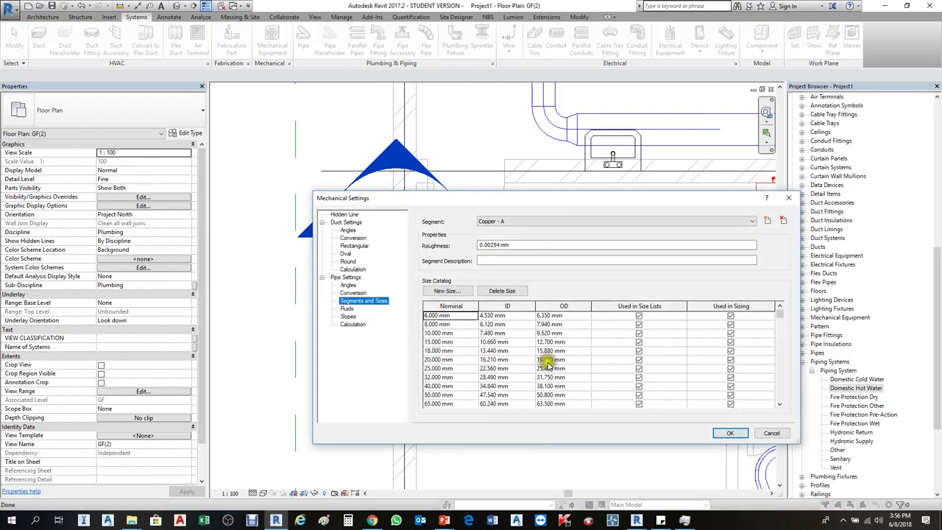
{"action": "left_click", "coordinate": [460, 360]}
{"action": "scroll", "coordinate": [459, 360], "scroll_direction": "down", "scroll_amount": 3}
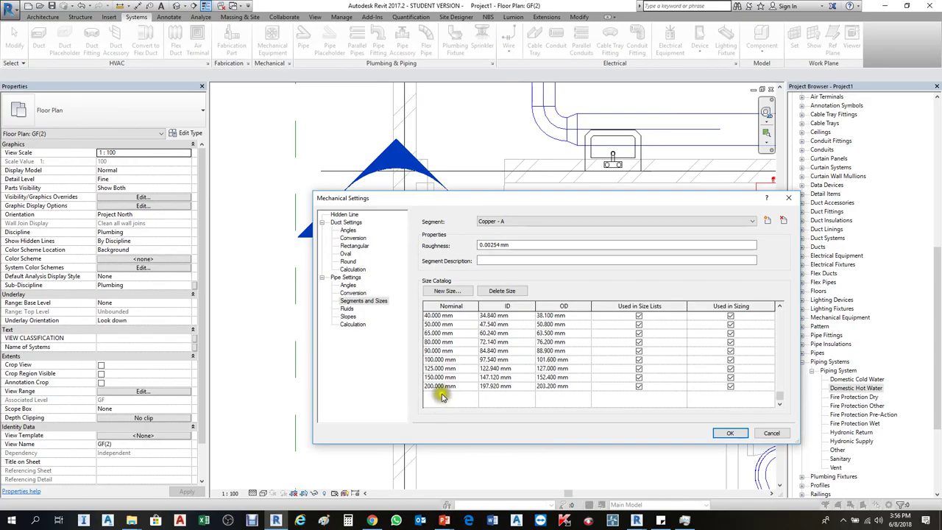
{"action": "left_click", "coordinate": [444, 387]}
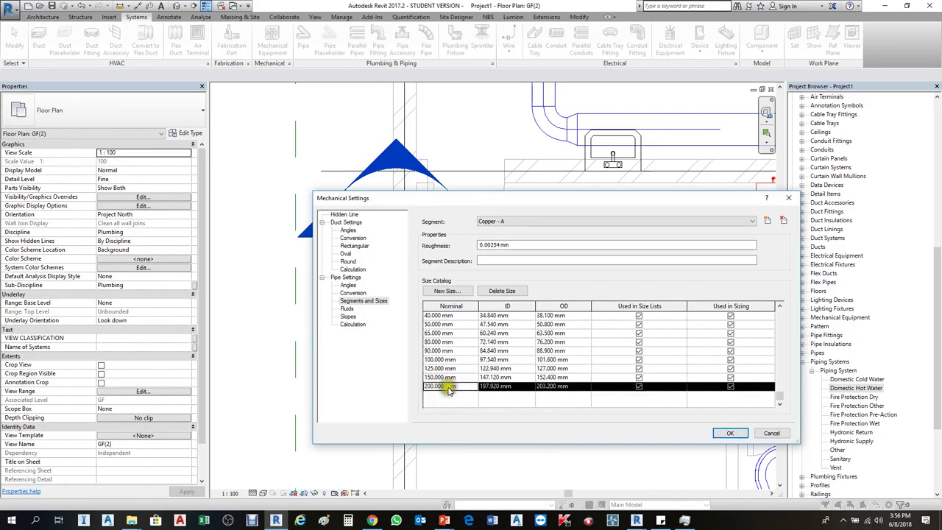
{"action": "left_click", "coordinate": [447, 291]}
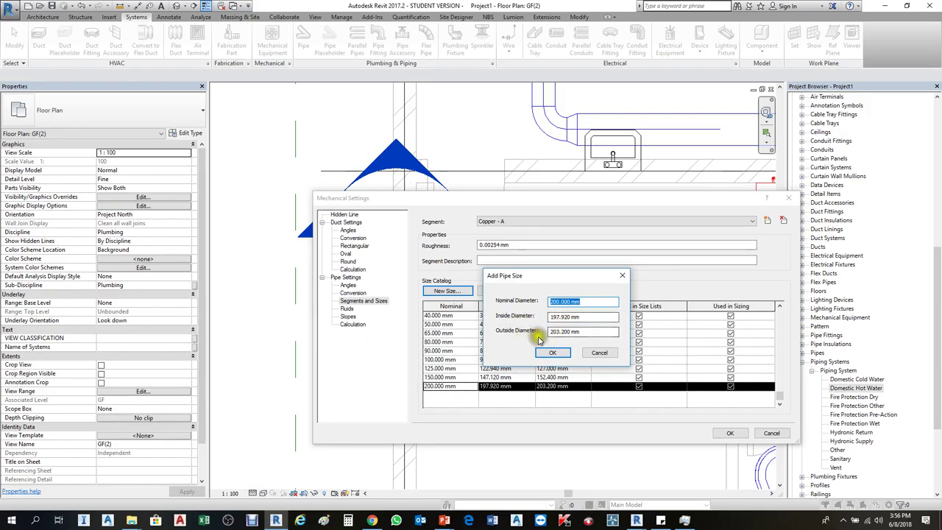
{"action": "left_click", "coordinate": [586, 353]}
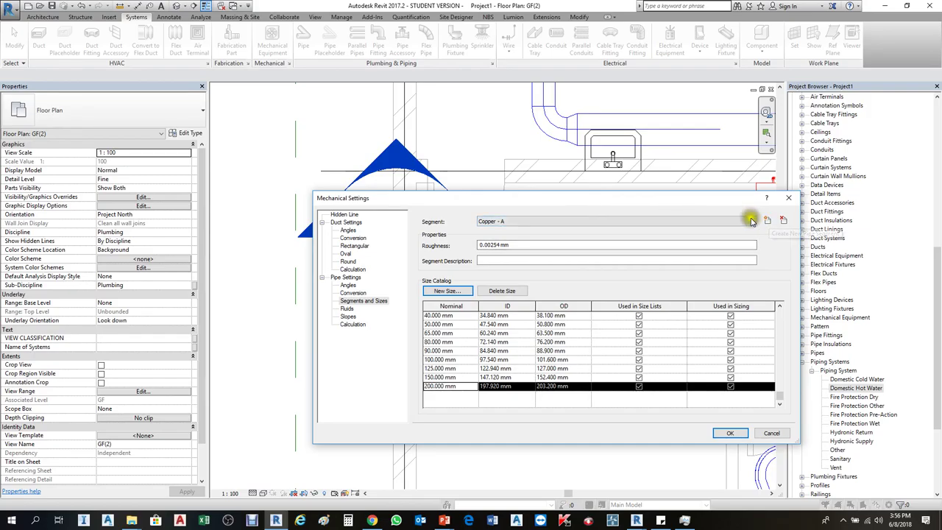
{"action": "left_click", "coordinate": [710, 221]}
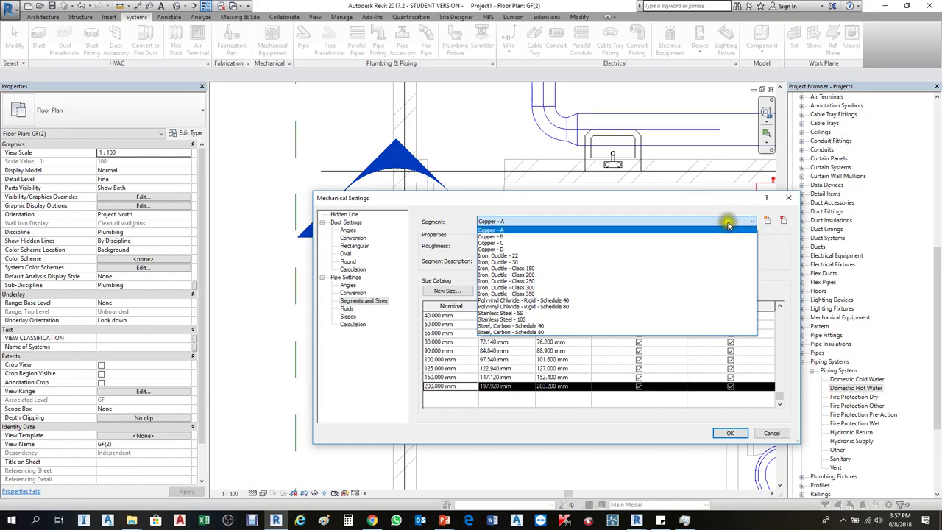
{"action": "left_click", "coordinate": [734, 220]}
{"action": "key", "text": "Escape"}
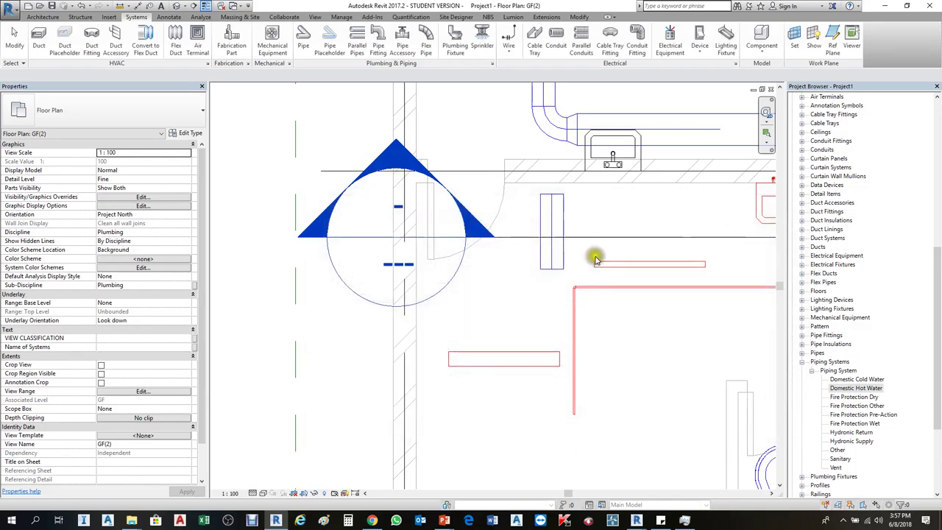
Delete the 125 mm pipe, the short 50 mm pipe and the L-shaped hot water pipe.
{"action": "left_click", "coordinate": [488, 371]}
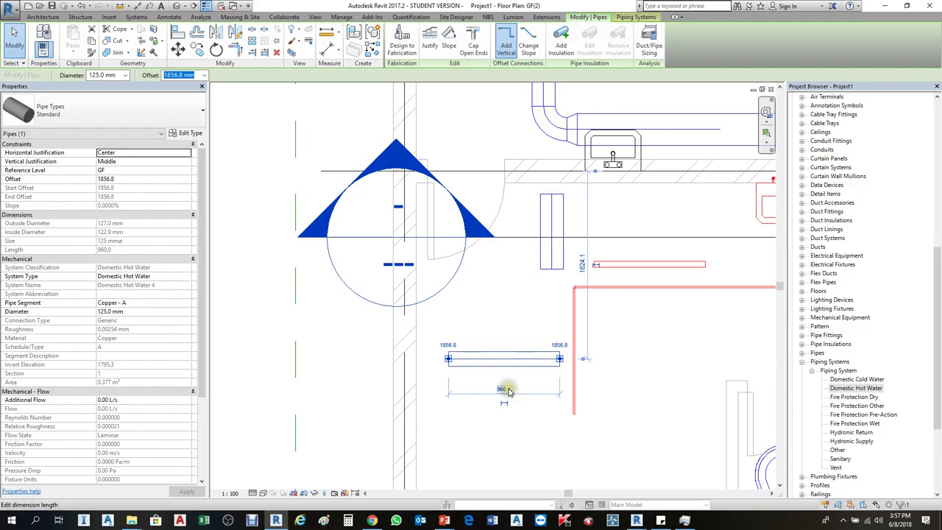
{"action": "key", "text": "Delete"}
{"action": "scroll", "coordinate": [442, 359], "scroll_direction": "down", "scroll_amount": 3}
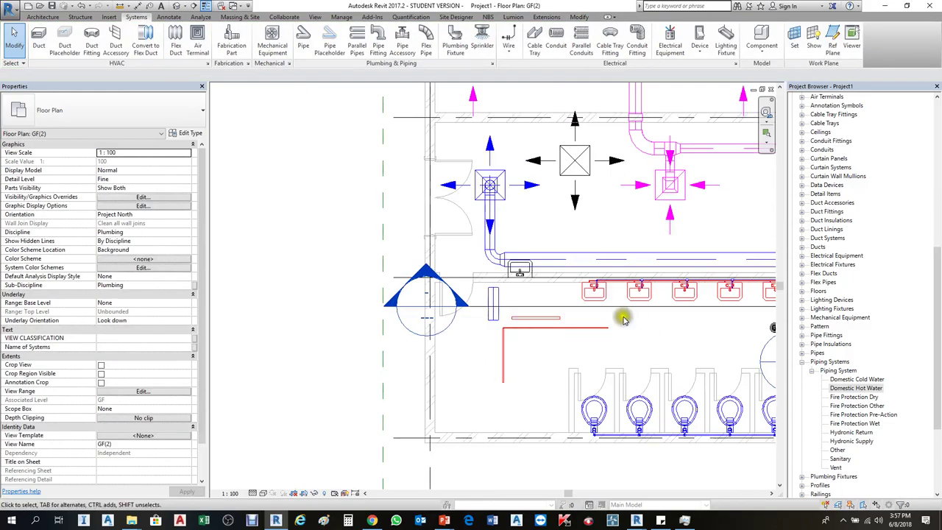
{"action": "left_click_drag", "start_coordinate": [609, 315], "coordinate": [494, 402]}
{"action": "key", "text": "Delete"}
{"action": "key", "text": "Delete"}
Create a Sanitary piping system from the round floor drain near the end of the lavatory row.
{"action": "middle_click_drag", "start_coordinate": [620, 360], "coordinate": [467, 385]}
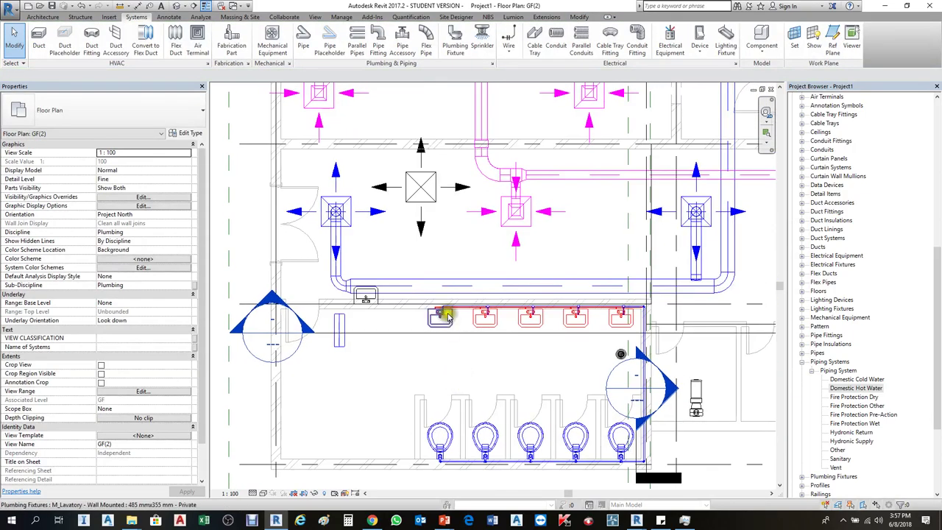
{"action": "scroll", "coordinate": [447, 319], "scroll_direction": "down", "scroll_amount": 2}
{"action": "scroll", "coordinate": [538, 356], "scroll_direction": "up", "scroll_amount": 1}
{"action": "scroll", "coordinate": [539, 356], "scroll_direction": "up", "scroll_amount": 1}
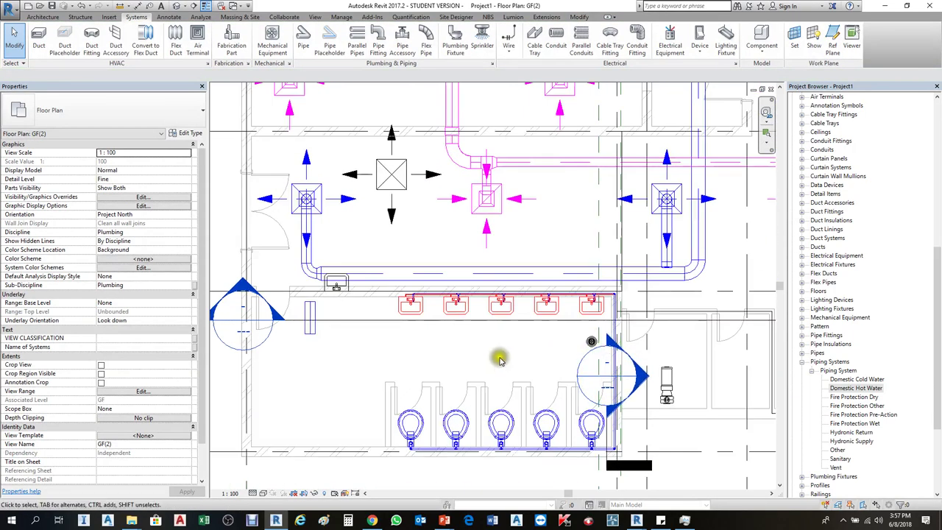
{"action": "left_click", "coordinate": [418, 310]}
{"action": "left_click", "coordinate": [445, 317]}
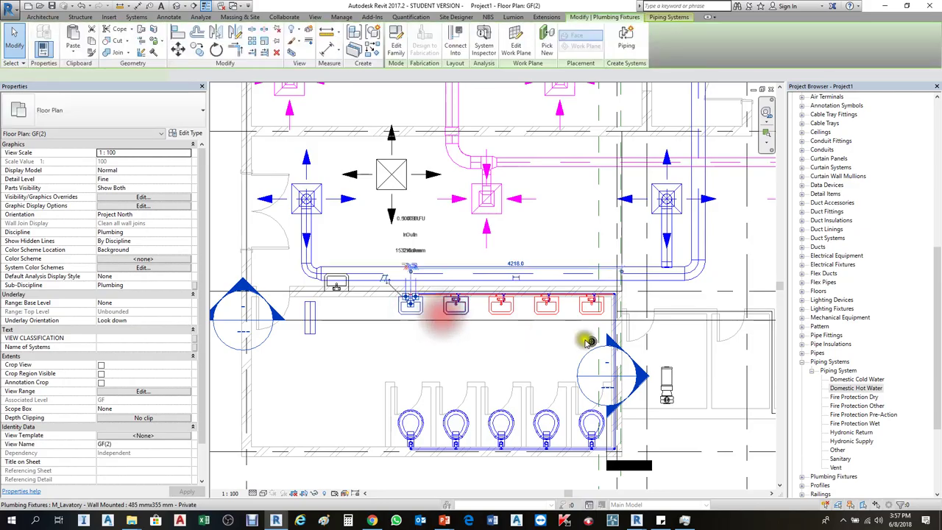
{"action": "left_click", "coordinate": [591, 341]}
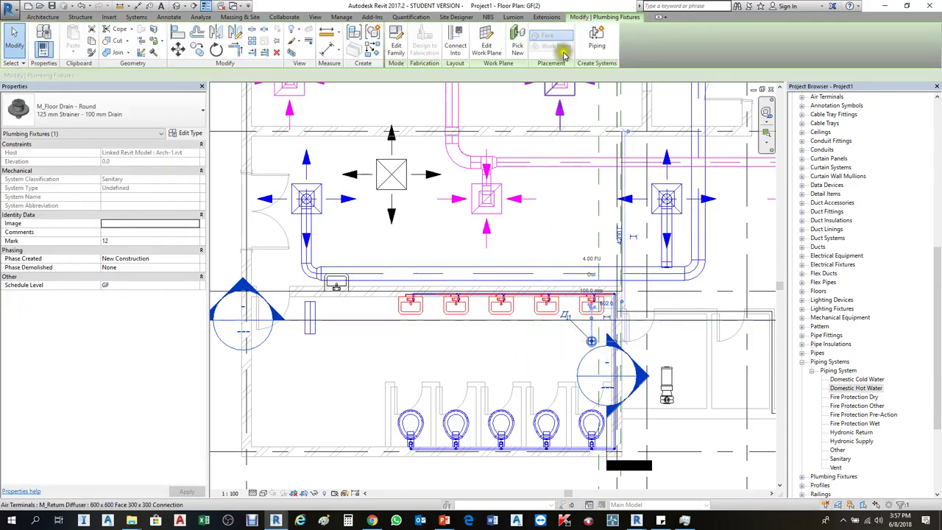
{"action": "left_click", "coordinate": [597, 41]}
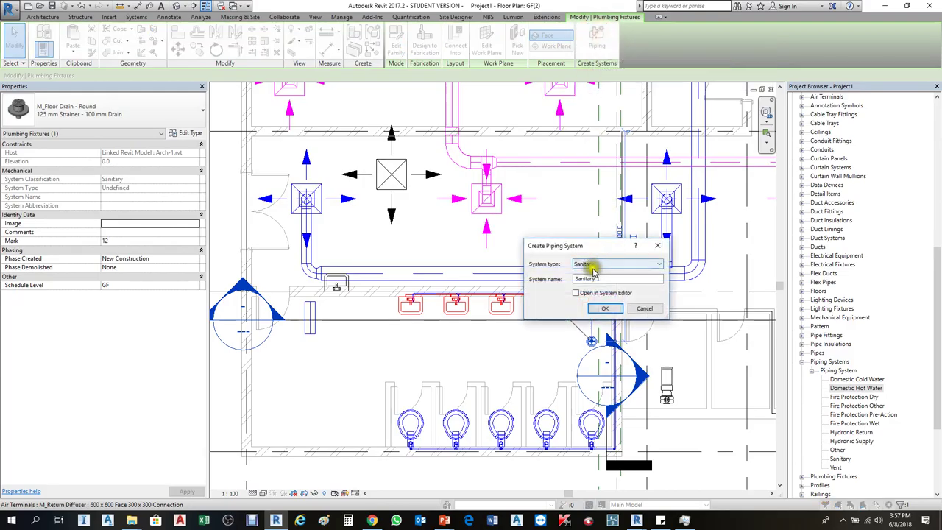
{"action": "left_click", "coordinate": [606, 309]}
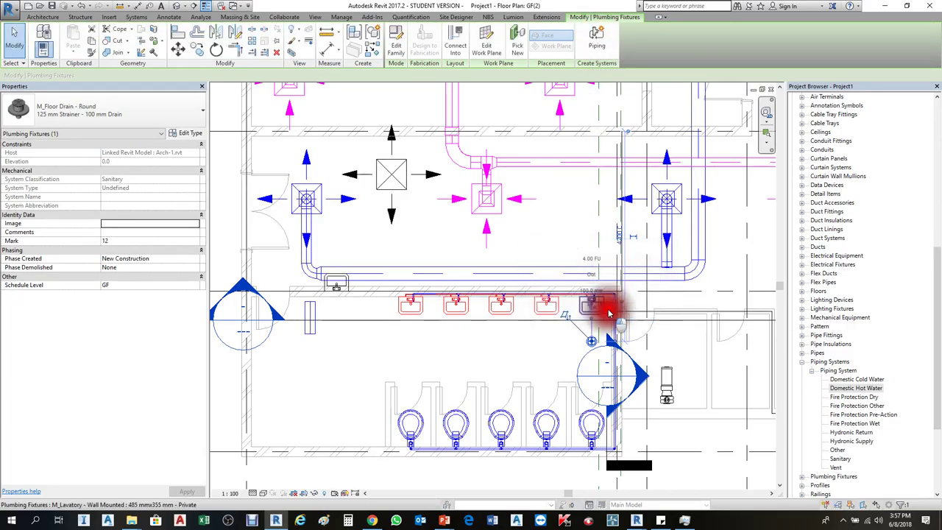
{"action": "left_click", "coordinate": [595, 35]}
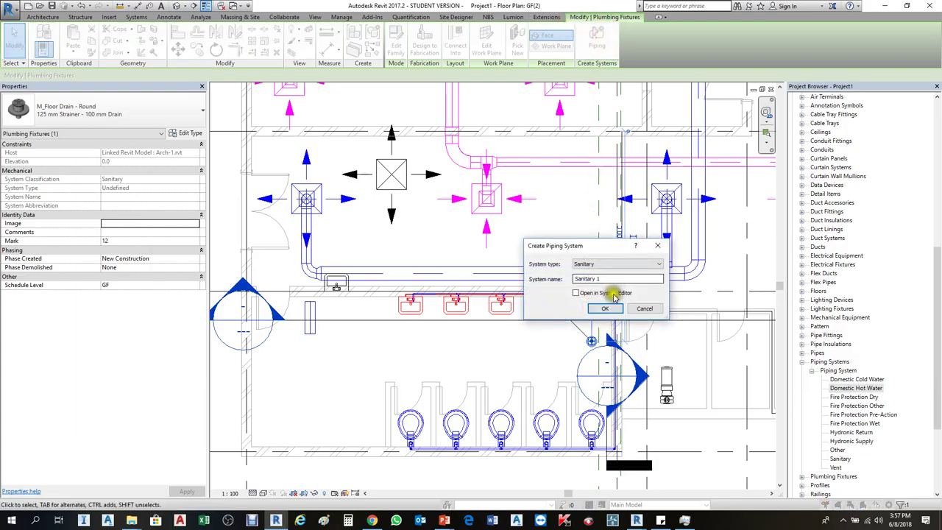
{"action": "left_click", "coordinate": [605, 307]}
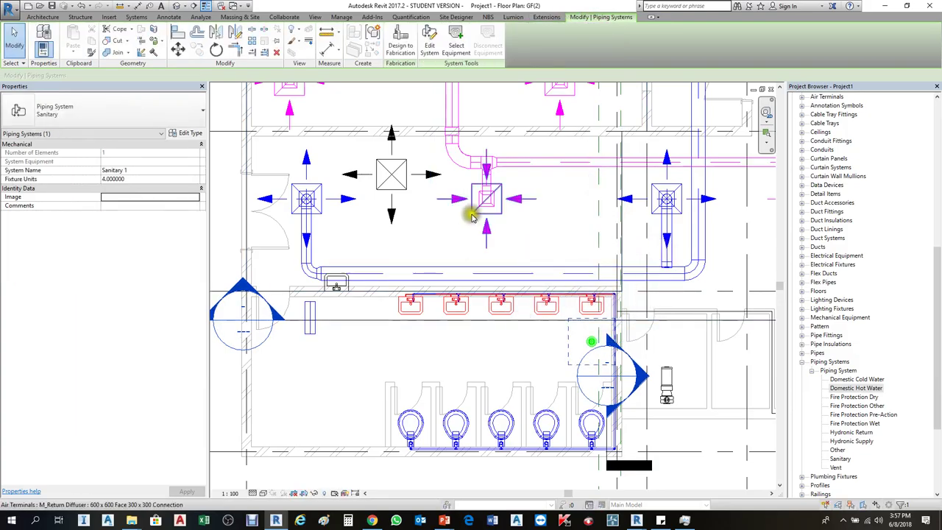
Start editing the Sanitary 1 system and add the five lavatories in the washroom row to it.
{"action": "scroll", "coordinate": [536, 214], "scroll_direction": "down", "scroll_amount": 2}
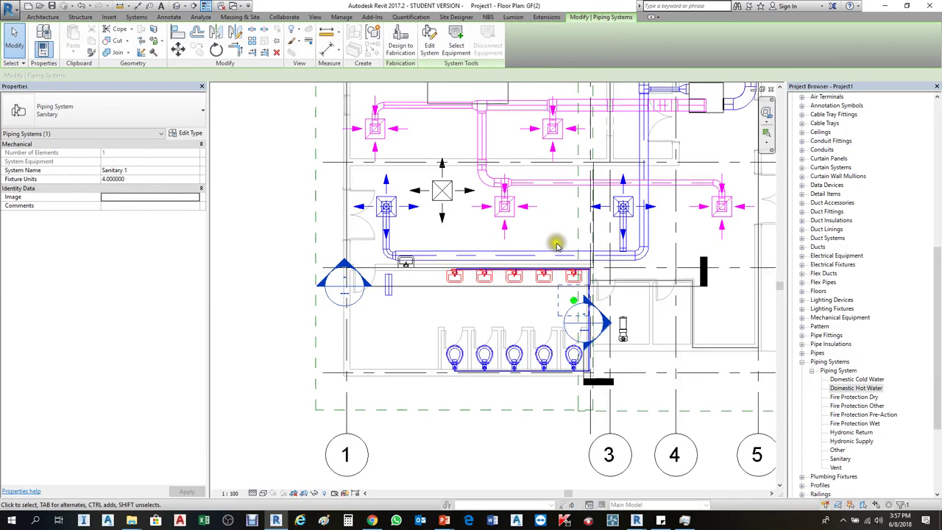
{"action": "left_click", "coordinate": [429, 48]}
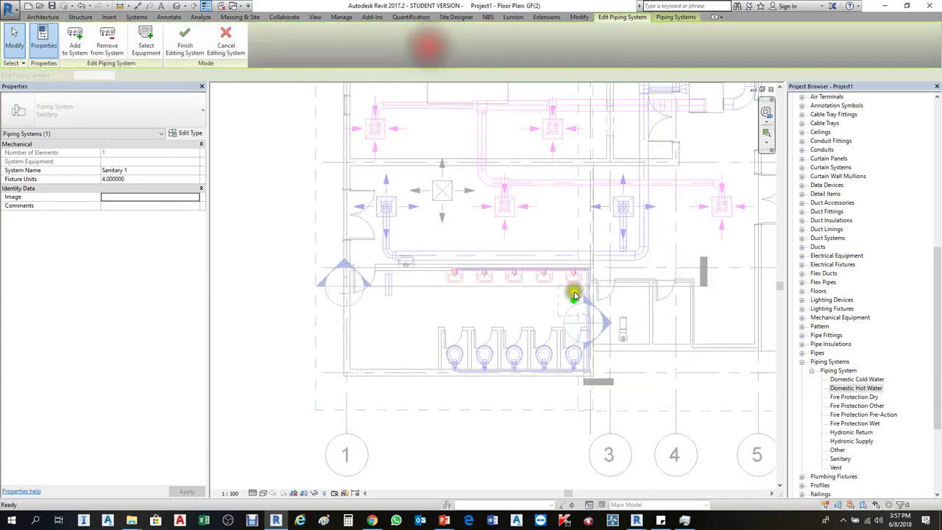
{"action": "left_click", "coordinate": [545, 279]}
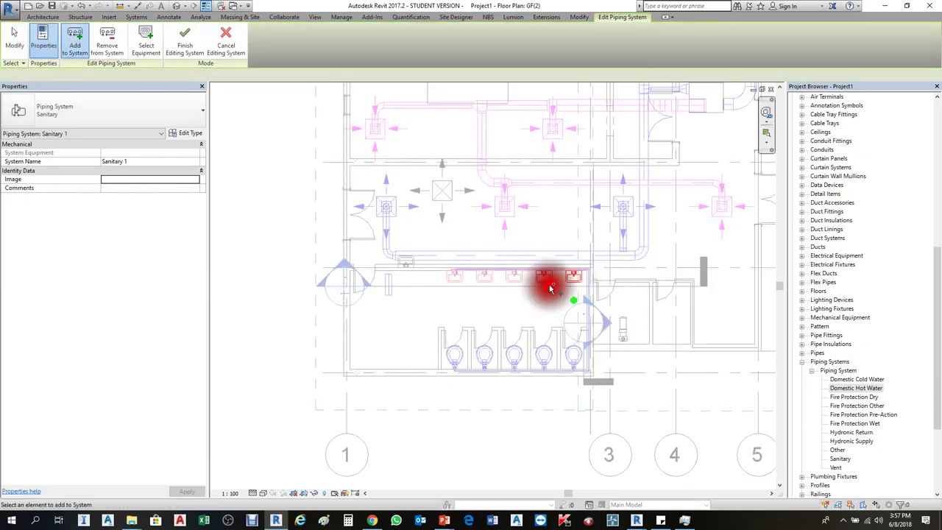
{"action": "left_click", "coordinate": [514, 278]}
{"action": "left_click", "coordinate": [485, 279]}
{"action": "left_click", "coordinate": [455, 279]}
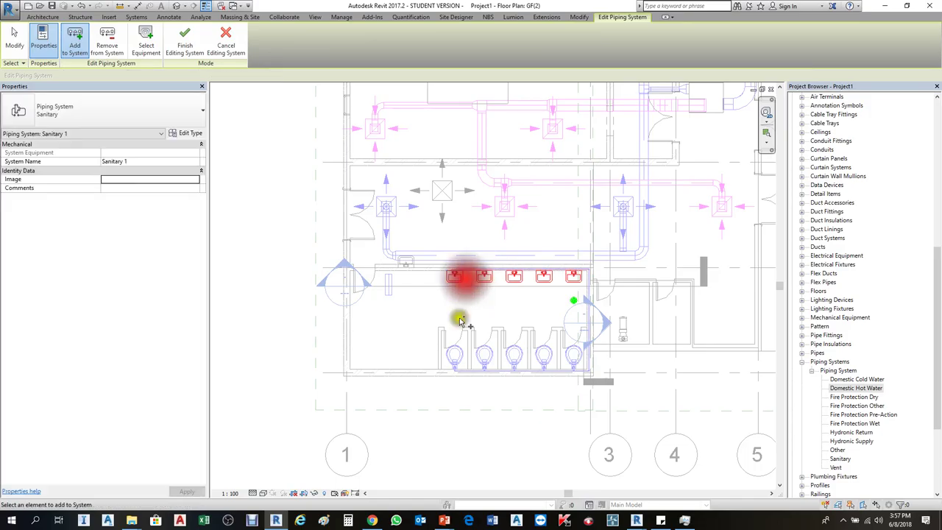
Add the five toilets to the Sanitary 1 system and finish editing the system.
{"action": "left_click", "coordinate": [454, 356]}
{"action": "left_click", "coordinate": [485, 356]}
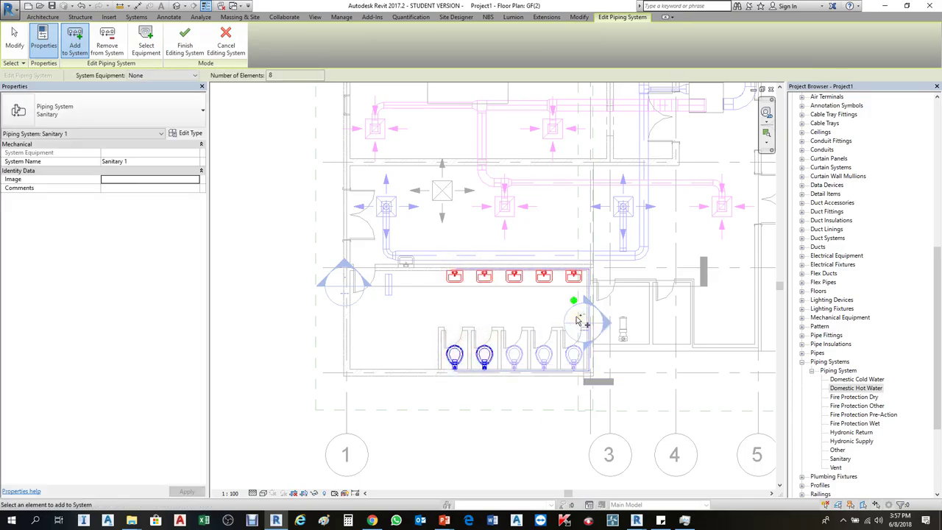
{"action": "left_click", "coordinate": [514, 356]}
{"action": "left_click", "coordinate": [544, 356]}
{"action": "left_click", "coordinate": [566, 358]}
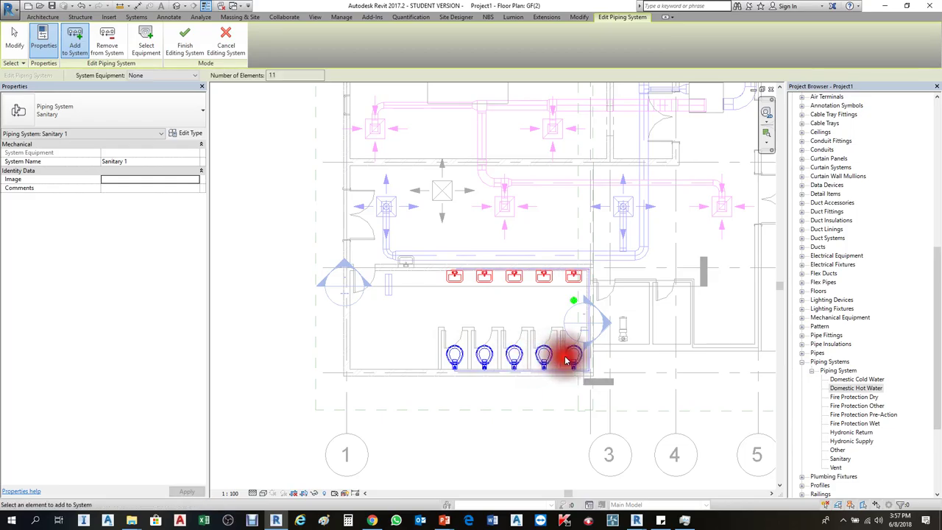
{"action": "scroll", "coordinate": [587, 340], "scroll_direction": "up", "scroll_amount": 1}
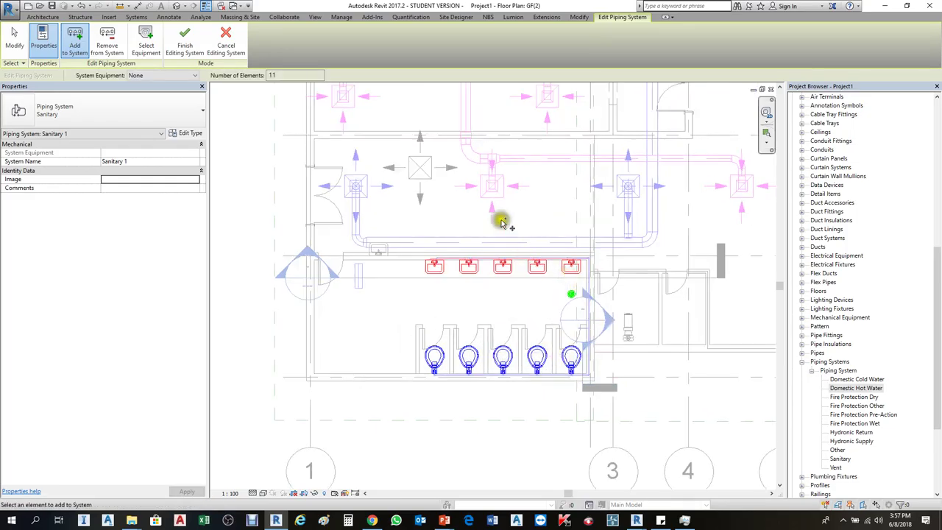
{"action": "left_click", "coordinate": [184, 45]}
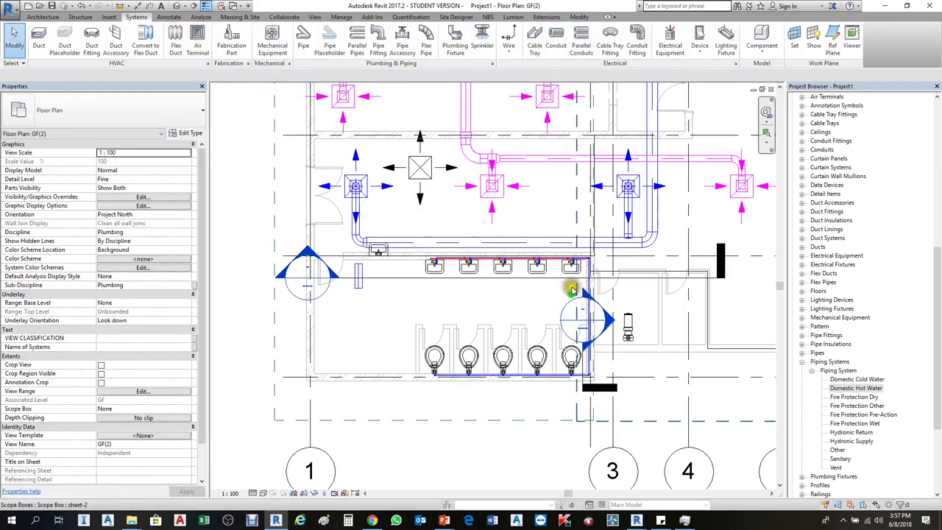
Move the section mark beside the floor drain past the washroom's end wall into the adjoining room.
{"action": "scroll", "coordinate": [571, 296], "scroll_direction": "up", "scroll_amount": 3}
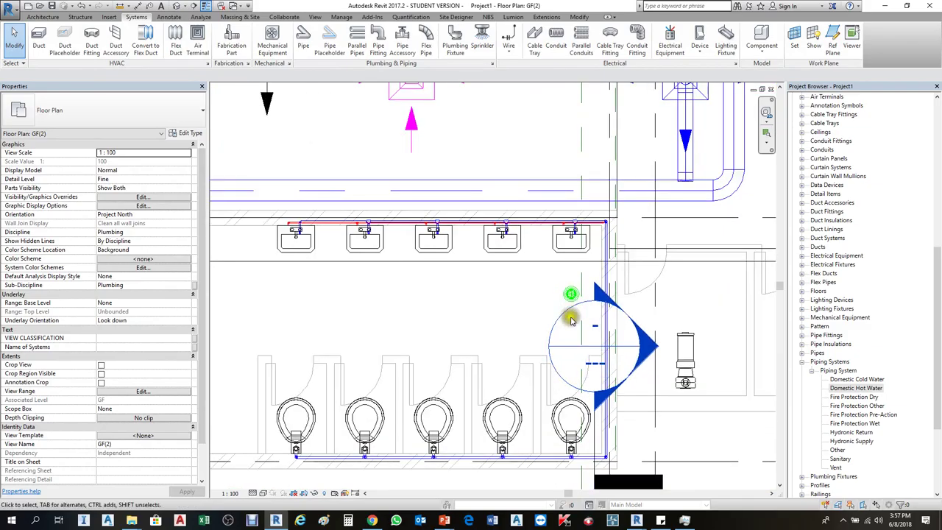
{"action": "scroll", "coordinate": [572, 317], "scroll_direction": "down", "scroll_amount": 3}
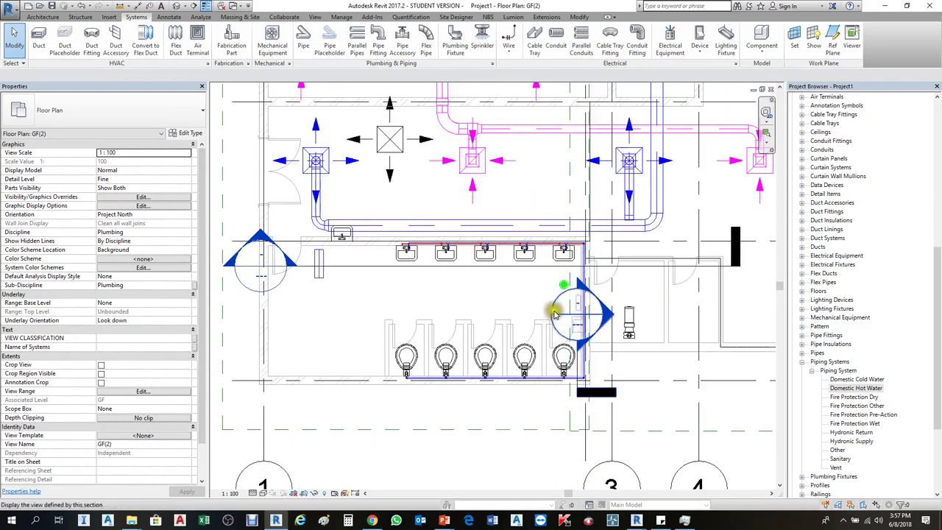
{"action": "left_click", "coordinate": [595, 390]}
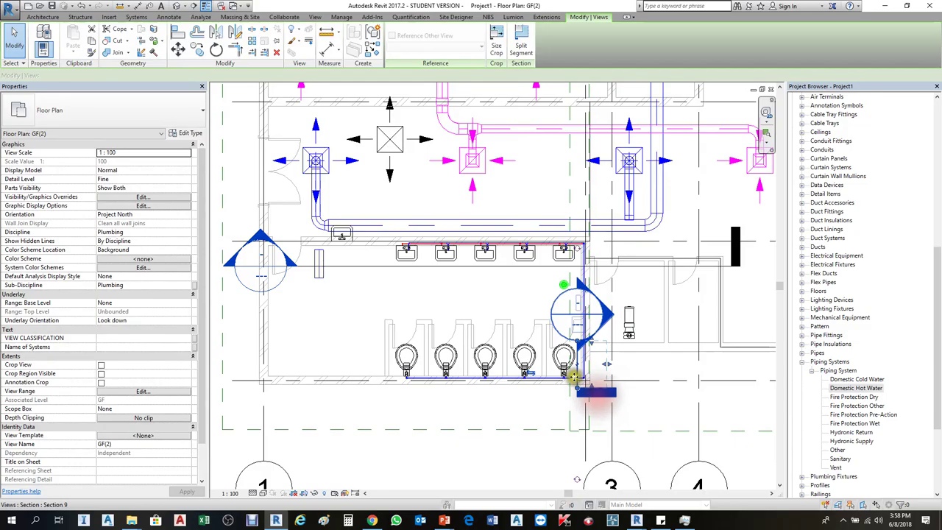
{"action": "left_click_drag", "start_coordinate": [575, 377], "coordinate": [650, 374]}
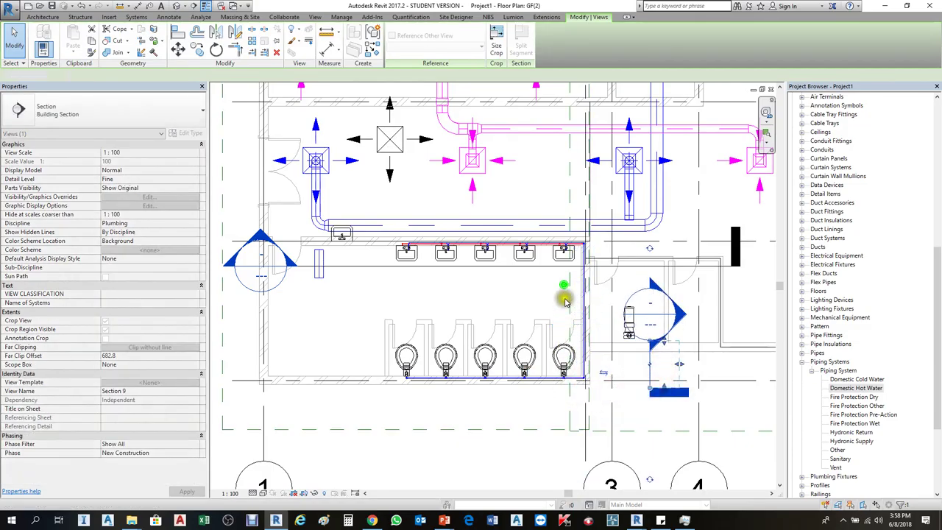
Generate a pipe layout for the Sanitary 1 system, choosing Network solution 2 of 2.
{"action": "left_click", "coordinate": [564, 302]}
{"action": "left_click", "coordinate": [564, 290]}
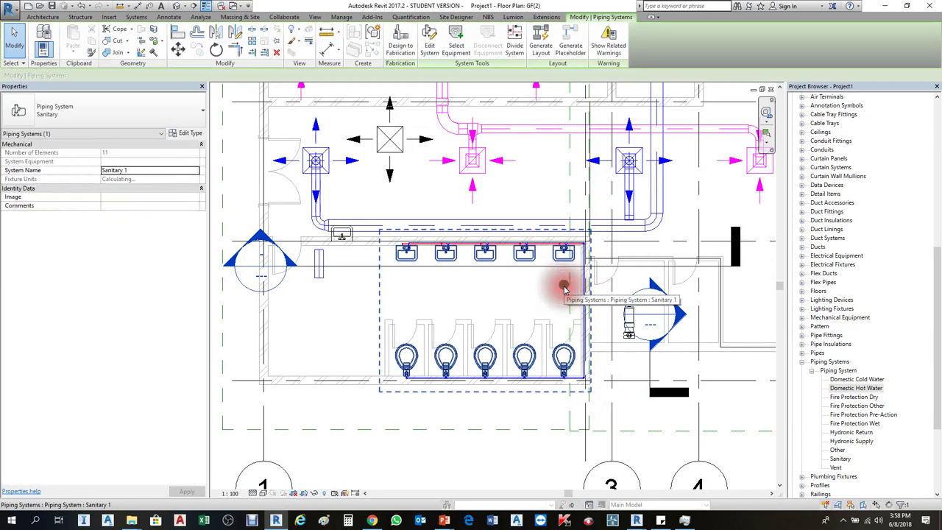
{"action": "left_click", "coordinate": [546, 47]}
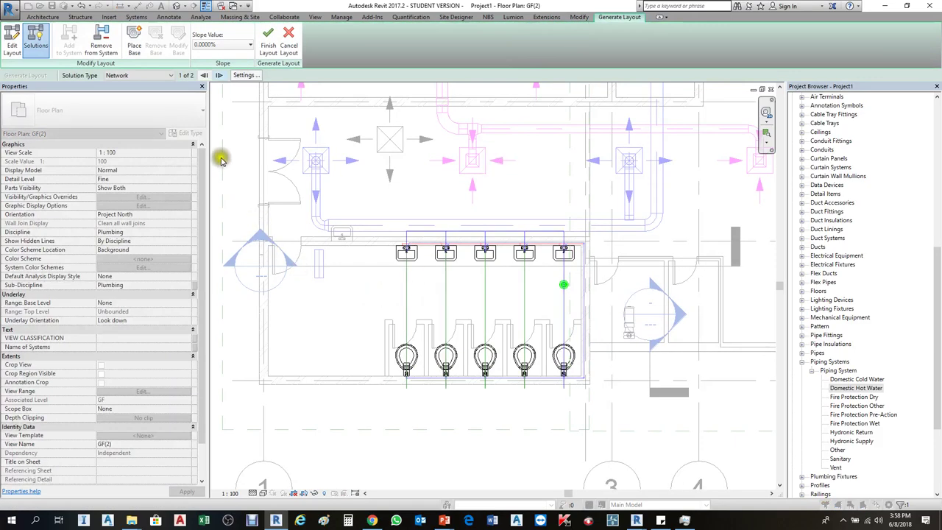
{"action": "left_click", "coordinate": [218, 75]}
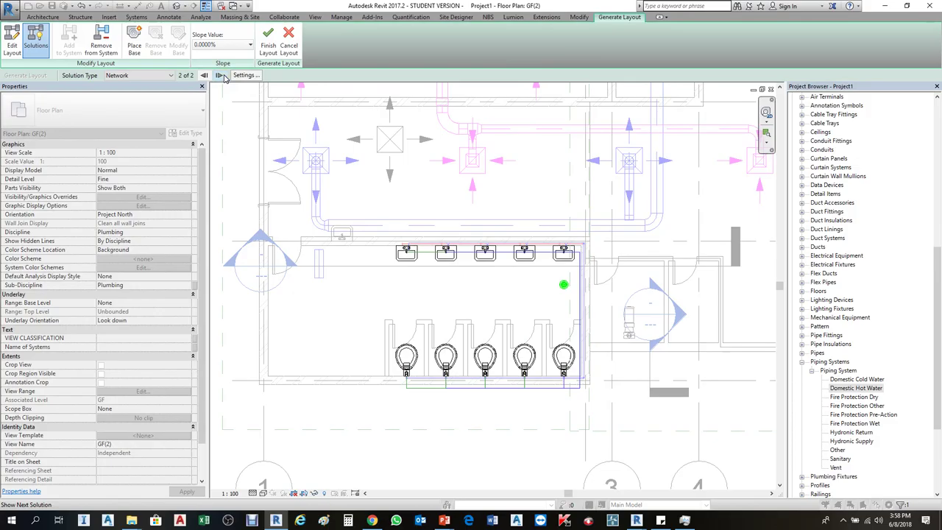
Edit the layout by moving the main line through the lavatories away from the wall, in line with the floor drain.
{"action": "scroll", "coordinate": [506, 262], "scroll_direction": "up", "scroll_amount": 2}
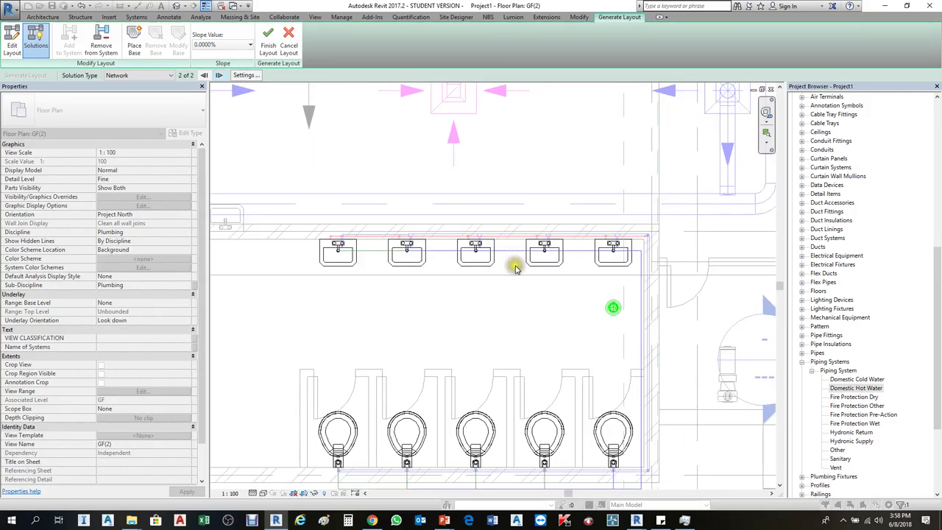
{"action": "scroll", "coordinate": [515, 269], "scroll_direction": "down", "scroll_amount": 1}
{"action": "scroll", "coordinate": [482, 246], "scroll_direction": "up", "scroll_amount": 2}
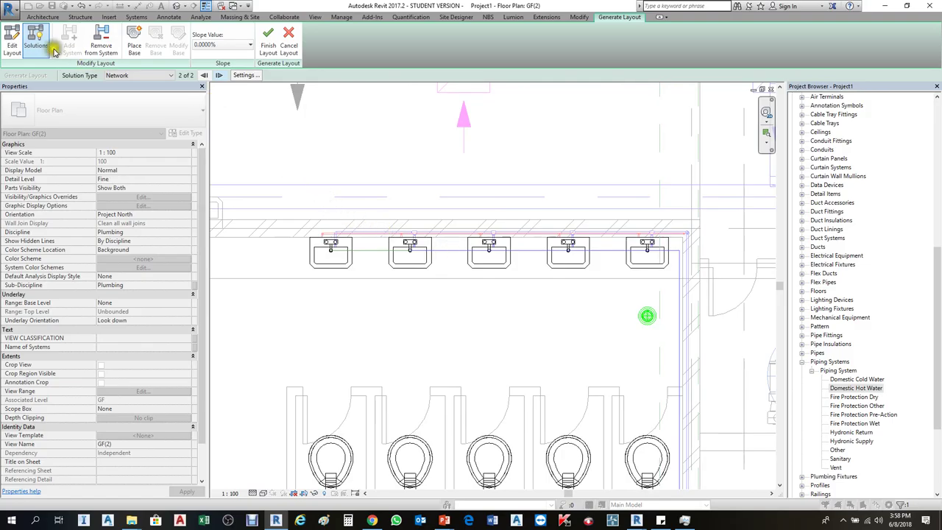
{"action": "left_click", "coordinate": [14, 38]}
{"action": "left_click", "coordinate": [448, 251]}
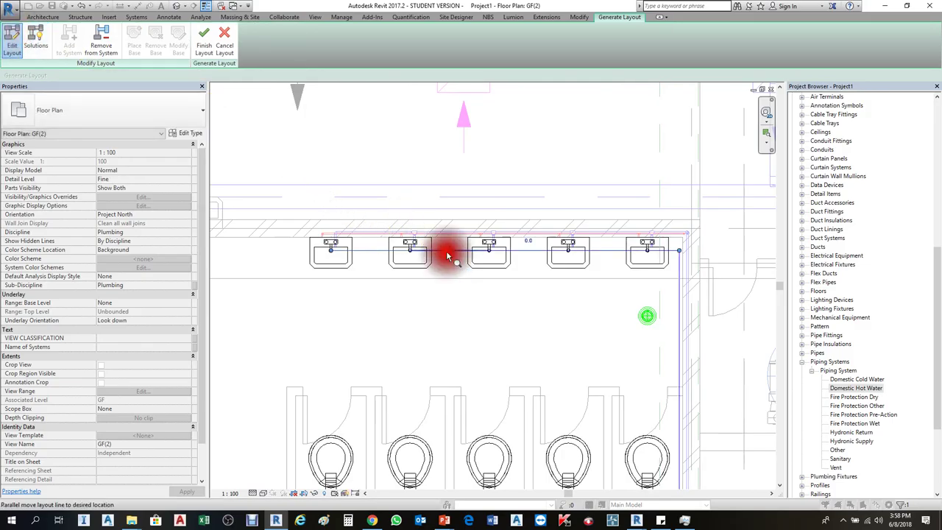
{"action": "left_click_drag", "start_coordinate": [448, 251], "coordinate": [453, 309]}
Move the layout line joining the two fixture rows outside the end wall, then finish the layout and dismiss the warning.
{"action": "scroll", "coordinate": [494, 219], "scroll_direction": "down", "scroll_amount": 3}
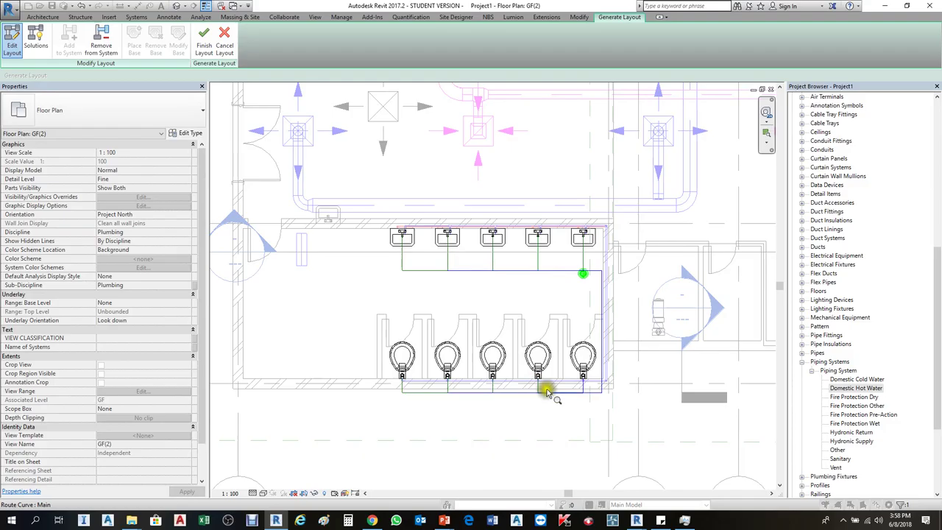
{"action": "left_click", "coordinate": [599, 354]}
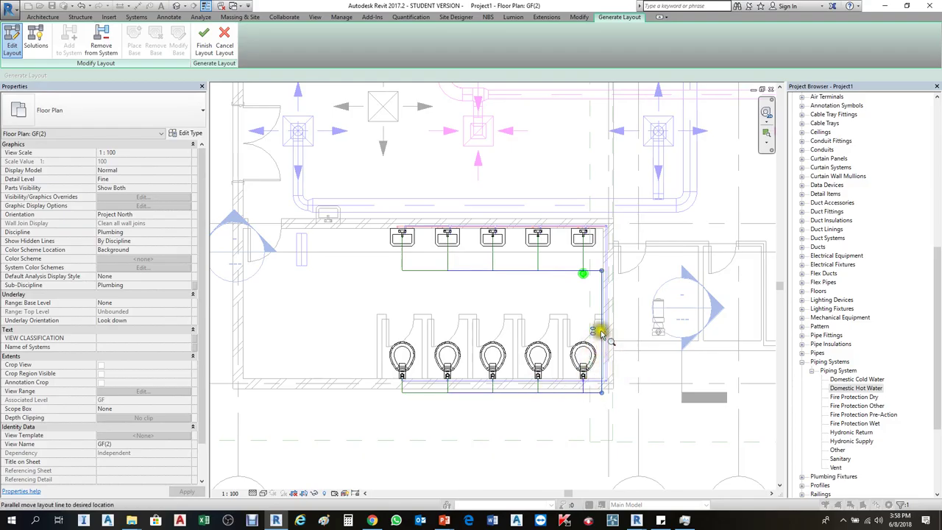
{"action": "left_click", "coordinate": [607, 328]}
{"action": "left_click_drag", "start_coordinate": [611, 334], "coordinate": [621, 328]}
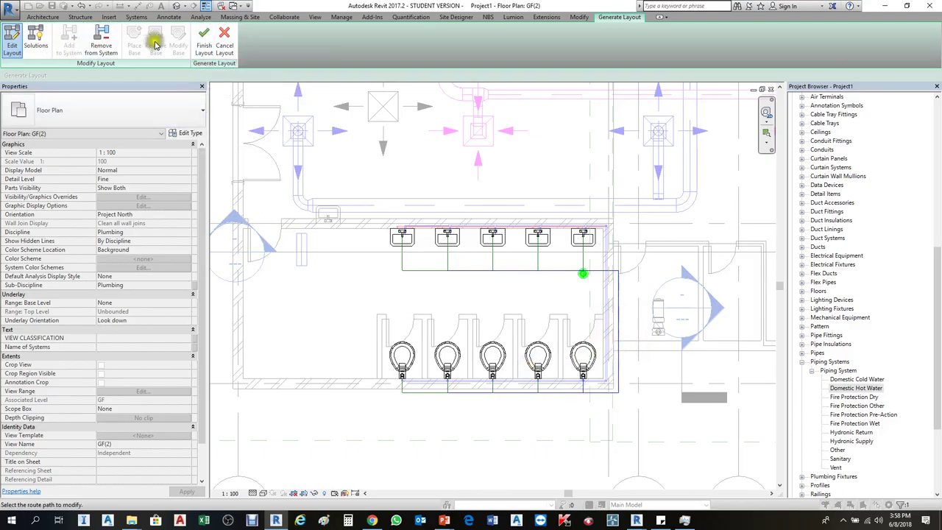
{"action": "left_click", "coordinate": [204, 39]}
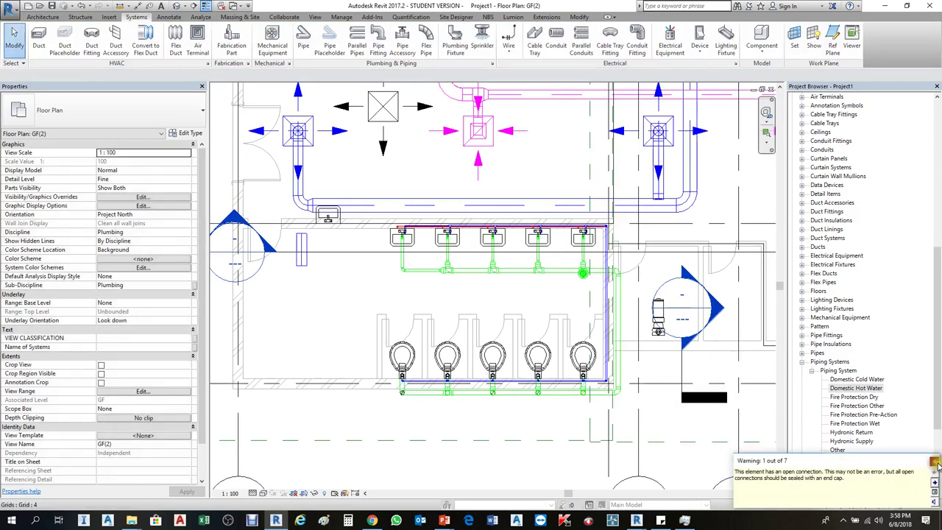
{"action": "left_click", "coordinate": [935, 462]}
Examine the generated sanitary pipes and fittings along both fixture rows, including the properties of the pipe next to the floor drain.
{"action": "scroll", "coordinate": [505, 273], "scroll_direction": "up", "scroll_amount": 5}
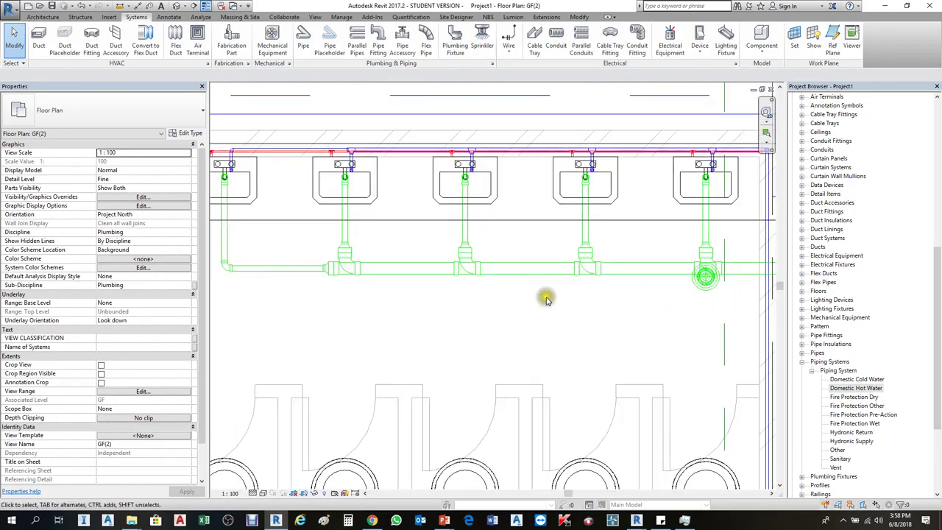
{"action": "scroll", "coordinate": [324, 262], "scroll_direction": "down", "scroll_amount": 2}
{"action": "scroll", "coordinate": [597, 279], "scroll_direction": "down", "scroll_amount": 2}
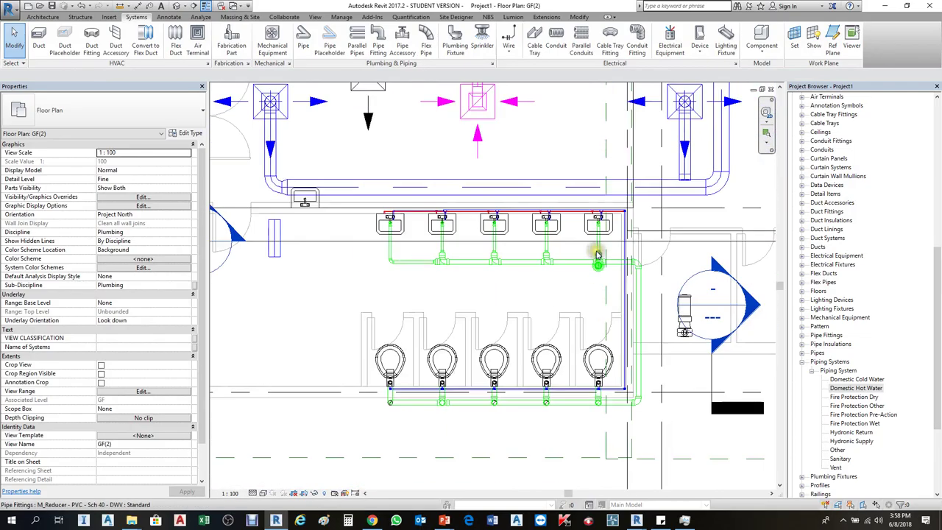
{"action": "scroll", "coordinate": [558, 401], "scroll_direction": "up", "scroll_amount": 3}
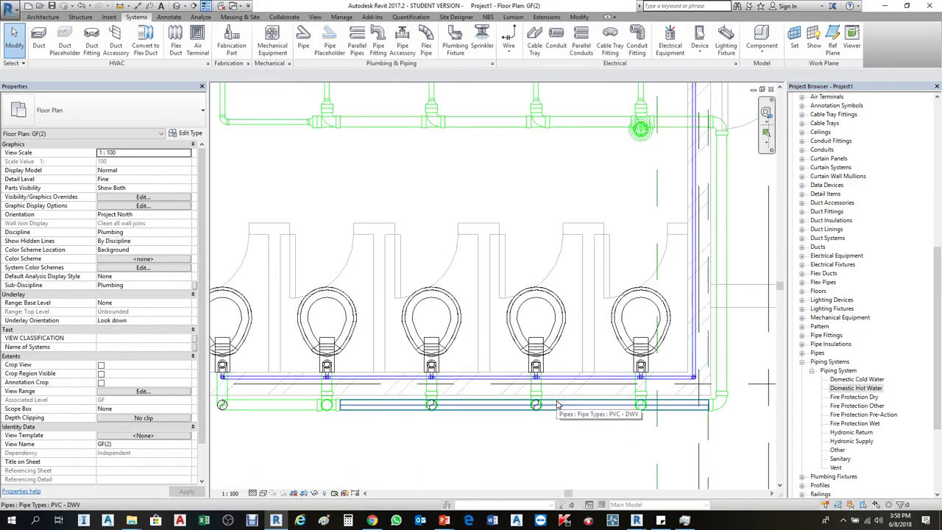
{"action": "scroll", "coordinate": [558, 403], "scroll_direction": "down", "scroll_amount": 4}
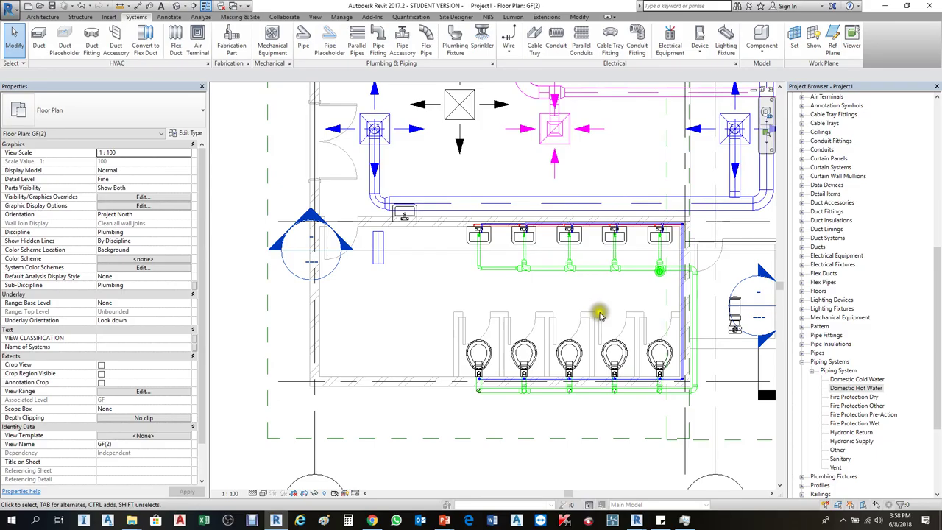
{"action": "scroll", "coordinate": [631, 264], "scroll_direction": "up", "scroll_amount": 4}
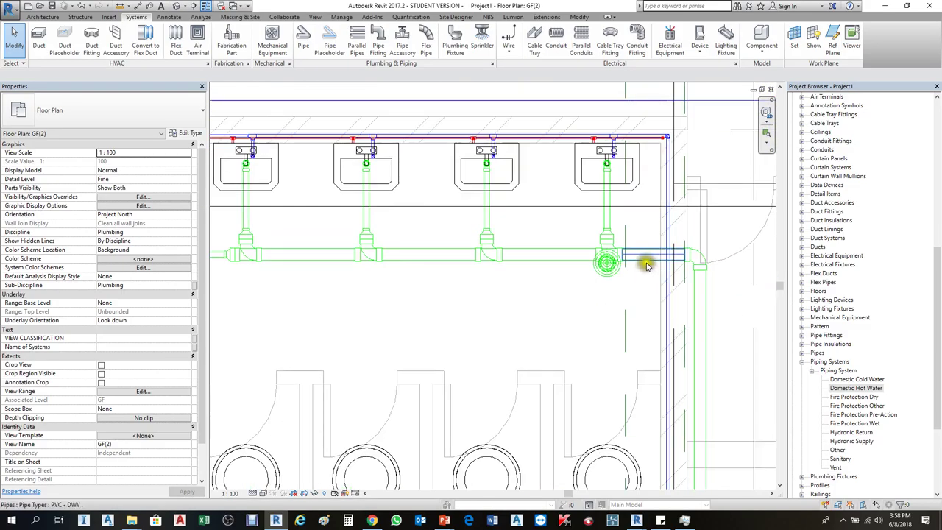
{"action": "left_click", "coordinate": [652, 264]}
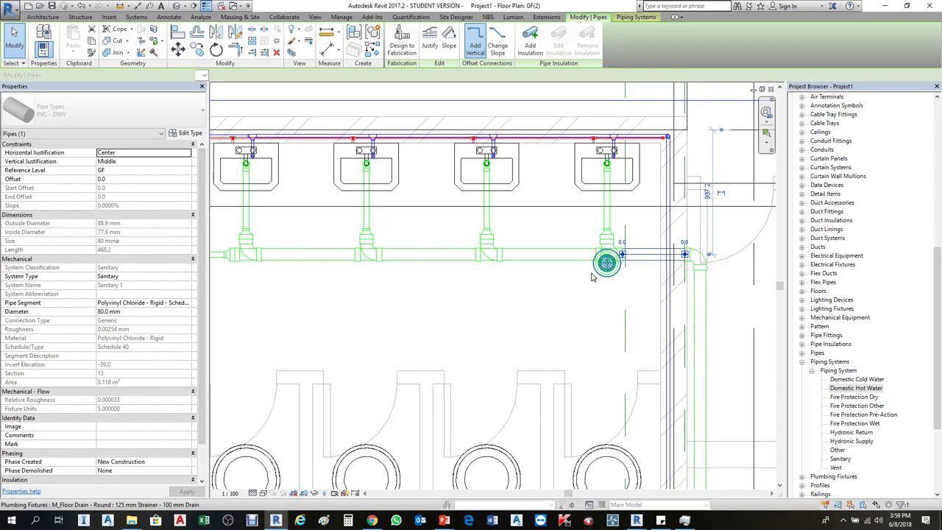
{"action": "left_click", "coordinate": [530, 281]}
{"action": "scroll", "coordinate": [563, 194], "scroll_direction": "down", "scroll_amount": 2}
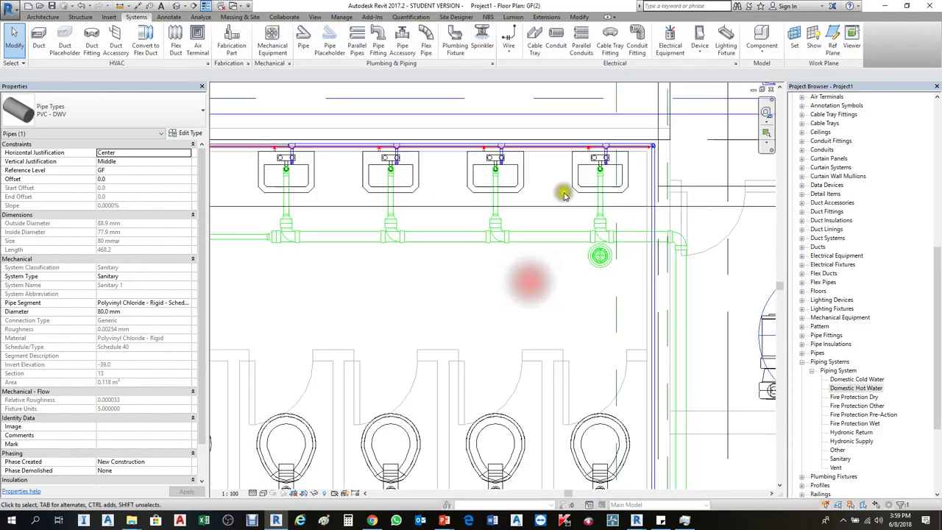
Delete the 80 mm pipe outside the end wall that joins the two rows, and its bend at the lavatory run.
{"action": "left_click", "coordinate": [644, 291]}
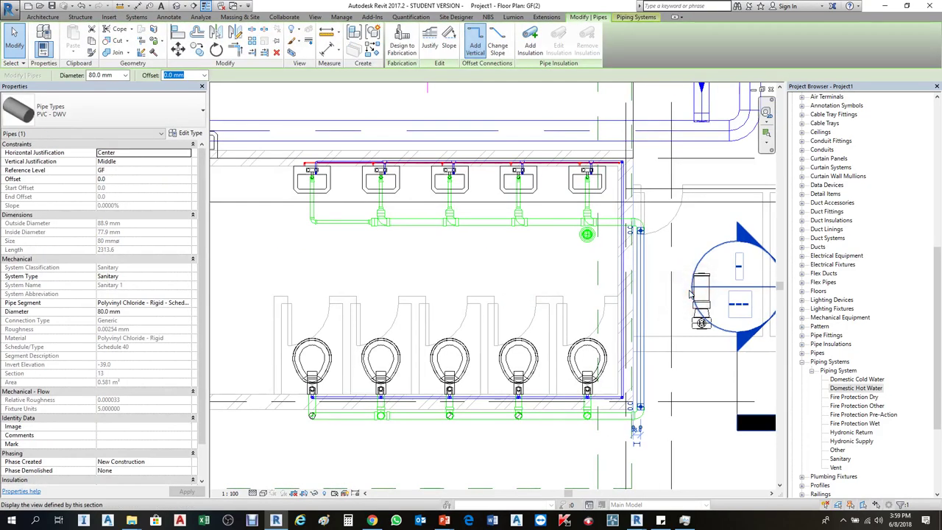
{"action": "key", "text": "Delete"}
{"action": "left_click", "coordinate": [643, 224]}
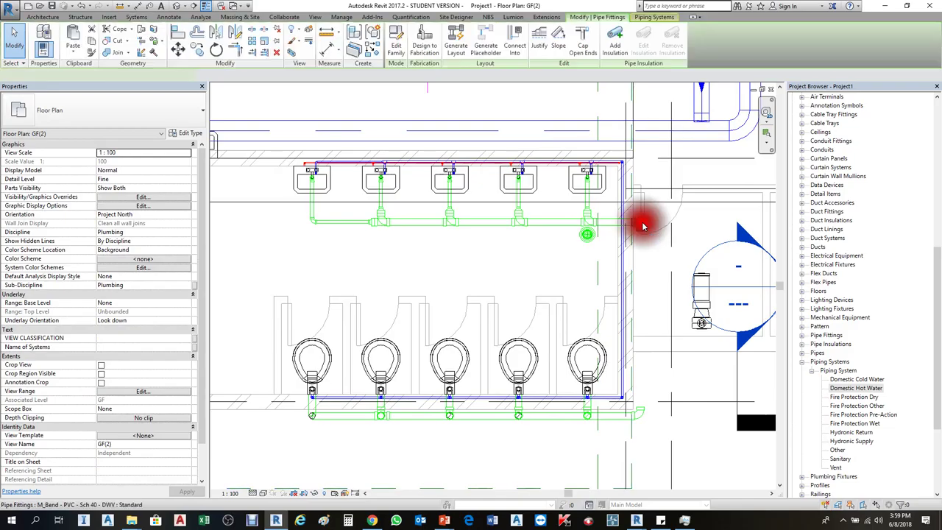
{"action": "key", "text": "Delete"}
{"action": "scroll", "coordinate": [659, 260], "scroll_direction": "down", "scroll_amount": 2}
{"action": "scroll", "coordinate": [495, 235], "scroll_direction": "up", "scroll_amount": 2}
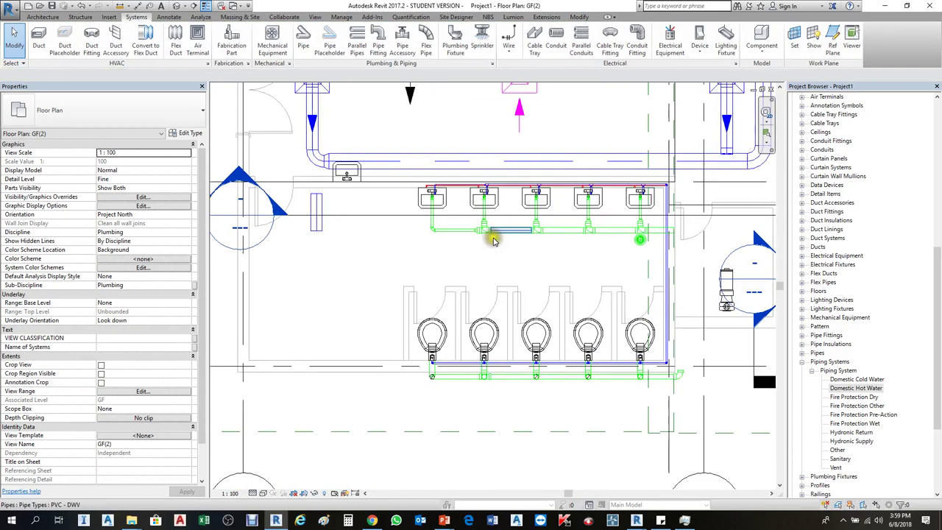
{"action": "middle_click_drag", "start_coordinate": [284, 221], "coordinate": [361, 204]}
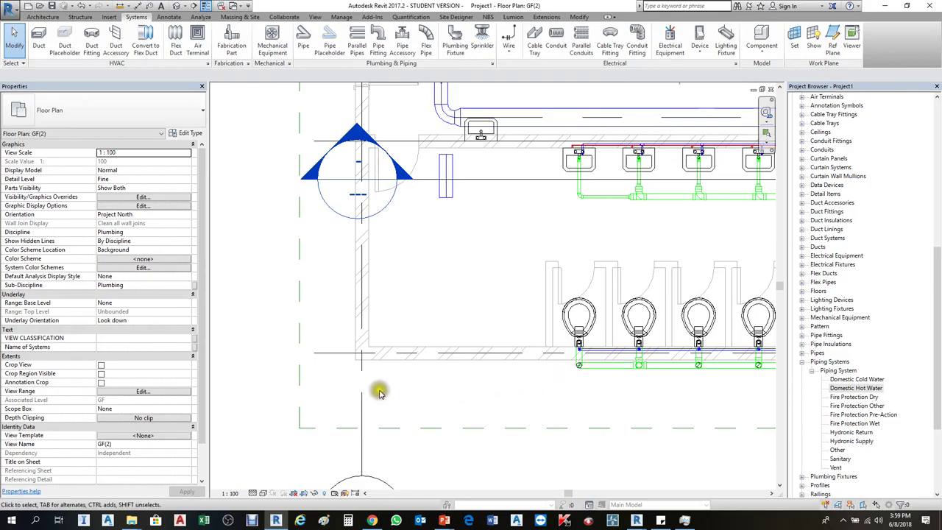
{"action": "scroll", "coordinate": [422, 335], "scroll_direction": "down", "scroll_amount": 2}
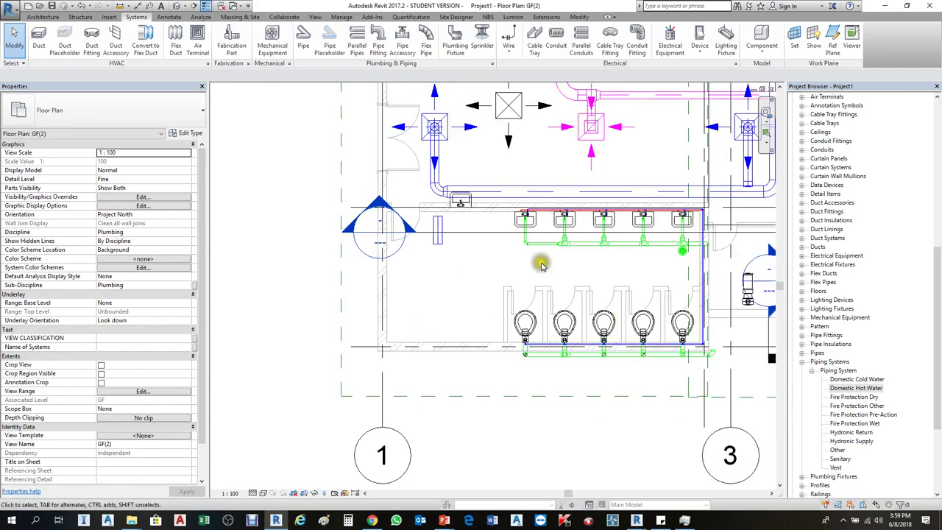
{"action": "scroll", "coordinate": [544, 254], "scroll_direction": "up", "scroll_amount": 4}
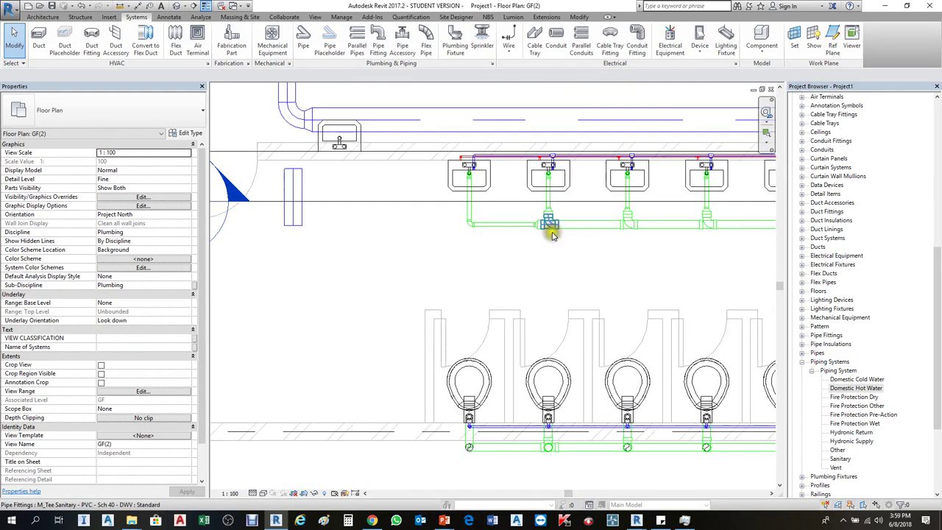
Delete the sanitary main pipe along the first four lavatories together with its tees, reducers and end bend.
{"action": "left_click", "coordinate": [552, 232]}
{"action": "scroll", "coordinate": [483, 220], "scroll_direction": "down", "scroll_amount": 1}
{"action": "key", "text": "Delete"}
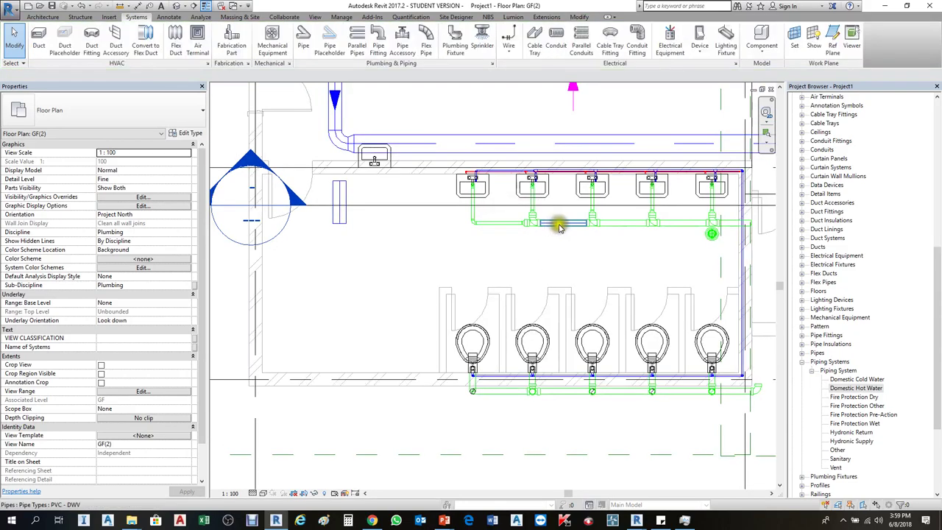
{"action": "left_click", "coordinate": [559, 224]}
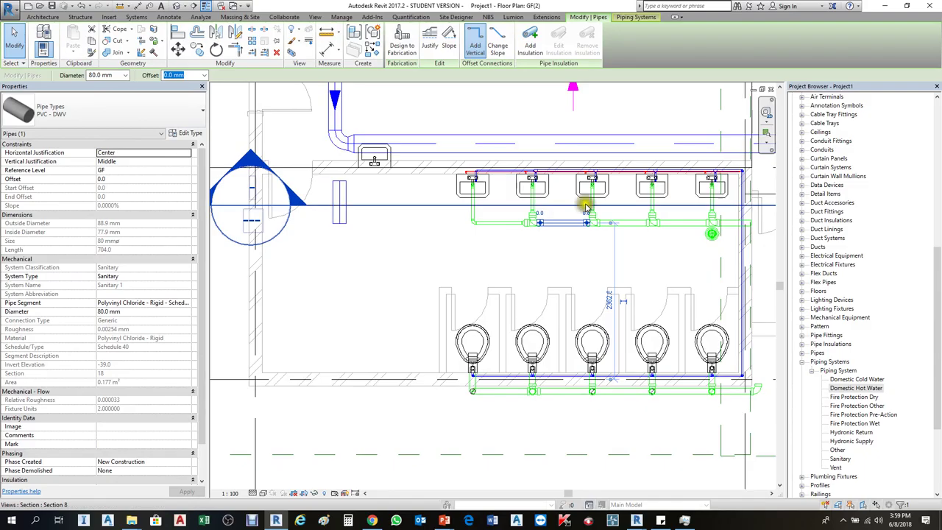
{"action": "scroll", "coordinate": [645, 234], "scroll_direction": "up", "scroll_amount": 2}
{"action": "key", "text": "Escape"}
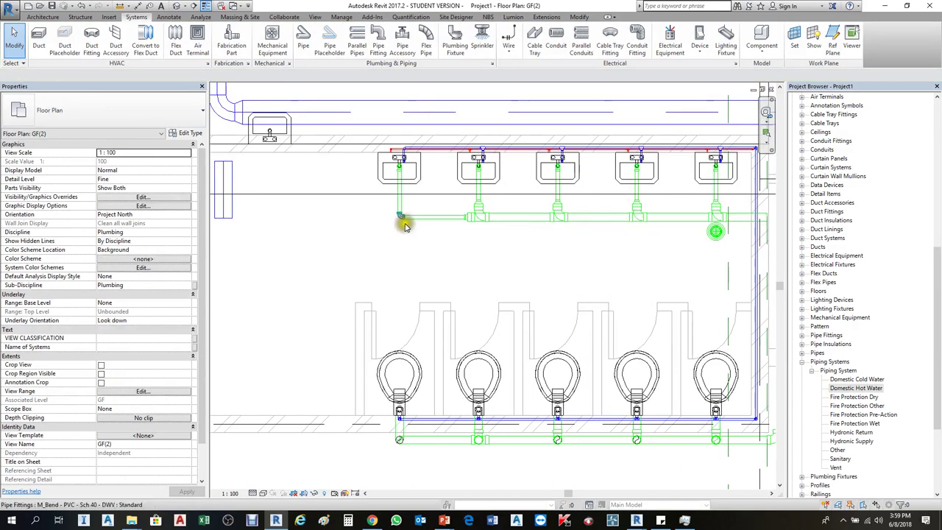
{"action": "scroll", "coordinate": [396, 210], "scroll_direction": "up", "scroll_amount": 2}
{"action": "left_click_drag", "start_coordinate": [383, 193], "coordinate": [728, 237]}
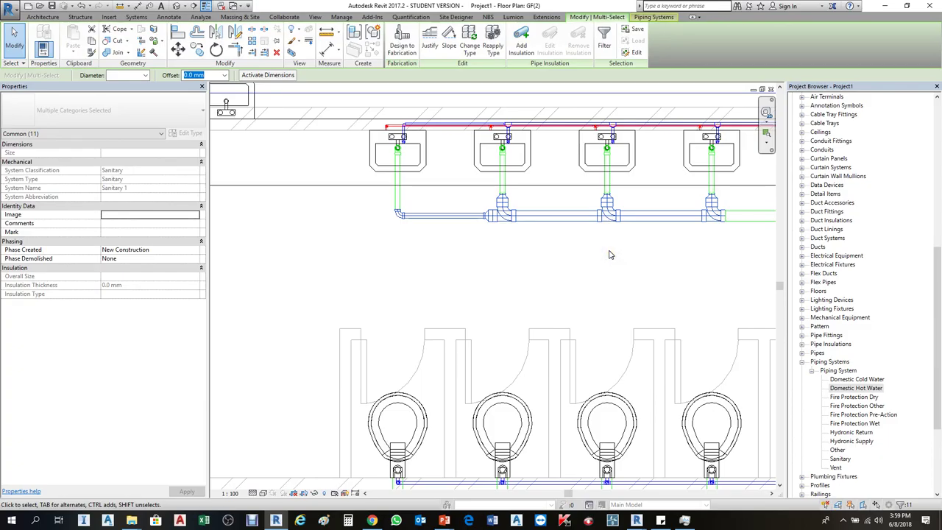
{"action": "key", "text": "Delete"}
{"action": "scroll", "coordinate": [334, 214], "scroll_direction": "down", "scroll_amount": 2}
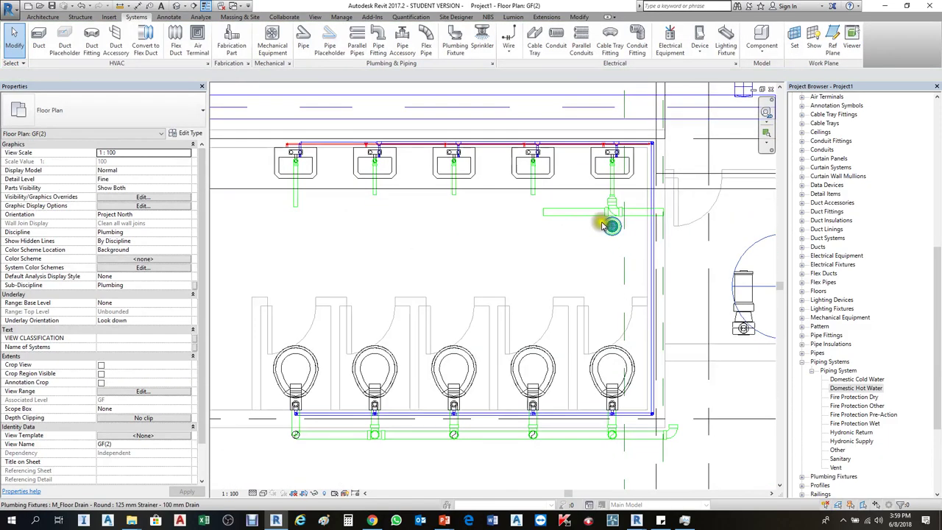
Delete the leftover main pipe beside the floor drain and the reducer on the last lavatory's tee.
{"action": "left_click", "coordinate": [572, 215]}
{"action": "key", "text": "Delete"}
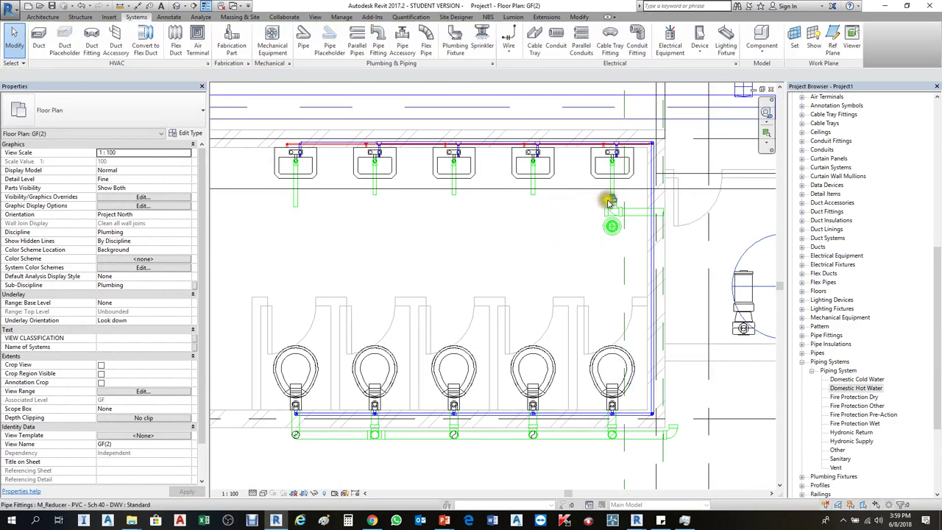
{"action": "left_click", "coordinate": [610, 203]}
{"action": "scroll", "coordinate": [612, 204], "scroll_direction": "up", "scroll_amount": 3}
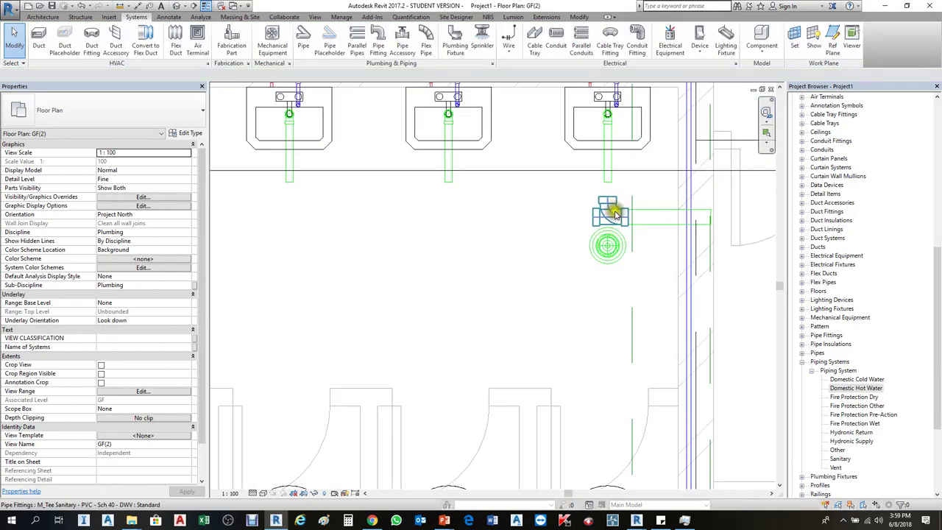
{"action": "scroll", "coordinate": [617, 218], "scroll_direction": "up", "scroll_amount": 1}
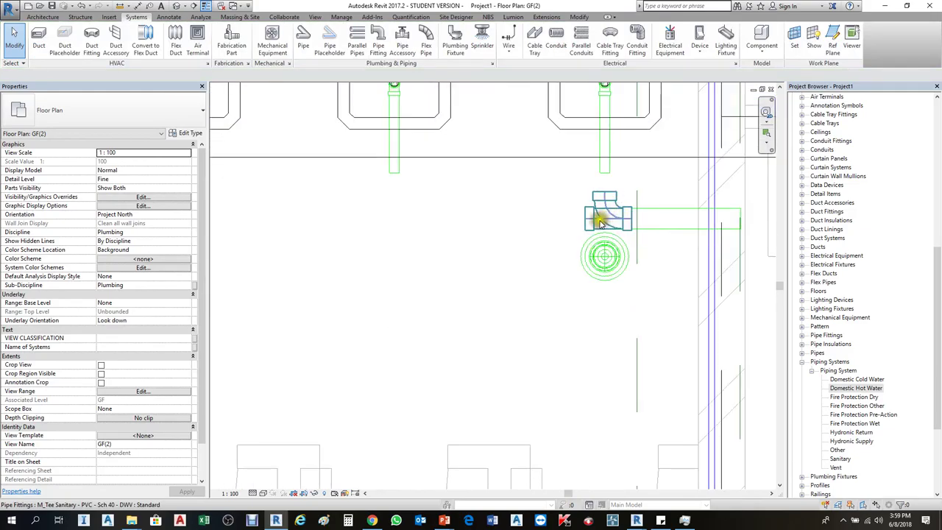
Move the remaining sanitary tee and its pipe stub out of the washroom, past the duct behind the lavatory wall.
{"action": "left_click", "coordinate": [611, 218]}
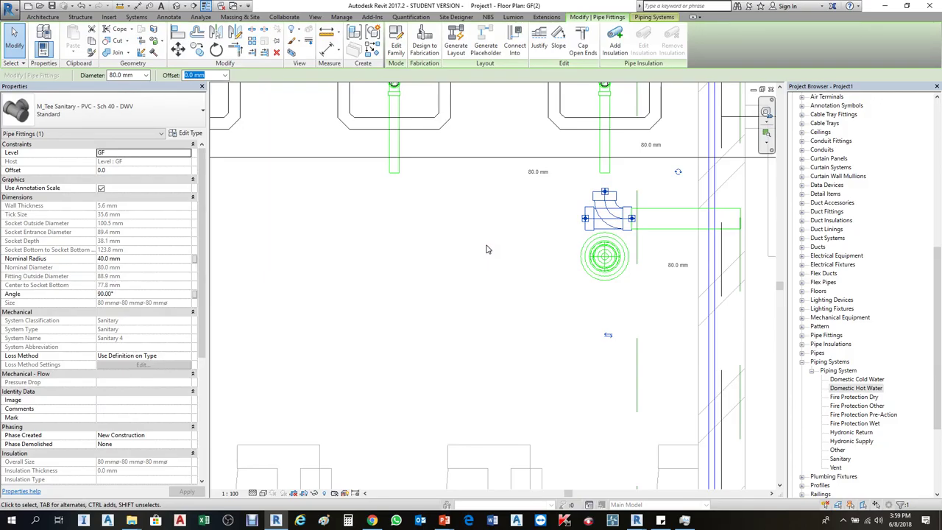
{"action": "scroll", "coordinate": [480, 214], "scroll_direction": "down", "scroll_amount": 4}
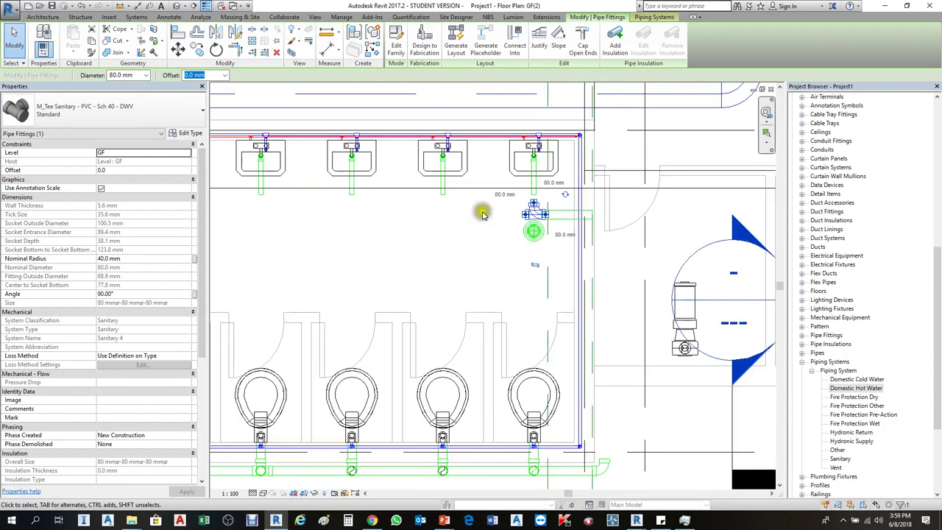
{"action": "scroll", "coordinate": [551, 253], "scroll_direction": "up", "scroll_amount": 2}
{"action": "left_click", "coordinate": [545, 272]}
{"action": "scroll", "coordinate": [545, 272], "scroll_direction": "down", "scroll_amount": 2}
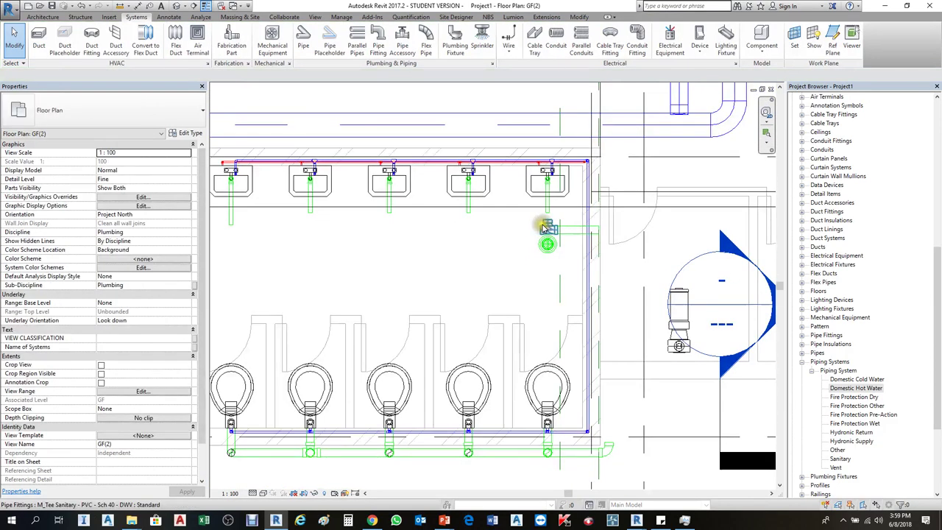
{"action": "left_click", "coordinate": [553, 225]}
{"action": "left_click_drag", "start_coordinate": [551, 221], "coordinate": [543, 96]}
{"action": "left_click", "coordinate": [509, 257]}
{"action": "scroll", "coordinate": [659, 261], "scroll_direction": "down", "scroll_amount": 2}
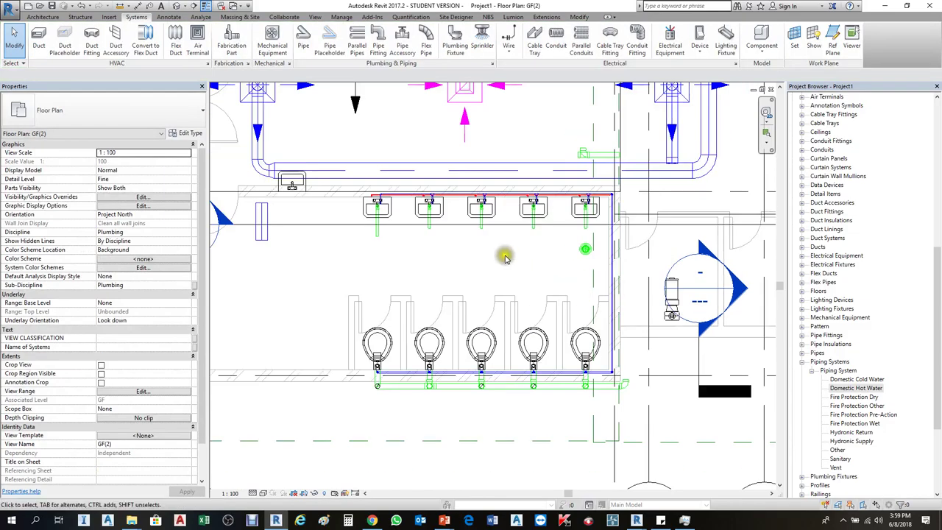
Start a new pipe with an offset of -300 mm and a downward slope of 1.0000%.
{"action": "scroll", "coordinate": [542, 267], "scroll_direction": "up", "scroll_amount": 2}
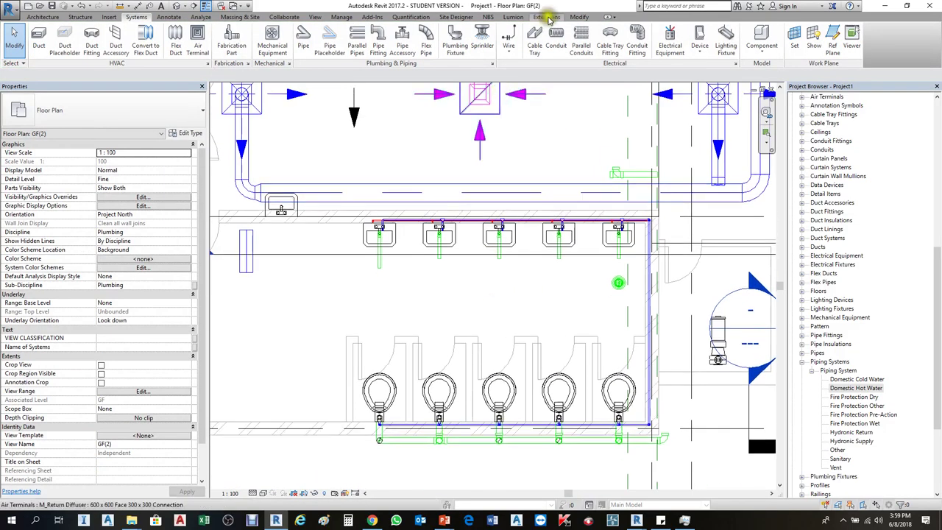
{"action": "left_click", "coordinate": [304, 34]}
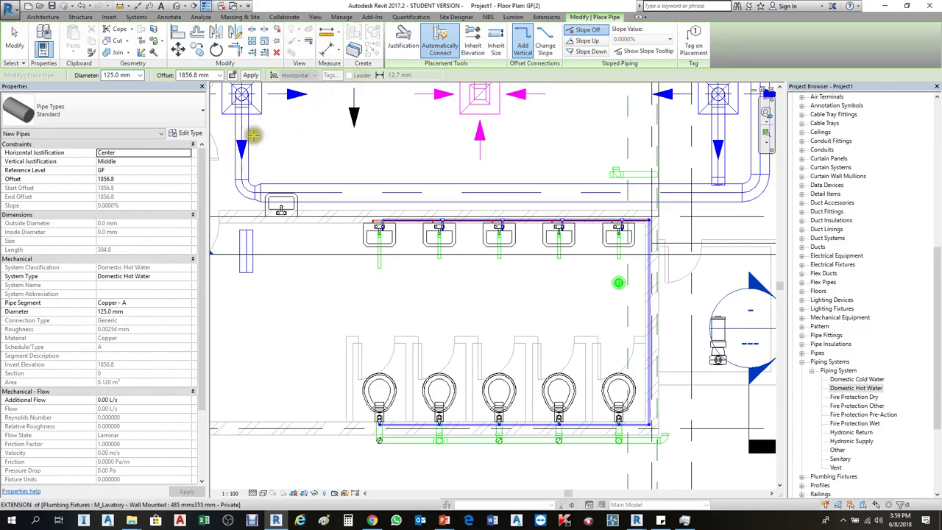
{"action": "left_click", "coordinate": [211, 76]}
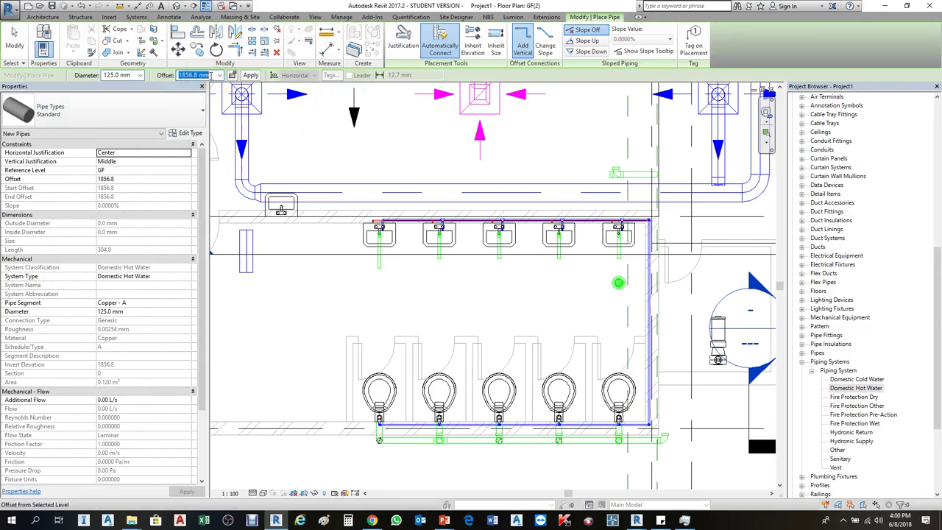
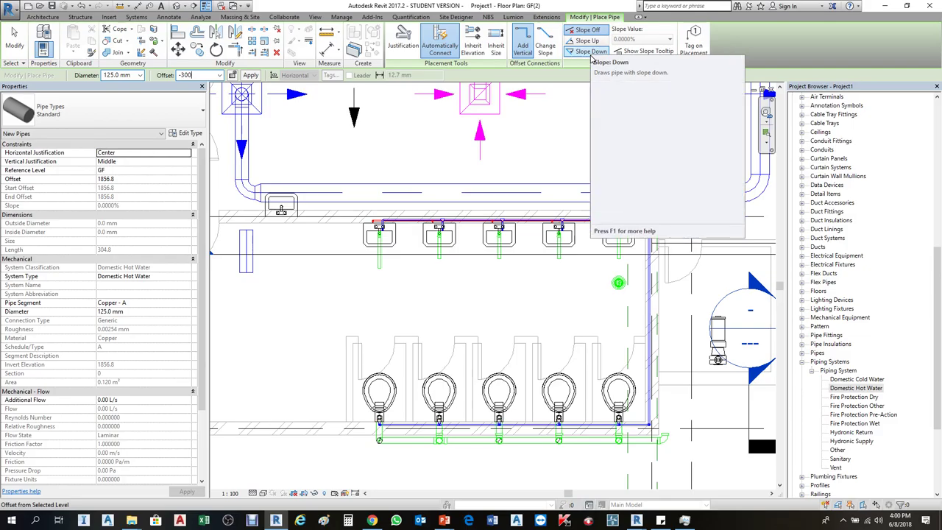
{"action": "key", "text": "Return"}
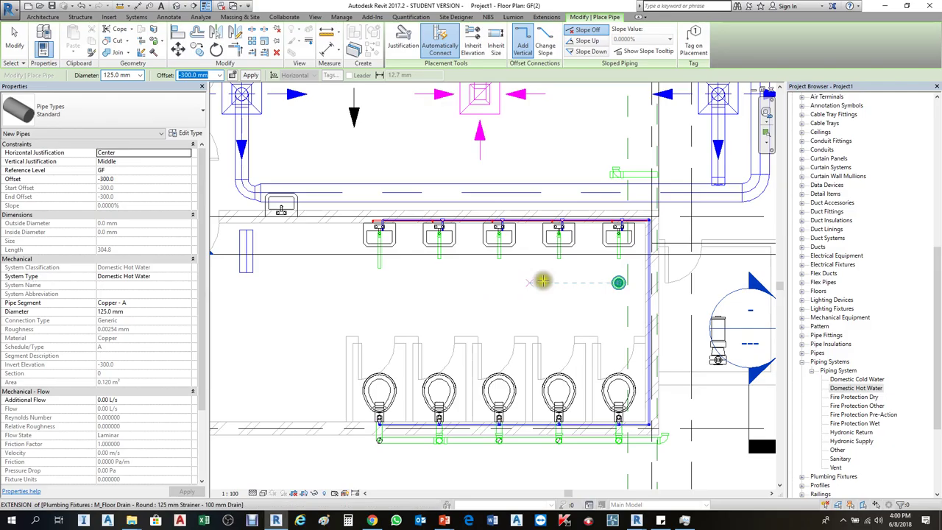
{"action": "left_click", "coordinate": [589, 53]}
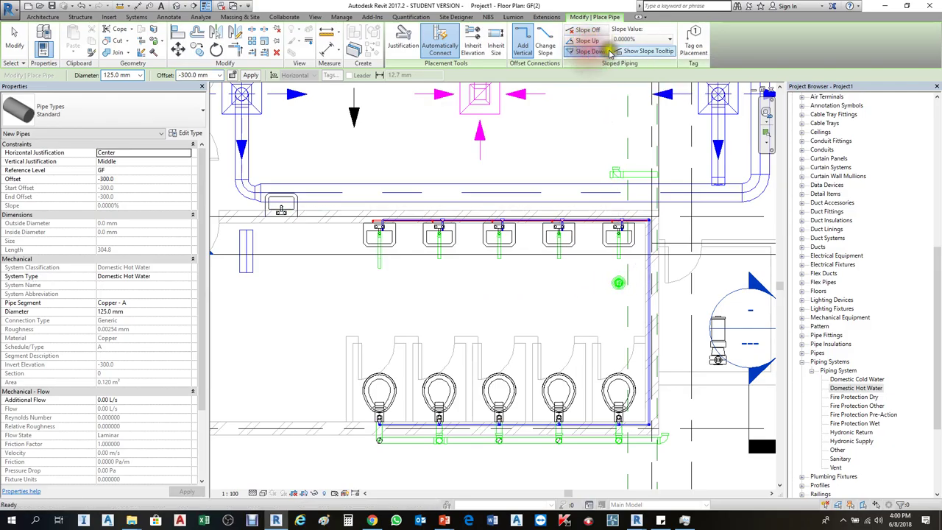
{"action": "left_click", "coordinate": [667, 39]}
{"action": "left_click", "coordinate": [637, 62]}
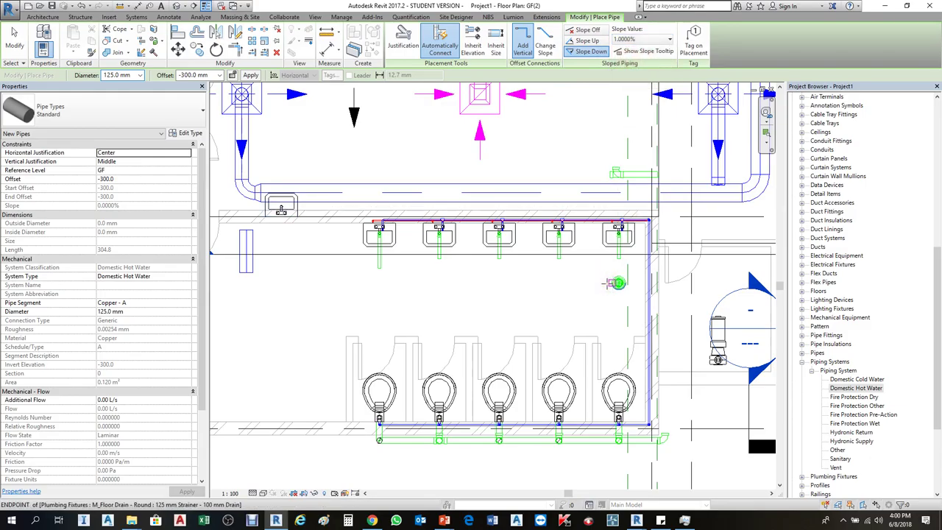
Draw a 125 mm pipe from beside the floor drain about 5.1 m along the lavatories, diagonally towards grid 1, and about 2.1 m out past the wall.
{"action": "left_click", "coordinate": [599, 282]}
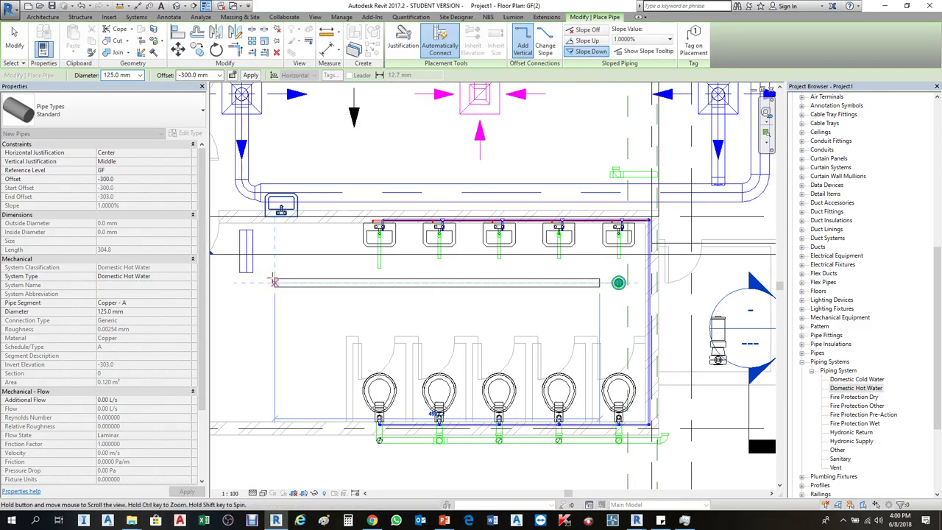
{"action": "middle_click_drag", "start_coordinate": [262, 280], "coordinate": [518, 263]}
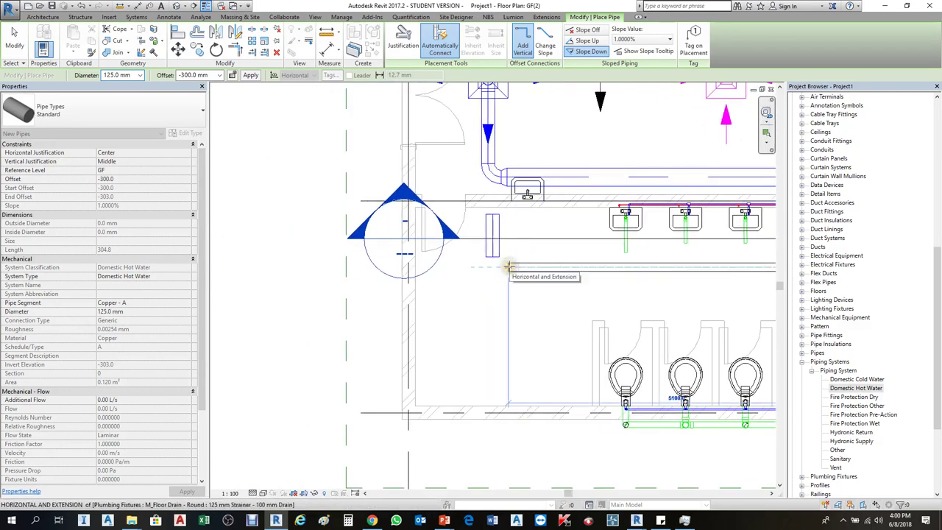
{"action": "left_click", "coordinate": [508, 266]}
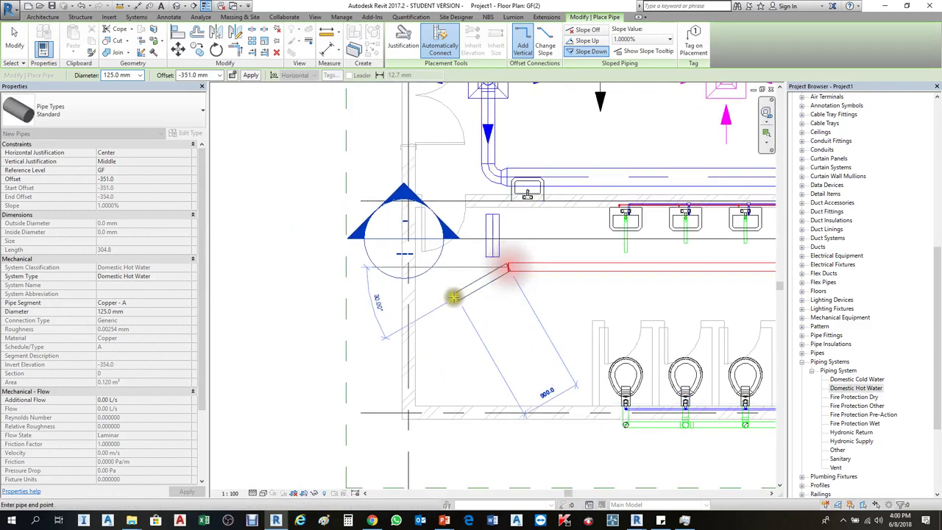
{"action": "left_click", "coordinate": [428, 333]}
{"action": "scroll", "coordinate": [449, 258], "scroll_direction": "down", "scroll_amount": 3}
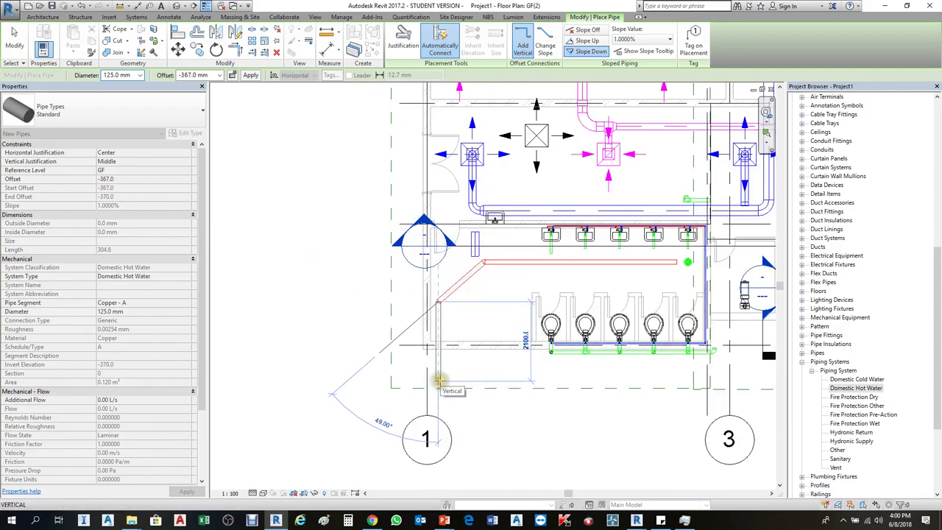
{"action": "left_click", "coordinate": [438, 381]}
{"action": "key", "text": "Escape"}
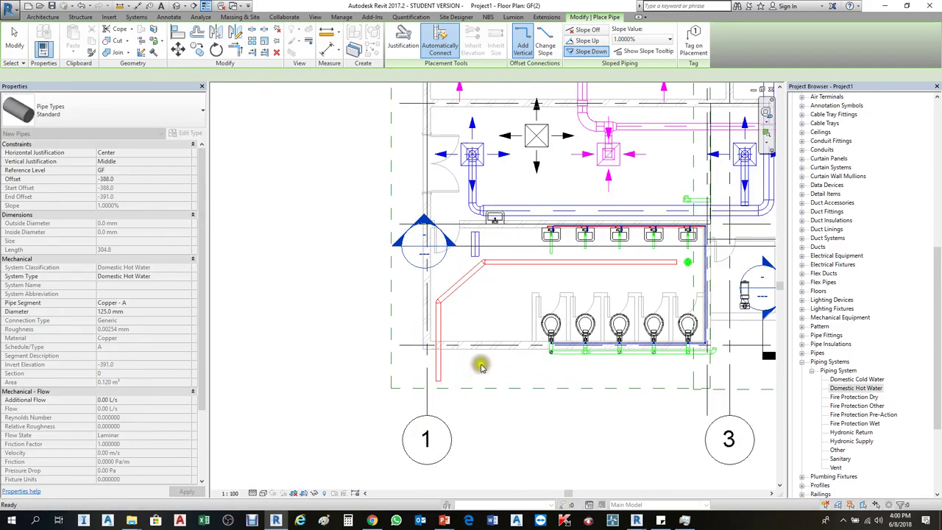
{"action": "key", "text": "Escape"}
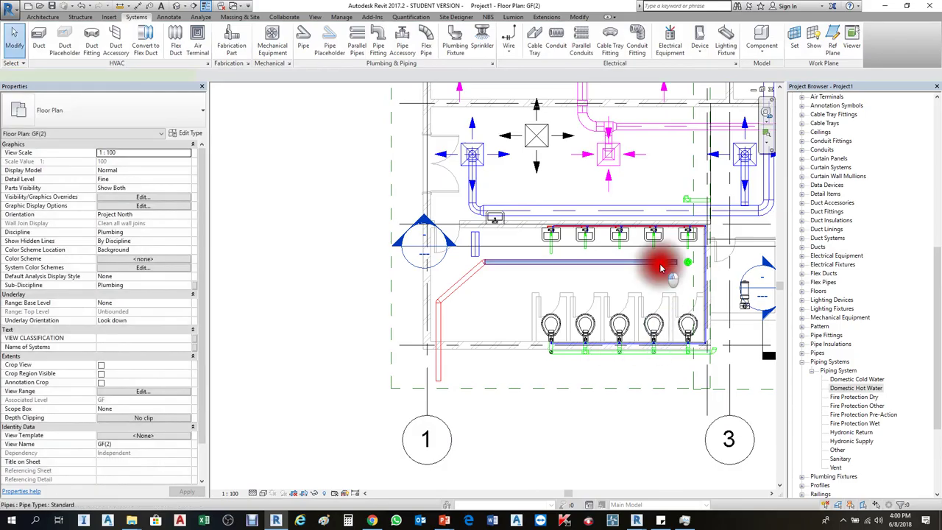
Change the system type of the new sloped pipe run to Sanitary.
{"action": "left_click", "coordinate": [660, 268]}
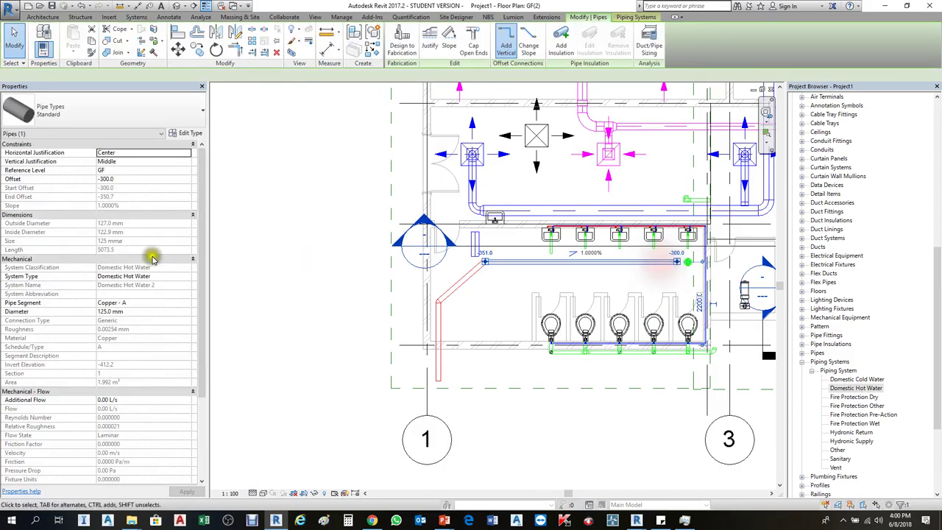
{"action": "left_click", "coordinate": [188, 279]}
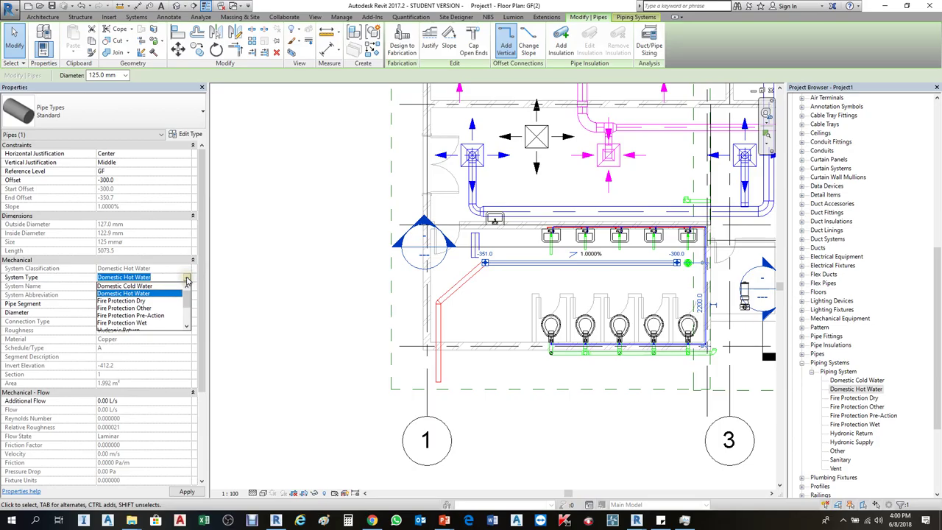
{"action": "scroll", "coordinate": [177, 310], "scroll_direction": "down", "scroll_amount": 3}
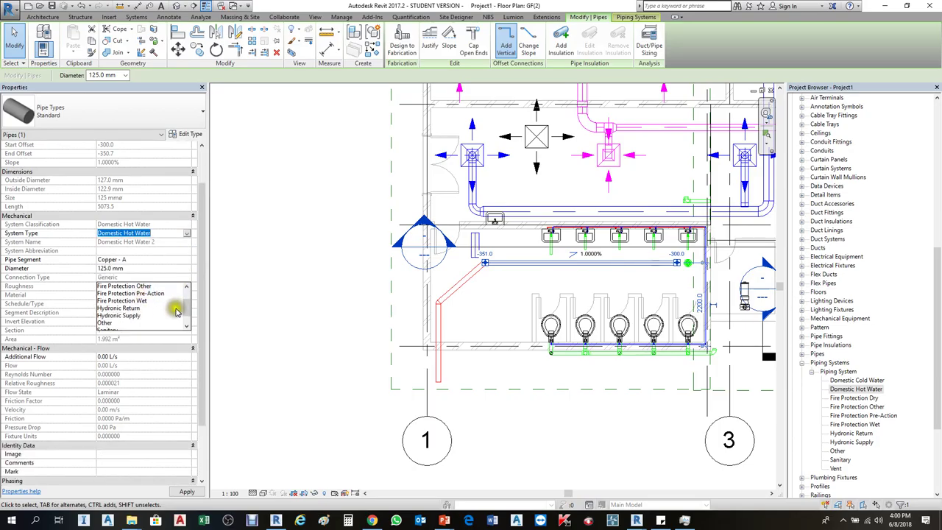
{"action": "left_click", "coordinate": [120, 315]}
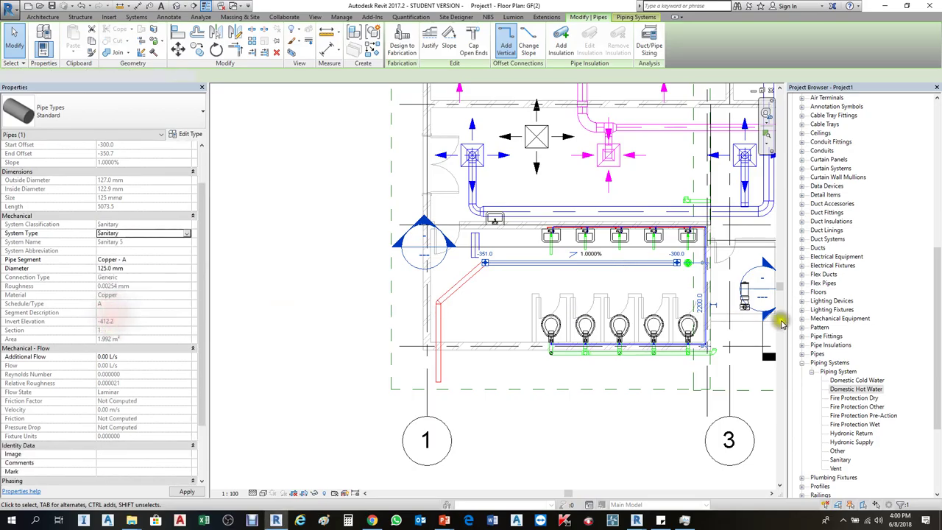
{"action": "left_click", "coordinate": [561, 440]}
{"action": "scroll", "coordinate": [592, 263], "scroll_direction": "up", "scroll_amount": 3}
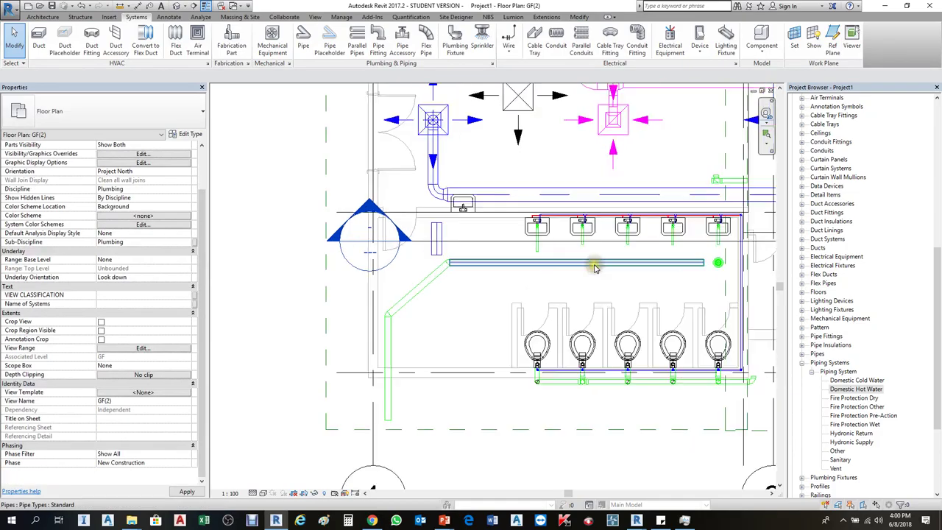
{"action": "scroll", "coordinate": [731, 299], "scroll_direction": "up", "scroll_amount": 3}
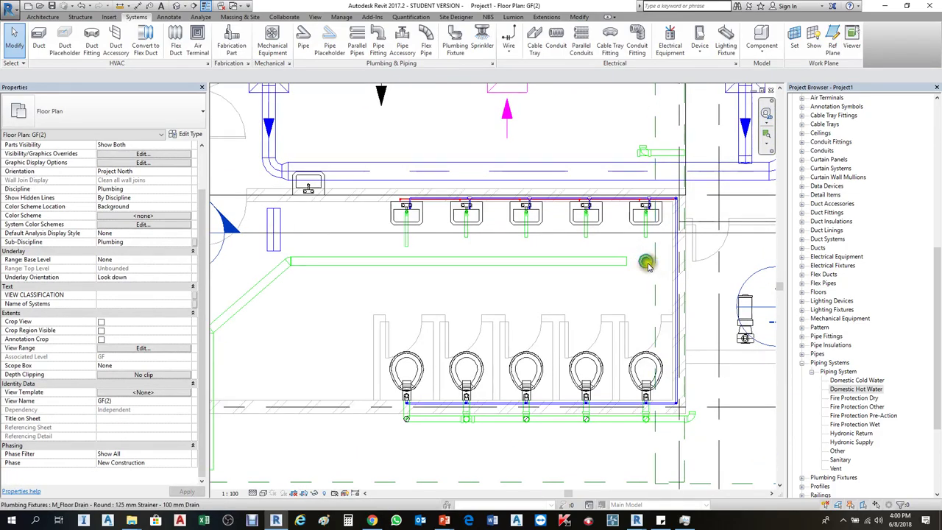
{"action": "left_click", "coordinate": [647, 260]}
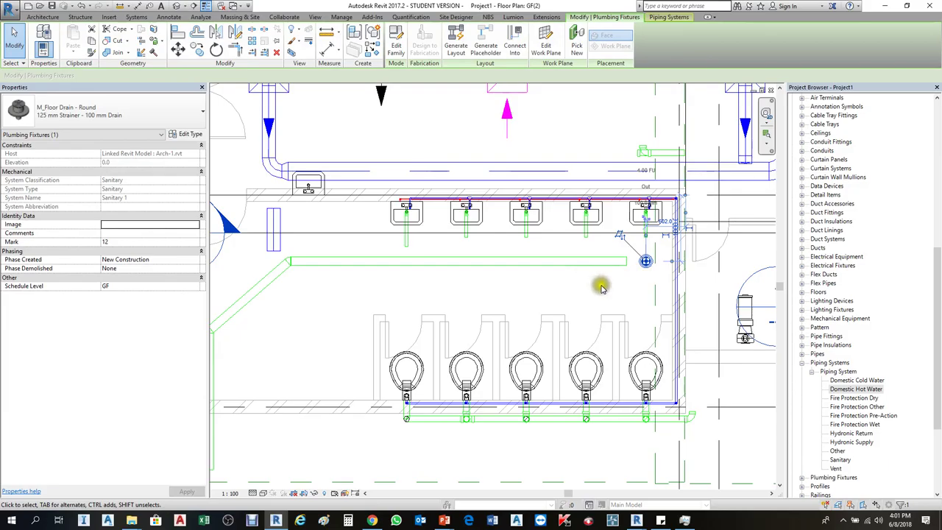
{"action": "key", "text": "Escape"}
Move the Section 8 line to the toilet side of the new sanitary pipe and open that section view.
{"action": "scroll", "coordinate": [518, 293], "scroll_direction": "down", "scroll_amount": 3}
{"action": "left_click", "coordinate": [417, 258]}
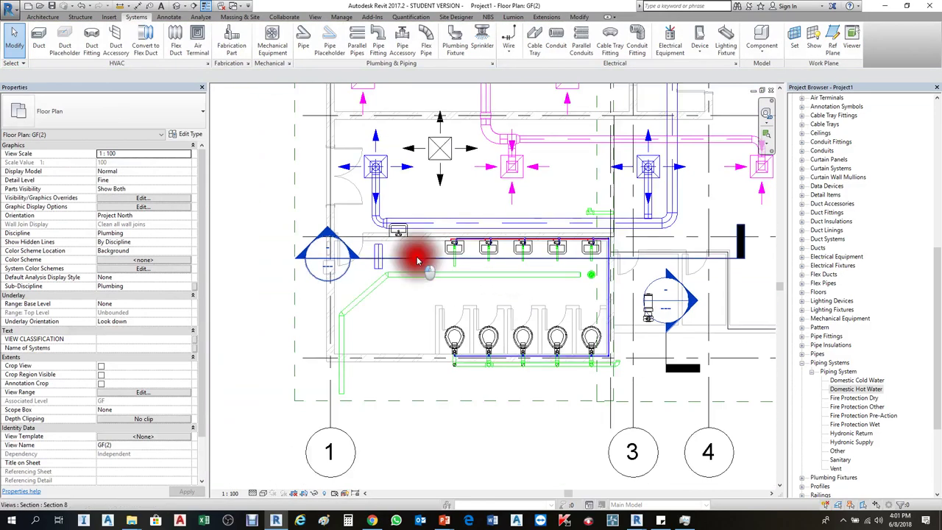
{"action": "left_click", "coordinate": [417, 260]}
{"action": "left_click_drag", "start_coordinate": [419, 255], "coordinate": [425, 291]}
{"action": "right_click", "coordinate": [493, 288]}
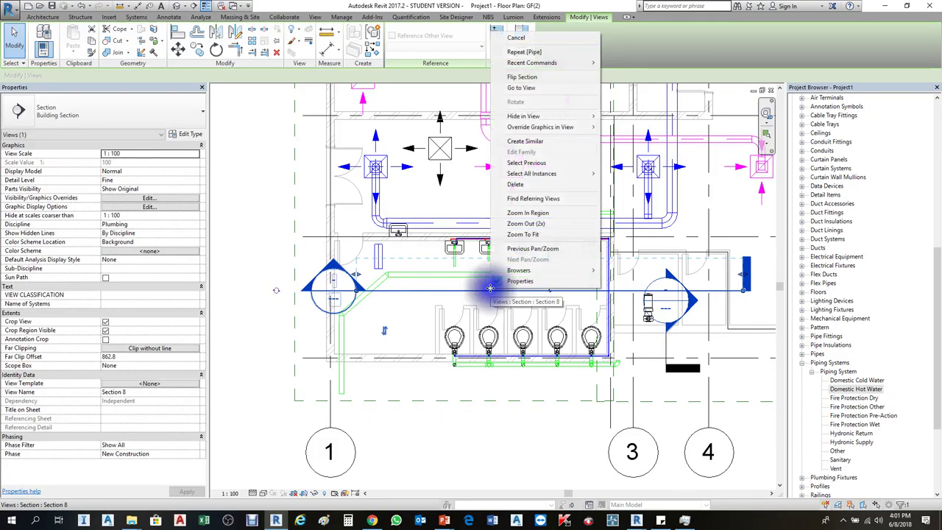
{"action": "left_click", "coordinate": [524, 87]}
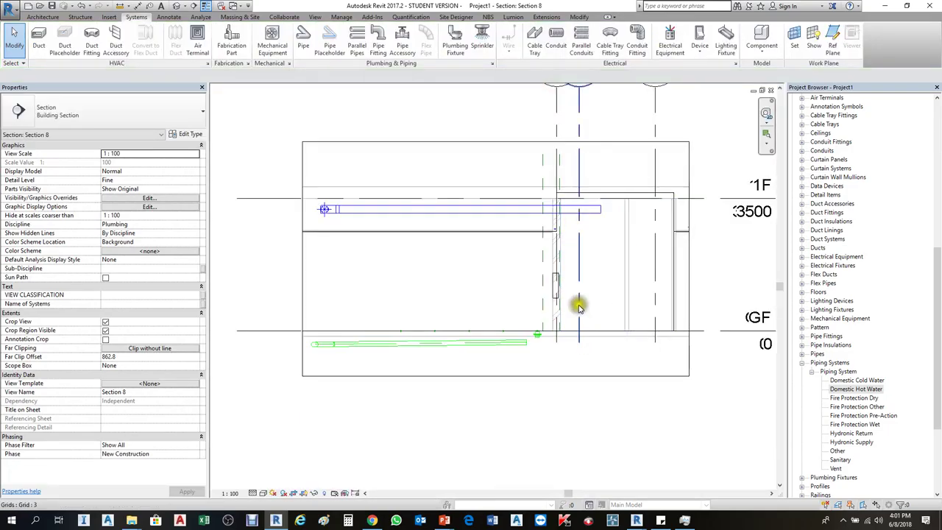
Examine the slope and end offsets of the sanitary pipe beside the floor drain in the section.
{"action": "scroll", "coordinate": [547, 312], "scroll_direction": "up", "scroll_amount": 5}
{"action": "middle_click_drag", "start_coordinate": [580, 330], "coordinate": [664, 264]}
{"action": "scroll", "coordinate": [634, 287], "scroll_direction": "down", "scroll_amount": 2}
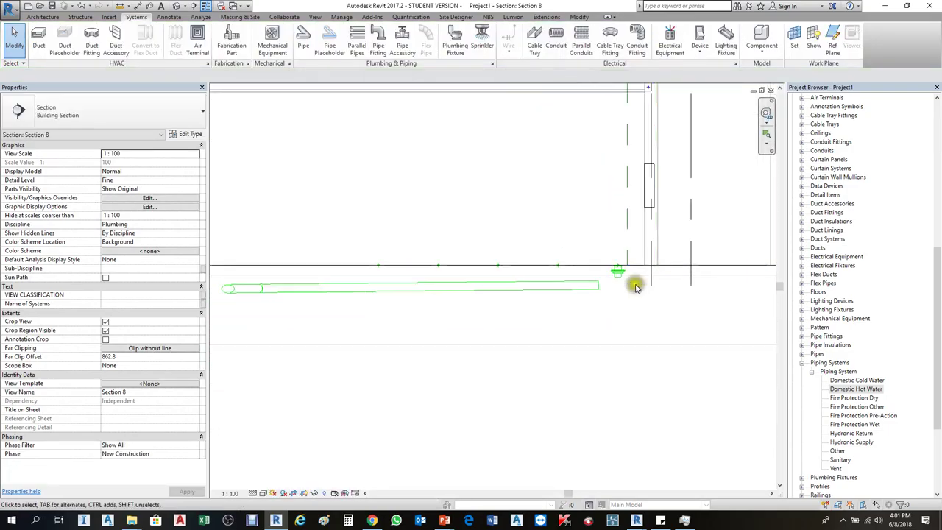
{"action": "scroll", "coordinate": [675, 275], "scroll_direction": "down", "scroll_amount": 2}
{"action": "scroll", "coordinate": [542, 313], "scroll_direction": "up", "scroll_amount": 2}
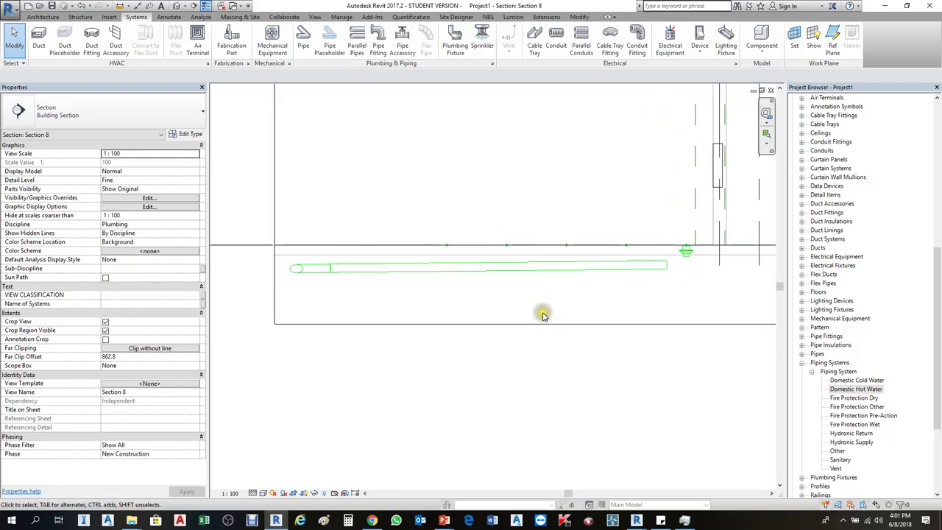
{"action": "left_click", "coordinate": [633, 284]}
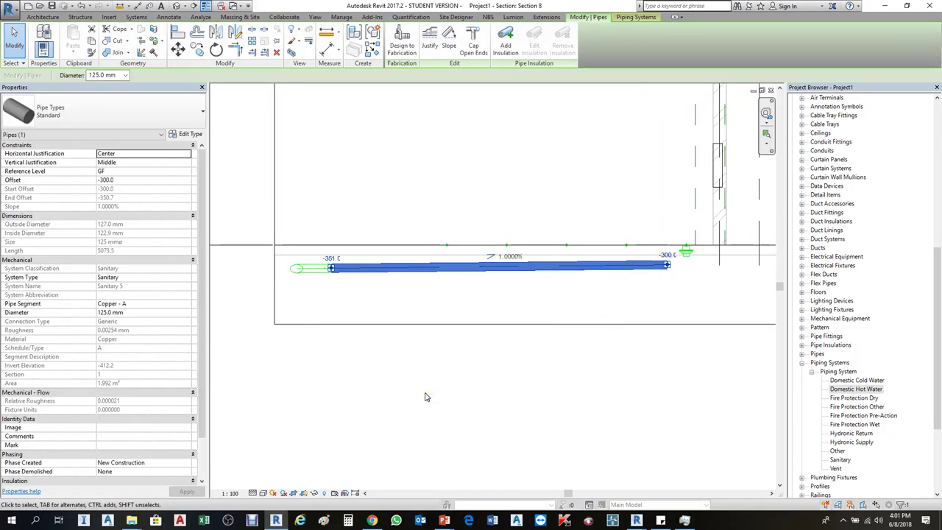
{"action": "scroll", "coordinate": [551, 257], "scroll_direction": "up", "scroll_amount": 4}
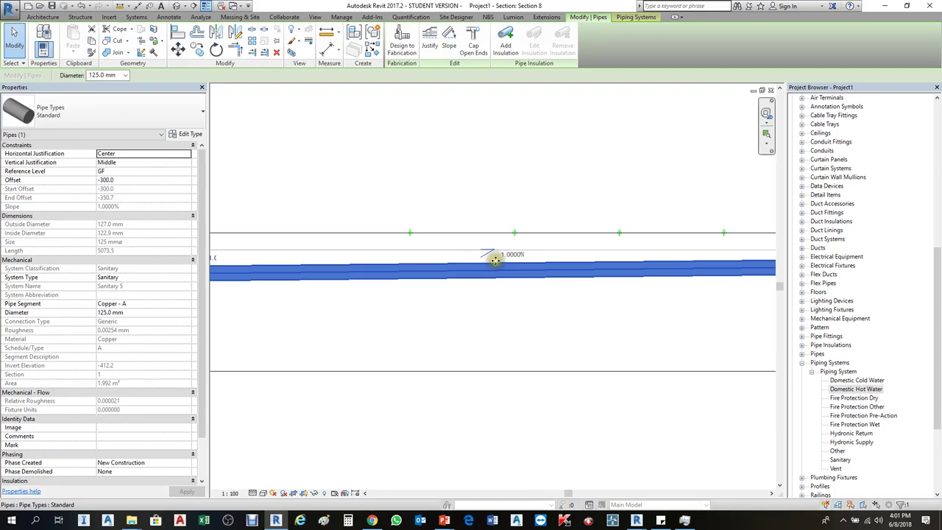
{"action": "scroll", "coordinate": [441, 283], "scroll_direction": "down", "scroll_amount": 4}
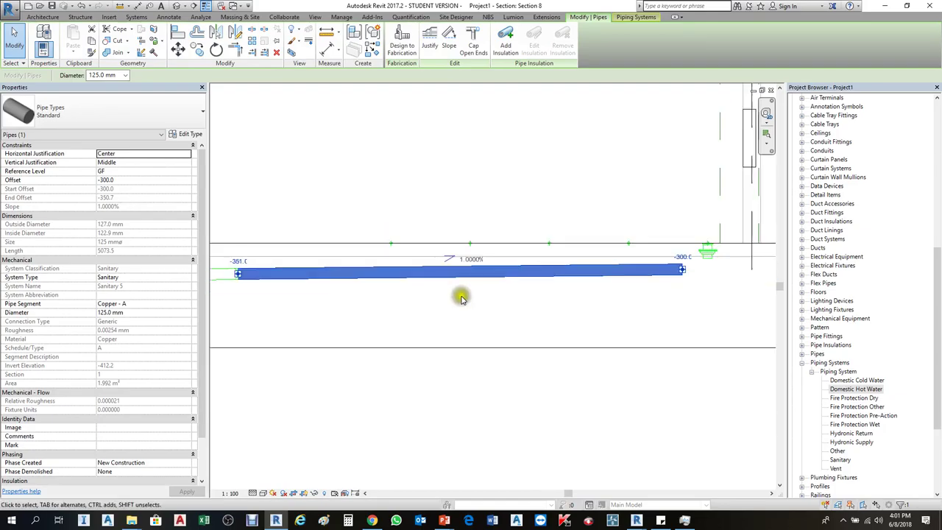
{"action": "scroll", "coordinate": [656, 280], "scroll_direction": "up", "scroll_amount": 3}
Draw a short vertical pipe down from the floor drain's 100 mm outlet to about the level of the sloped main.
{"action": "left_click", "coordinate": [642, 257]}
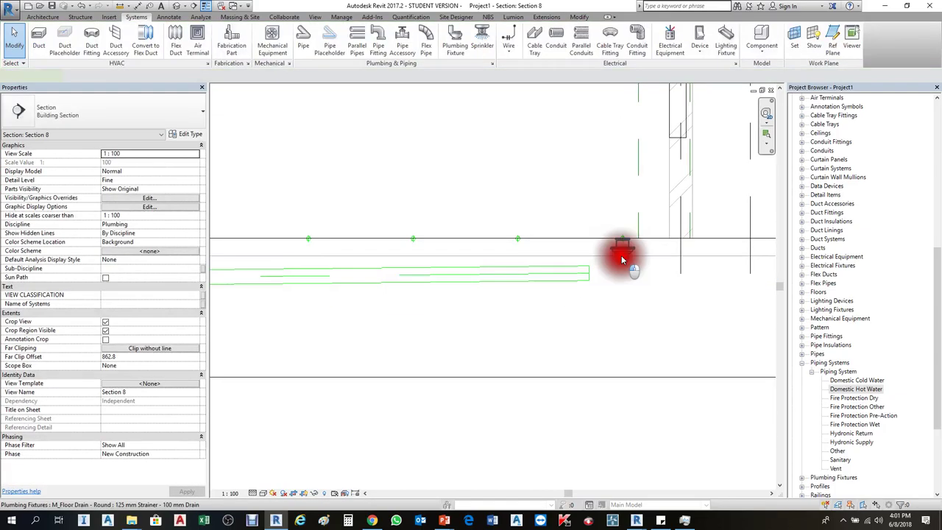
{"action": "left_click", "coordinate": [622, 263]}
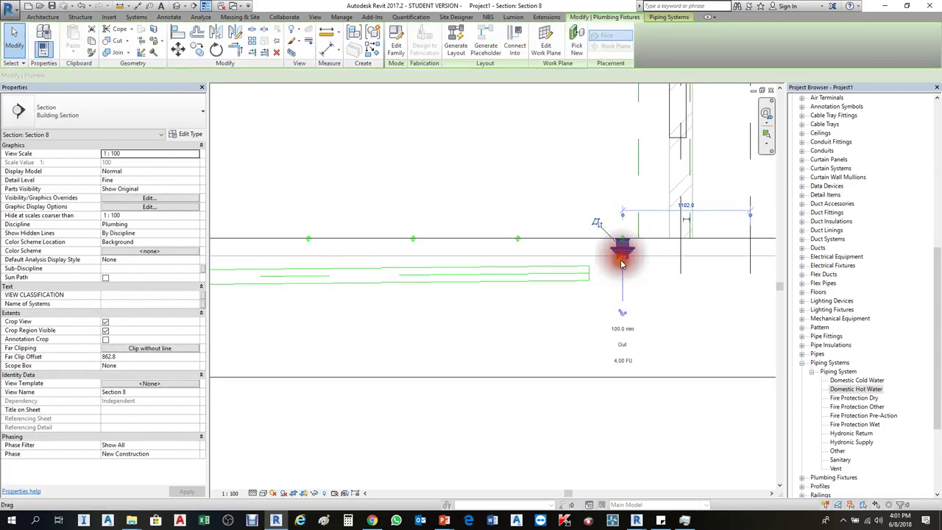
{"action": "left_click", "coordinate": [622, 321]}
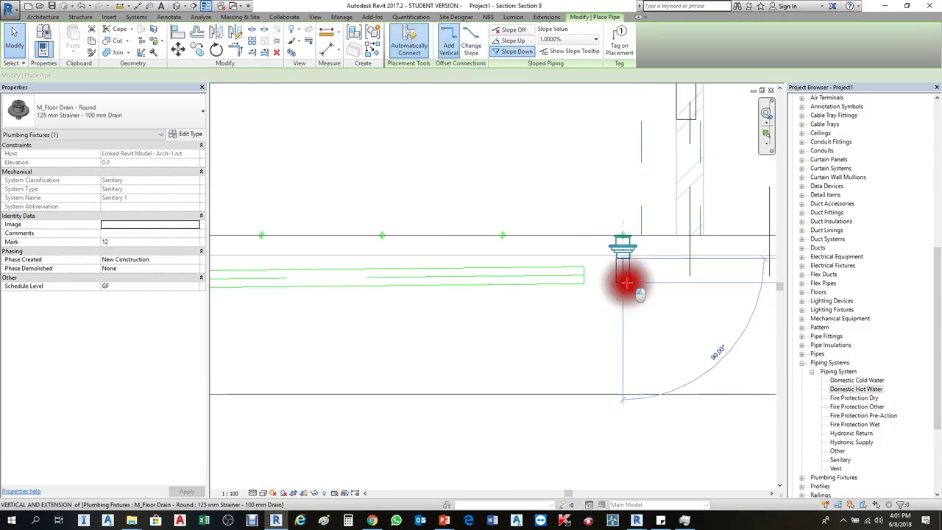
{"action": "left_click", "coordinate": [627, 282]}
Set the diameter of the sloped sanitary pipe to 100 mm.
{"action": "left_click", "coordinate": [584, 285]}
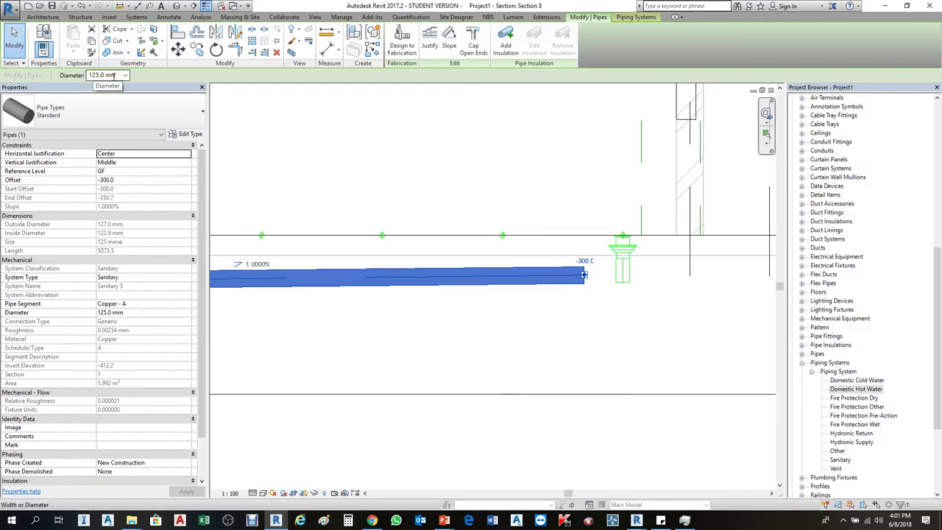
{"action": "left_click", "coordinate": [96, 75]}
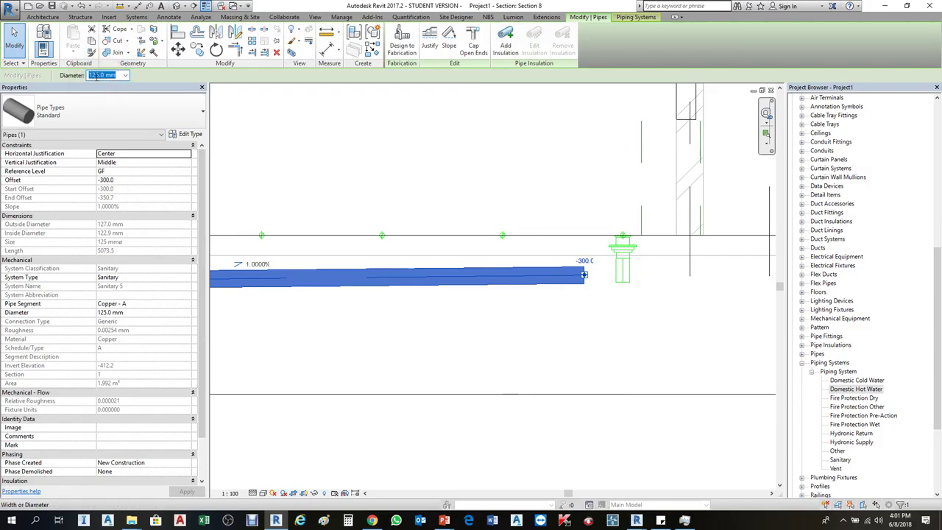
{"action": "left_click", "coordinate": [380, 112]}
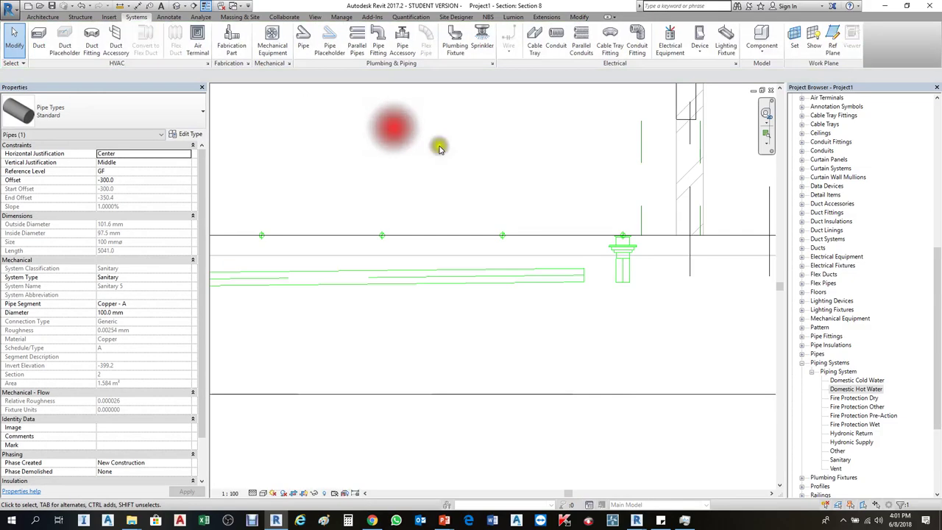
Join the floor drain's vertical pipe to the sloped main at a corner with Trim/Extend.
{"action": "scroll", "coordinate": [648, 285], "scroll_direction": "up", "scroll_amount": 2}
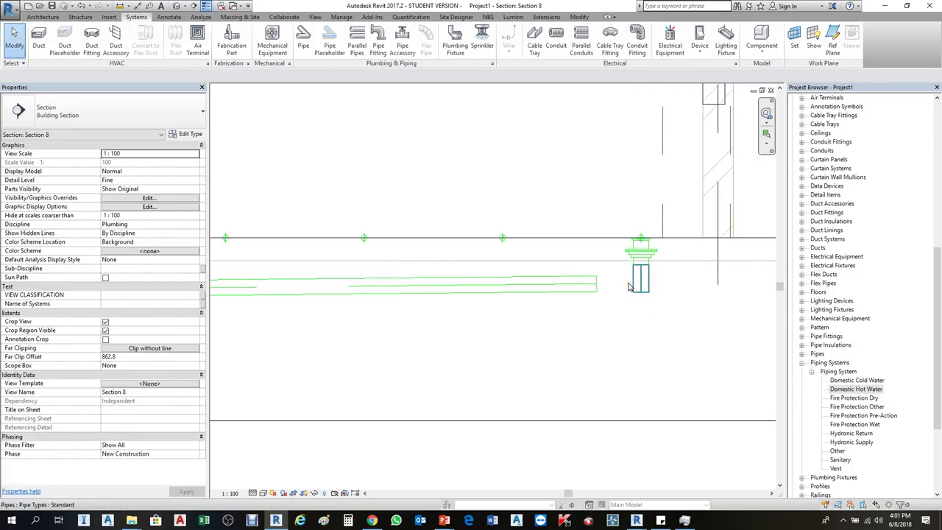
{"action": "left_click", "coordinate": [642, 278]}
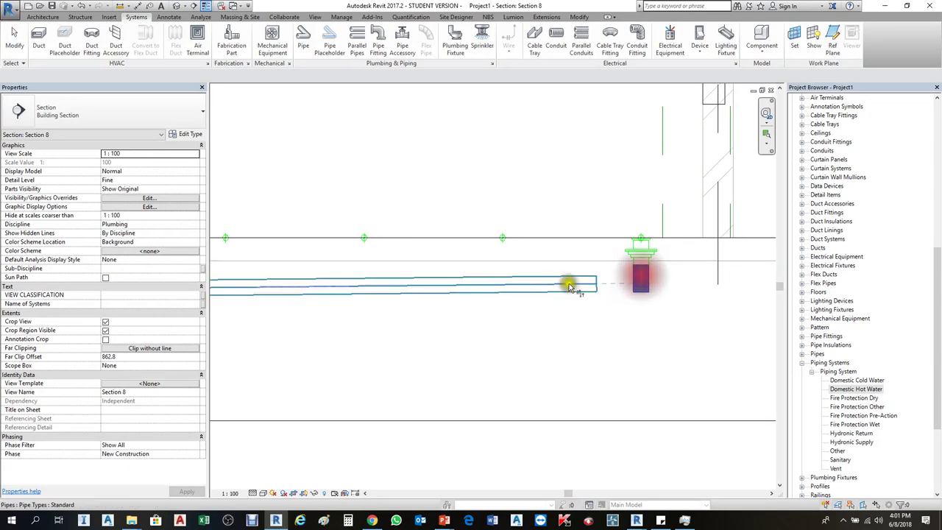
{"action": "left_click", "coordinate": [590, 289]}
{"action": "scroll", "coordinate": [679, 330], "scroll_direction": "down", "scroll_amount": 2}
{"action": "scroll", "coordinate": [679, 330], "scroll_direction": "down", "scroll_amount": 3}
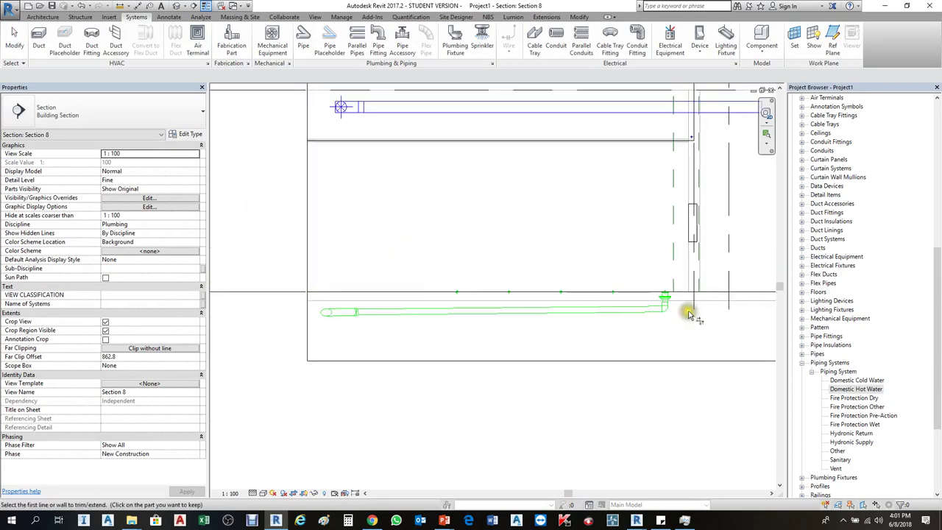
{"action": "key", "text": "Escape"}
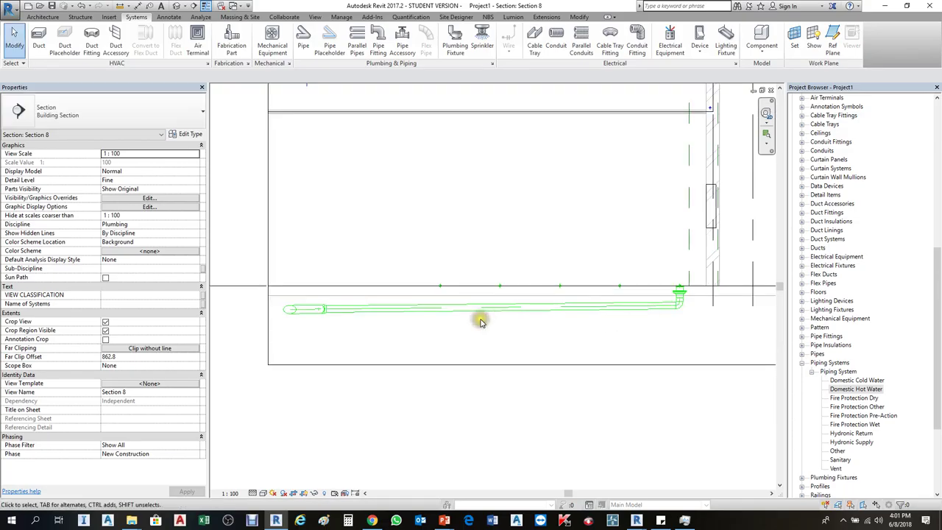
Return to the GF(2) floor plan and examine the leftover tee, the lavatory drain stubs and the connected sanitary main.
{"action": "scroll", "coordinate": [549, 321], "scroll_direction": "down", "scroll_amount": 1}
{"action": "key", "text": "ctrl+Tab"}
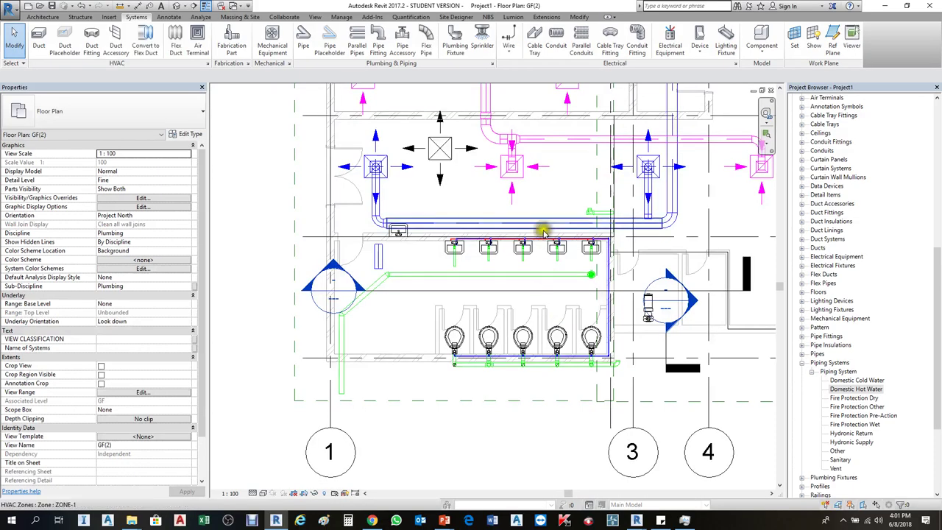
{"action": "scroll", "coordinate": [626, 268], "scroll_direction": "up", "scroll_amount": 4}
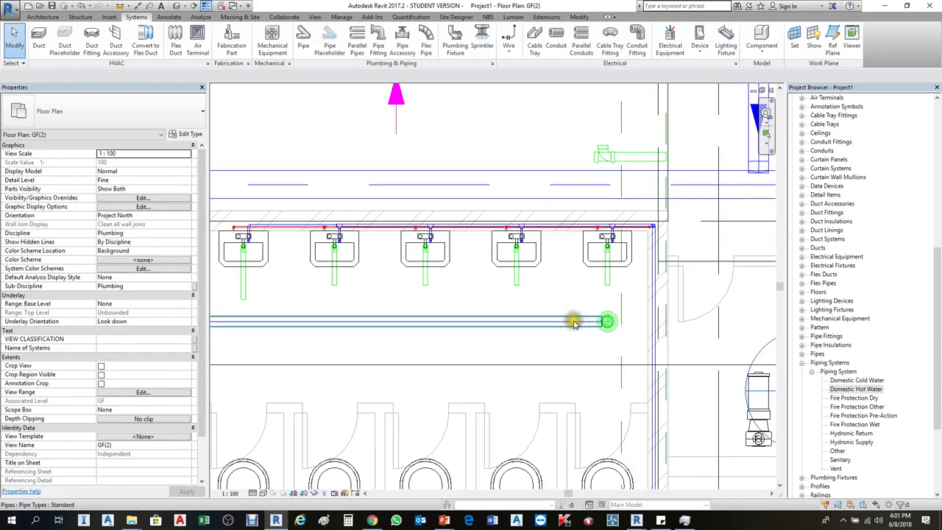
{"action": "left_click", "coordinate": [604, 152]}
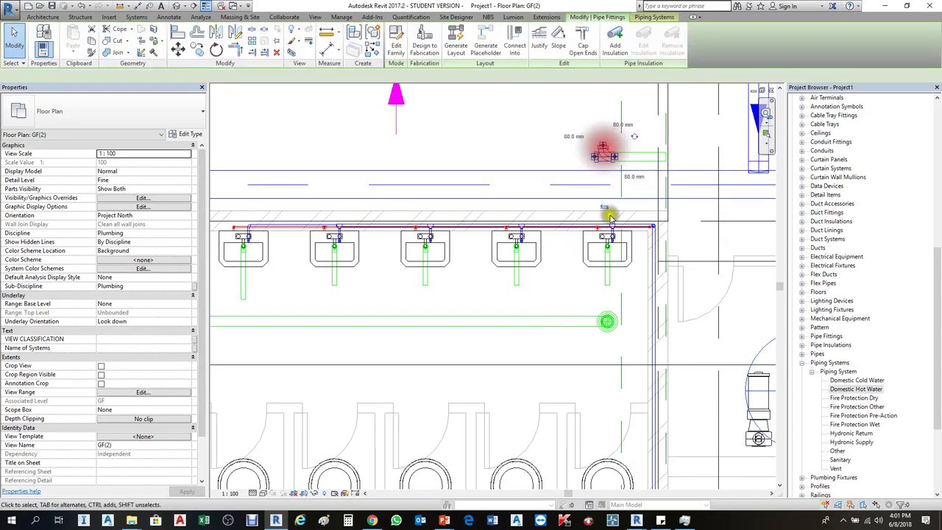
{"action": "key", "text": "Escape"}
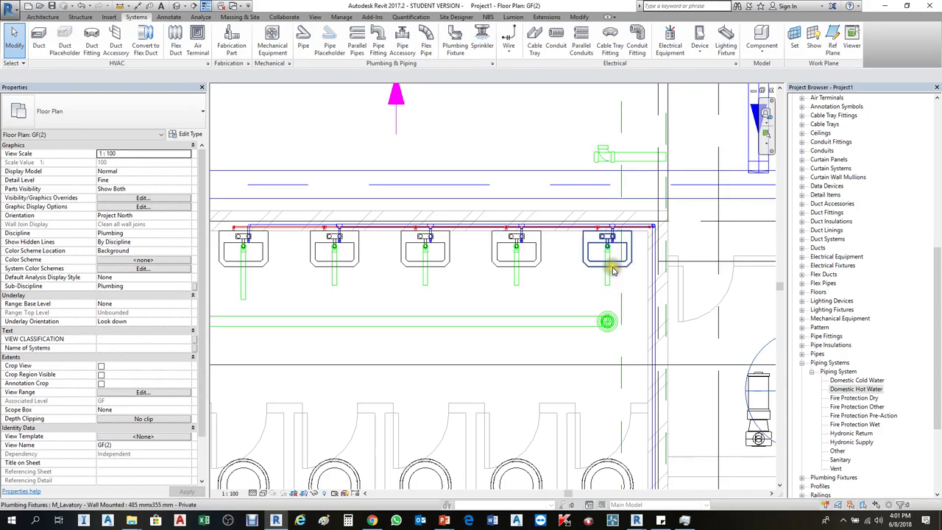
{"action": "left_click", "coordinate": [553, 323]}
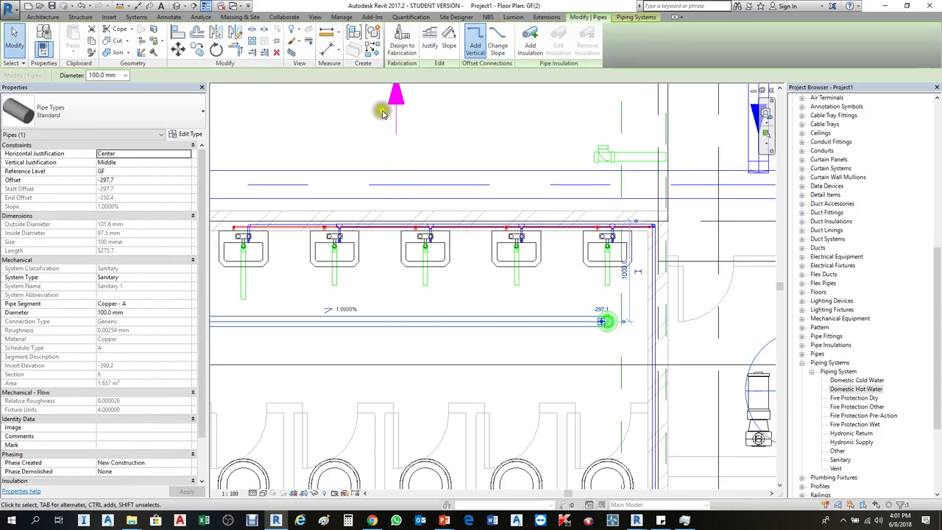
{"action": "key", "text": "Escape"}
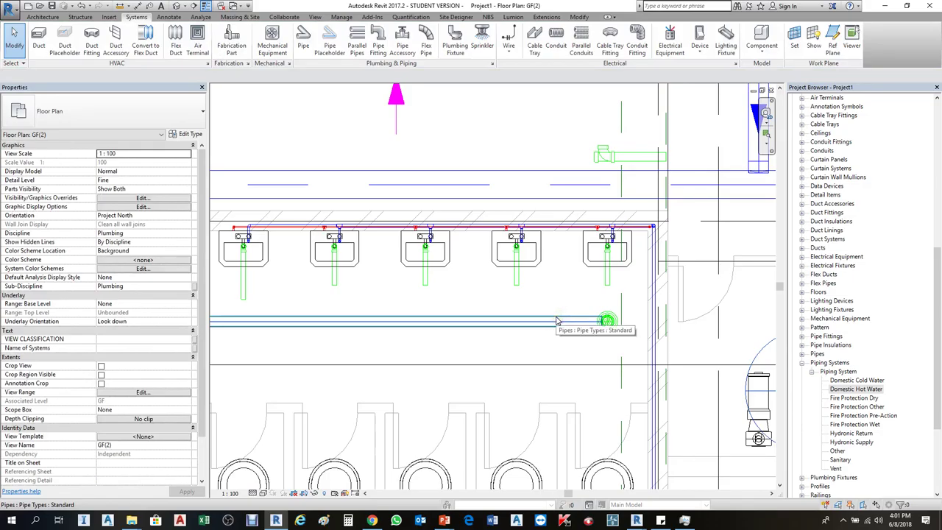
{"action": "left_click", "coordinate": [540, 297]}
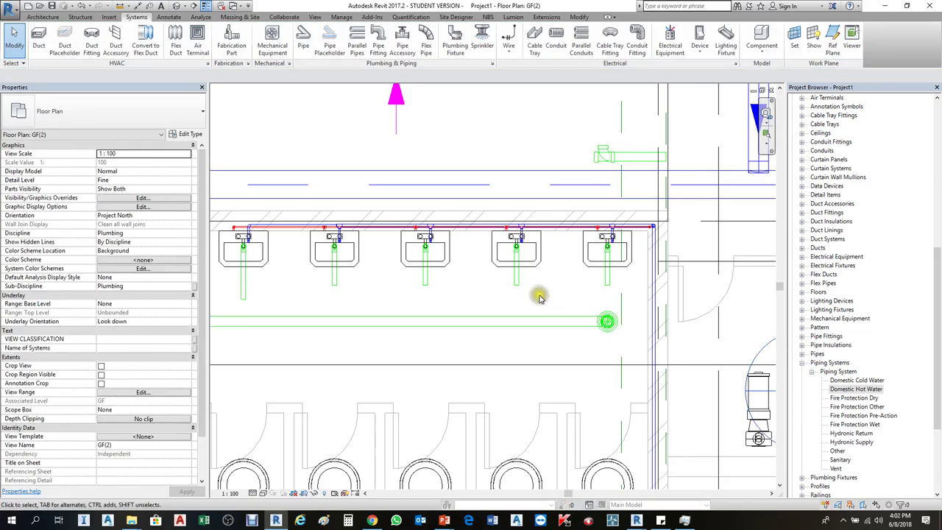
In the Standard pipe type's routing preferences for new pipes, set the elbow to M_Bend - PVC - Sch 40 - DWV: Standard.
{"action": "left_click", "coordinate": [304, 33]}
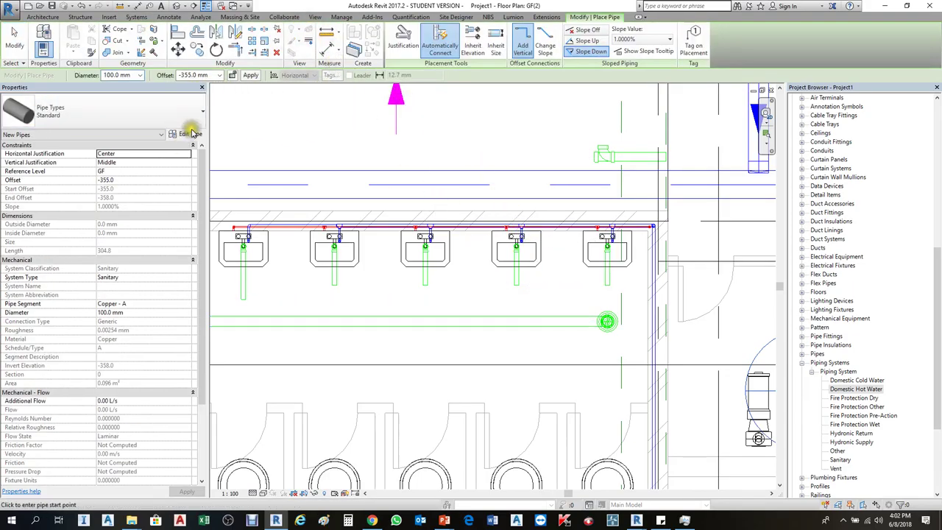
{"action": "left_click", "coordinate": [191, 134]}
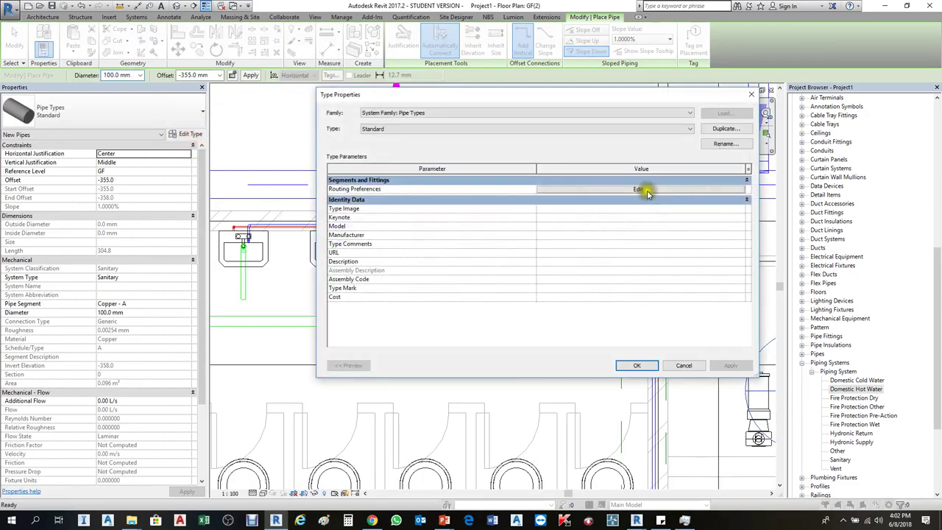
{"action": "left_click", "coordinate": [648, 189]}
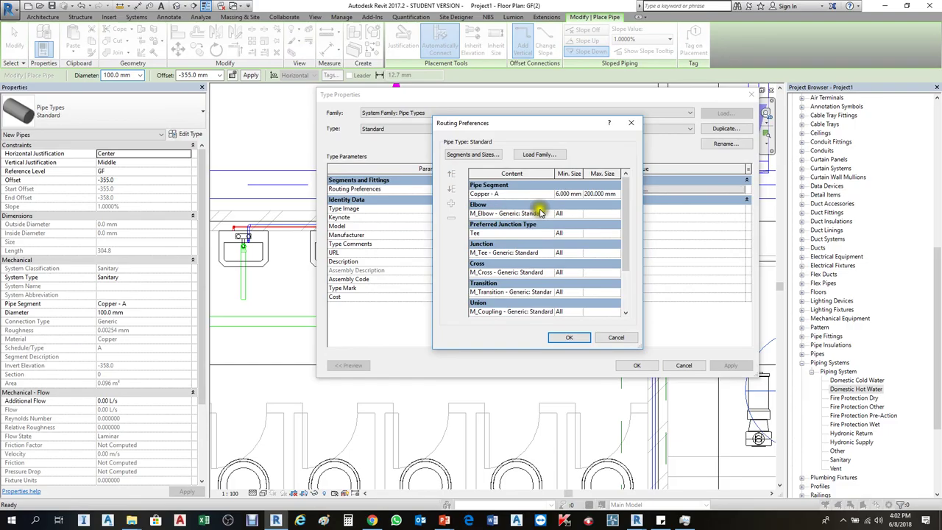
{"action": "left_click", "coordinate": [550, 214]}
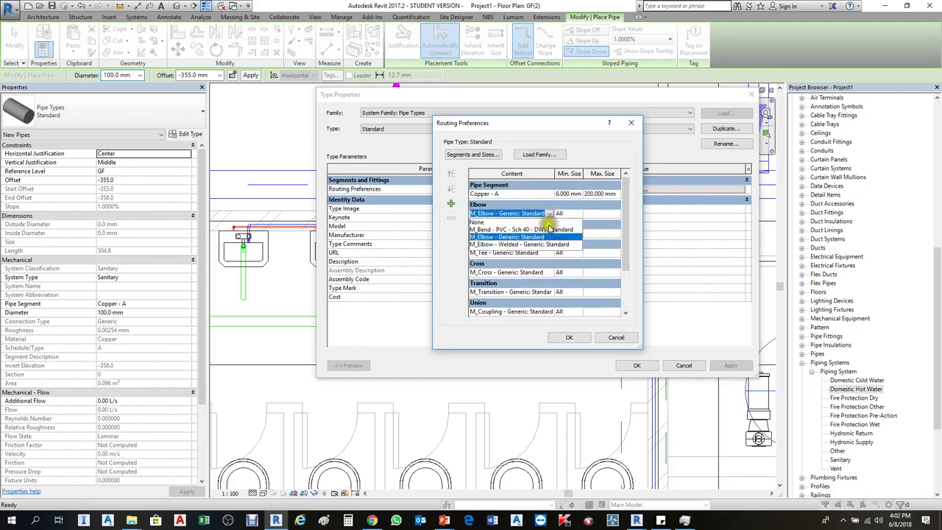
{"action": "left_click", "coordinate": [548, 229]}
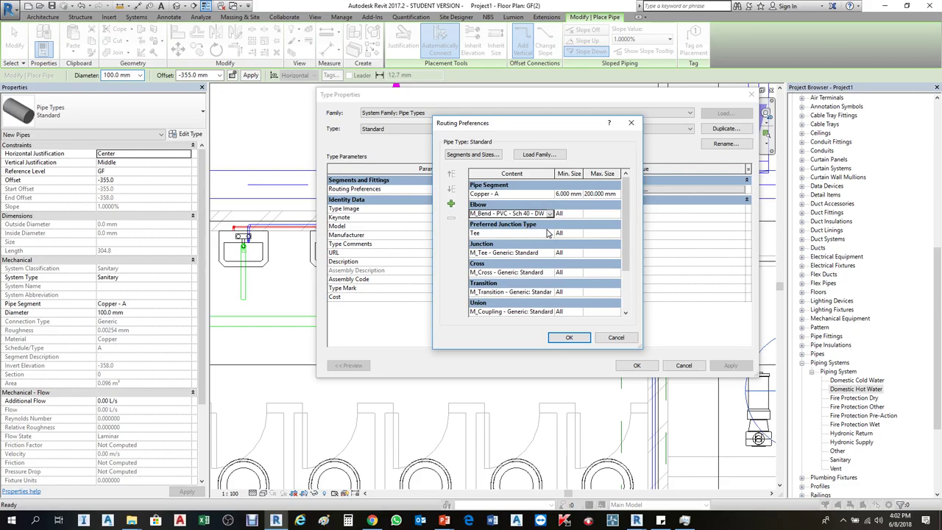
{"action": "key", "text": "Return"}
{"action": "key", "text": "Return"}
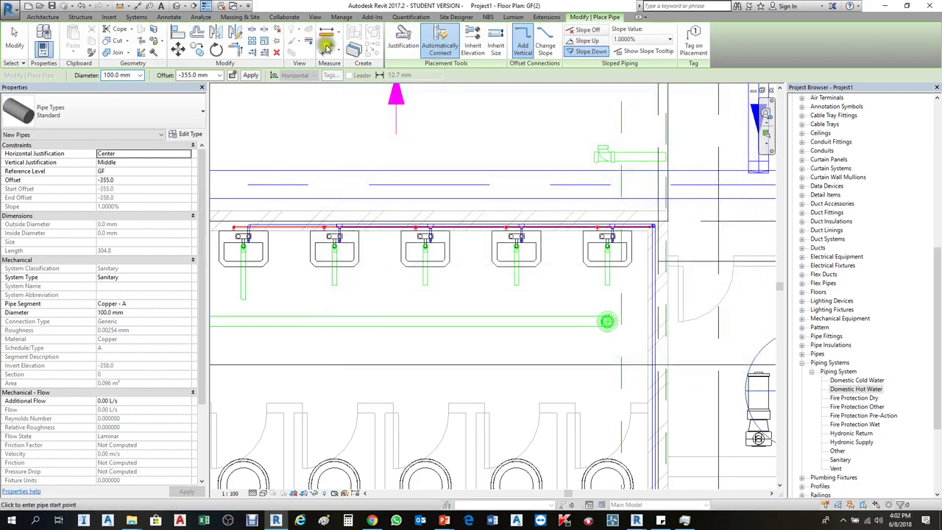
Browse the metric family library to the Pipe > Fittings > PVC > Sch 40 > Socket-Type > DWV folder.
{"action": "left_click", "coordinate": [109, 16]}
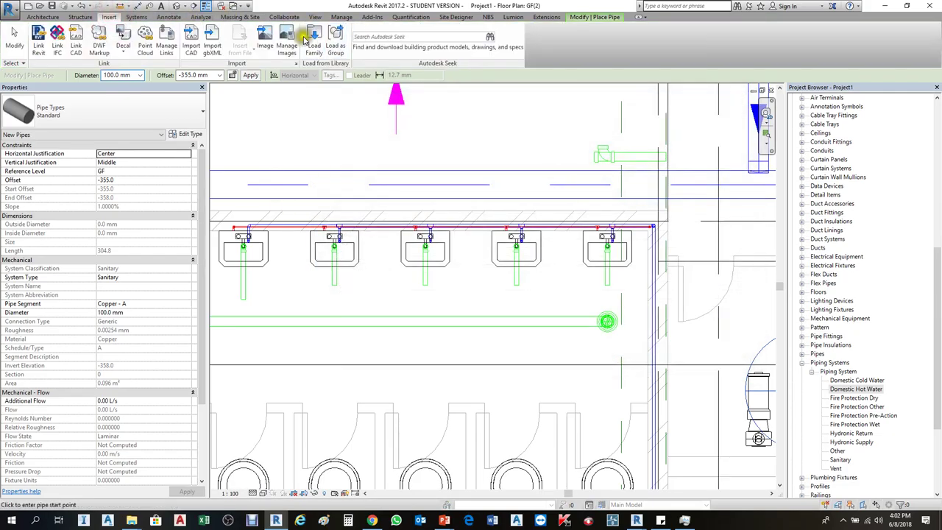
{"action": "left_click", "coordinate": [312, 40]}
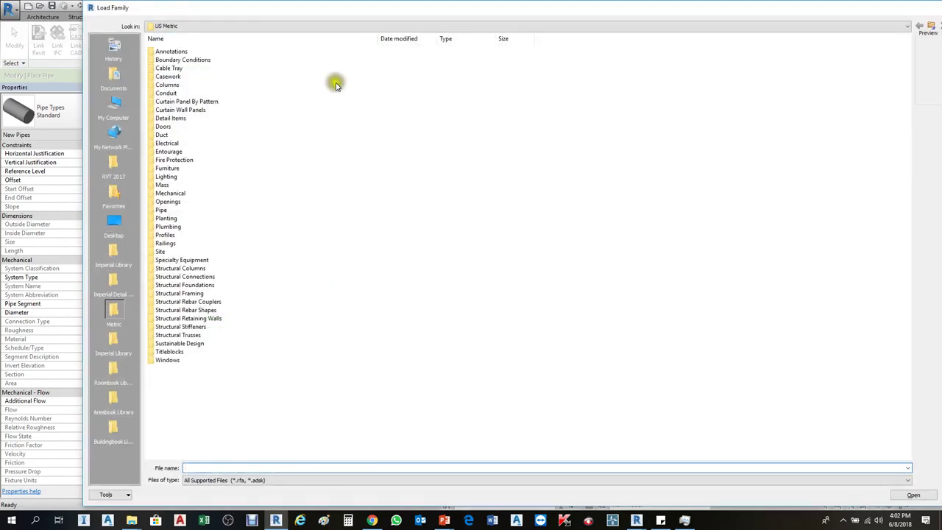
{"action": "left_click", "coordinate": [170, 152]}
{"action": "double_click", "coordinate": [179, 210]}
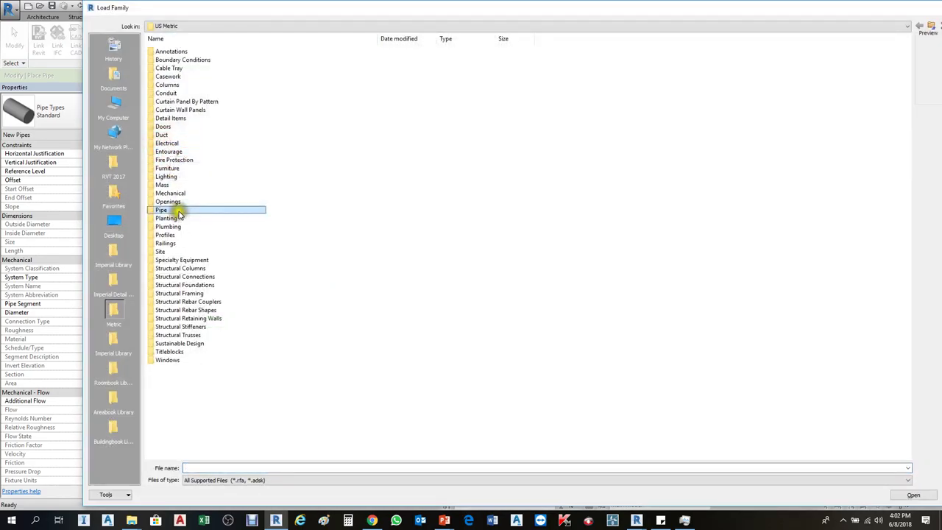
{"action": "double_click", "coordinate": [184, 59]}
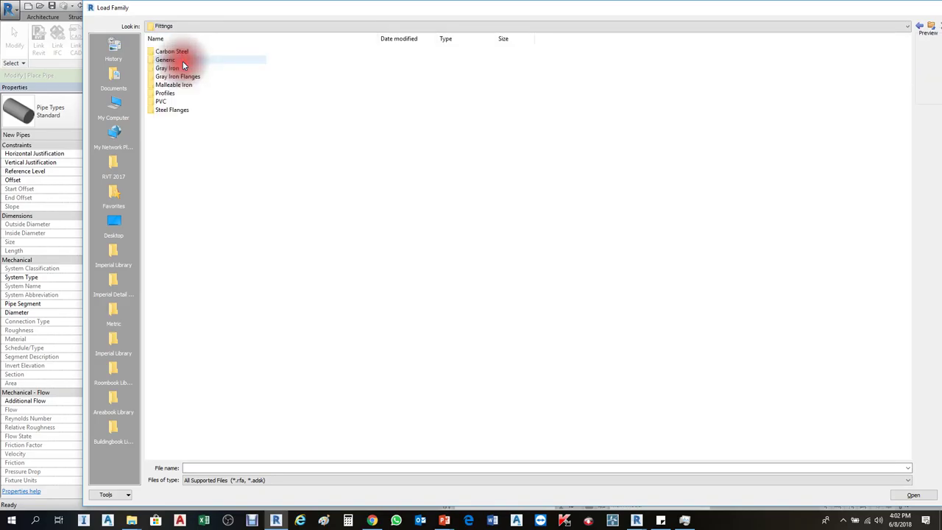
{"action": "double_click", "coordinate": [178, 102]}
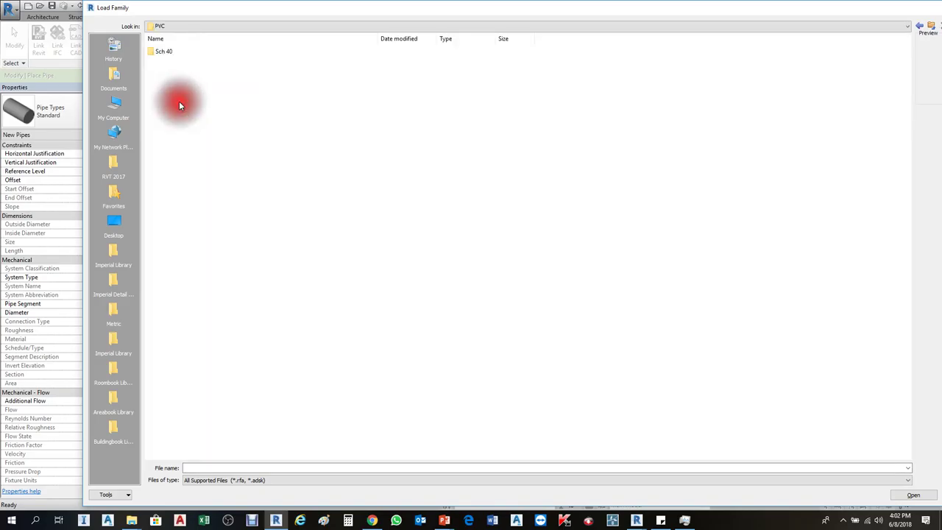
{"action": "double_click", "coordinate": [165, 52]}
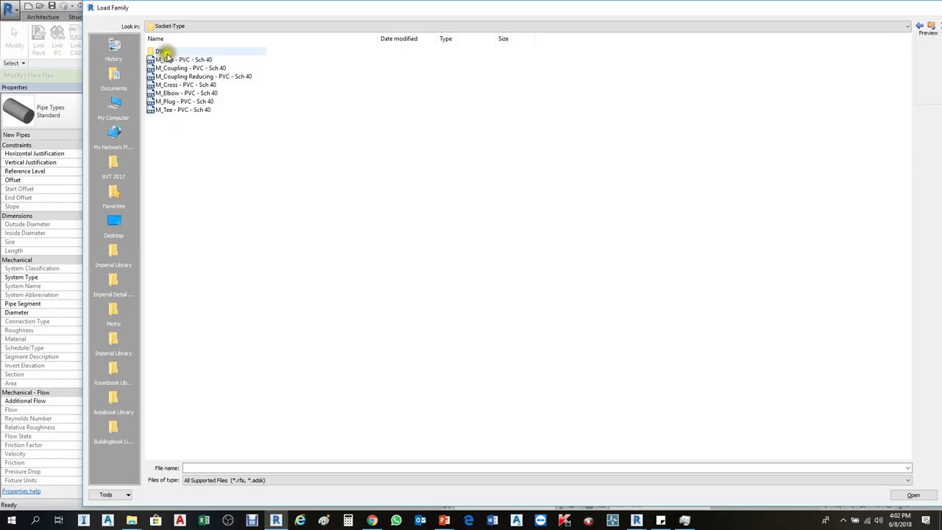
{"action": "double_click", "coordinate": [166, 52]}
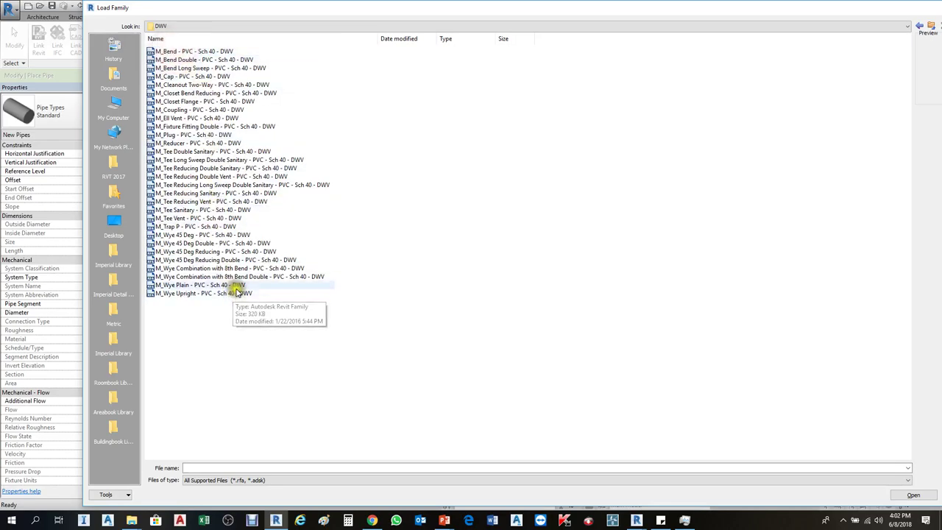
Pick the M_Bend Double, M_Bend Long Sweep and M_Cap DWV families, cancel the loading and leave pipe placement.
{"action": "left_click", "coordinate": [221, 52]}
{"action": "left_click", "coordinate": [246, 60]}
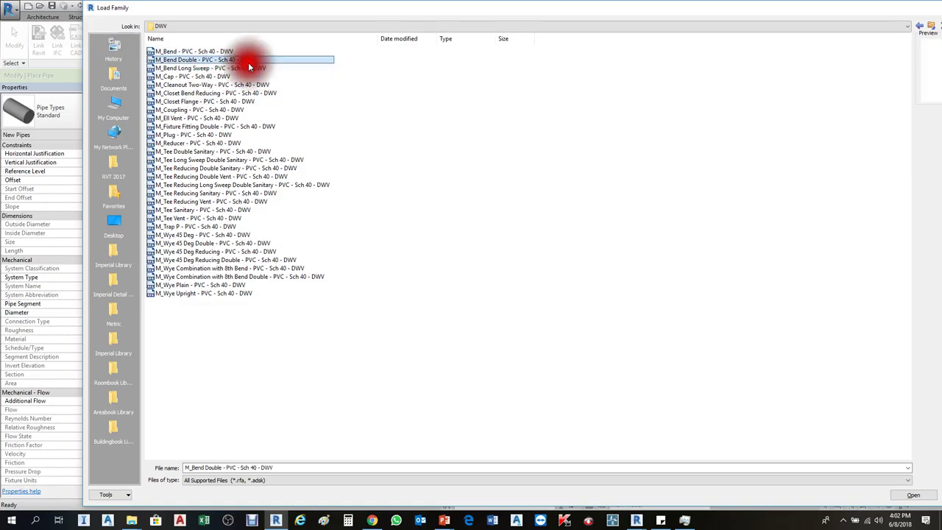
{"action": "left_click", "coordinate": [246, 76]}
{"action": "left_click_drag", "start_coordinate": [869, 14], "coordinate": [774, 10]}
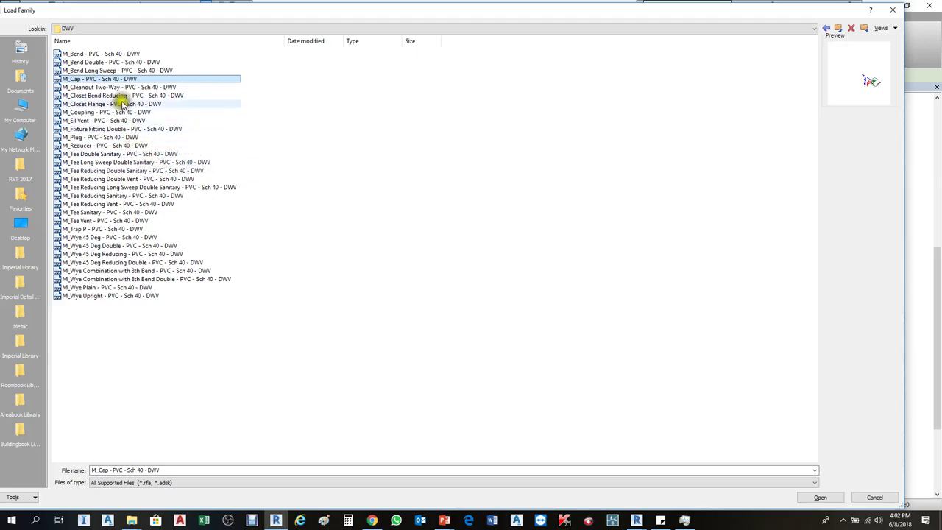
{"action": "left_click", "coordinate": [118, 63]}
{"action": "left_click", "coordinate": [120, 78], "text": "ctrl"}
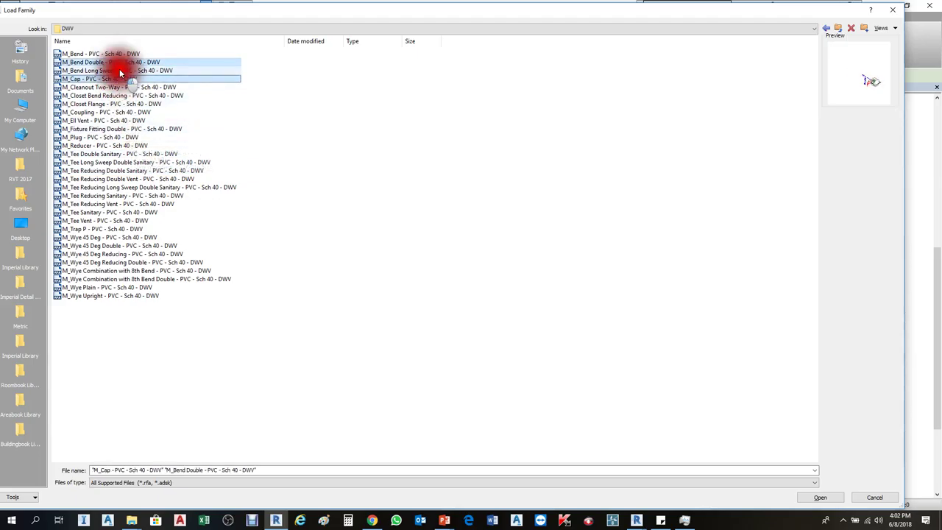
{"action": "left_click", "coordinate": [121, 70], "text": "ctrl"}
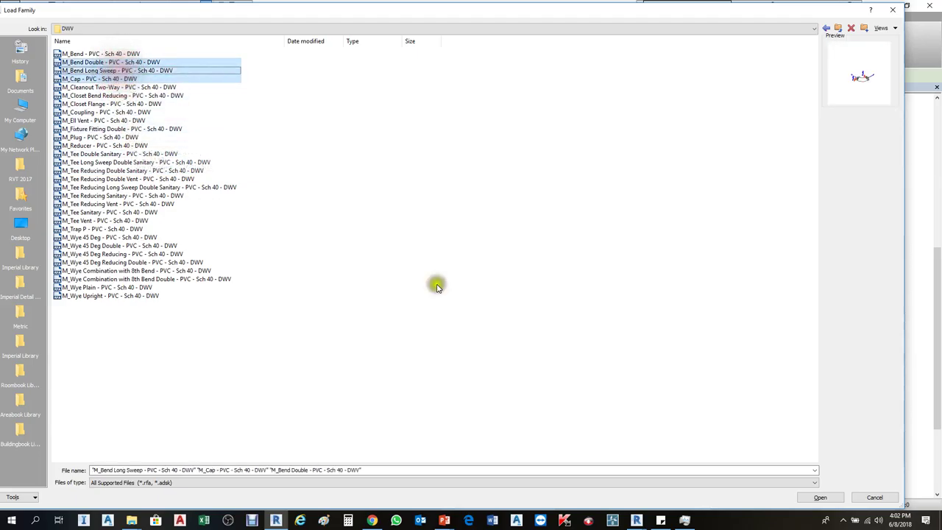
{"action": "left_click", "coordinate": [890, 497]}
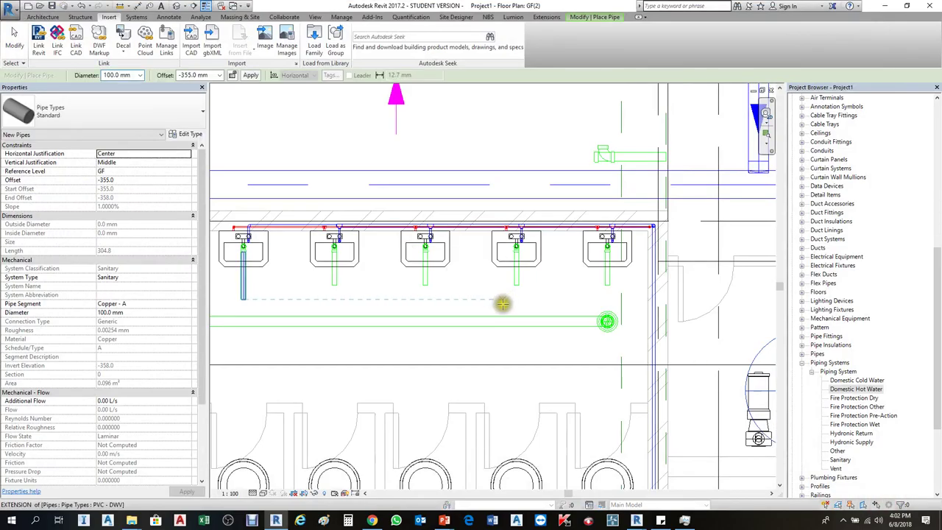
{"action": "key", "text": "Escape"}
{"action": "key", "text": "Escape"}
In the sanitary main's routing preferences, set the elbow to M_Bend - PVC - Sch 40 - DWV and the junction to M_Tee Sanitary - PVC - Sch 40 - DWV.
{"action": "left_click", "coordinate": [525, 326]}
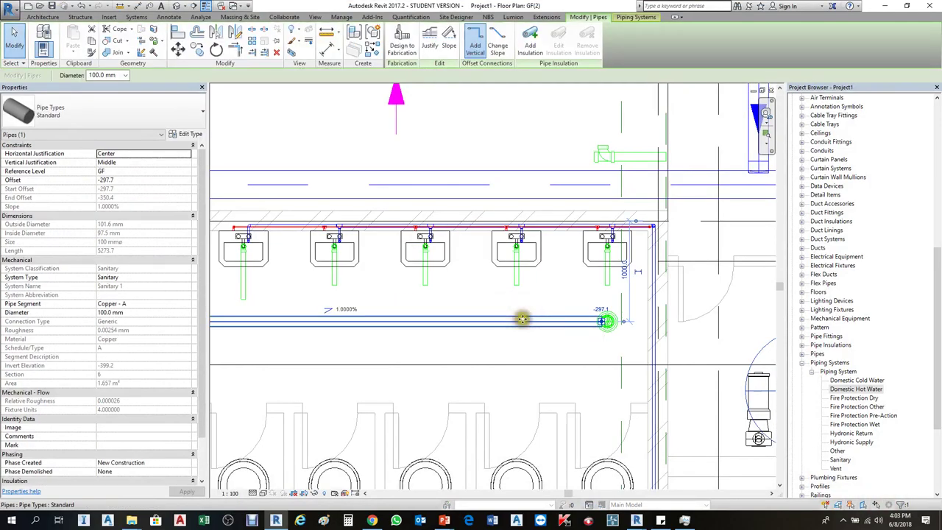
{"action": "left_click", "coordinate": [188, 133]}
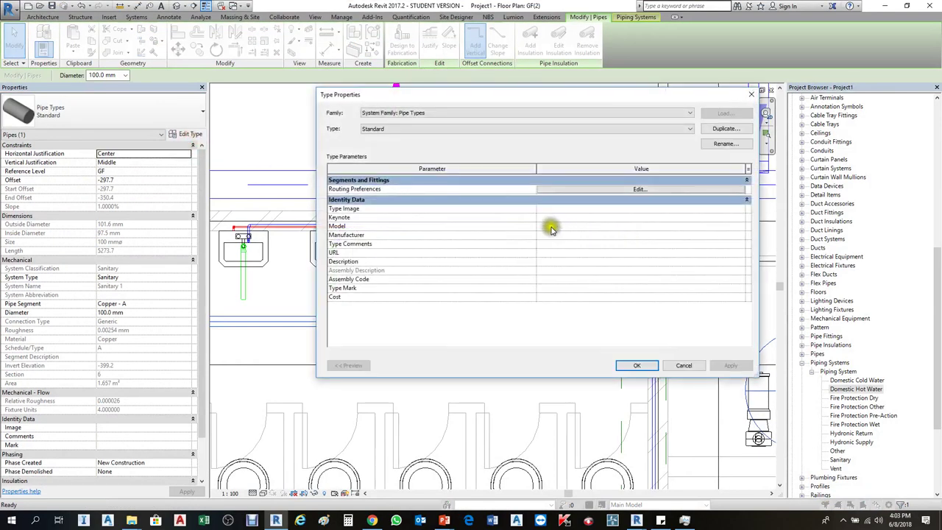
{"action": "left_click", "coordinate": [640, 189]}
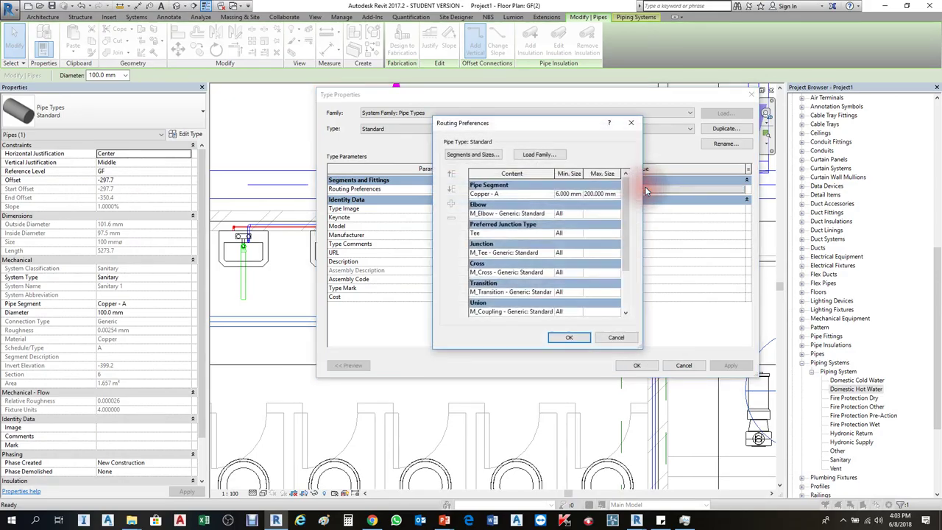
{"action": "left_click", "coordinate": [551, 214]}
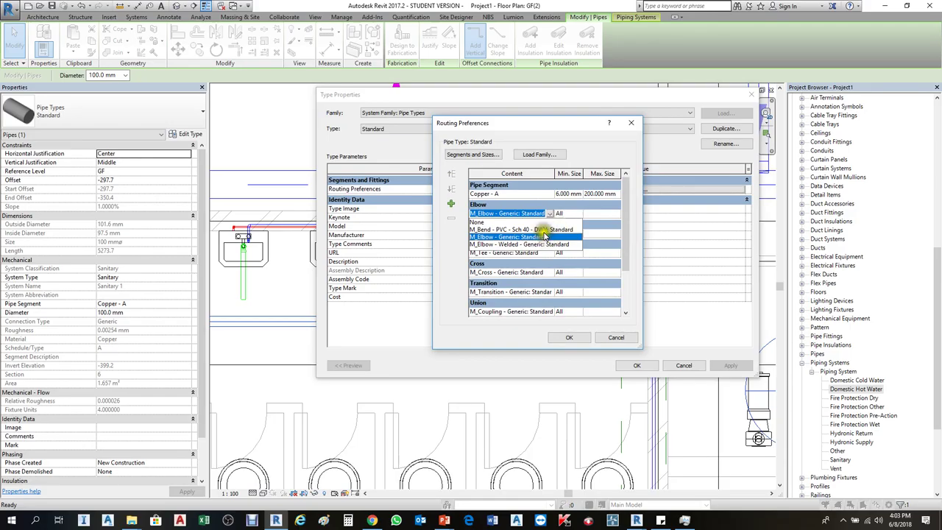
{"action": "left_click", "coordinate": [545, 230]}
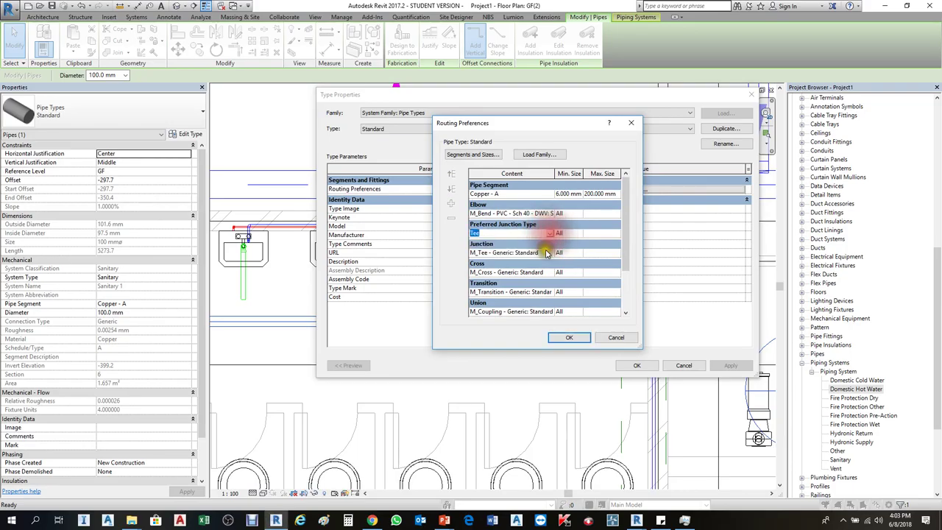
{"action": "left_click", "coordinate": [553, 252]}
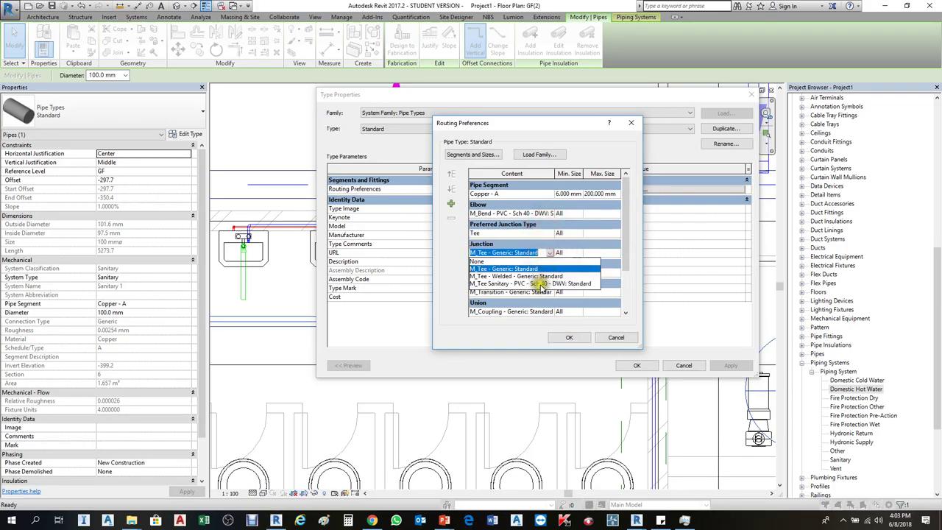
{"action": "left_click", "coordinate": [558, 284]}
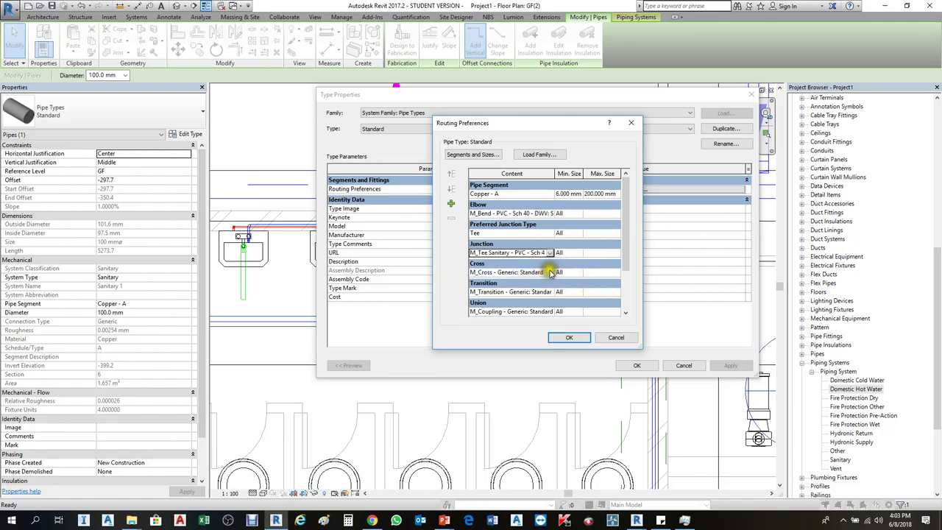
Set the transition fitting to M_Reducer - PVC - Sch 40 - DWV: Standard and accept the Standard pipe type's routing preferences.
{"action": "left_click", "coordinate": [551, 272]}
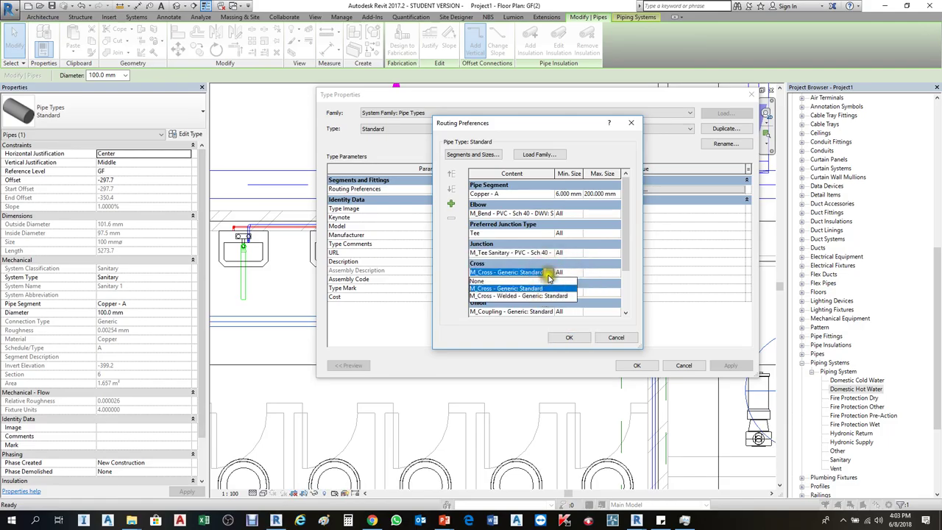
{"action": "left_click", "coordinate": [547, 274]}
{"action": "left_click", "coordinate": [552, 293]}
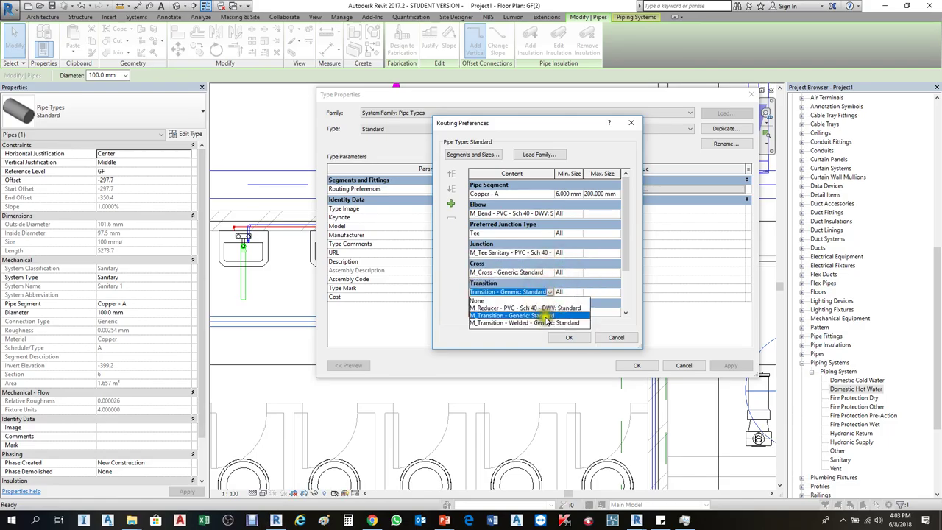
{"action": "left_click", "coordinate": [543, 308]}
{"action": "left_click", "coordinate": [553, 312]}
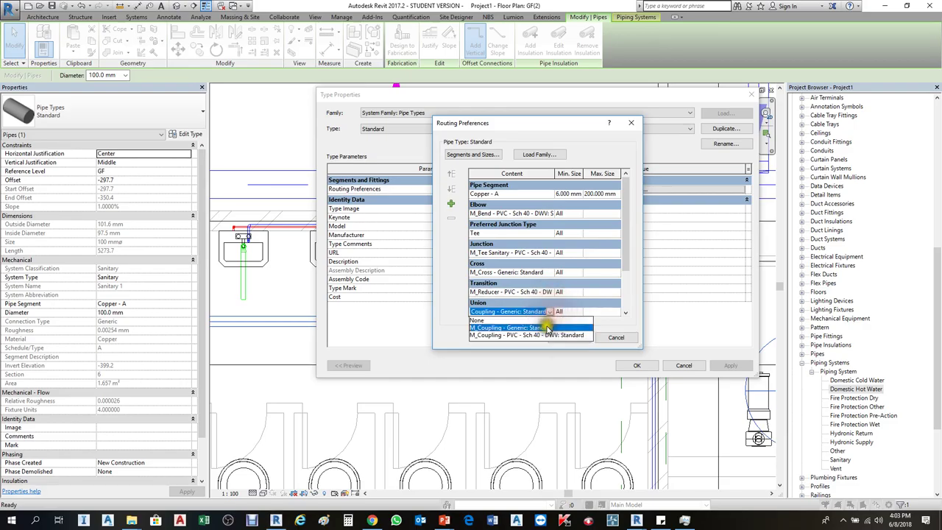
{"action": "left_click", "coordinate": [548, 328]}
{"action": "left_click", "coordinate": [566, 337]}
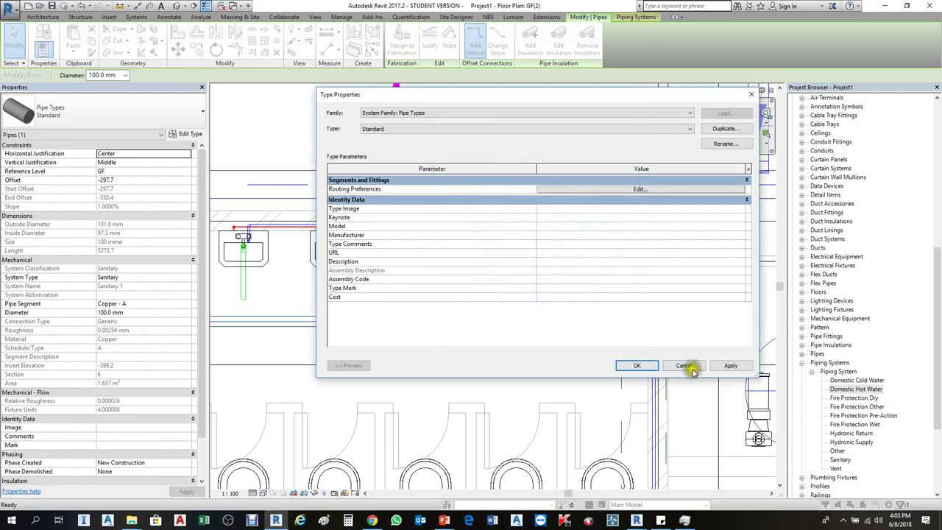
{"action": "left_click", "coordinate": [637, 366]}
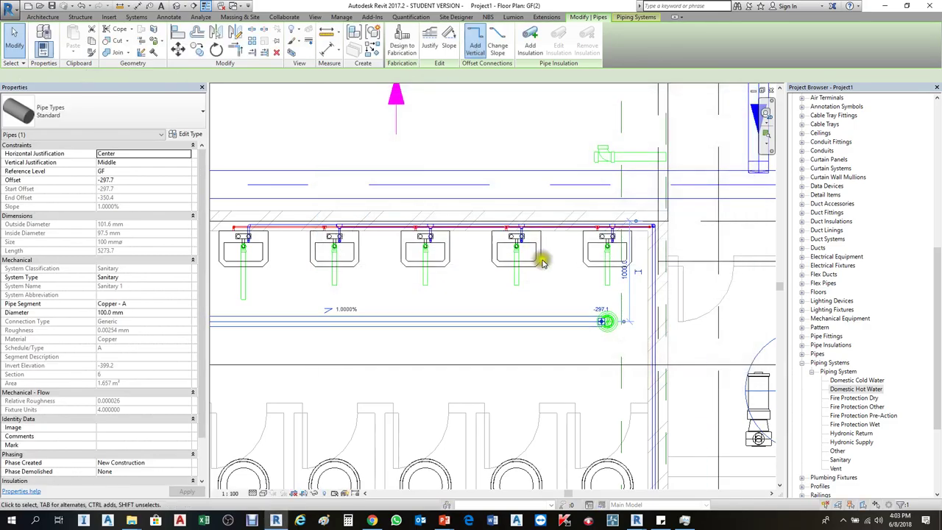
{"action": "scroll", "coordinate": [543, 262], "scroll_direction": "down", "scroll_amount": 3}
{"action": "key", "text": "Escape"}
Create a pipe similar to the 100 mm sanitary main, drawing a short branch off it at 45° toward the lavatories near the floor drain.
{"action": "scroll", "coordinate": [588, 266], "scroll_direction": "up", "scroll_amount": 4}
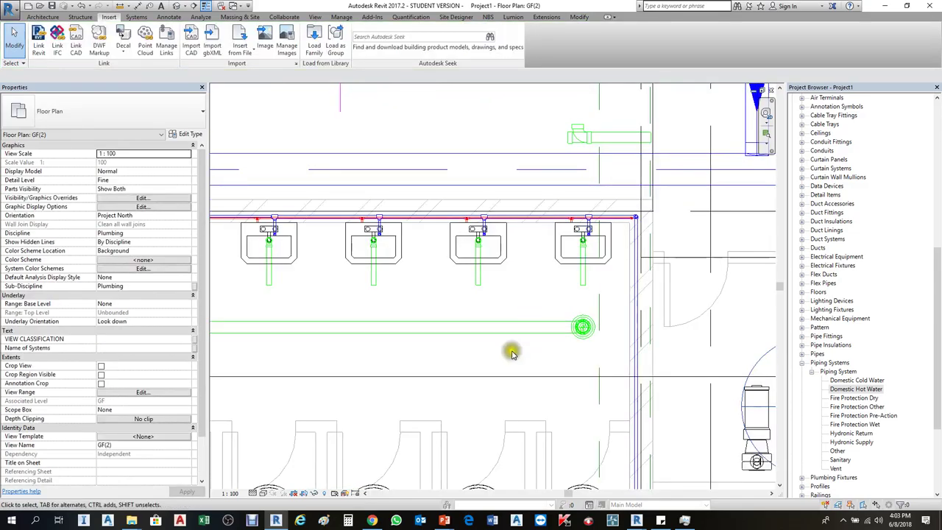
{"action": "left_click", "coordinate": [495, 332]}
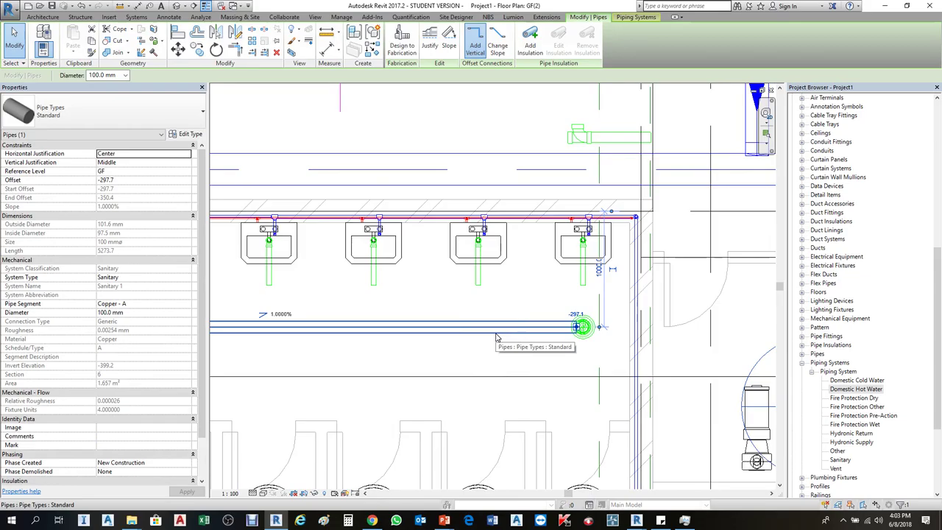
{"action": "key", "text": "Escape"}
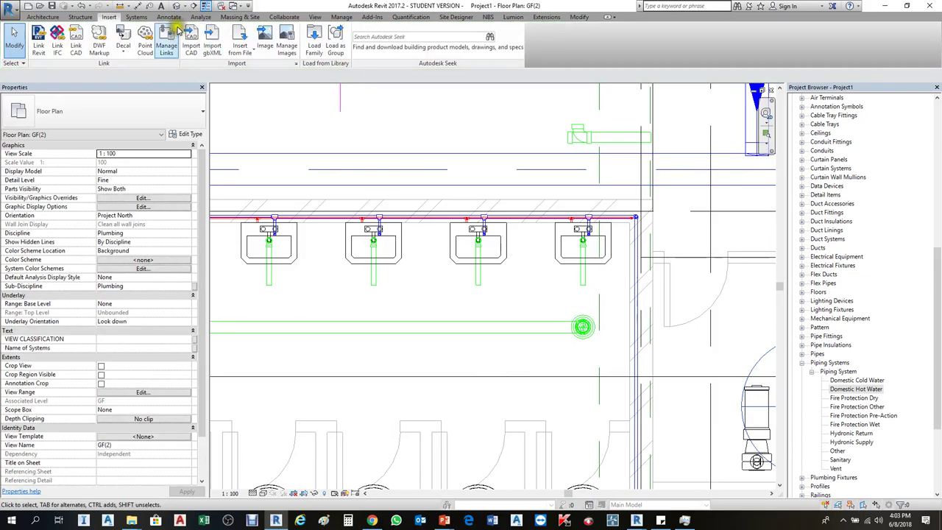
{"action": "left_click", "coordinate": [135, 17]}
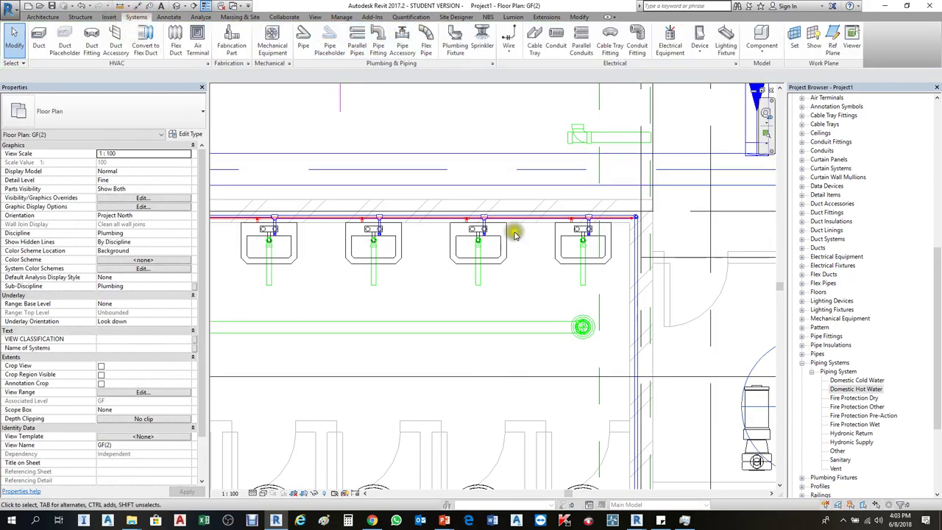
{"action": "left_click", "coordinate": [505, 324]}
{"action": "right_click", "coordinate": [505, 322]}
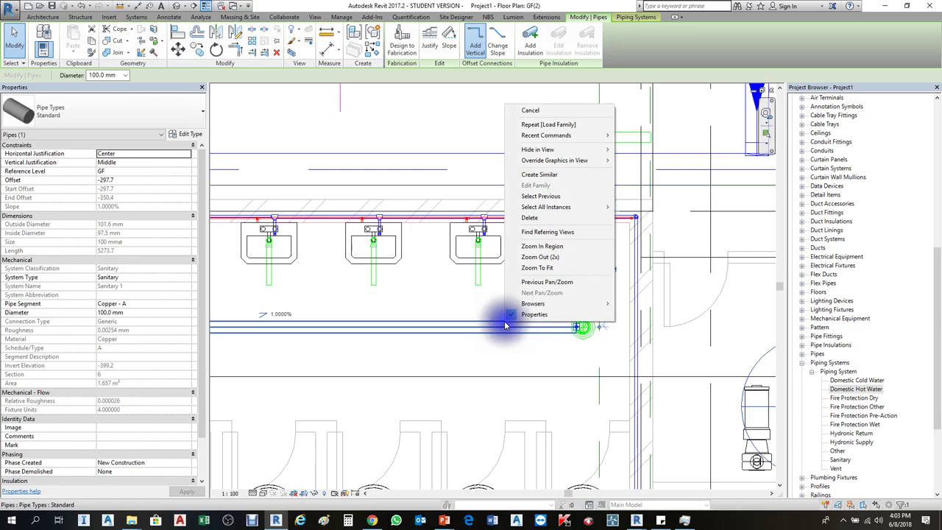
{"action": "left_click", "coordinate": [540, 175]}
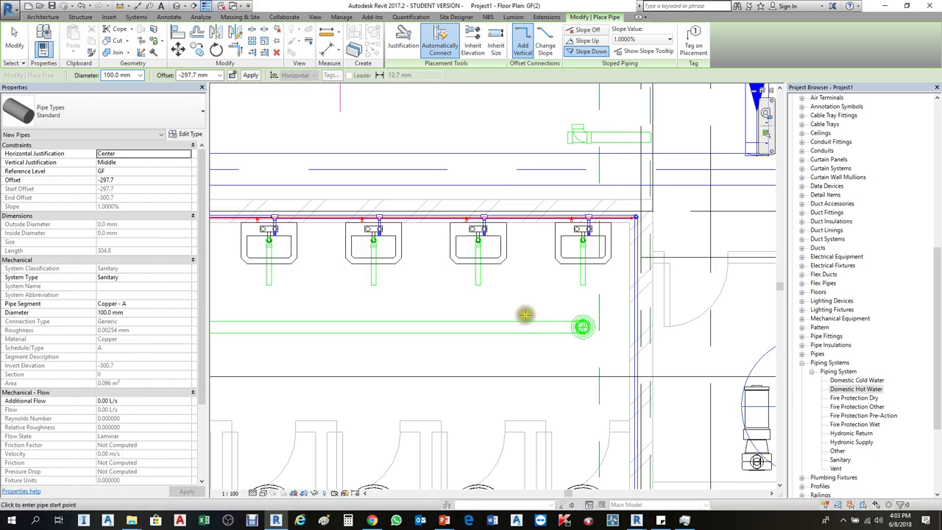
{"action": "left_click", "coordinate": [489, 327]}
{"action": "scroll", "coordinate": [571, 318], "scroll_direction": "up", "scroll_amount": 1}
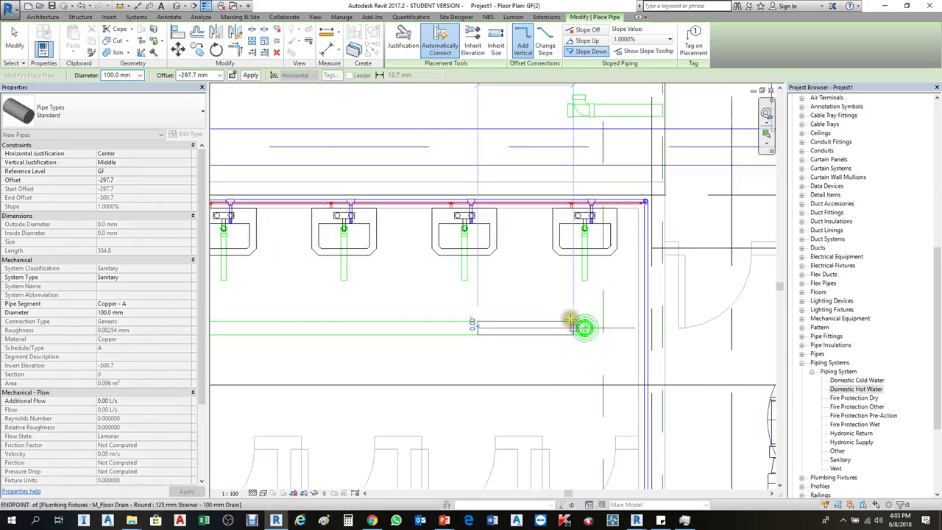
{"action": "scroll", "coordinate": [568, 319], "scroll_direction": "up", "scroll_amount": 2}
{"action": "scroll", "coordinate": [493, 285], "scroll_direction": "down", "scroll_amount": 1}
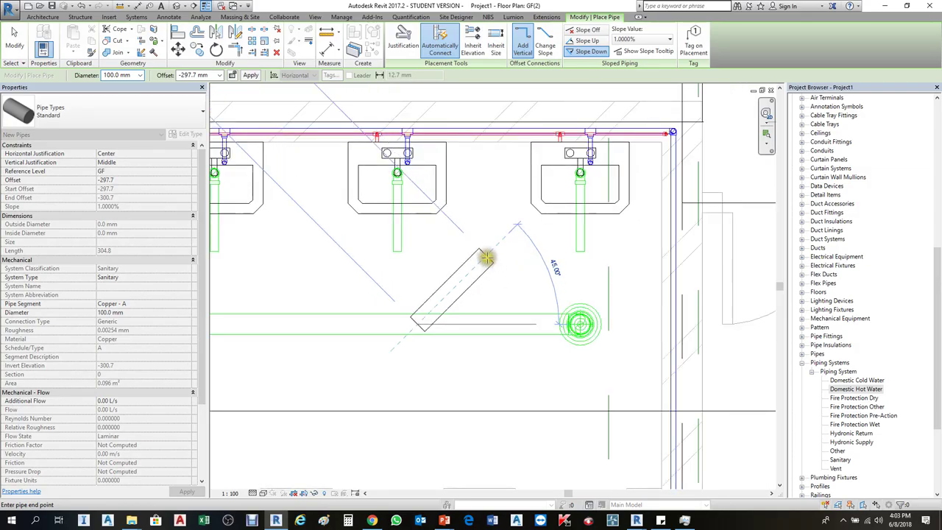
{"action": "left_click", "coordinate": [486, 257]}
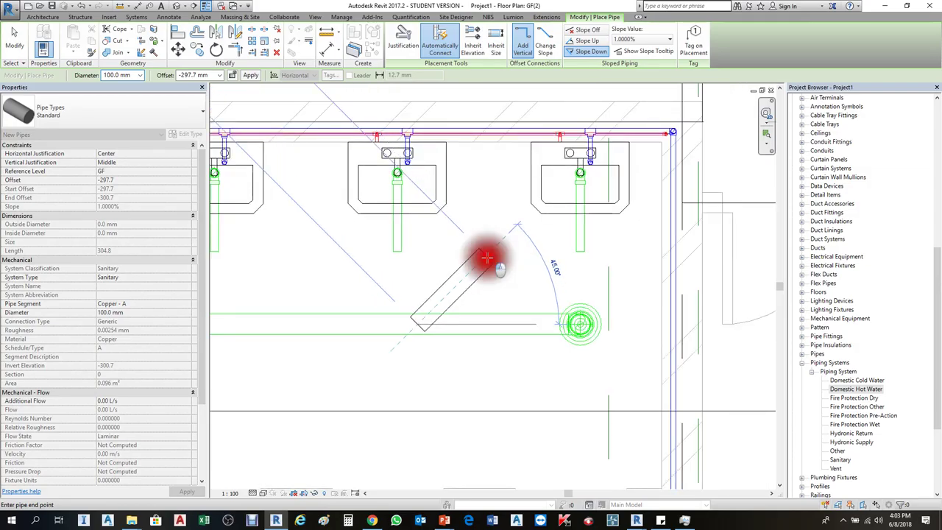
{"action": "key", "text": "Escape"}
{"action": "key", "text": "Escape"}
{"action": "scroll", "coordinate": [504, 294], "scroll_direction": "down", "scroll_amount": 3}
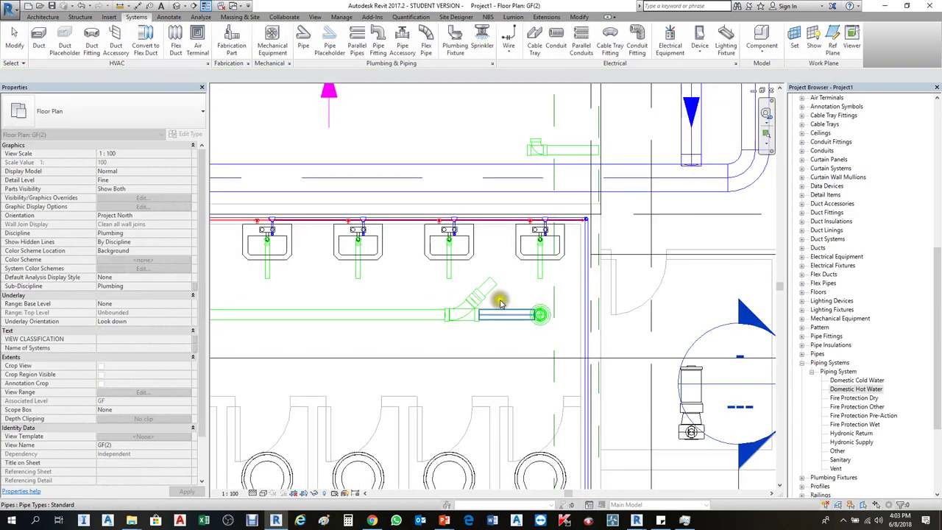
Delete the short leftover PVC pipe attached to the spare sanitary tee beyond the washroom wall.
{"action": "left_click", "coordinate": [538, 156]}
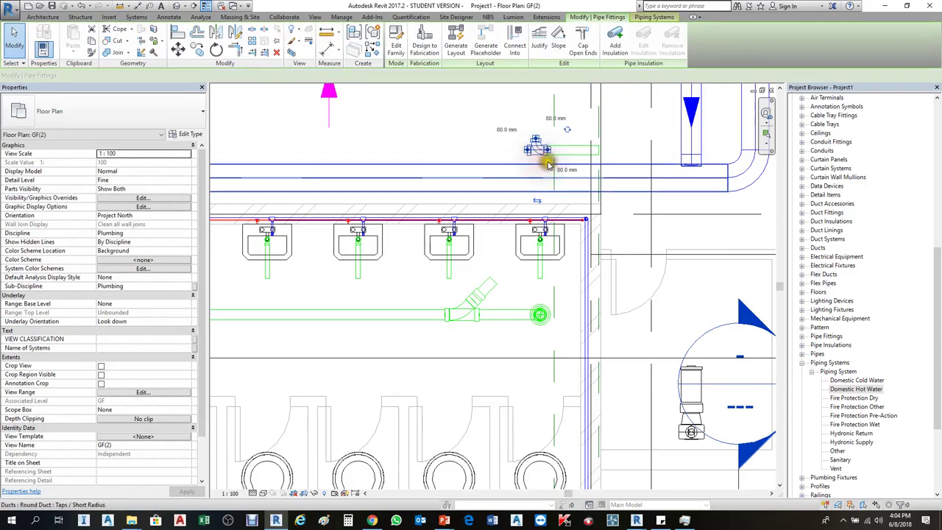
{"action": "scroll", "coordinate": [543, 152], "scroll_direction": "up", "scroll_amount": 2}
{"action": "left_click", "coordinate": [557, 147]}
{"action": "left_click", "coordinate": [569, 153]}
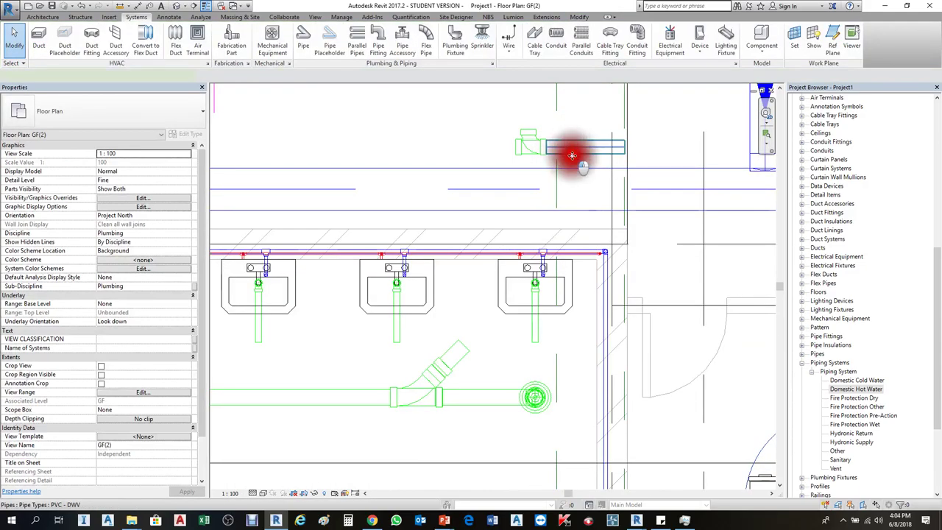
{"action": "key", "text": "Delete"}
Move the spare 80 mm sanitary tee beside the main's 45° branch to compare the two fittings, and delete it.
{"action": "left_click", "coordinate": [527, 143]}
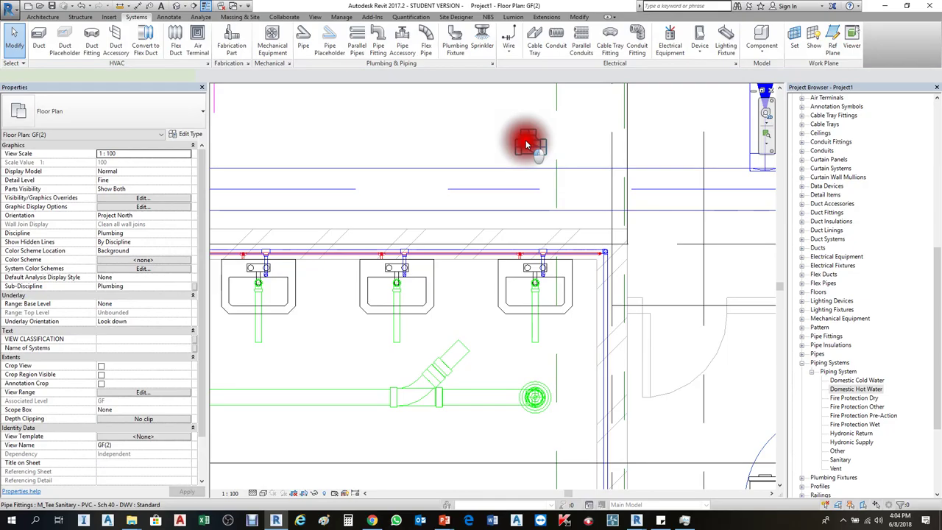
{"action": "left_click_drag", "start_coordinate": [528, 142], "coordinate": [413, 431]}
{"action": "scroll", "coordinate": [406, 462], "scroll_direction": "up", "scroll_amount": 1}
{"action": "scroll", "coordinate": [407, 462], "scroll_direction": "up", "scroll_amount": 3}
{"action": "left_click", "coordinate": [537, 377]}
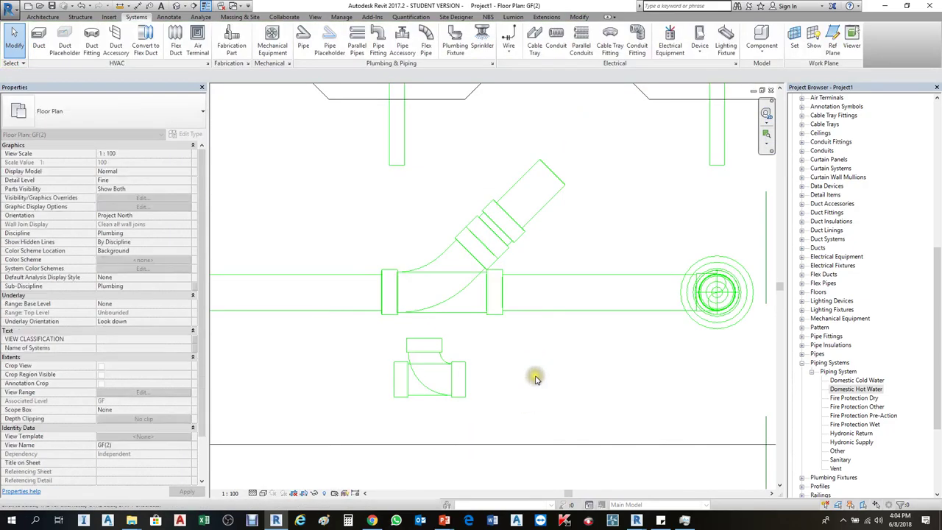
{"action": "left_click", "coordinate": [456, 380]}
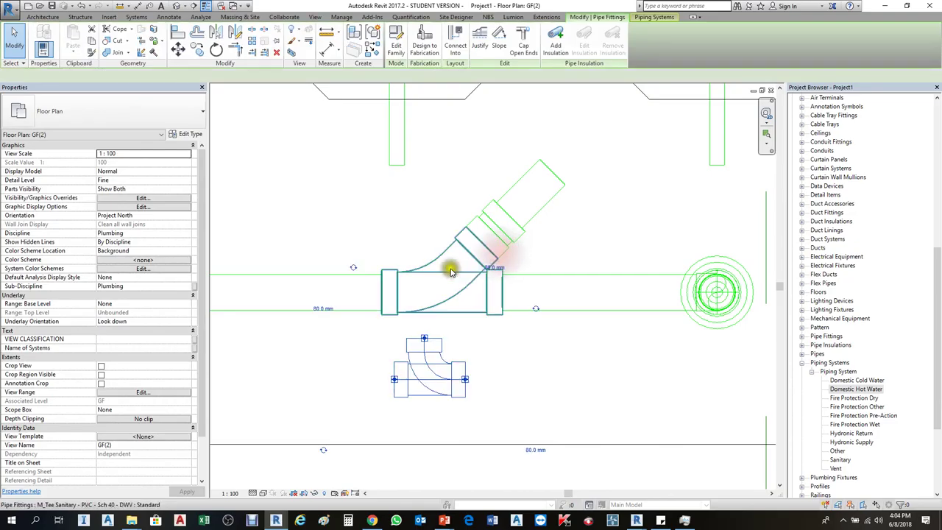
{"action": "key", "text": "Escape"}
{"action": "left_click", "coordinate": [451, 366]}
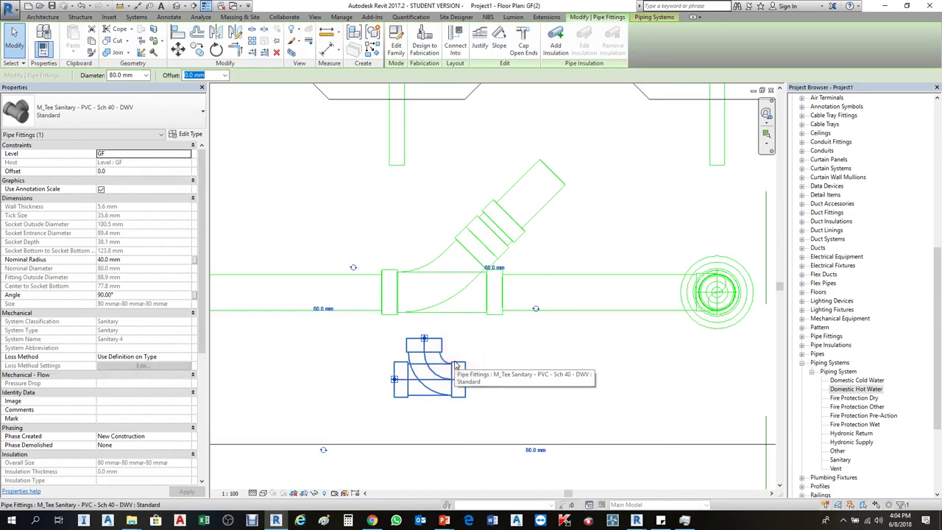
{"action": "key", "text": "Delete"}
Nudge the 45° branch's reducer and tee along the sanitary main toward the floor drain.
{"action": "scroll", "coordinate": [444, 398], "scroll_direction": "down", "scroll_amount": 3}
{"action": "scroll", "coordinate": [545, 295], "scroll_direction": "up", "scroll_amount": 2}
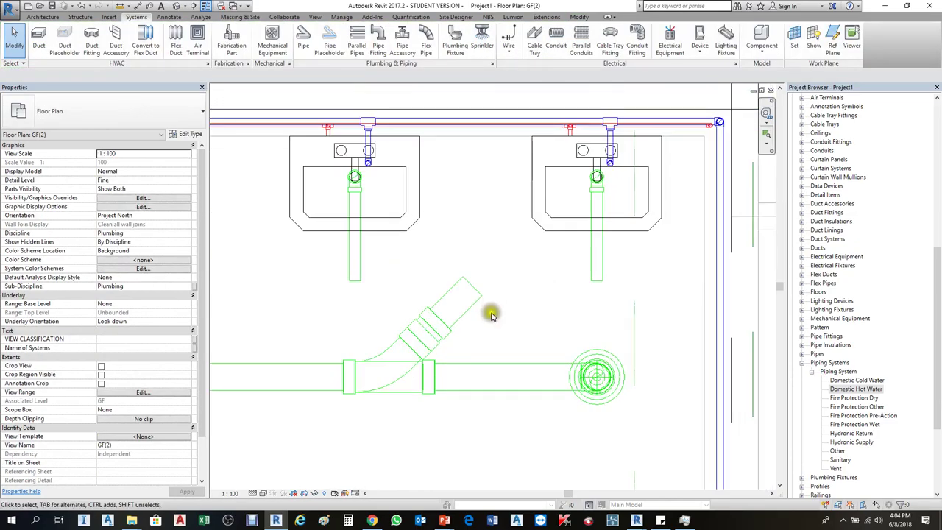
{"action": "scroll", "coordinate": [482, 315], "scroll_direction": "down", "scroll_amount": 2}
{"action": "left_click", "coordinate": [457, 360]}
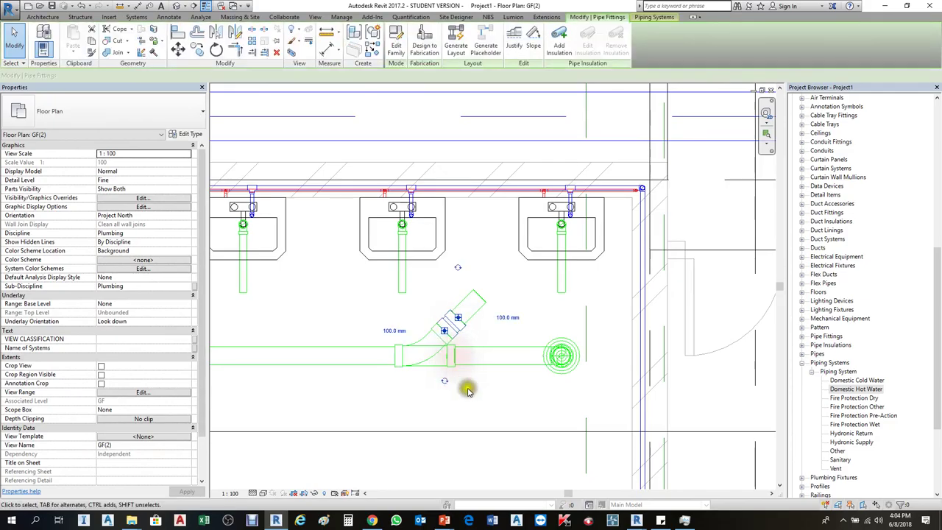
{"action": "key", "text": "Right"}
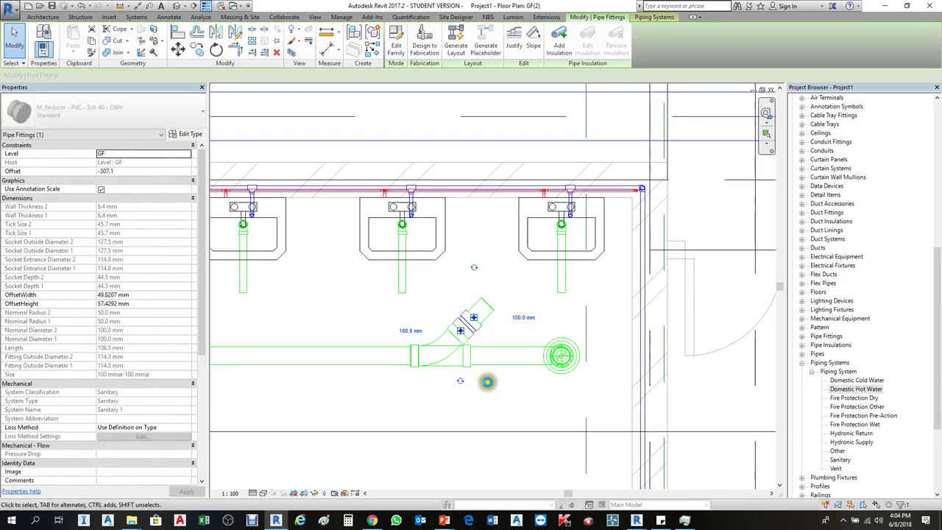
{"action": "key", "text": "Right"}
{"action": "key", "text": "Right"}
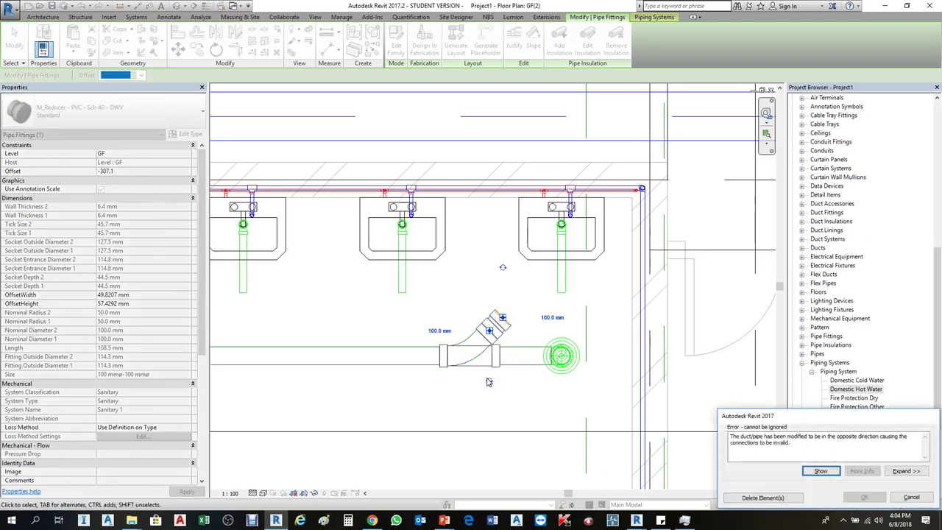
{"action": "key", "text": "Escape"}
{"action": "key", "text": "Escape"}
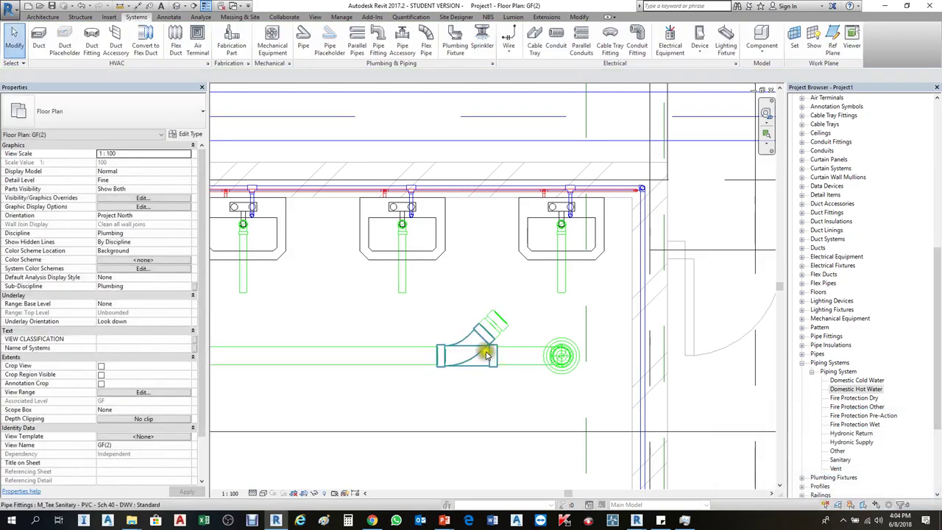
{"action": "left_click", "coordinate": [559, 288]}
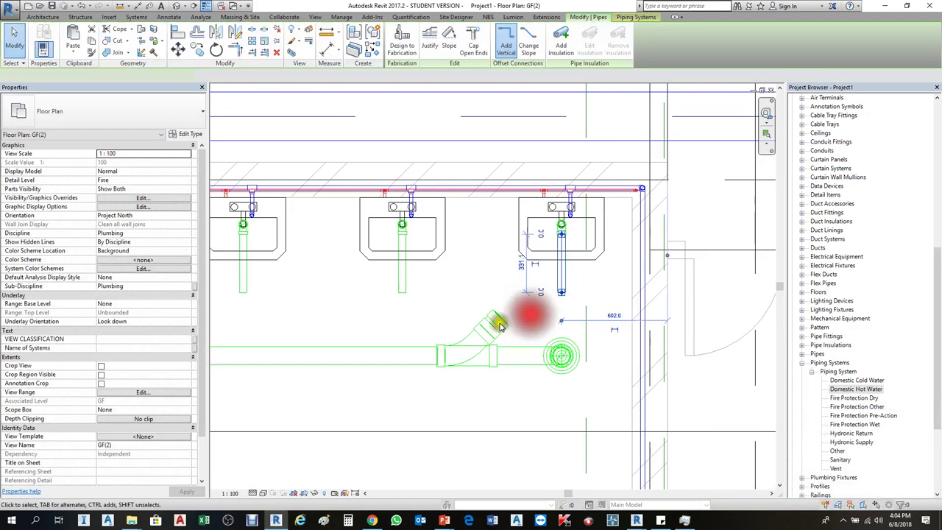
{"action": "left_click", "coordinate": [496, 318]}
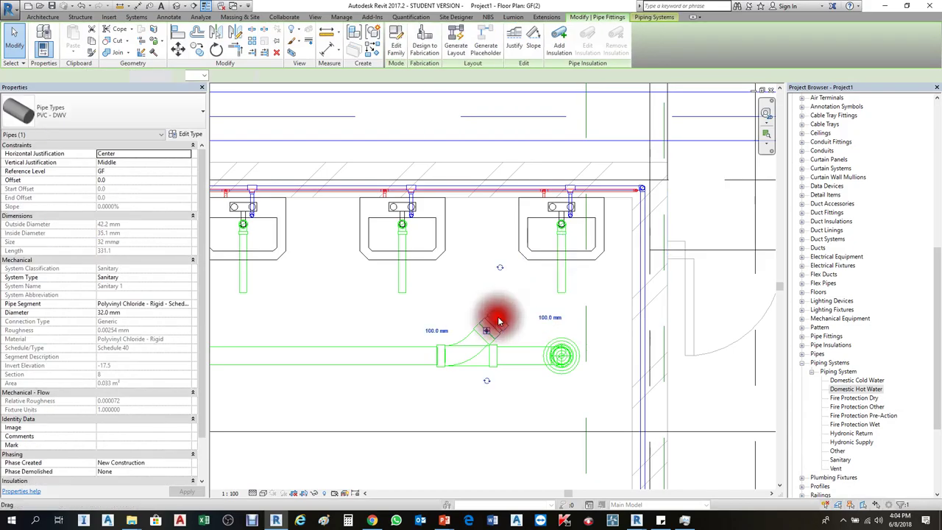
{"action": "scroll", "coordinate": [497, 318], "scroll_direction": "up", "scroll_amount": 1}
{"action": "right_click", "coordinate": [500, 318]}
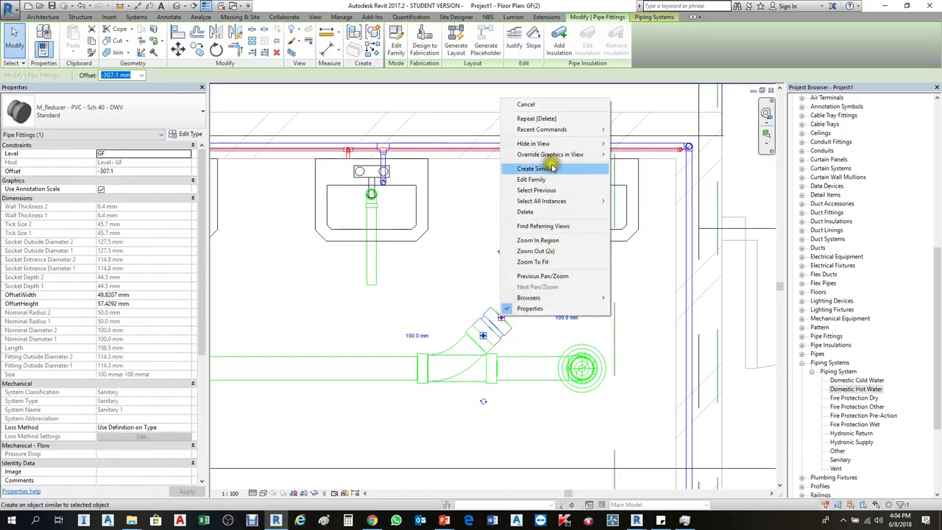
{"action": "key", "text": "Escape"}
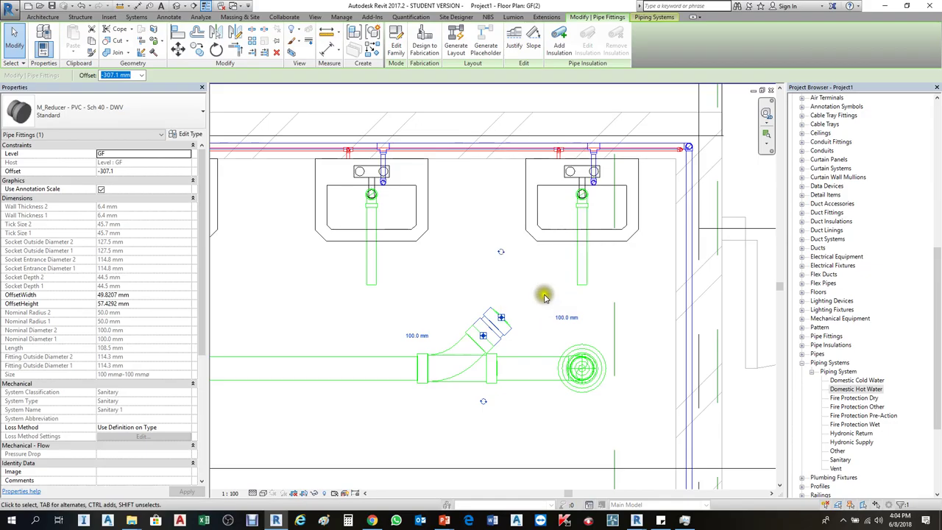
{"action": "scroll", "coordinate": [524, 309], "scroll_direction": "up", "scroll_amount": 3}
{"action": "right_click", "coordinate": [476, 329]}
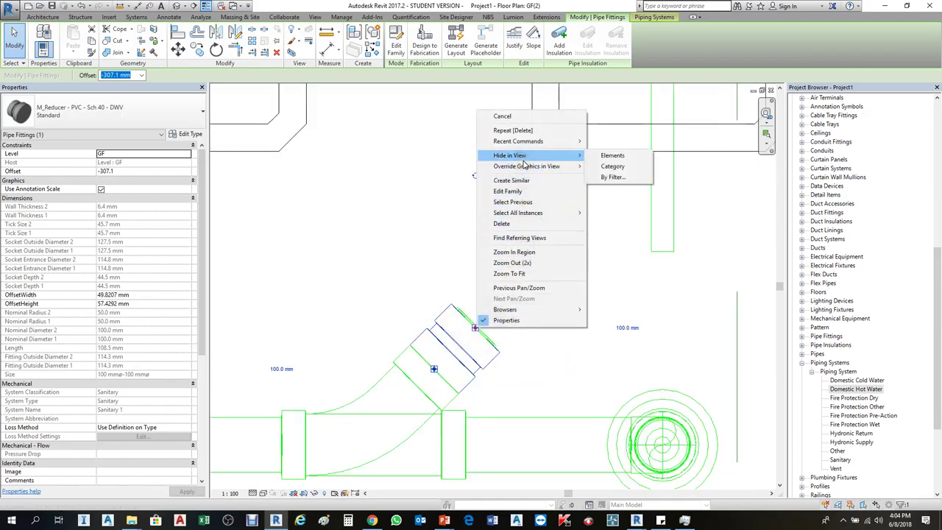
{"action": "key", "text": "Escape"}
{"action": "key", "text": "Escape"}
{"action": "scroll", "coordinate": [620, 248], "scroll_direction": "down", "scroll_amount": 2}
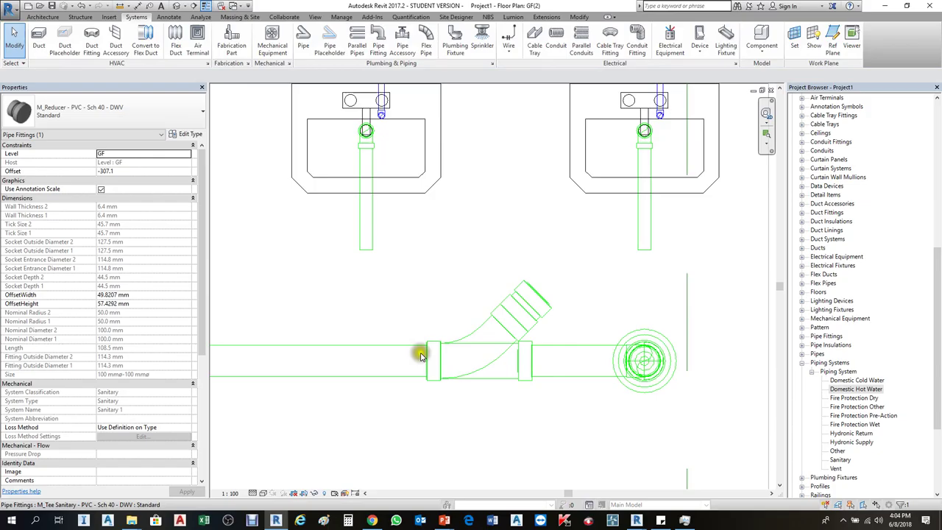
Create a pipe similar to the 100 mm sanitary main, extending the branch from its reducer at 45° with a 1% upward slope.
{"action": "right_click", "coordinate": [334, 348]}
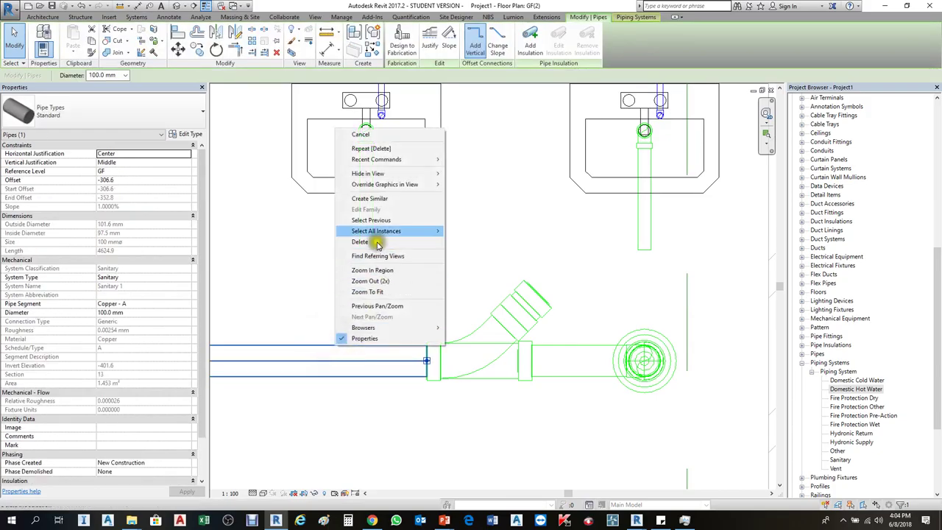
{"action": "left_click", "coordinate": [398, 198]}
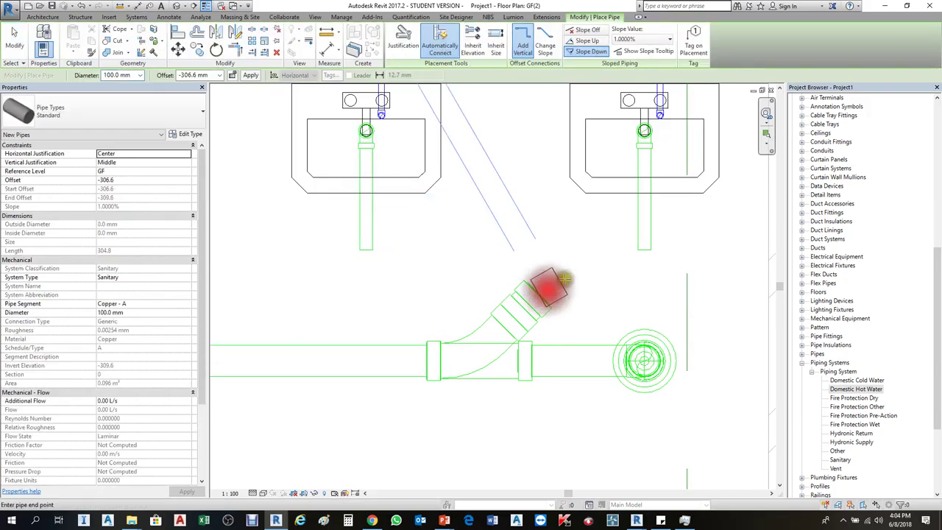
{"action": "left_click", "coordinate": [541, 293]}
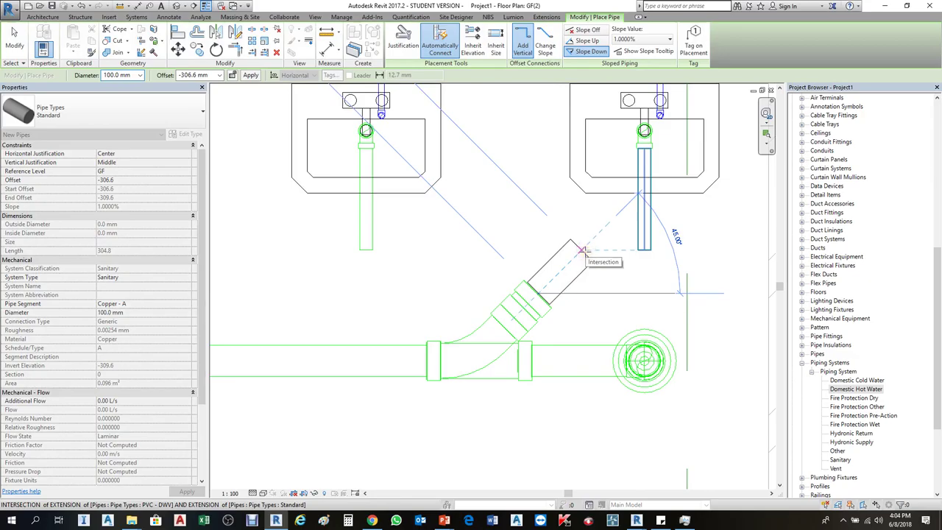
{"action": "scroll", "coordinate": [581, 251], "scroll_direction": "down", "scroll_amount": 1}
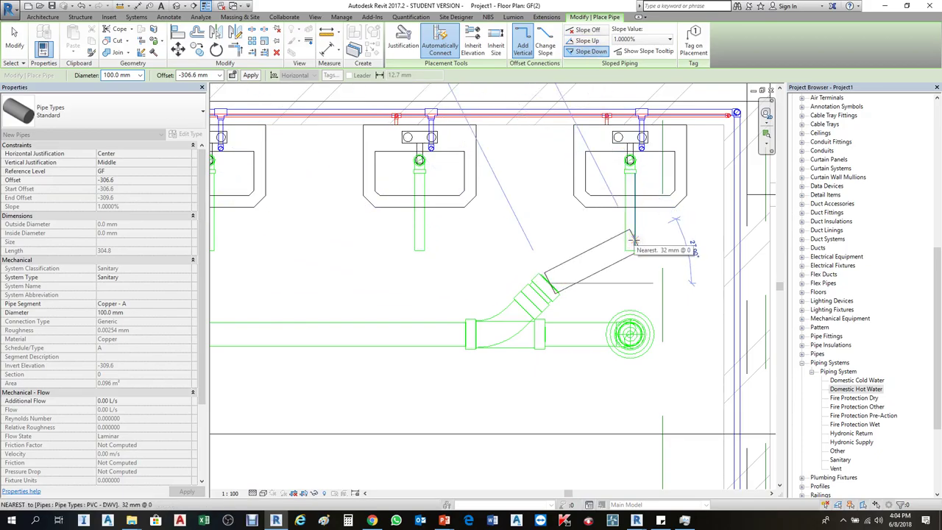
{"action": "left_click", "coordinate": [573, 260]}
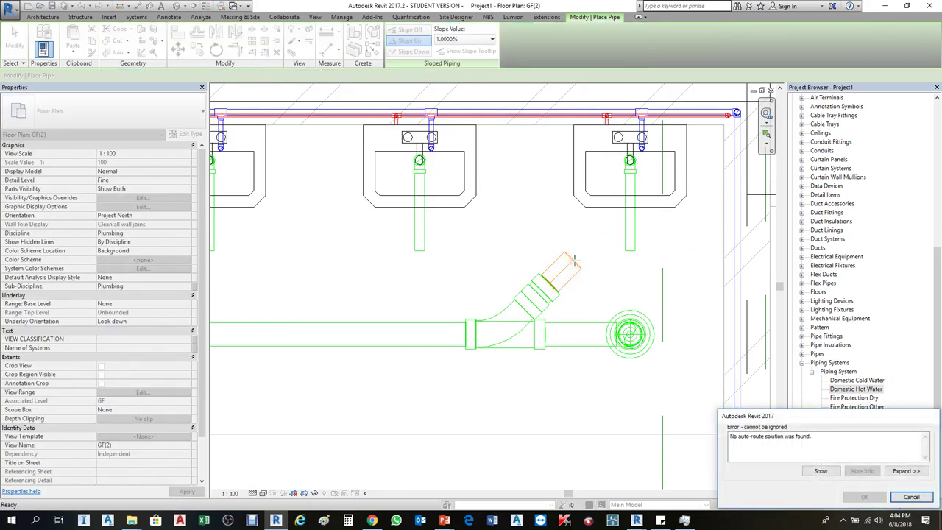
{"action": "key", "text": "Escape"}
{"action": "scroll", "coordinate": [586, 252], "scroll_direction": "up", "scroll_amount": 1}
{"action": "left_click", "coordinate": [538, 294]}
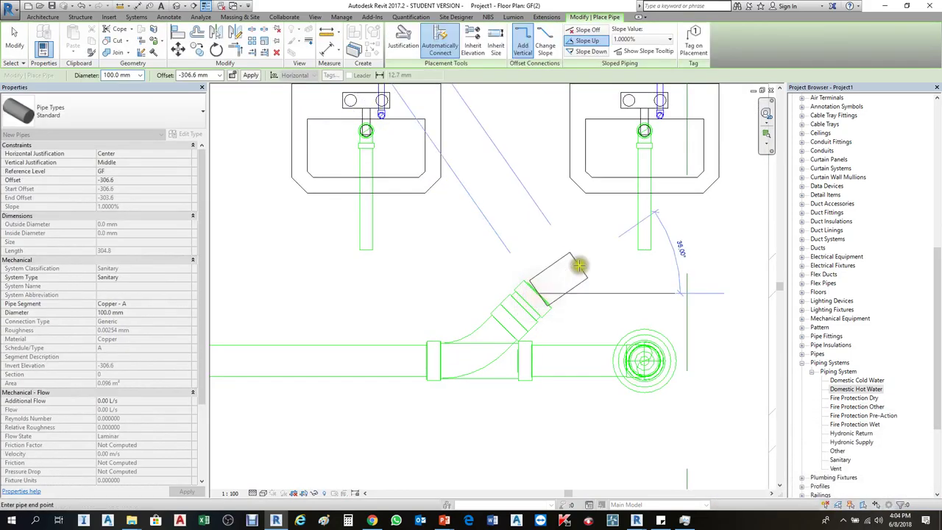
{"action": "left_click", "coordinate": [595, 236]}
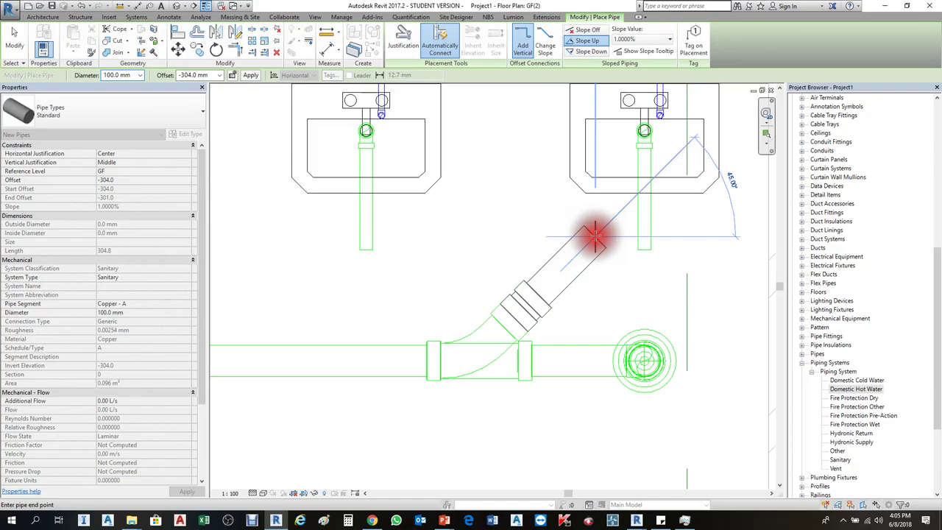
{"action": "key", "text": "Escape"}
{"action": "key", "text": "Escape"}
{"action": "scroll", "coordinate": [606, 280], "scroll_direction": "down", "scroll_amount": 2}
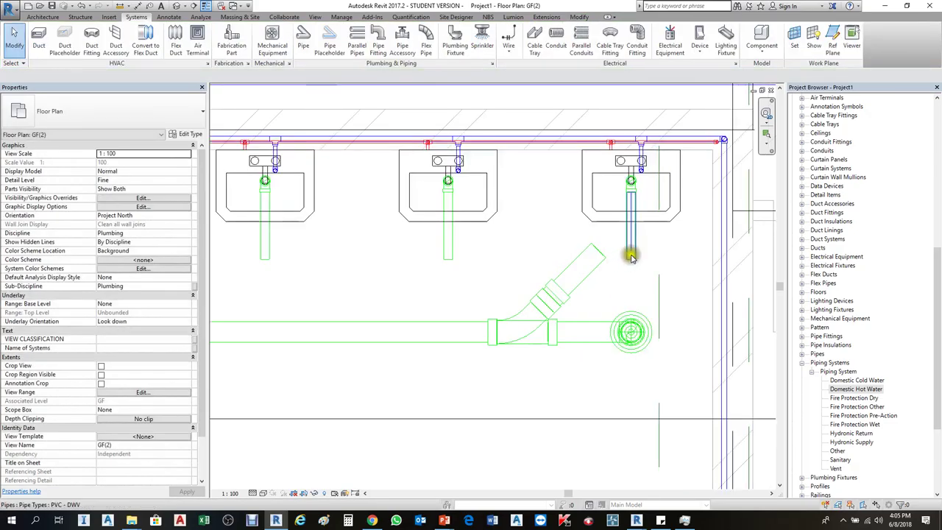
Try to stretch the drain pipe of the lavatory nearest the floor drain onto the branch pipe's open end.
{"action": "left_click", "coordinate": [634, 263]}
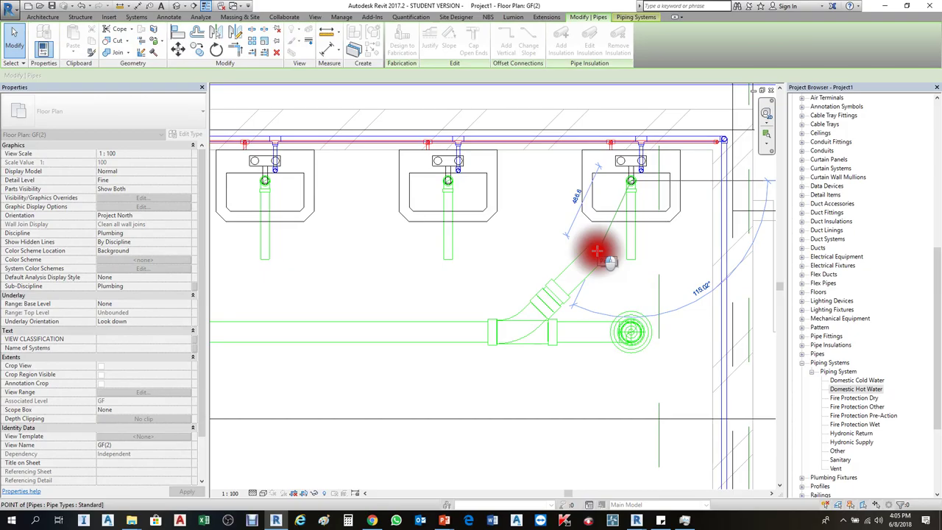
{"action": "left_click_drag", "start_coordinate": [597, 251], "coordinate": [631, 259]}
{"action": "key", "text": "Escape"}
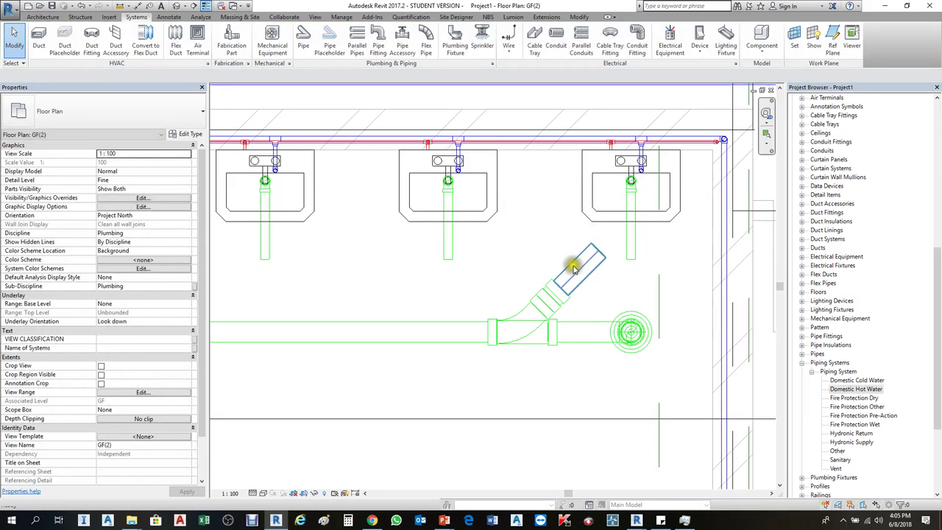
Nudge the branch's reducer and tee back along the main, away from the floor drain, to lengthen the 45° branch pipe.
{"action": "left_click", "coordinate": [565, 312]}
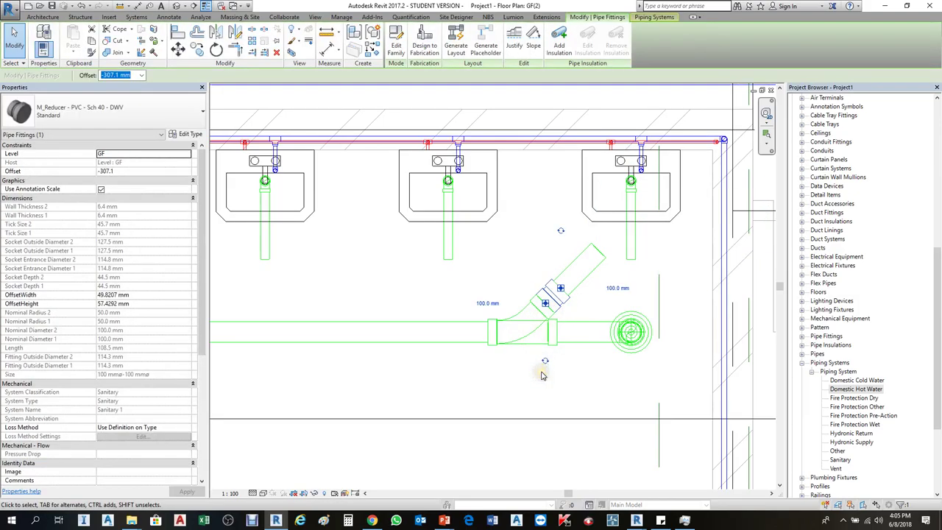
{"action": "key", "text": "Left"}
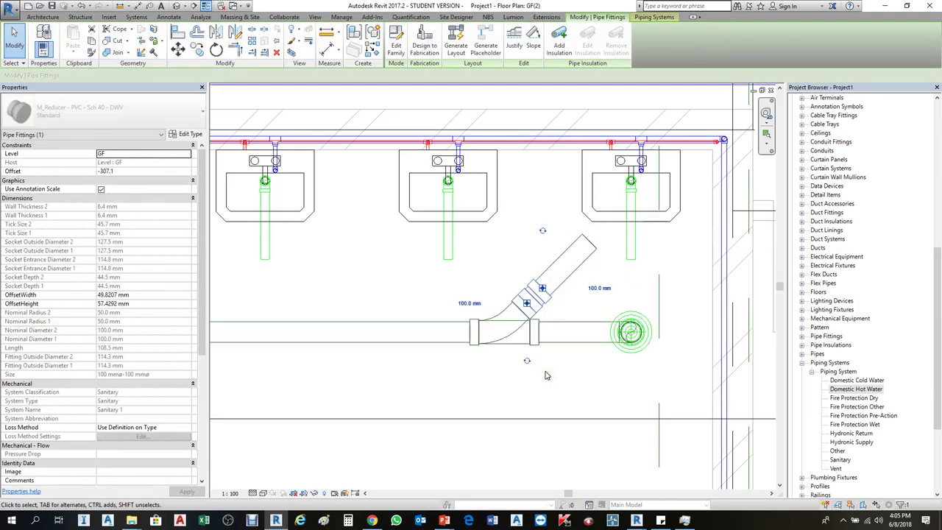
{"action": "key", "text": "Left"}
{"action": "key", "text": "Left"}
{"action": "key", "text": "Left"}
{"action": "key", "text": "Left"}
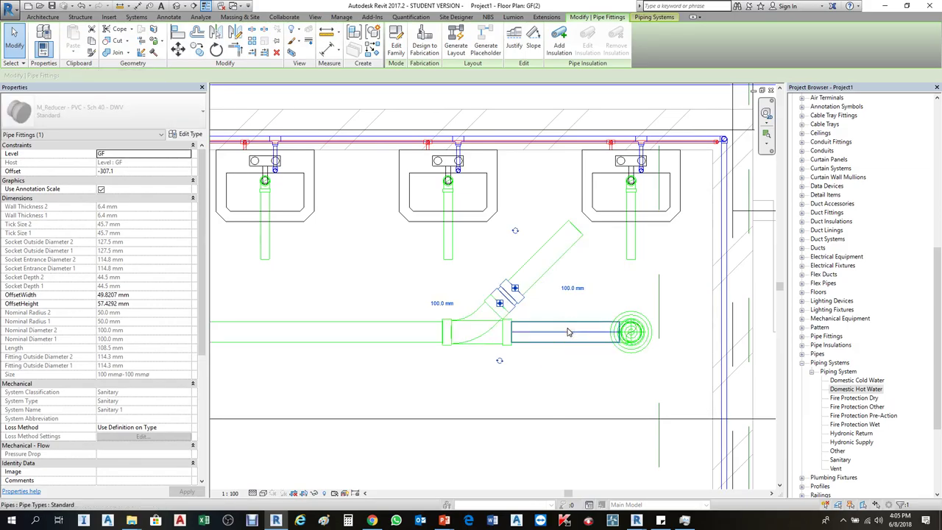
{"action": "key", "text": "Left"}
{"action": "key", "text": "Left"}
{"action": "key", "text": "Left"}
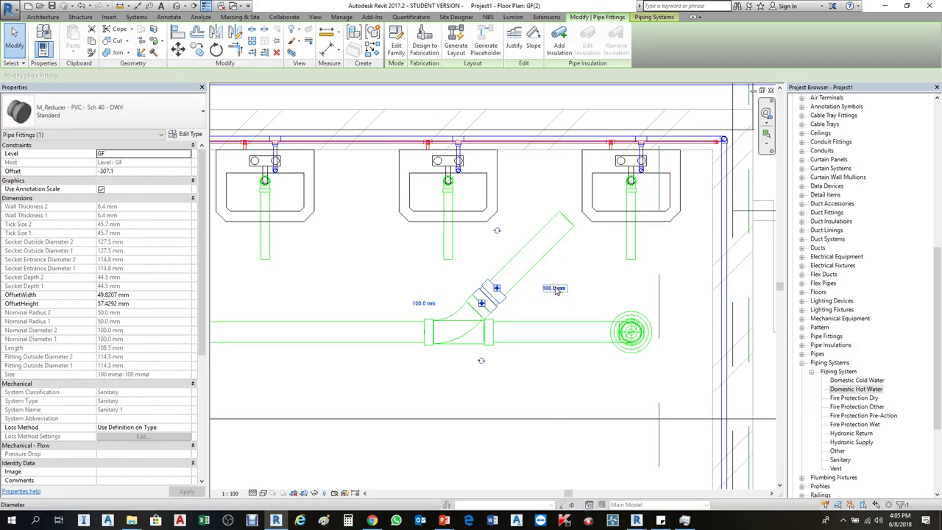
{"action": "key", "text": "Right"}
{"action": "key", "text": "Right"}
{"action": "key", "text": "Right"}
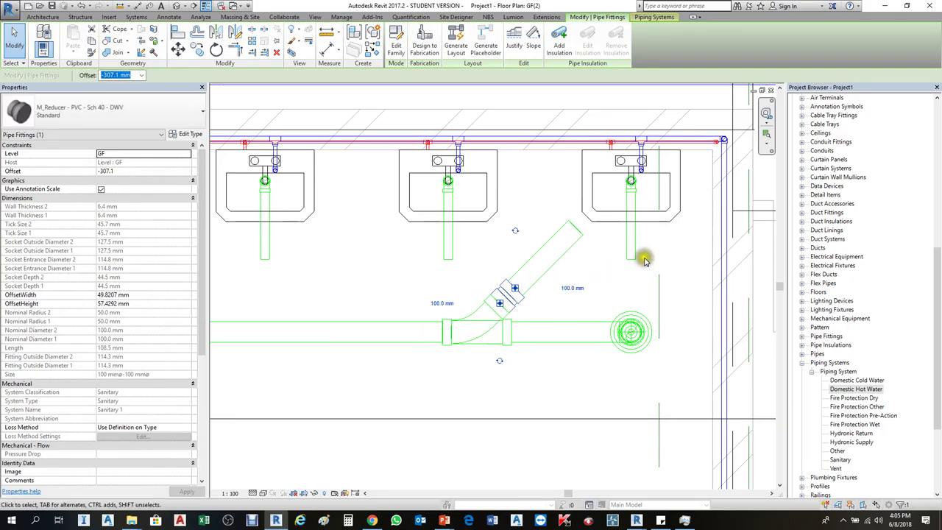
{"action": "key", "text": "Escape"}
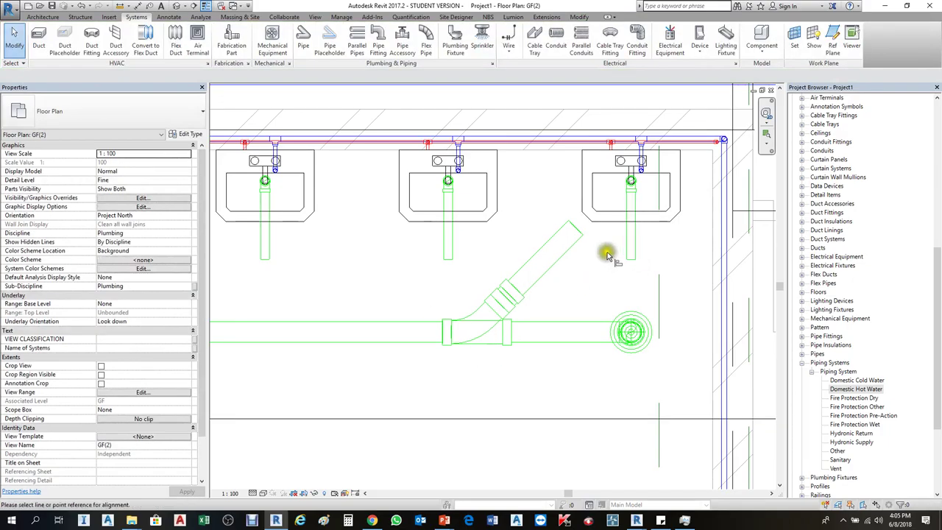
Try to align the nearest lavatory's drain pipe with the 45° branch pipe.
{"action": "left_click", "coordinate": [564, 240]}
{"action": "left_click", "coordinate": [631, 239]}
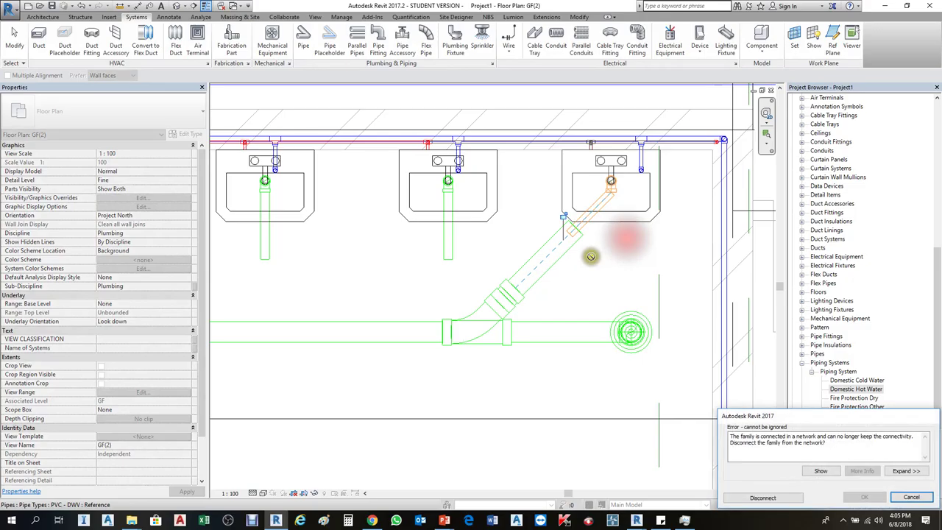
{"action": "key", "text": "Escape"}
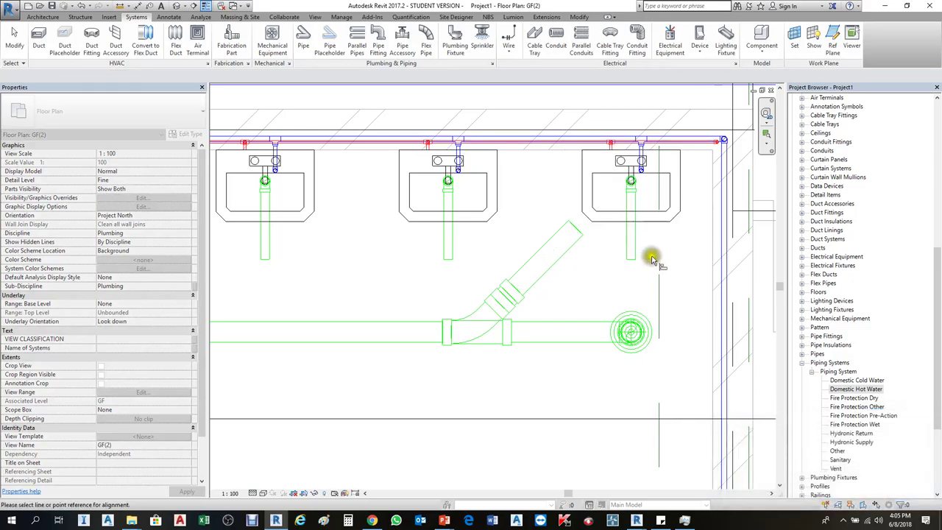
Shorten the 45° branch pipe from its open end to about 253 mm.
{"action": "left_click", "coordinate": [637, 251]}
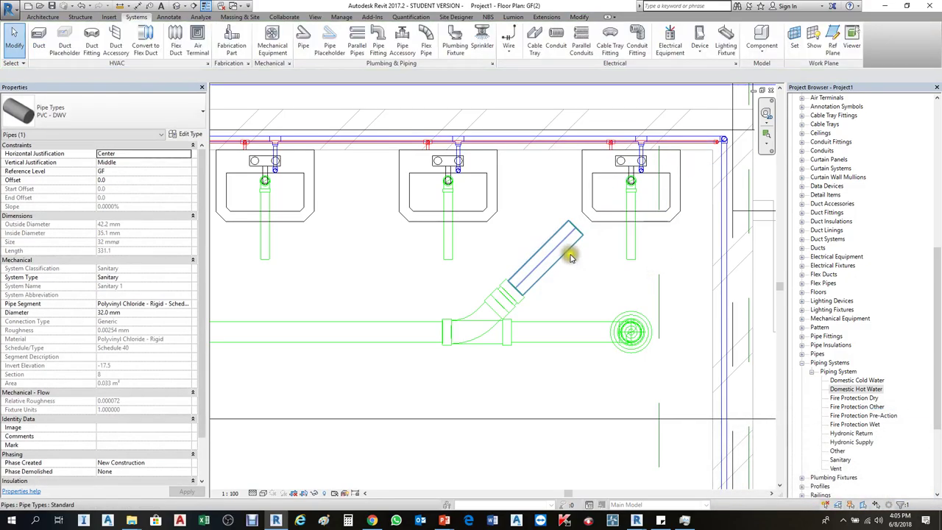
{"action": "left_click", "coordinate": [564, 227]}
{"action": "left_click", "coordinate": [578, 229]}
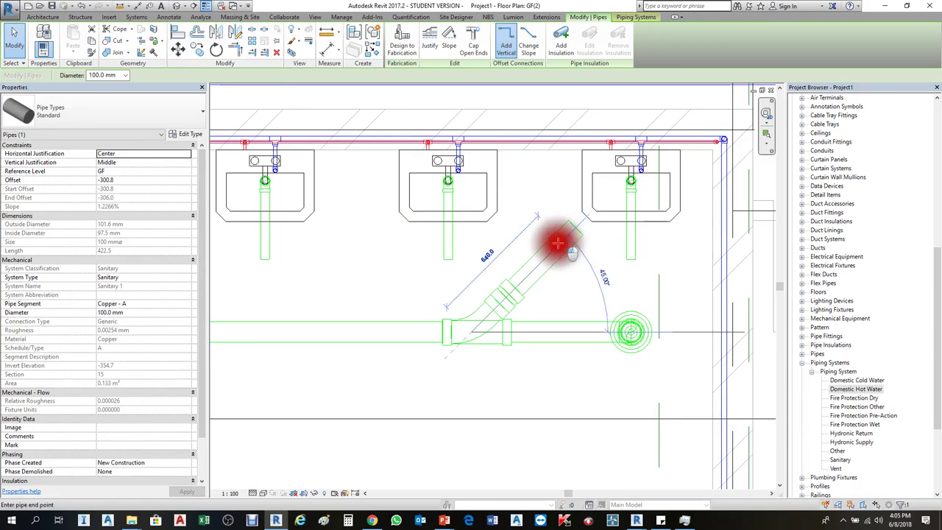
{"action": "key", "text": "Escape"}
{"action": "key", "text": "Escape"}
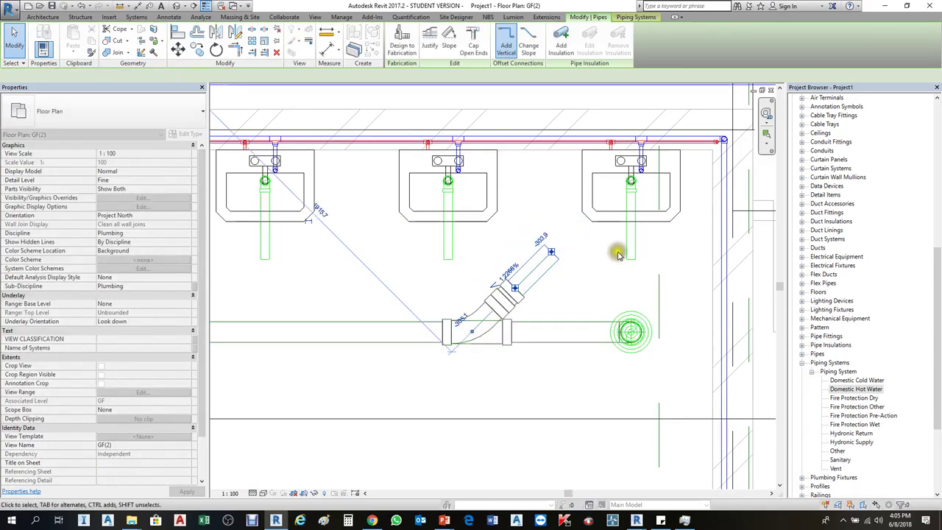
Nudge the 45° branch pipe with its reducer and tee along the main, closer to the floor drain.
{"action": "left_click", "coordinate": [546, 271]}
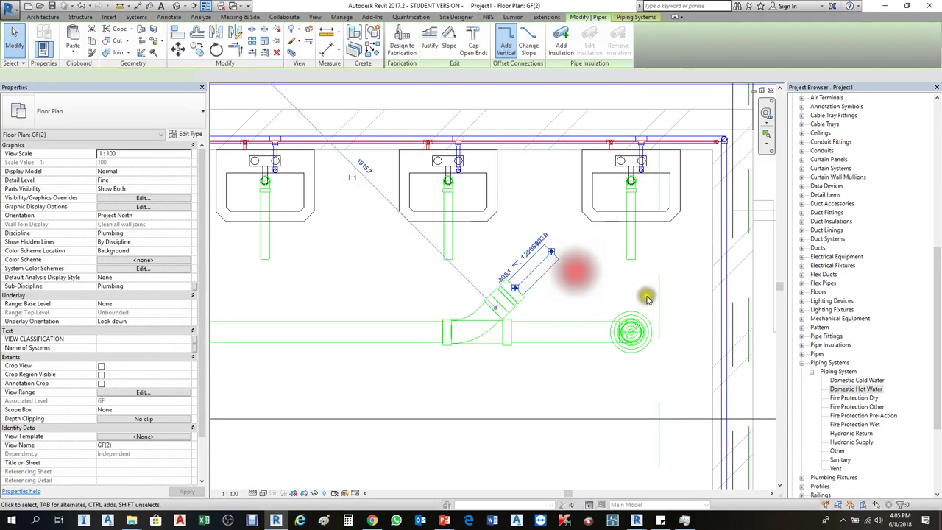
{"action": "key", "text": "Right"}
{"action": "key", "text": "Right"}
{"action": "key", "text": "Right"}
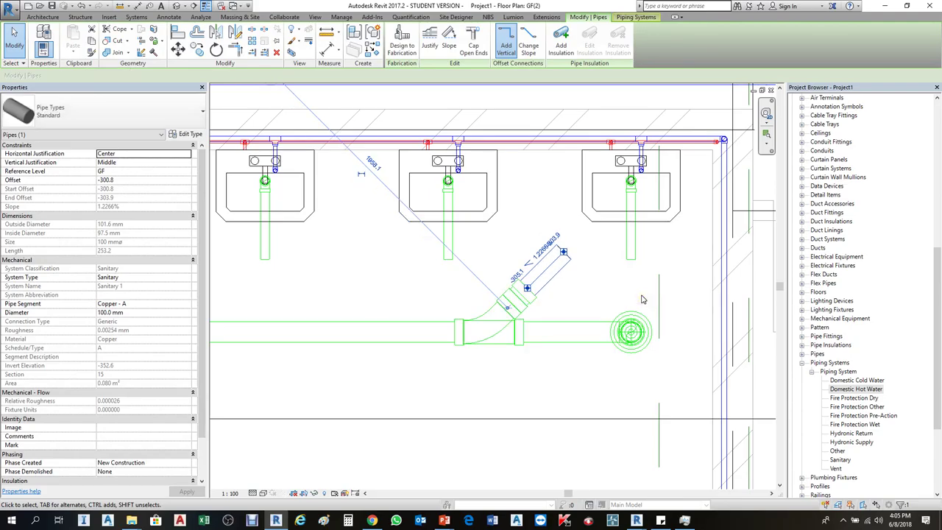
{"action": "key", "text": "Right"}
{"action": "key", "text": "Right"}
{"action": "key", "text": "Right"}
{"action": "key", "text": "Right"}
{"action": "key", "text": "Right"}
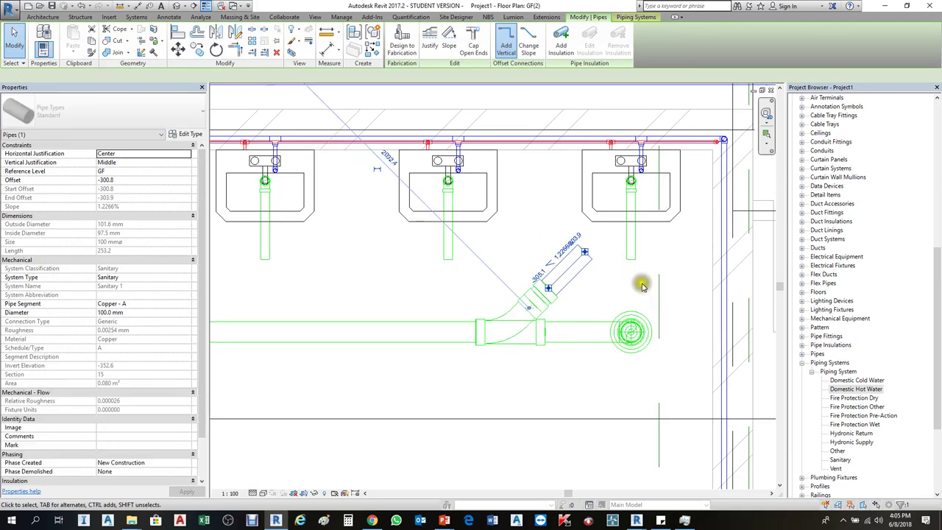
Try to stretch the nearest lavatory's drain pipe onto the open end of the shortened branch pipe.
{"action": "left_click", "coordinate": [638, 271]}
{"action": "left_click", "coordinate": [635, 266]}
{"action": "left_click_drag", "start_coordinate": [631, 258], "coordinate": [581, 251]}
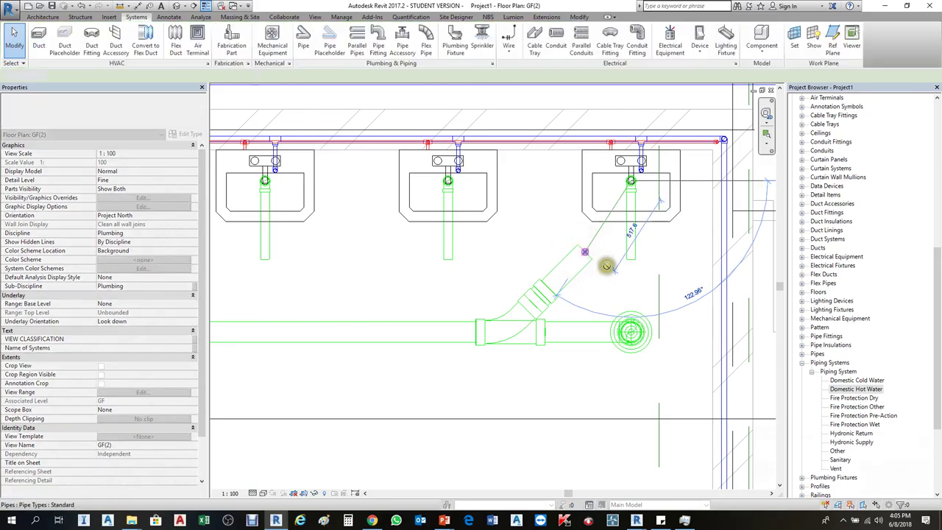
{"action": "key", "text": "Escape"}
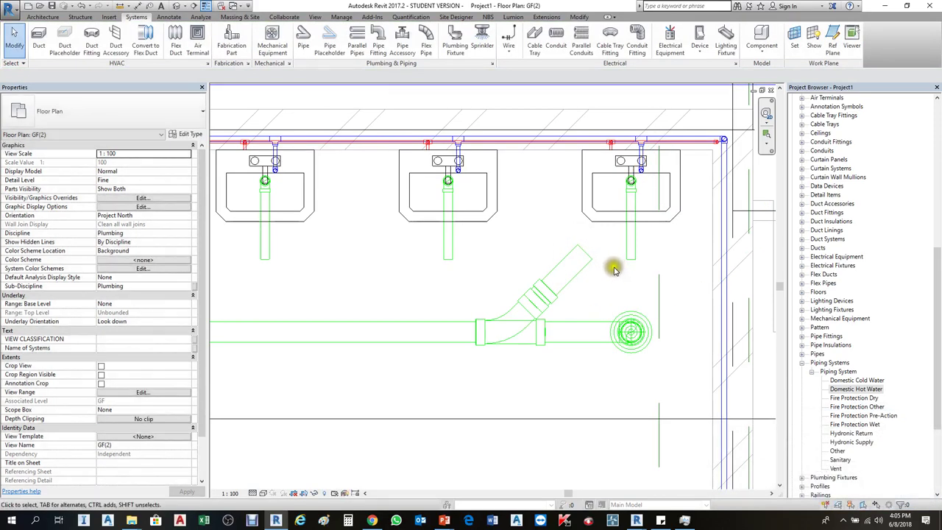
Try to join the nearest lavatory's drain pipe and the 45° branch pipe with Trim/Extend to Corner.
{"action": "key", "text": "r"}
{"action": "left_click", "coordinate": [589, 272]}
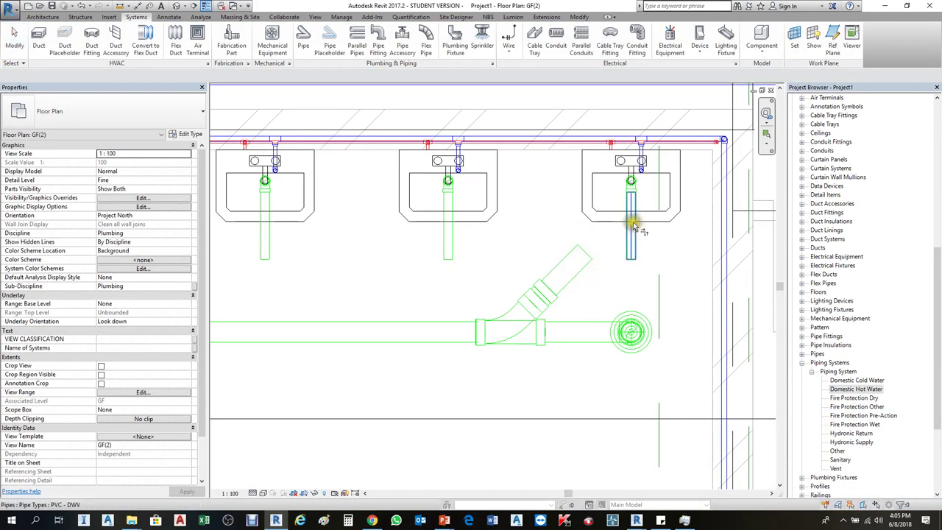
{"action": "left_click", "coordinate": [631, 223]}
{"action": "left_click", "coordinate": [580, 262]}
{"action": "key", "text": "Escape"}
{"action": "key", "text": "Escape"}
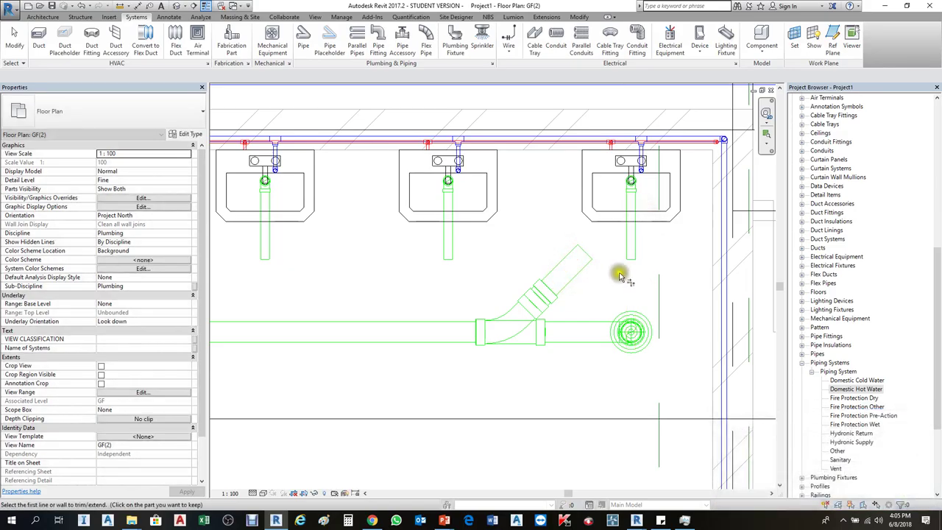
Shorten the 45° branch pipe further, to about 113 mm.
{"action": "left_click", "coordinate": [578, 277]}
{"action": "left_click_drag", "start_coordinate": [585, 253], "coordinate": [568, 275]}
{"action": "key", "text": "Escape"}
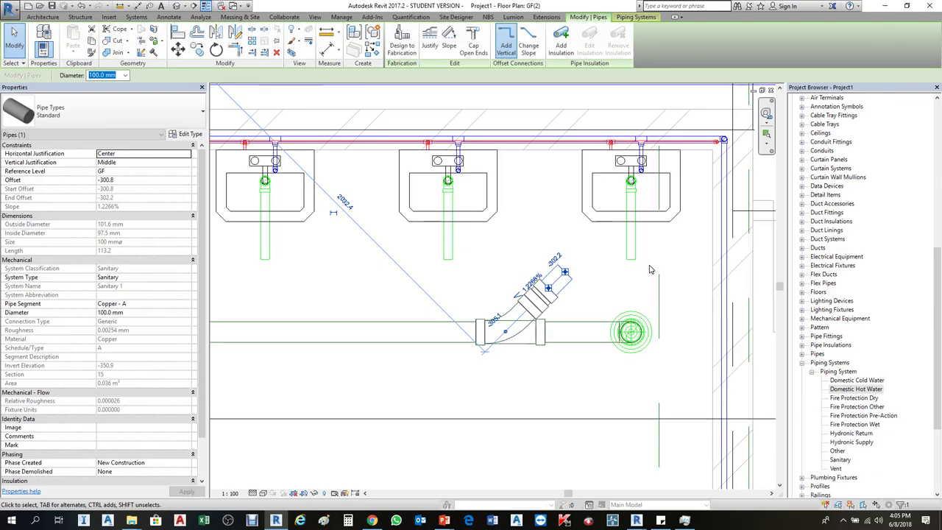
{"action": "key", "text": "Escape"}
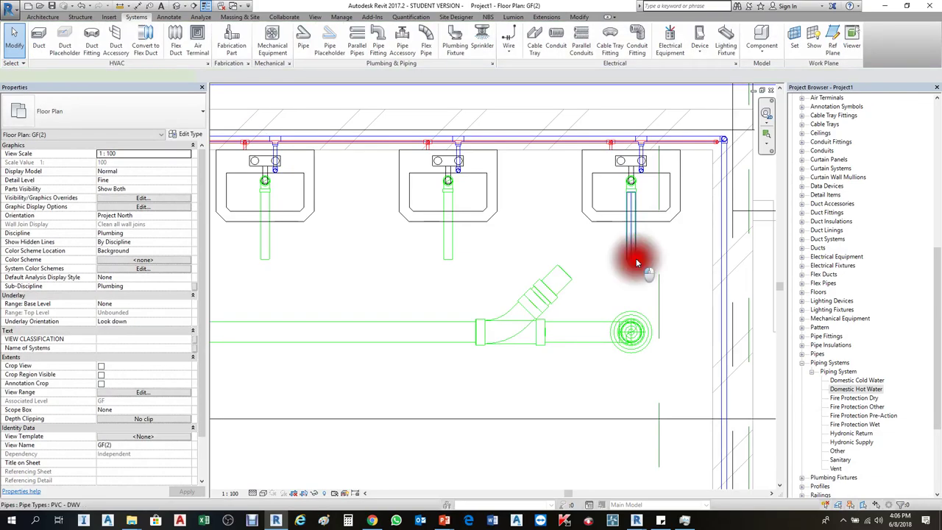
Check the properties of the nearest lavatory's drain pipe, the 45° branch pipe and the main beside the floor drain.
{"action": "left_click", "coordinate": [637, 263]}
{"action": "key", "text": "Escape"}
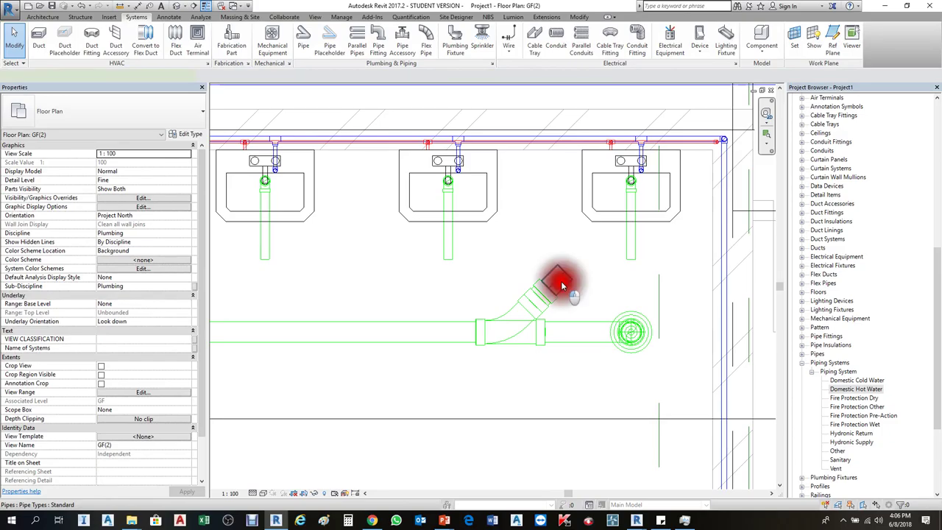
{"action": "left_click", "coordinate": [562, 284]}
{"action": "key", "text": "Escape"}
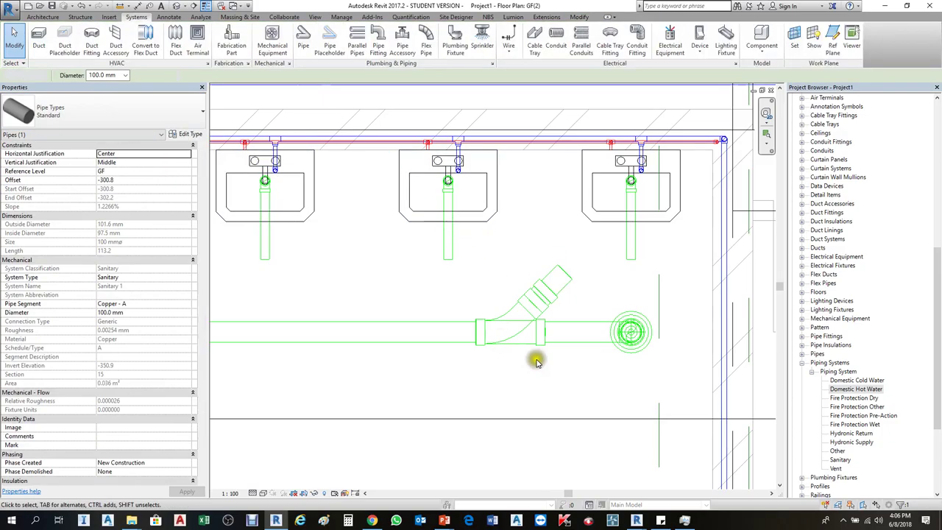
{"action": "left_click", "coordinate": [575, 346]}
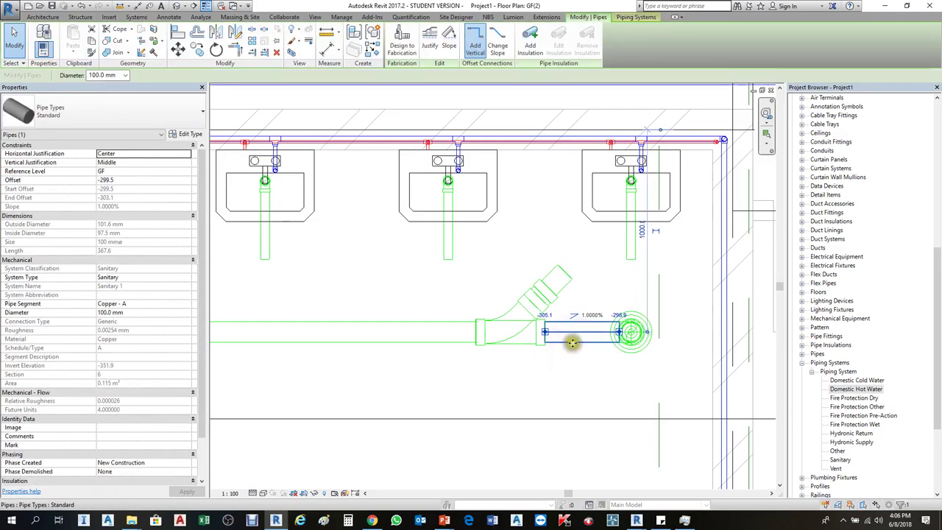
{"action": "key", "text": "Escape"}
Set the offset of the 32 mm drain pipe of the lavatory nearest the floor drain to -300 mm.
{"action": "left_click", "coordinate": [627, 249]}
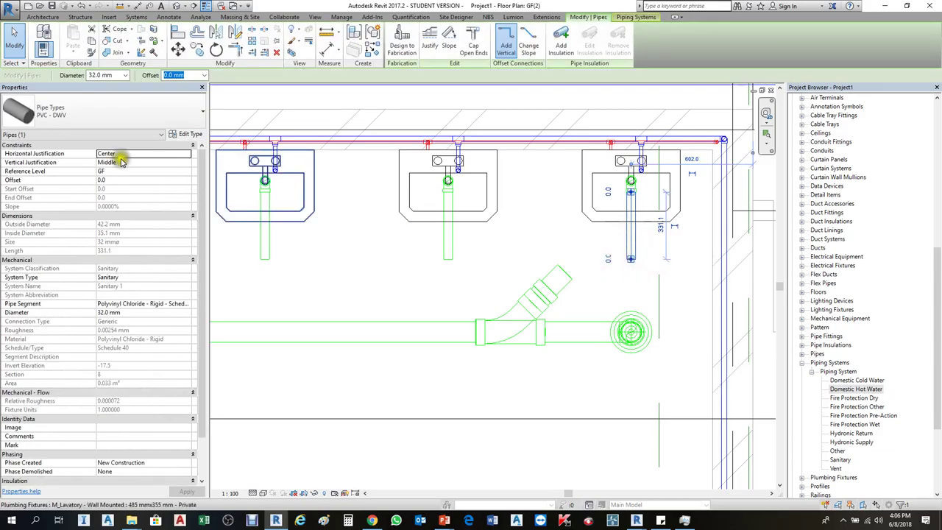
{"action": "left_click", "coordinate": [173, 75]}
{"action": "left_click", "coordinate": [190, 75]}
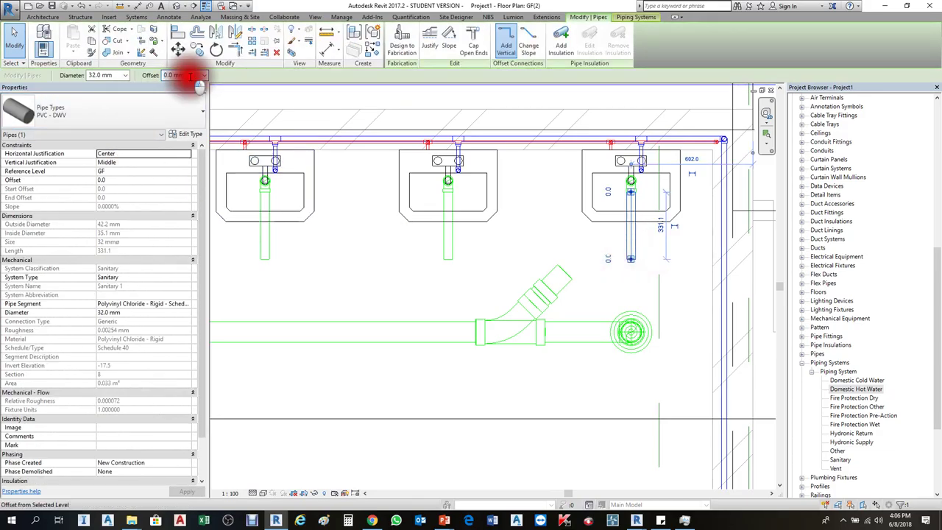
{"action": "left_click_drag", "start_coordinate": [190, 75], "coordinate": [150, 71]}
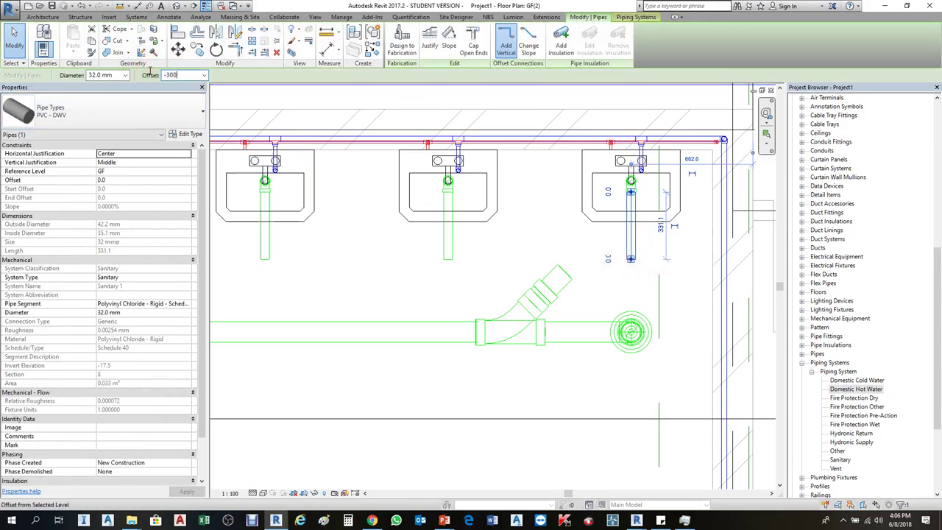
{"action": "left_click", "coordinate": [621, 278]}
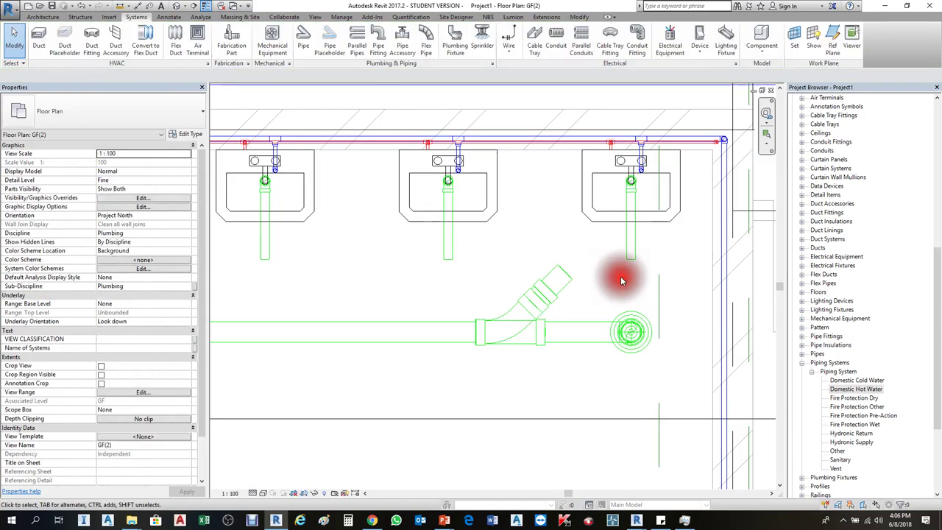
Select the building section line outside the washroom, beside the toilet row.
{"action": "scroll", "coordinate": [530, 251], "scroll_direction": "down", "scroll_amount": 5}
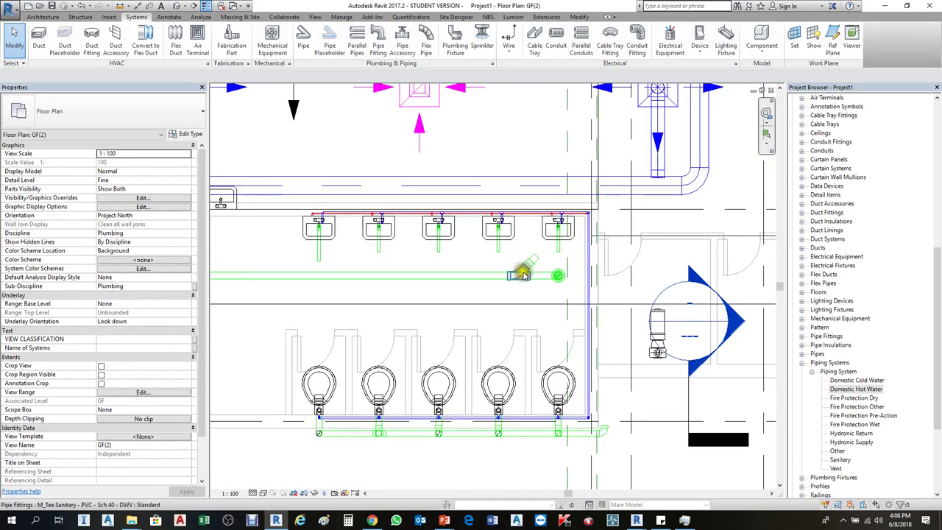
{"action": "left_click", "coordinate": [645, 374]}
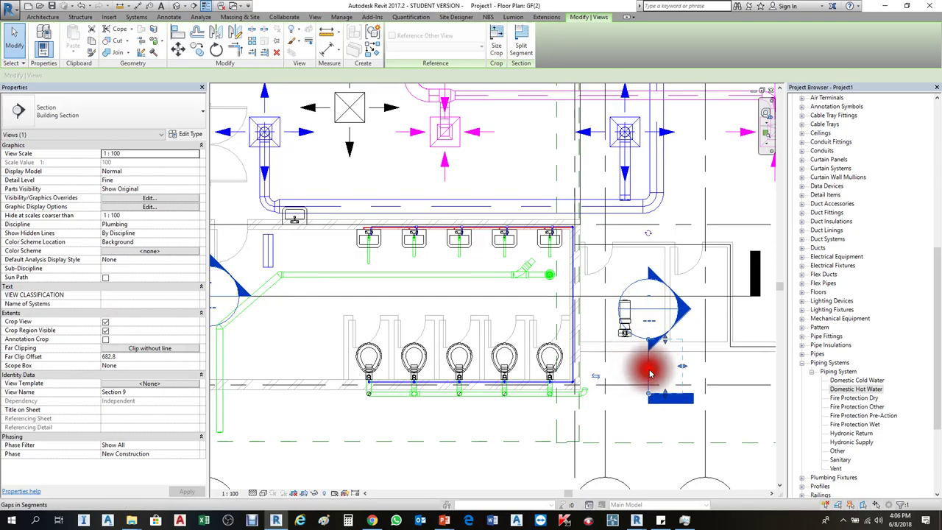
Move the section line to the washbasin row beside the end basin and open its section view.
{"action": "left_click_drag", "start_coordinate": [649, 374], "coordinate": [530, 250]}
{"action": "right_click", "coordinate": [530, 250]}
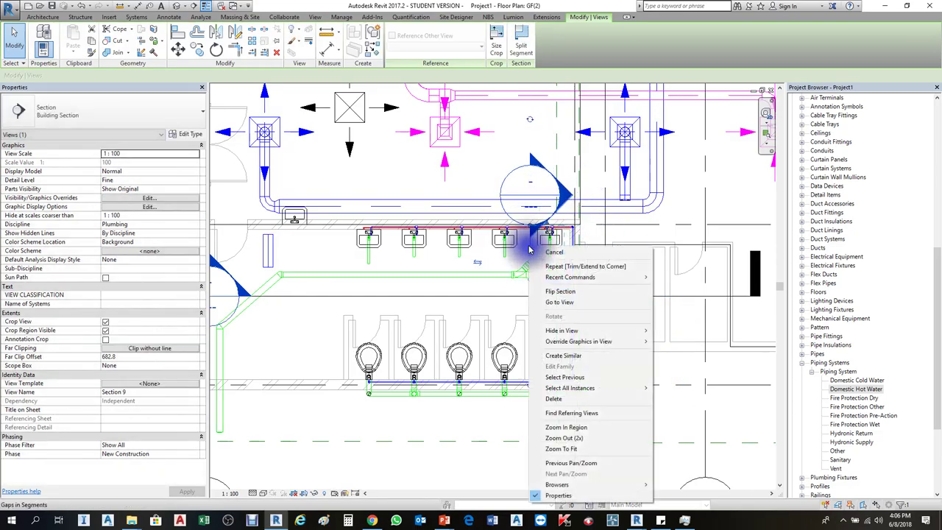
{"action": "left_click", "coordinate": [560, 302]}
{"action": "middle_click_drag", "start_coordinate": [553, 292], "coordinate": [539, 200]}
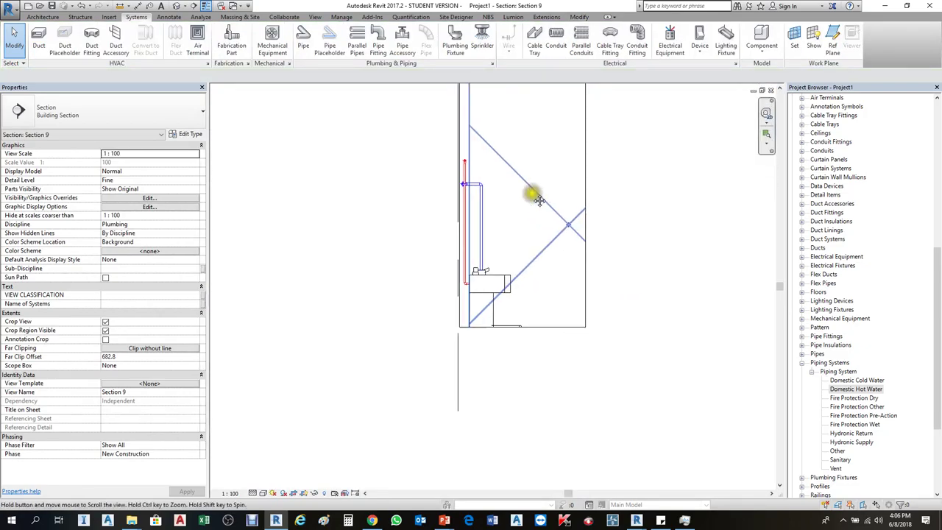
Extend the section view's crop region downward below the GF level to take in the sanitary drainage pipes.
{"action": "scroll", "coordinate": [541, 256], "scroll_direction": "down", "scroll_amount": 3}
{"action": "left_click", "coordinate": [539, 296]}
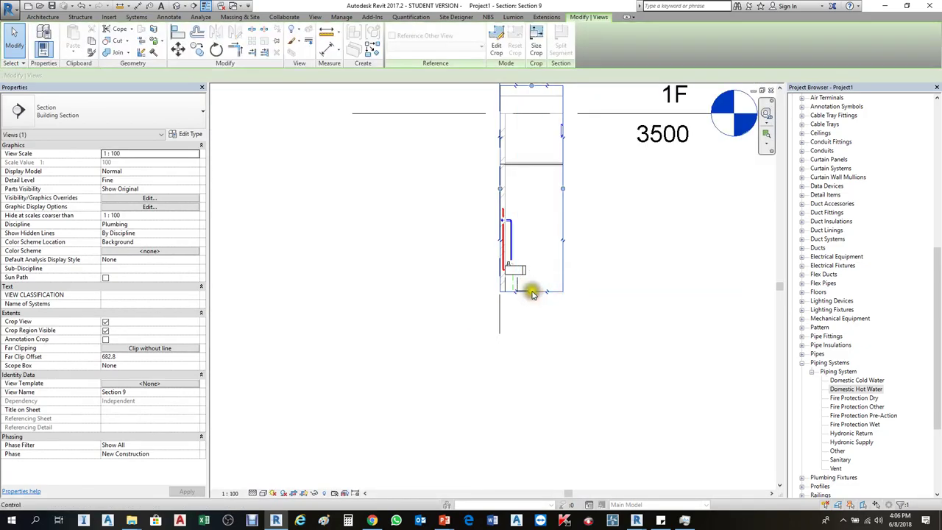
{"action": "left_click_drag", "start_coordinate": [533, 293], "coordinate": [545, 379]}
{"action": "scroll", "coordinate": [555, 346], "scroll_direction": "up", "scroll_amount": 2}
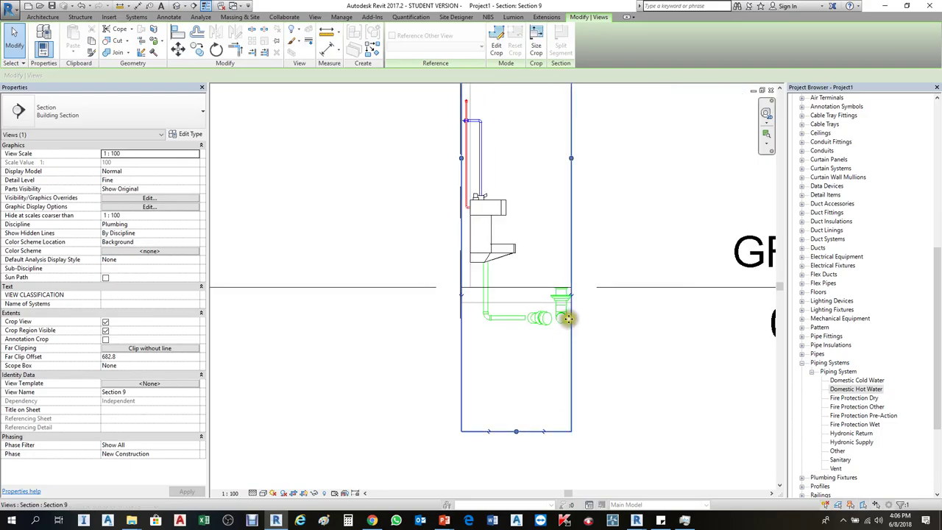
{"action": "scroll", "coordinate": [499, 324], "scroll_direction": "up", "scroll_amount": 3}
Try to join the 100 mm branch pipe to the end basin's 32 mm waste pipe in the section, and undo it.
{"action": "left_click", "coordinate": [516, 312]}
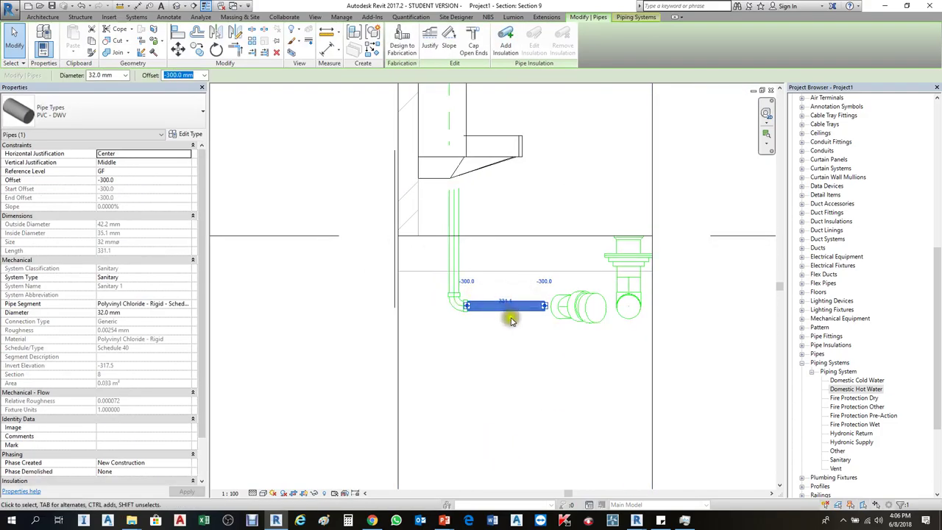
{"action": "scroll", "coordinate": [512, 321], "scroll_direction": "up", "scroll_amount": 2}
{"action": "left_click", "coordinate": [581, 306]}
{"action": "scroll", "coordinate": [589, 305], "scroll_direction": "up", "scroll_amount": 2}
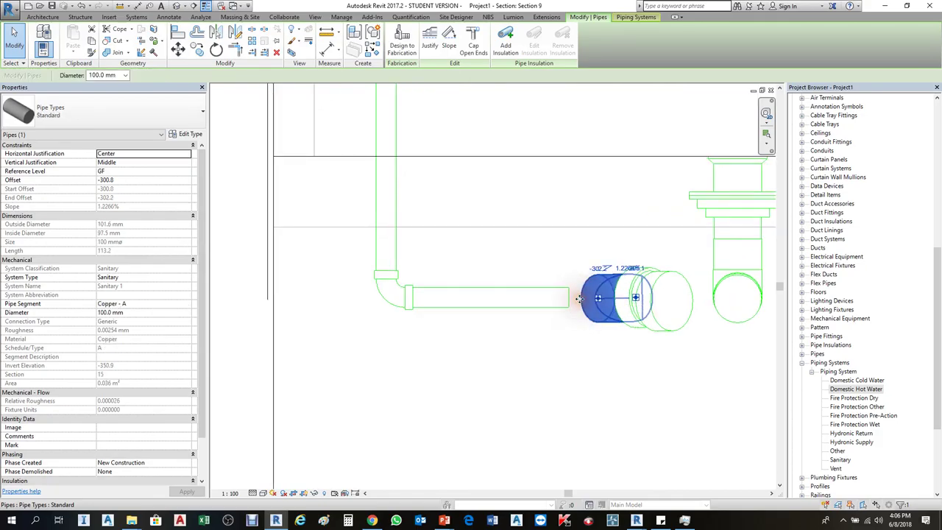
{"action": "left_click_drag", "start_coordinate": [606, 302], "coordinate": [550, 292]}
{"action": "key", "text": "ctrl+z"}
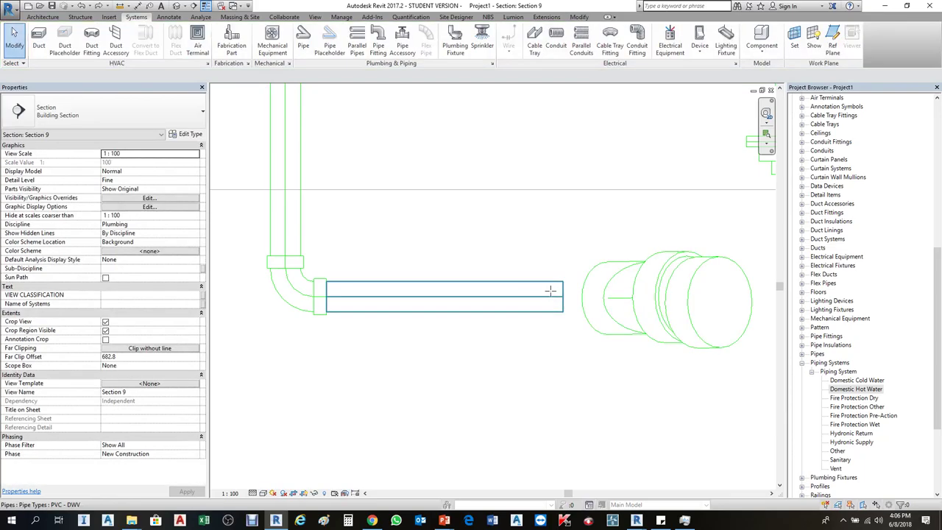
Return to the GF(2) floor plan and try to connect the end basin's waste pipe to the tee's branch pipe.
{"action": "key", "text": "ctrl+Tab"}
{"action": "scroll", "coordinate": [541, 266], "scroll_direction": "up", "scroll_amount": 4}
{"action": "left_click", "coordinate": [553, 257]}
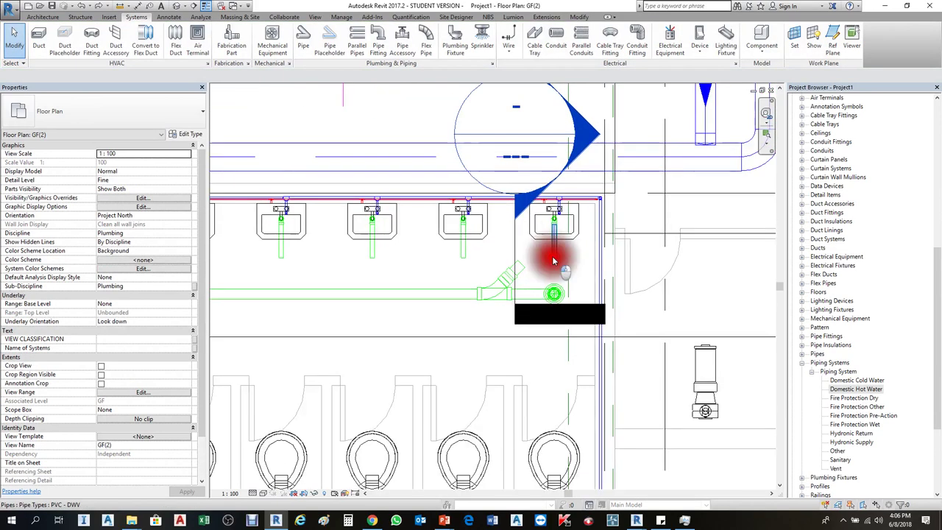
{"action": "scroll", "coordinate": [556, 259], "scroll_direction": "up", "scroll_amount": 1}
{"action": "left_click_drag", "start_coordinate": [556, 260], "coordinate": [505, 267]}
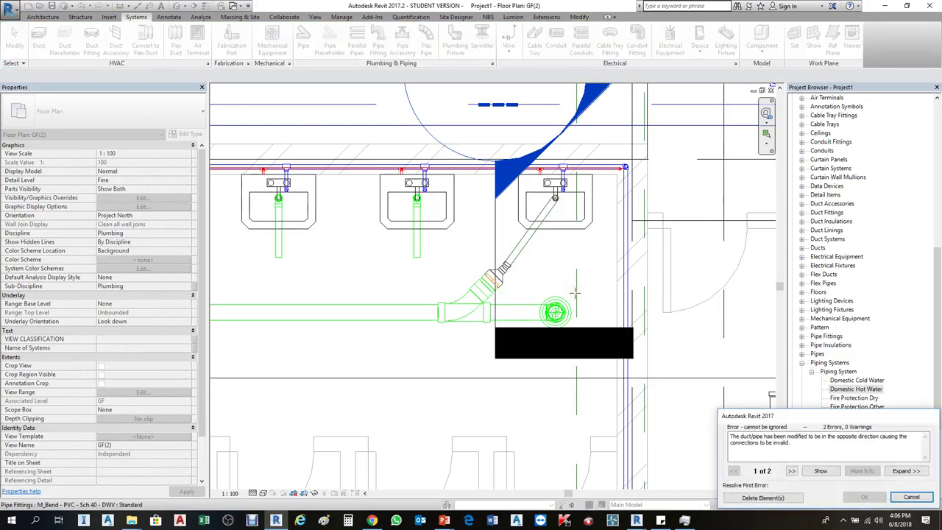
{"action": "key", "text": "Escape"}
Delete the bend fitting and the short pipe piece attached to the sanitary tee's angled branch.
{"action": "scroll", "coordinate": [493, 293], "scroll_direction": "up", "scroll_amount": 3}
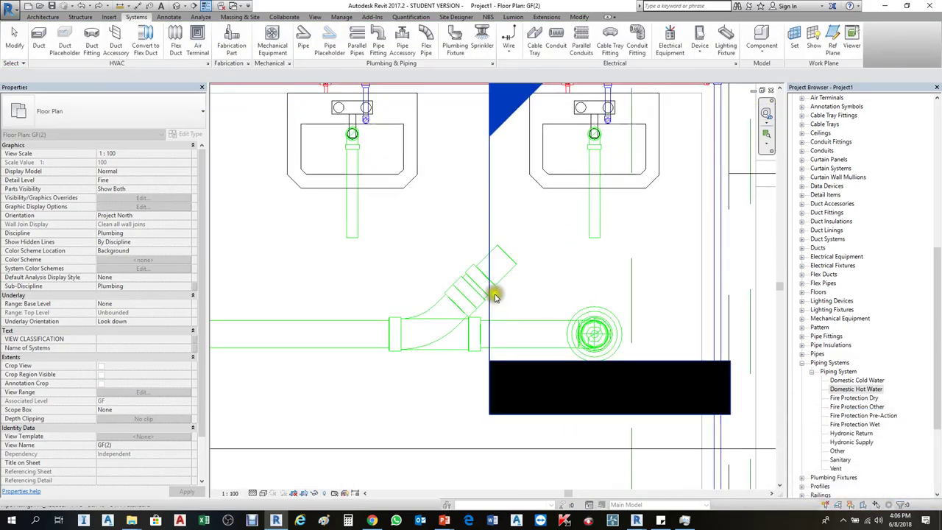
{"action": "left_click", "coordinate": [500, 287]}
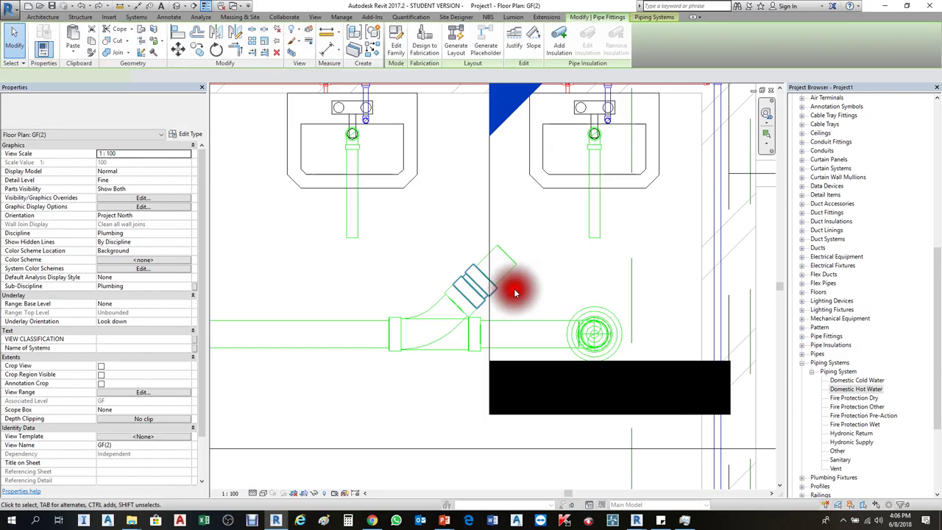
{"action": "key", "text": "Delete"}
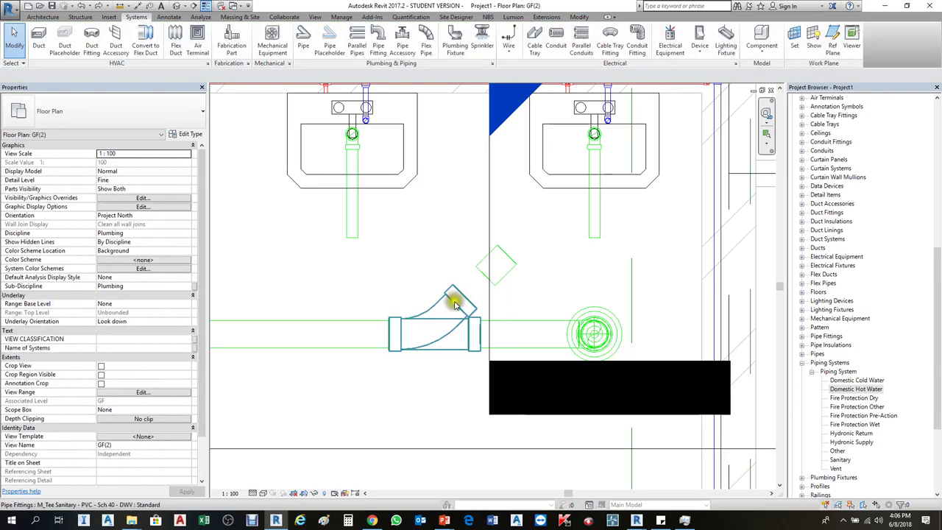
{"action": "left_click", "coordinate": [487, 269]}
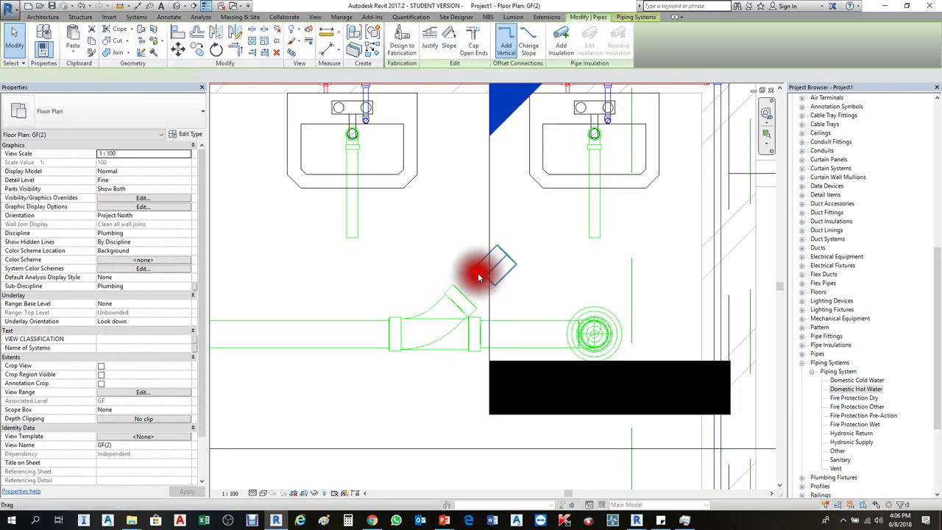
{"action": "key", "text": "Delete"}
Draw a short 100 mm pipe at 45° outward from the open branch of the sanitary tee.
{"action": "left_click", "coordinate": [459, 297]}
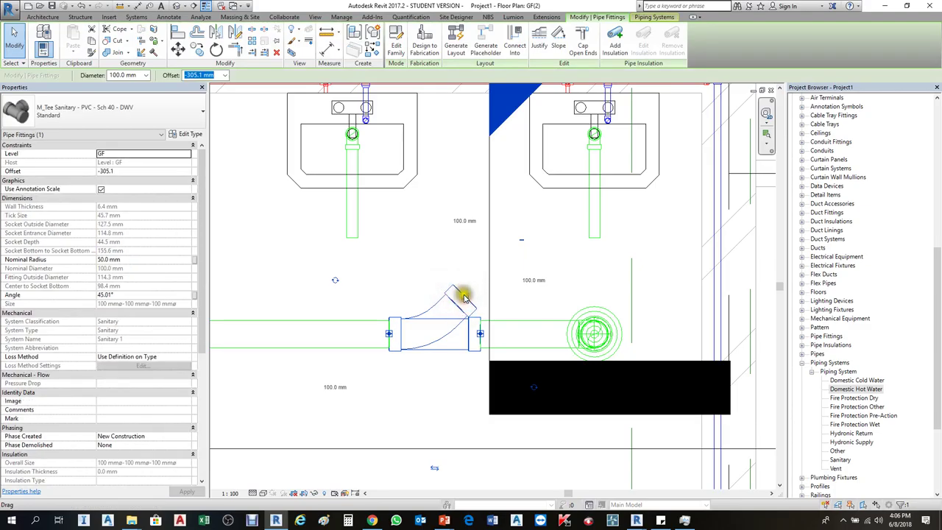
{"action": "right_click", "coordinate": [464, 296]}
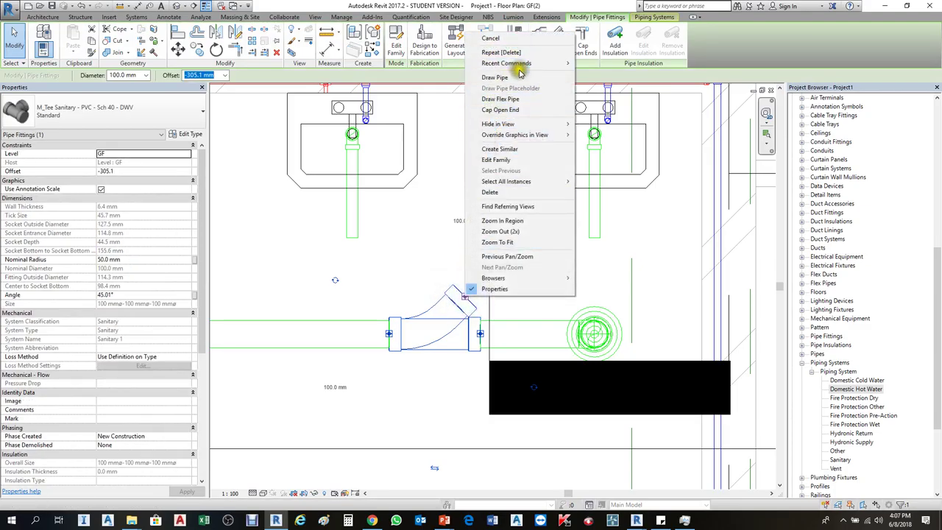
{"action": "left_click", "coordinate": [497, 77]}
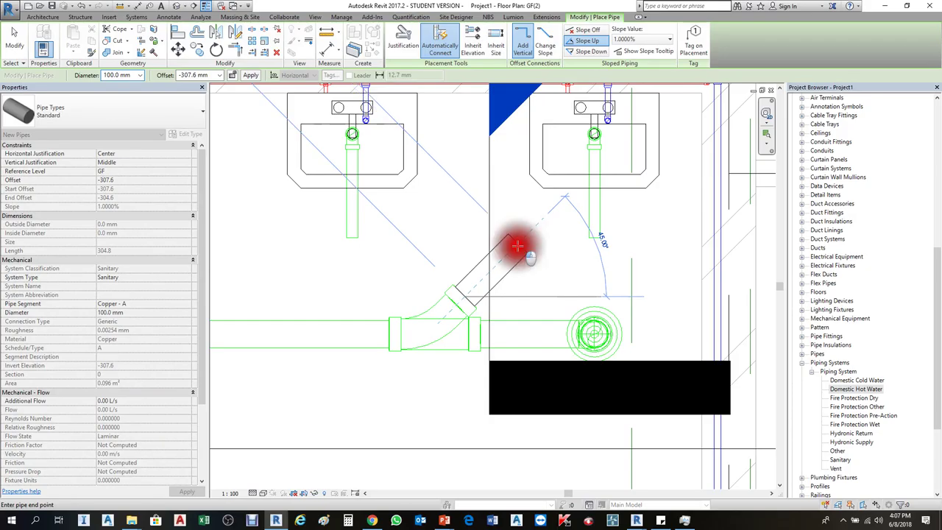
{"action": "left_click", "coordinate": [518, 245]}
{"action": "key", "text": "Escape"}
{"action": "key", "text": "Escape"}
Connect the free end of the end basin's 32 mm waste pipe to the new 100 mm branch pipe.
{"action": "left_click", "coordinate": [596, 239]}
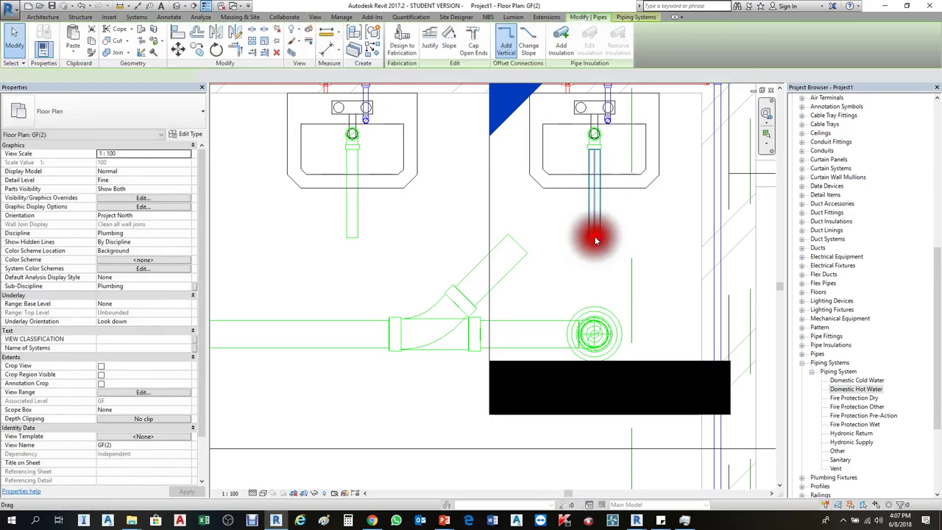
{"action": "left_click_drag", "start_coordinate": [595, 237], "coordinate": [542, 280]}
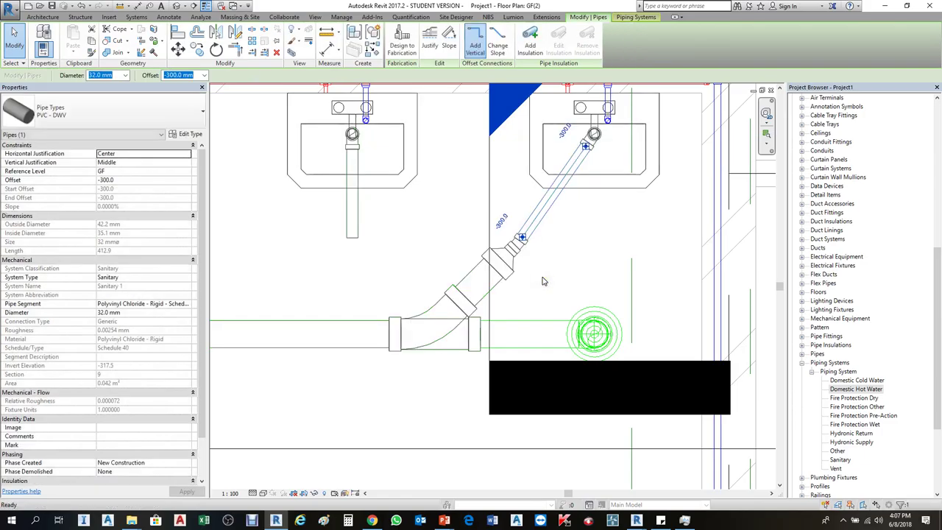
{"action": "left_click", "coordinate": [629, 260]}
{"action": "scroll", "coordinate": [583, 282], "scroll_direction": "down", "scroll_amount": 2}
{"action": "scroll", "coordinate": [546, 289], "scroll_direction": "up", "scroll_amount": 2}
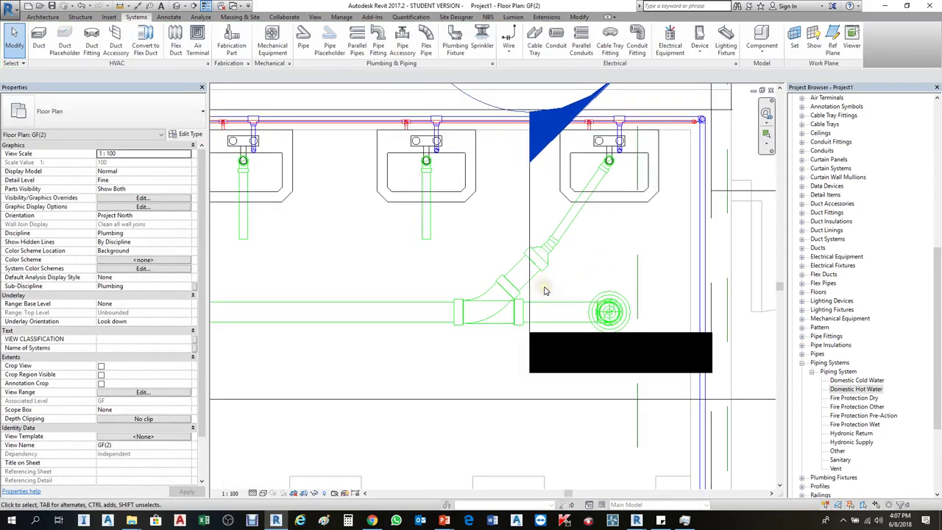
{"action": "scroll", "coordinate": [663, 280], "scroll_direction": "down", "scroll_amount": 1}
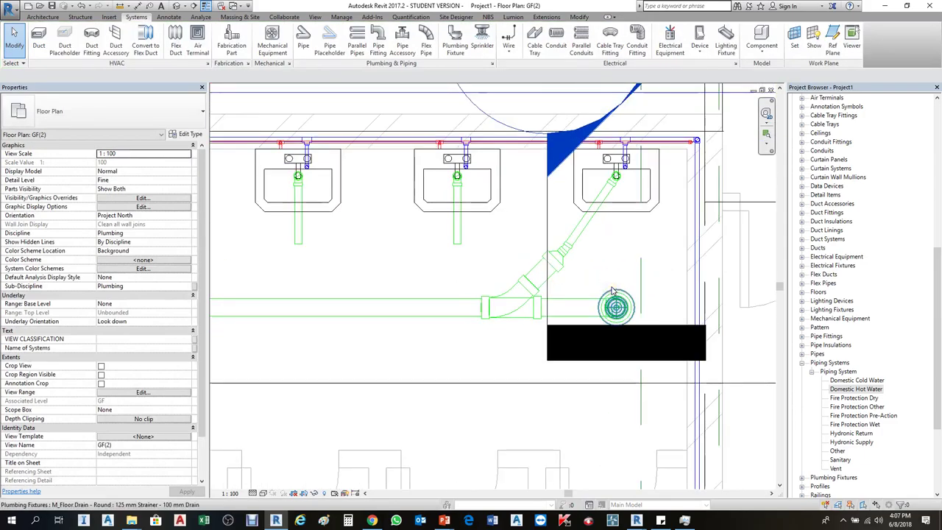
{"action": "left_click", "coordinate": [549, 235]}
{"action": "right_click", "coordinate": [548, 236]}
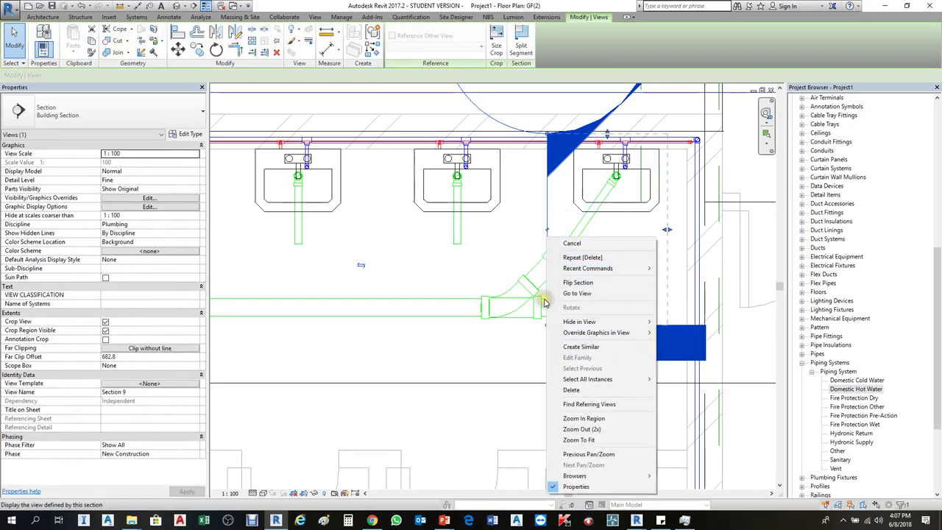
{"action": "left_click", "coordinate": [518, 282]}
{"action": "scroll", "coordinate": [522, 280], "scroll_direction": "down", "scroll_amount": 4}
{"action": "left_click", "coordinate": [417, 274]}
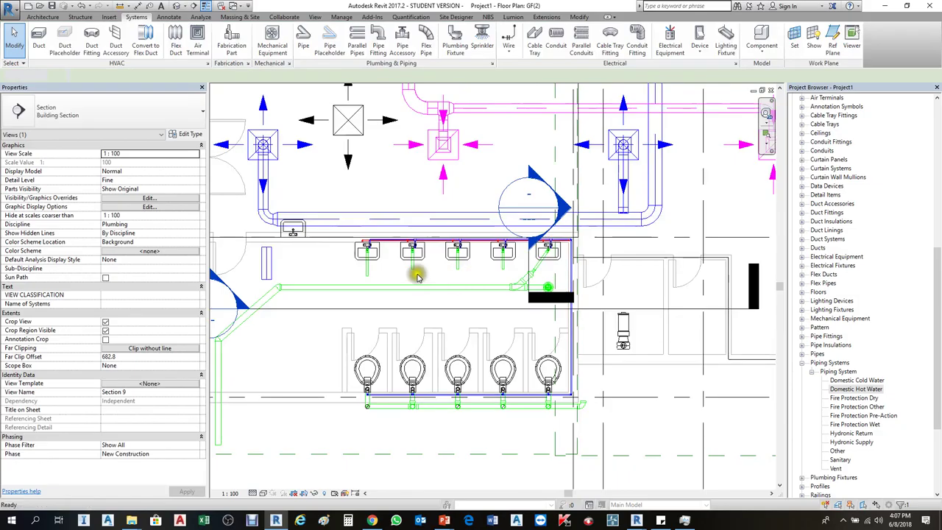
Open the 3D view and examine the drainage run between the washbasins, sanitary tee and floor drain.
{"action": "double_click", "coordinate": [346, 214]}
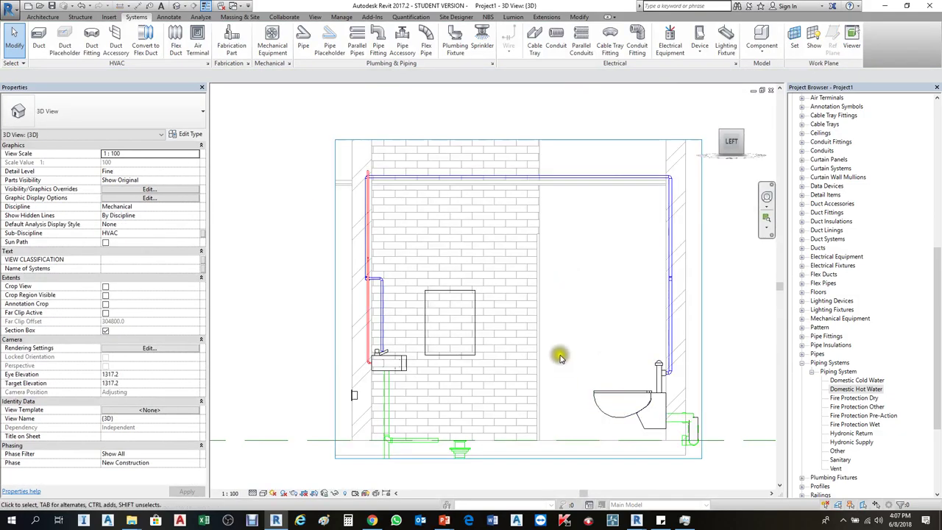
{"action": "middle_click_drag", "start_coordinate": [563, 347], "coordinate": [459, 371], "text": "shift"}
{"action": "scroll", "coordinate": [459, 370], "scroll_direction": "down", "scroll_amount": 5}
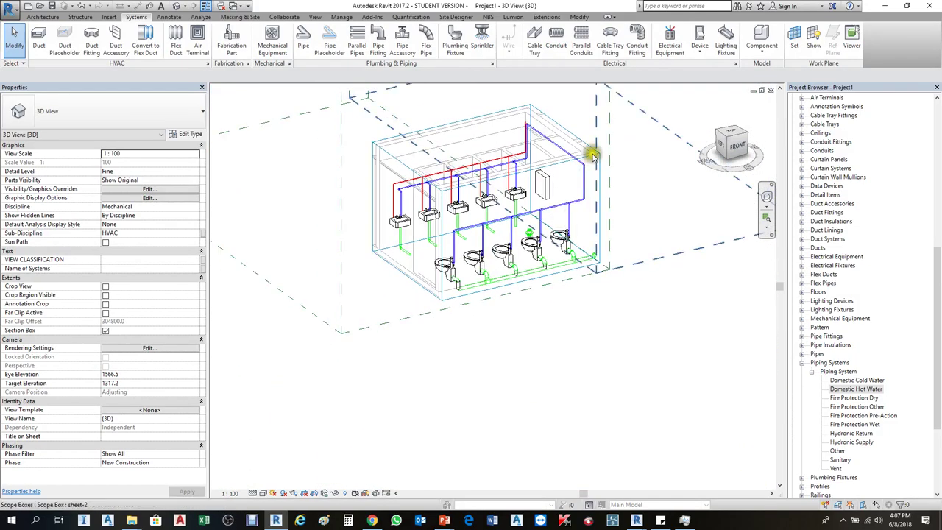
{"action": "left_click", "coordinate": [596, 155]}
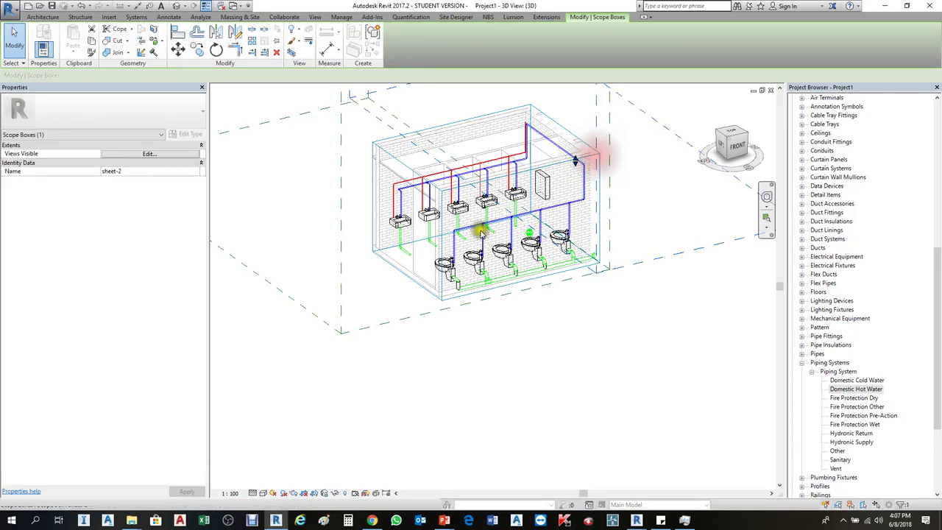
{"action": "left_click", "coordinate": [413, 278]}
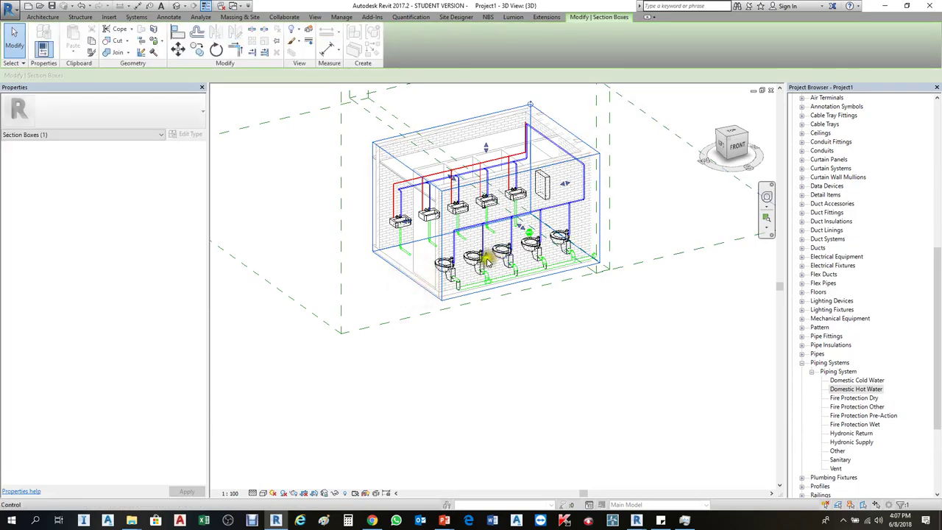
{"action": "middle_click_drag", "start_coordinate": [484, 305], "coordinate": [541, 297], "text": "shift"}
{"action": "scroll", "coordinate": [538, 291], "scroll_direction": "up", "scroll_amount": 6}
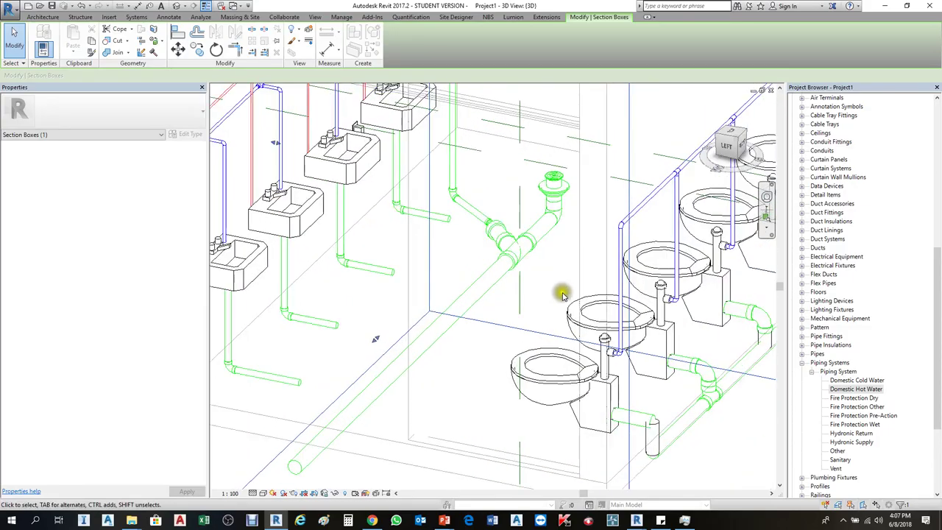
{"action": "scroll", "coordinate": [506, 251], "scroll_direction": "up", "scroll_amount": 2}
{"action": "key", "text": "Escape"}
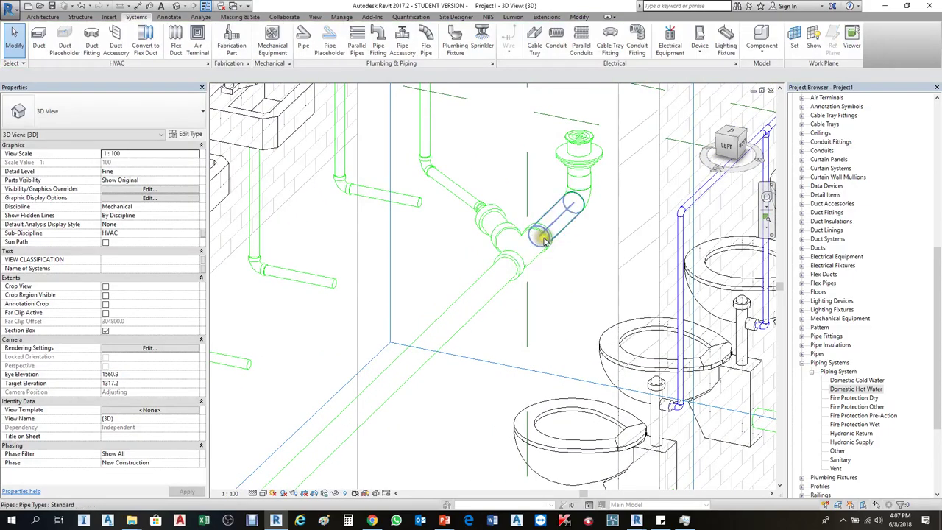
Inspect the end basin's waste connection from the other side in 3D and in the Section 9 view.
{"action": "left_click", "coordinate": [542, 237]}
{"action": "scroll", "coordinate": [513, 252], "scroll_direction": "down", "scroll_amount": 4}
{"action": "key", "text": "Escape"}
{"action": "left_click", "coordinate": [482, 230]}
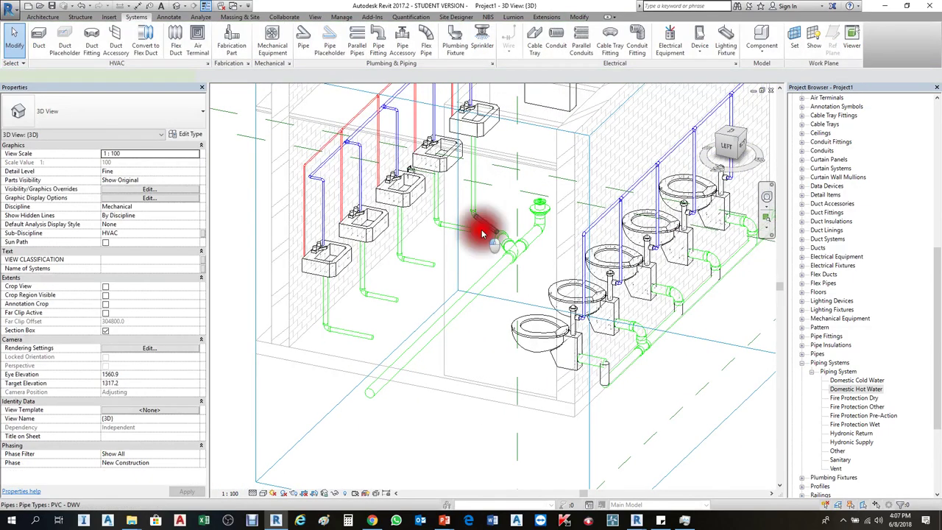
{"action": "middle_click_drag", "start_coordinate": [542, 291], "coordinate": [471, 221], "text": "shift"}
{"action": "scroll", "coordinate": [440, 223], "scroll_direction": "up", "scroll_amount": 2}
{"action": "left_click", "coordinate": [575, 314]}
{"action": "middle_click_drag", "start_coordinate": [538, 251], "coordinate": [565, 268], "text": "shift"}
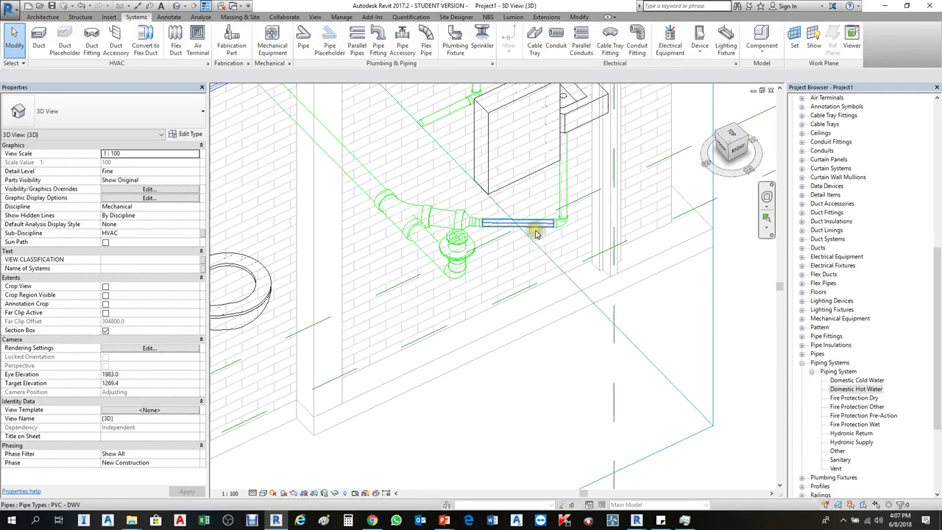
{"action": "key", "text": "ctrl+Tab"}
{"action": "key", "text": "ctrl+Tab"}
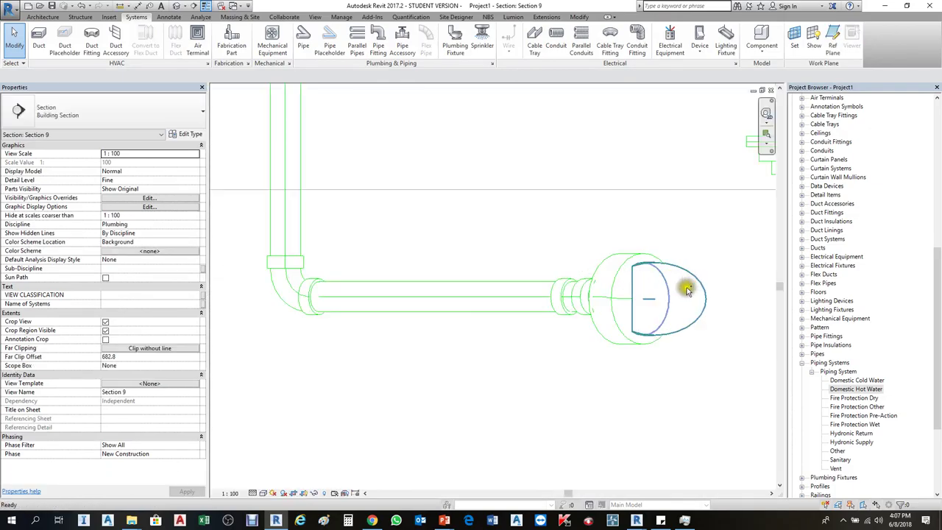
Return from the section view to the GF(2) floor plan at the end washbasin's sanitary tee.
{"action": "key", "text": "ctrl+Tab"}
{"action": "scroll", "coordinate": [684, 288], "scroll_direction": "up", "scroll_amount": 5}
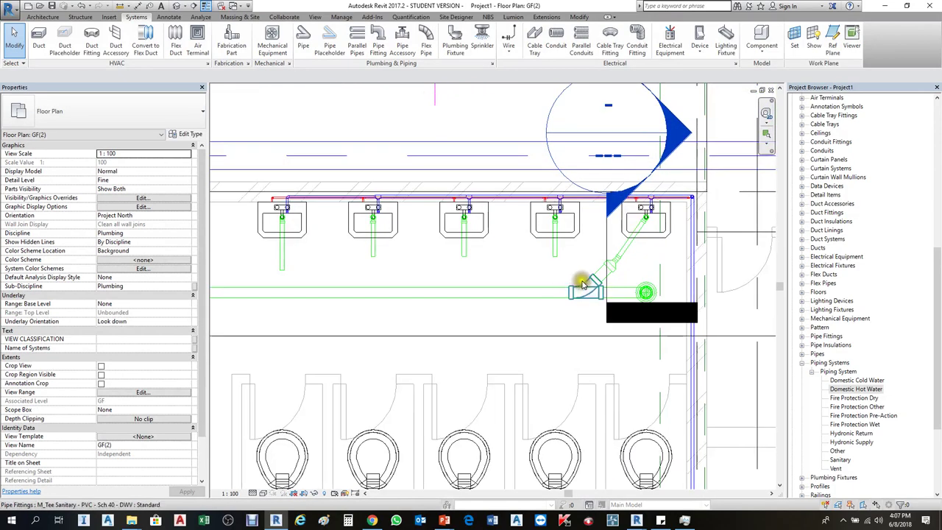
{"action": "scroll", "coordinate": [600, 287], "scroll_direction": "up", "scroll_amount": 2}
Copy the angled sanitary tee along the main drain once for each of the other four washbasins, using the basin edges as reference points.
{"action": "left_click", "coordinate": [599, 283]}
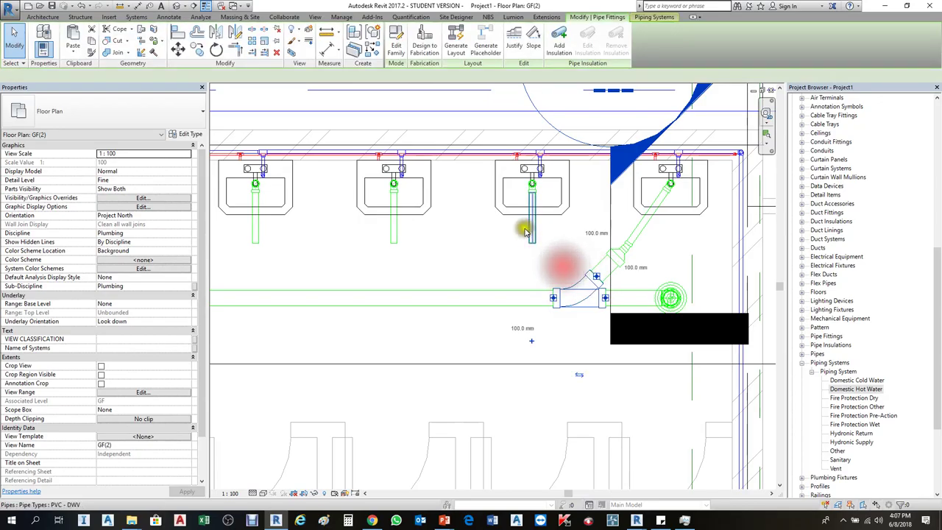
{"action": "left_click", "coordinate": [588, 293]}
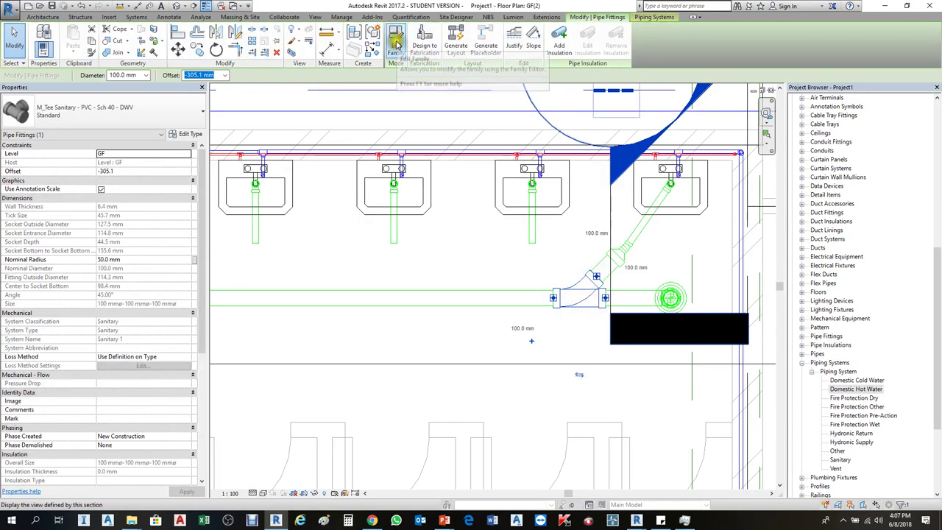
{"action": "left_click", "coordinate": [195, 49]}
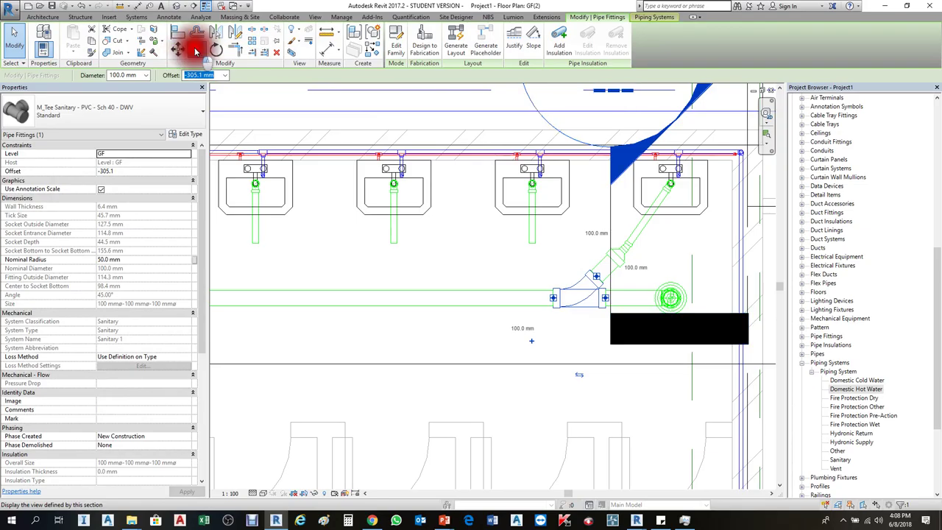
{"action": "scroll", "coordinate": [692, 289], "scroll_direction": "up", "scroll_amount": 1}
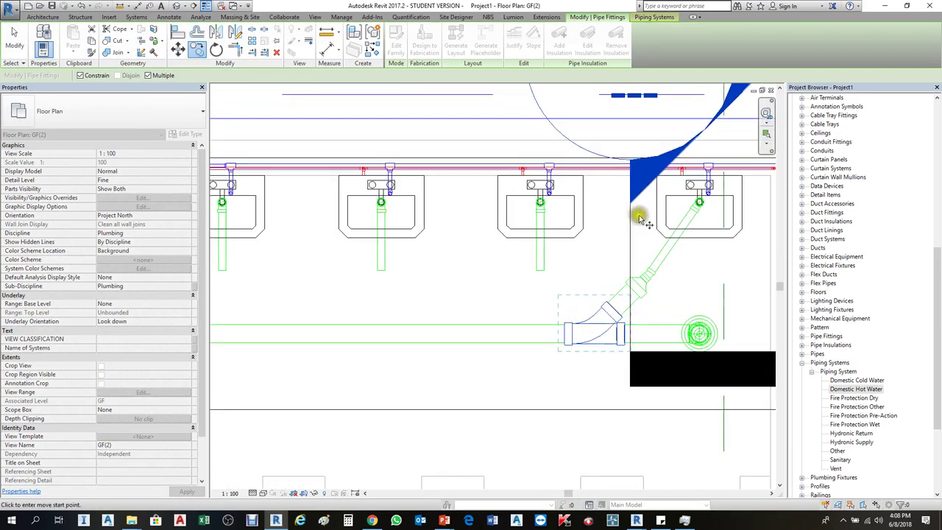
{"action": "left_click", "coordinate": [657, 206]}
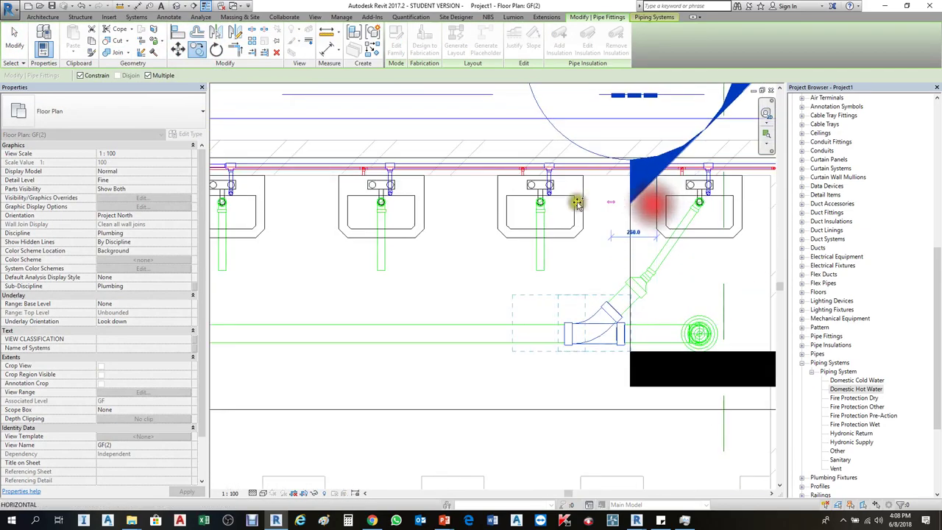
{"action": "left_click", "coordinate": [500, 205]}
{"action": "middle_click_drag", "start_coordinate": [311, 219], "coordinate": [628, 231]}
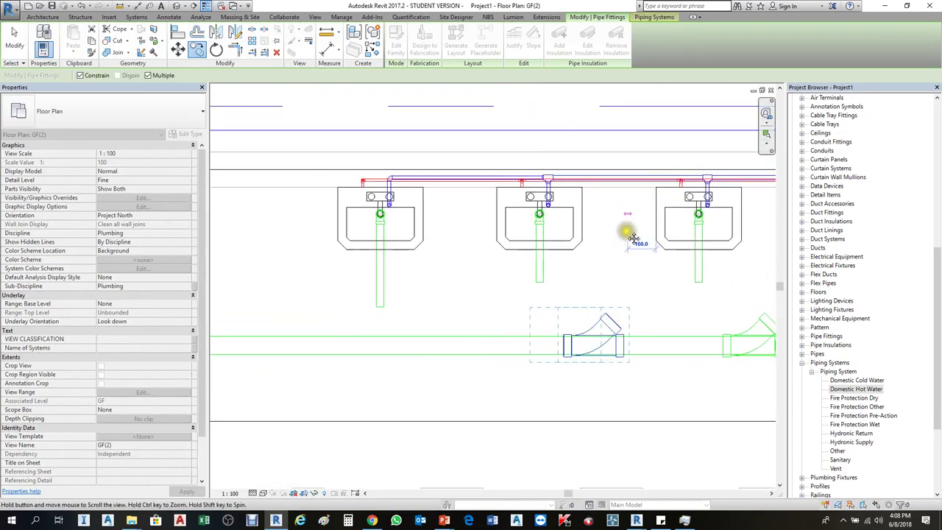
{"action": "left_click", "coordinate": [497, 218]}
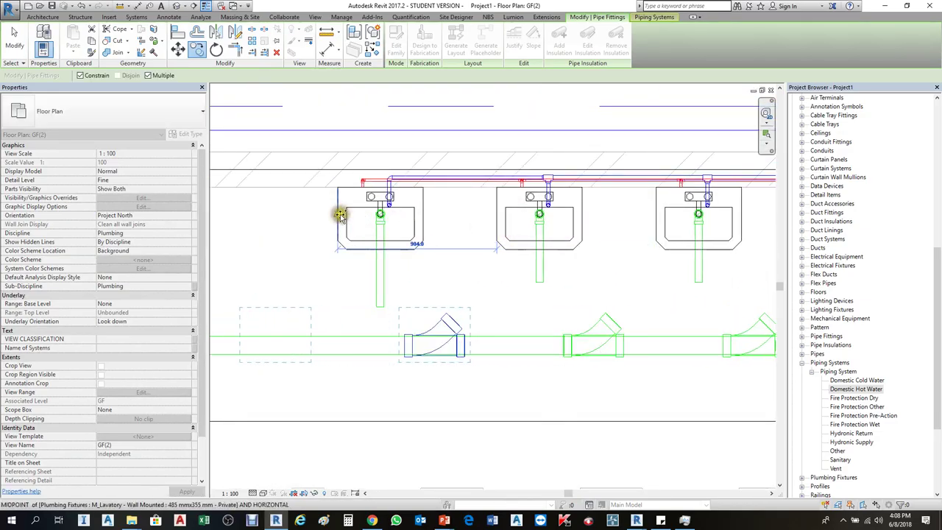
{"action": "left_click", "coordinate": [337, 217]}
{"action": "scroll", "coordinate": [558, 235], "scroll_direction": "down", "scroll_amount": 2}
{"action": "scroll", "coordinate": [533, 242], "scroll_direction": "down", "scroll_amount": 3}
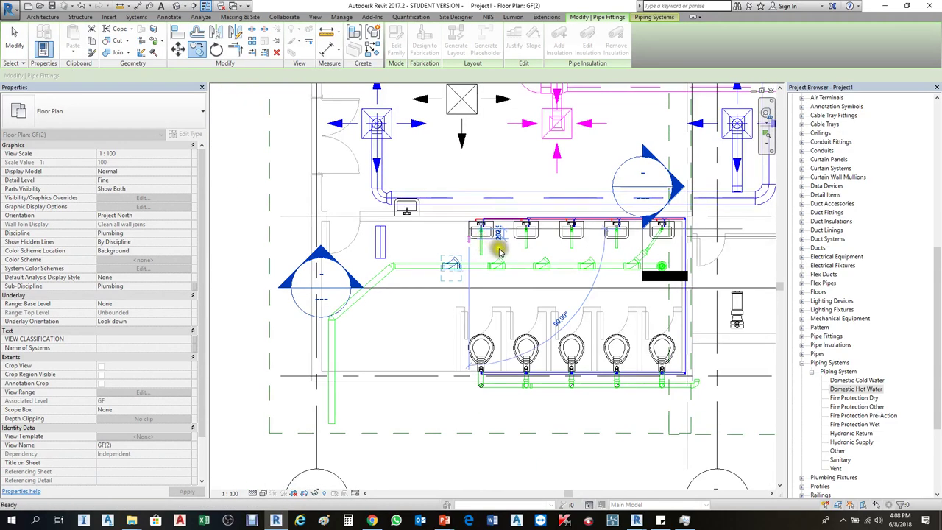
{"action": "key", "text": "Escape"}
{"action": "key", "text": "Escape"}
Undo the four sanitary tee copies on the main drain.
{"action": "scroll", "coordinate": [557, 258], "scroll_direction": "up", "scroll_amount": 1}
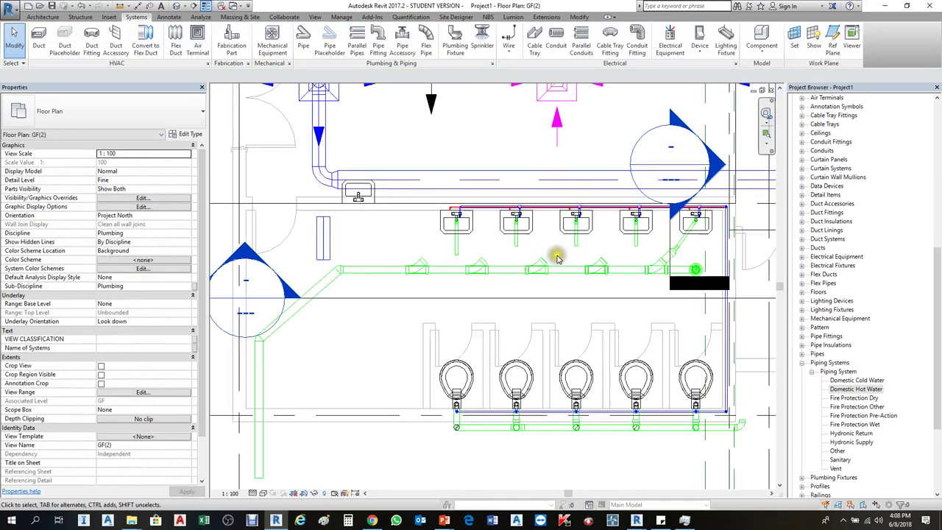
{"action": "scroll", "coordinate": [670, 255], "scroll_direction": "up", "scroll_amount": 1}
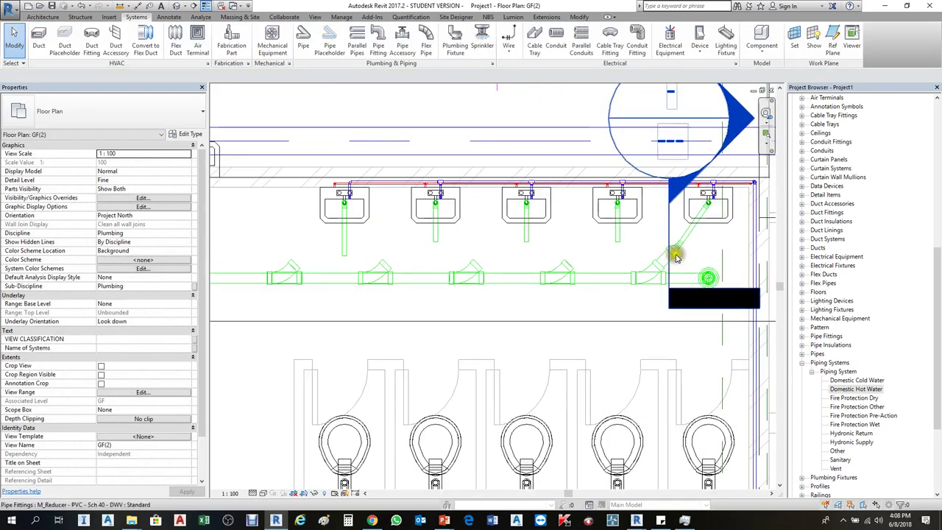
{"action": "scroll", "coordinate": [572, 278], "scroll_direction": "down", "scroll_amount": 1}
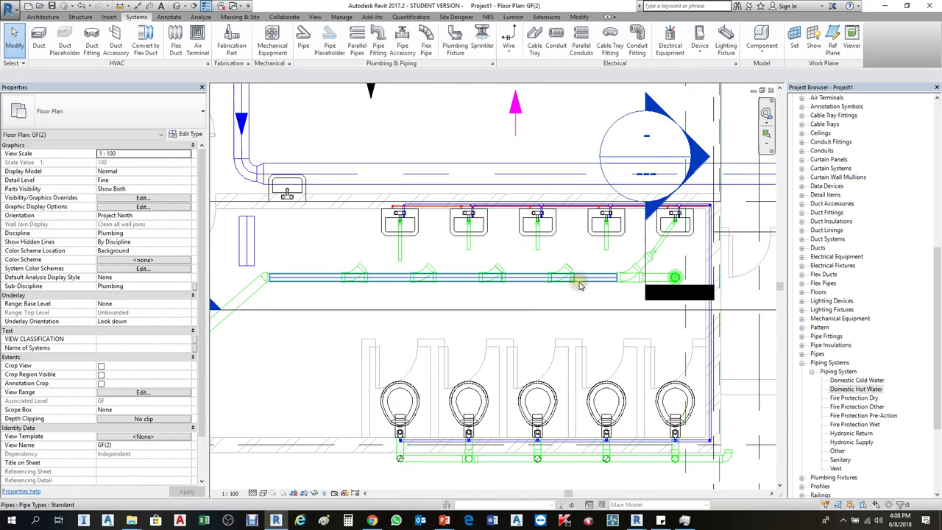
{"action": "scroll", "coordinate": [601, 288], "scroll_direction": "up", "scroll_amount": 2}
{"action": "key", "text": "ctrl+z"}
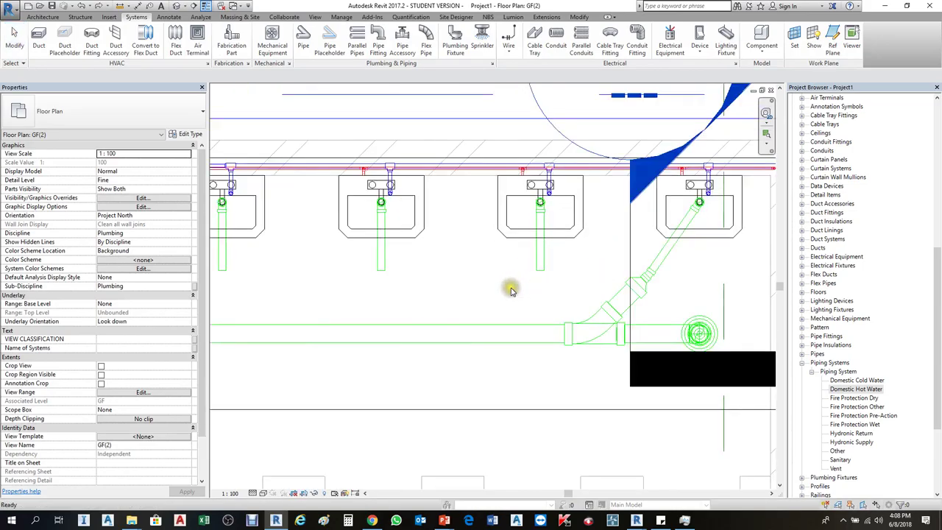
Delete the 32 mm waste pipes and their fittings from the four washbasins not connected to the main drain.
{"action": "scroll", "coordinate": [555, 287], "scroll_direction": "down", "scroll_amount": 2}
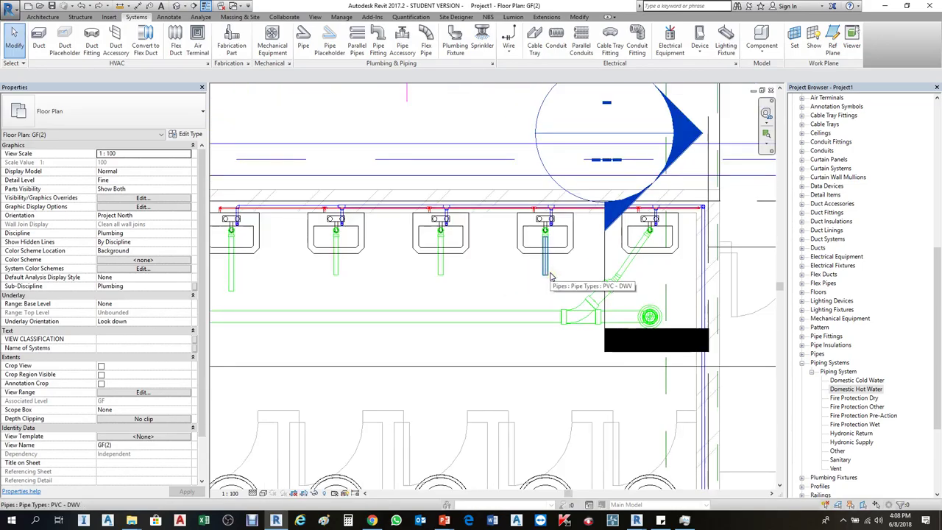
{"action": "left_click", "coordinate": [552, 276]}
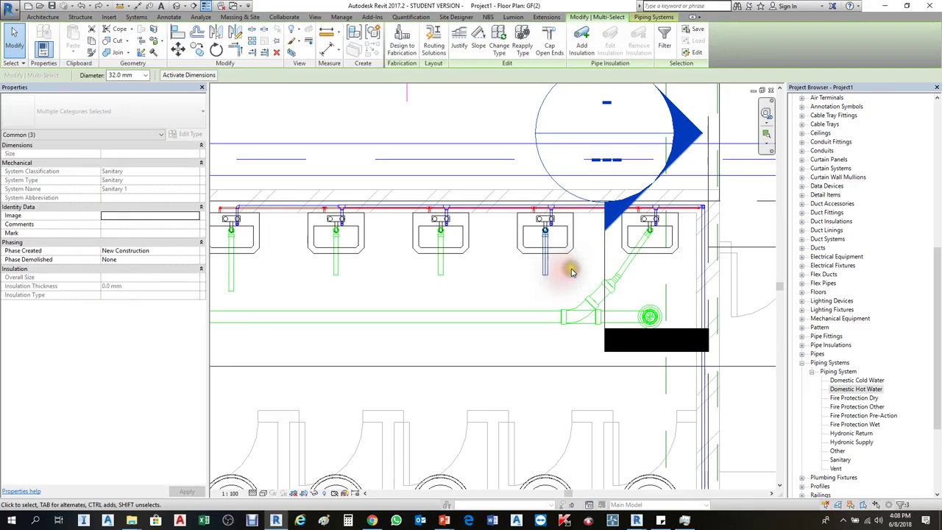
{"action": "left_click", "coordinate": [512, 273]}
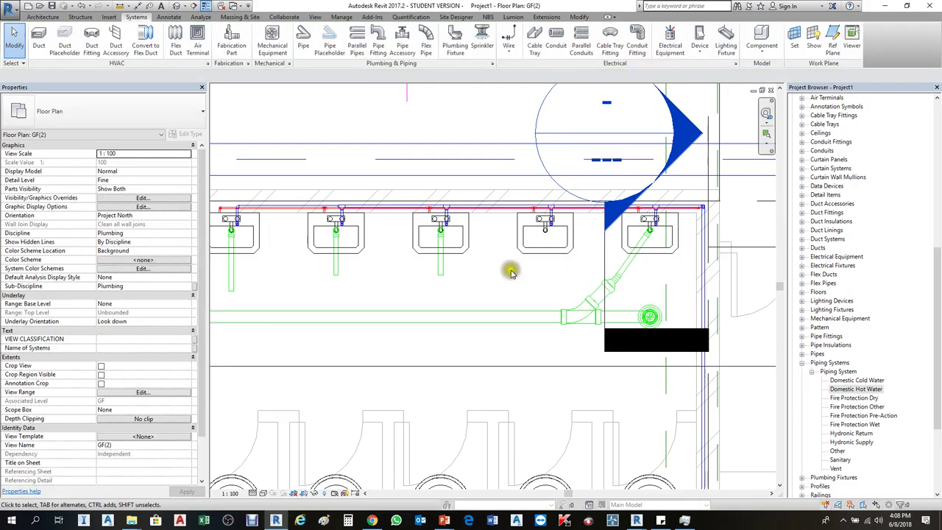
{"action": "left_click", "coordinate": [439, 276]}
{"action": "key", "text": "Escape"}
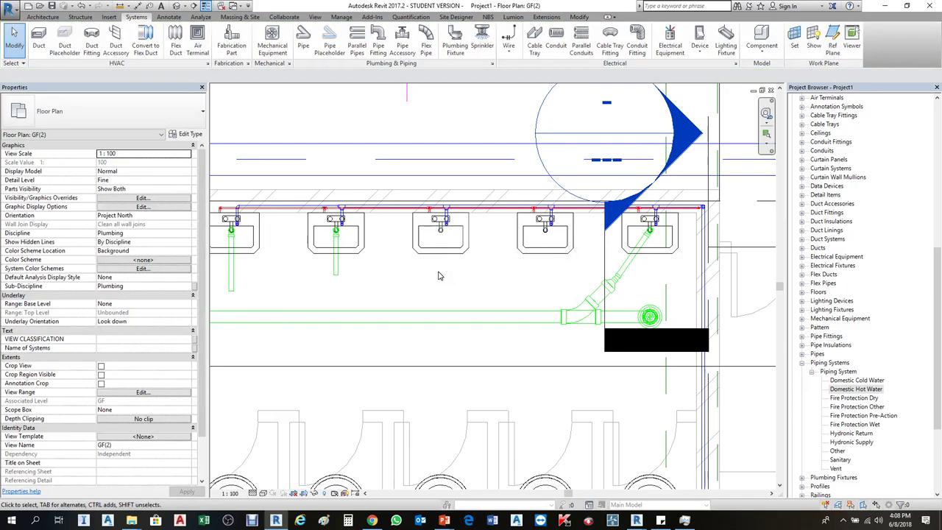
{"action": "left_click", "coordinate": [334, 269]}
{"action": "key", "text": "Escape"}
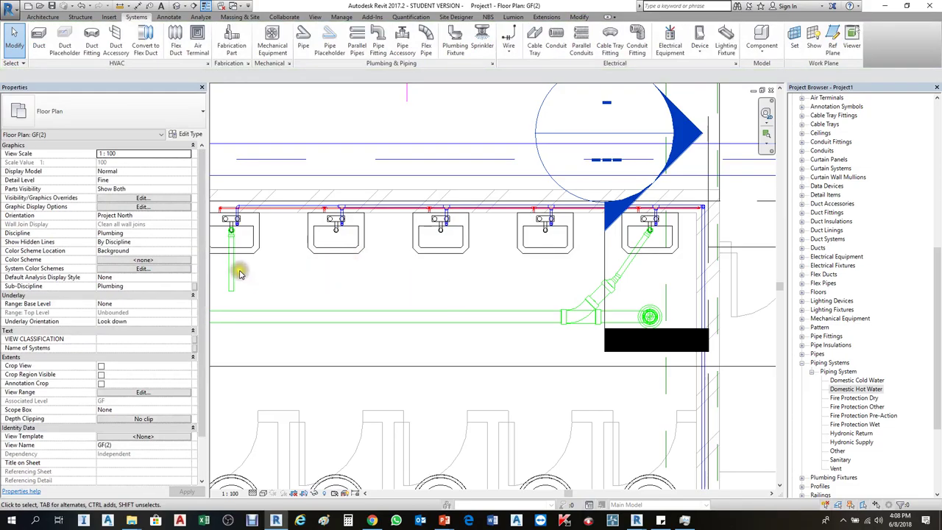
{"action": "left_click", "coordinate": [237, 274]}
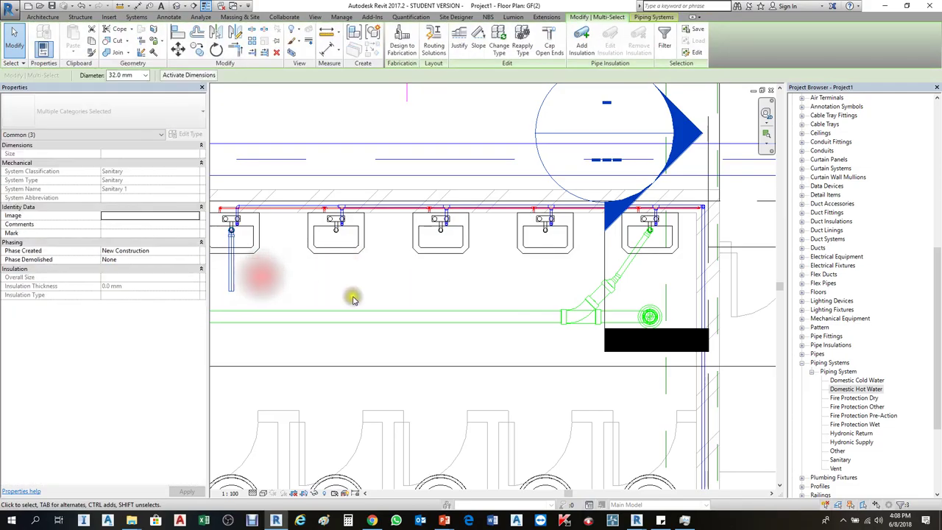
{"action": "key", "text": "Escape"}
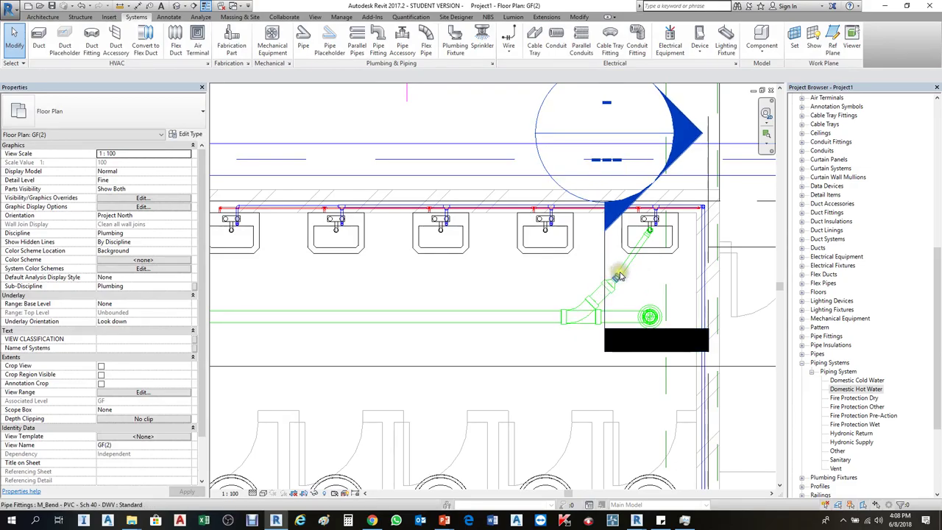
Copy the end basin's complete waste branch, including its sanitary tee, to each of the other four washbasins using the basin edges as reference points.
{"action": "key", "text": "Tab"}
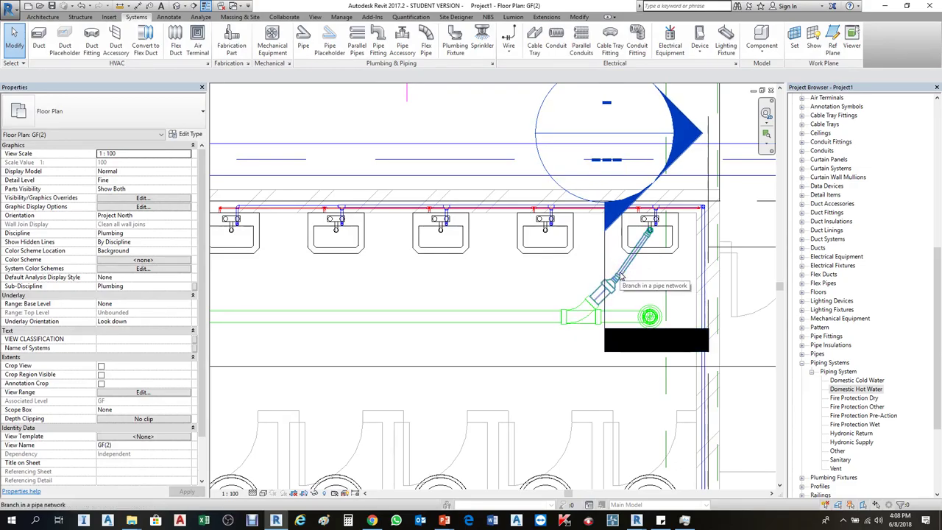
{"action": "left_click", "coordinate": [621, 276]}
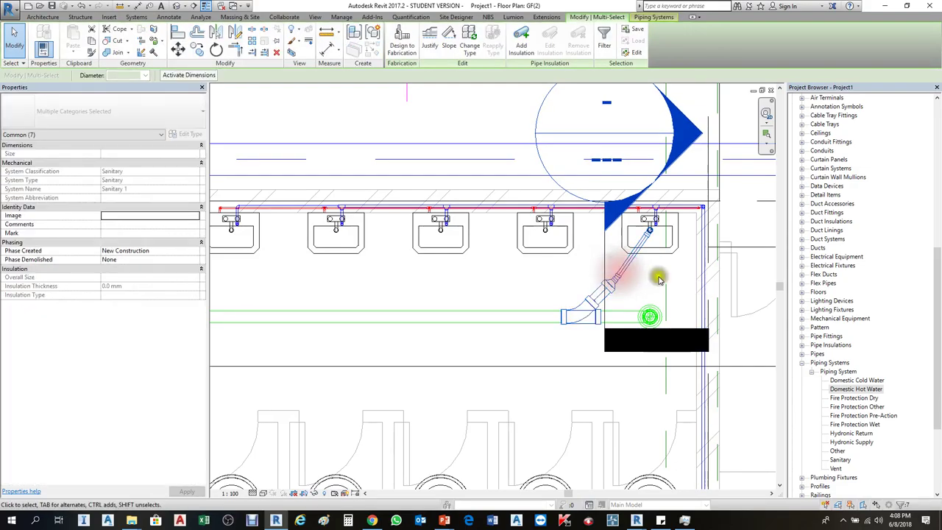
{"action": "middle_click_drag", "start_coordinate": [528, 246], "coordinate": [631, 253]}
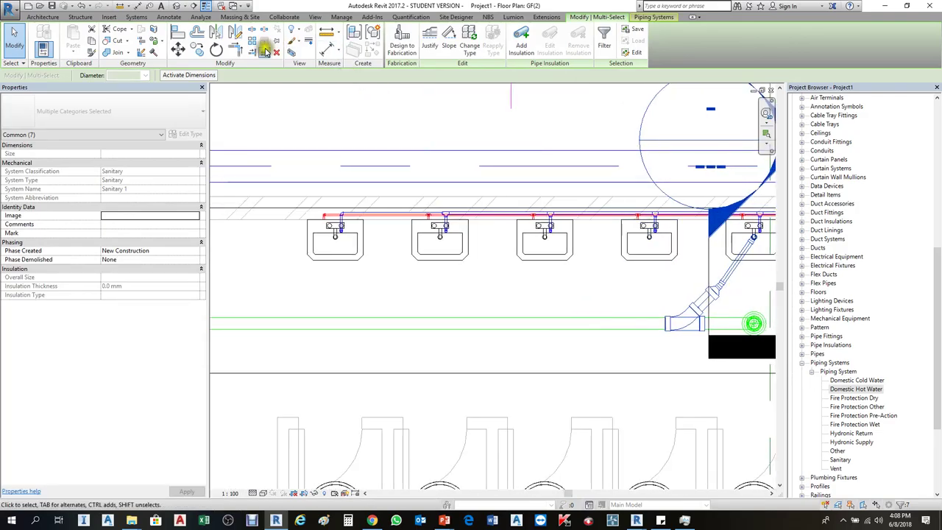
{"action": "left_click", "coordinate": [197, 49]}
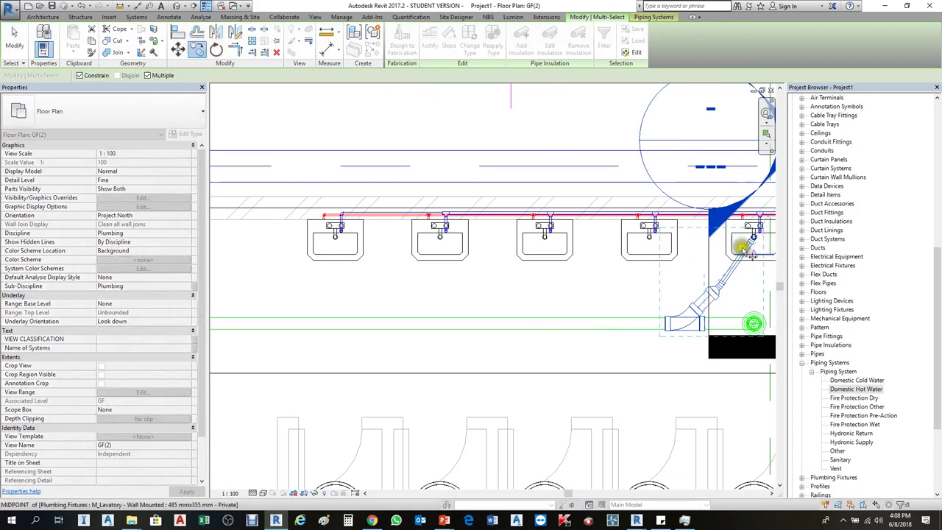
{"action": "left_click", "coordinate": [726, 239]}
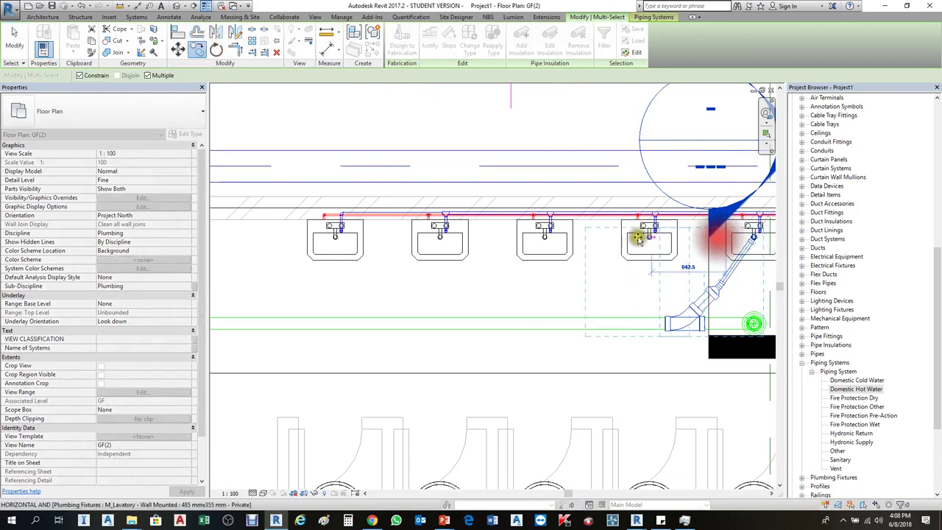
{"action": "left_click", "coordinate": [621, 233]}
{"action": "left_click", "coordinate": [513, 234]}
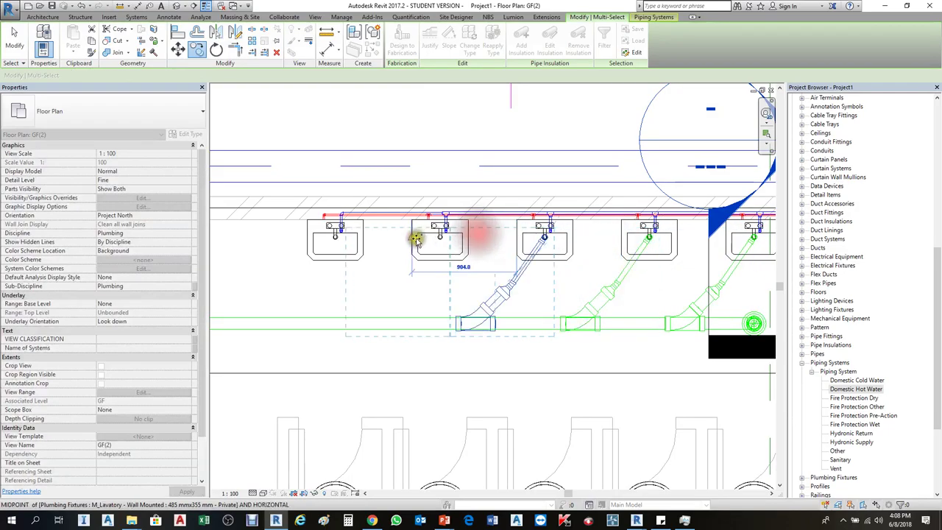
{"action": "left_click", "coordinate": [410, 237]}
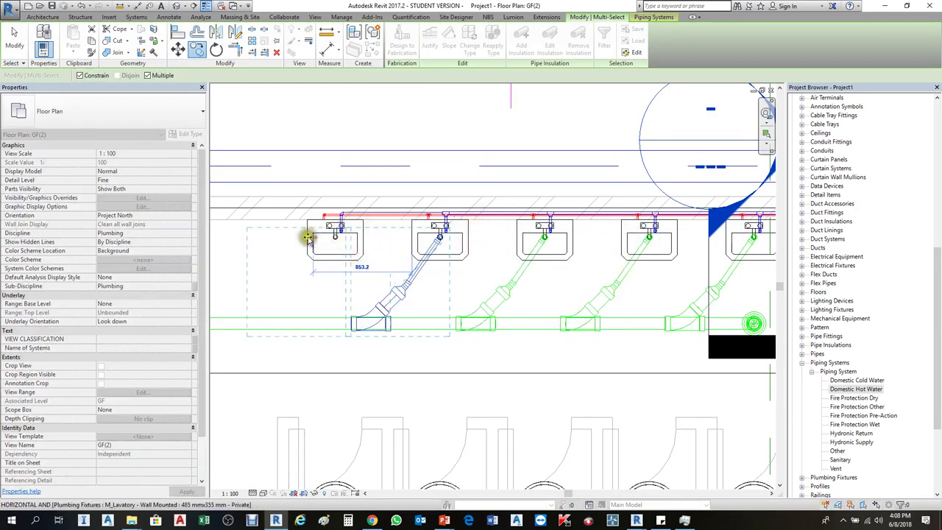
{"action": "left_click", "coordinate": [308, 239]}
{"action": "scroll", "coordinate": [581, 335], "scroll_direction": "down", "scroll_amount": 2}
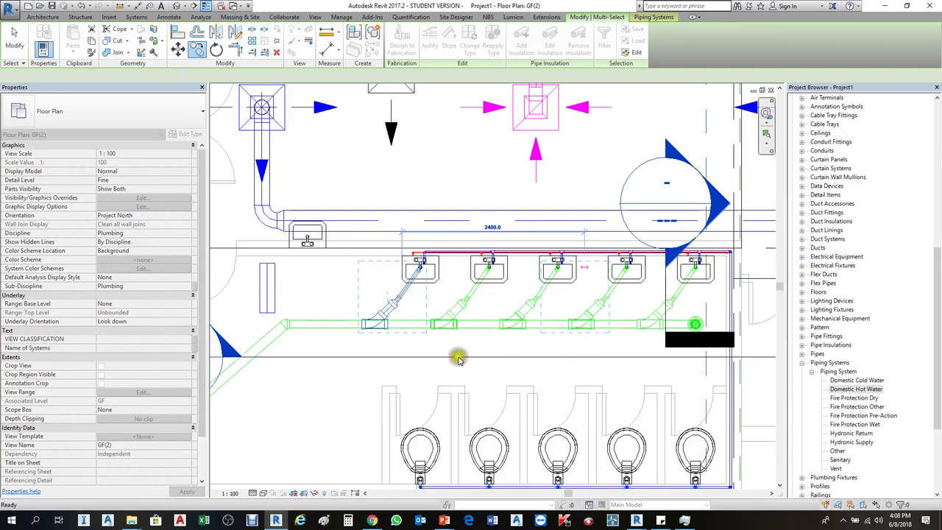
{"action": "key", "text": "Escape"}
Check the 100 mm main drain pipe beneath the copied tees in plan and open the Section 8 view.
{"action": "scroll", "coordinate": [412, 335], "scroll_direction": "up", "scroll_amount": 2}
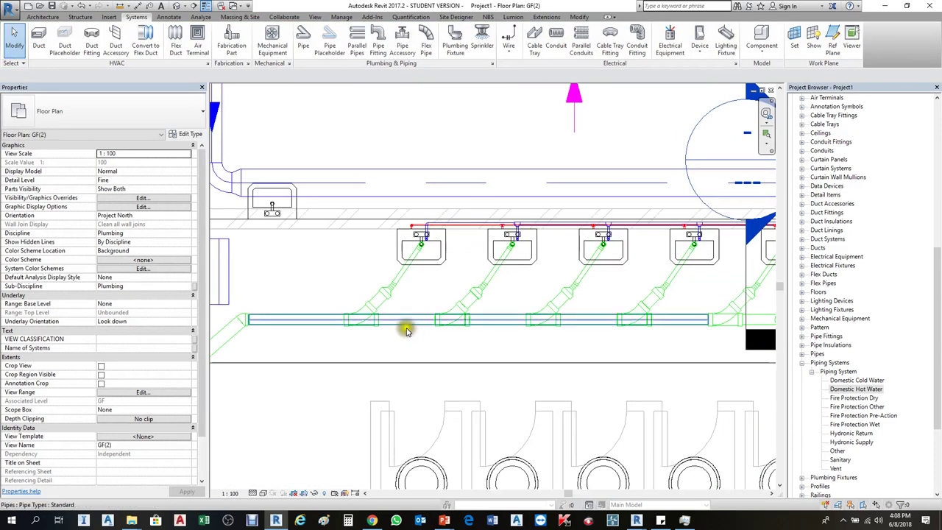
{"action": "left_click", "coordinate": [407, 326]}
{"action": "scroll", "coordinate": [399, 288], "scroll_direction": "down", "scroll_amount": 2}
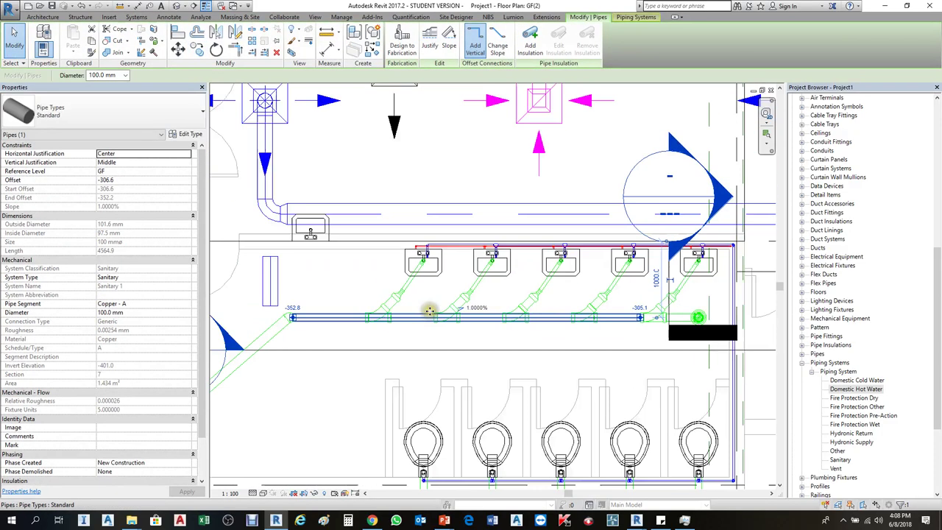
{"action": "left_click", "coordinate": [529, 350]}
{"action": "left_click", "coordinate": [470, 352]}
{"action": "right_click", "coordinate": [471, 352]}
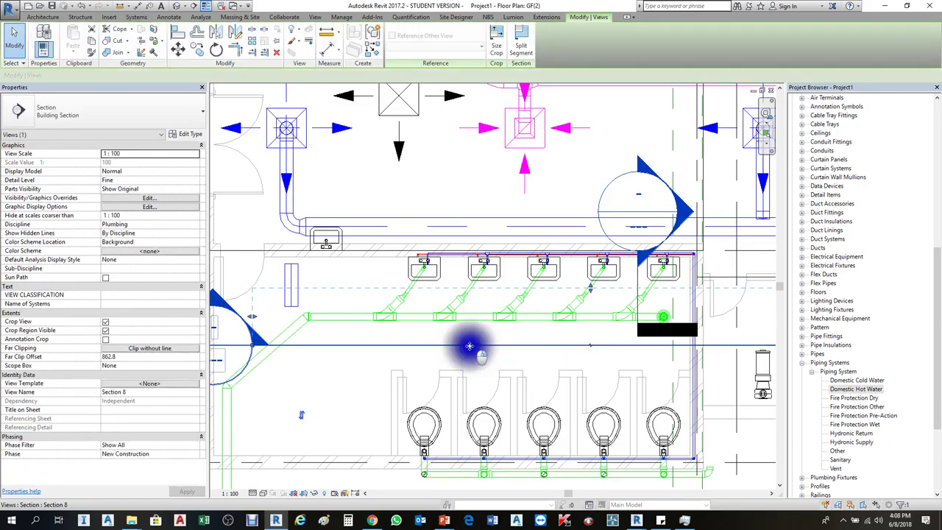
{"action": "left_click", "coordinate": [503, 145]}
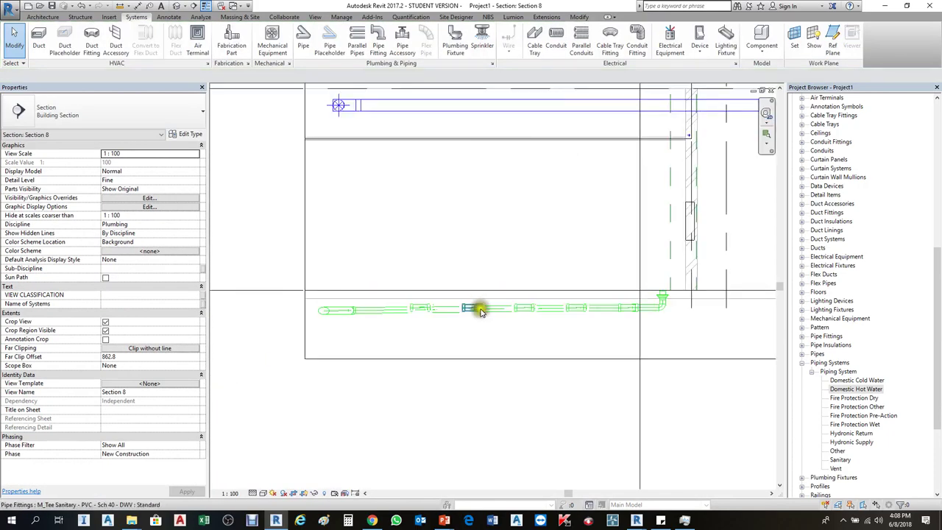
Examine how the copied sanitary tees line up vertically with the sloped 100 mm main drain in Section 8.
{"action": "scroll", "coordinate": [457, 324], "scroll_direction": "up", "scroll_amount": 3}
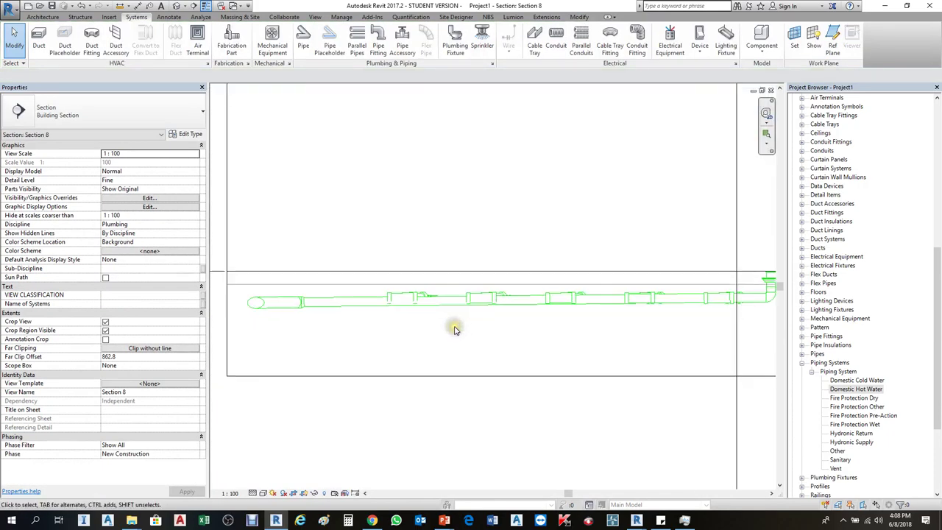
{"action": "left_click", "coordinate": [340, 305]}
{"action": "scroll", "coordinate": [349, 311], "scroll_direction": "down", "scroll_amount": 1}
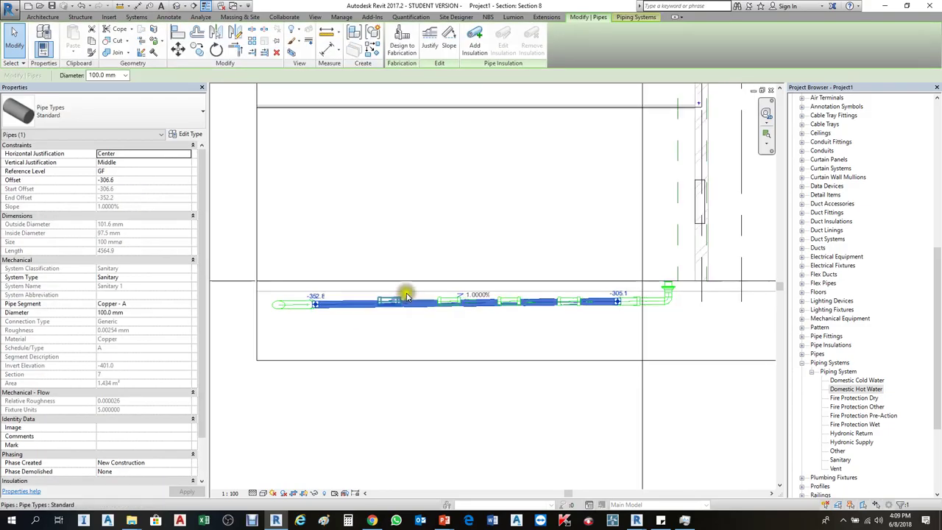
{"action": "scroll", "coordinate": [406, 302], "scroll_direction": "up", "scroll_amount": 1}
{"action": "scroll", "coordinate": [383, 320], "scroll_direction": "down", "scroll_amount": 1}
{"action": "scroll", "coordinate": [395, 317], "scroll_direction": "up", "scroll_amount": 4}
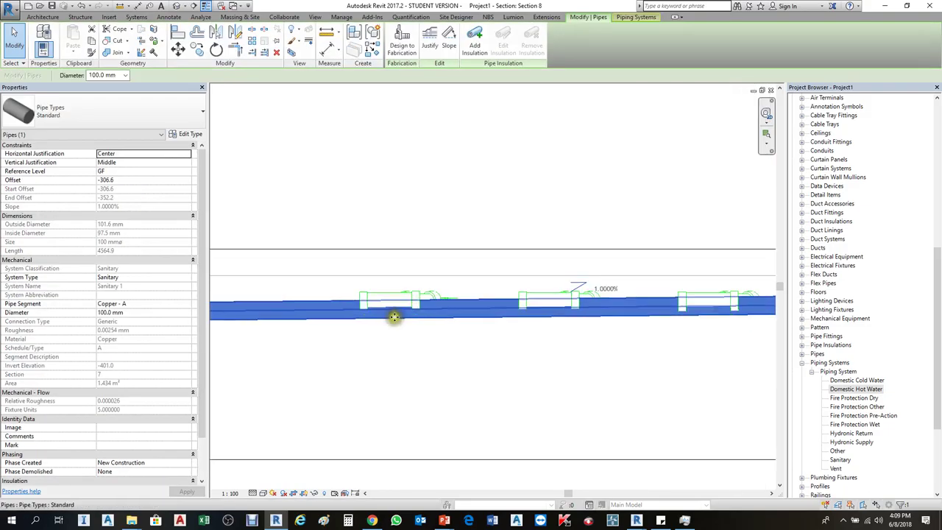
Return from Section 8 to the GF(2) plan and delete the four copied sanitary tees lying on the 100 mm main drain.
{"action": "scroll", "coordinate": [394, 317], "scroll_direction": "up", "scroll_amount": 1}
{"action": "scroll", "coordinate": [400, 321], "scroll_direction": "down", "scroll_amount": 5}
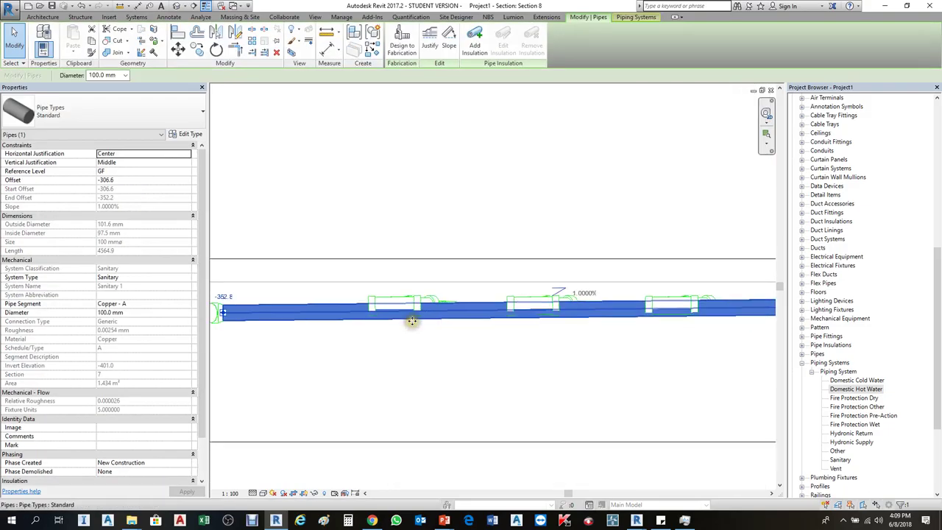
{"action": "left_click", "coordinate": [502, 335]}
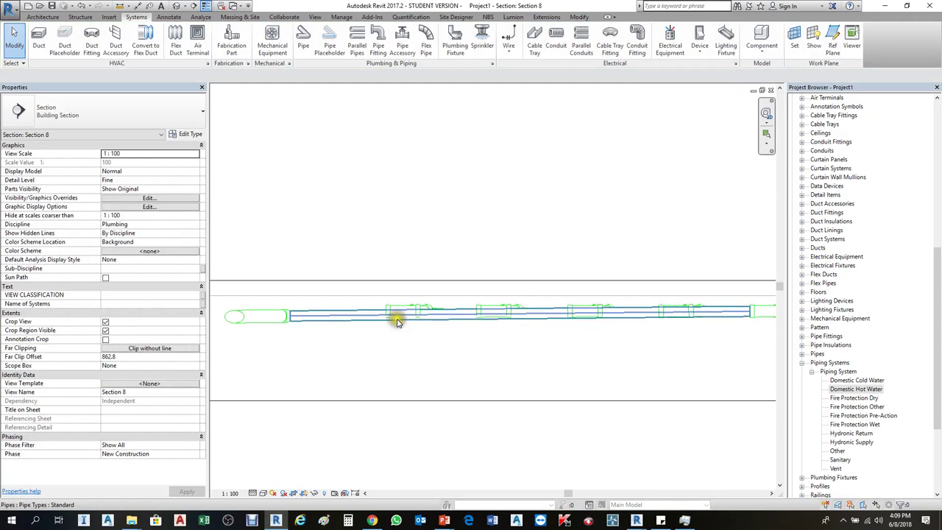
{"action": "scroll", "coordinate": [406, 297], "scroll_direction": "up", "scroll_amount": 2}
{"action": "key", "text": "ctrl+Tab"}
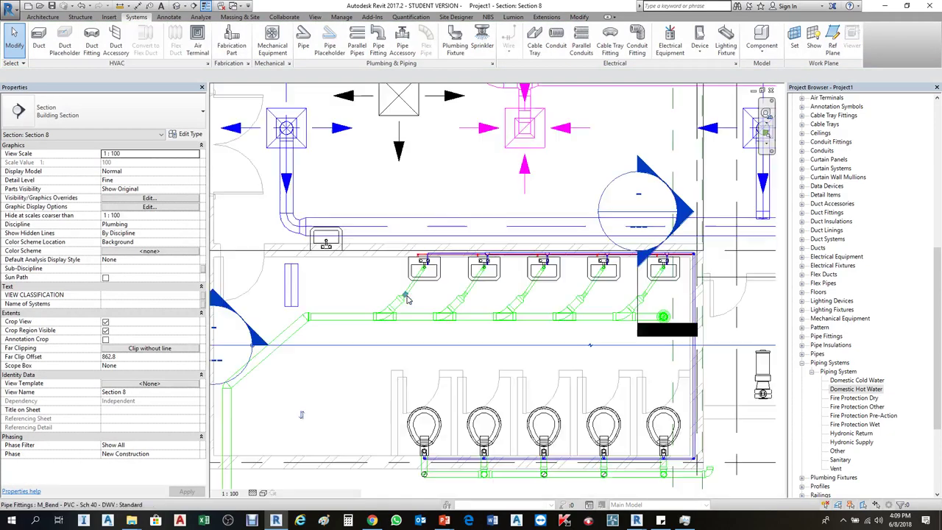
{"action": "scroll", "coordinate": [405, 308], "scroll_direction": "up", "scroll_amount": 2}
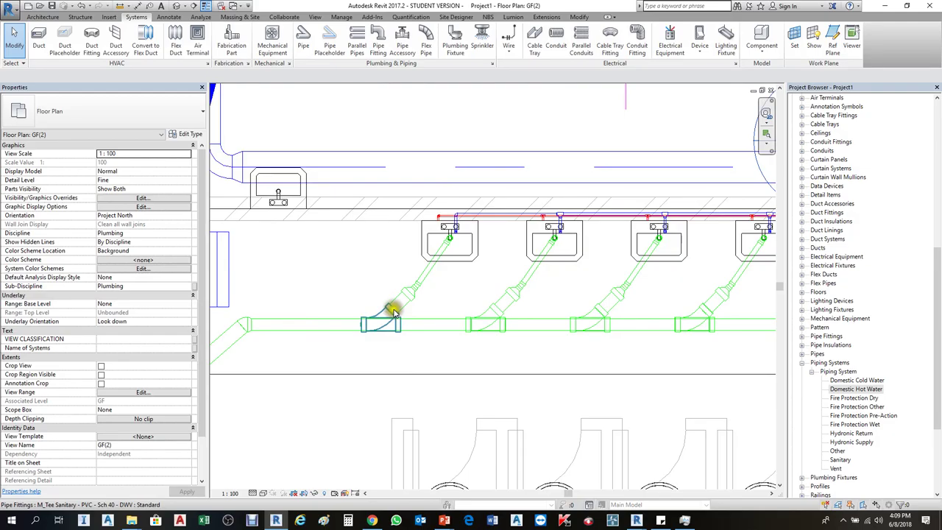
{"action": "left_click", "coordinate": [388, 317]}
{"action": "left_click", "coordinate": [478, 317], "text": "ctrl"}
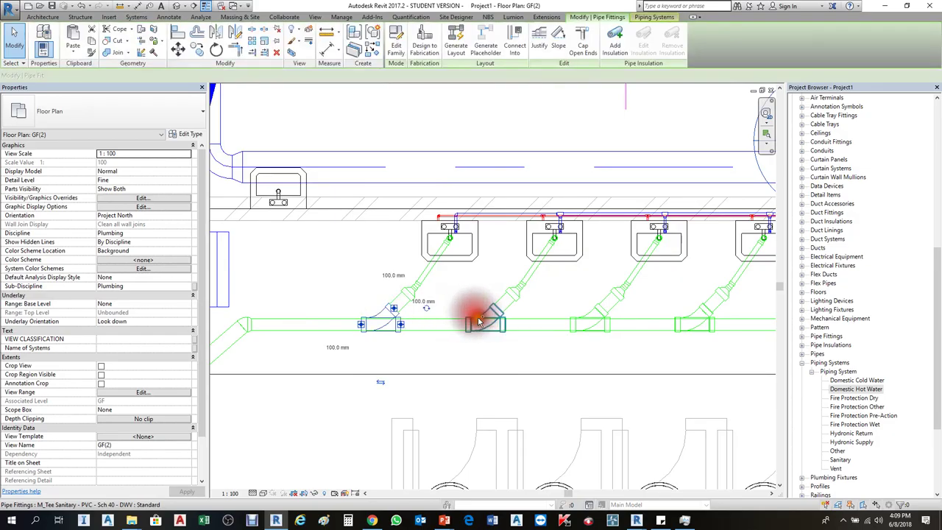
{"action": "left_click", "coordinate": [589, 313], "text": "ctrl"}
{"action": "key", "text": "Delete"}
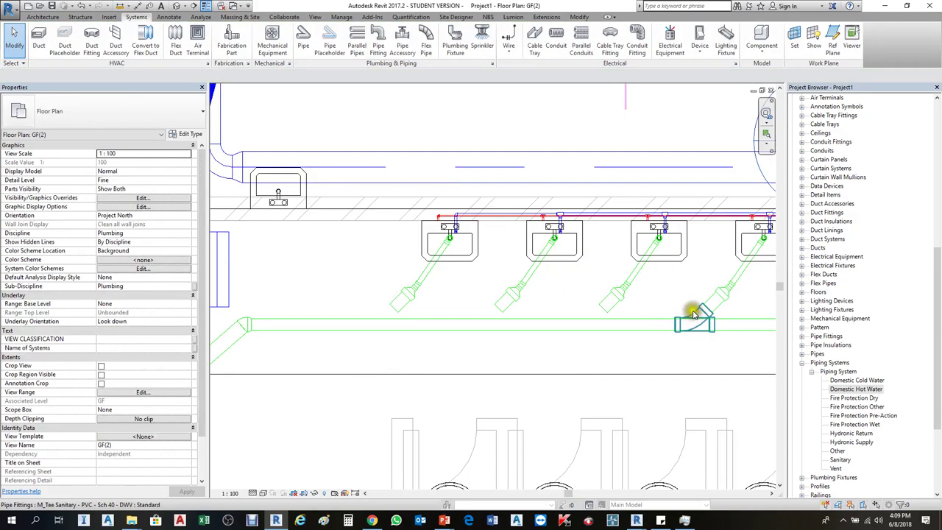
{"action": "scroll", "coordinate": [568, 320], "scroll_direction": "down", "scroll_amount": 2}
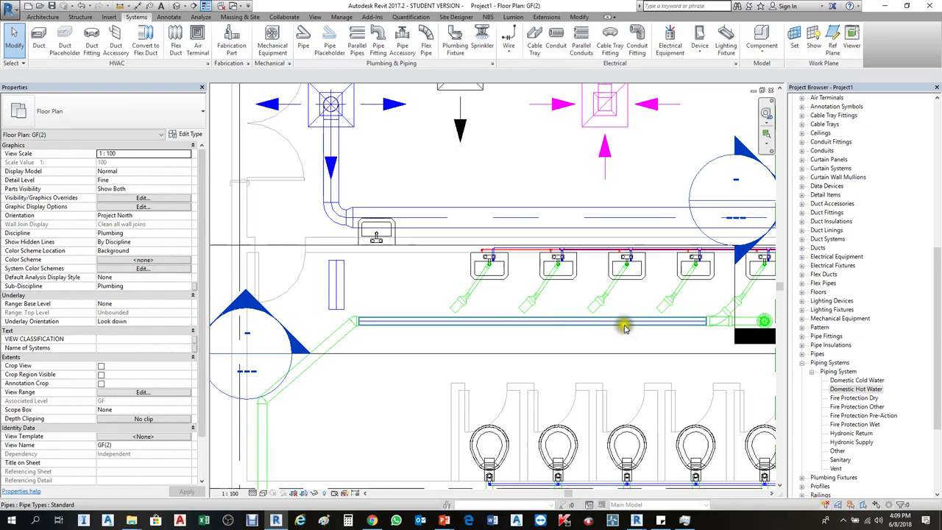
Check the offset of the remaining sanitary tee that connects the end basin to the main drain.
{"action": "scroll", "coordinate": [726, 319], "scroll_direction": "up", "scroll_amount": 2}
{"action": "left_click", "coordinate": [707, 316]}
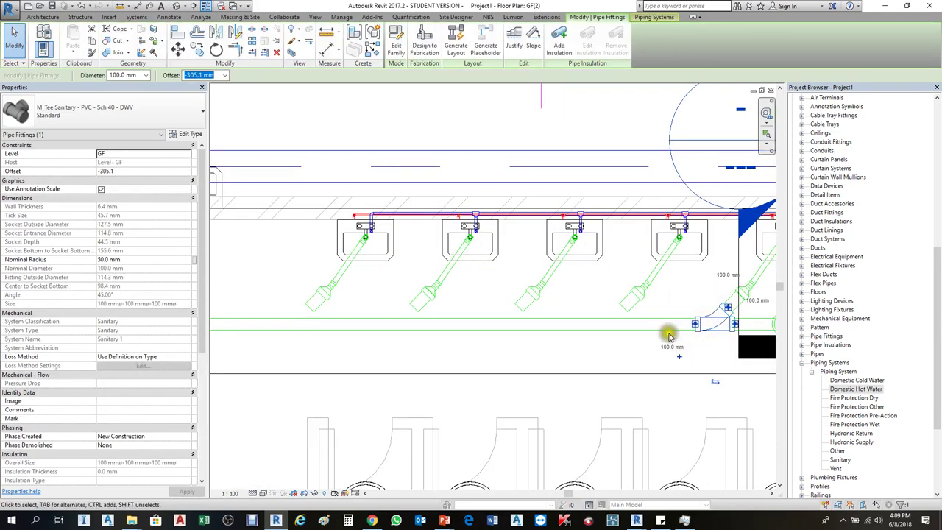
{"action": "scroll", "coordinate": [663, 330], "scroll_direction": "down", "scroll_amount": 2}
{"action": "scroll", "coordinate": [463, 331], "scroll_direction": "up", "scroll_amount": 2}
{"action": "key", "text": "Escape"}
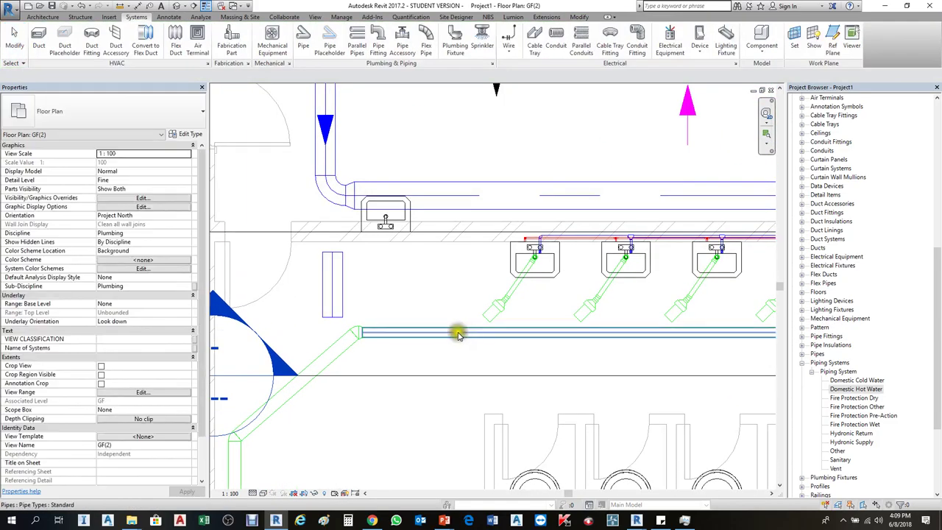
Draw a short 100 mm pipe at 45° off the main drain near the leftmost of the five basins to form an angled sanitary tee.
{"action": "left_click", "coordinate": [395, 153]}
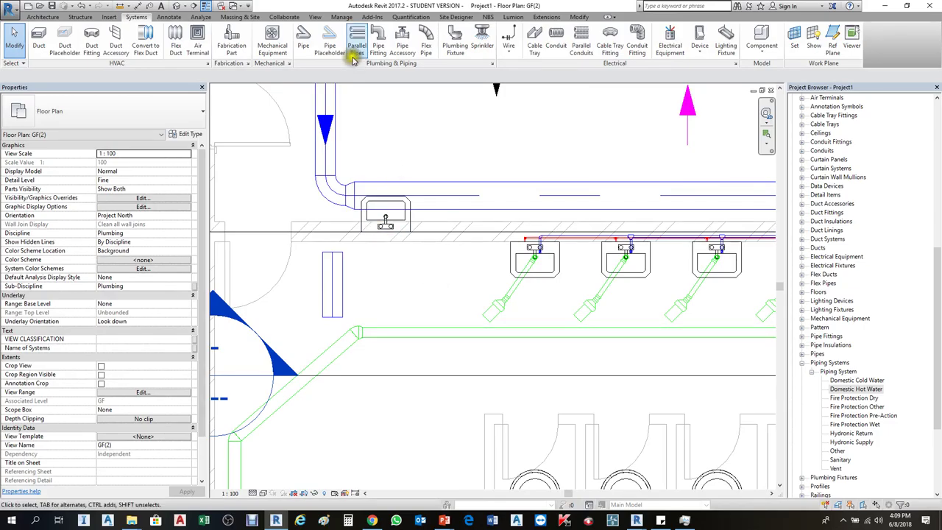
{"action": "left_click", "coordinate": [436, 335]}
{"action": "right_click", "coordinate": [437, 334]}
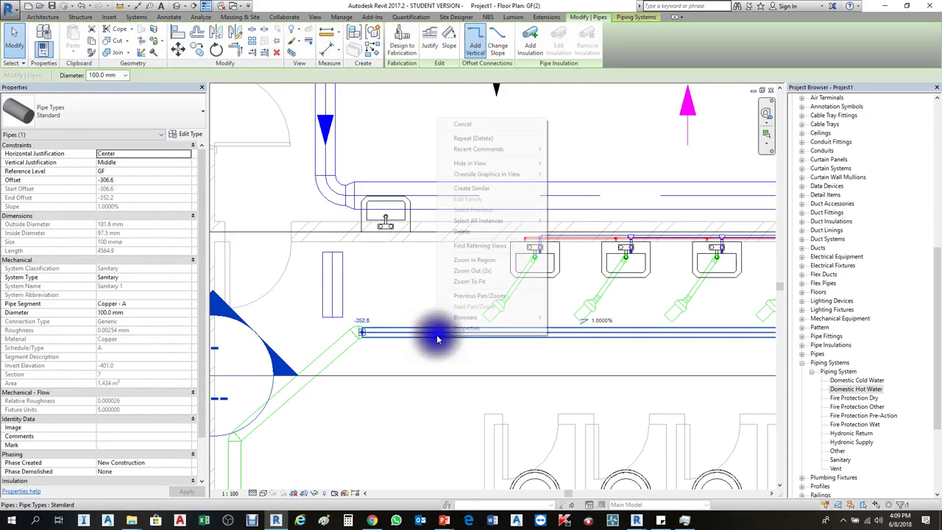
{"action": "left_click", "coordinate": [475, 189]}
{"action": "scroll", "coordinate": [480, 336], "scroll_direction": "up", "scroll_amount": 3}
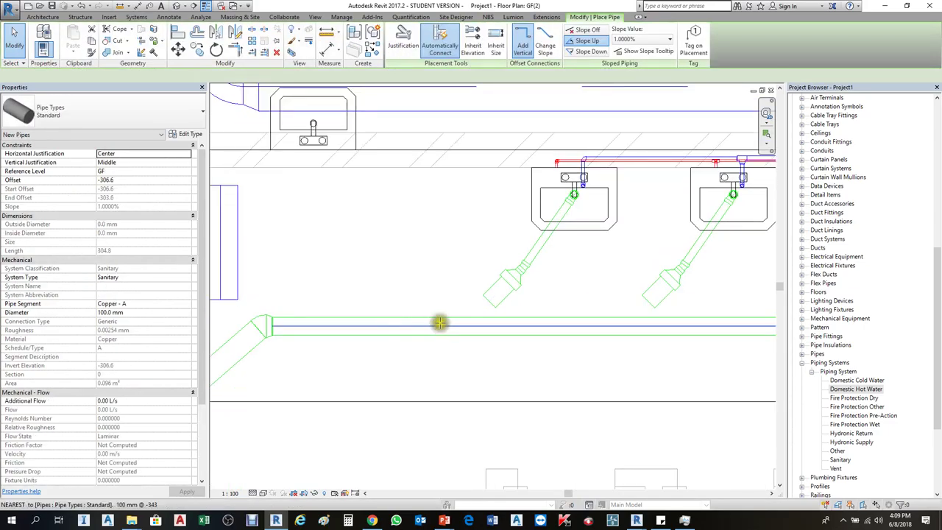
{"action": "left_click", "coordinate": [465, 326]}
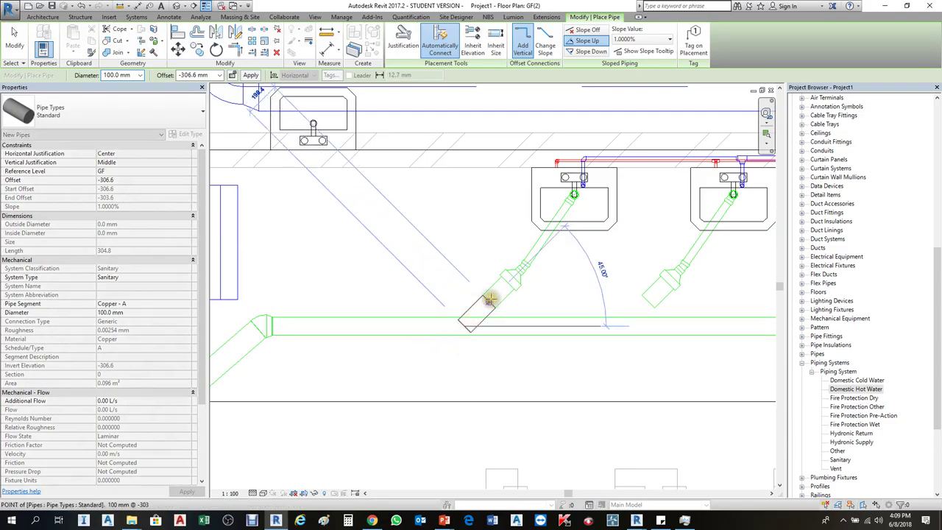
{"action": "left_click", "coordinate": [499, 304]}
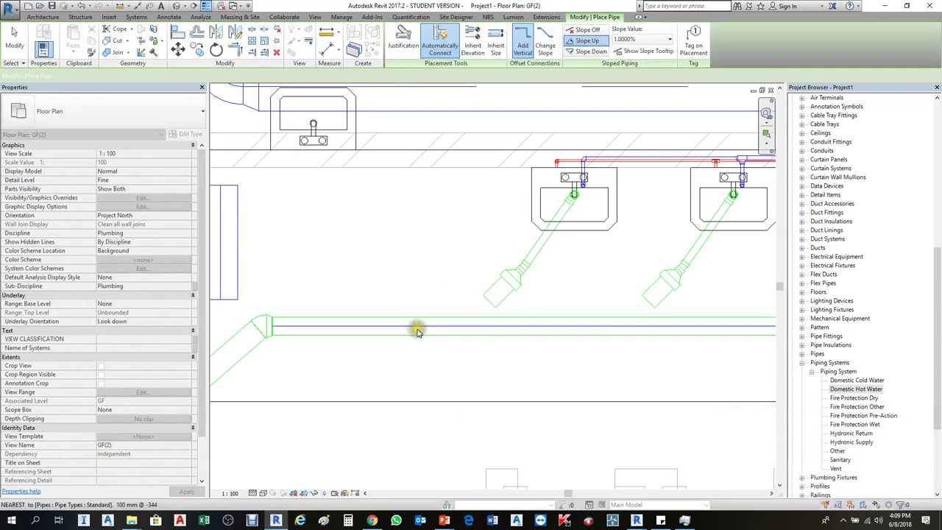
{"action": "left_click", "coordinate": [417, 329]}
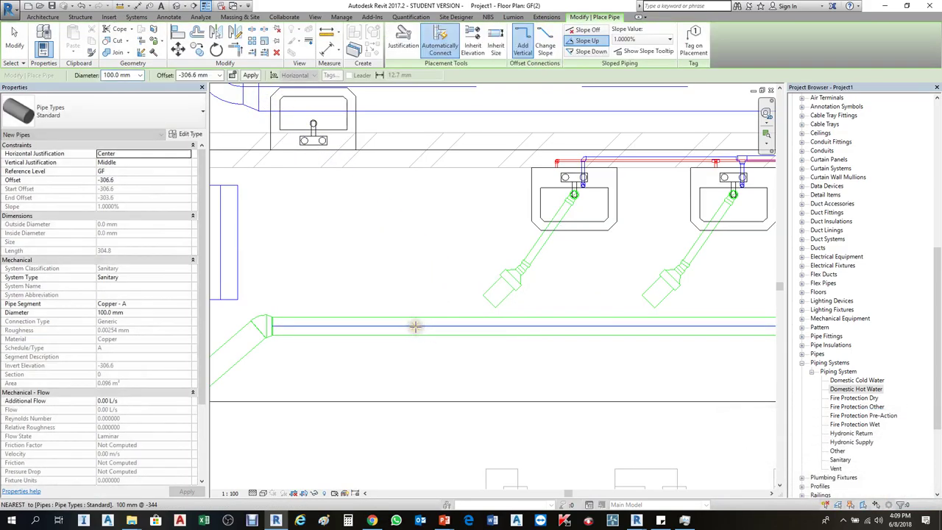
{"action": "left_click", "coordinate": [471, 279]}
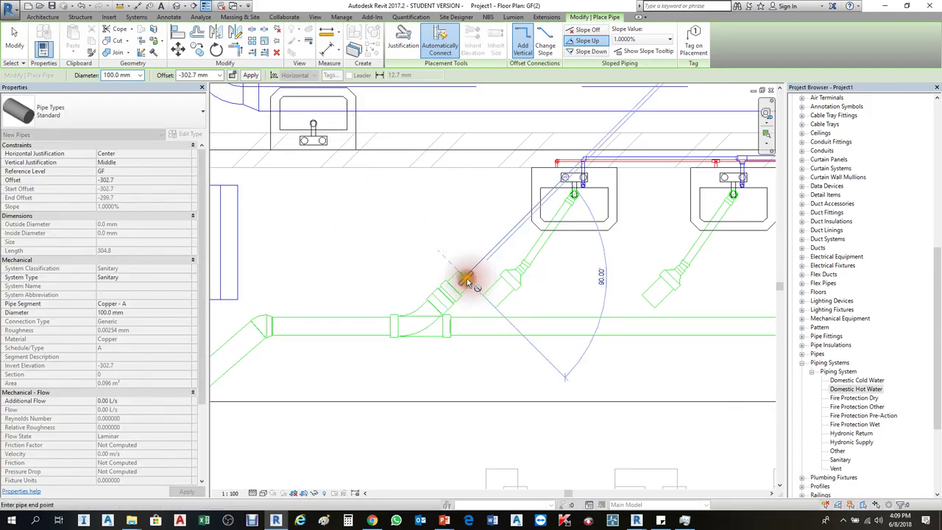
{"action": "key", "text": "Escape"}
{"action": "key", "text": "Escape"}
Align the new short angled pipe and its tee with the centreline of the leftmost basin's 100 mm branch pipe.
{"action": "scroll", "coordinate": [415, 322], "scroll_direction": "down", "scroll_amount": 2}
{"action": "scroll", "coordinate": [449, 318], "scroll_direction": "up", "scroll_amount": 1}
{"action": "scroll", "coordinate": [448, 318], "scroll_direction": "up", "scroll_amount": 1}
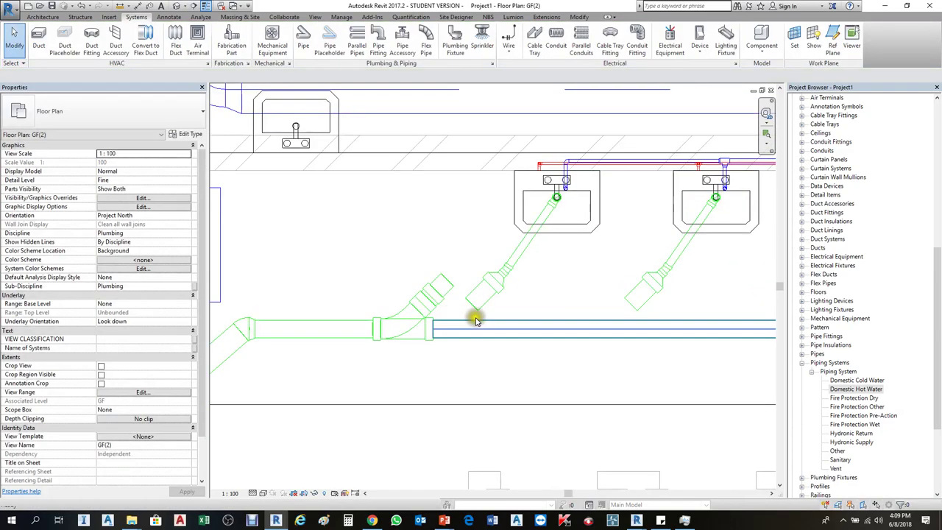
{"action": "left_click", "coordinate": [469, 293]}
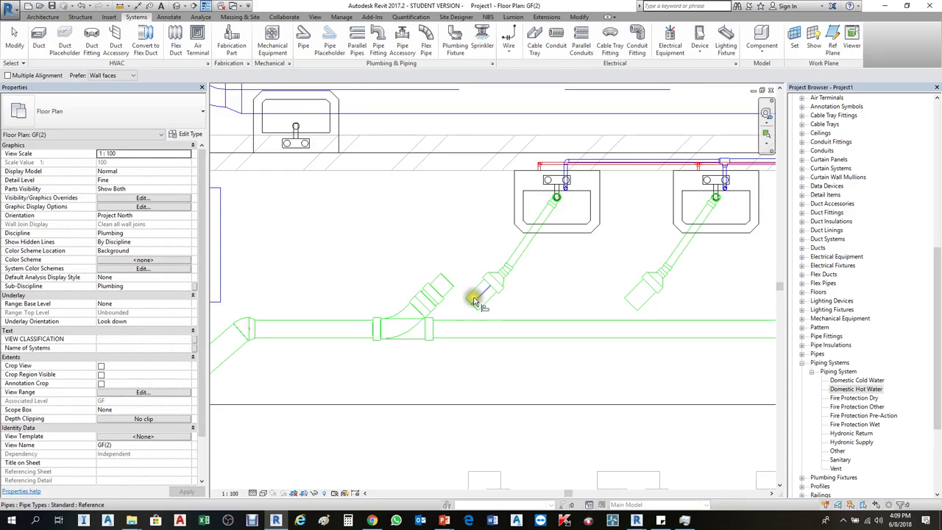
{"action": "left_click", "coordinate": [460, 293]}
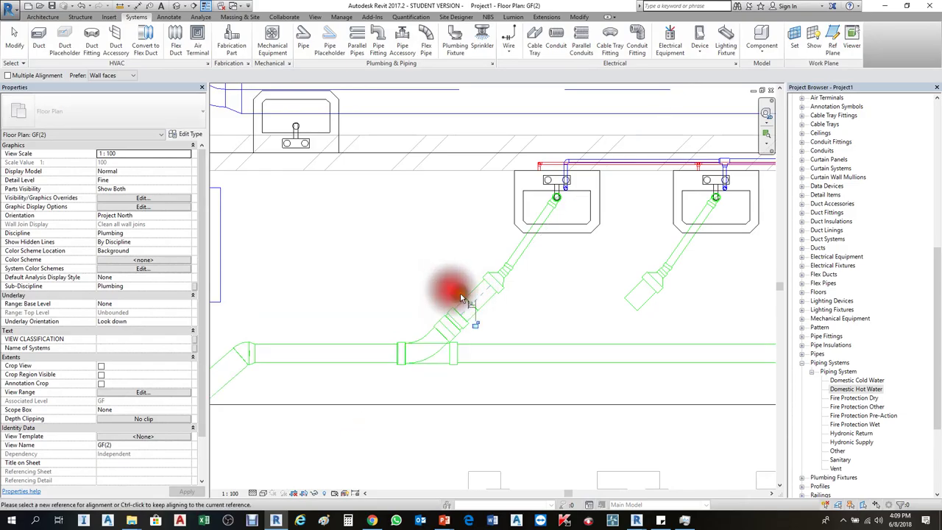
Delete the short 100 mm pipe between the new tee's reducer and the basin's branch pipe.
{"action": "left_click", "coordinate": [471, 318]}
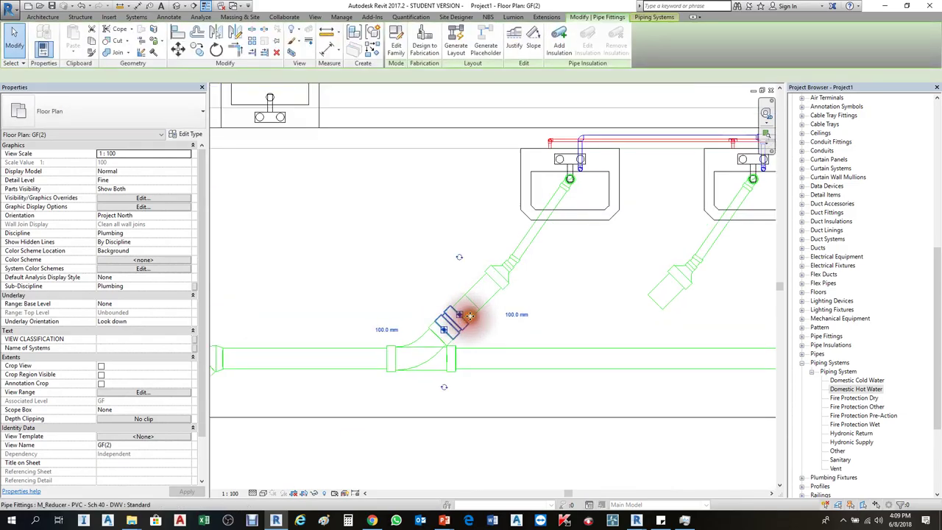
{"action": "scroll", "coordinate": [475, 316], "scroll_direction": "up", "scroll_amount": 2}
{"action": "left_click", "coordinate": [474, 296]}
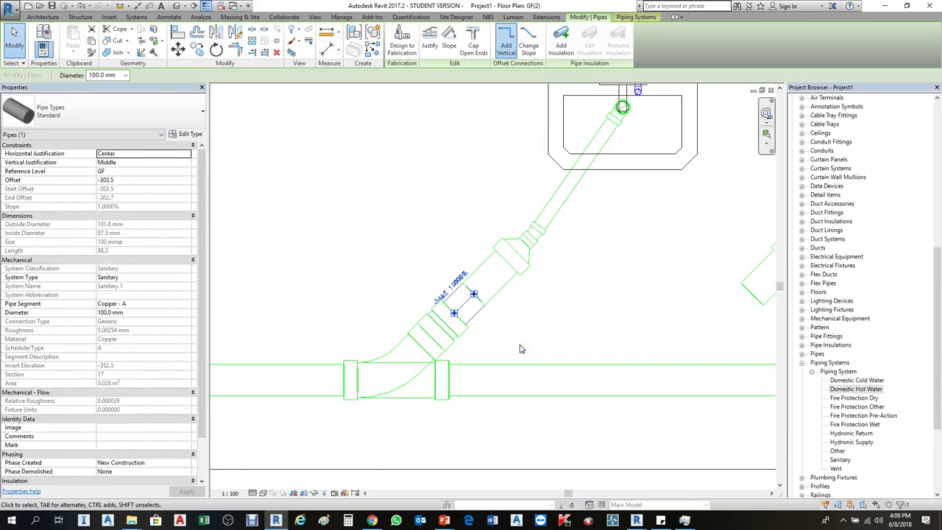
{"action": "key", "text": "Delete"}
Stretch the open end of the basin's branch pipe slightly towards the tee and delete the reducer from the tee's outlet.
{"action": "left_click", "coordinate": [474, 297]}
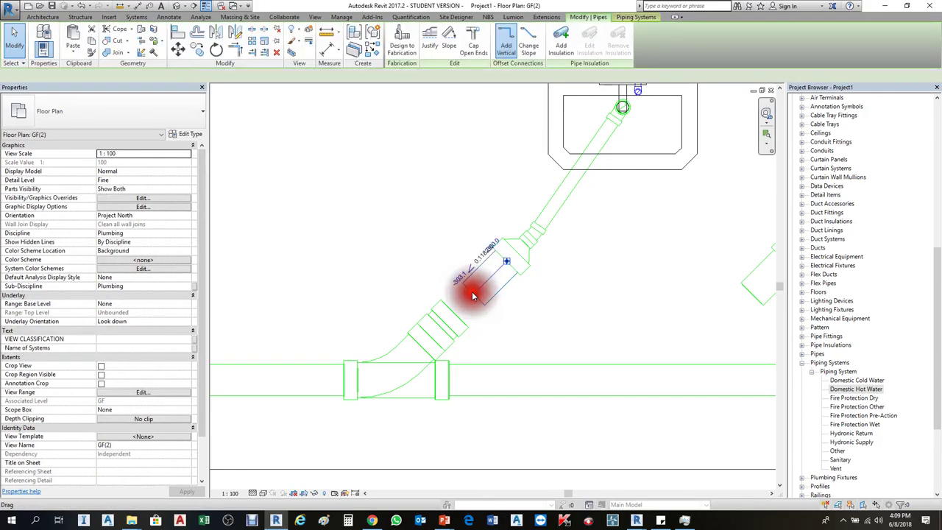
{"action": "left_click", "coordinate": [458, 290]}
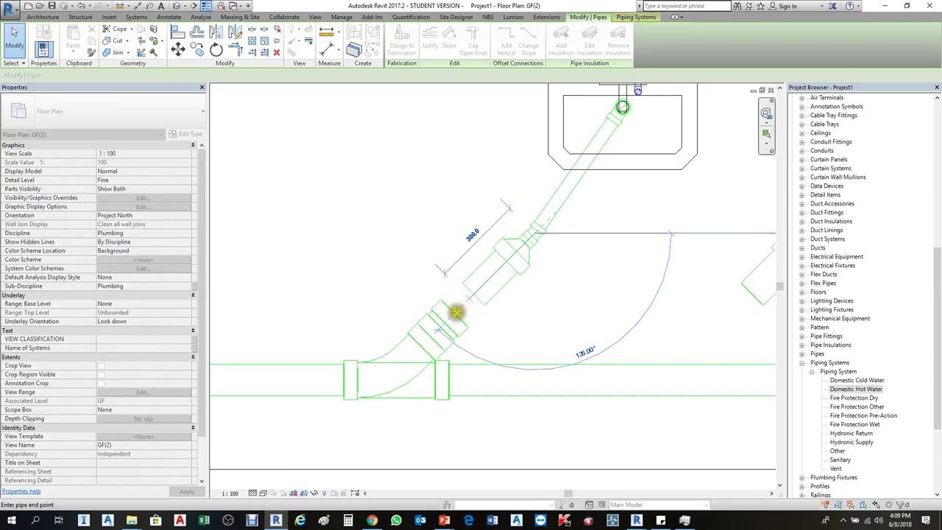
{"action": "key", "text": "Escape"}
{"action": "key", "text": "Escape"}
{"action": "left_click", "coordinate": [452, 320]}
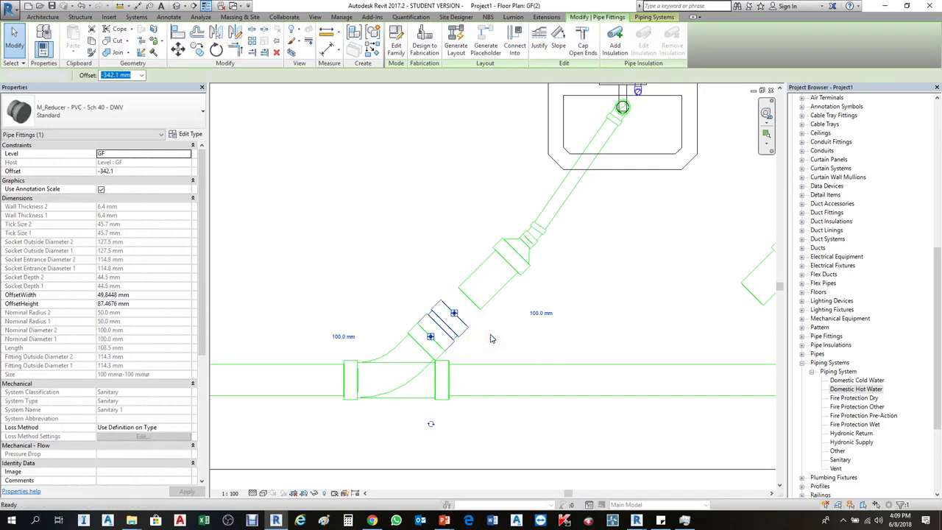
{"action": "key", "text": "Delete"}
{"action": "left_click", "coordinate": [472, 294]}
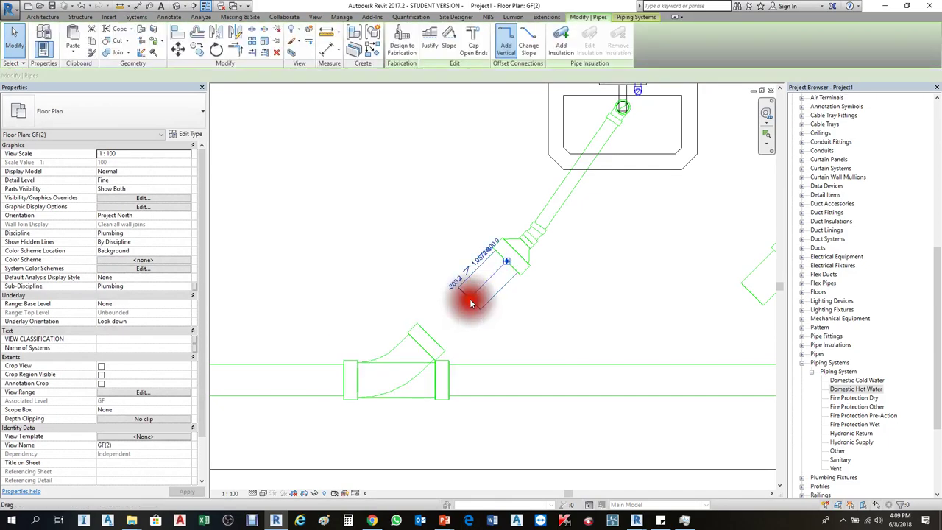
{"action": "right_click", "coordinate": [471, 296]}
{"action": "left_click", "coordinate": [499, 80]}
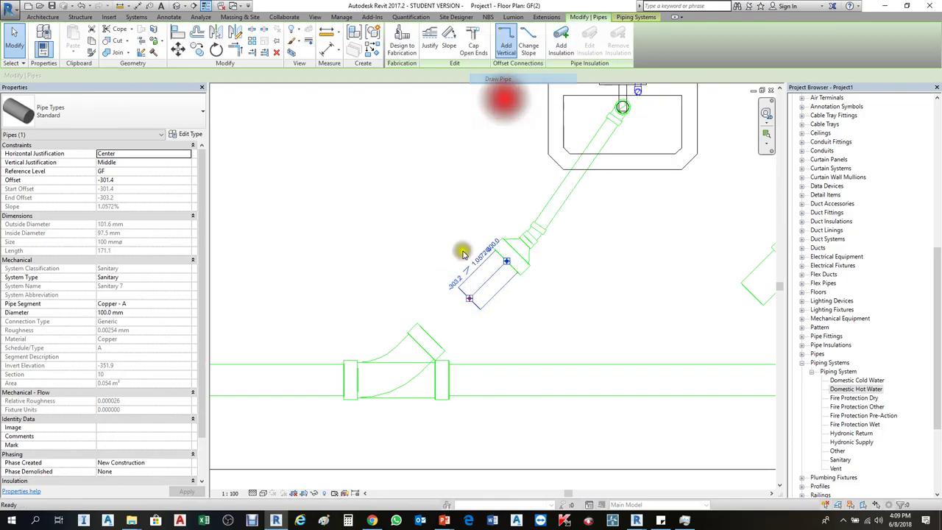
{"action": "key", "text": "Escape"}
Draw a 100 mm pipe at 45° from the new tee's open outlet to the end of the basin's branch pipe.
{"action": "left_click", "coordinate": [431, 339]}
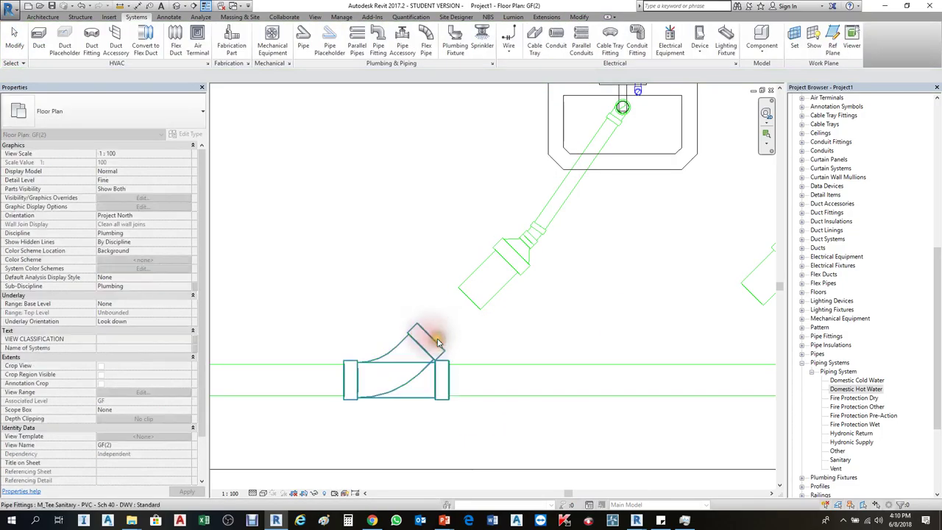
{"action": "left_click", "coordinate": [431, 341]}
{"action": "right_click", "coordinate": [431, 335]}
{"action": "right_click", "coordinate": [433, 337]}
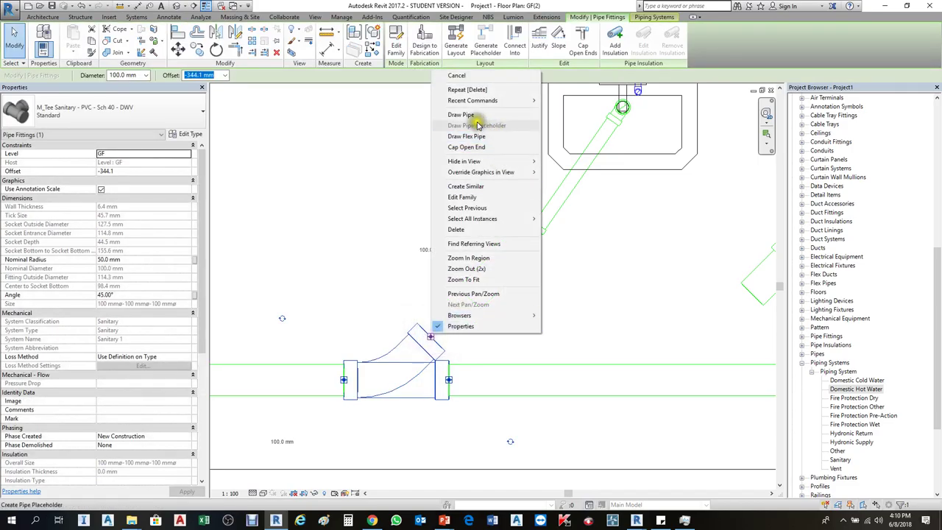
{"action": "left_click", "coordinate": [487, 129]}
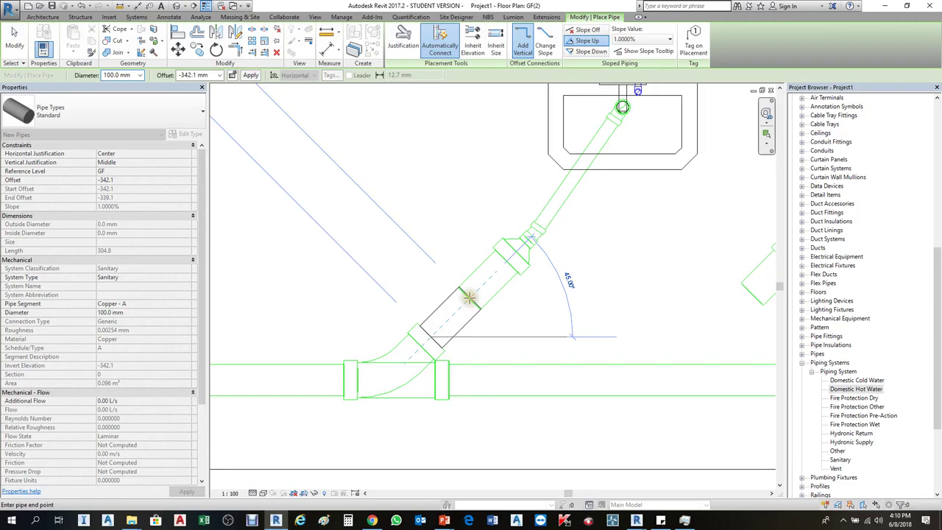
{"action": "left_click", "coordinate": [460, 309]}
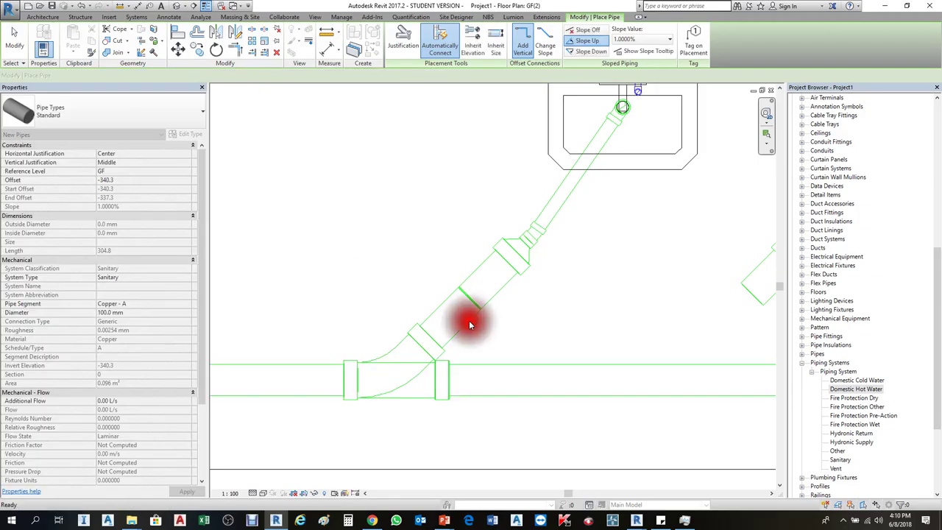
{"action": "key", "text": "Escape"}
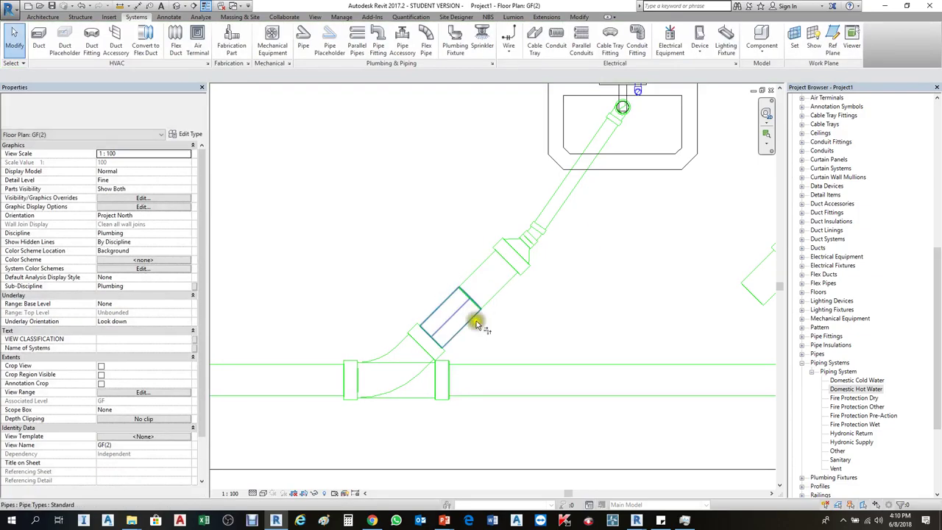
Try to join the connecting pipe to the basin's branch pipe by trimming them together, then undo back to the open tee outlet.
{"action": "left_click", "coordinate": [469, 326]}
{"action": "left_click", "coordinate": [497, 294]}
{"action": "key", "text": "Escape"}
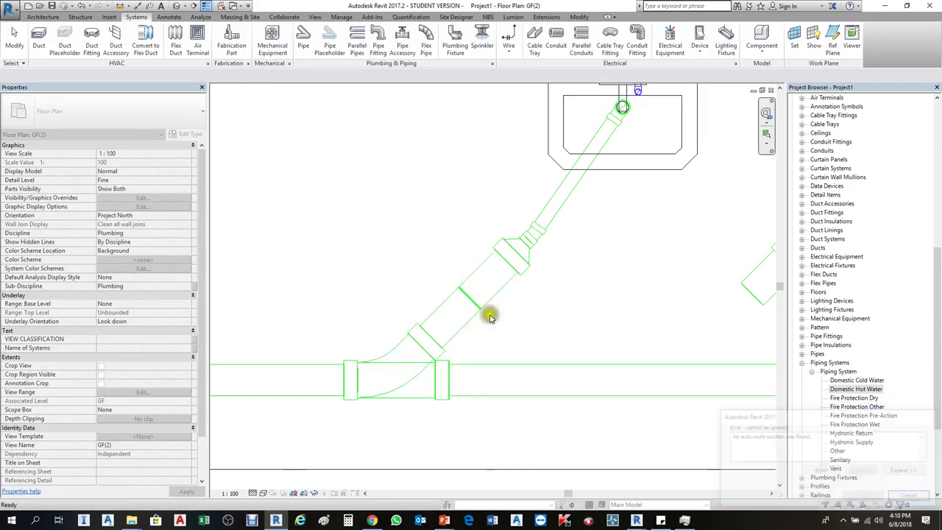
{"action": "left_click", "coordinate": [498, 296]}
{"action": "left_click", "coordinate": [465, 328]}
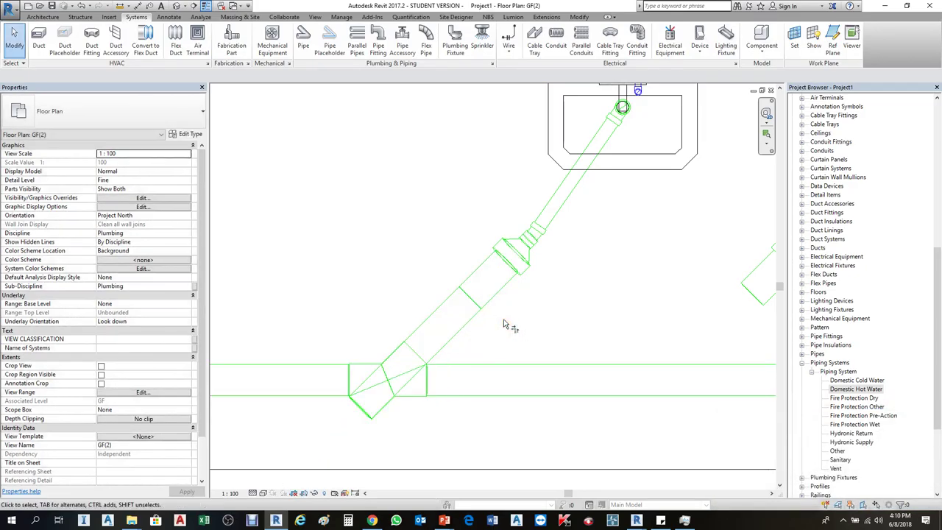
{"action": "key", "text": "ctrl+z"}
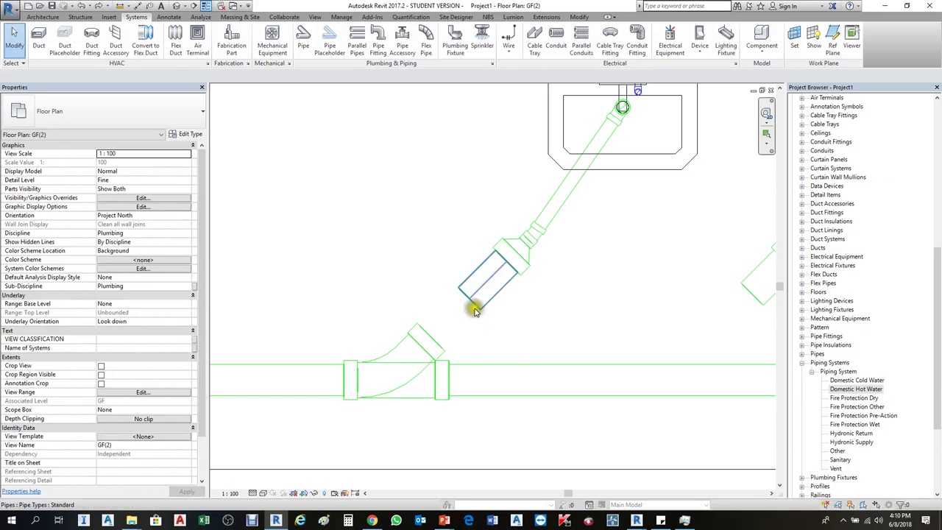
Draw a 100 mm pipe about 160 mm long at 45° from the tee's open outlet towards the basin's branch pipe.
{"action": "scroll", "coordinate": [475, 312], "scroll_direction": "down", "scroll_amount": 2}
{"action": "left_click", "coordinate": [479, 307]}
{"action": "left_click", "coordinate": [446, 329]}
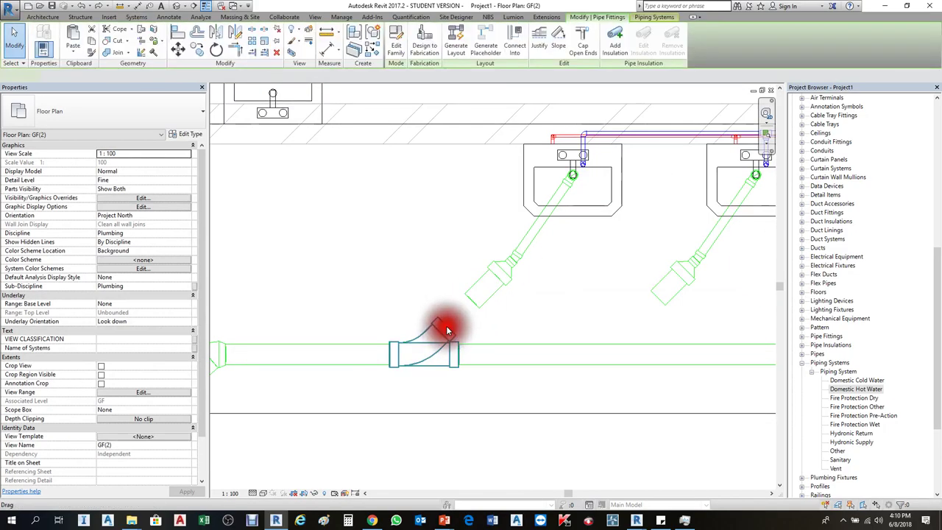
{"action": "right_click", "coordinate": [447, 330]}
{"action": "left_click", "coordinate": [477, 107]}
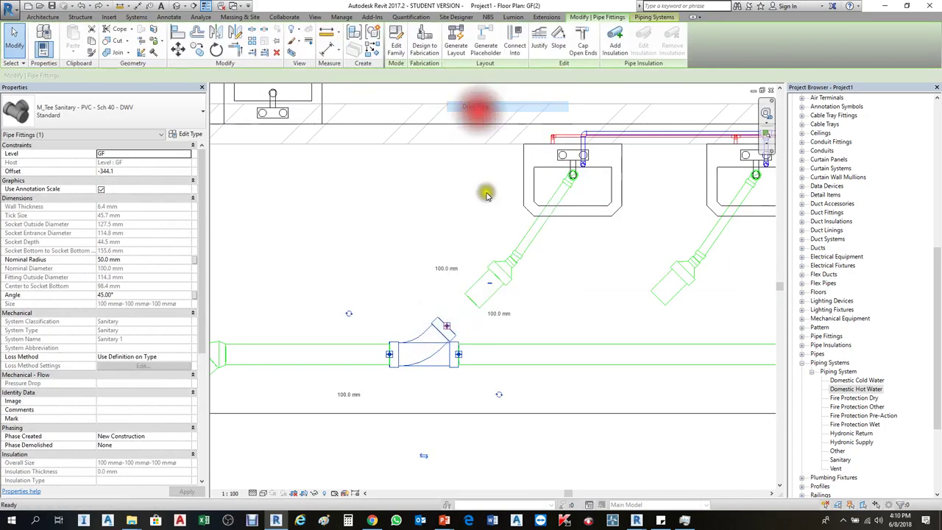
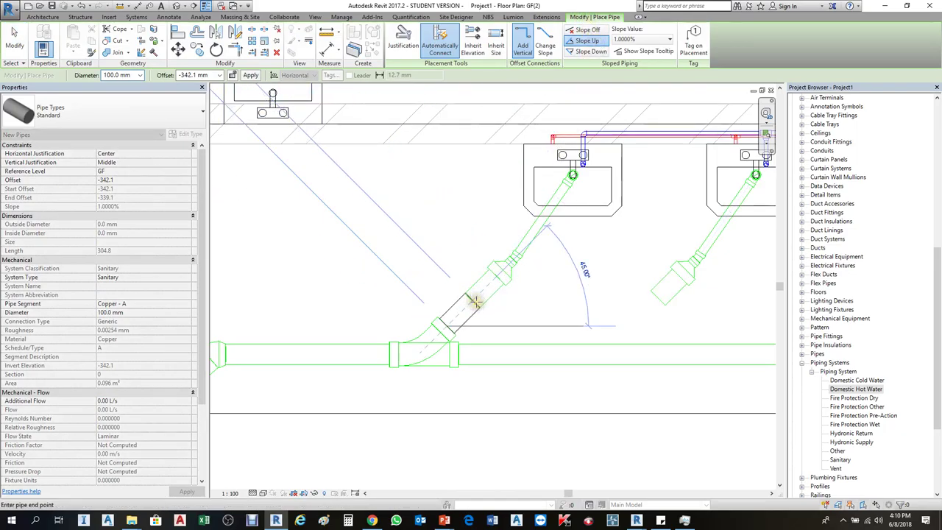
{"action": "left_click", "coordinate": [472, 303]}
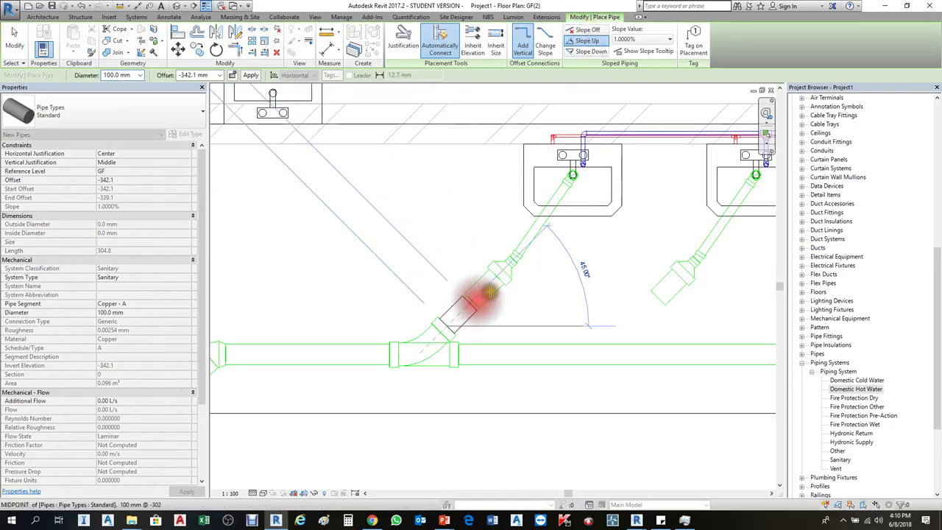
{"action": "key", "text": "Escape"}
{"action": "key", "text": "Escape"}
Try to align the tee's short outlet pipe with the centreline of the basin's 100 mm branch pipe, then undo.
{"action": "left_click", "coordinate": [487, 298]}
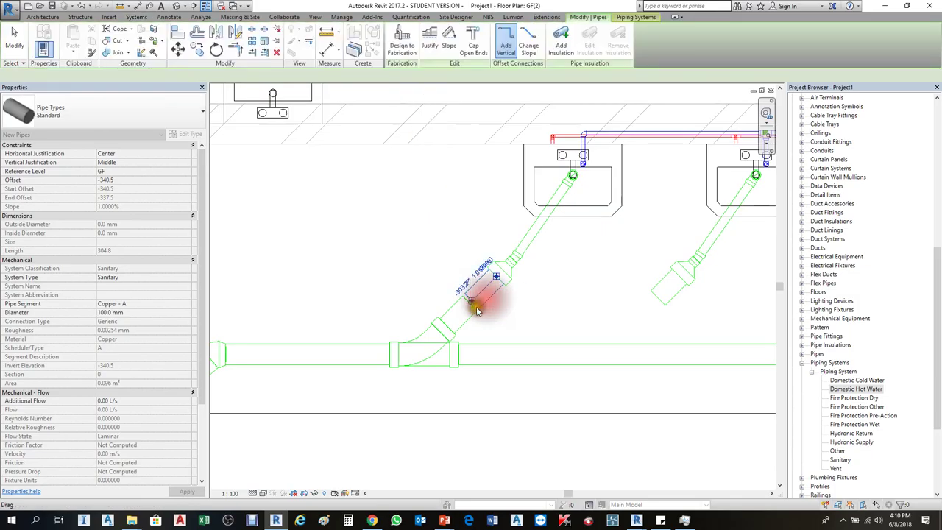
{"action": "scroll", "coordinate": [477, 307], "scroll_direction": "up", "scroll_amount": 1}
{"action": "key", "text": "Escape"}
{"action": "key", "text": "a"}
{"action": "key", "text": "l"}
{"action": "left_click", "coordinate": [452, 305]}
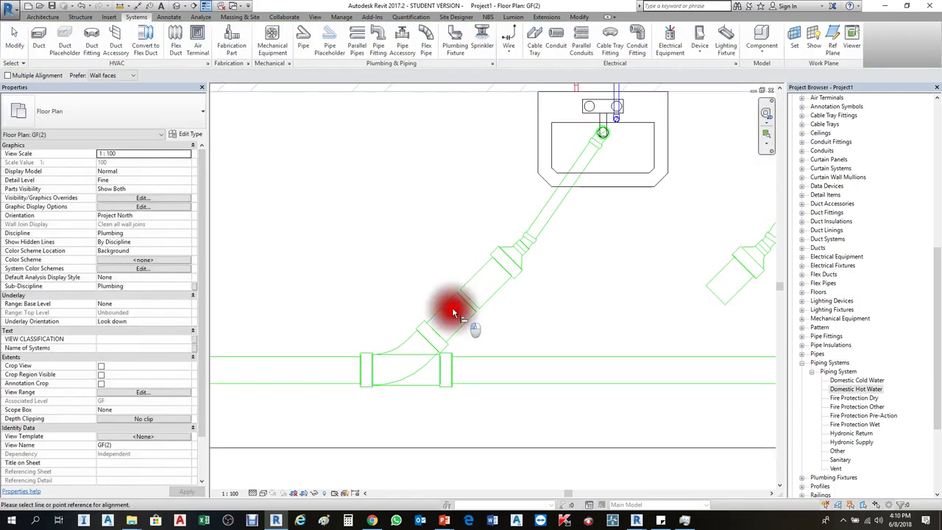
{"action": "left_click", "coordinate": [486, 293]}
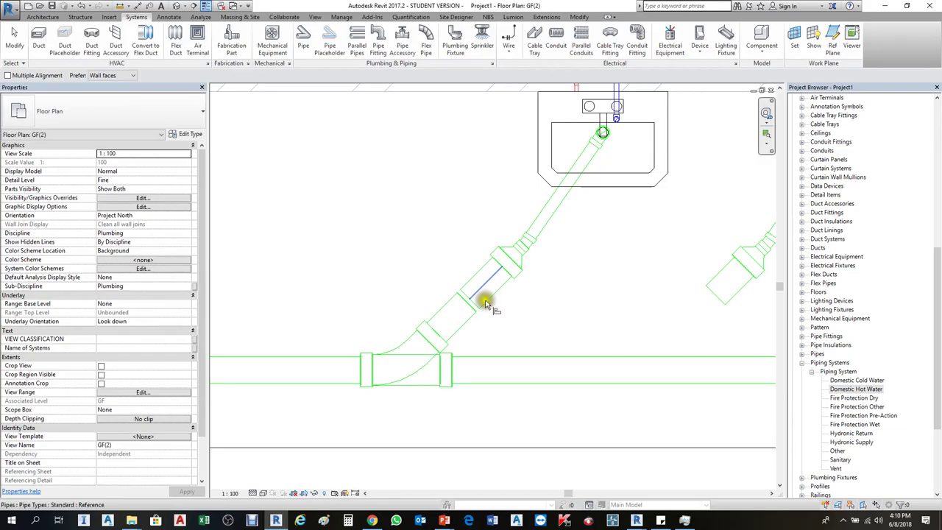
{"action": "left_click", "coordinate": [488, 302]}
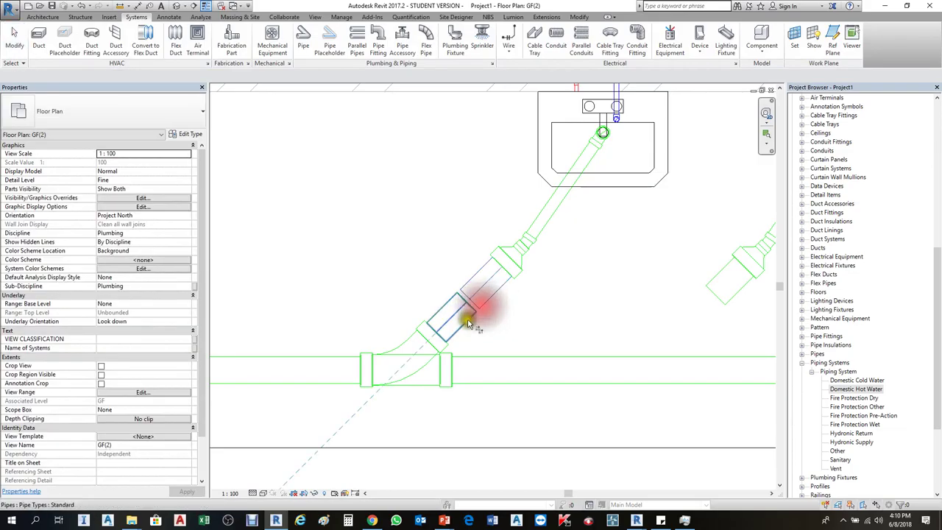
{"action": "left_click", "coordinate": [467, 318]}
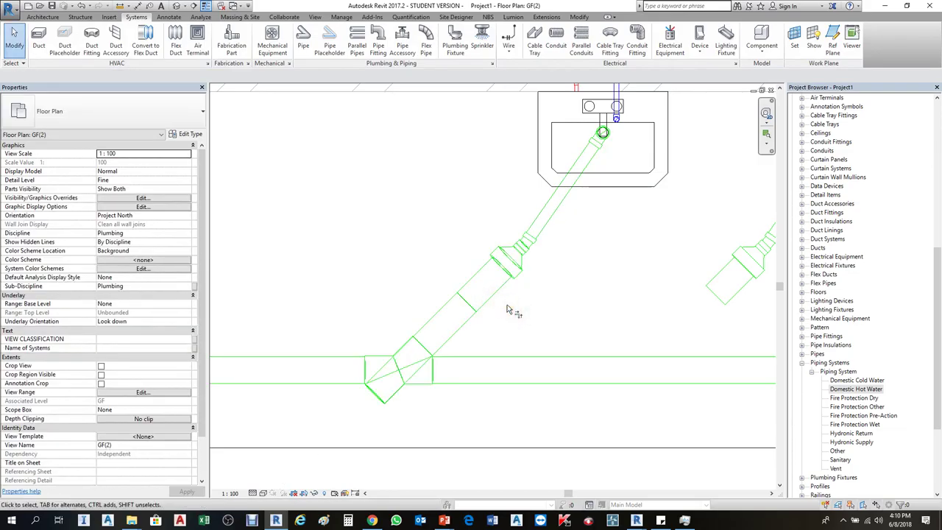
{"action": "left_click", "coordinate": [508, 305]}
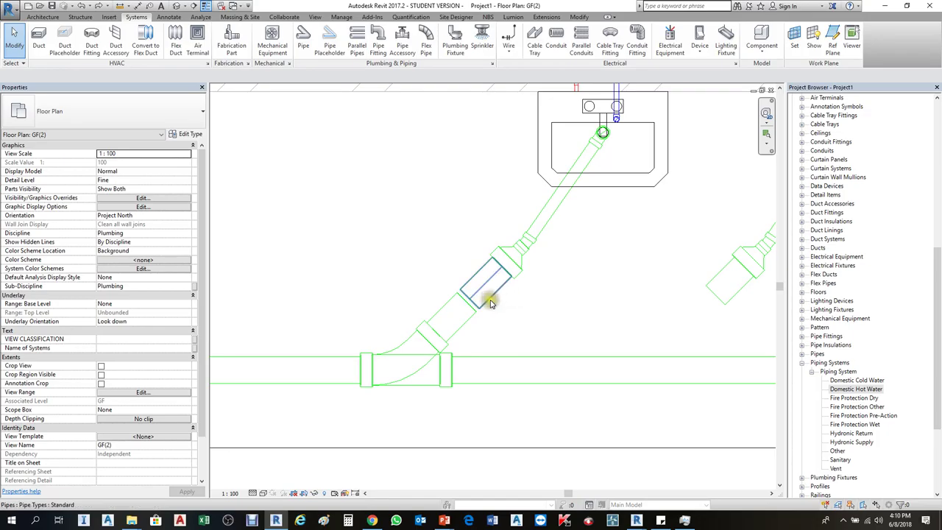
Stretch the tee's short outlet pipe to about 217 mm so its end overlaps the basin's branch pipe.
{"action": "left_click", "coordinate": [490, 302]}
{"action": "left_click", "coordinate": [465, 327]}
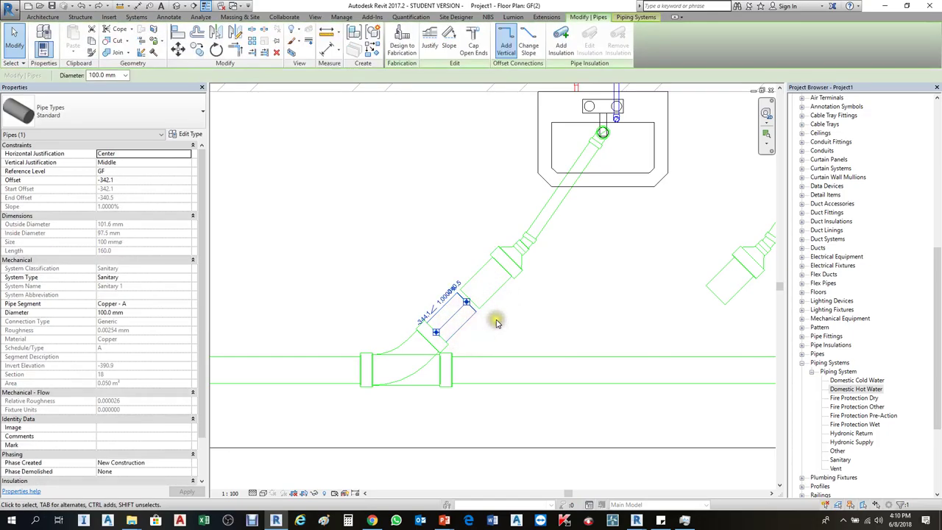
{"action": "scroll", "coordinate": [460, 309], "scroll_direction": "up", "scroll_amount": 3}
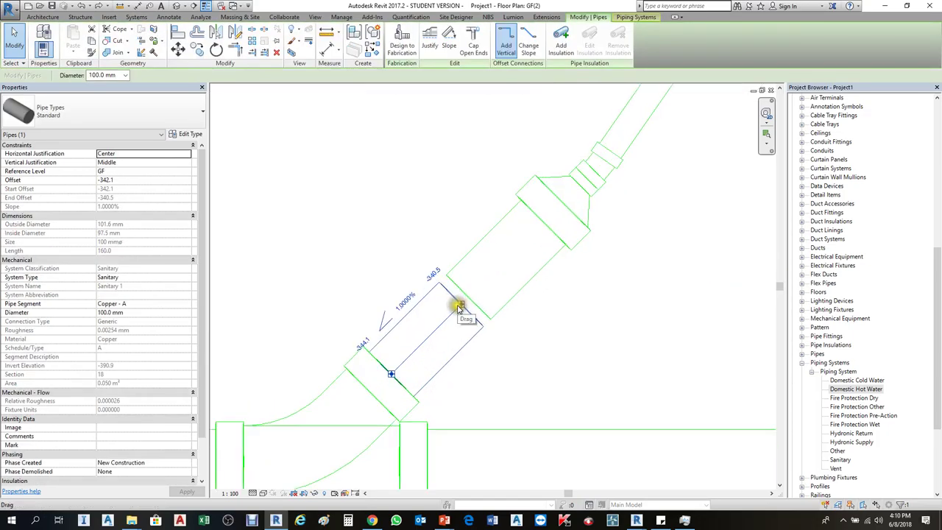
{"action": "left_click_drag", "start_coordinate": [461, 307], "coordinate": [492, 274]}
{"action": "left_click", "coordinate": [491, 273]}
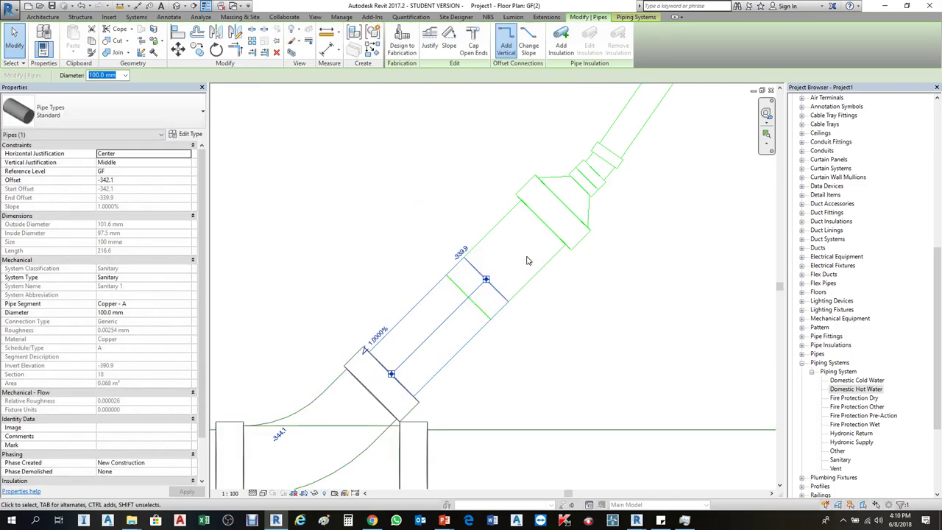
{"action": "key", "text": "Escape"}
{"action": "scroll", "coordinate": [385, 252], "scroll_direction": "down", "scroll_amount": 5}
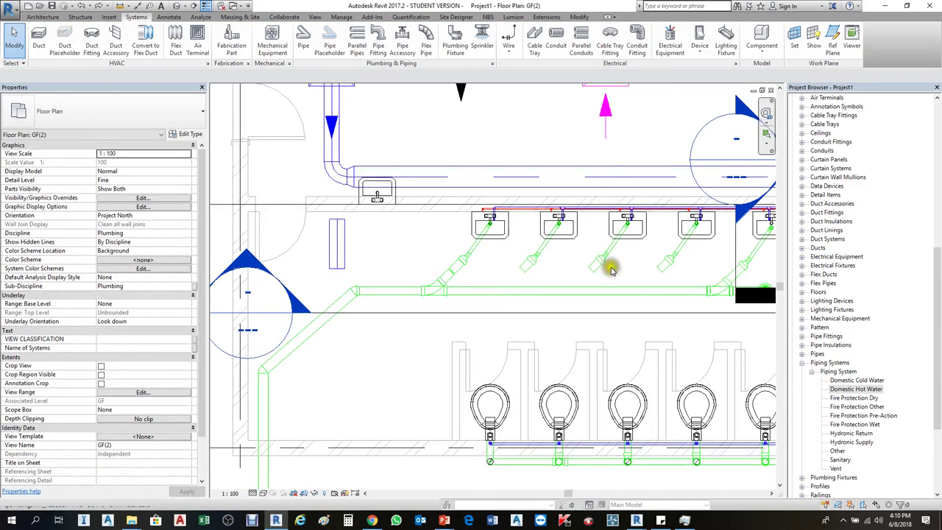
Move the Section 9 line beside the new tee, facing the first basin's branch, and open its section view.
{"action": "left_click", "coordinate": [736, 253]}
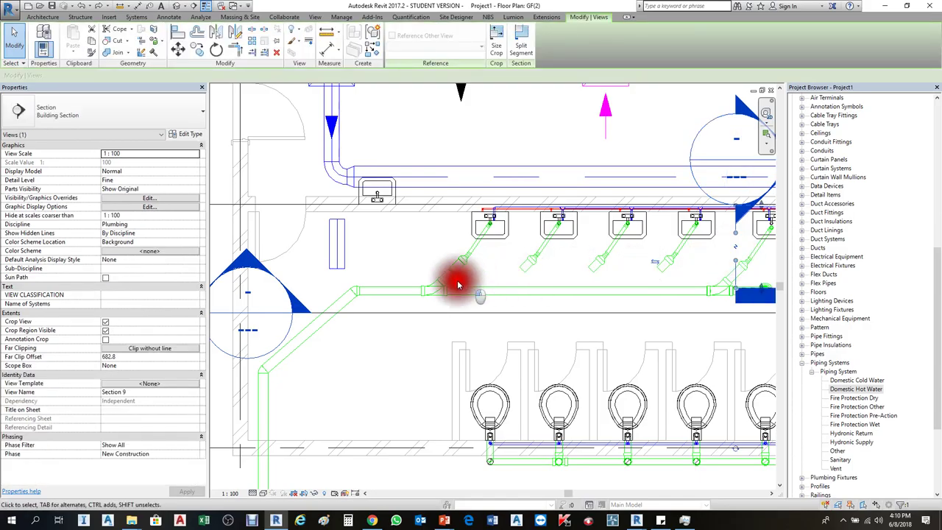
{"action": "left_click_drag", "start_coordinate": [736, 259], "coordinate": [414, 275]}
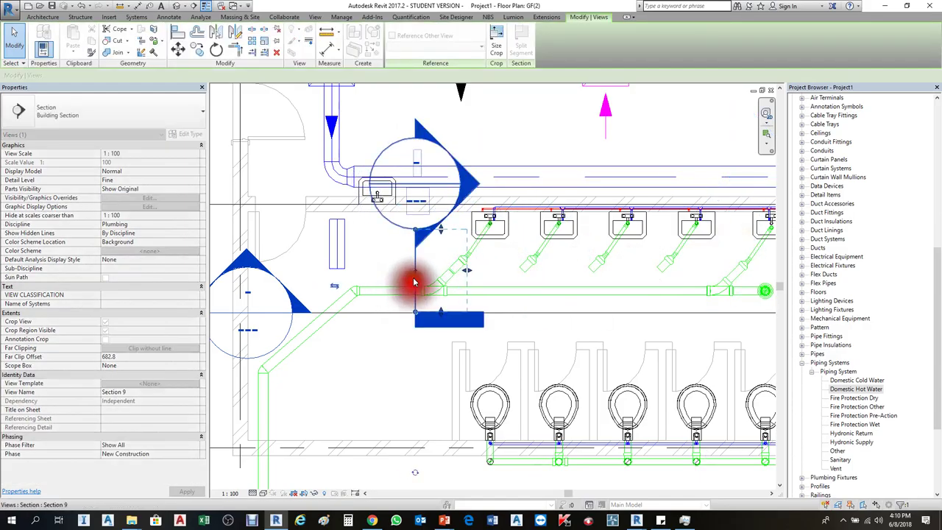
{"action": "right_click", "coordinate": [415, 274]}
{"action": "left_click", "coordinate": [456, 80]}
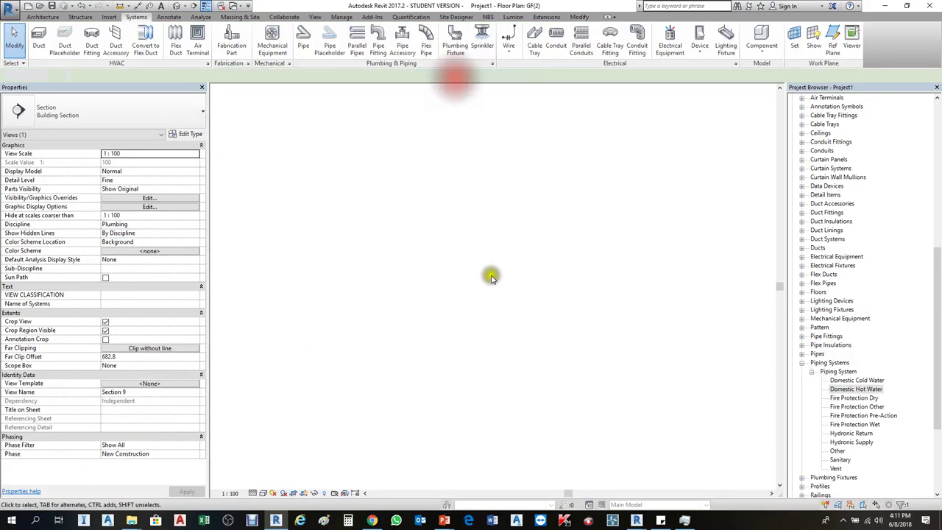
{"action": "scroll", "coordinate": [552, 330], "scroll_direction": "up", "scroll_amount": 2}
{"action": "scroll", "coordinate": [560, 279], "scroll_direction": "down", "scroll_amount": 2}
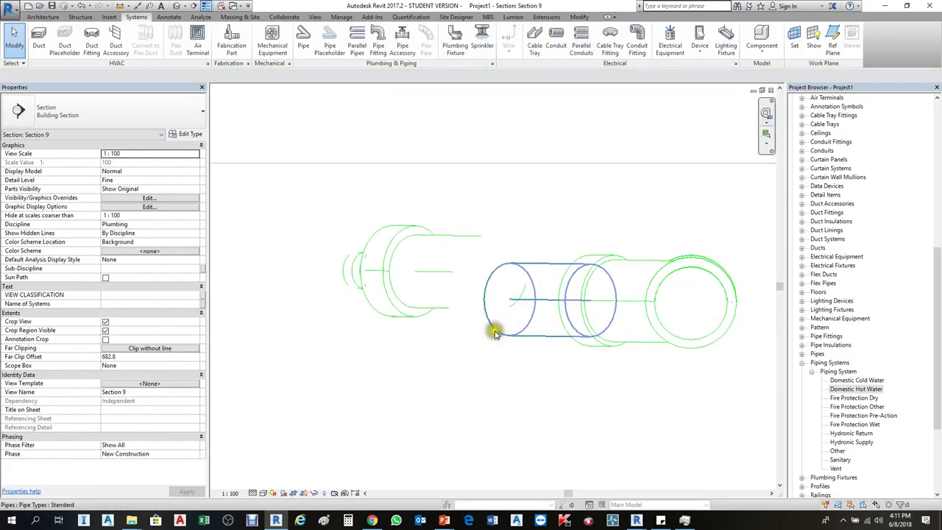
Try to connect the tee's outlet pipe to the basin's branch pipe in the section, then undo and return to the floor plan.
{"action": "left_click", "coordinate": [495, 331]}
{"action": "scroll", "coordinate": [502, 303], "scroll_direction": "up", "scroll_amount": 2}
{"action": "left_click_drag", "start_coordinate": [512, 299], "coordinate": [501, 261]}
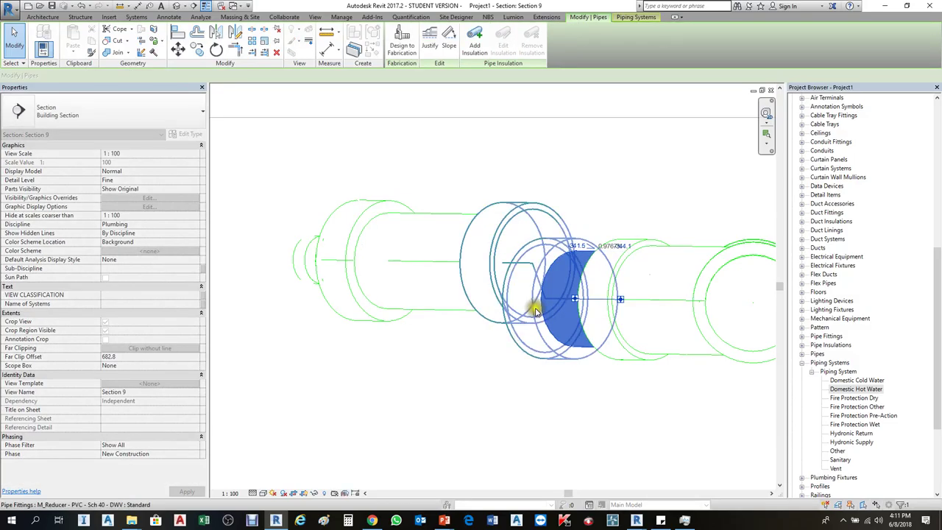
{"action": "key", "text": "Escape"}
{"action": "scroll", "coordinate": [407, 255], "scroll_direction": "down", "scroll_amount": 2}
{"action": "middle_click_drag", "start_coordinate": [437, 324], "coordinate": [501, 365]}
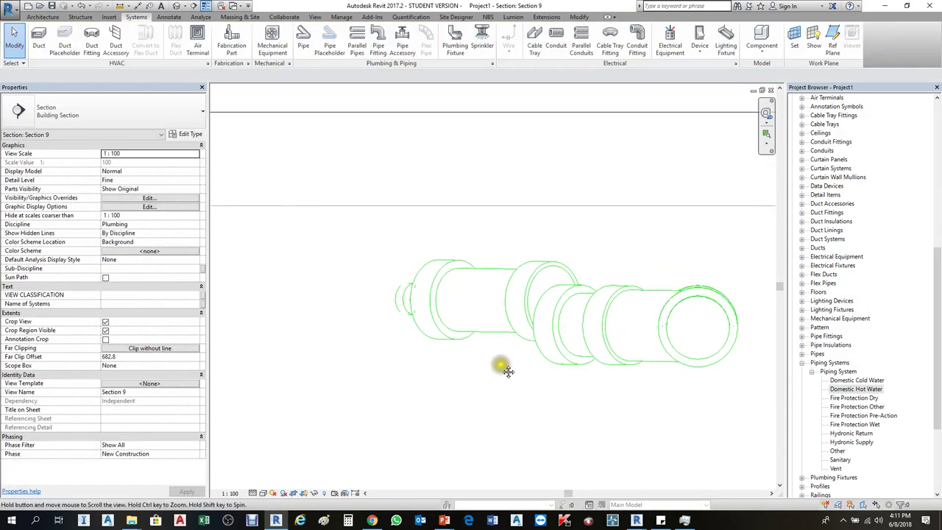
{"action": "key", "text": "ctrl+z"}
{"action": "key", "text": "ctrl+z"}
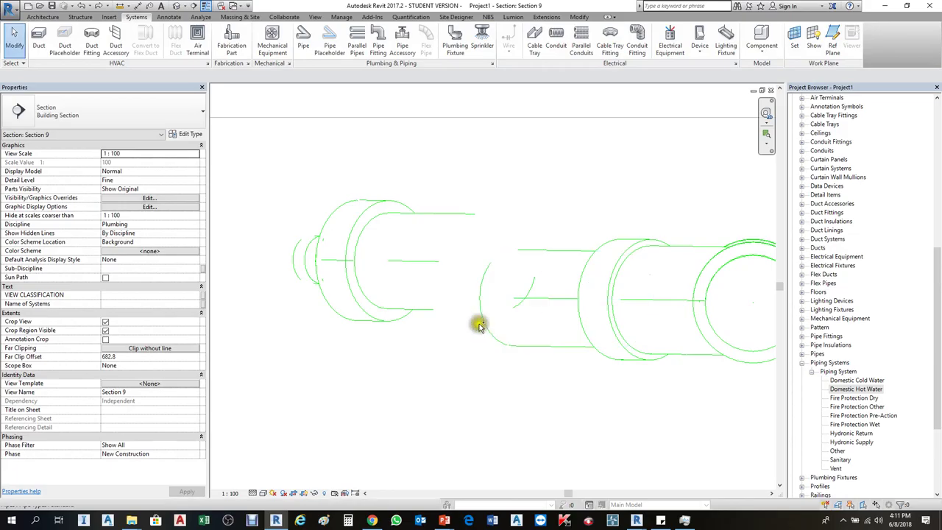
{"action": "scroll", "coordinate": [438, 283], "scroll_direction": "down", "scroll_amount": 1}
{"action": "key", "text": "ctrl+Tab"}
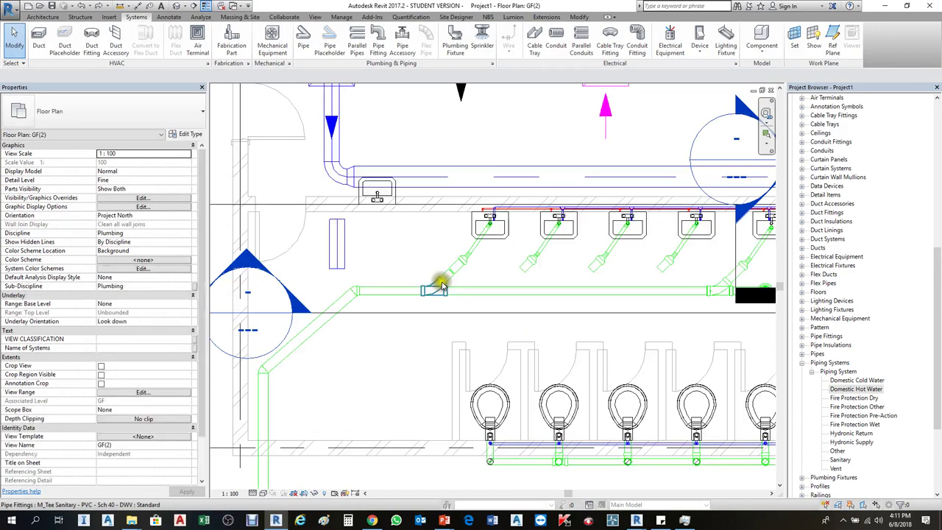
Delete the reducer, bend and short 100 mm pipe from the end of the first basin's branch, leaving only its small-diameter pipe.
{"action": "scroll", "coordinate": [509, 279], "scroll_direction": "down", "scroll_amount": 2}
{"action": "scroll", "coordinate": [482, 265], "scroll_direction": "up", "scroll_amount": 4}
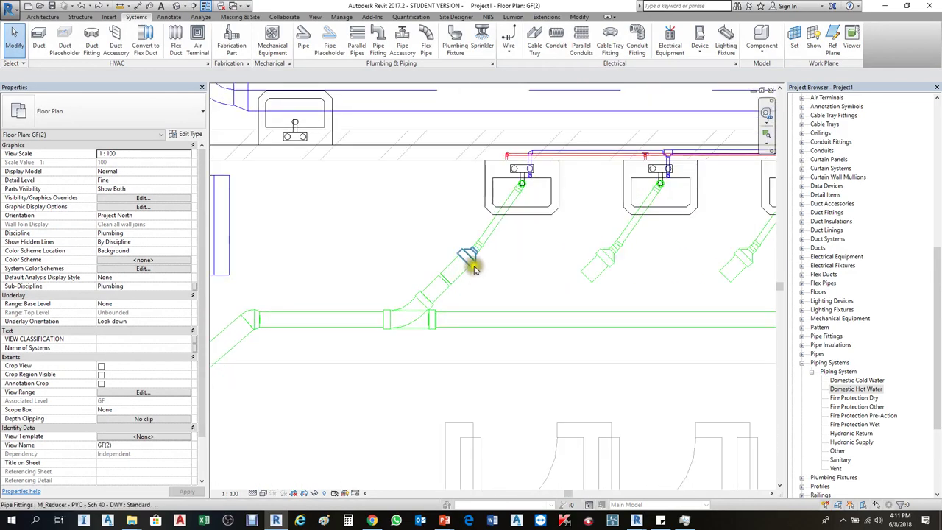
{"action": "key", "text": "Tab"}
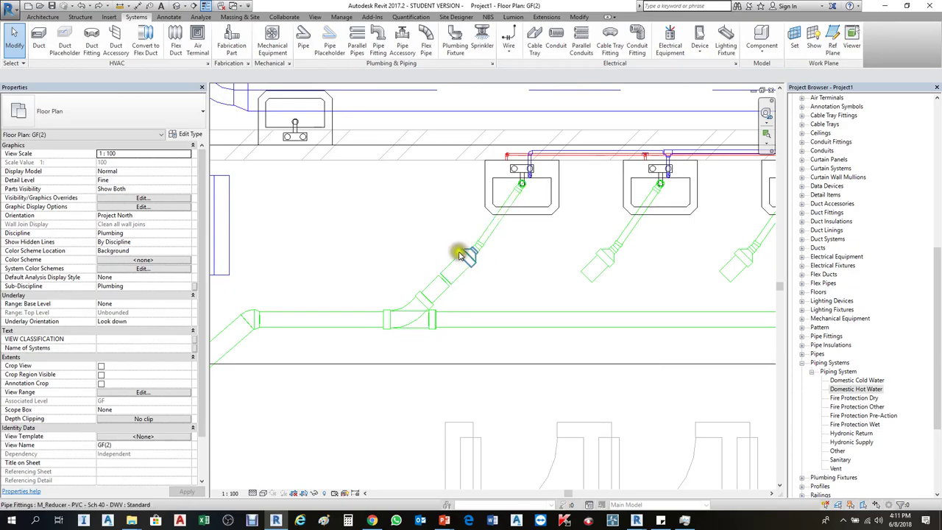
{"action": "scroll", "coordinate": [459, 254], "scroll_direction": "up", "scroll_amount": 2}
{"action": "left_click_drag", "start_coordinate": [391, 225], "coordinate": [515, 313]}
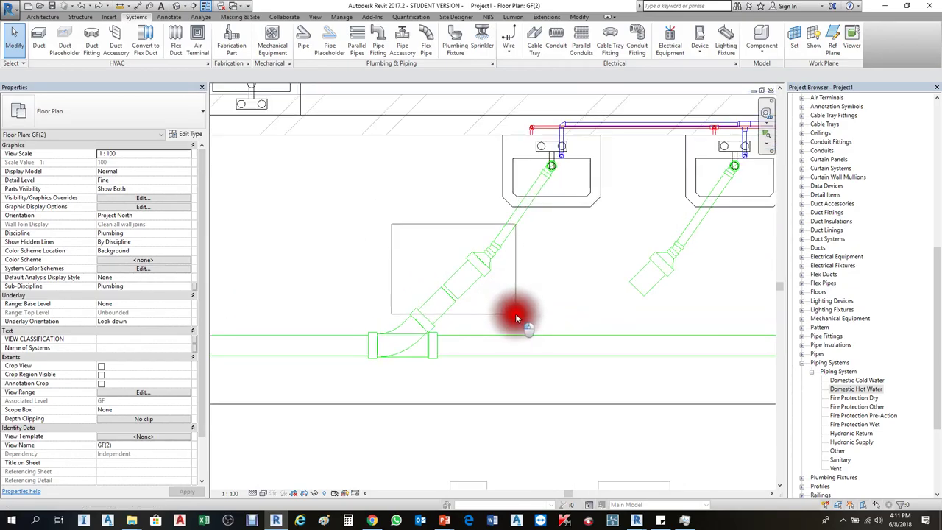
{"action": "left_click", "coordinate": [486, 272]}
{"action": "key", "text": "Delete"}
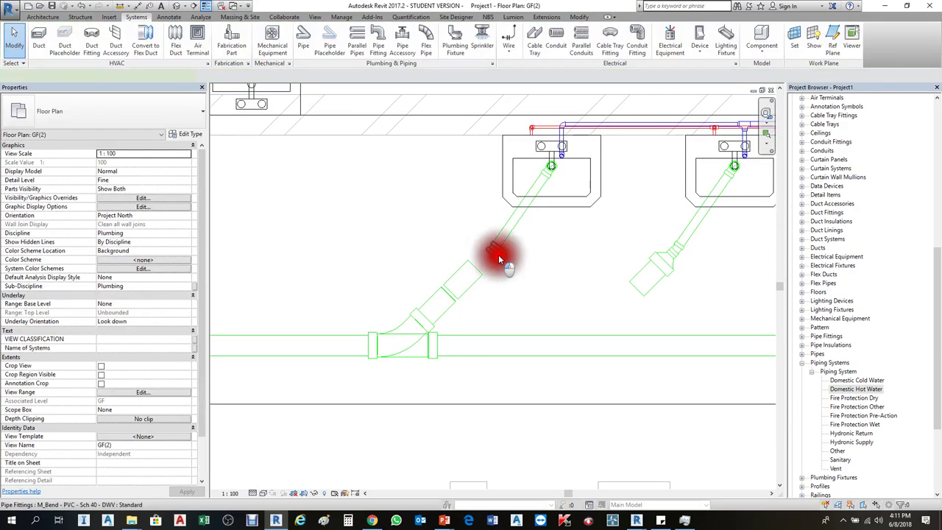
{"action": "left_click_drag", "start_coordinate": [475, 281], "coordinate": [452, 303]}
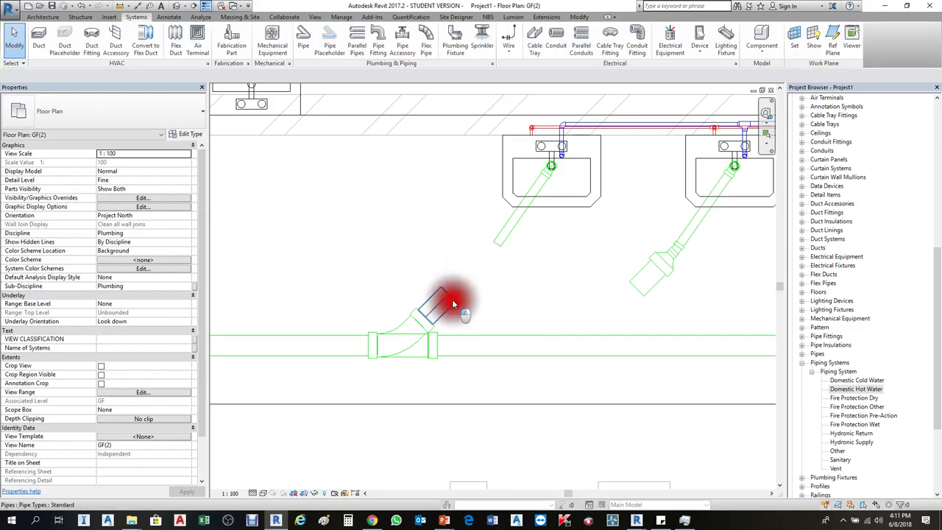
{"action": "left_click", "coordinate": [453, 302]}
{"action": "key", "text": "Escape"}
{"action": "scroll", "coordinate": [554, 262], "scroll_direction": "down", "scroll_amount": 1}
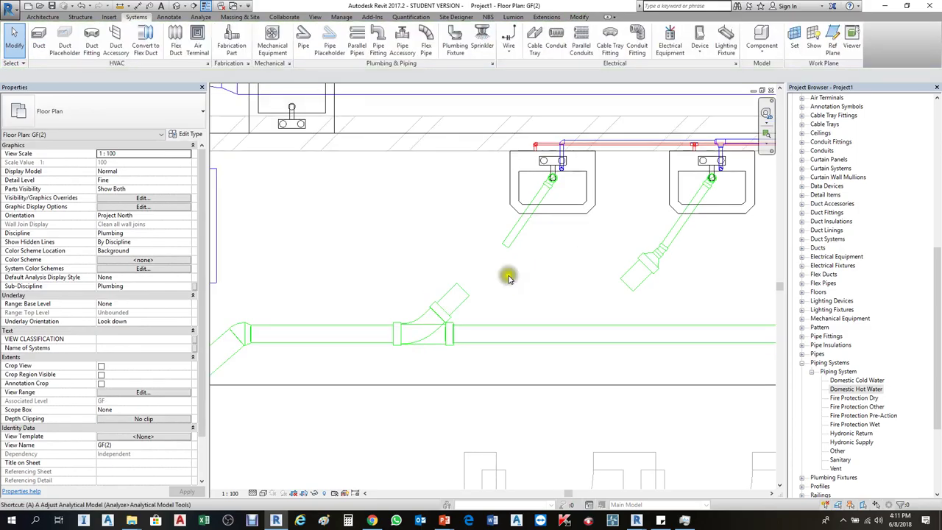
Nudge the tee and its short outlet pipe along the main drain towards the basin.
{"action": "left_click", "coordinate": [455, 303]}
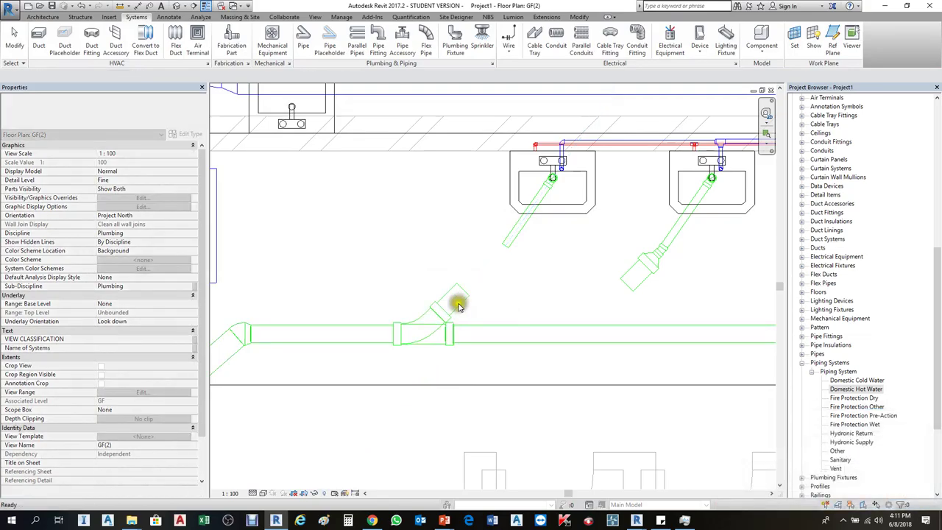
{"action": "left_click", "coordinate": [457, 304]}
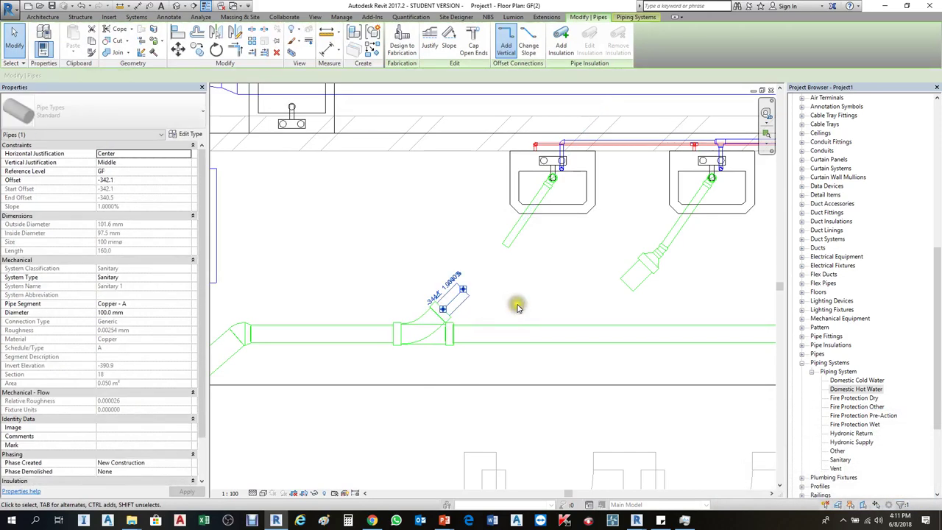
{"action": "key", "text": "Right"}
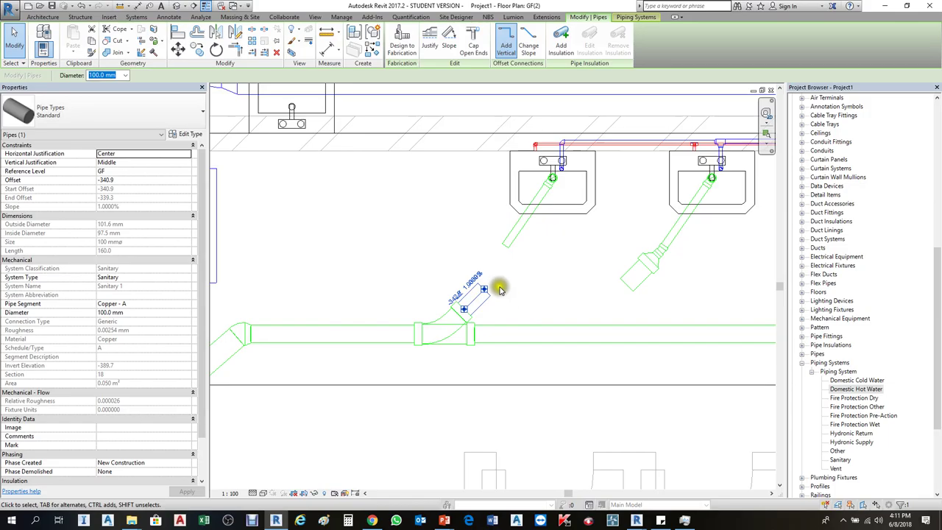
{"action": "scroll", "coordinate": [498, 276], "scroll_direction": "up", "scroll_amount": 2}
{"action": "left_click", "coordinate": [499, 297]}
Try to align the tee's short outlet pipe with the centreline of the basin's branch pipe without disconnecting the tee.
{"action": "left_click", "coordinate": [483, 300]}
{"action": "left_click", "coordinate": [514, 253]}
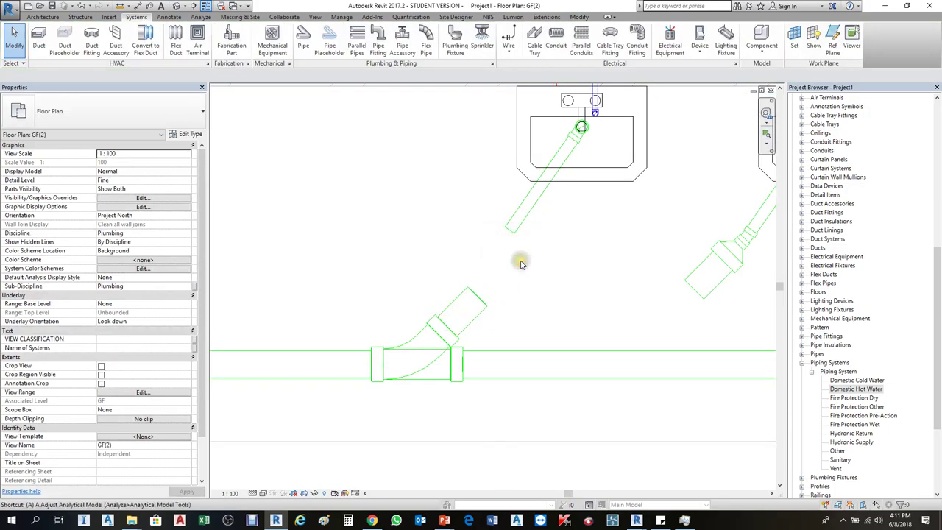
{"action": "left_click", "coordinate": [516, 233]}
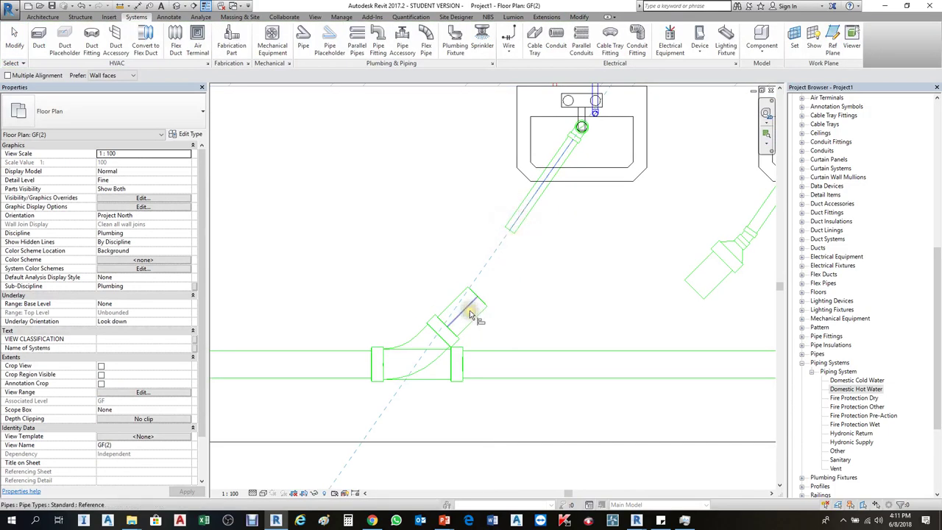
{"action": "left_click", "coordinate": [472, 315]}
{"action": "scroll", "coordinate": [491, 317], "scroll_direction": "down", "scroll_amount": 4}
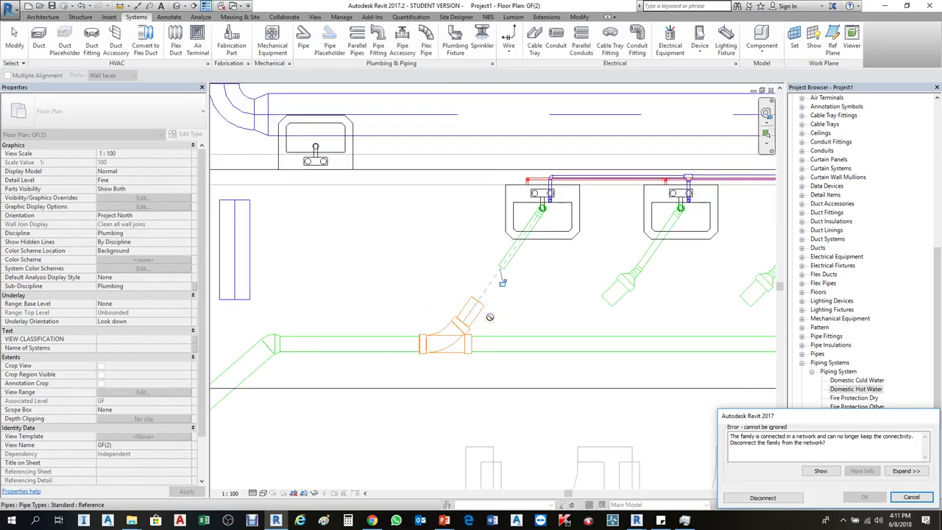
{"action": "key", "text": "Escape"}
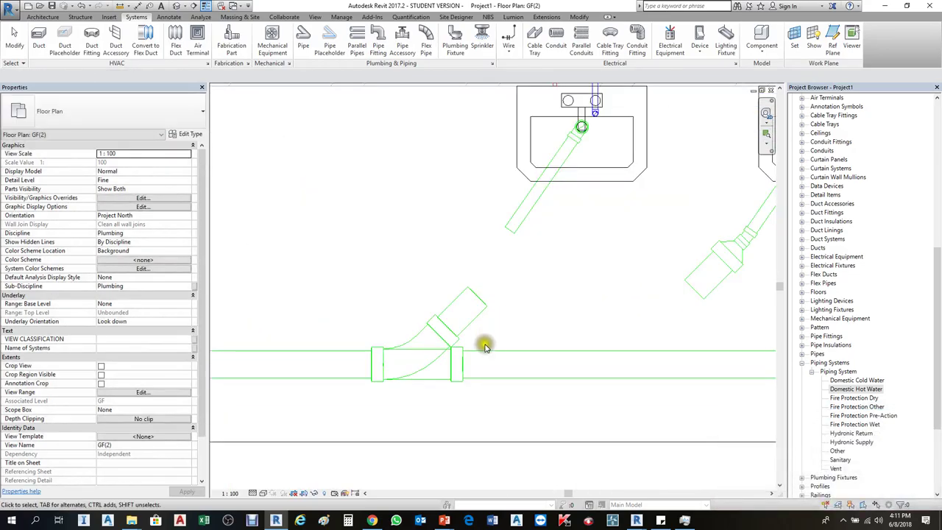
{"action": "key", "text": "Escape"}
{"action": "left_click", "coordinate": [484, 349]}
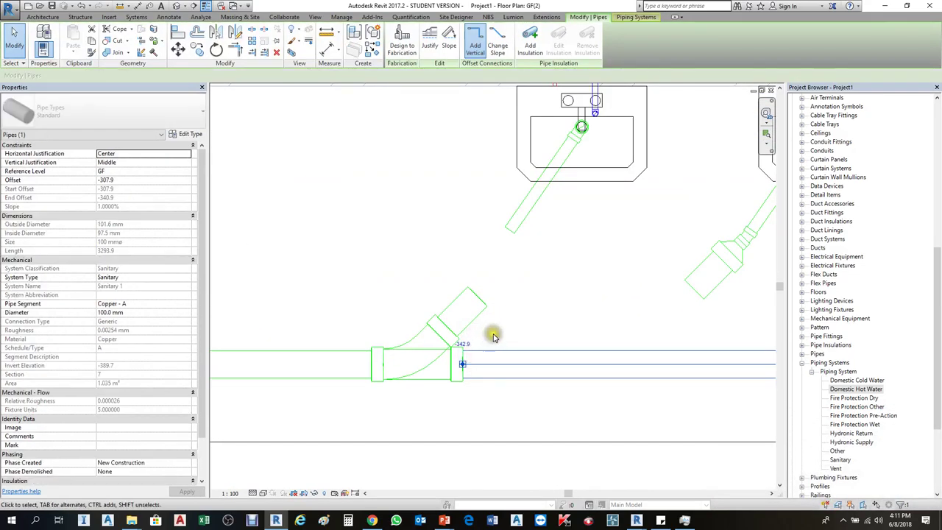
{"action": "scroll", "coordinate": [498, 324], "scroll_direction": "down", "scroll_amount": 4}
{"action": "key", "text": "Escape"}
{"action": "scroll", "coordinate": [509, 320], "scroll_direction": "up", "scroll_amount": 2}
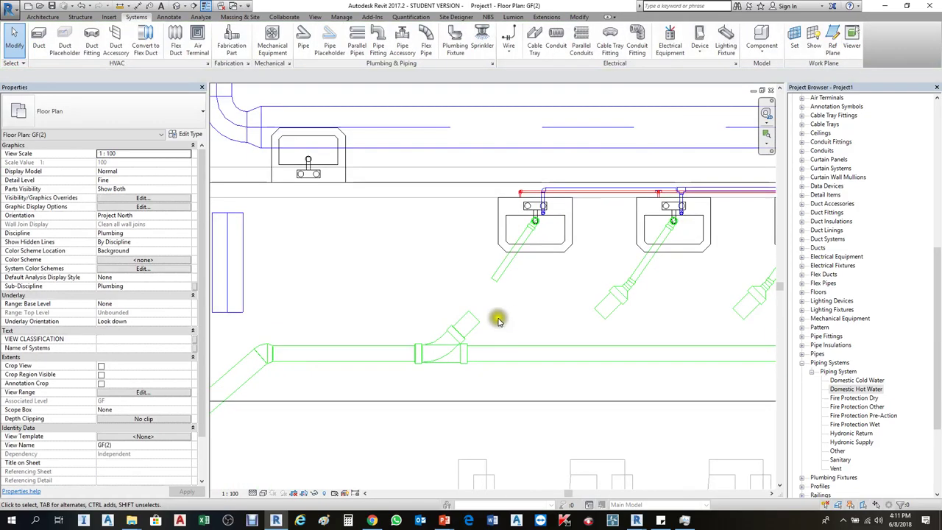
{"action": "key", "text": "l"}
{"action": "scroll", "coordinate": [503, 276], "scroll_direction": "up", "scroll_amount": 2}
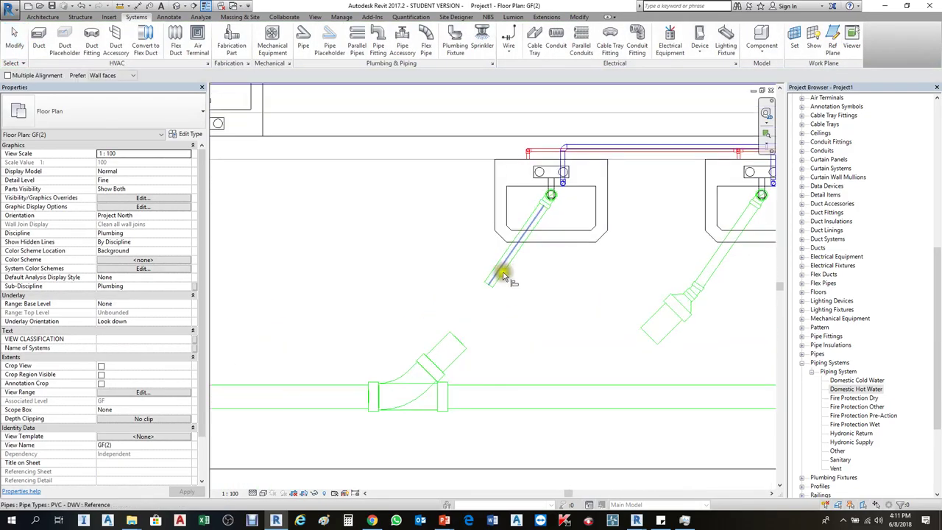
{"action": "left_click", "coordinate": [498, 286]}
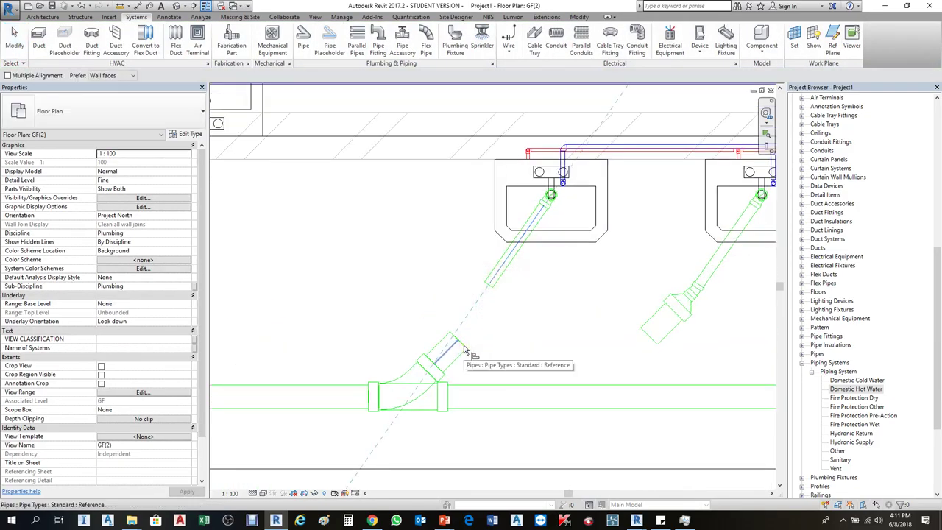
{"action": "key", "text": "Escape"}
{"action": "key", "text": "Escape"}
Nudge the tee's outlet pipe slightly along the drain and extend its open end to connect with the first basin's branch pipe.
{"action": "left_click", "coordinate": [471, 363]}
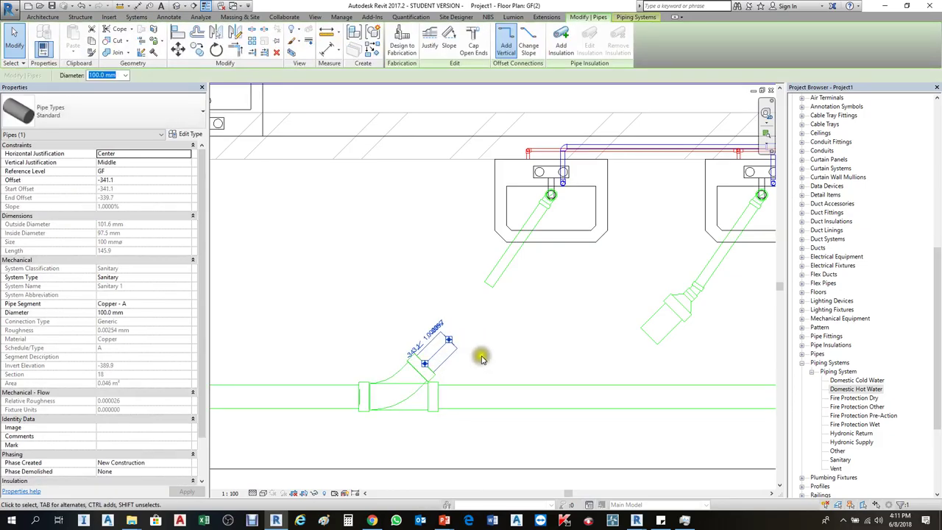
{"action": "left_click", "coordinate": [481, 358]}
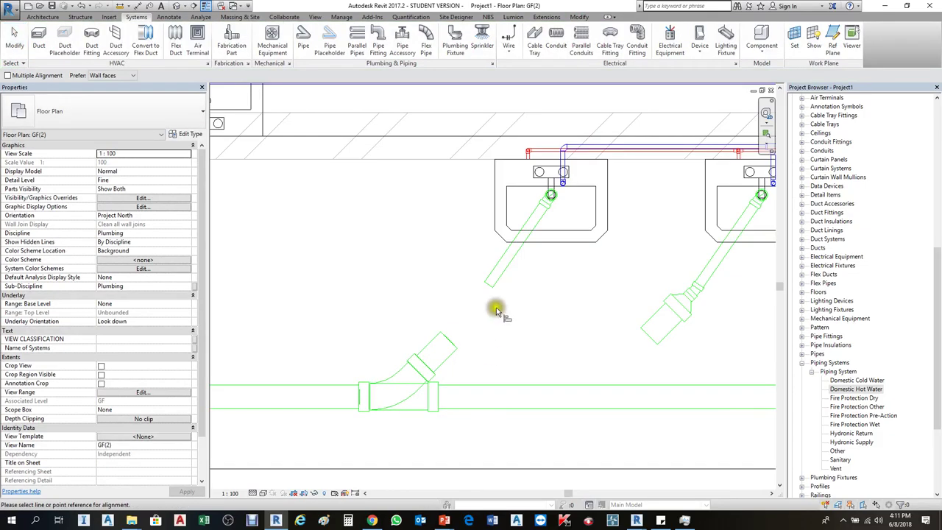
{"action": "left_click", "coordinate": [491, 274]}
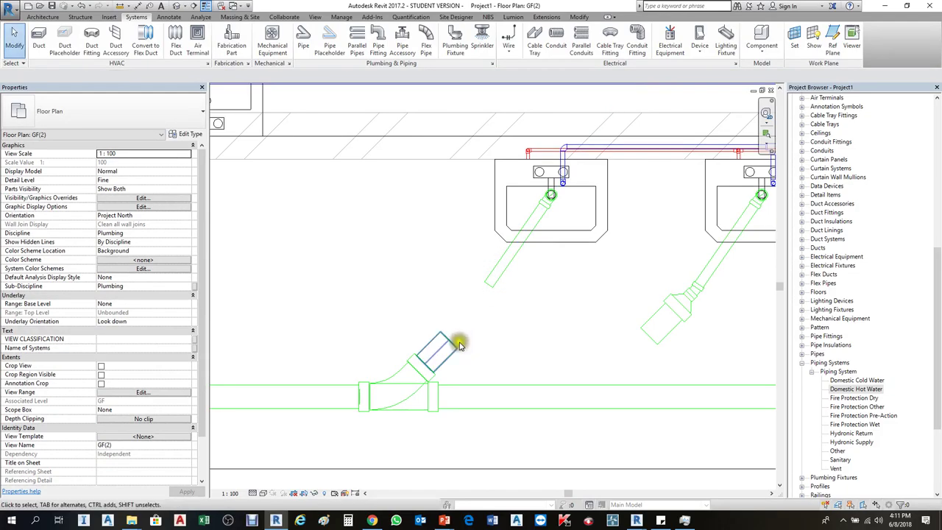
{"action": "left_click_drag", "start_coordinate": [447, 333], "coordinate": [489, 284]}
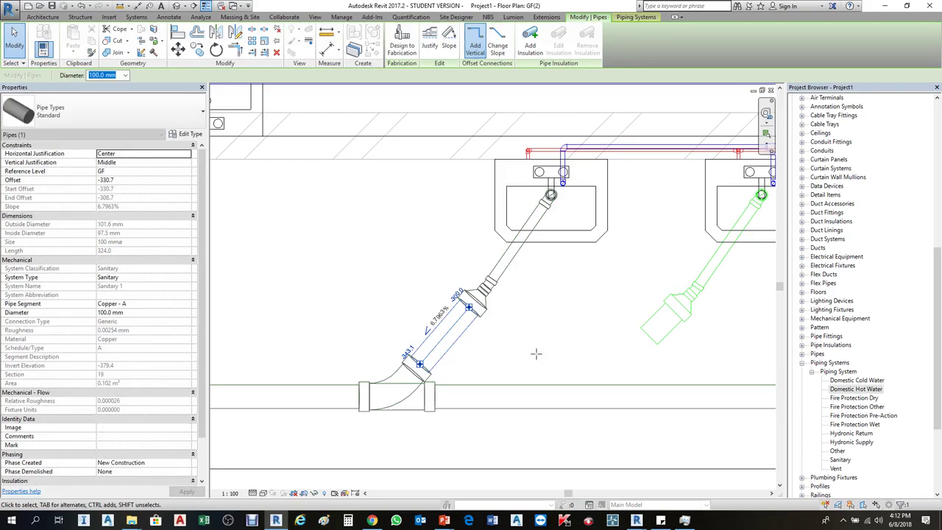
{"action": "left_click", "coordinate": [538, 353]}
{"action": "scroll", "coordinate": [480, 310], "scroll_direction": "down", "scroll_amount": 3}
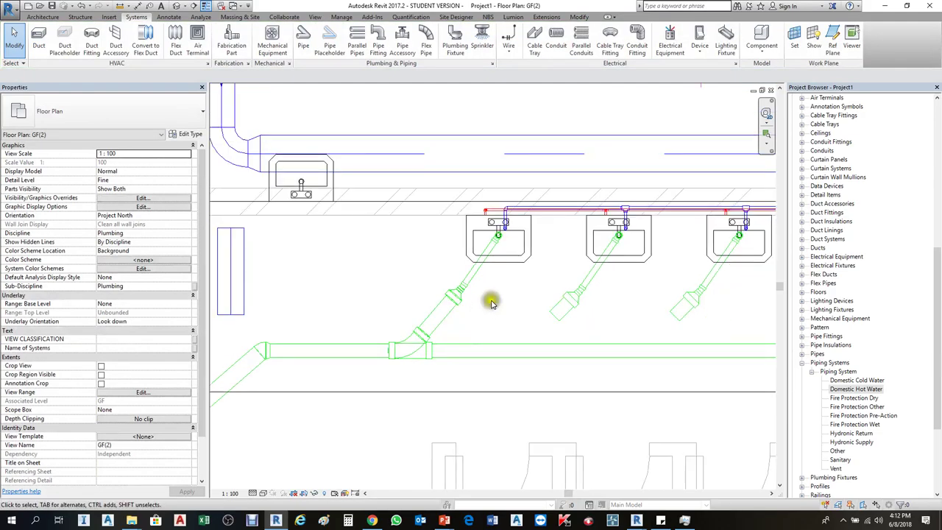
{"action": "scroll", "coordinate": [491, 302], "scroll_direction": "up", "scroll_amount": 5}
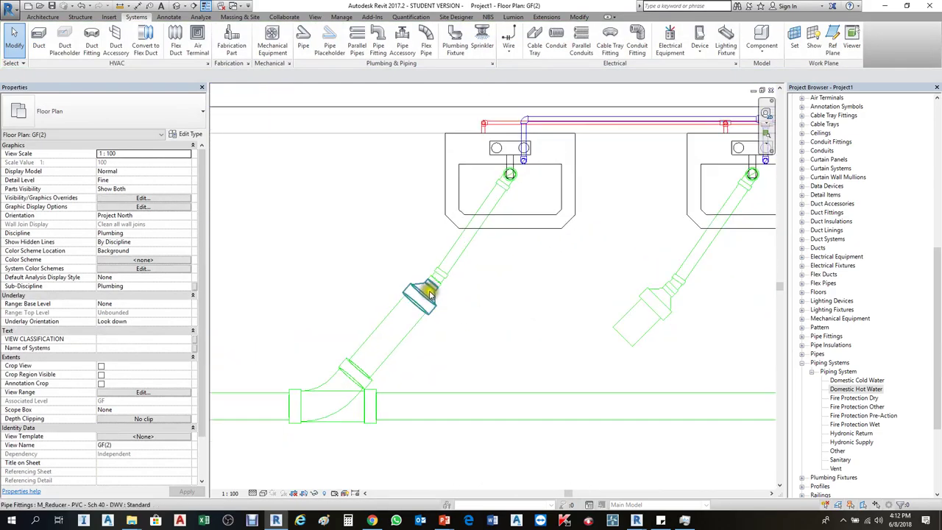
{"action": "scroll", "coordinate": [430, 295], "scroll_direction": "down", "scroll_amount": 3}
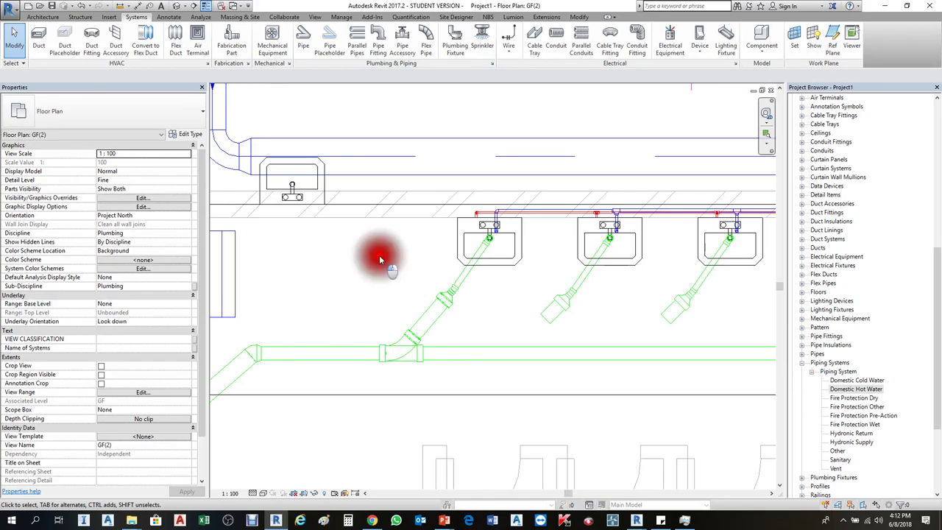
Close the GF(1) floor plan and examine the basins' waste branches and main drain in the 3D view.
{"action": "left_click_drag", "start_coordinate": [379, 255], "coordinate": [541, 403]}
{"action": "key", "text": "ctrl+Tab"}
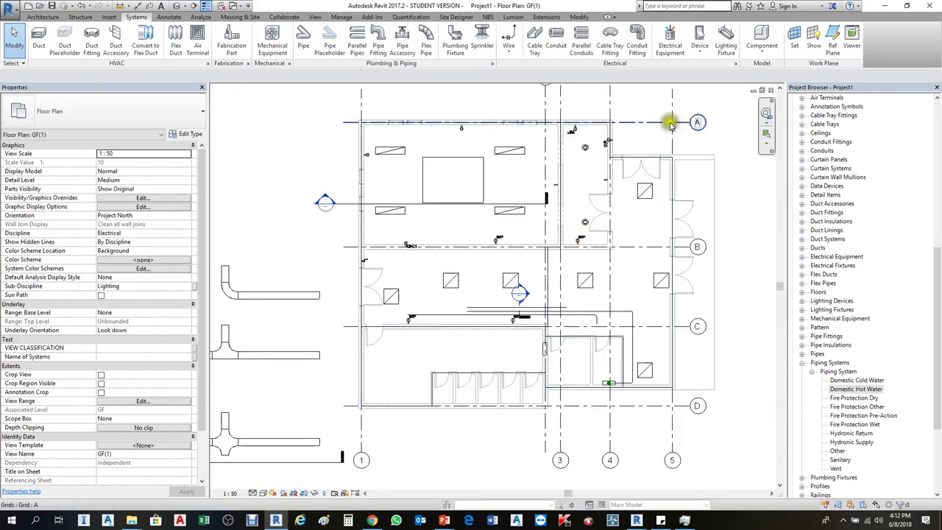
{"action": "left_click", "coordinate": [770, 90]}
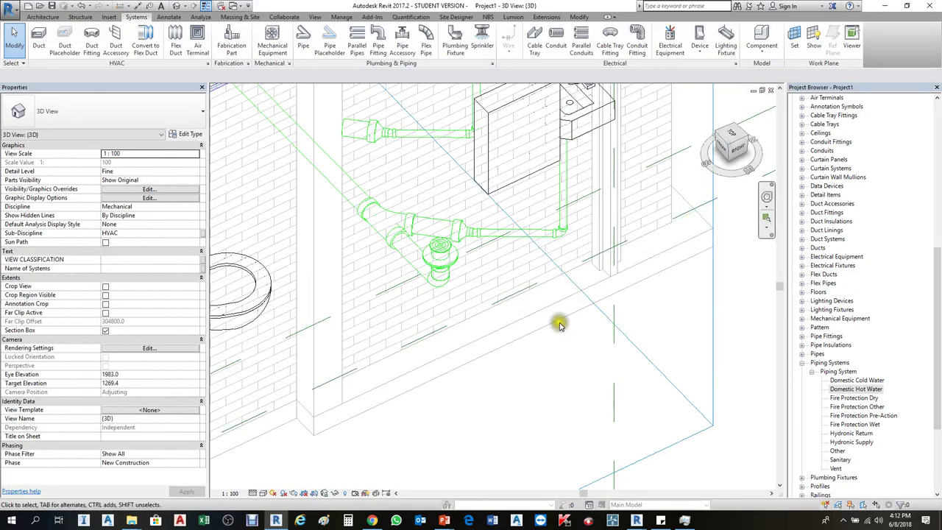
{"action": "scroll", "coordinate": [560, 325], "scroll_direction": "down", "scroll_amount": 3}
{"action": "middle_click_drag", "start_coordinate": [579, 267], "coordinate": [443, 196], "text": "shift"}
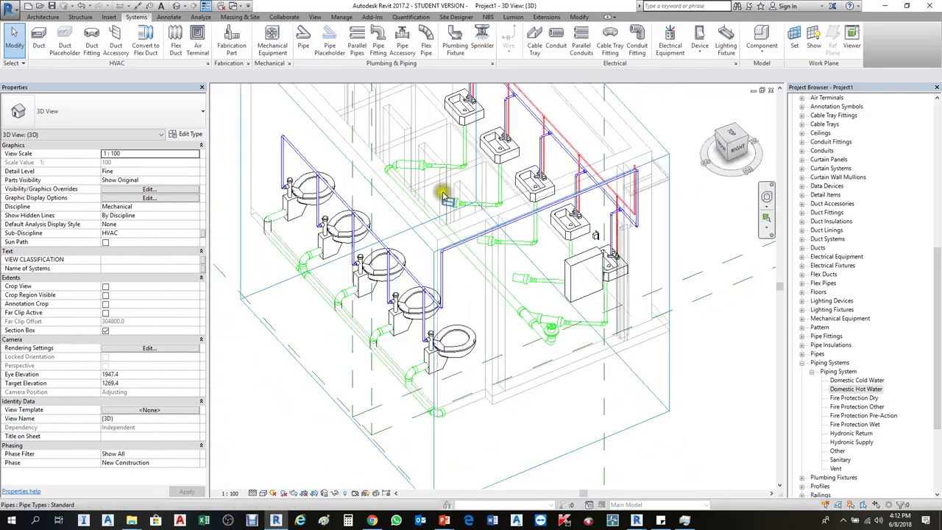
{"action": "scroll", "coordinate": [442, 196], "scroll_direction": "up", "scroll_amount": 5}
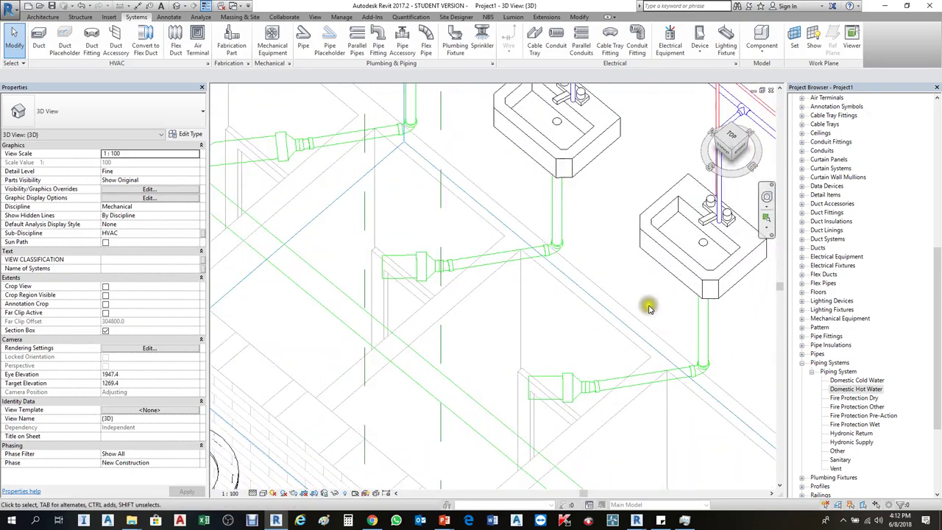
{"action": "scroll", "coordinate": [649, 308], "scroll_direction": "down", "scroll_amount": 4}
{"action": "scroll", "coordinate": [530, 189], "scroll_direction": "up", "scroll_amount": 3}
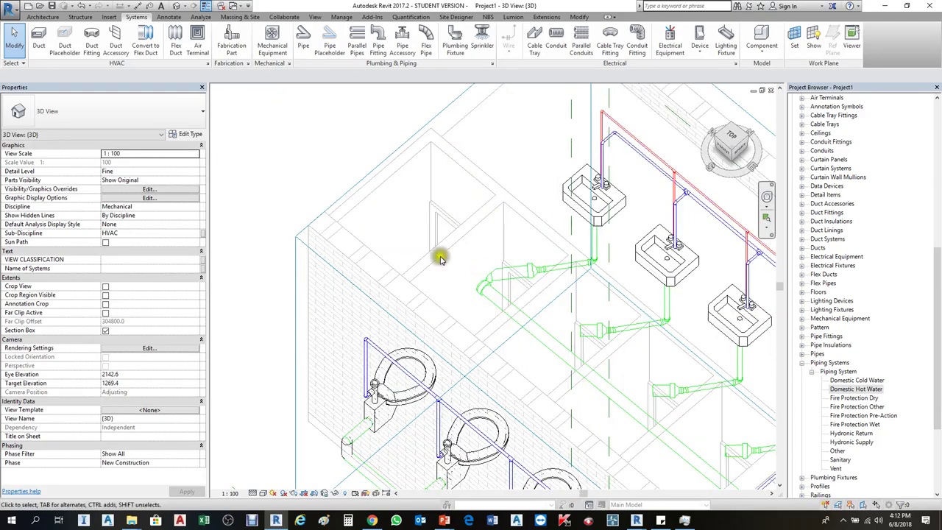
{"action": "middle_click_drag", "start_coordinate": [387, 158], "coordinate": [511, 276], "text": "shift"}
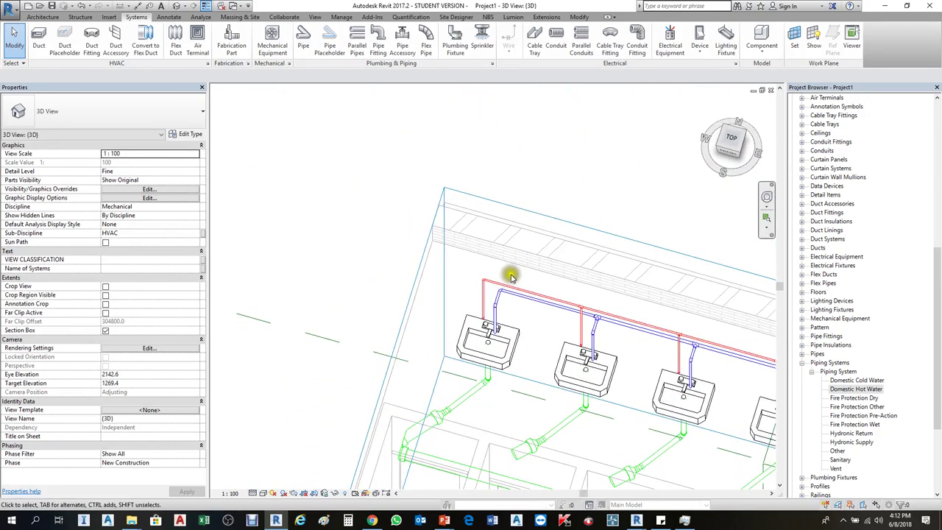
{"action": "scroll", "coordinate": [440, 221], "scroll_direction": "down", "scroll_amount": 2}
{"action": "scroll", "coordinate": [599, 410], "scroll_direction": "up", "scroll_amount": 2}
Return to the GF(2) floor plan and nudge the 100 mm main drain slightly closer to the basins.
{"action": "key", "text": "ctrl+Tab"}
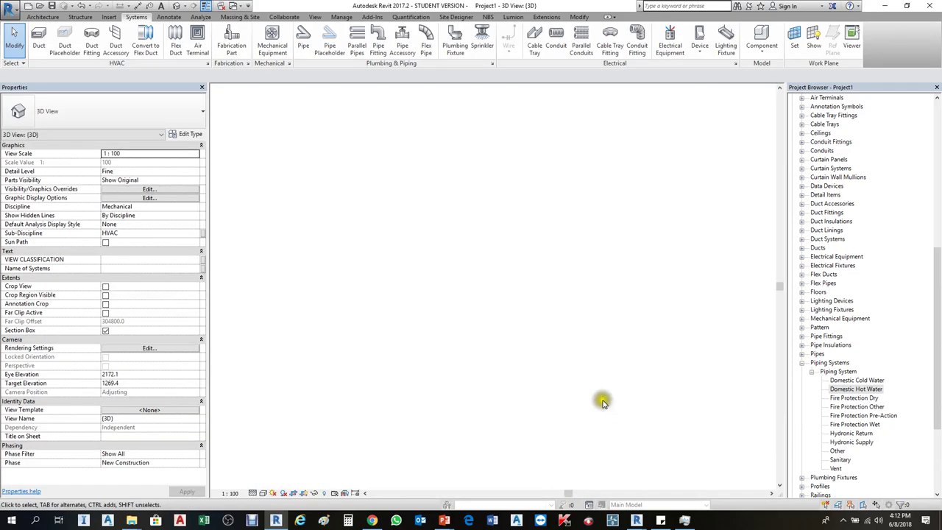
{"action": "scroll", "coordinate": [481, 311], "scroll_direction": "down", "scroll_amount": 3}
{"action": "key", "text": "ctrl+Tab"}
{"action": "scroll", "coordinate": [469, 299], "scroll_direction": "down", "scroll_amount": 1}
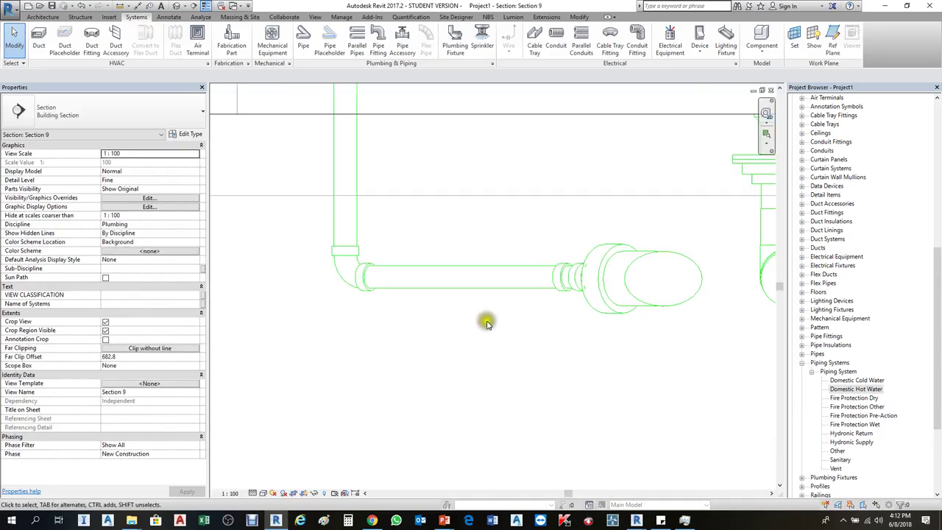
{"action": "key", "text": "ctrl+Tab"}
{"action": "left_click", "coordinate": [513, 346]}
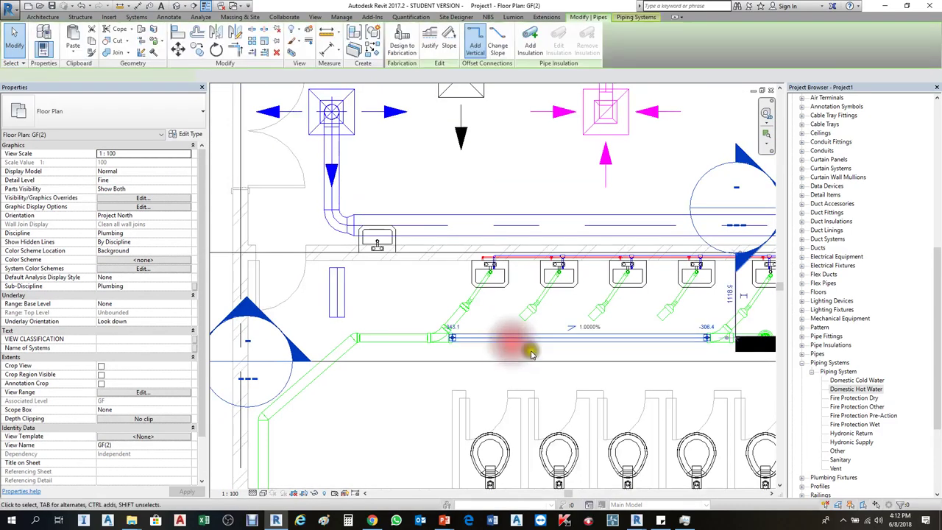
{"action": "scroll", "coordinate": [489, 333], "scroll_direction": "down", "scroll_amount": 1}
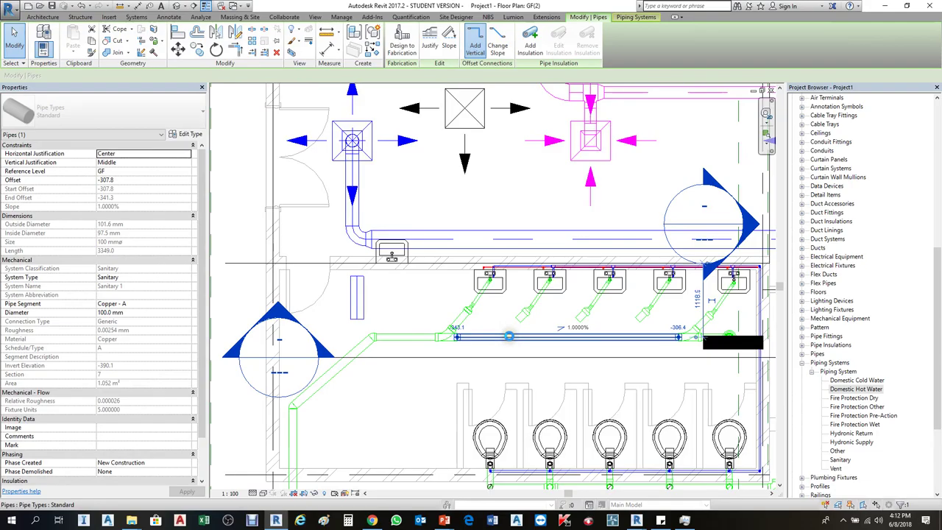
{"action": "left_click_drag", "start_coordinate": [508, 336], "coordinate": [560, 325]}
{"action": "left_click", "coordinate": [614, 340]}
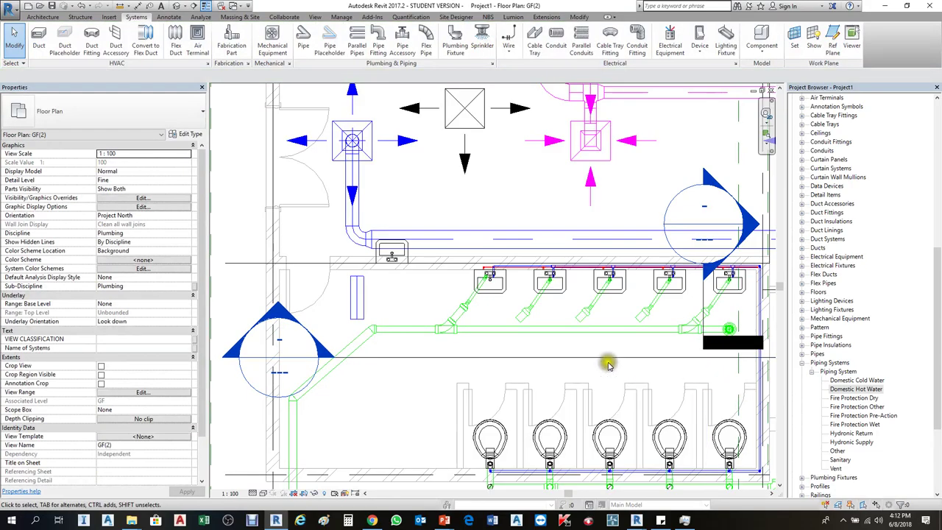
{"action": "scroll", "coordinate": [482, 331], "scroll_direction": "up", "scroll_amount": 2}
{"action": "scroll", "coordinate": [486, 331], "scroll_direction": "up", "scroll_amount": 1}
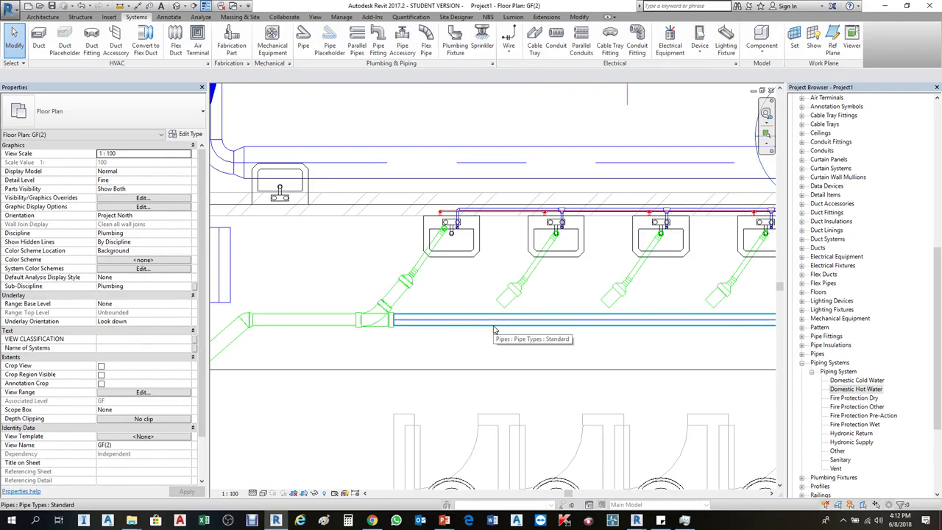
{"action": "scroll", "coordinate": [495, 327], "scroll_direction": "down", "scroll_amount": 2}
{"action": "scroll", "coordinate": [495, 331], "scroll_direction": "up", "scroll_amount": 2}
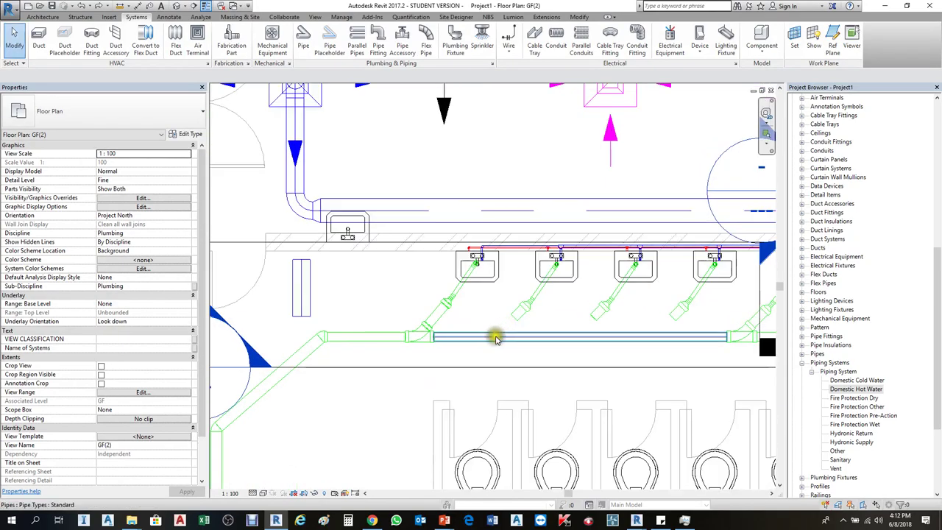
Create a similar 100 mm pipe, sloping up at 1.0000%, at 45° from the main drain to the second basin's branch end.
{"action": "left_click", "coordinate": [496, 339]}
{"action": "right_click", "coordinate": [496, 339]}
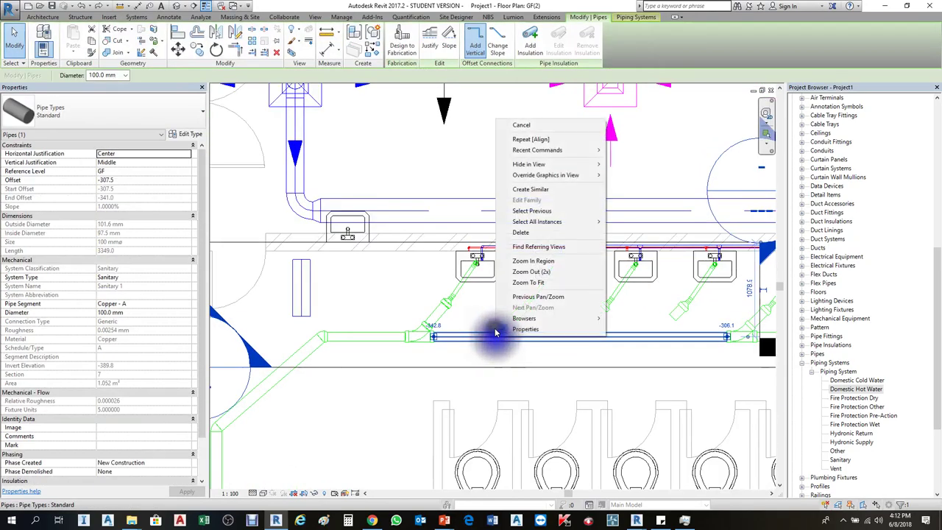
{"action": "left_click", "coordinate": [535, 190]}
{"action": "scroll", "coordinate": [504, 329], "scroll_direction": "up", "scroll_amount": 2}
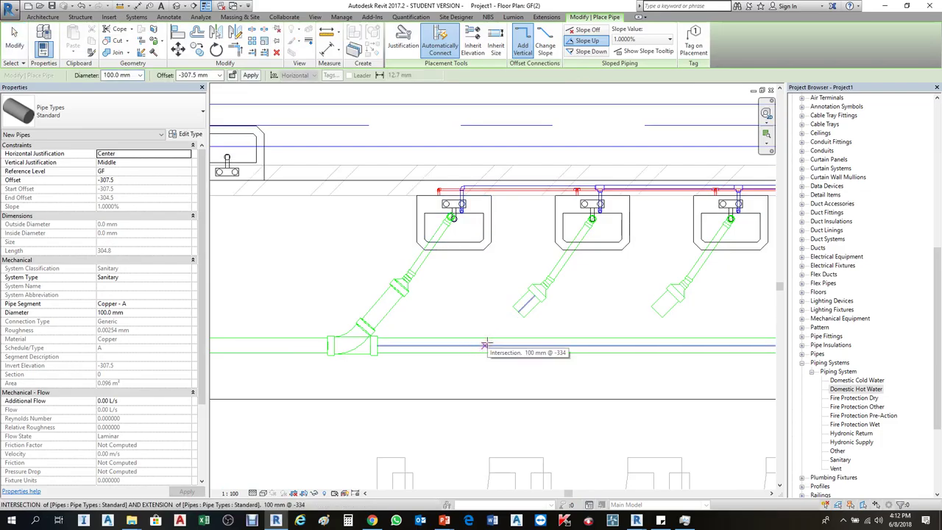
{"action": "left_click", "coordinate": [486, 345]}
{"action": "left_click", "coordinate": [520, 313]}
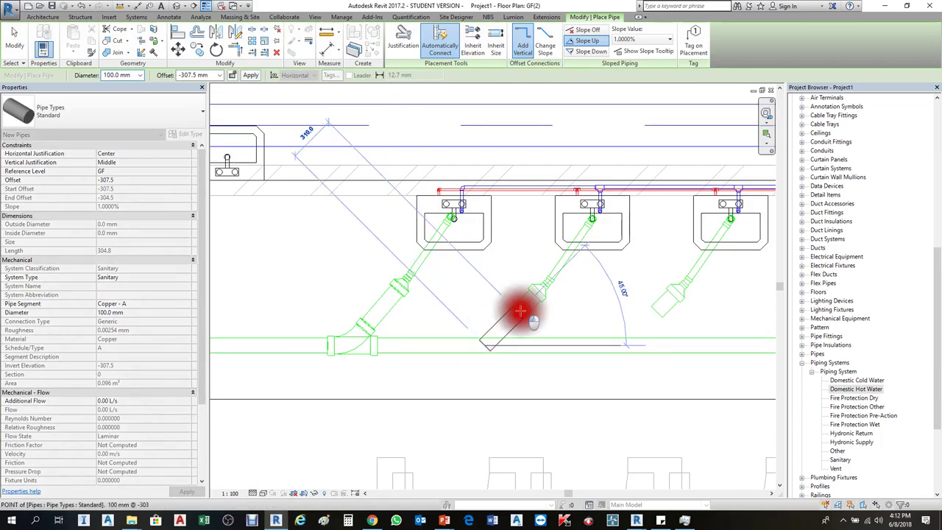
{"action": "key", "text": "Escape"}
{"action": "key", "text": "Escape"}
{"action": "scroll", "coordinate": [409, 341], "scroll_direction": "down", "scroll_amount": 2}
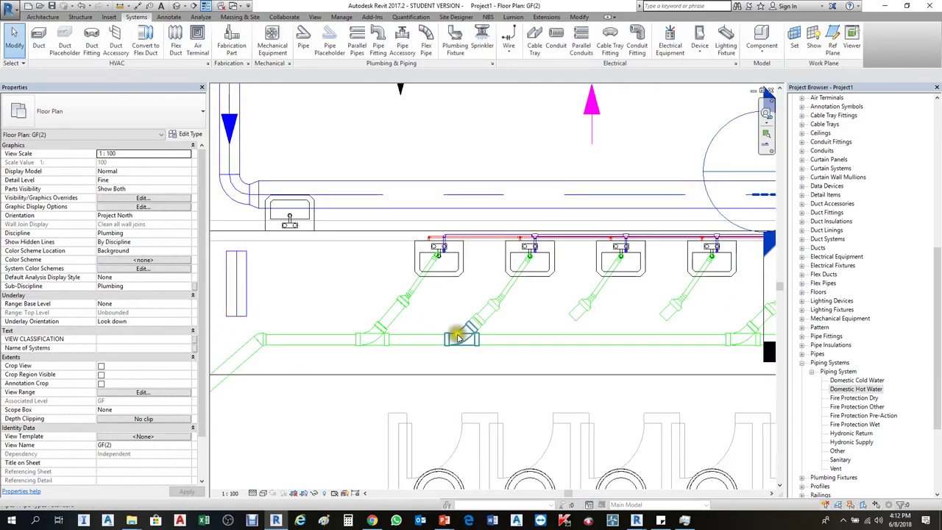
Try to draw a similar 100 mm pipe from the third basin's branch end diagonally to the main drain.
{"action": "scroll", "coordinate": [557, 339], "scroll_direction": "up", "scroll_amount": 2}
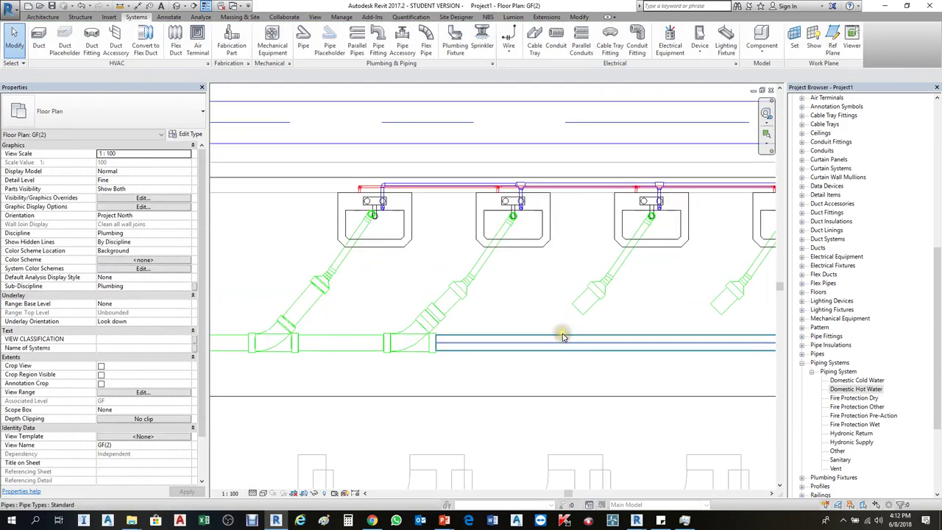
{"action": "right_click", "coordinate": [531, 351]}
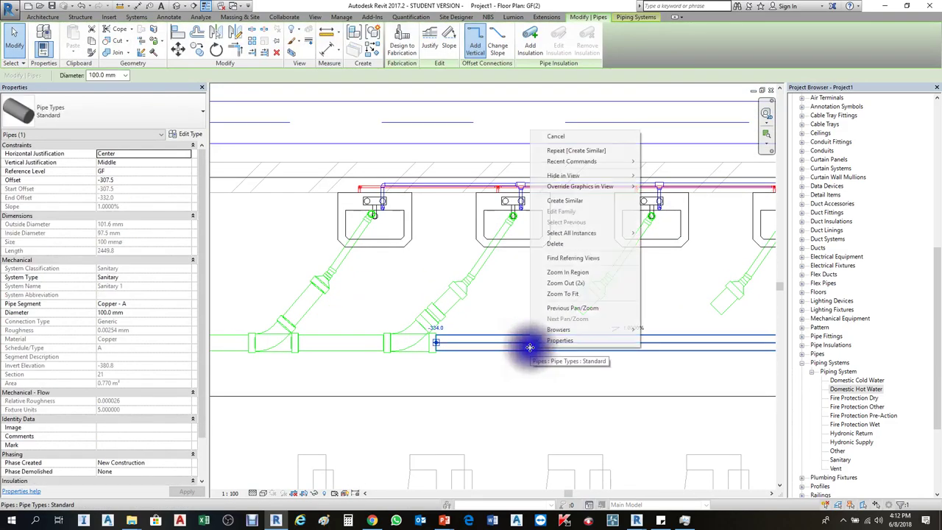
{"action": "left_click", "coordinate": [581, 206]}
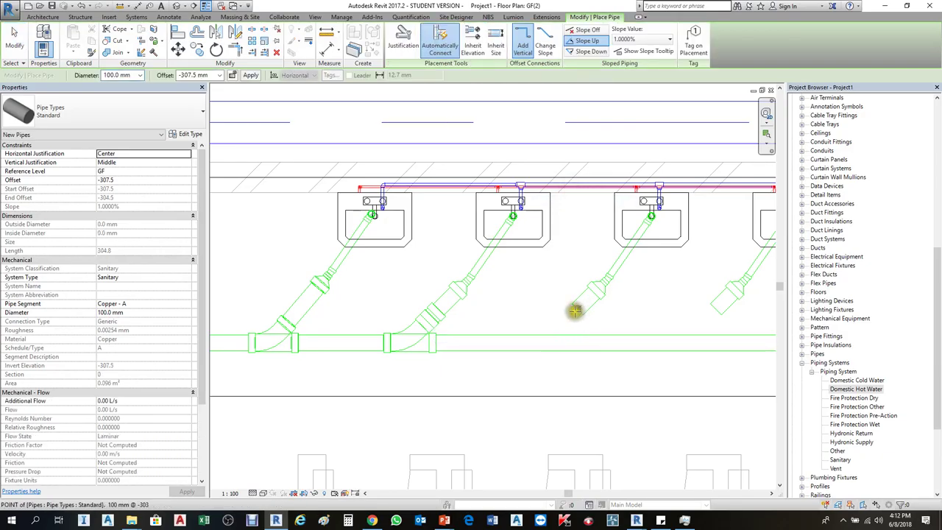
{"action": "left_click", "coordinate": [576, 309]}
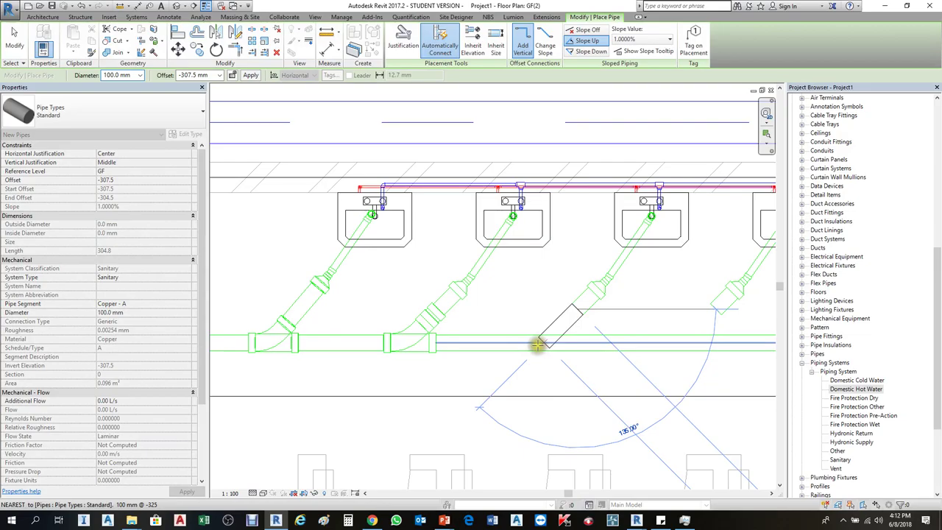
{"action": "left_click", "coordinate": [542, 343]}
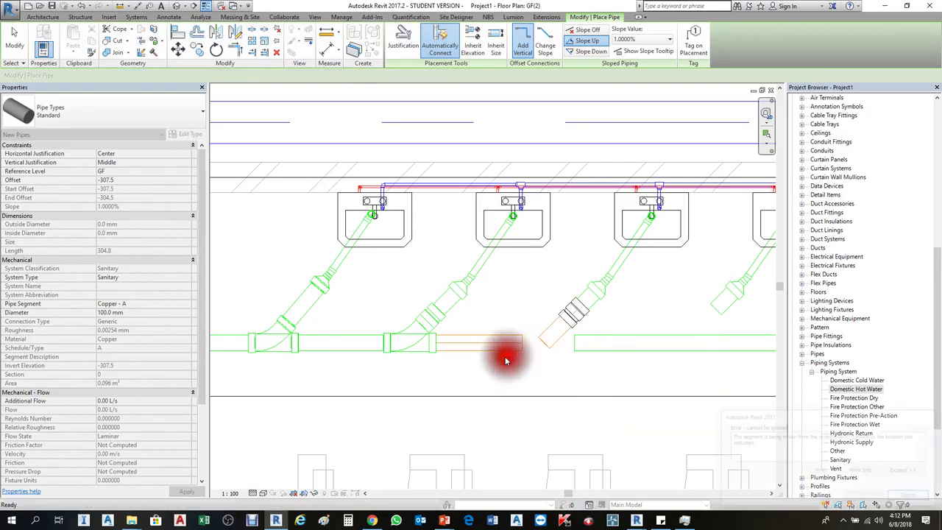
{"action": "key", "text": "Escape"}
{"action": "scroll", "coordinate": [557, 319], "scroll_direction": "down", "scroll_amount": 2}
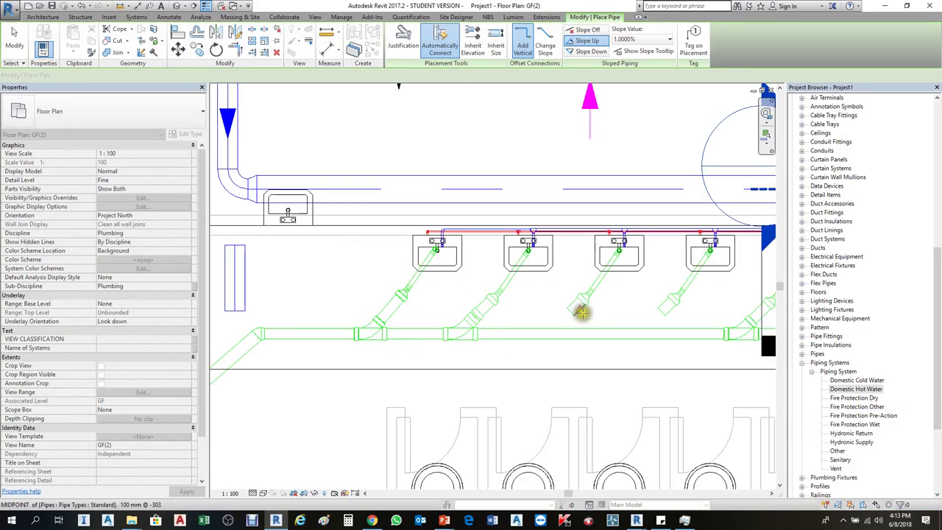
{"action": "key", "text": "Escape"}
Nudge the 100 mm main drain slightly away from the washbasins.
{"action": "left_click", "coordinate": [569, 340]}
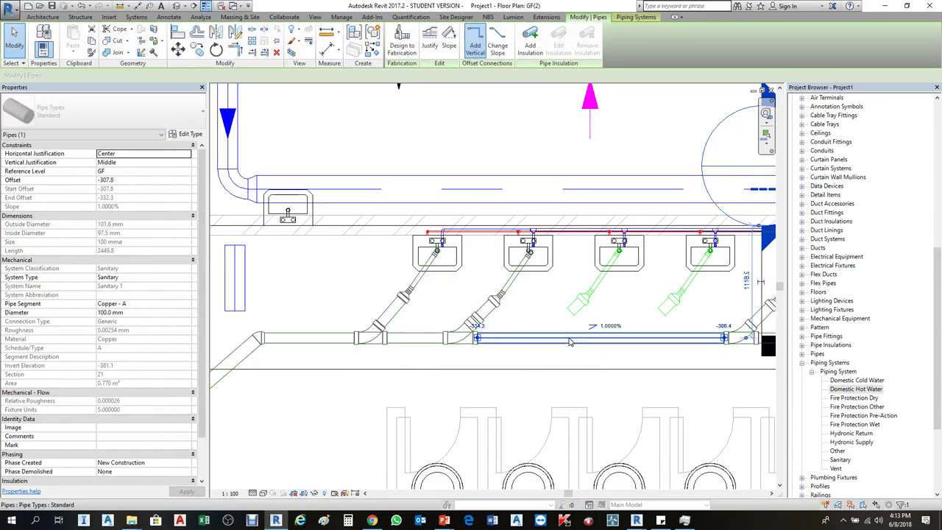
{"action": "key", "text": "Down"}
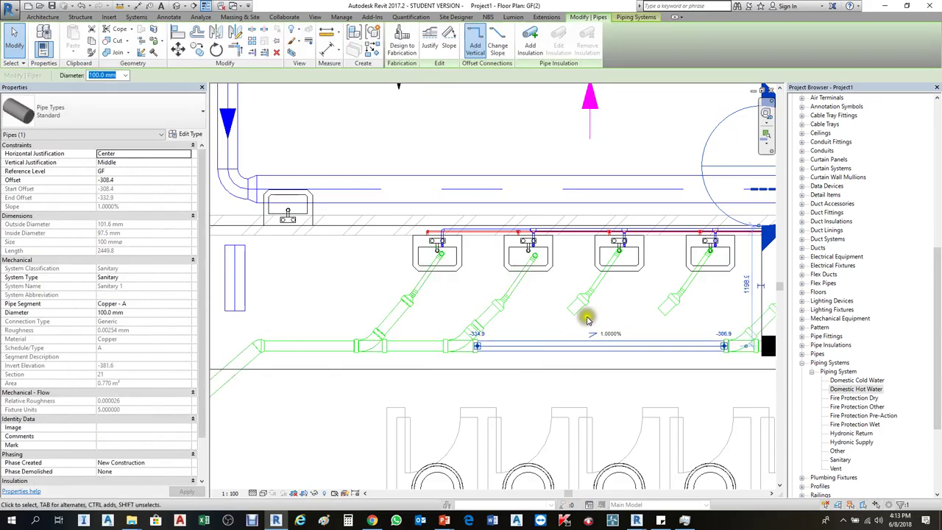
{"action": "key", "text": "Escape"}
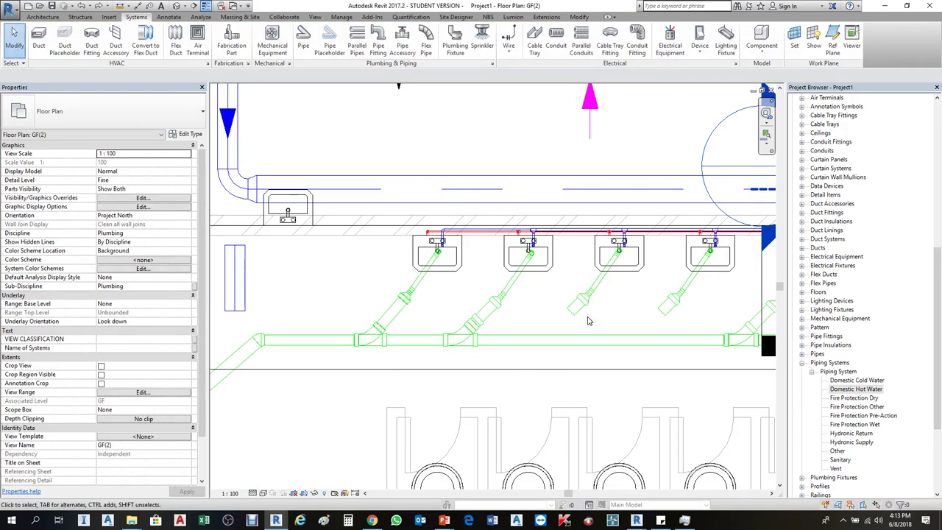
Undo the recent main drain nudges and the second basin's connection to the drain.
{"action": "scroll", "coordinate": [588, 319], "scroll_direction": "up", "scroll_amount": 2}
{"action": "left_click", "coordinate": [587, 319]}
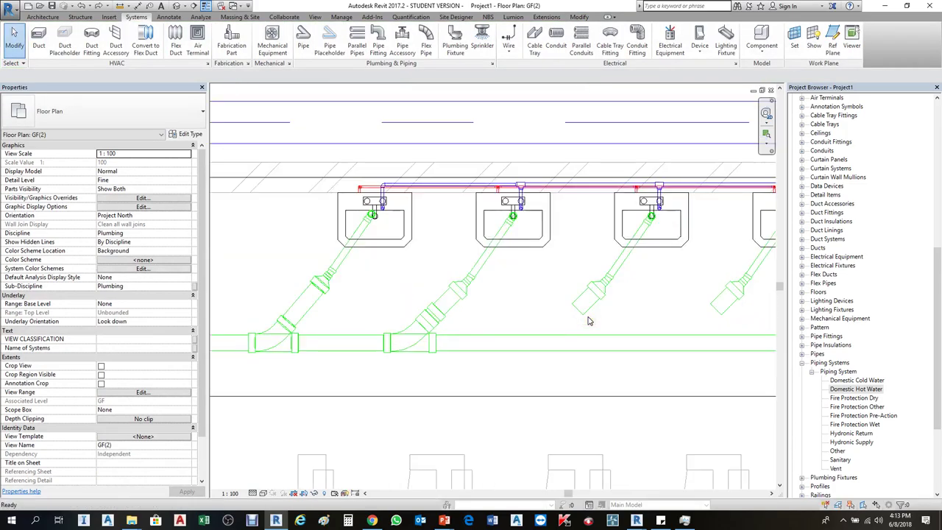
{"action": "key", "text": "ctrl+z"}
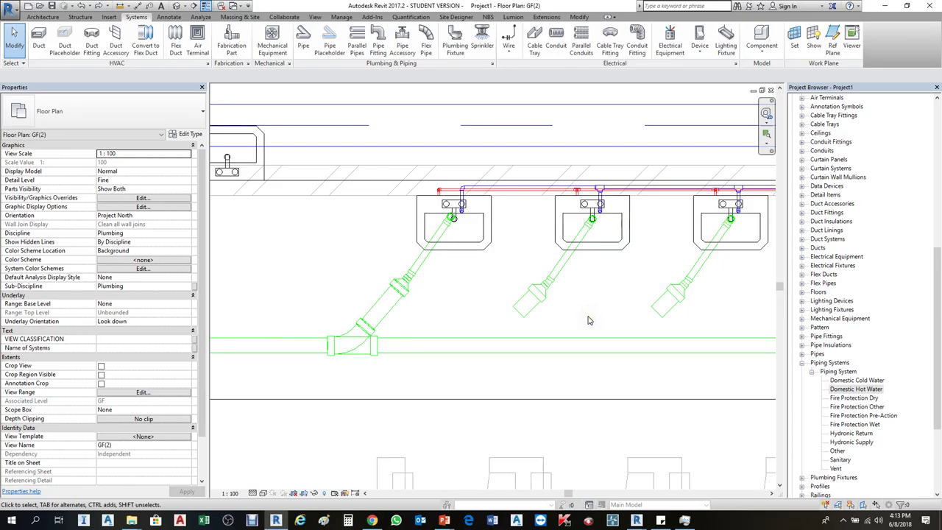
{"action": "scroll", "coordinate": [564, 231], "scroll_direction": "down", "scroll_amount": 2}
{"action": "scroll", "coordinate": [549, 289], "scroll_direction": "up", "scroll_amount": 2}
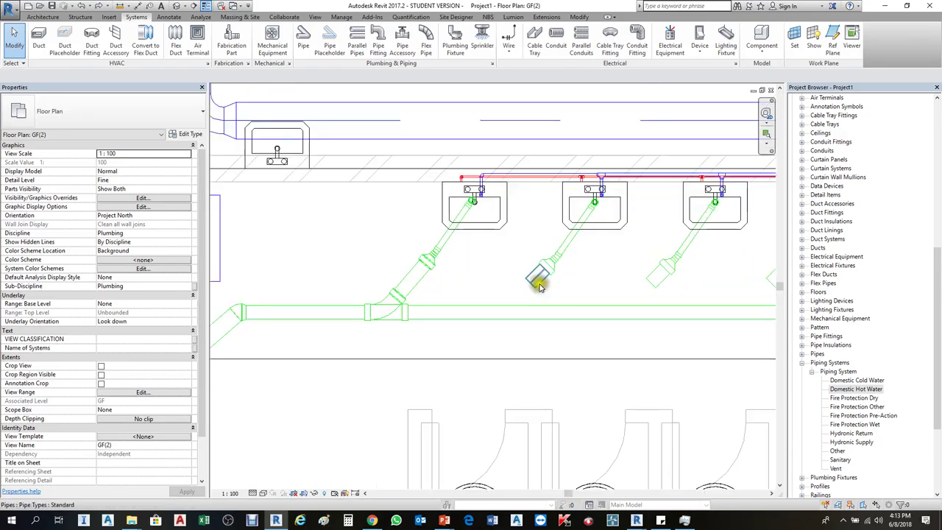
Draw a 100 mm pipe from the second basin's branch end at 45° down to the centreline of the main drain.
{"action": "left_click", "coordinate": [527, 293]}
{"action": "right_click", "coordinate": [536, 280]}
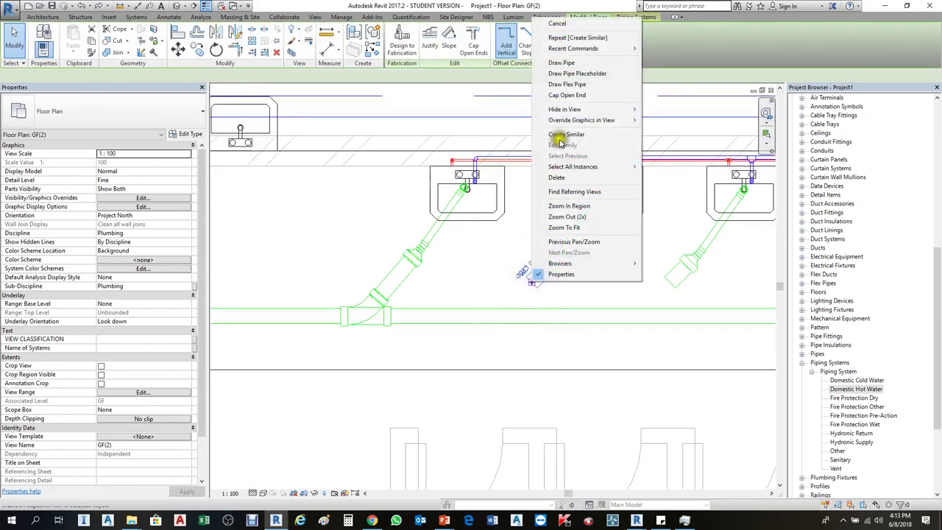
{"action": "left_click", "coordinate": [562, 63]}
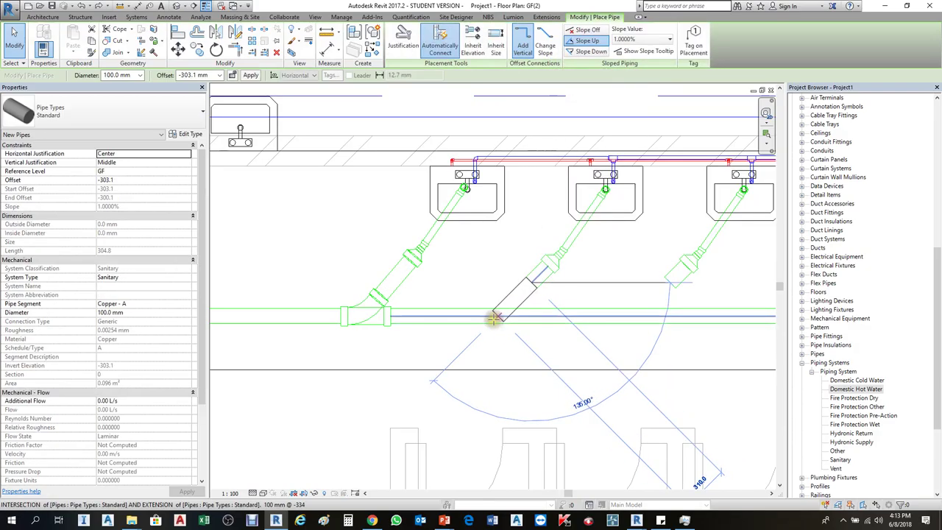
{"action": "left_click", "coordinate": [497, 322]}
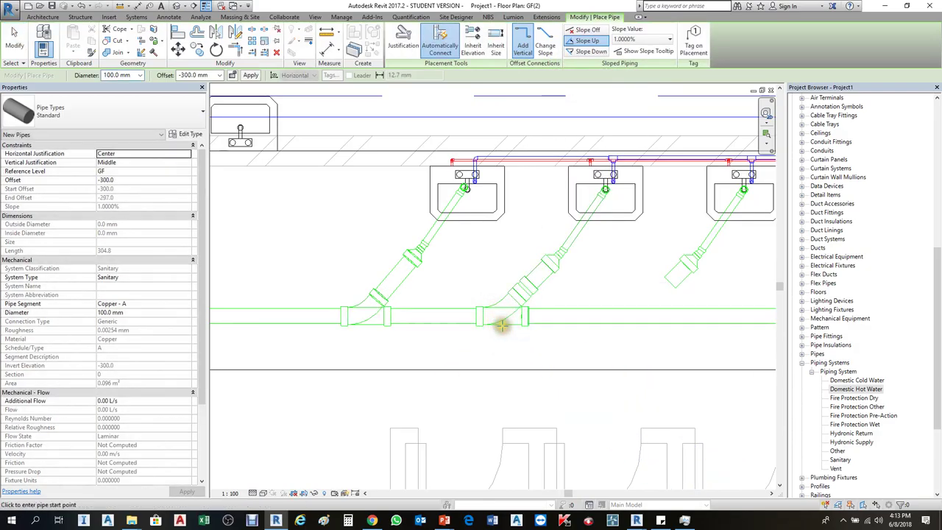
{"action": "scroll", "coordinate": [432, 294], "scroll_direction": "down", "scroll_amount": 1}
{"action": "scroll", "coordinate": [610, 303], "scroll_direction": "up", "scroll_amount": 1}
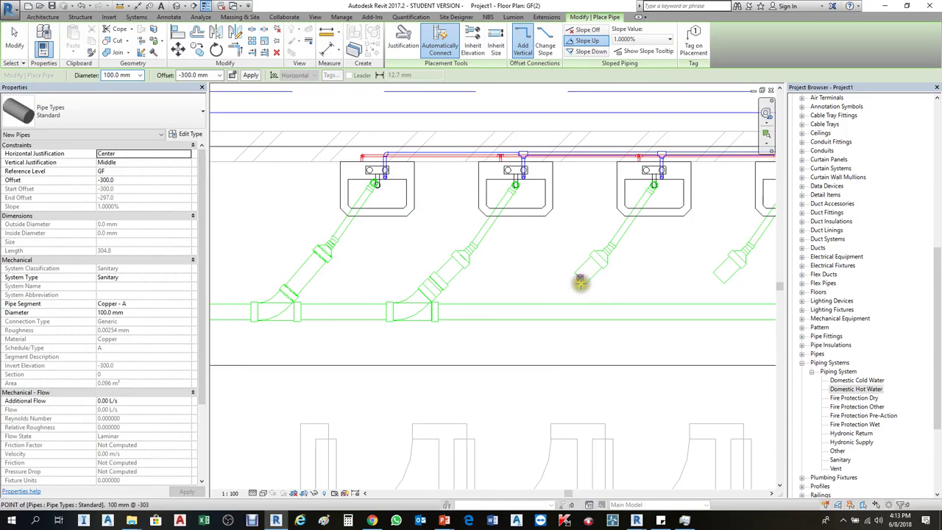
{"action": "key", "text": "Escape"}
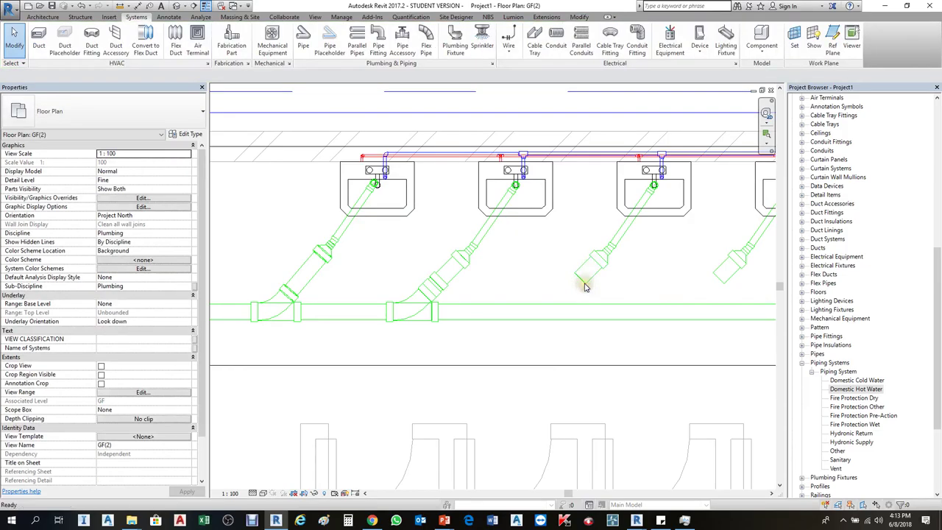
Extend the third basin's branch pipe end diagonally onto the main drain so the two connect.
{"action": "left_click", "coordinate": [582, 284]}
{"action": "left_click_drag", "start_coordinate": [578, 278], "coordinate": [541, 312]}
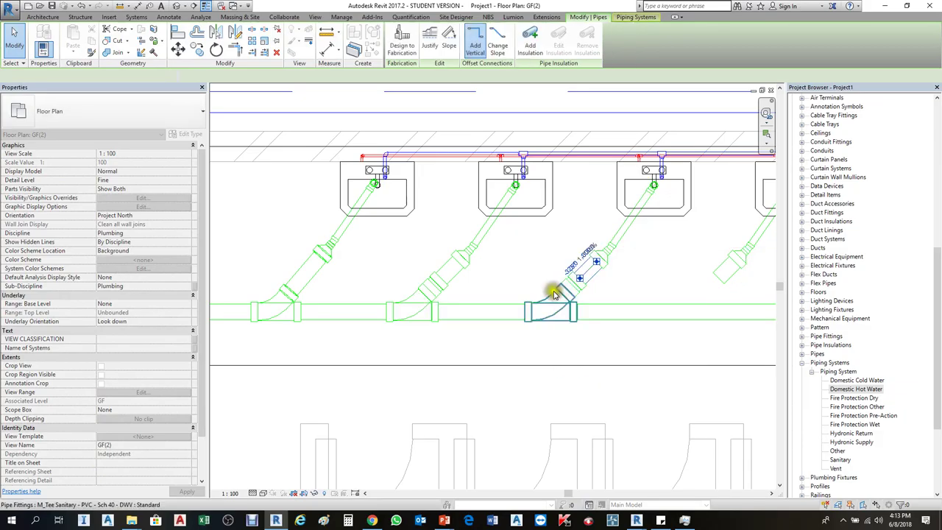
{"action": "scroll", "coordinate": [431, 314], "scroll_direction": "down", "scroll_amount": 2}
{"action": "key", "text": "Escape"}
Extend the fourth basin's 100 mm branch pipe diagonally at 45° onto the main drain.
{"action": "scroll", "coordinate": [600, 298], "scroll_direction": "up", "scroll_amount": 1}
{"action": "left_click", "coordinate": [600, 294]}
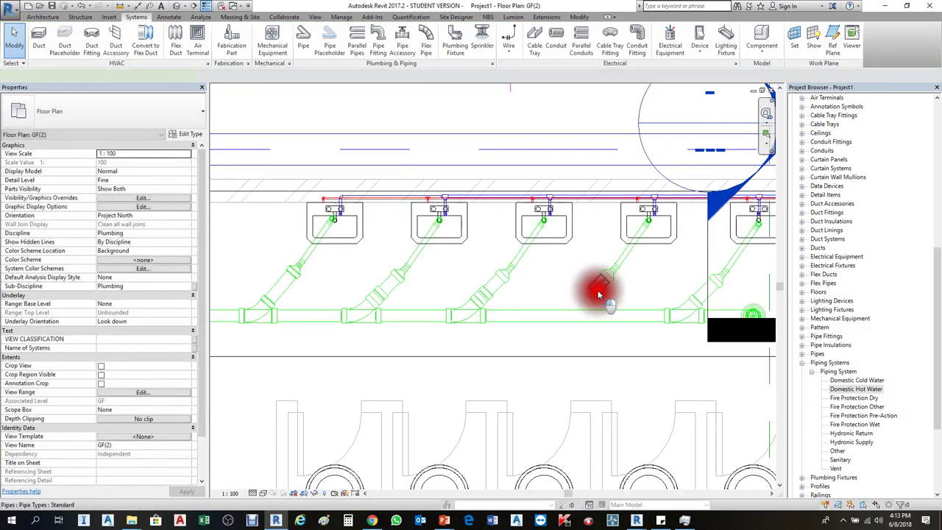
{"action": "left_click_drag", "start_coordinate": [592, 291], "coordinate": [566, 315]}
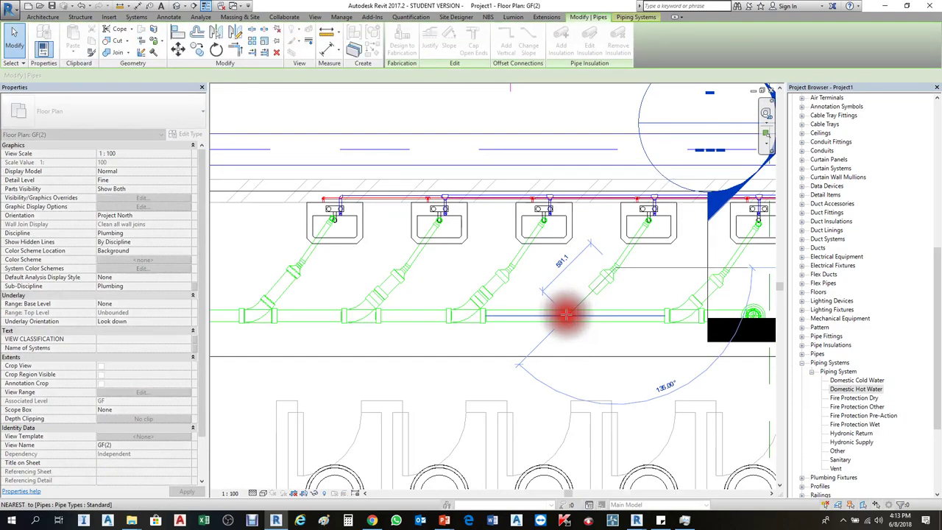
{"action": "left_click_drag", "start_coordinate": [617, 302], "coordinate": [622, 304]}
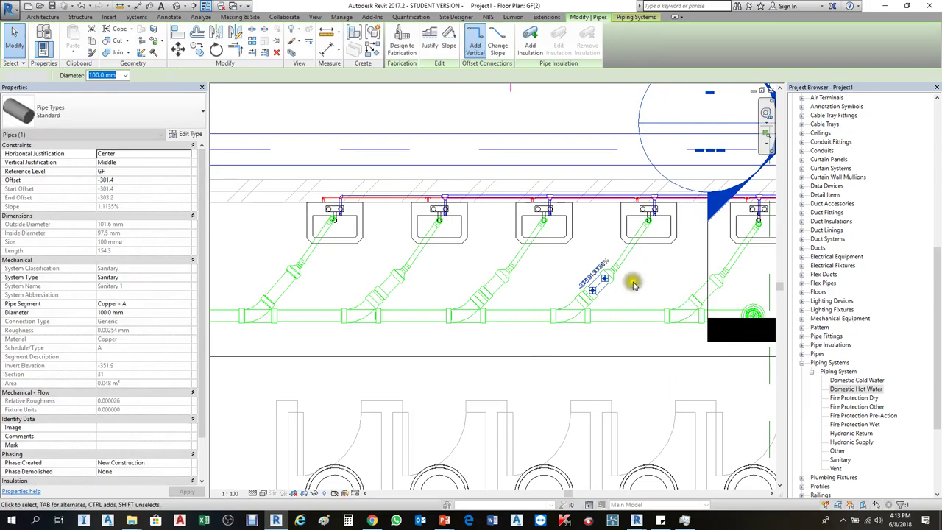
{"action": "key", "text": "Escape"}
Move the Section 8 line to just outside the WC drain, looking toward the WCs, and shorten its extent to near grid 3.
{"action": "scroll", "coordinate": [628, 309], "scroll_direction": "down", "scroll_amount": 2}
{"action": "scroll", "coordinate": [589, 281], "scroll_direction": "down", "scroll_amount": 3}
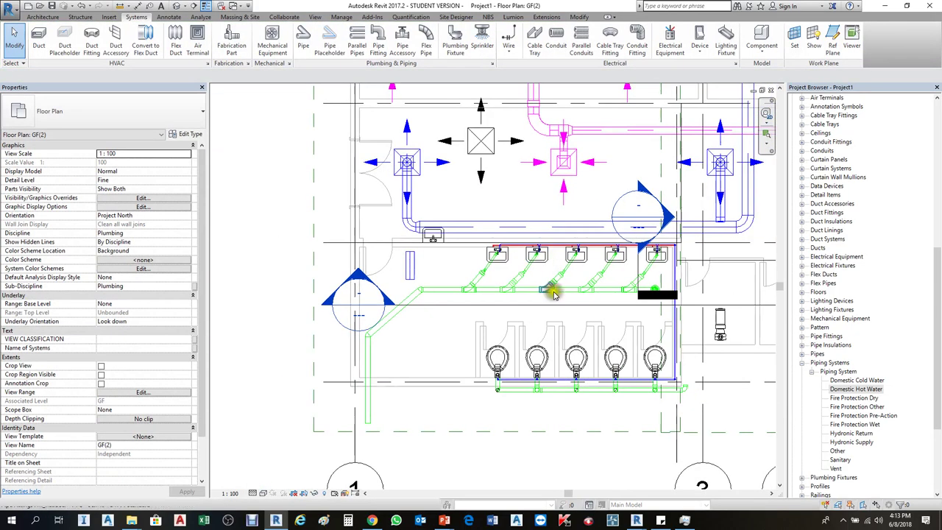
{"action": "scroll", "coordinate": [583, 422], "scroll_direction": "up", "scroll_amount": 3}
{"action": "scroll", "coordinate": [575, 411], "scroll_direction": "up", "scroll_amount": 1}
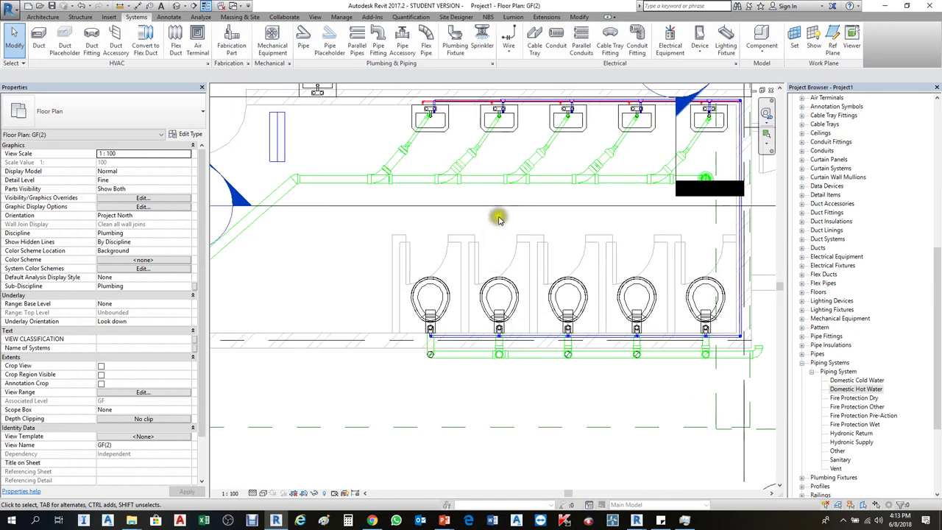
{"action": "left_click", "coordinate": [388, 204]}
{"action": "left_click_drag", "start_coordinate": [507, 205], "coordinate": [520, 381]}
{"action": "scroll", "coordinate": [545, 324], "scroll_direction": "down", "scroll_amount": 2}
{"action": "scroll", "coordinate": [543, 333], "scroll_direction": "up", "scroll_amount": 1}
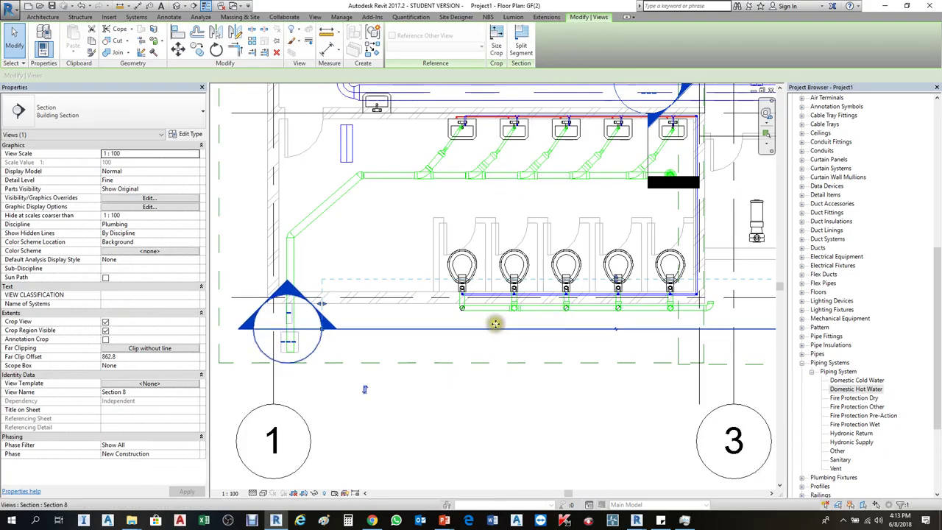
{"action": "scroll", "coordinate": [495, 323], "scroll_direction": "down", "scroll_amount": 2}
{"action": "left_click_drag", "start_coordinate": [769, 317], "coordinate": [640, 331]}
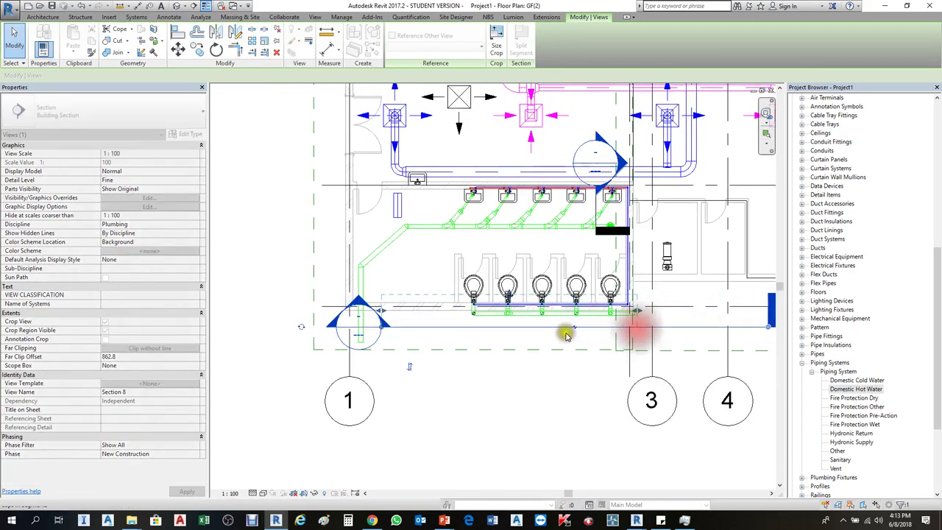
Open the Section 8 view from its section line and focus on the WC drain connections.
{"action": "right_click", "coordinate": [556, 326]}
{"action": "left_click", "coordinate": [586, 126]}
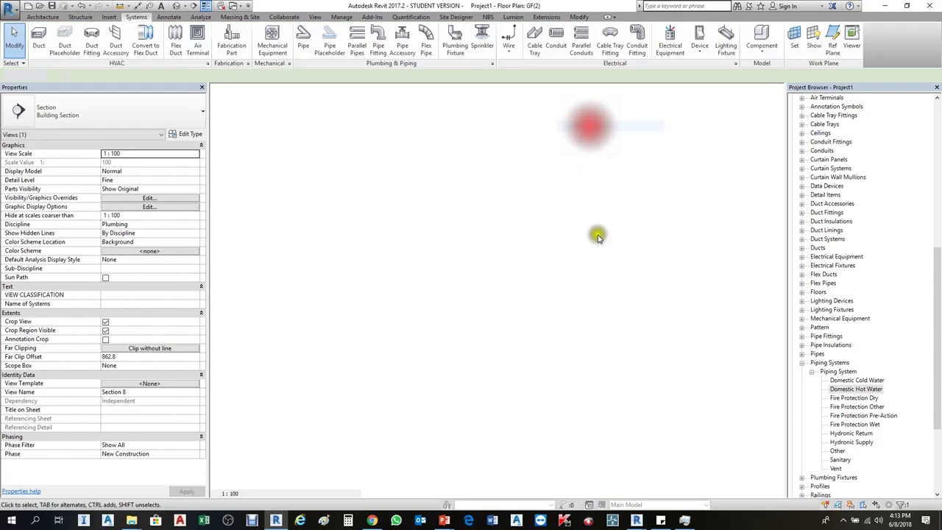
{"action": "scroll", "coordinate": [658, 260], "scroll_direction": "up", "scroll_amount": 4}
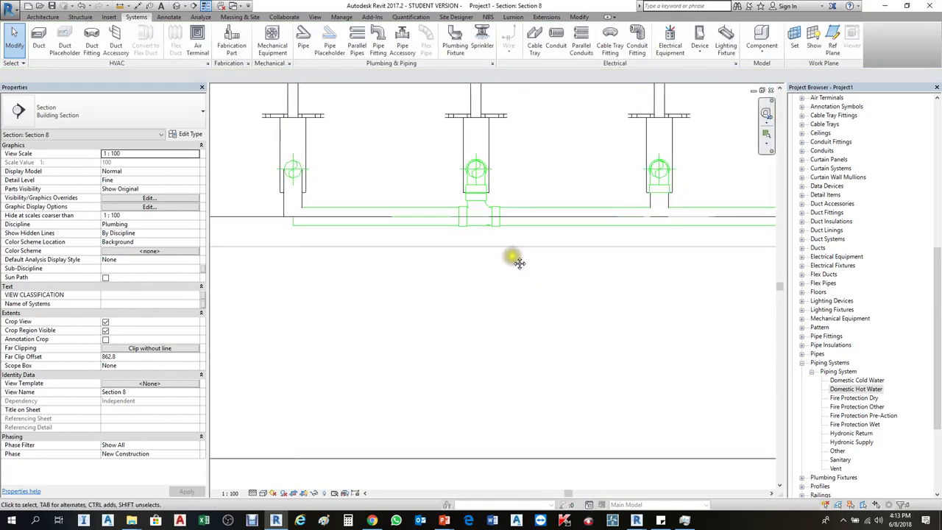
{"action": "scroll", "coordinate": [553, 243], "scroll_direction": "down", "scroll_amount": 4}
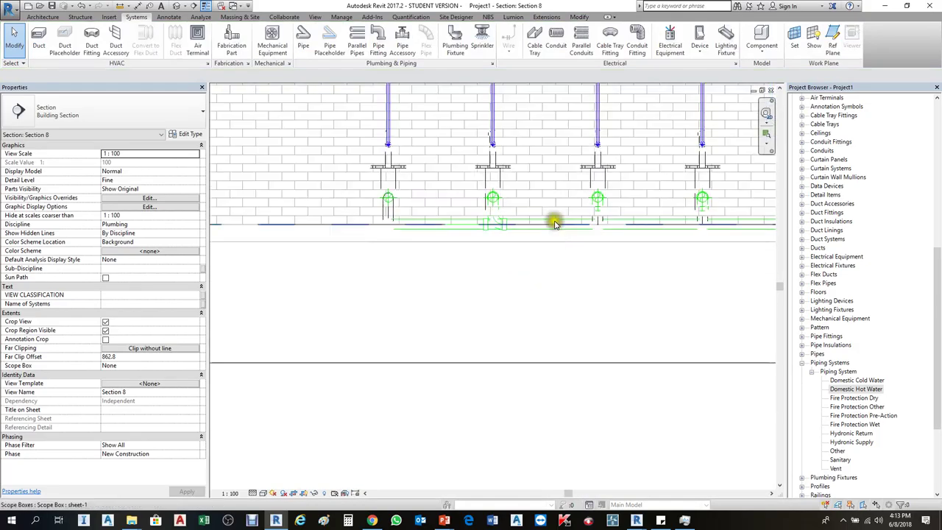
{"action": "scroll", "coordinate": [555, 221], "scroll_direction": "up", "scroll_amount": 4}
Lower the 80 mm PVC drain pipe beneath the WCs to an offset of -160 mm.
{"action": "left_click", "coordinate": [470, 237]}
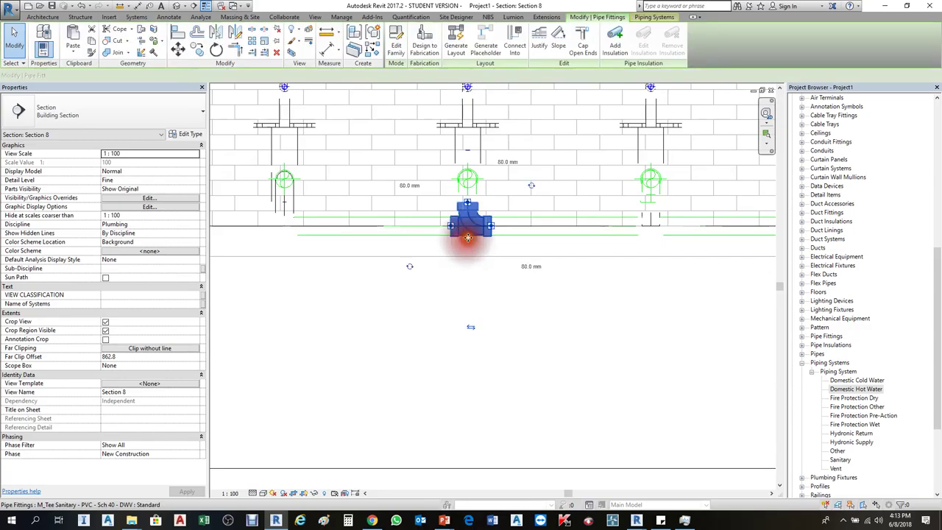
{"action": "key", "text": "Escape"}
{"action": "left_click", "coordinate": [521, 235]}
{"action": "scroll", "coordinate": [401, 246], "scroll_direction": "down", "scroll_amount": 3}
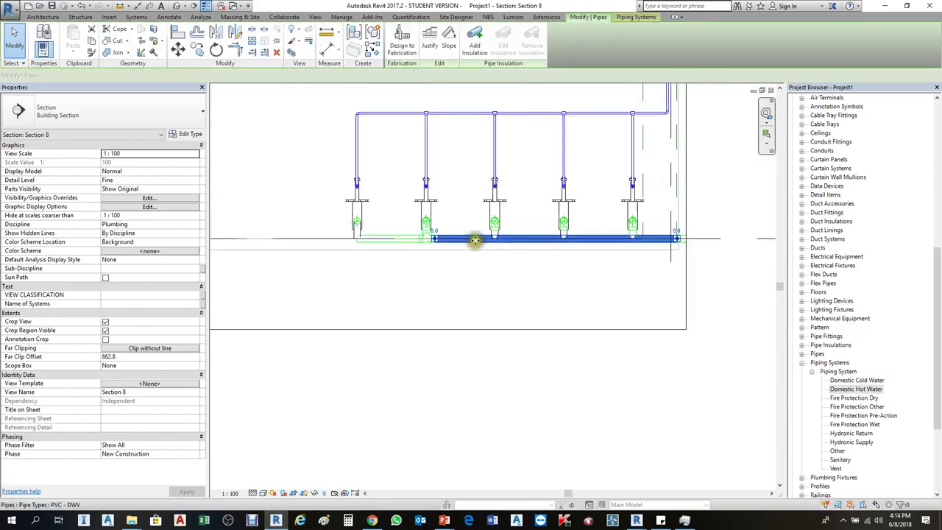
{"action": "left_click", "coordinate": [445, 288]}
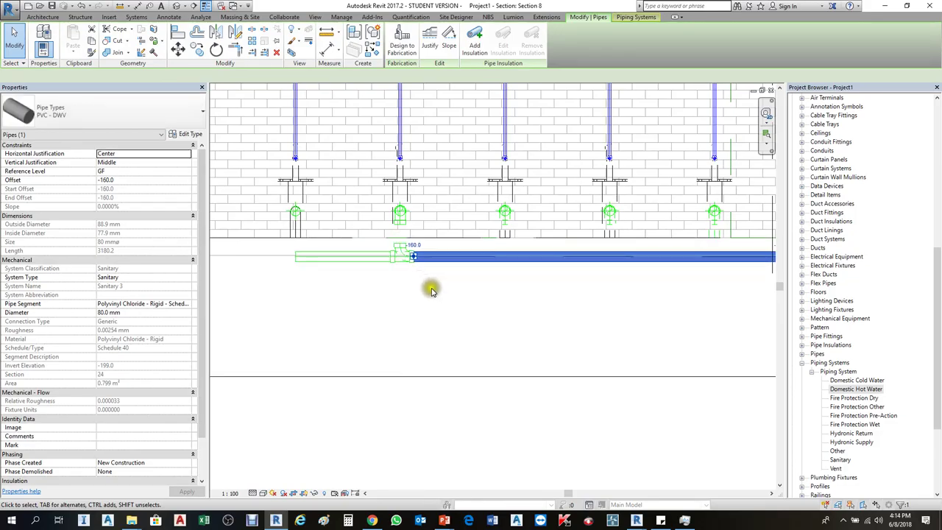
{"action": "left_click", "coordinate": [438, 283]}
Delete the sanitary tee below the second WC and join the two drain segments with Trim/Extend to Corner.
{"action": "scroll", "coordinate": [408, 250], "scroll_direction": "up", "scroll_amount": 3}
{"action": "left_click", "coordinate": [404, 252]}
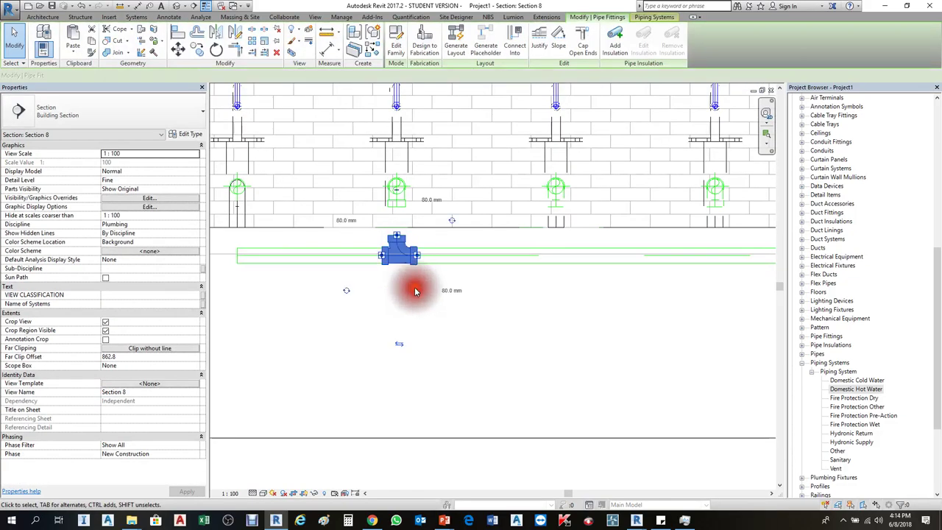
{"action": "scroll", "coordinate": [421, 289], "scroll_direction": "down", "scroll_amount": 1}
{"action": "key", "text": "Delete"}
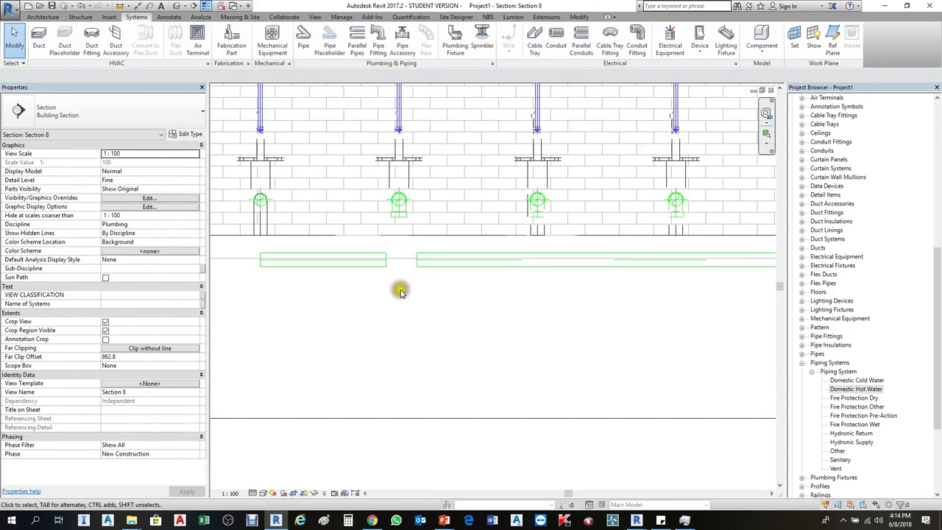
{"action": "key", "text": "t"}
{"action": "key", "text": "r"}
{"action": "left_click", "coordinate": [378, 263]}
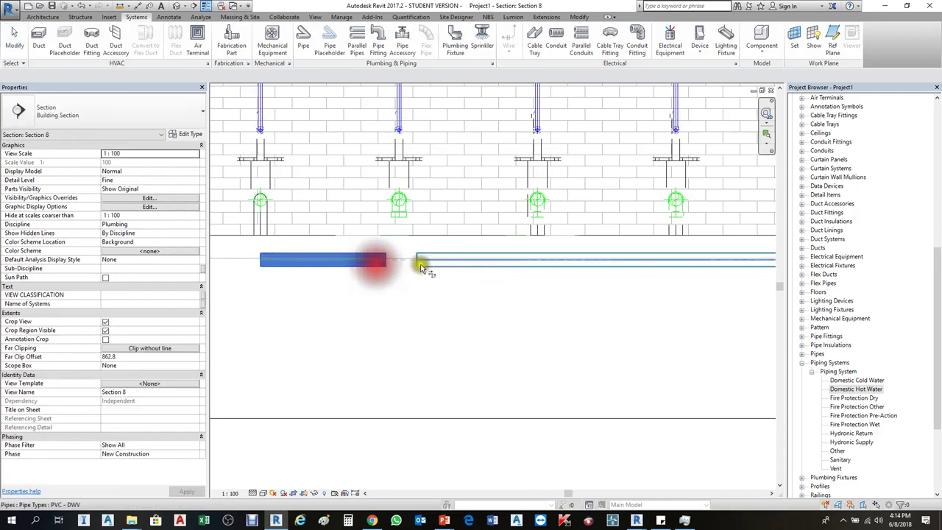
{"action": "left_click", "coordinate": [420, 265]}
Draw a short vertical 80 mm pipe down from the second WC's bend, ending above the drain at an offset of about -27 mm.
{"action": "scroll", "coordinate": [368, 228], "scroll_direction": "up", "scroll_amount": 2}
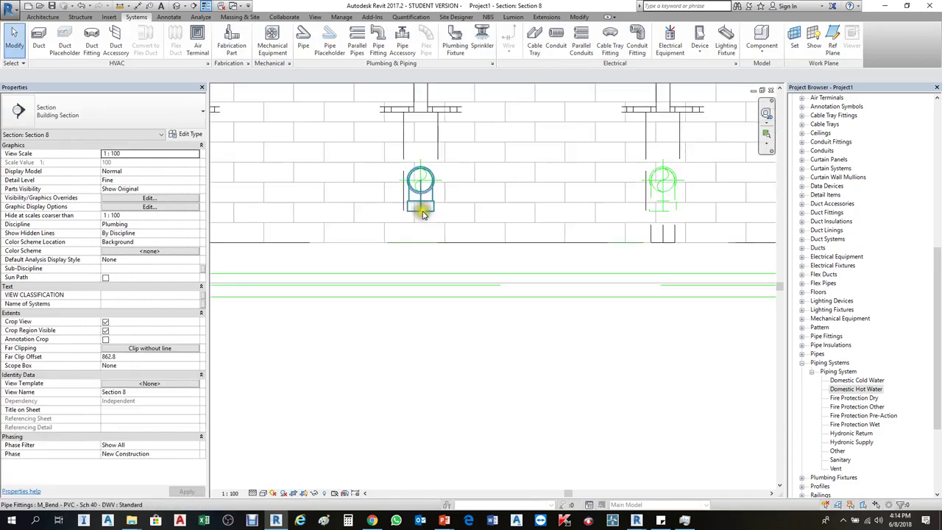
{"action": "left_click", "coordinate": [423, 214]}
{"action": "right_click", "coordinate": [422, 207]}
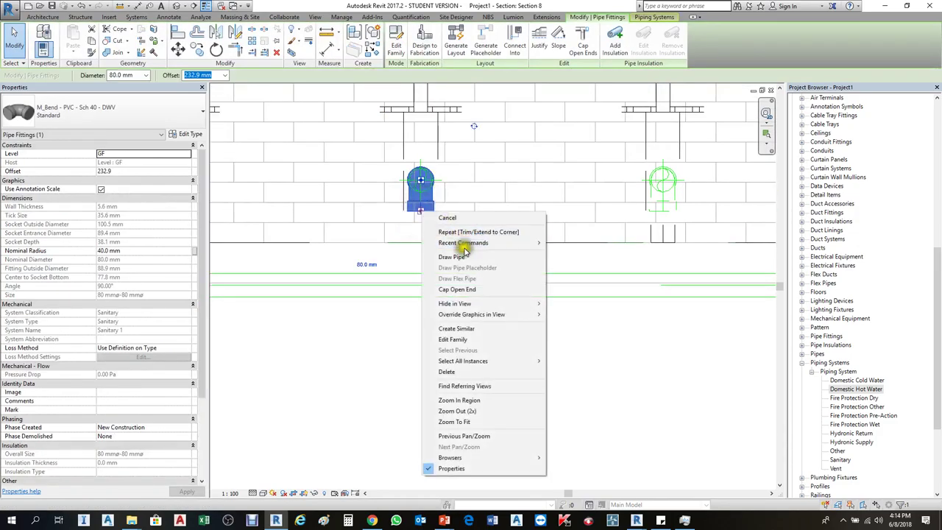
{"action": "left_click", "coordinate": [444, 257]}
{"action": "left_click", "coordinate": [425, 247]}
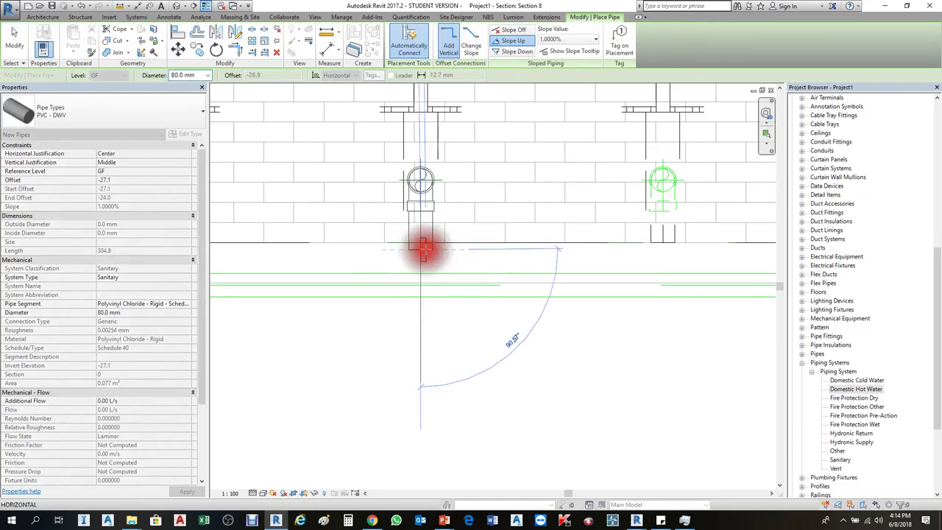
{"action": "scroll", "coordinate": [525, 219], "scroll_direction": "down", "scroll_amount": 2}
{"action": "key", "text": "Escape"}
{"action": "key", "text": "Escape"}
{"action": "scroll", "coordinate": [450, 260], "scroll_direction": "up", "scroll_amount": 1}
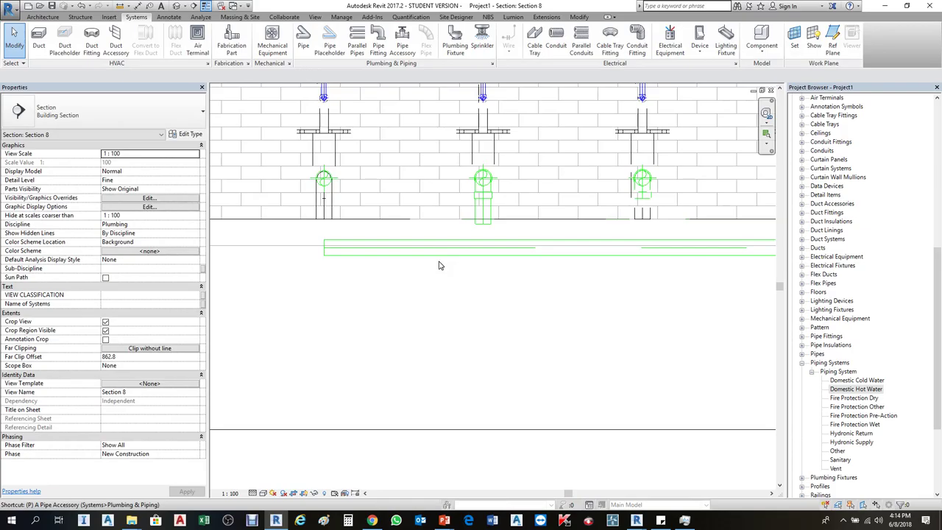
Try to draw an 80 mm pipe upward at 45° from the WC drain toward the second WC's vertical pipe.
{"action": "key", "text": "p"}
{"action": "key", "text": "i"}
{"action": "scroll", "coordinate": [438, 251], "scroll_direction": "up", "scroll_amount": 2}
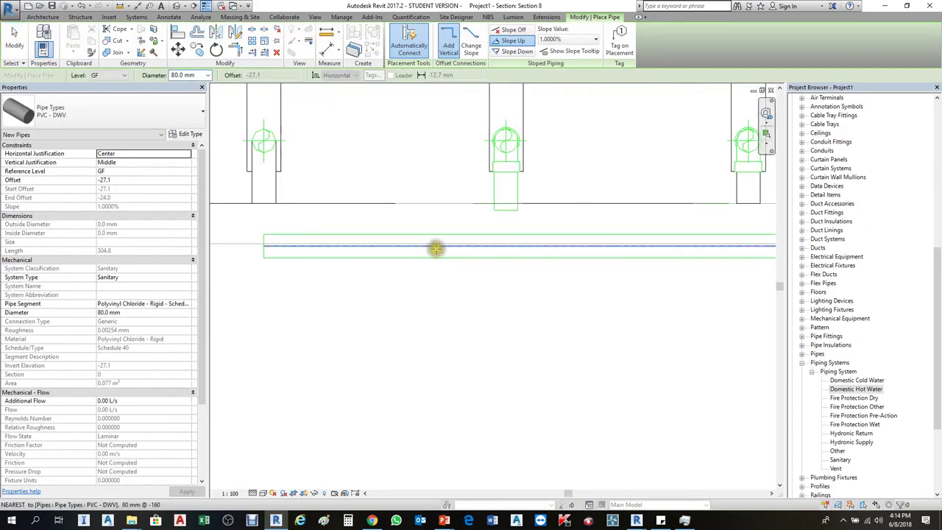
{"action": "left_click", "coordinate": [437, 249]}
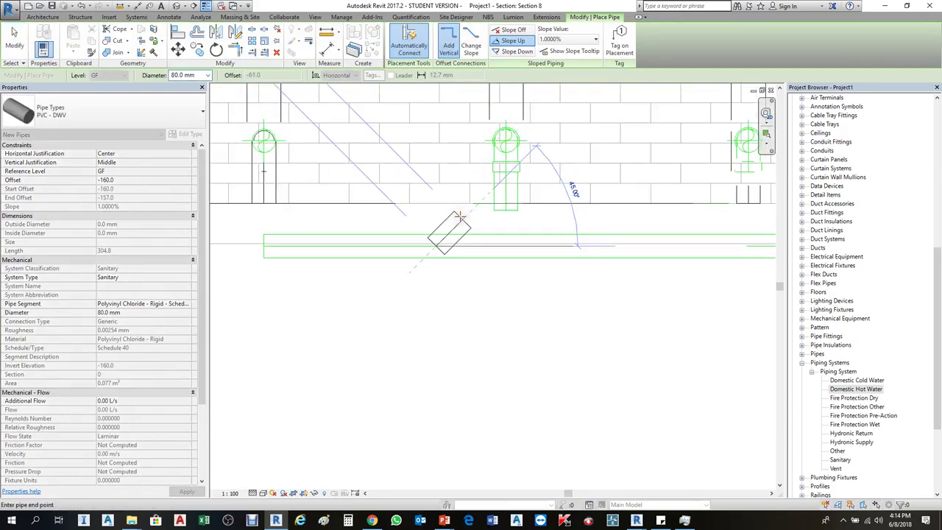
{"action": "left_click", "coordinate": [460, 216]}
{"action": "key", "text": "Escape"}
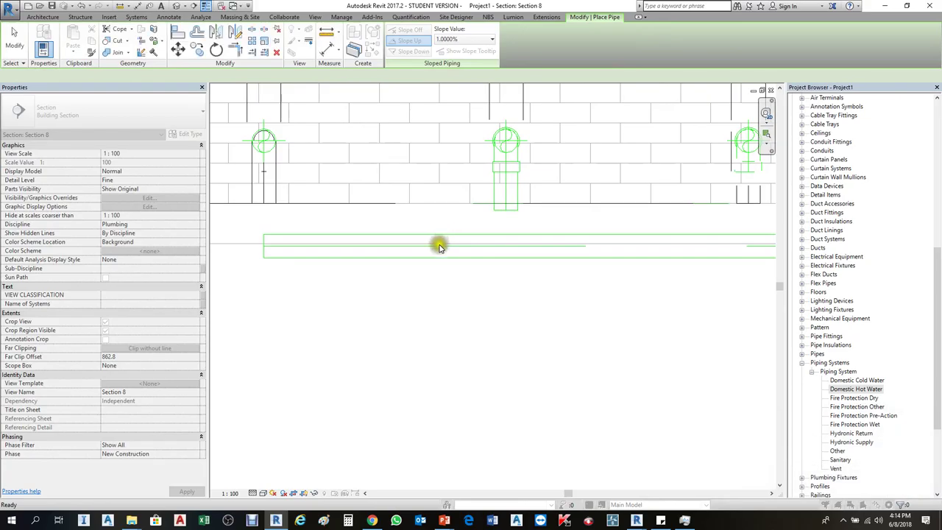
Draw an 80 mm angled pipe from the WC drain up toward the second WC's vertical pipe, ending at an offset of about -27 mm.
{"action": "left_click", "coordinate": [438, 247]}
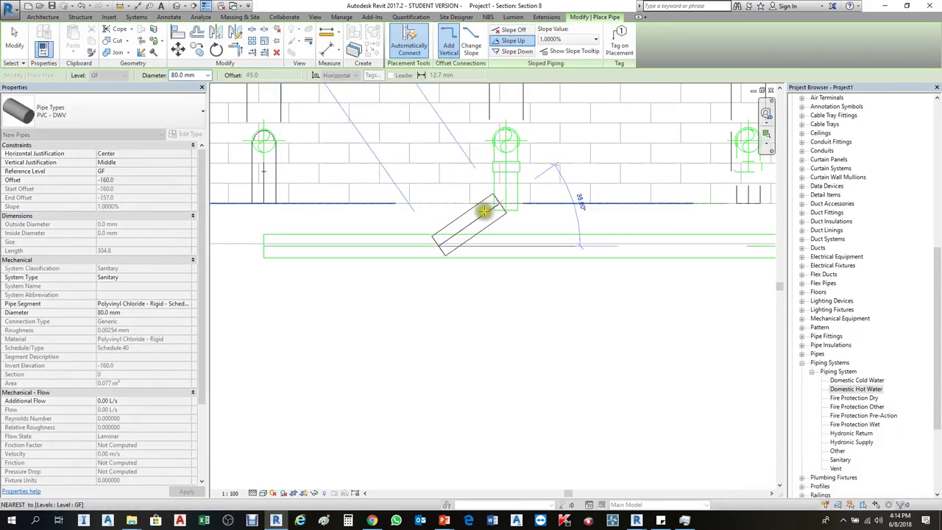
{"action": "left_click", "coordinate": [493, 204]}
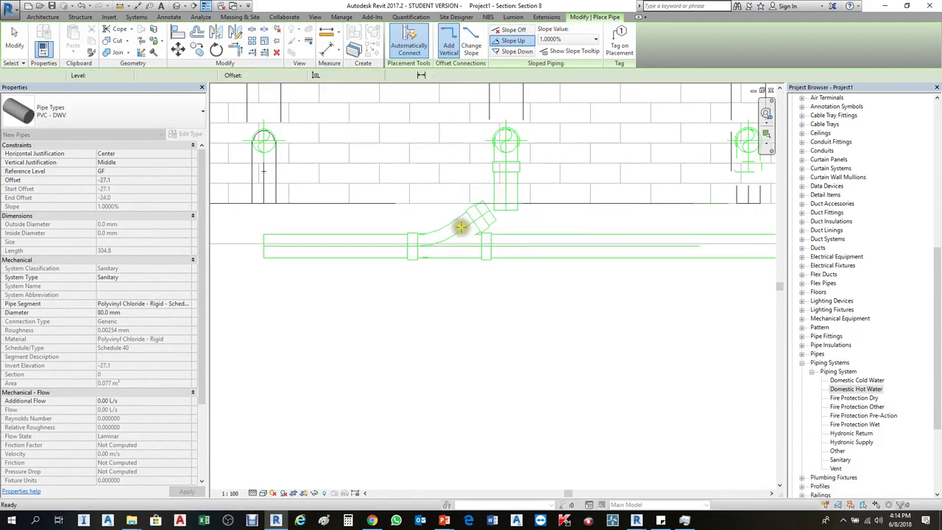
{"action": "key", "text": "Escape"}
{"action": "key", "text": "Escape"}
{"action": "scroll", "coordinate": [462, 248], "scroll_direction": "down", "scroll_amount": 2}
{"action": "scroll", "coordinate": [462, 248], "scroll_direction": "down", "scroll_amount": 1}
Lower the 80 mm WC drain, together with its angled branch, to an offset of -300 mm.
{"action": "left_click", "coordinate": [498, 254]}
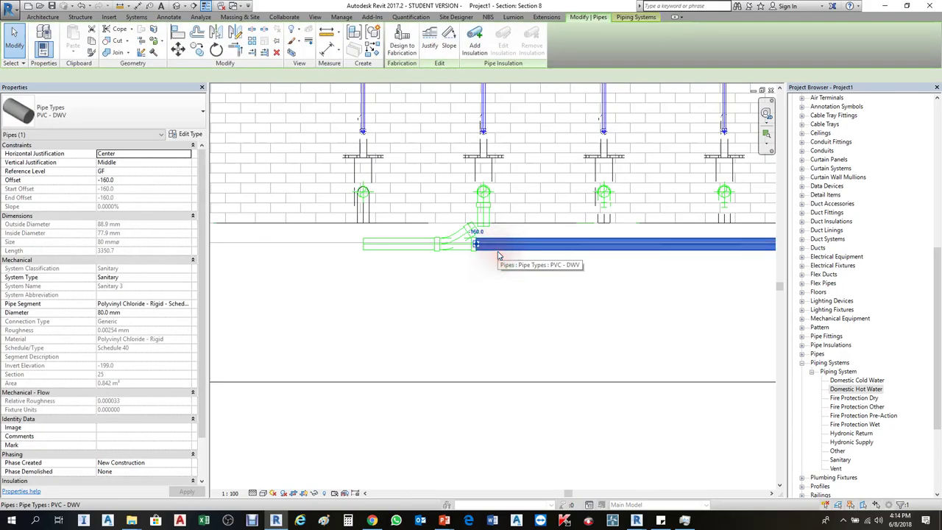
{"action": "key", "text": "Down"}
{"action": "key", "text": "Down"}
{"action": "key", "text": "Down"}
{"action": "key", "text": "Down"}
{"action": "key", "text": "Down"}
{"action": "key", "text": "Down"}
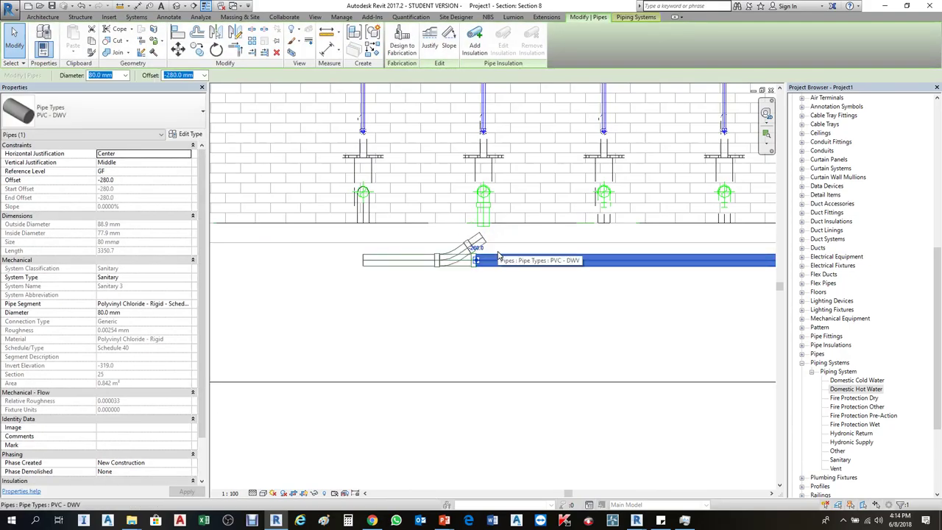
{"action": "left_click", "coordinate": [508, 286]}
Join the second WC's vertical pipe to its angled branch with Trim/Extend to Corner.
{"action": "scroll", "coordinate": [485, 249], "scroll_direction": "up", "scroll_amount": 3}
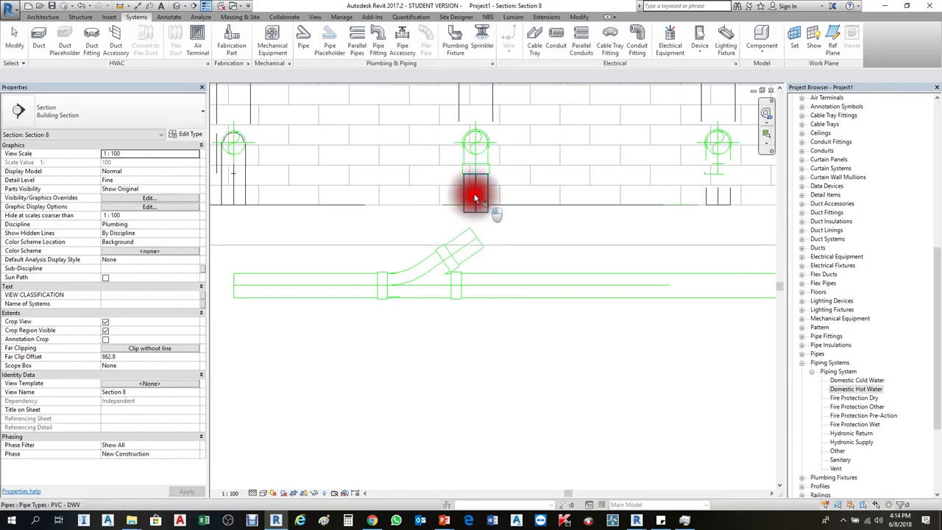
{"action": "left_click", "coordinate": [475, 197]}
{"action": "left_click", "coordinate": [469, 247]}
{"action": "key", "text": "Escape"}
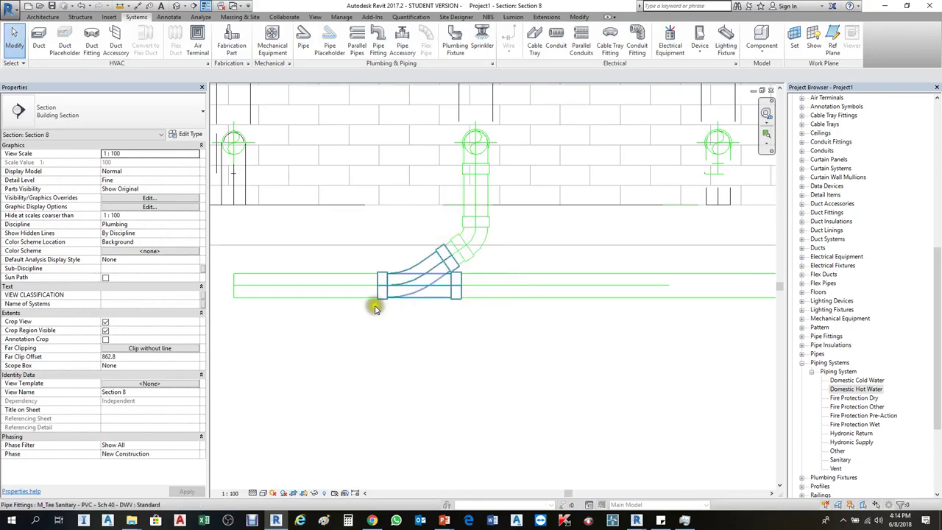
Draw an 80 mm pipe at 45° from the drain toward the third WC, ending at an offset of about -88 mm.
{"action": "scroll", "coordinate": [410, 343], "scroll_direction": "down", "scroll_amount": 4}
{"action": "scroll", "coordinate": [477, 331], "scroll_direction": "up", "scroll_amount": 1}
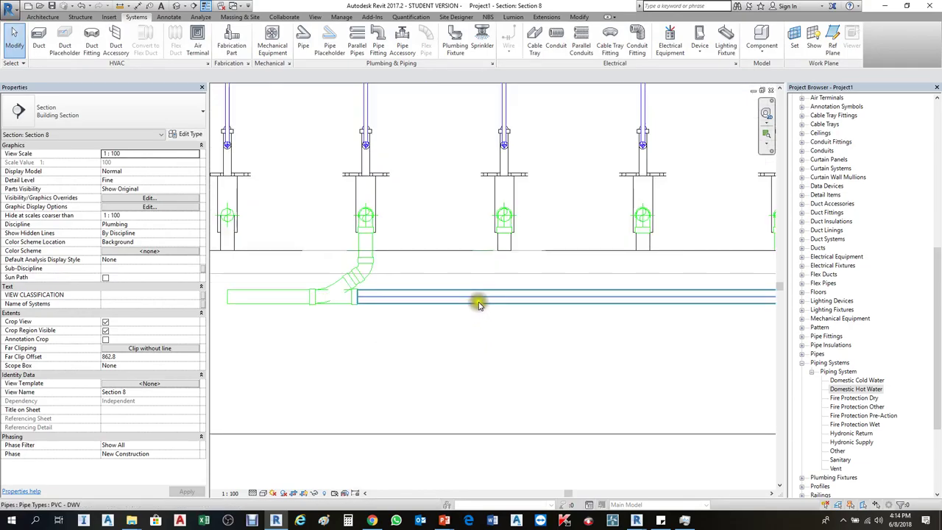
{"action": "left_click", "coordinate": [463, 298]}
{"action": "right_click", "coordinate": [464, 298]}
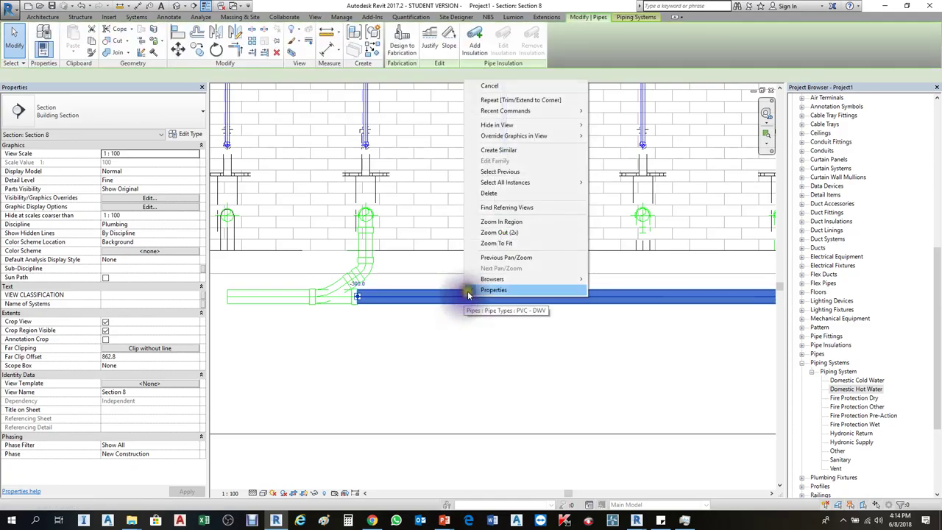
{"action": "left_click", "coordinate": [504, 147]}
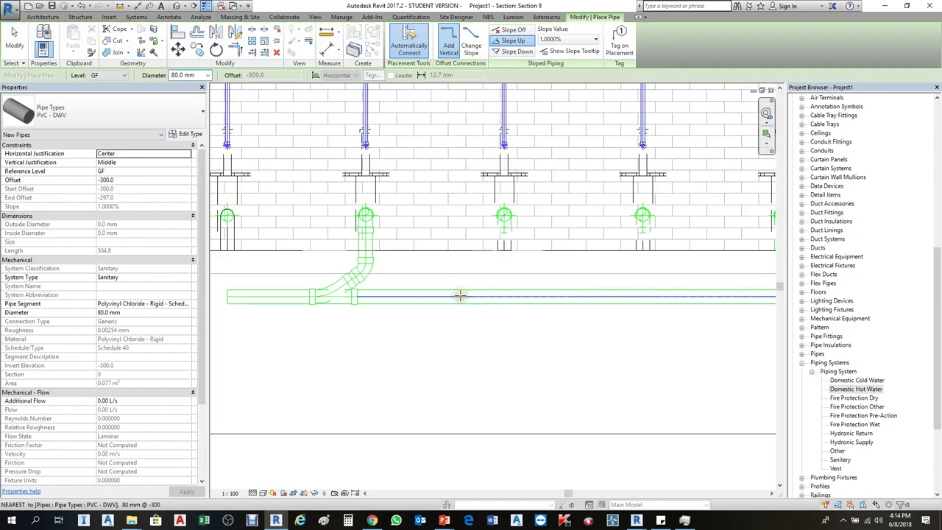
{"action": "left_click", "coordinate": [455, 296]}
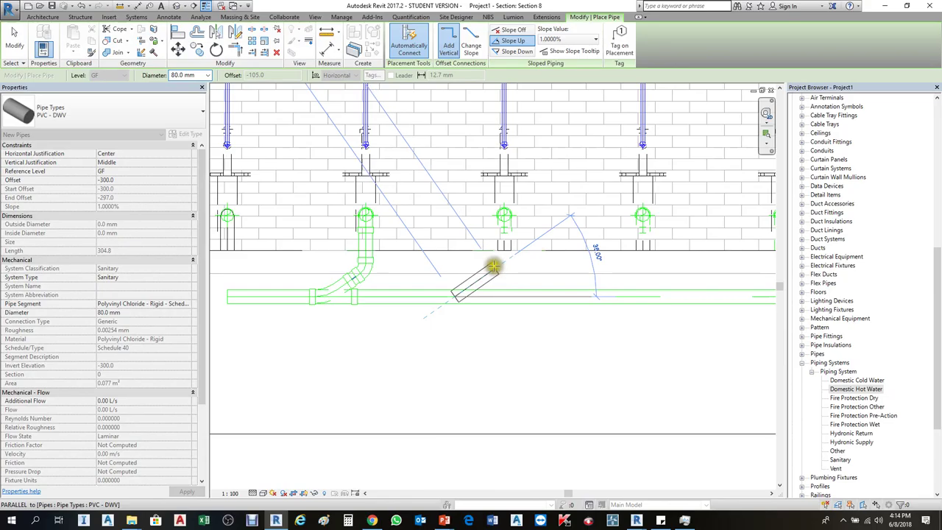
{"action": "left_click", "coordinate": [488, 263]}
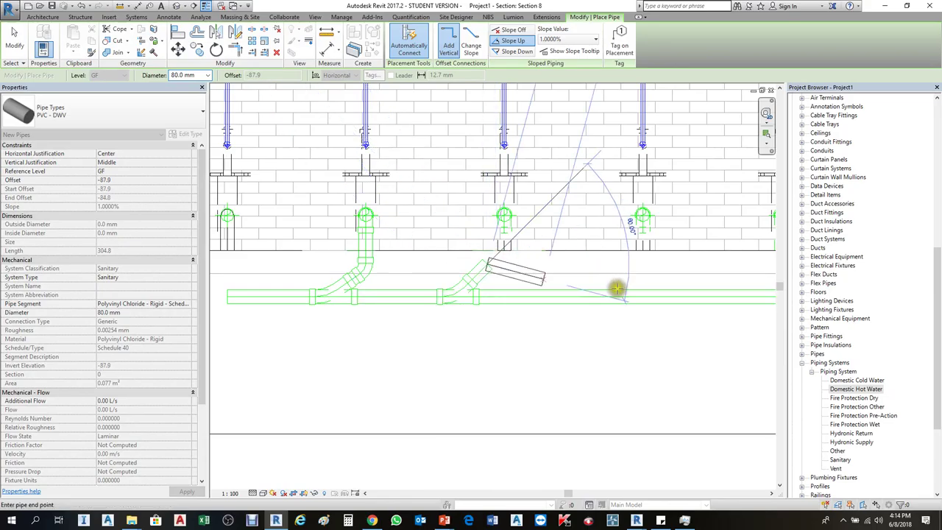
{"action": "key", "text": "Escape"}
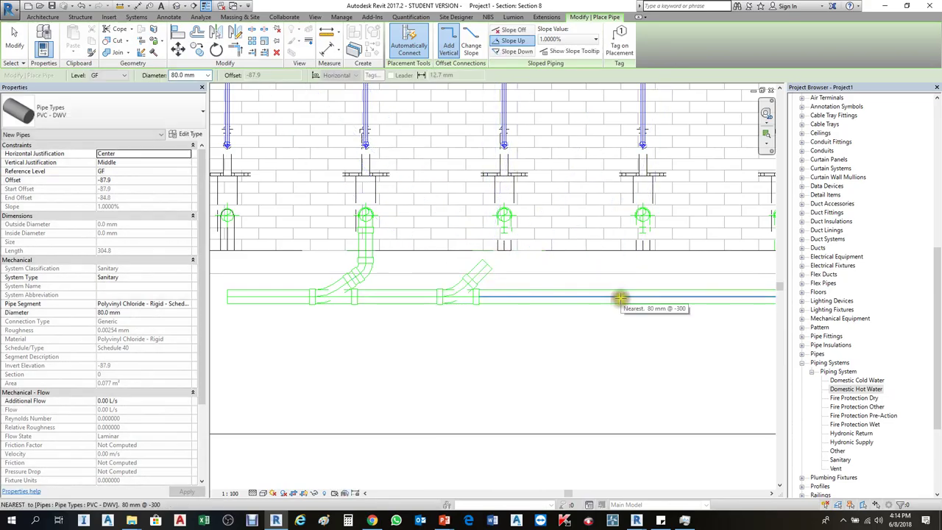
Draw 80 mm pipes at 45° from the drain up toward the fourth and fifth WCs.
{"action": "left_click", "coordinate": [612, 298]}
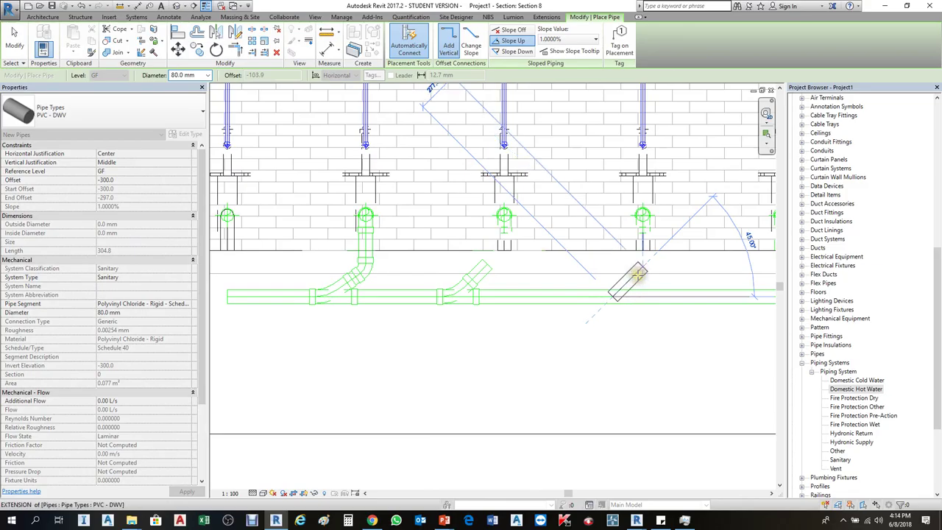
{"action": "left_click", "coordinate": [638, 275]}
{"action": "key", "text": "Escape"}
{"action": "middle_click_drag", "start_coordinate": [734, 287], "coordinate": [443, 347]}
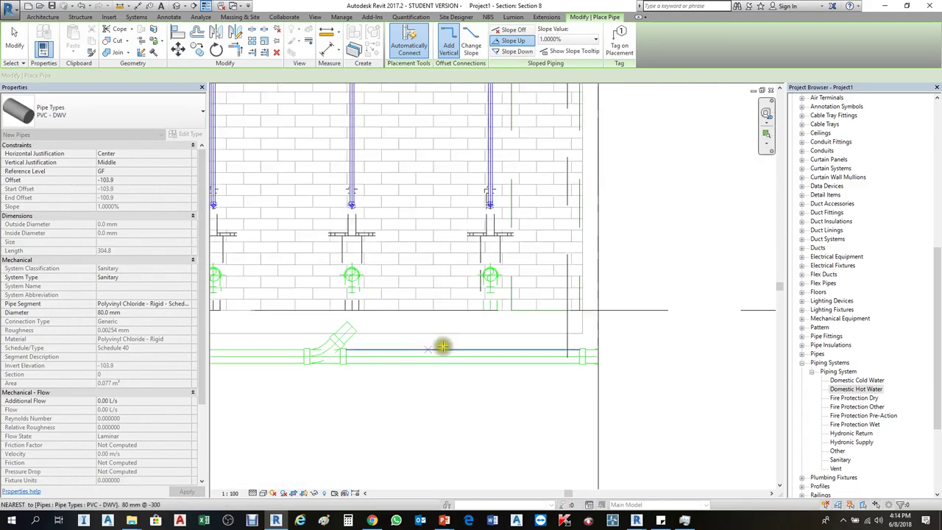
{"action": "left_click", "coordinate": [464, 357]}
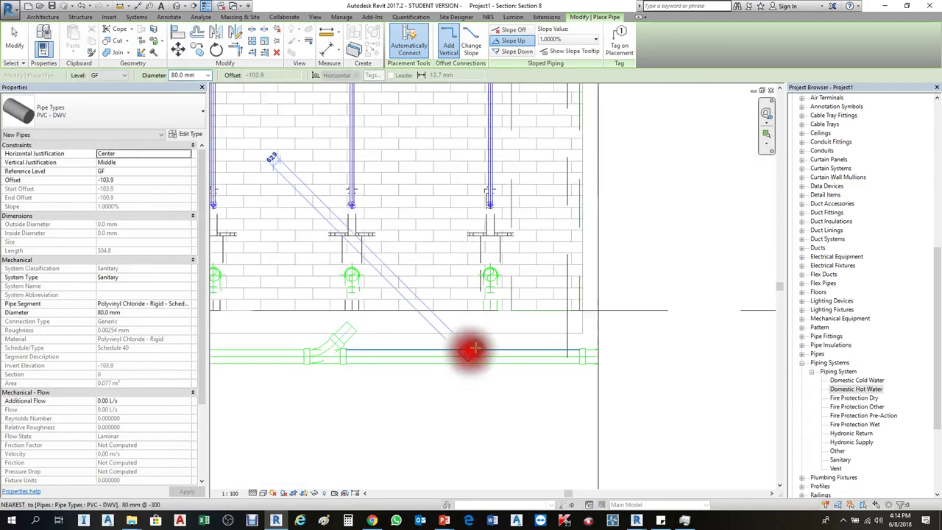
{"action": "left_click", "coordinate": [488, 327]}
{"action": "key", "text": "Escape"}
{"action": "key", "text": "Escape"}
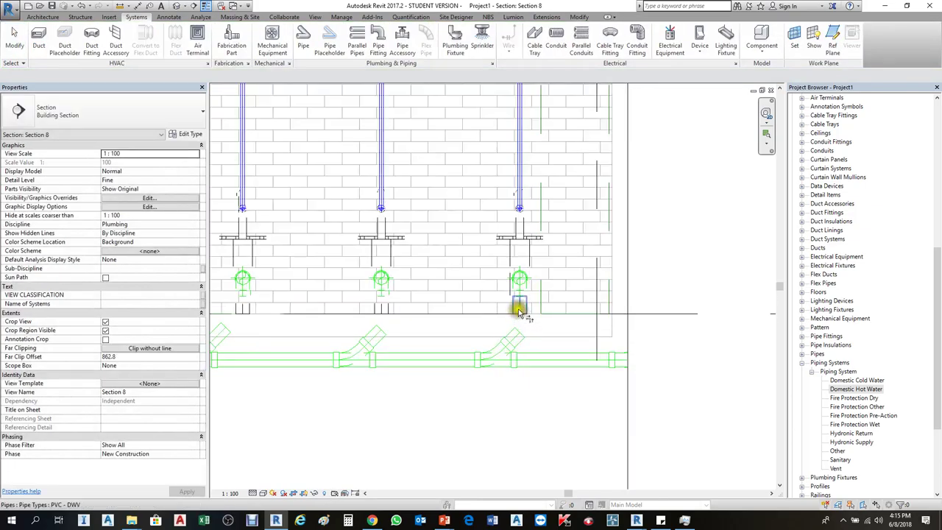
Join the fifth and fourth WCs' vertical pipes to their 45° branches with Trim/Extend to Corner.
{"action": "left_click", "coordinate": [516, 340]}
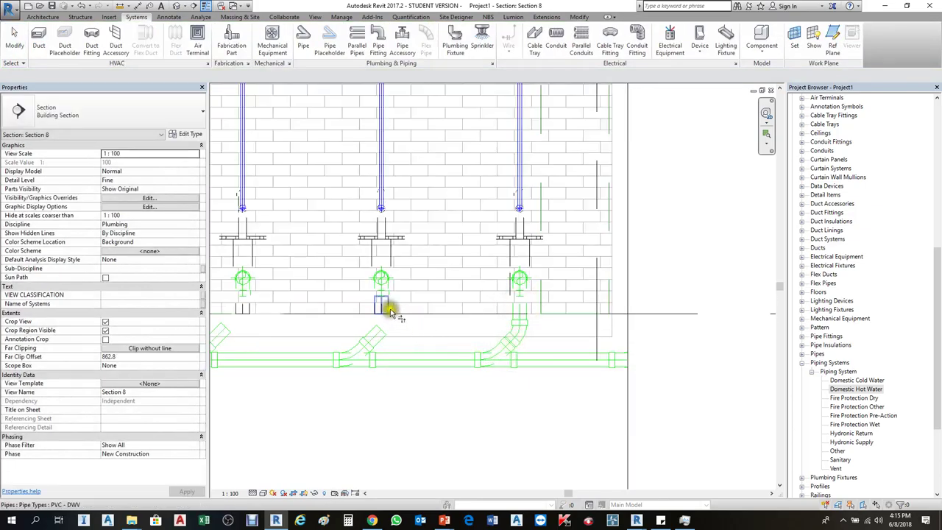
{"action": "left_click", "coordinate": [374, 338]}
{"action": "middle_click_drag", "start_coordinate": [390, 374], "coordinate": [626, 341]}
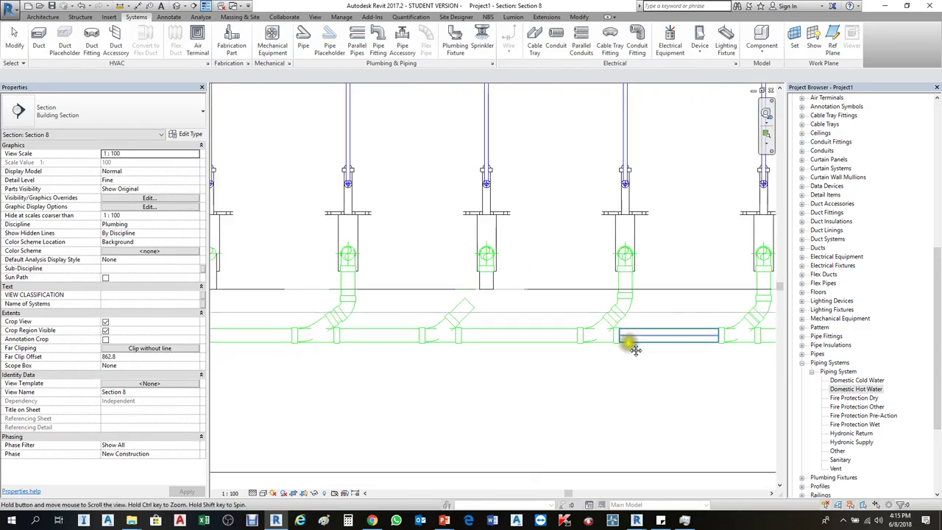
Try to join the third WC's short vertical pipe to its 45° branch with Trim/Extend to Corner.
{"action": "left_click", "coordinate": [461, 312]}
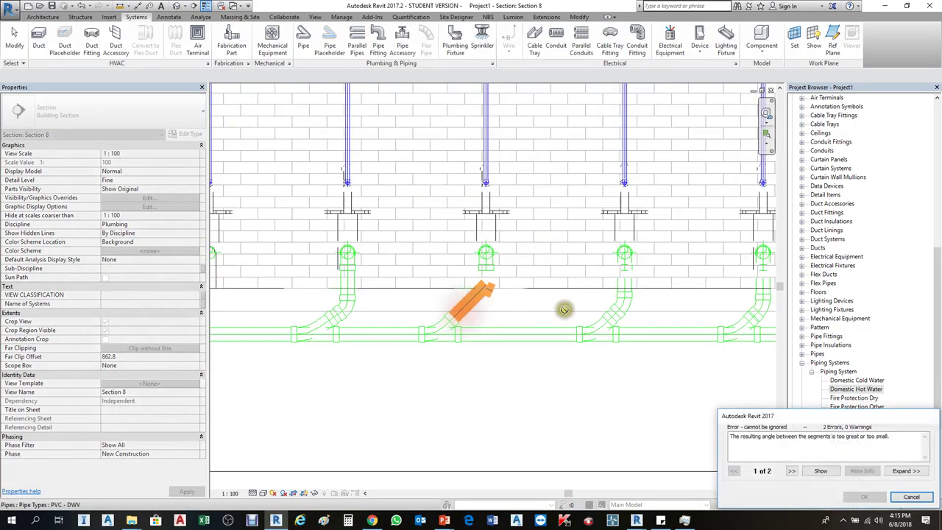
{"action": "key", "text": "Escape"}
{"action": "key", "text": "Escape"}
Draw an 80 mm vertical pipe down from the third WC's bend, ending at an offset of about -67 mm.
{"action": "scroll", "coordinate": [481, 302], "scroll_direction": "up", "scroll_amount": 2}
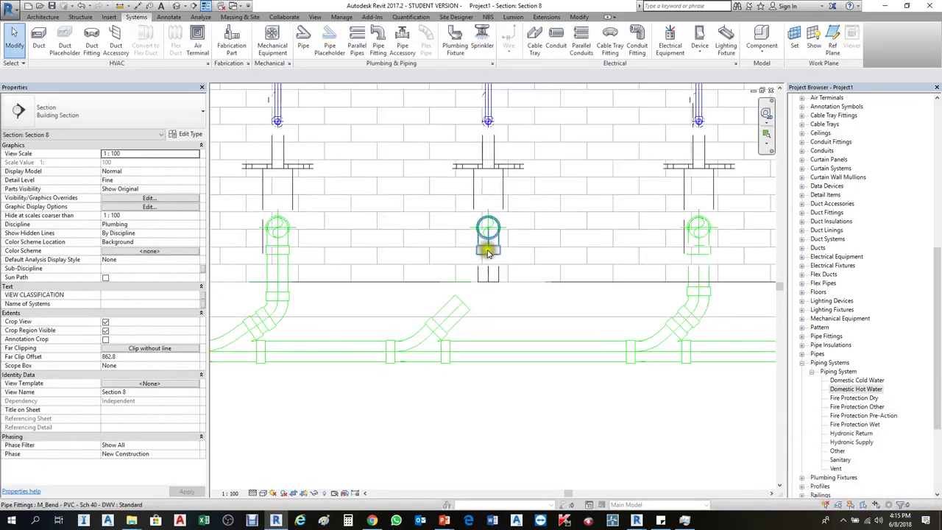
{"action": "left_click", "coordinate": [487, 257]}
{"action": "right_click", "coordinate": [487, 246]}
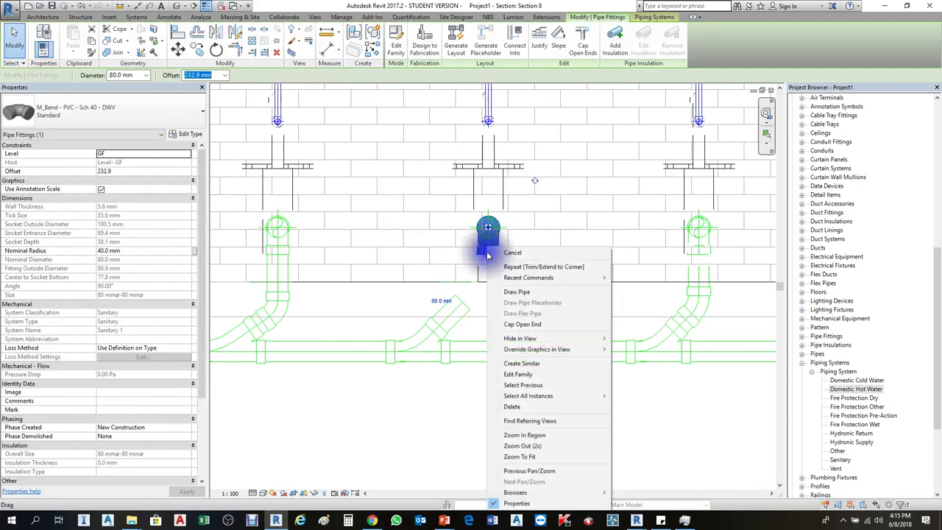
{"action": "left_click", "coordinate": [526, 293]}
{"action": "left_click", "coordinate": [483, 294]}
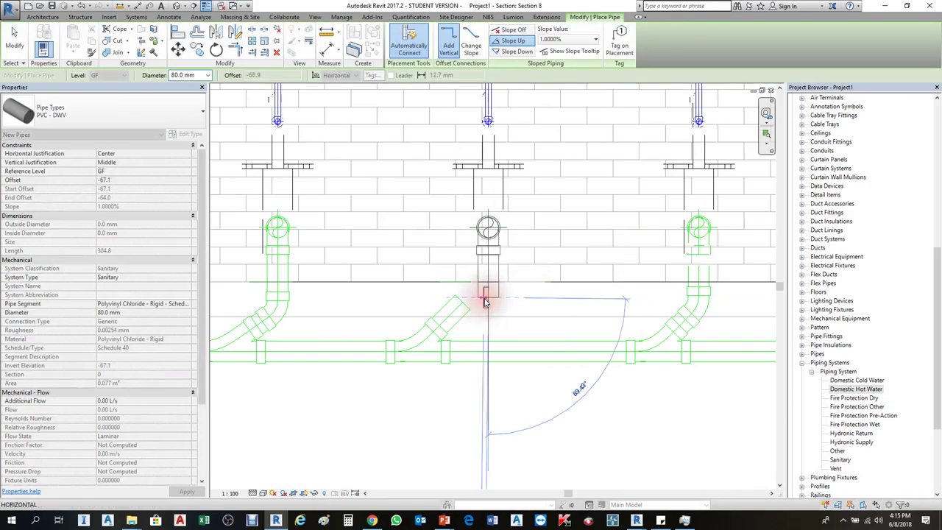
{"action": "key", "text": "Escape"}
{"action": "key", "text": "Escape"}
Try again to join the third WC's lengthened vertical pipe to its 45° branch with Trim/Extend to Corner.
{"action": "left_click", "coordinate": [486, 286]}
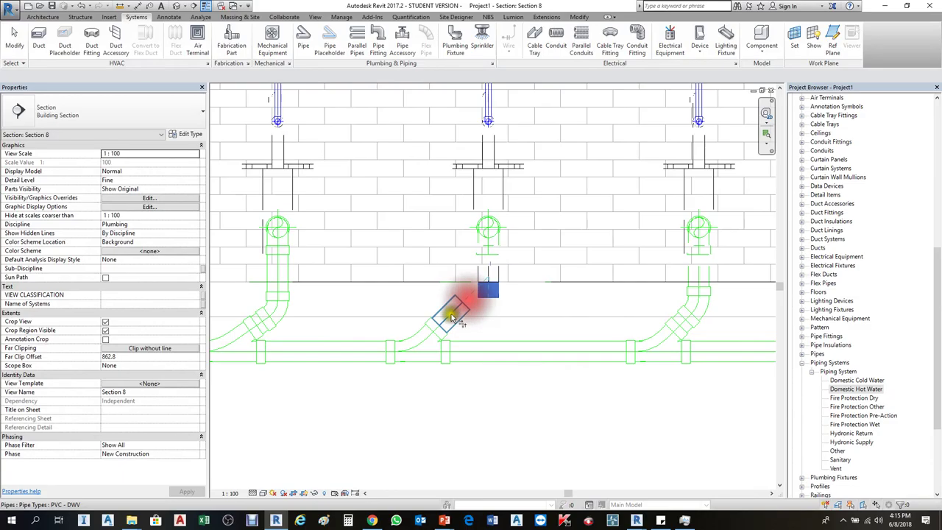
{"action": "left_click", "coordinate": [452, 315]}
{"action": "key", "text": "Escape"}
{"action": "scroll", "coordinate": [524, 285], "scroll_direction": "down", "scroll_amount": 4}
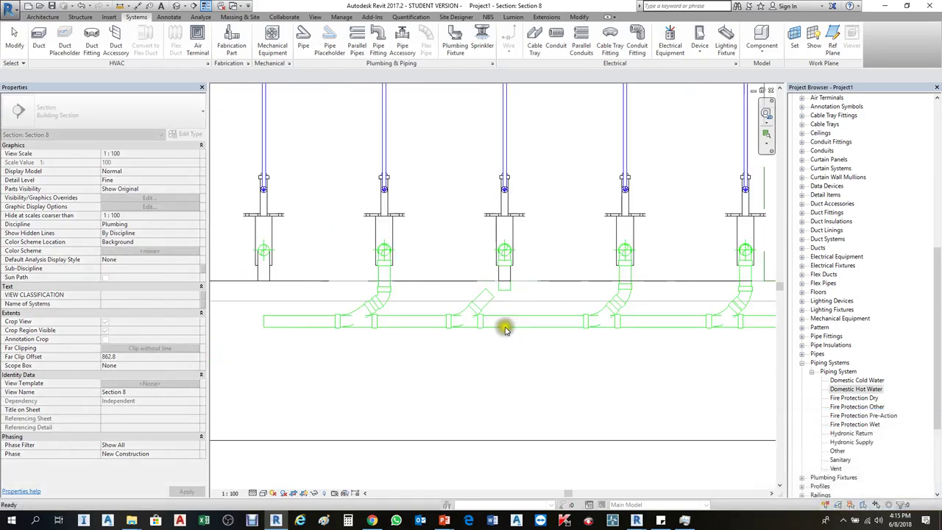
{"action": "left_click", "coordinate": [491, 301]}
{"action": "scroll", "coordinate": [492, 302], "scroll_direction": "up", "scroll_amount": 3}
{"action": "key", "text": "Escape"}
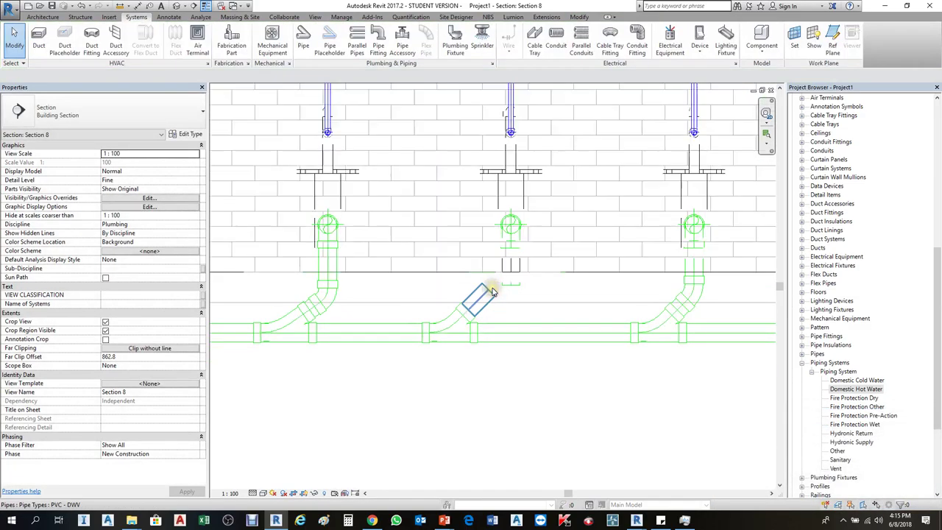
Try extending the free end of the third WC's 45° branch toward its vertical pipe, and undo the extension.
{"action": "left_click", "coordinate": [493, 298]}
{"action": "left_click_drag", "start_coordinate": [488, 292], "coordinate": [526, 298]}
{"action": "key", "text": "Escape"}
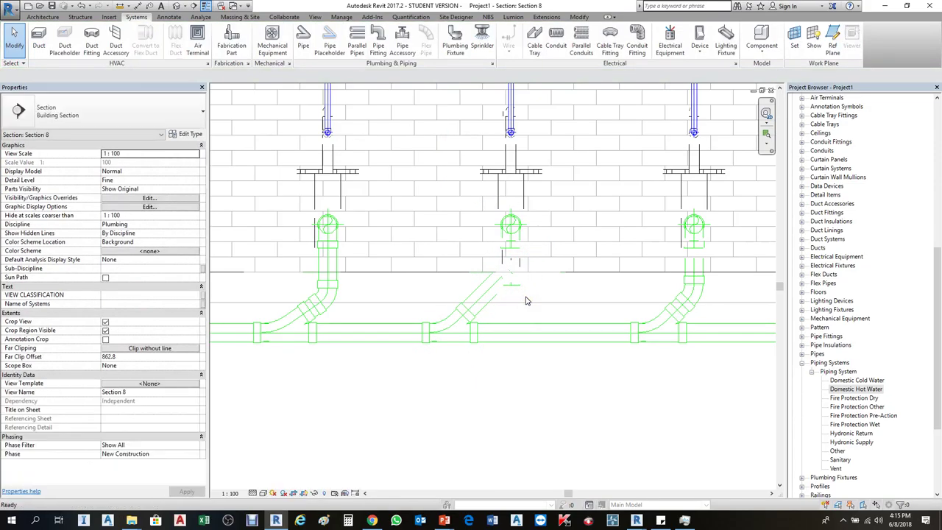
{"action": "left_click", "coordinate": [523, 333]}
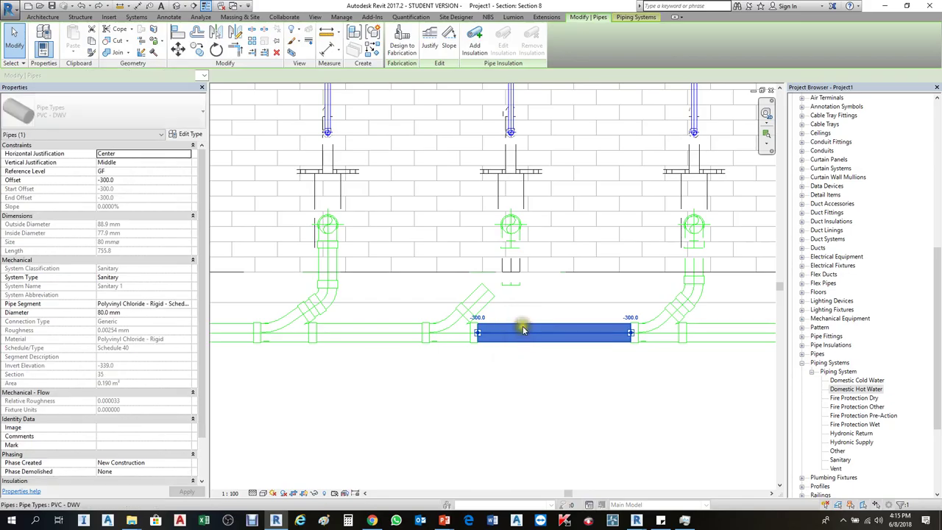
{"action": "left_click", "coordinate": [521, 317]}
Move the third WC's sanitary tee along the drain toward its vertical pipe and join branch and vertical pipe with Trim/Extend to Corner.
{"action": "scroll", "coordinate": [515, 288], "scroll_direction": "up", "scroll_amount": 1}
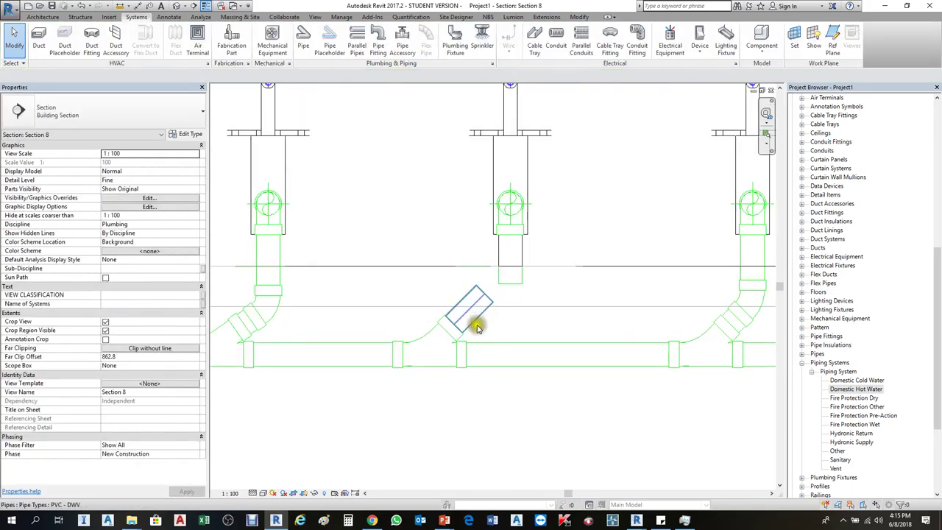
{"action": "left_click", "coordinate": [447, 359]}
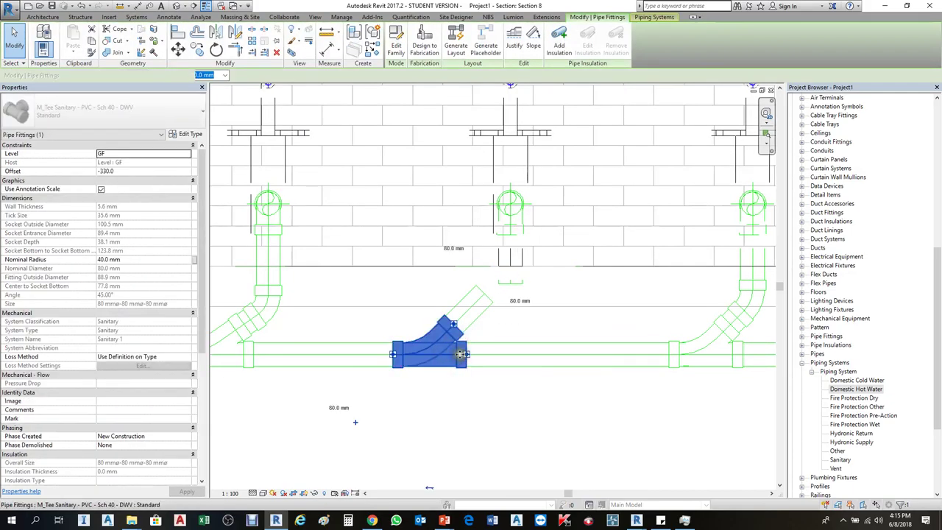
{"action": "left_click_drag", "start_coordinate": [461, 355], "coordinate": [468, 358]}
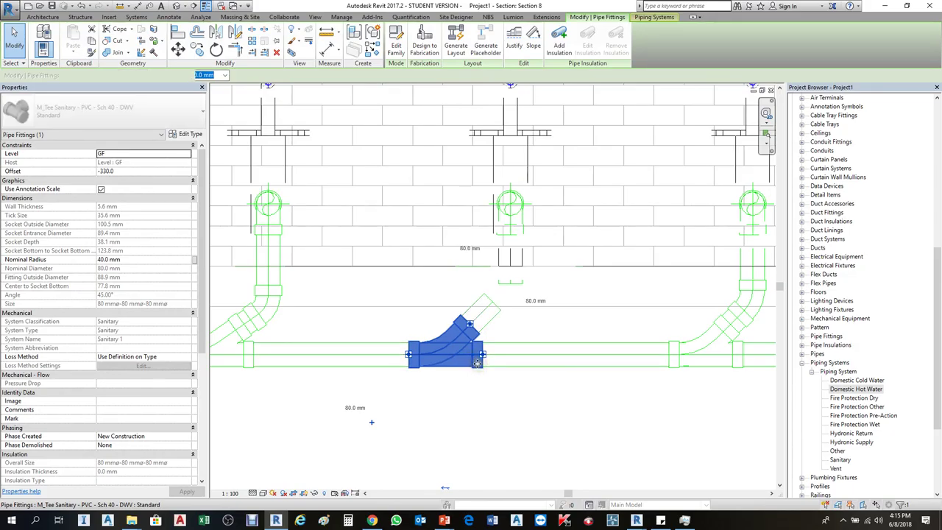
{"action": "key", "text": "Right"}
{"action": "left_click", "coordinate": [509, 384]}
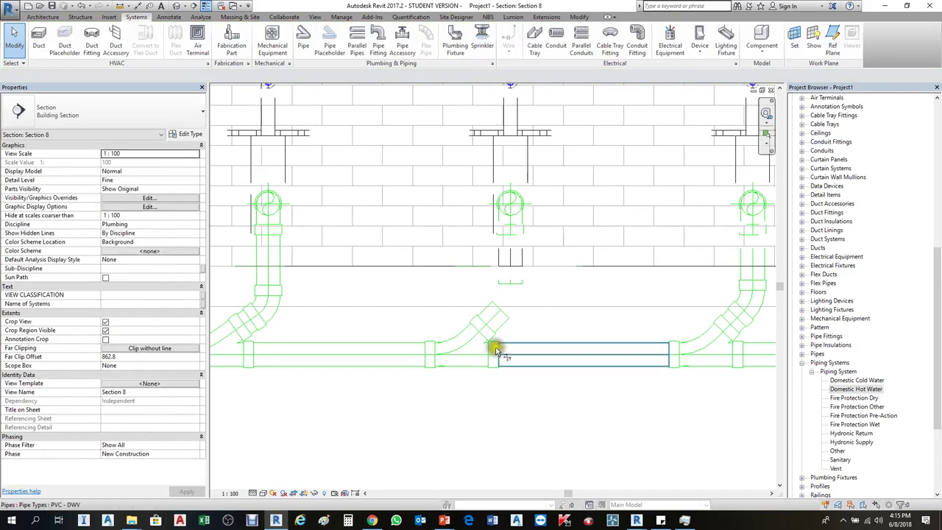
{"action": "left_click", "coordinate": [496, 317]}
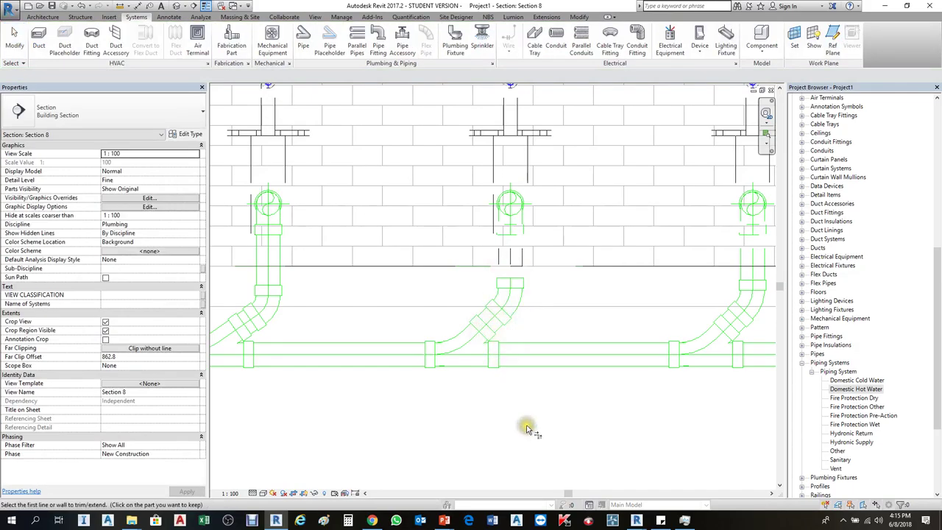
{"action": "key", "text": "Escape"}
Widen the section view's crop region past the wall edge where the WC drain is cut off.
{"action": "scroll", "coordinate": [505, 301], "scroll_direction": "down", "scroll_amount": 3}
{"action": "scroll", "coordinate": [502, 318], "scroll_direction": "down", "scroll_amount": 4}
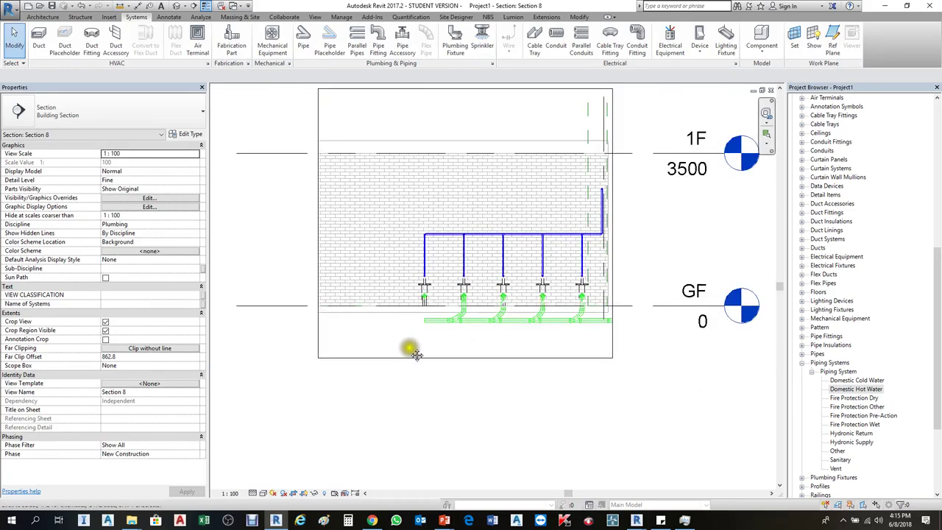
{"action": "middle_click_drag", "start_coordinate": [410, 350], "coordinate": [467, 355]}
{"action": "middle_click_drag", "start_coordinate": [681, 347], "coordinate": [572, 369]}
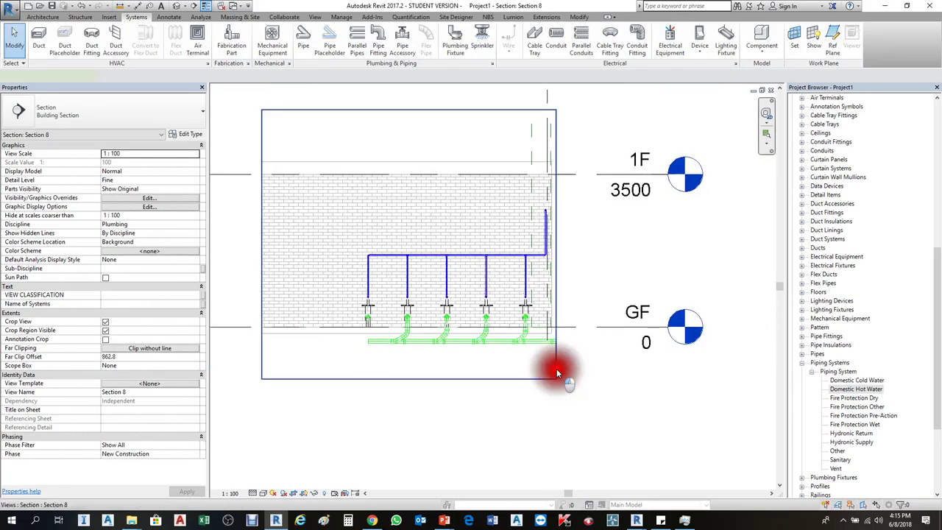
{"action": "left_click", "coordinate": [556, 369]}
{"action": "left_click_drag", "start_coordinate": [555, 244], "coordinate": [626, 244]}
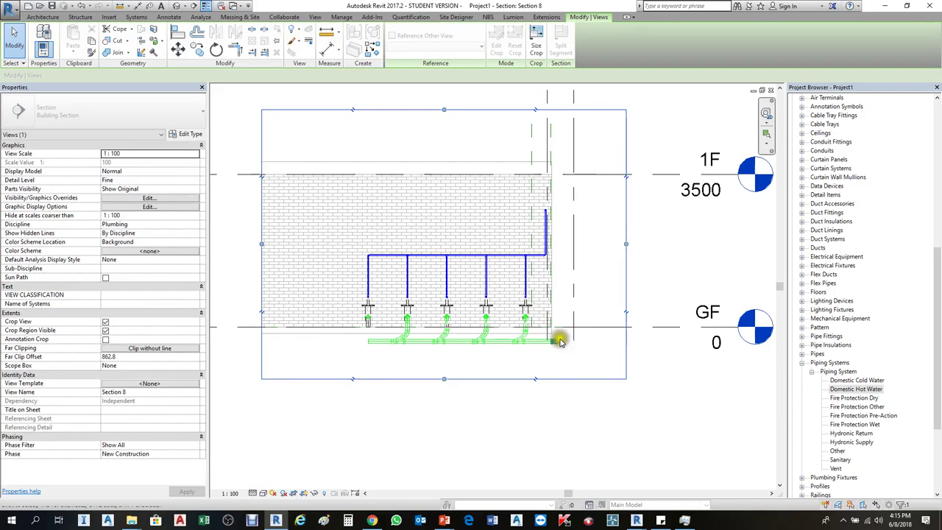
In the GF(2) floor plan, delete the bend fitting at the WC drain's end near grid 3.
{"action": "scroll", "coordinate": [553, 341], "scroll_direction": "up", "scroll_amount": 2}
{"action": "left_click", "coordinate": [583, 304]}
{"action": "scroll", "coordinate": [581, 305], "scroll_direction": "down", "scroll_amount": 3}
{"action": "key", "text": "ctrl+Tab"}
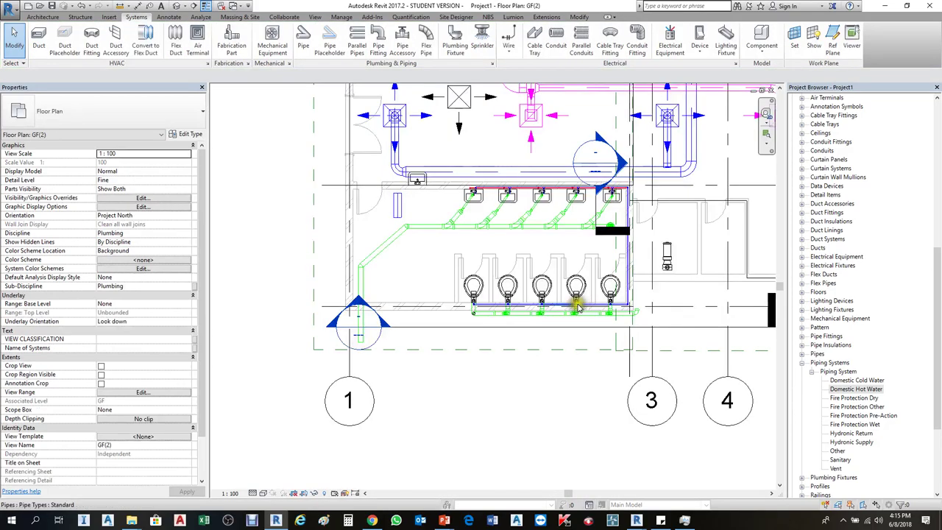
{"action": "scroll", "coordinate": [642, 318], "scroll_direction": "up", "scroll_amount": 2}
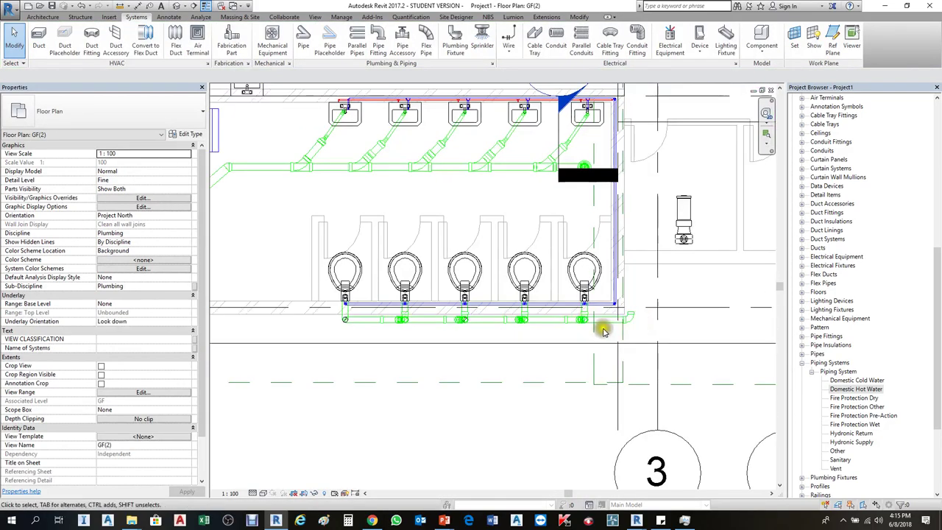
{"action": "left_click", "coordinate": [609, 327]}
{"action": "scroll", "coordinate": [611, 322], "scroll_direction": "up", "scroll_amount": 2}
{"action": "left_click", "coordinate": [645, 321]}
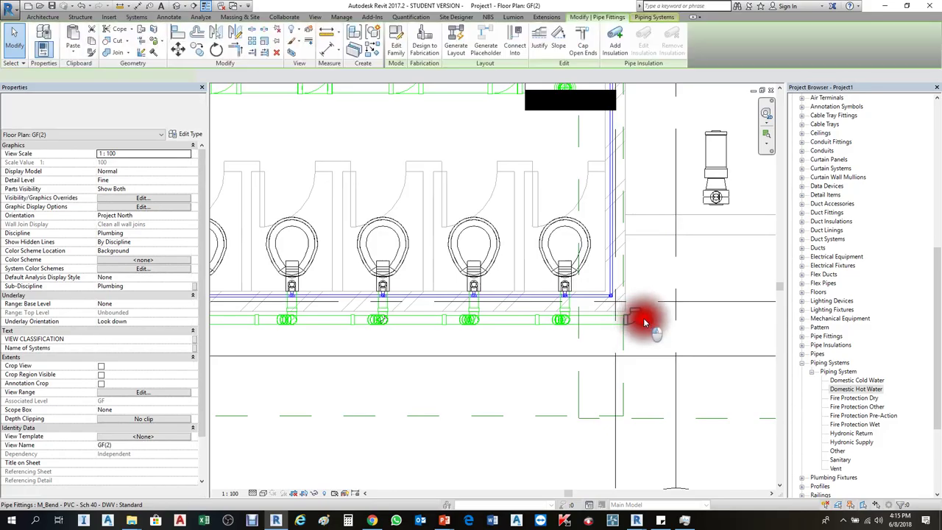
{"action": "key", "text": "Delete"}
Shorten the WC drain's end pipe near grid 3 to about 220 mm.
{"action": "left_click", "coordinate": [608, 327]}
{"action": "scroll", "coordinate": [627, 320], "scroll_direction": "up", "scroll_amount": 2}
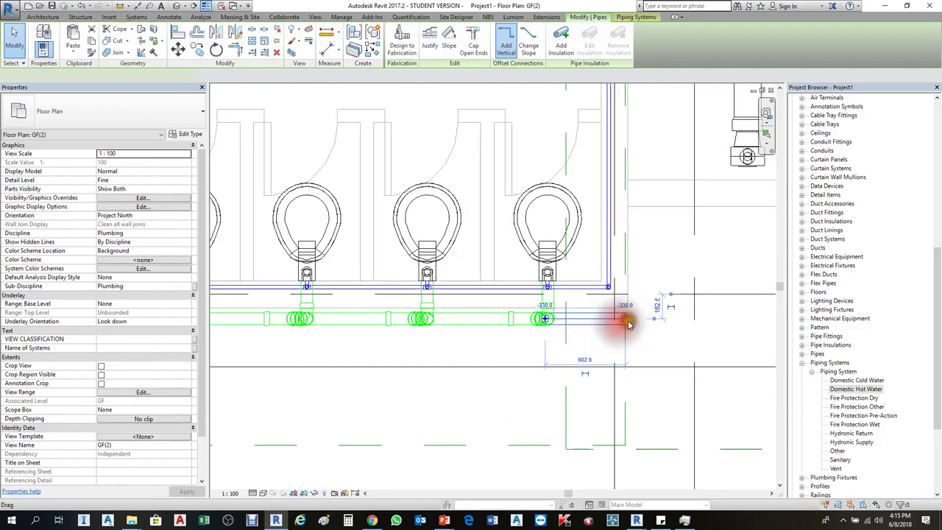
{"action": "left_click_drag", "start_coordinate": [625, 317], "coordinate": [561, 318]}
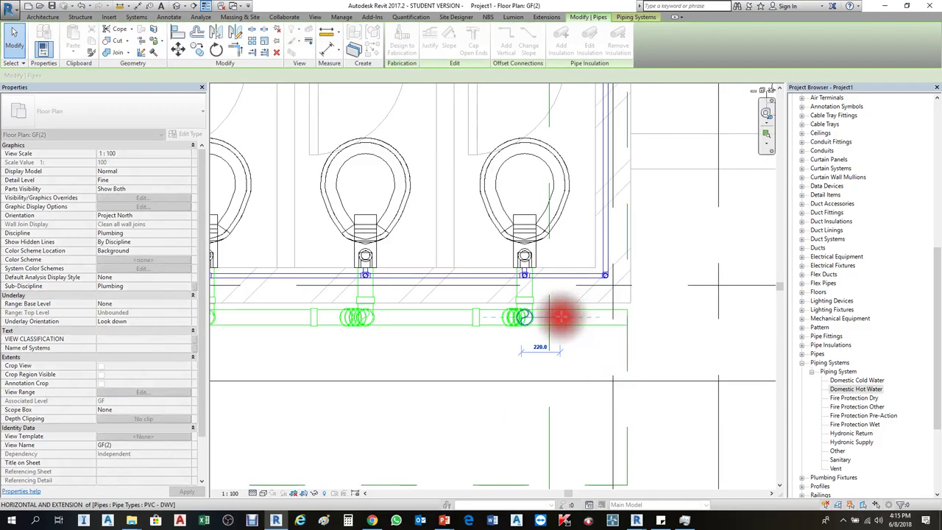
{"action": "scroll", "coordinate": [562, 319], "scroll_direction": "up", "scroll_amount": 2}
{"action": "key", "text": "Escape"}
{"action": "left_click", "coordinate": [561, 316]}
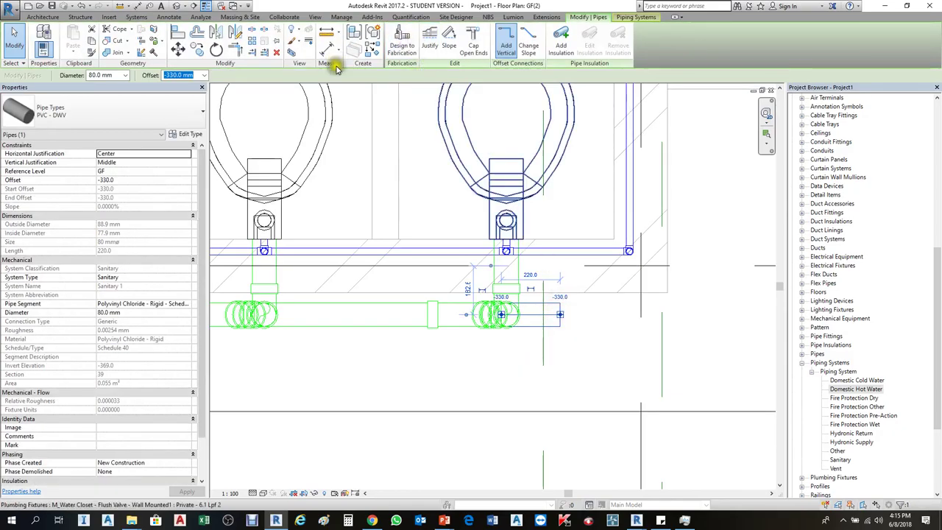
Cap the open end of the shortened WC drain pipe near grid 3.
{"action": "left_click", "coordinate": [606, 319]}
{"action": "left_click", "coordinate": [556, 326]}
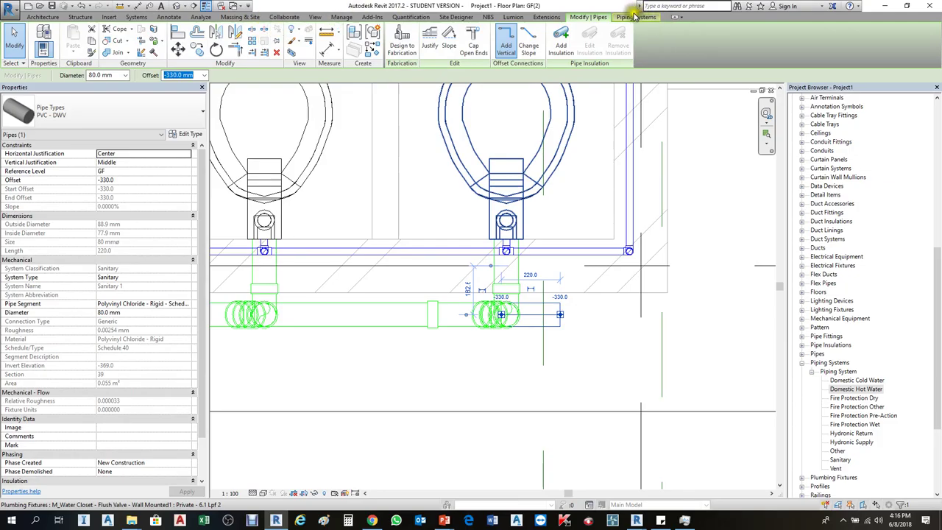
{"action": "left_click", "coordinate": [635, 16]}
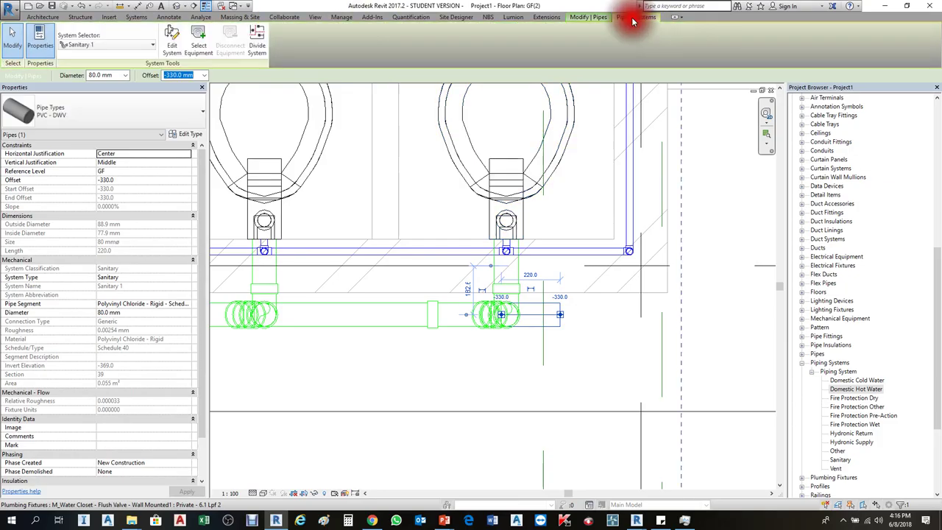
{"action": "left_click", "coordinate": [551, 296]}
{"action": "left_click", "coordinate": [558, 324]}
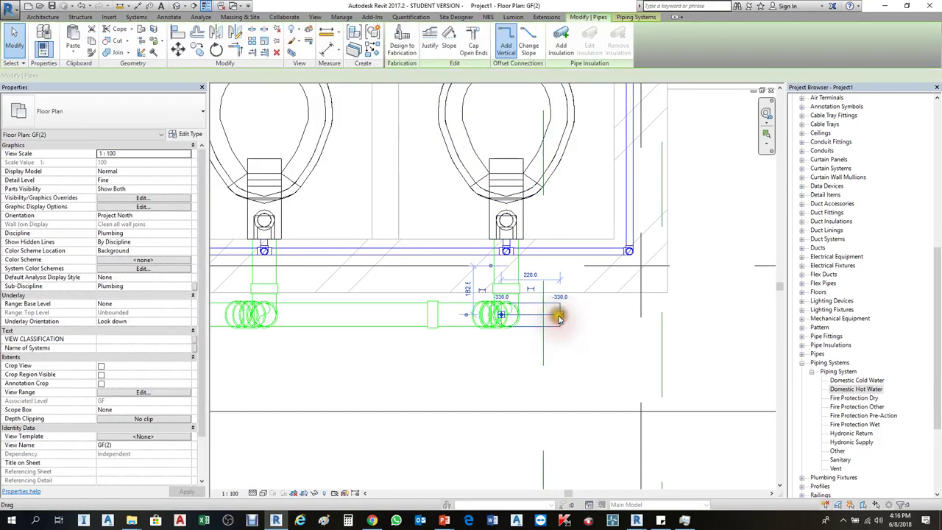
{"action": "right_click", "coordinate": [560, 318]}
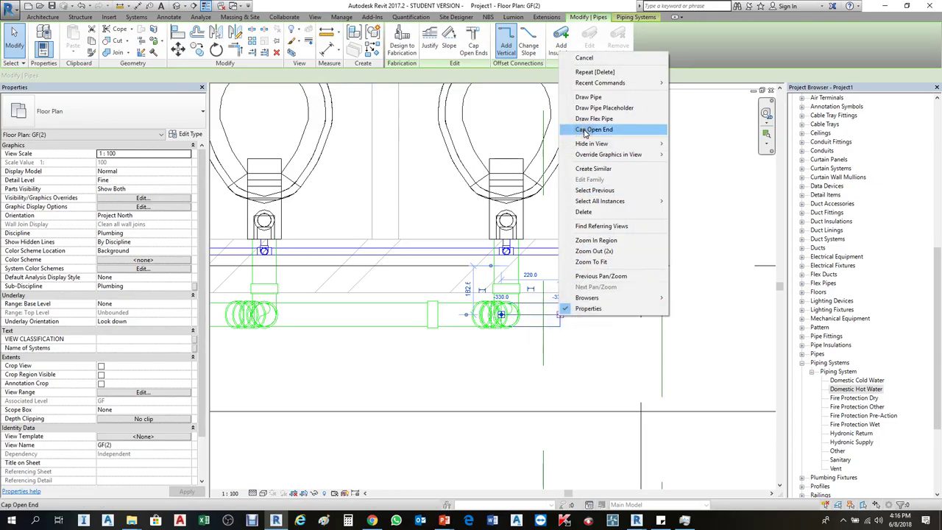
{"action": "left_click", "coordinate": [589, 122]}
{"action": "left_click", "coordinate": [568, 347]}
{"action": "scroll", "coordinate": [553, 337], "scroll_direction": "up", "scroll_amount": 3}
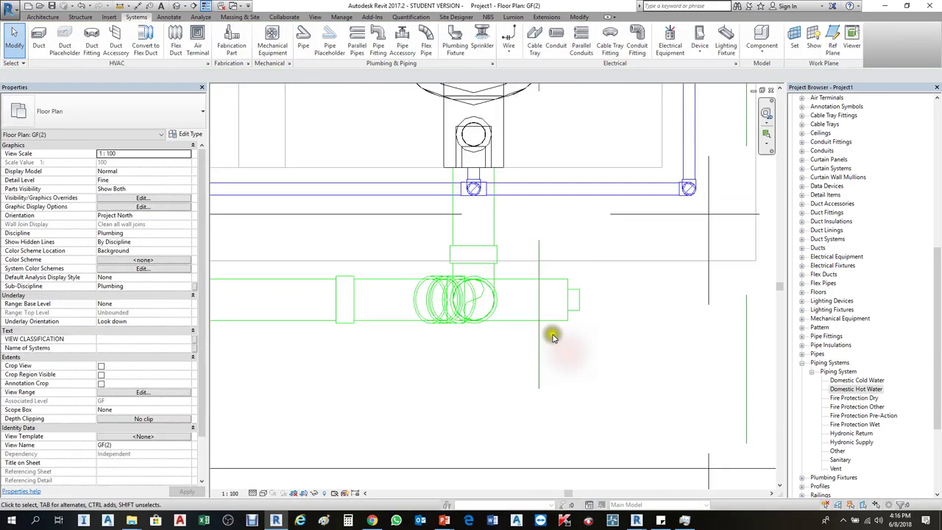
In the 3D view, extend the WC drain's open end past the WC nearest grid 1, making that pipe about 1100 mm long.
{"action": "scroll", "coordinate": [622, 224], "scroll_direction": "down", "scroll_amount": 4}
{"action": "scroll", "coordinate": [509, 248], "scroll_direction": "up", "scroll_amount": 4}
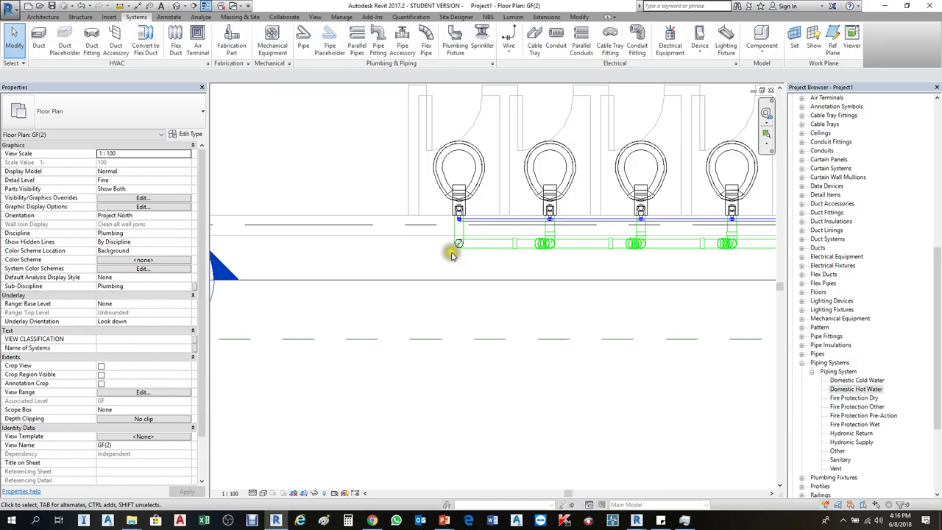
{"action": "scroll", "coordinate": [466, 249], "scroll_direction": "down", "scroll_amount": 5}
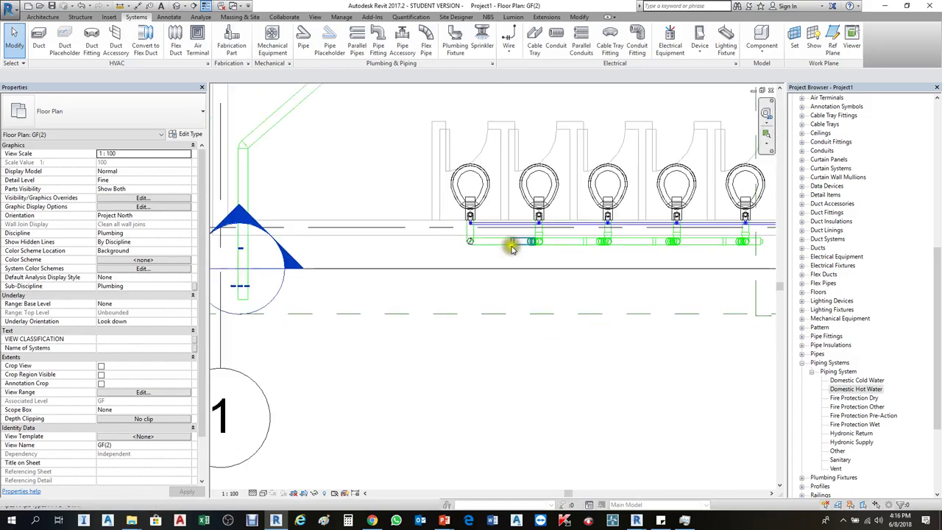
{"action": "scroll", "coordinate": [398, 255], "scroll_direction": "up", "scroll_amount": 1}
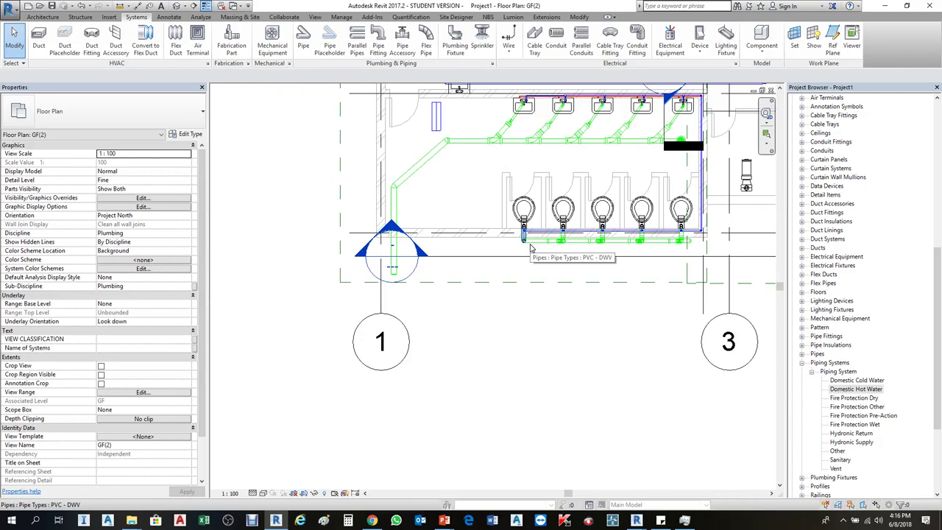
{"action": "key", "text": "ctrl+Tab"}
{"action": "scroll", "coordinate": [532, 243], "scroll_direction": "down", "scroll_amount": 3}
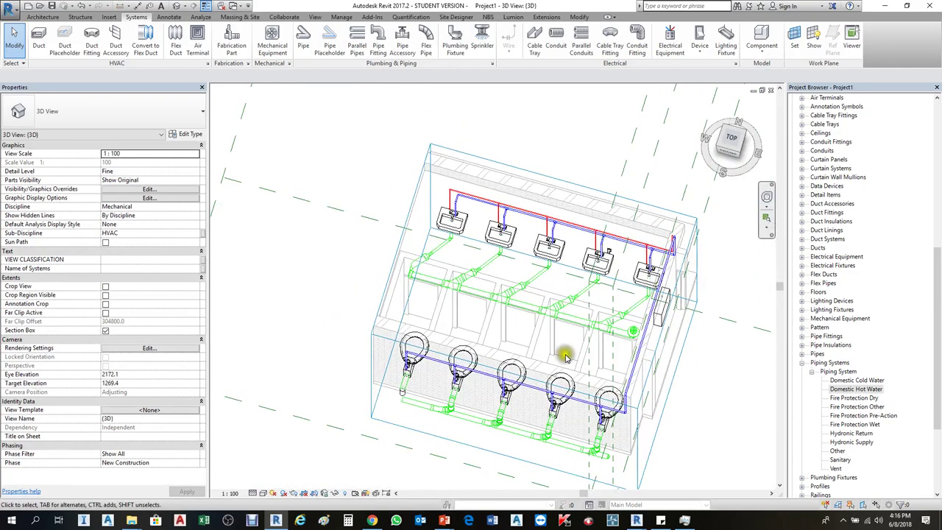
{"action": "middle_click_drag", "start_coordinate": [566, 358], "coordinate": [518, 342], "text": "shift"}
{"action": "scroll", "coordinate": [484, 405], "scroll_direction": "up", "scroll_amount": 5}
{"action": "scroll", "coordinate": [501, 336], "scroll_direction": "down", "scroll_amount": 2}
{"action": "scroll", "coordinate": [468, 280], "scroll_direction": "up", "scroll_amount": 2}
{"action": "left_click", "coordinate": [476, 270]}
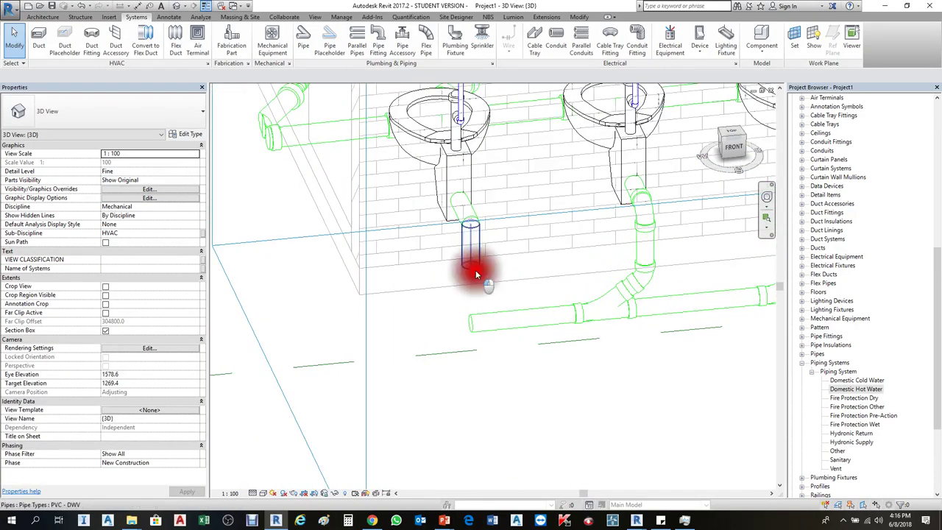
{"action": "middle_click_drag", "start_coordinate": [505, 341], "coordinate": [491, 295], "text": "shift"}
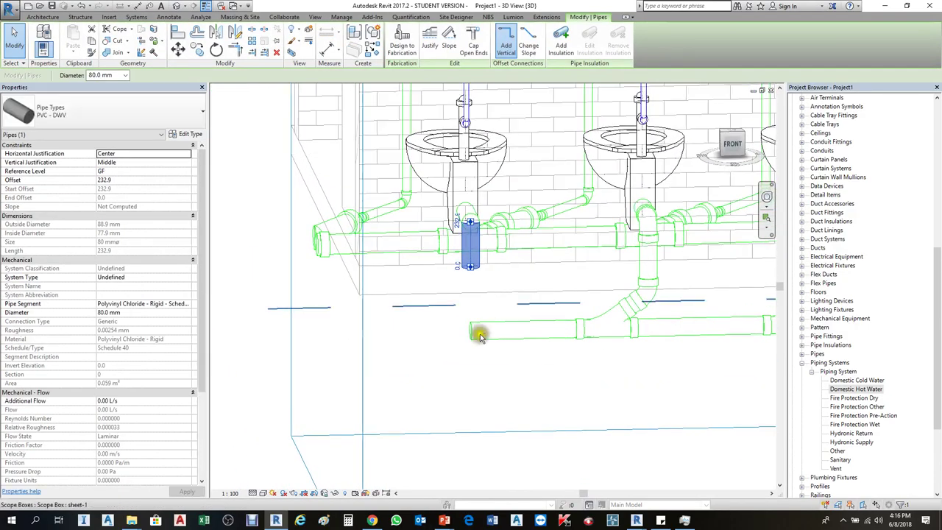
{"action": "left_click", "coordinate": [733, 143]}
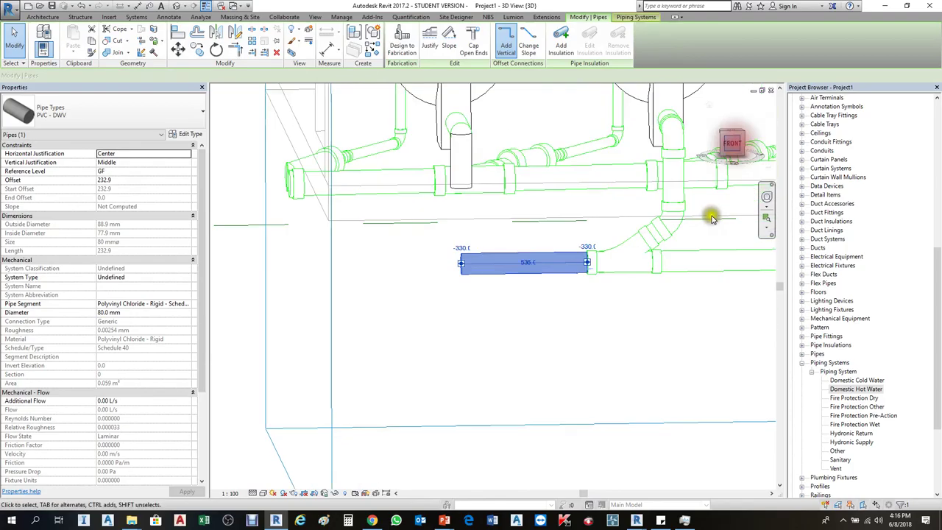
{"action": "scroll", "coordinate": [661, 295], "scroll_direction": "down", "scroll_amount": 5}
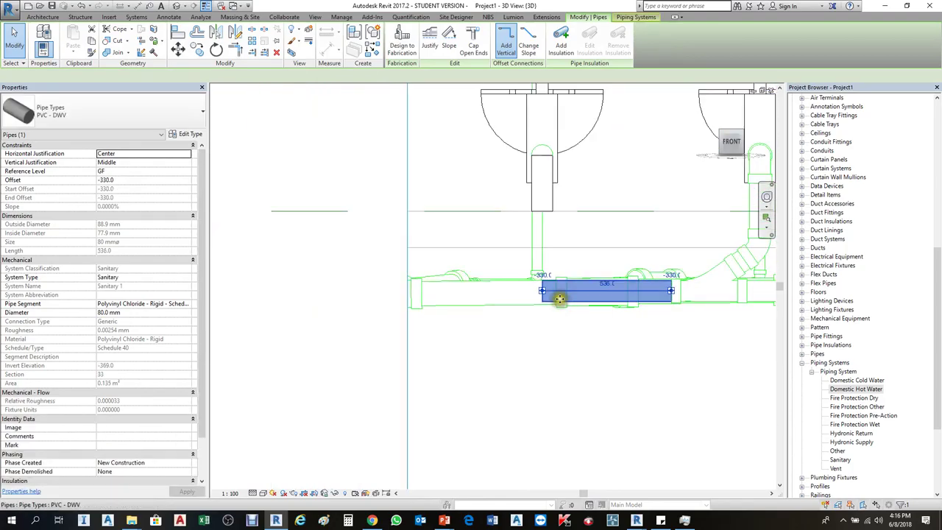
{"action": "left_click_drag", "start_coordinate": [530, 291], "coordinate": [434, 302]}
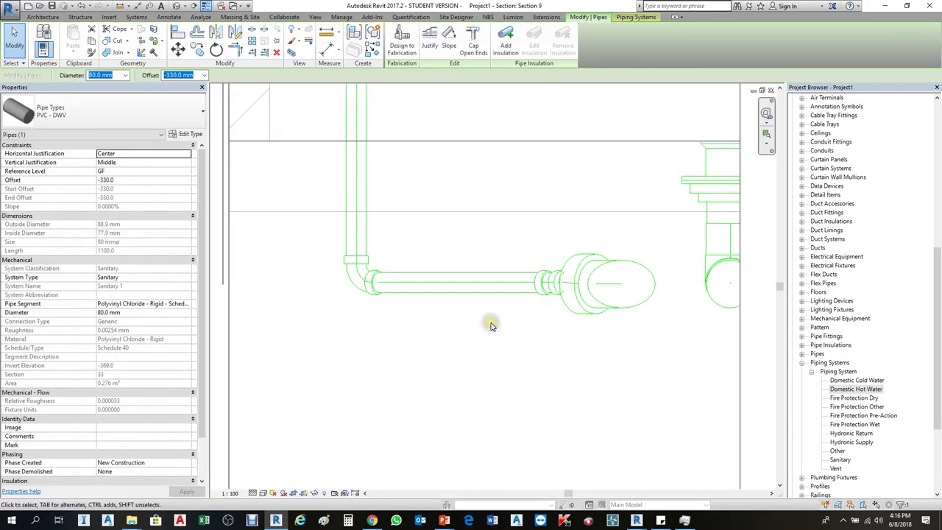
In the GF(2) floor plan, delete the short vertical pipe at the WC nearest grid 1.
{"action": "key", "text": "ctrl+Tab"}
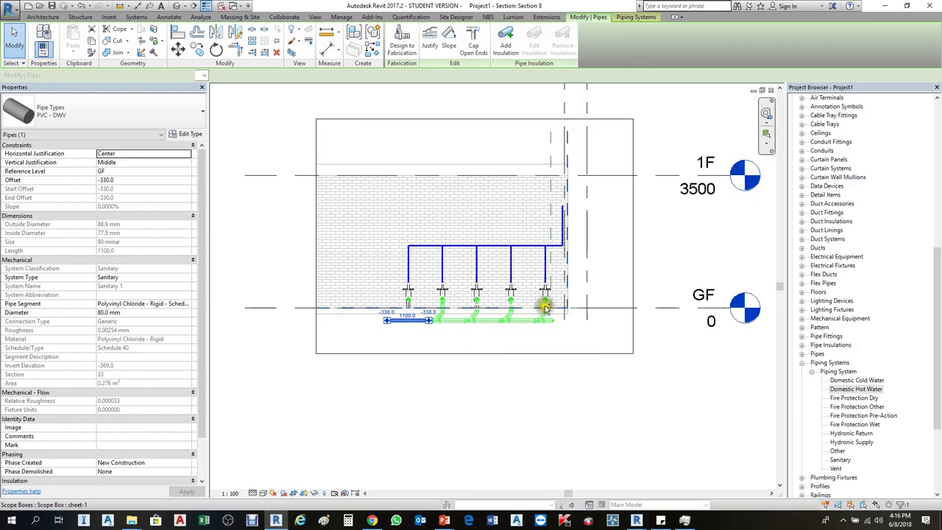
{"action": "key", "text": "ctrl+Tab"}
{"action": "scroll", "coordinate": [518, 239], "scroll_direction": "up", "scroll_amount": 6}
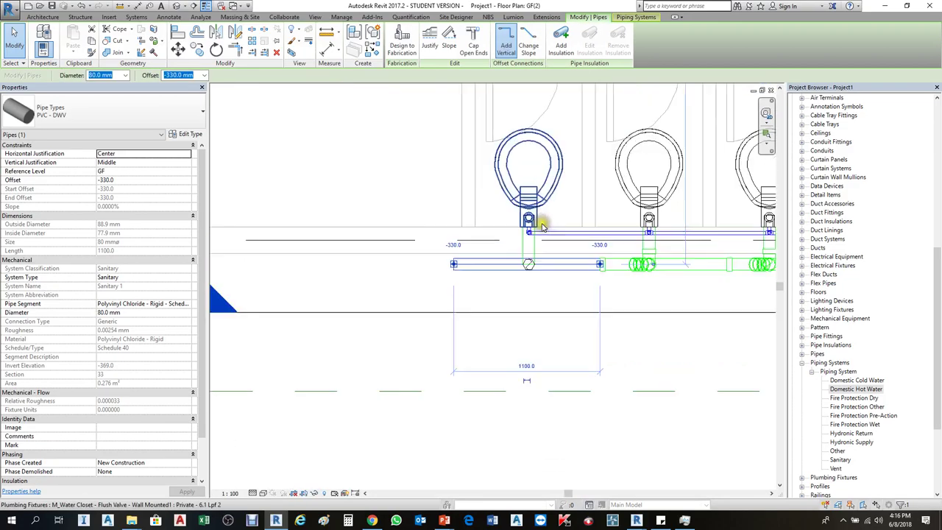
{"action": "key", "text": "Escape"}
{"action": "scroll", "coordinate": [488, 287], "scroll_direction": "up", "scroll_amount": 3}
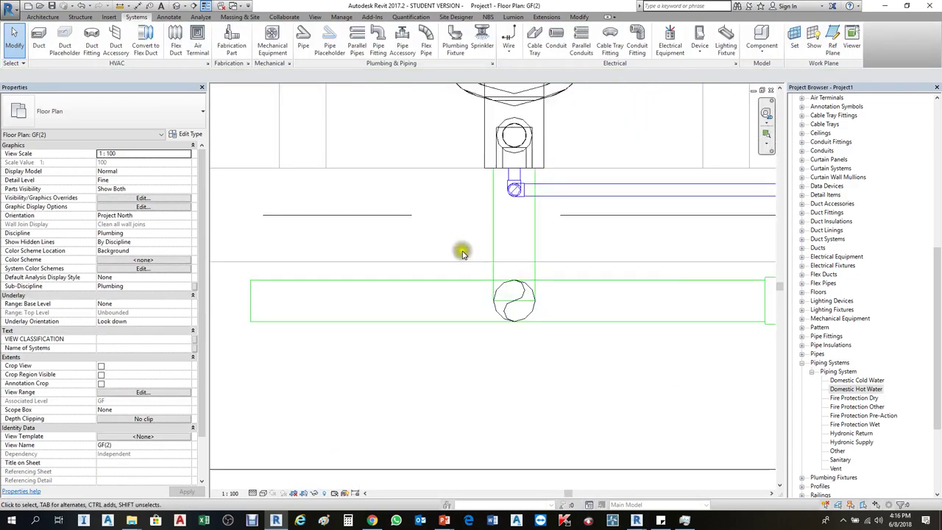
{"action": "left_click_drag", "start_coordinate": [441, 237], "coordinate": [549, 355]}
{"action": "scroll", "coordinate": [497, 324], "scroll_direction": "down", "scroll_amount": 2}
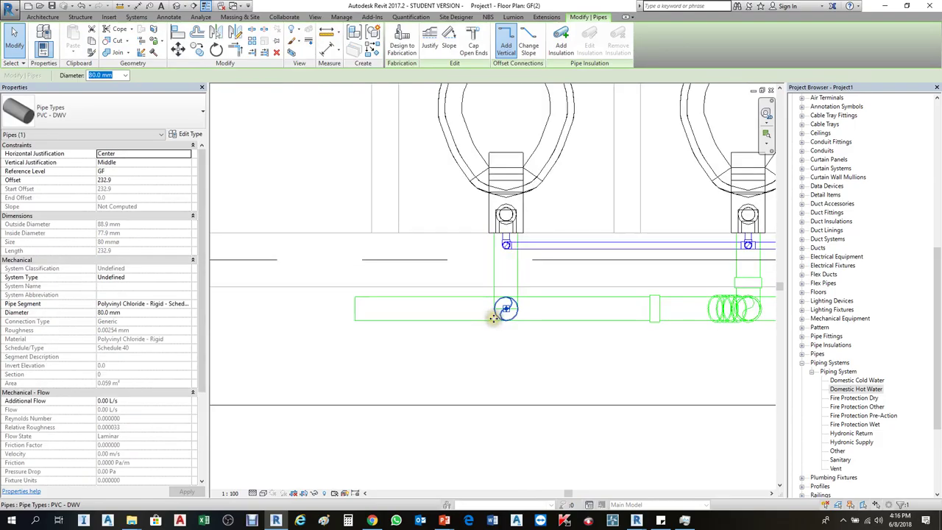
{"action": "key", "text": "Escape"}
In Section 8, draw an 80 mm 45° branch pipe rising from the extended drain toward the WC nearest grid 1.
{"action": "scroll", "coordinate": [482, 352], "scroll_direction": "down", "scroll_amount": 2}
{"action": "left_click", "coordinate": [483, 356]}
{"action": "right_click", "coordinate": [483, 356]}
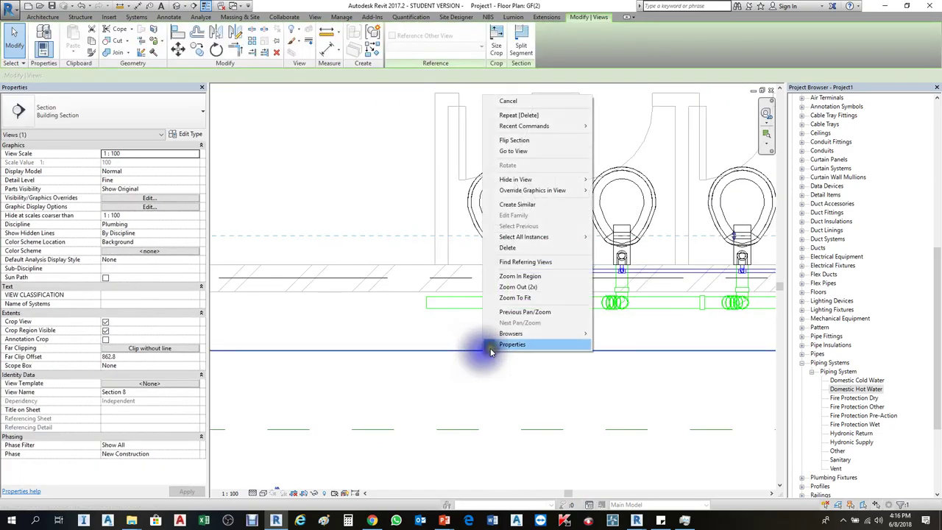
{"action": "left_click", "coordinate": [517, 157]}
{"action": "scroll", "coordinate": [390, 320], "scroll_direction": "up", "scroll_amount": 8}
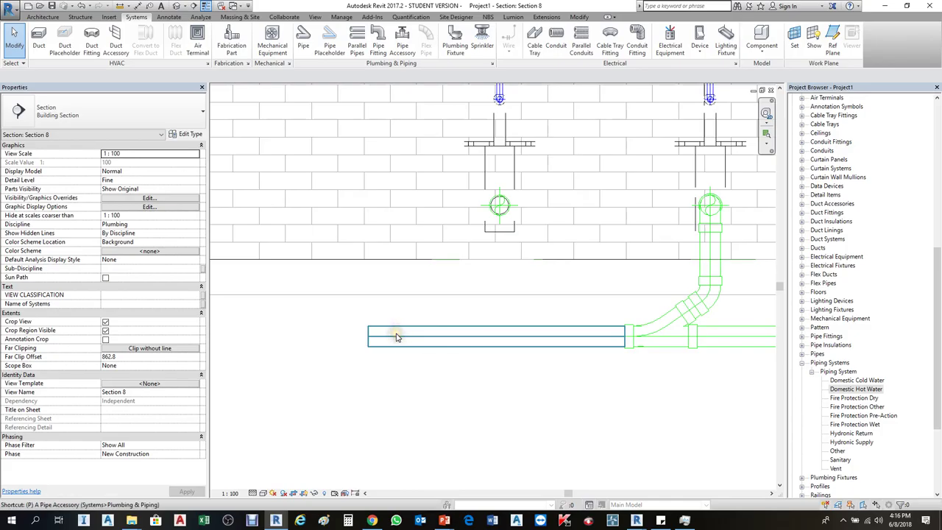
{"action": "key", "text": "p"}
{"action": "key", "text": "i"}
{"action": "left_click", "coordinate": [421, 332]}
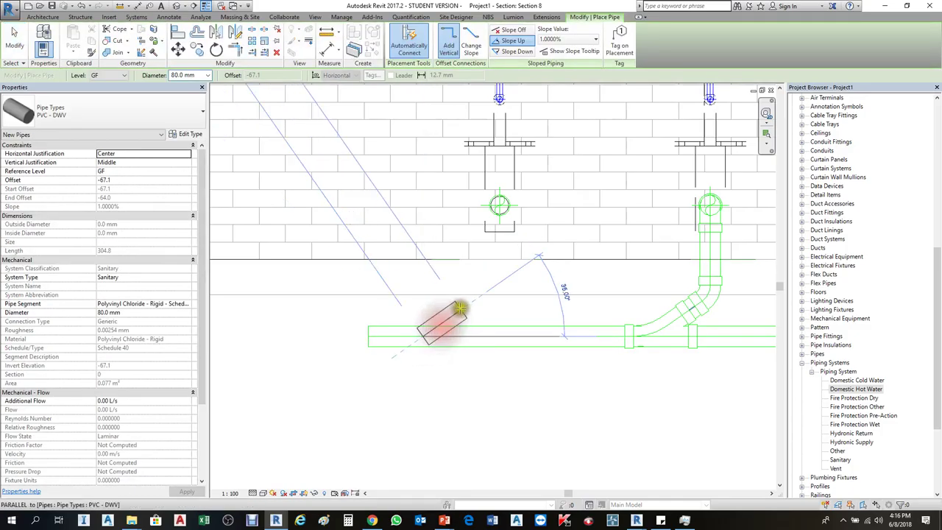
{"action": "left_click", "coordinate": [472, 287]}
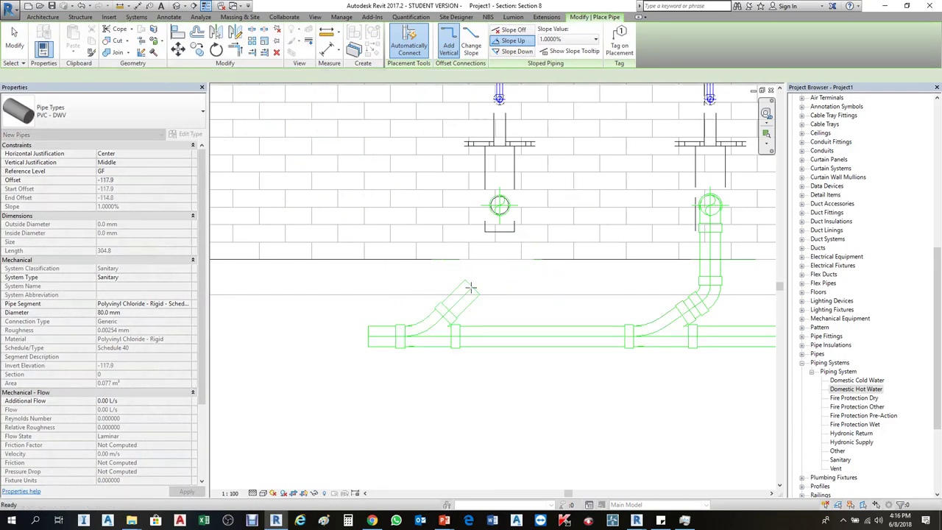
{"action": "key", "text": "Escape"}
{"action": "key", "text": "Escape"}
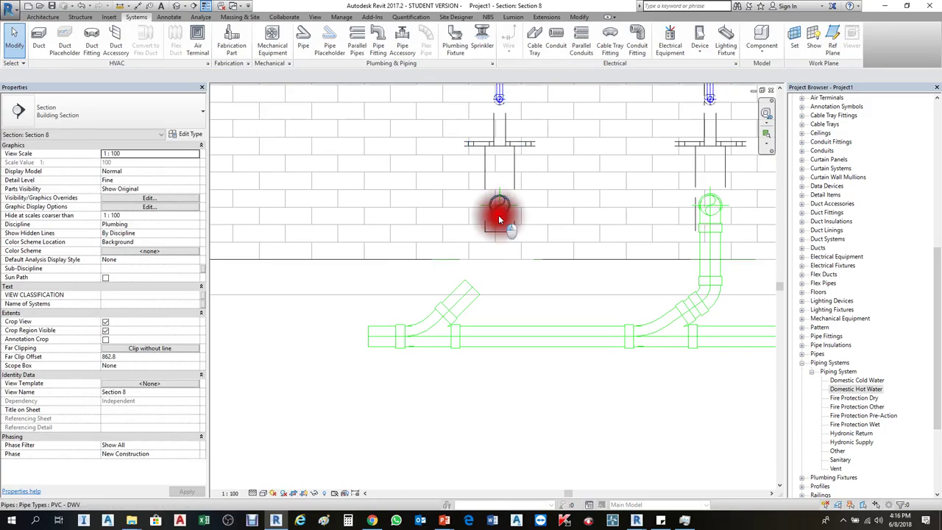
Draw an 80 mm vertical pipe straight down from the outlet pipe of the WC nearest grid 1.
{"action": "left_click", "coordinate": [499, 220]}
{"action": "right_click", "coordinate": [499, 207]}
{"action": "left_click", "coordinate": [536, 251]}
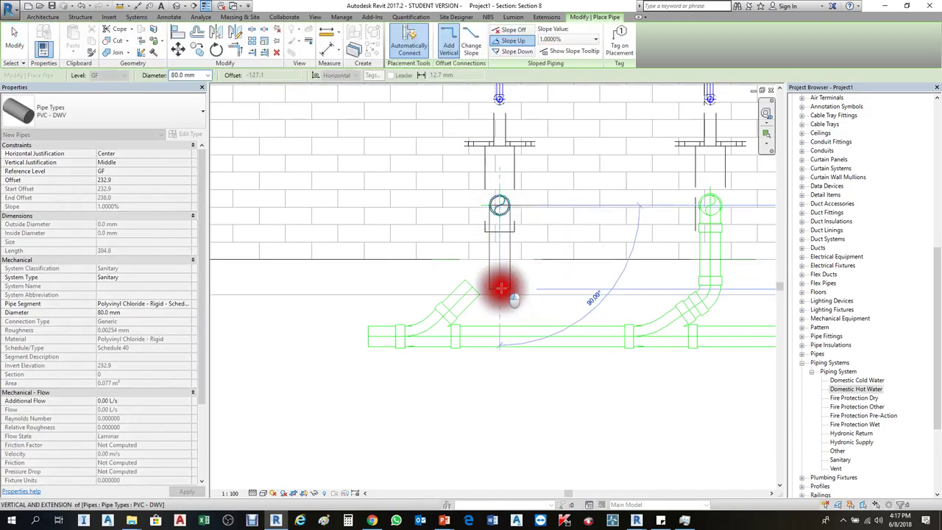
{"action": "left_click", "coordinate": [499, 295]}
{"action": "key", "text": "Escape"}
{"action": "key", "text": "Escape"}
Join this WC's vertical pipe to its 45° branch with Trim/Extend to Corner.
{"action": "key", "text": "t"}
{"action": "key", "text": "r"}
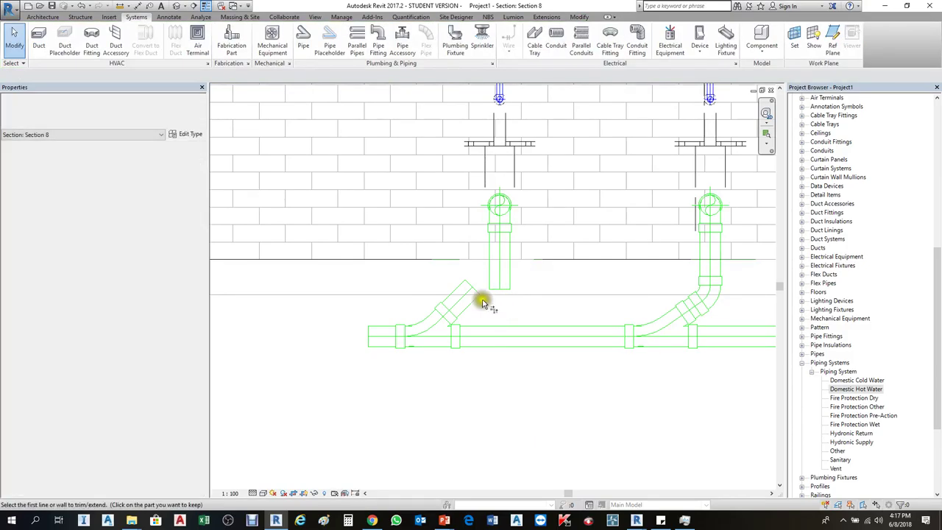
{"action": "left_click", "coordinate": [499, 268]}
{"action": "left_click", "coordinate": [447, 304]}
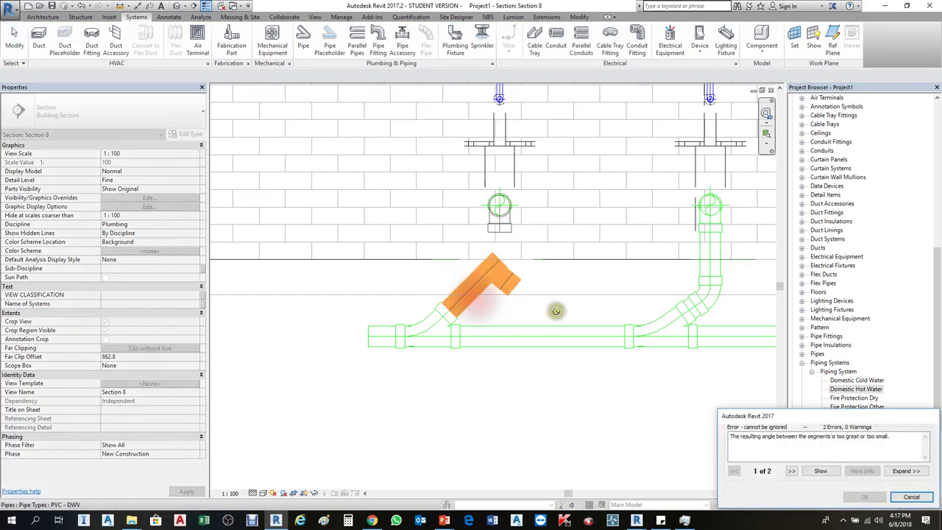
{"action": "key", "text": "Escape"}
{"action": "left_click", "coordinate": [468, 300]}
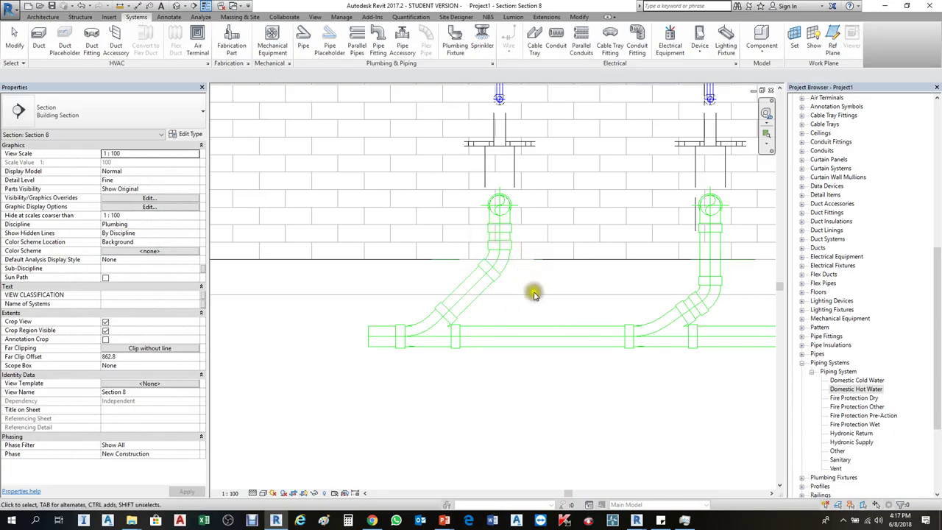
{"action": "scroll", "coordinate": [535, 294], "scroll_direction": "down", "scroll_amount": 5}
{"action": "key", "text": "Escape"}
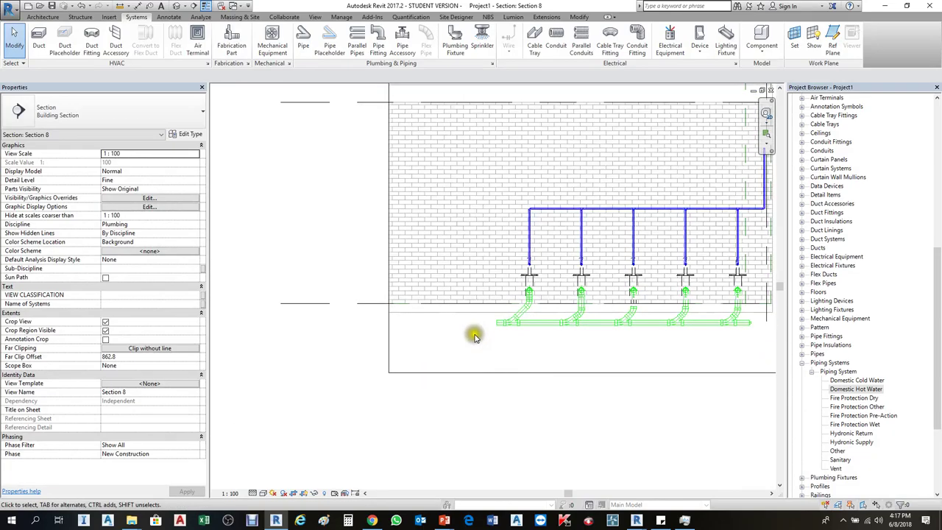
Extend the crop region of Section 8 outward past the end of the wall beyond the WC nearest grid 1.
{"action": "left_click", "coordinate": [486, 371]}
{"action": "scroll", "coordinate": [486, 376], "scroll_direction": "down", "scroll_amount": 3}
{"action": "left_click", "coordinate": [252, 280]}
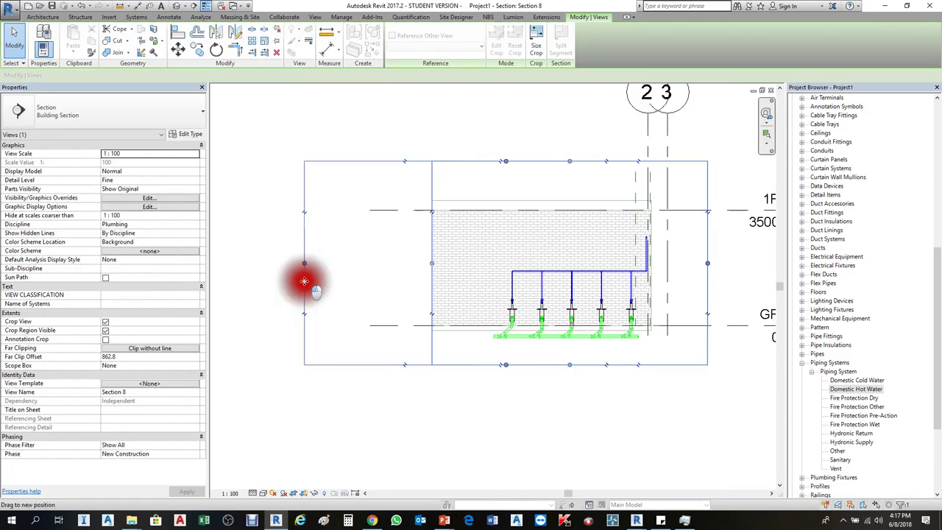
{"action": "scroll", "coordinate": [497, 337], "scroll_direction": "up", "scroll_amount": 4}
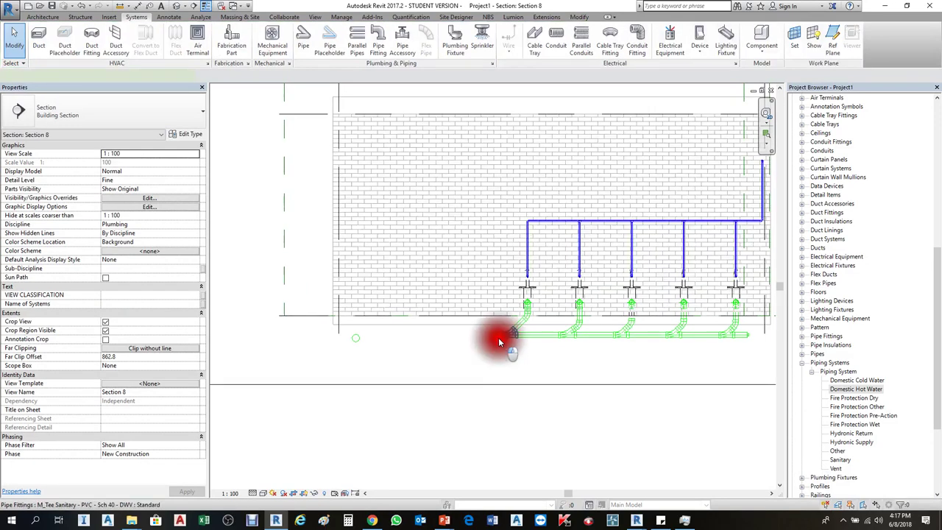
Examine both ends of the WC drain in Section 8: the short end pipe near grid 1 and the plug at the far end.
{"action": "scroll", "coordinate": [498, 339], "scroll_direction": "up", "scroll_amount": 2}
{"action": "left_click", "coordinate": [499, 337]}
{"action": "left_click", "coordinate": [490, 337]}
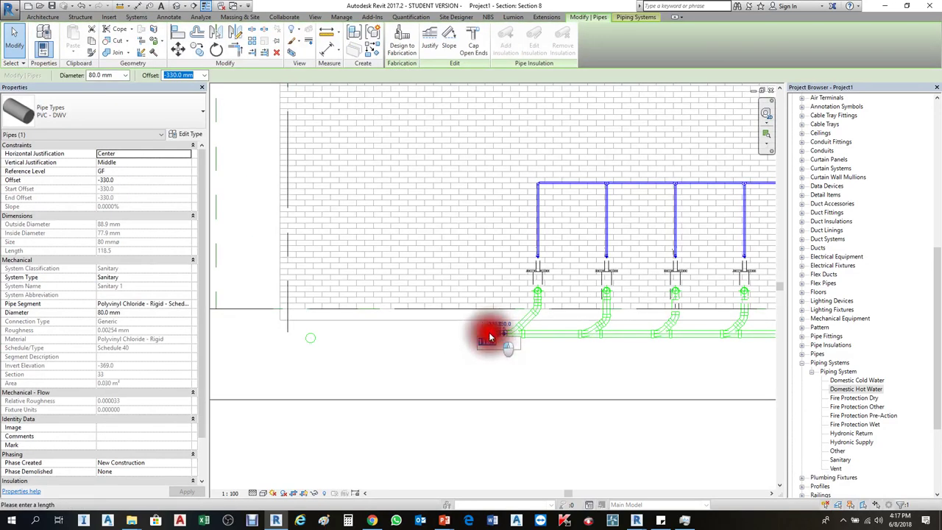
{"action": "scroll", "coordinate": [471, 337], "scroll_direction": "up", "scroll_amount": 3}
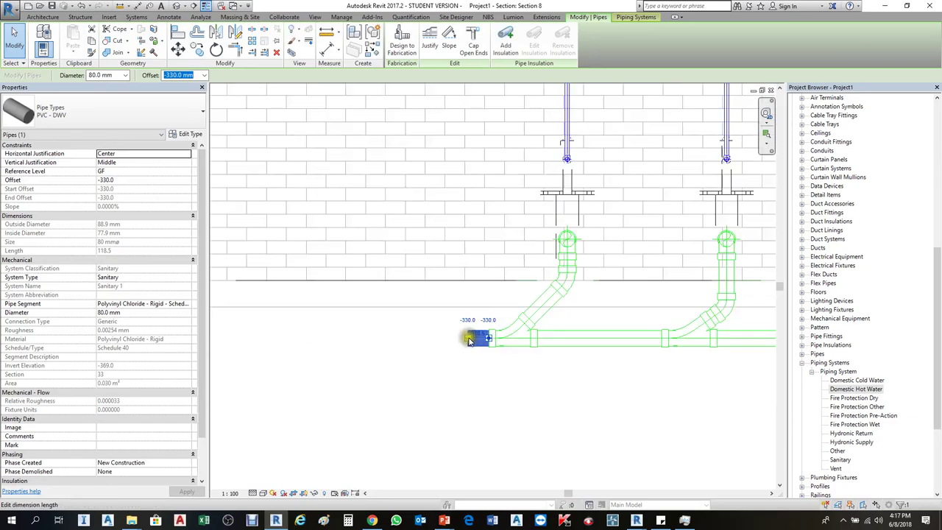
{"action": "scroll", "coordinate": [427, 351], "scroll_direction": "down", "scroll_amount": 5}
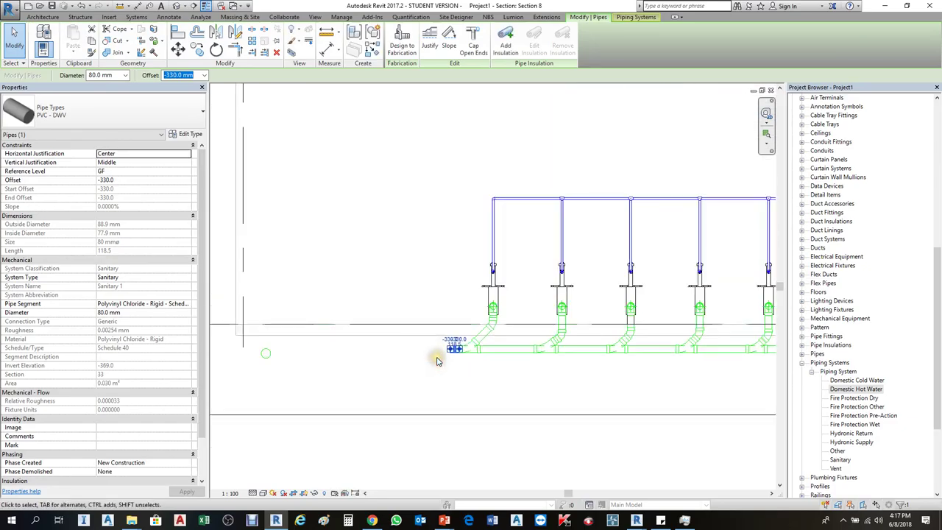
{"action": "key", "text": "Escape"}
{"action": "scroll", "coordinate": [542, 343], "scroll_direction": "up", "scroll_amount": 5}
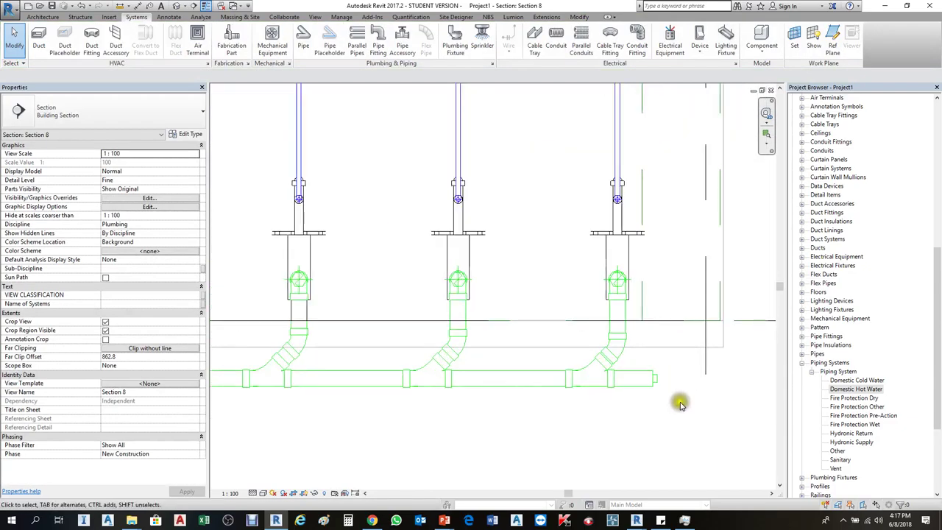
{"action": "left_click", "coordinate": [663, 382]}
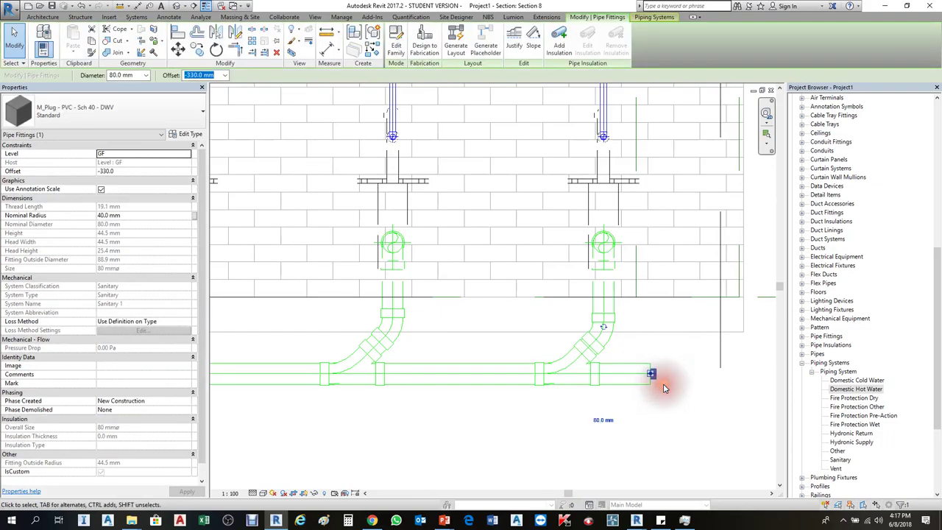
In the GF(2) floor plan, stretch the WC drain's short end pipe toward grid 1 to a length of about 1660 mm.
{"action": "key", "text": "ctrl+Tab"}
{"action": "scroll", "coordinate": [564, 326], "scroll_direction": "down", "scroll_amount": 2}
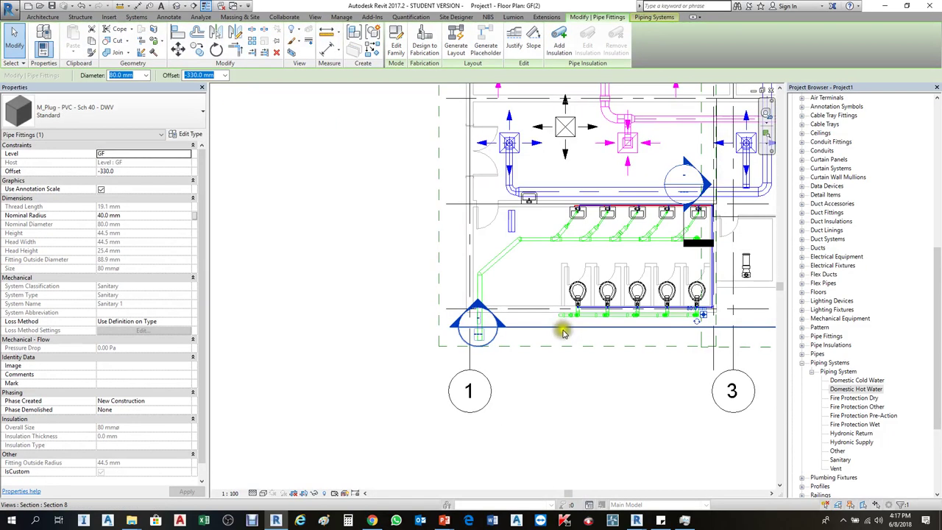
{"action": "scroll", "coordinate": [560, 326], "scroll_direction": "up", "scroll_amount": 5}
{"action": "left_click", "coordinate": [567, 321]}
{"action": "left_click", "coordinate": [565, 321]}
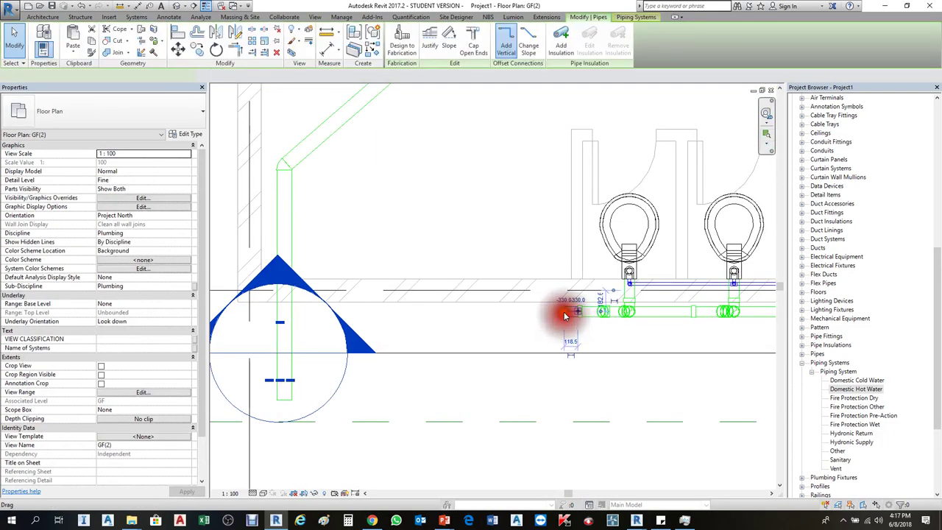
{"action": "left_click", "coordinate": [567, 319]}
{"action": "left_click", "coordinate": [387, 315]}
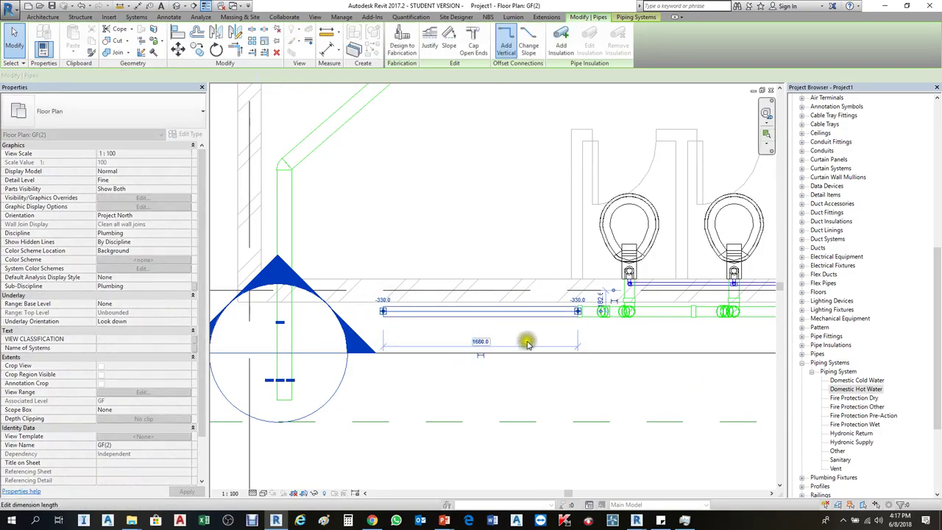
{"action": "scroll", "coordinate": [631, 349], "scroll_direction": "down", "scroll_amount": 2}
{"action": "left_click", "coordinate": [518, 361]}
{"action": "scroll", "coordinate": [473, 349], "scroll_direction": "up", "scroll_amount": 2}
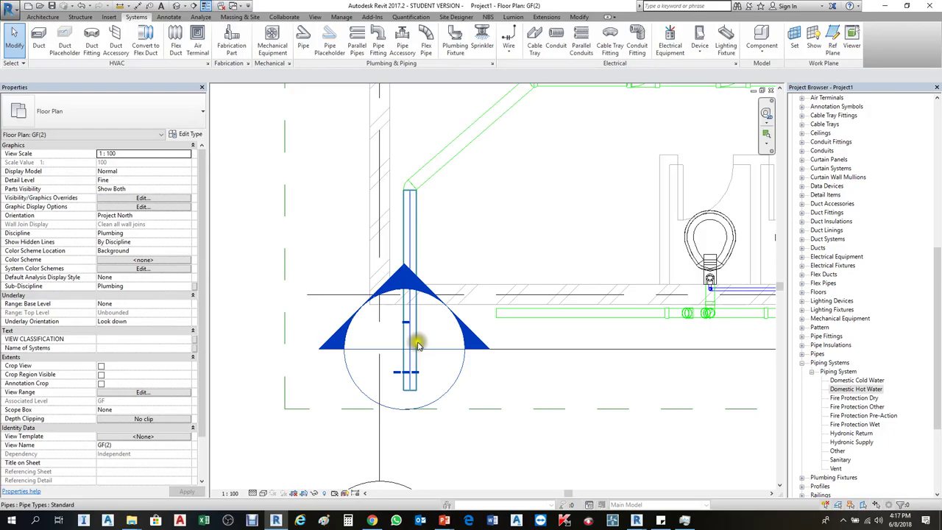
{"action": "left_click", "coordinate": [419, 347]}
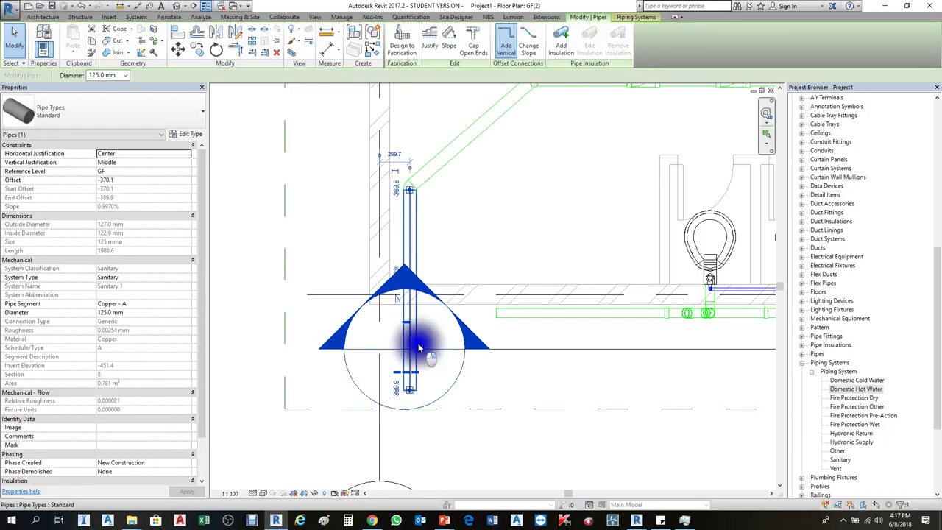
{"action": "right_click", "coordinate": [419, 347]}
{"action": "left_click", "coordinate": [427, 189]}
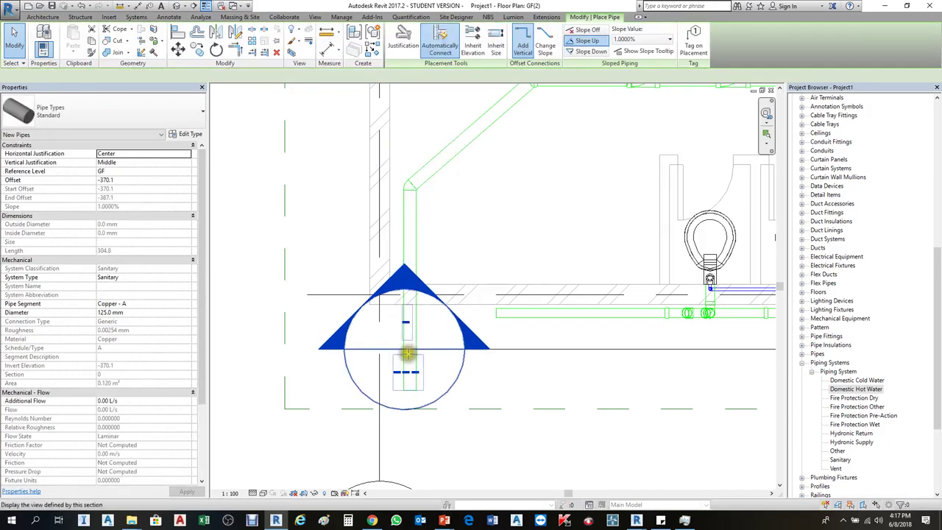
{"action": "scroll", "coordinate": [408, 365], "scroll_direction": "up", "scroll_amount": 2}
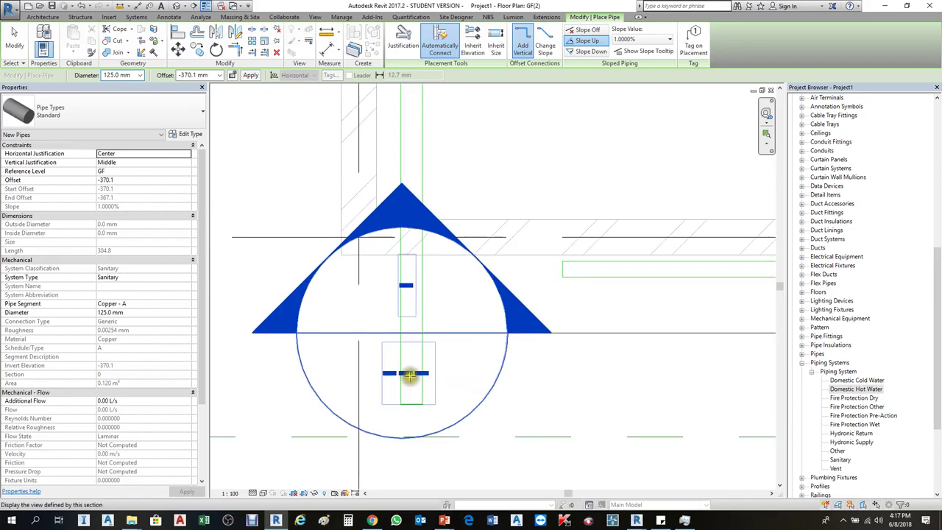
{"action": "key", "text": "Escape"}
Move the Section 8 line clear of the pipes below grid bubble 1 and lengthen the 125 mm drain beside grid 1 to about 3067 mm.
{"action": "scroll", "coordinate": [410, 333], "scroll_direction": "down", "scroll_amount": 5}
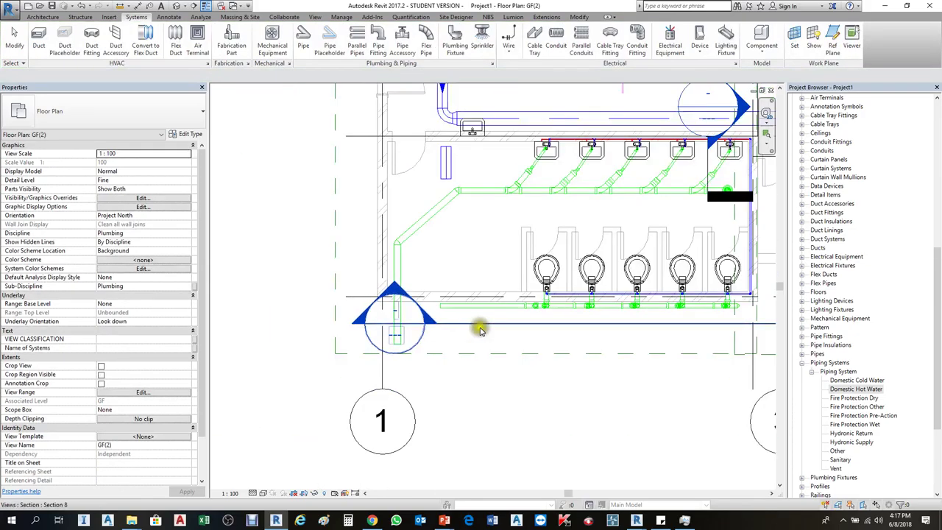
{"action": "left_click", "coordinate": [431, 322]}
{"action": "left_click_drag", "start_coordinate": [505, 324], "coordinate": [505, 458]}
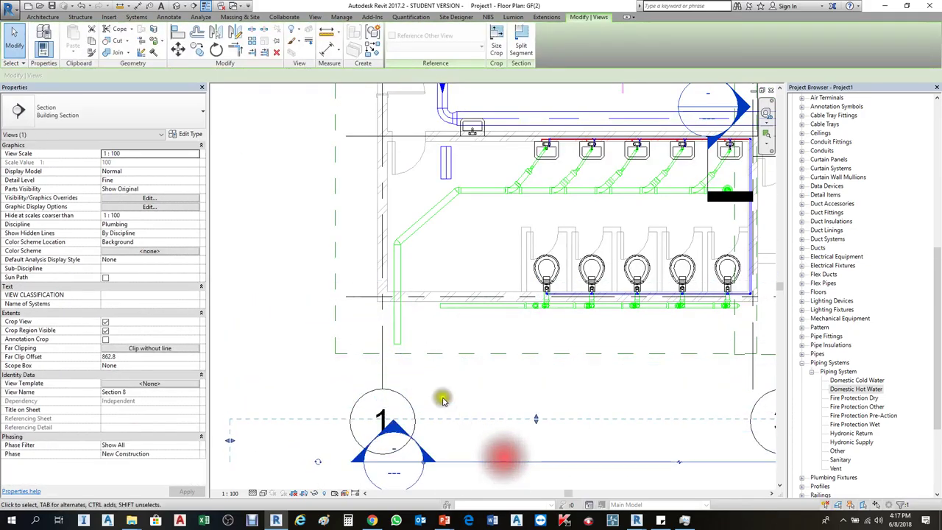
{"action": "left_click", "coordinate": [400, 355]}
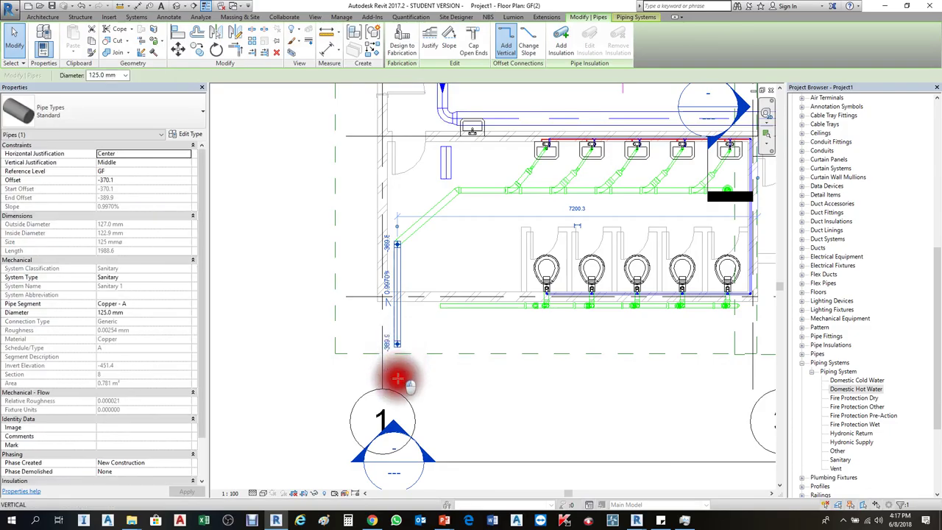
{"action": "left_click", "coordinate": [398, 379]}
Draw a matching 125 mm pipe branching at 45° from the drain beside grid 1 toward the WC drain, about 780 mm long.
{"action": "scroll", "coordinate": [389, 344], "scroll_direction": "up", "scroll_amount": 3}
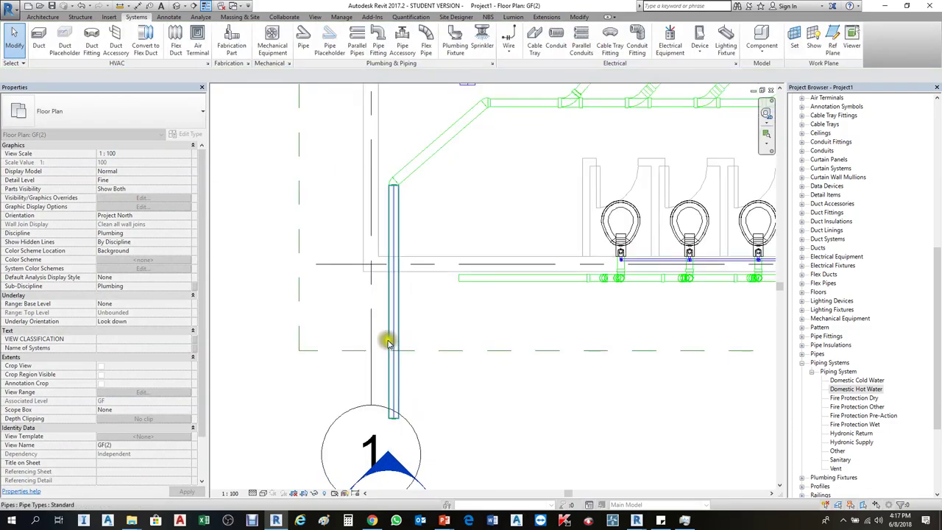
{"action": "left_click", "coordinate": [389, 337]}
{"action": "right_click", "coordinate": [390, 335]}
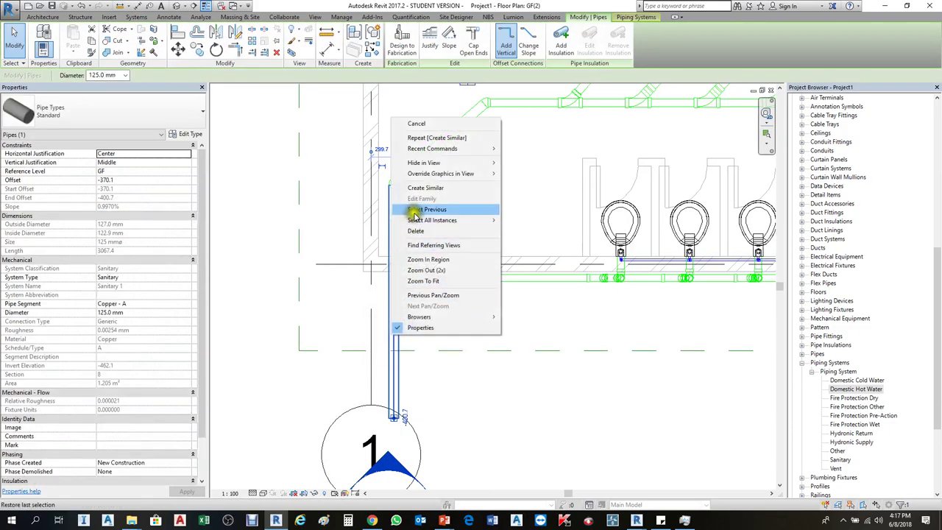
{"action": "left_click", "coordinate": [427, 188]}
{"action": "left_click", "coordinate": [395, 365]}
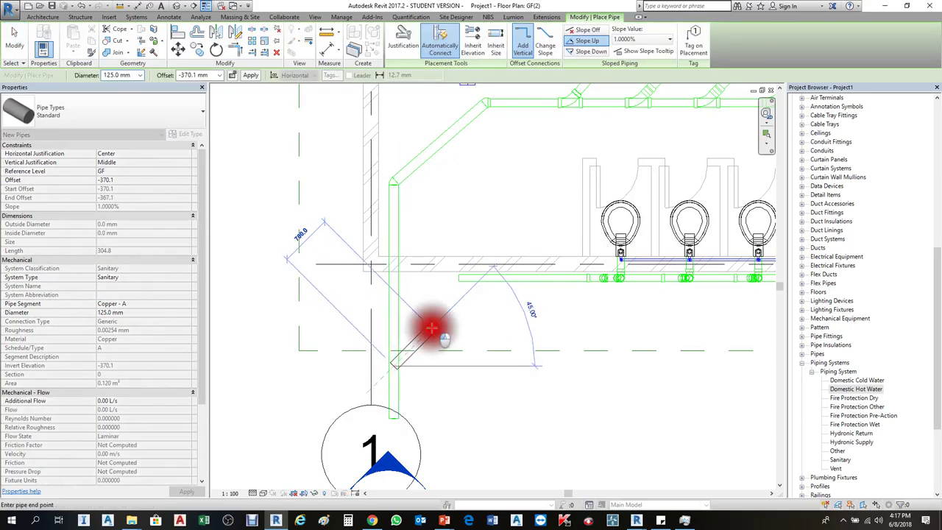
{"action": "left_click", "coordinate": [433, 329]}
{"action": "key", "text": "Escape"}
{"action": "key", "text": "Escape"}
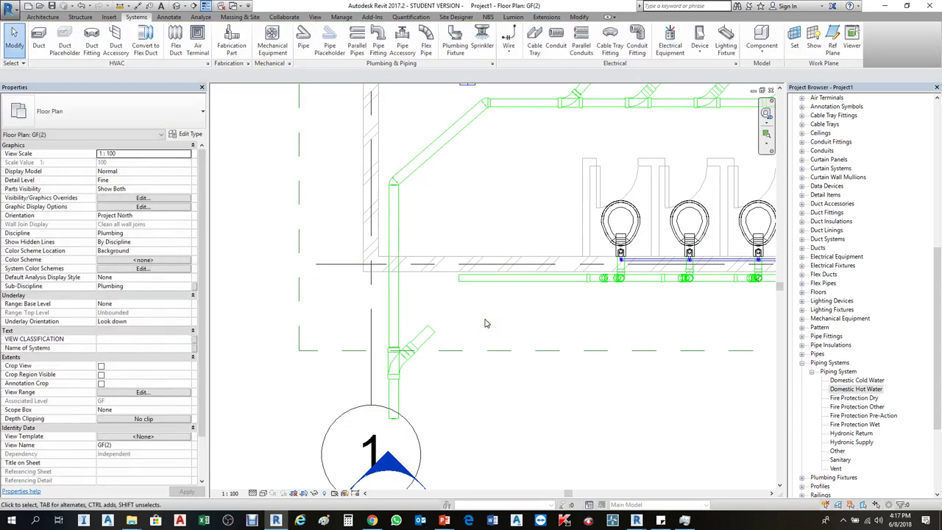
Join the 45° branch to the open end of the WC drain with Trim/Extend to Corner.
{"action": "left_click_drag", "start_coordinate": [442, 331], "coordinate": [489, 346]}
{"action": "scroll", "coordinate": [477, 328], "scroll_direction": "down", "scroll_amount": 3}
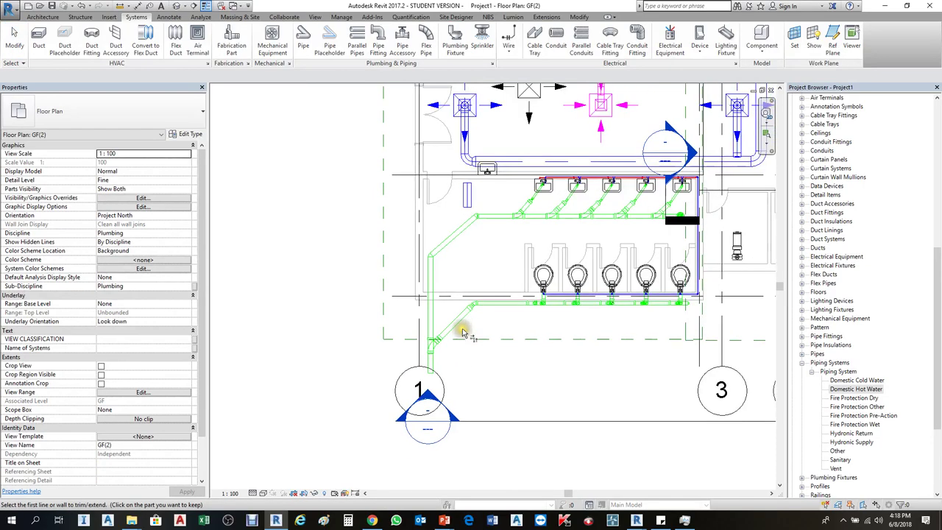
{"action": "key", "text": "Escape"}
Start loading a family and browse the US Metric library to Mechanical > MEP > General Components > Tanks.
{"action": "scroll", "coordinate": [589, 193], "scroll_direction": "up", "scroll_amount": 2}
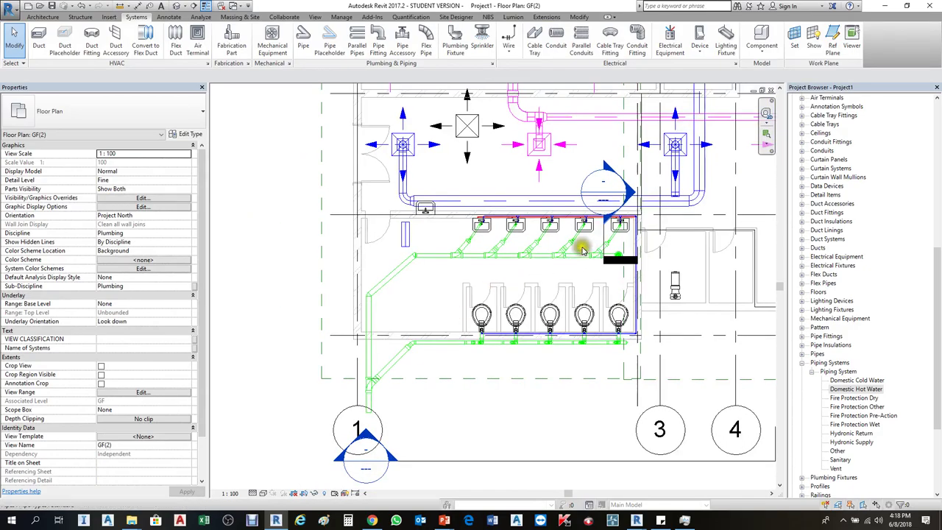
{"action": "scroll", "coordinate": [582, 251], "scroll_direction": "up", "scroll_amount": 2}
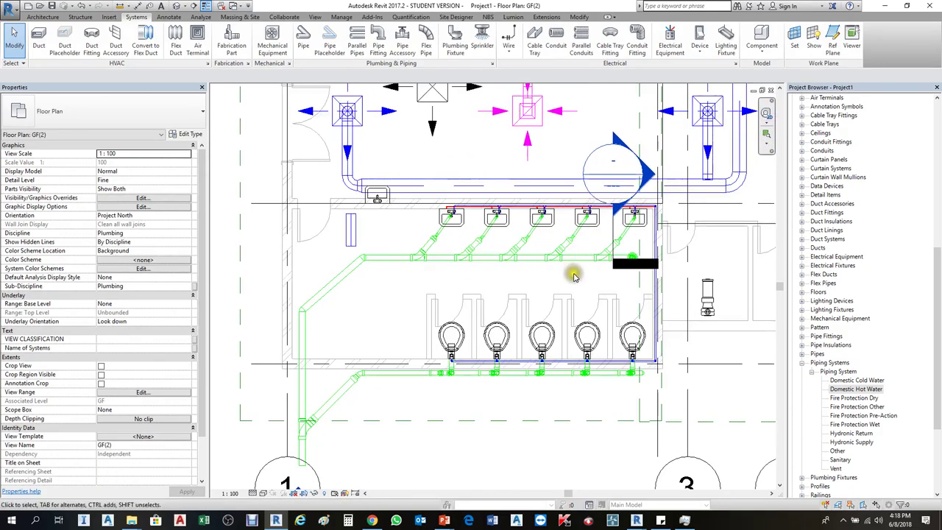
{"action": "scroll", "coordinate": [657, 234], "scroll_direction": "up", "scroll_amount": 2}
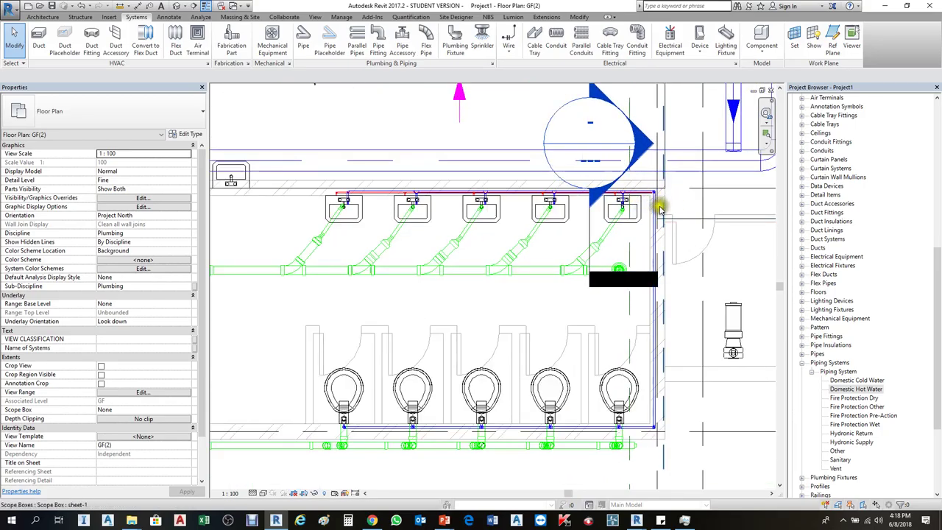
{"action": "middle_click_drag", "start_coordinate": [683, 284], "coordinate": [559, 280]}
{"action": "left_click", "coordinate": [606, 269]}
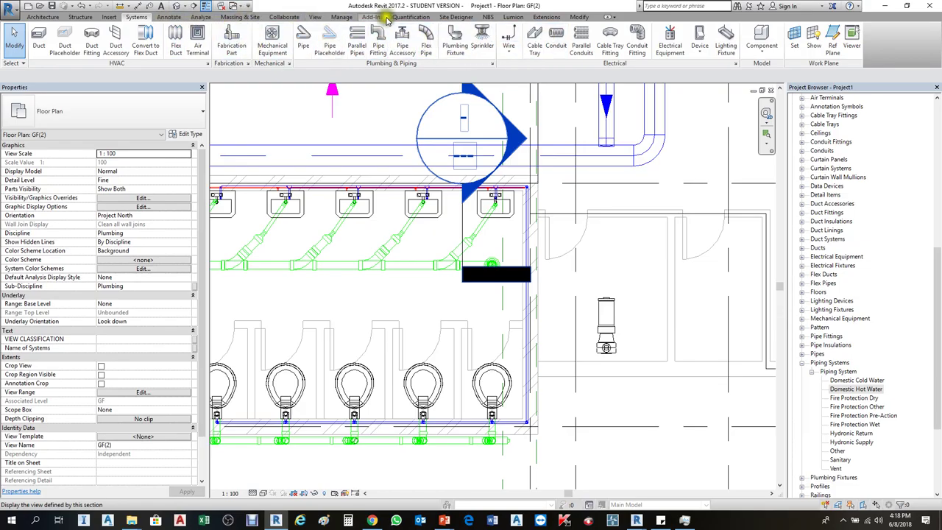
{"action": "left_click", "coordinate": [114, 19]}
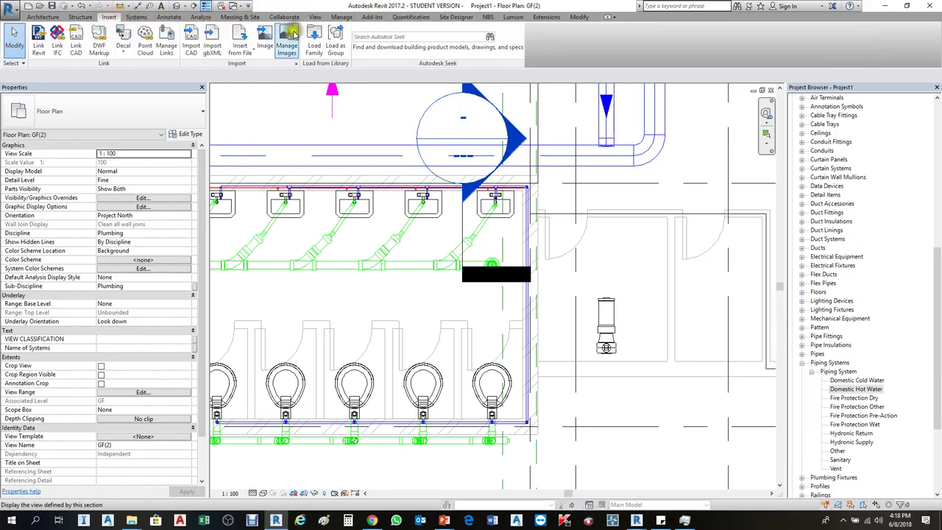
{"action": "left_click", "coordinate": [316, 37]}
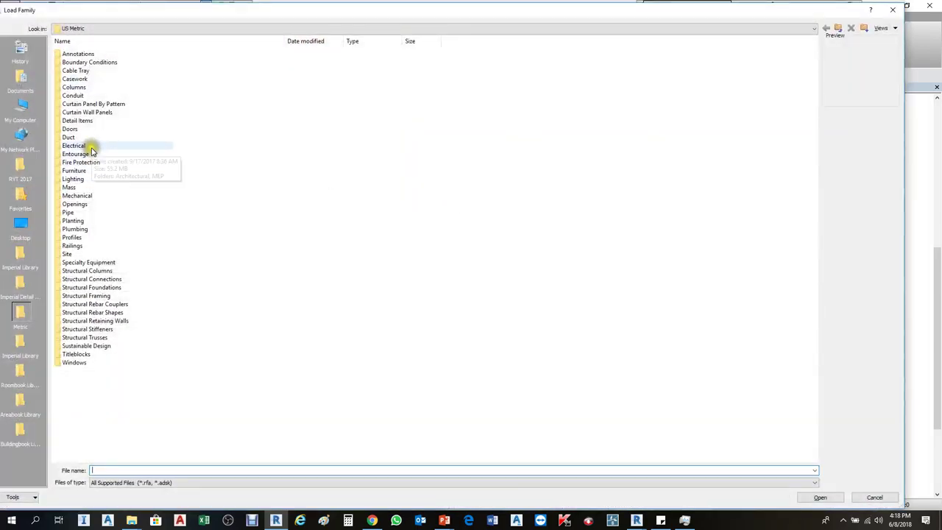
{"action": "double_click", "coordinate": [92, 196]}
{"action": "double_click", "coordinate": [75, 62]}
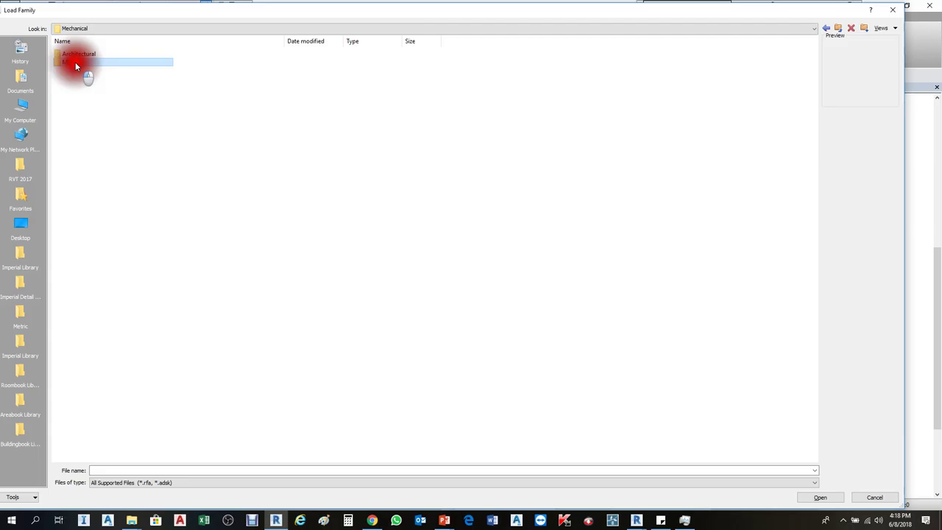
{"action": "double_click", "coordinate": [101, 70]}
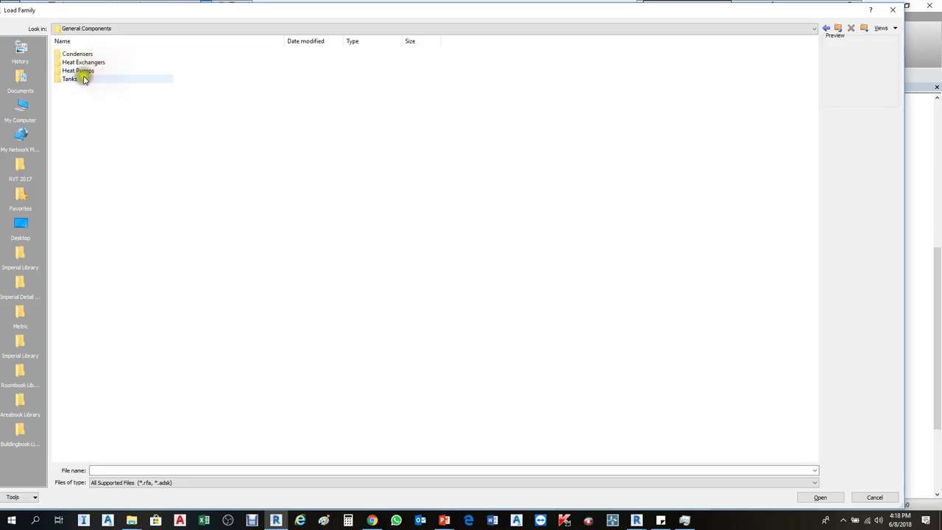
{"action": "double_click", "coordinate": [82, 79]}
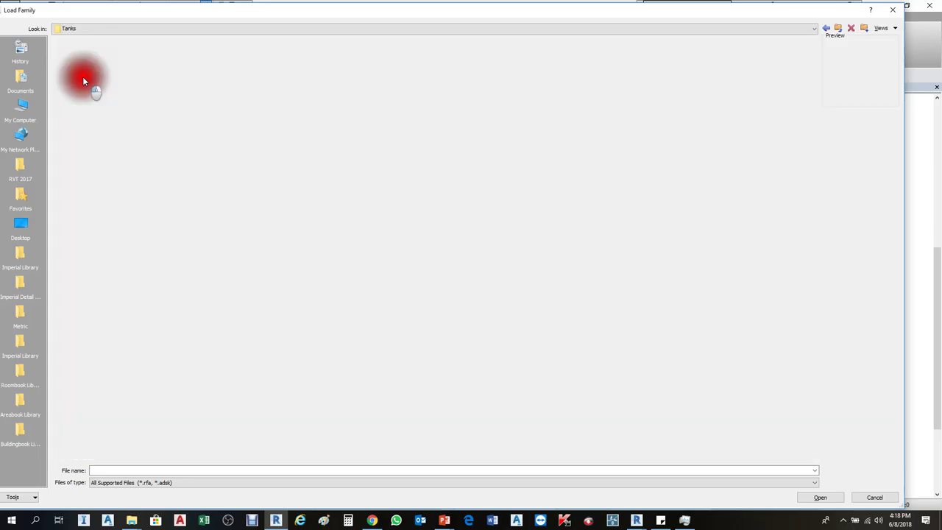
Preview the mixing tank and storage tank families in the Tanks folder and return to the MEP folder.
{"action": "left_click", "coordinate": [111, 70]}
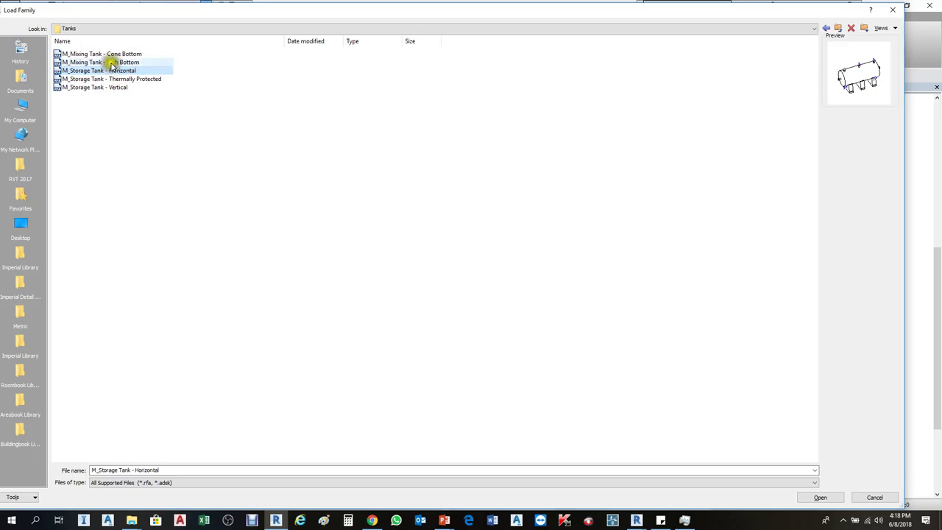
{"action": "left_click", "coordinate": [114, 63]}
{"action": "left_click", "coordinate": [117, 54]}
{"action": "left_click", "coordinate": [103, 87]}
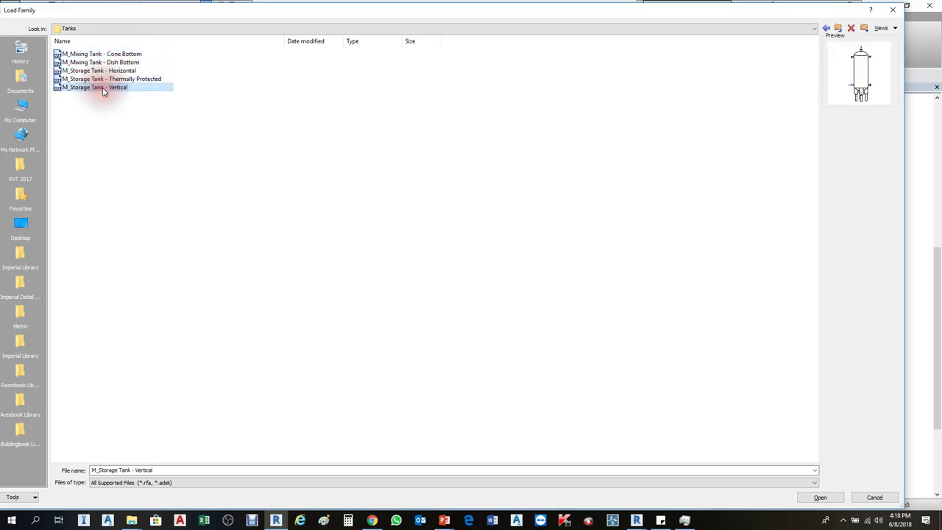
{"action": "left_click", "coordinate": [110, 78]}
{"action": "left_click", "coordinate": [113, 71]}
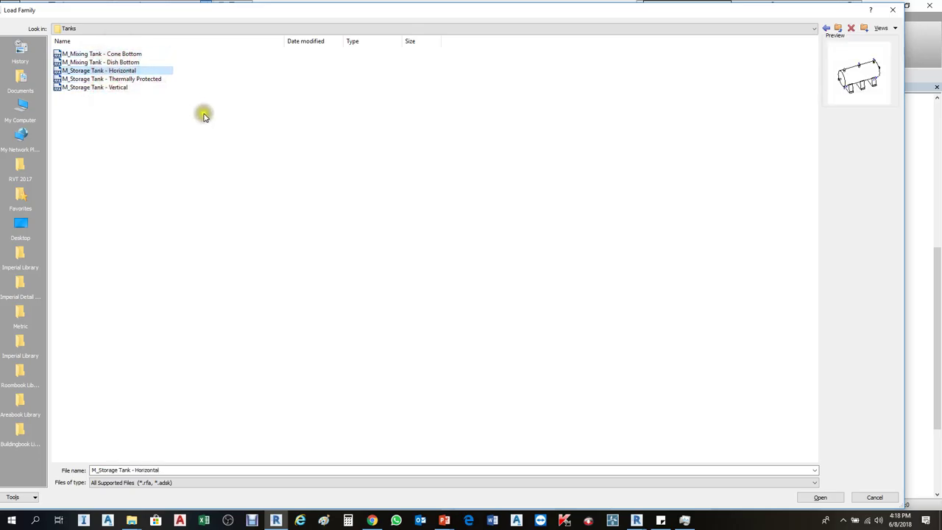
{"action": "key", "text": "BackSpace"}
{"action": "key", "text": "BackSpace"}
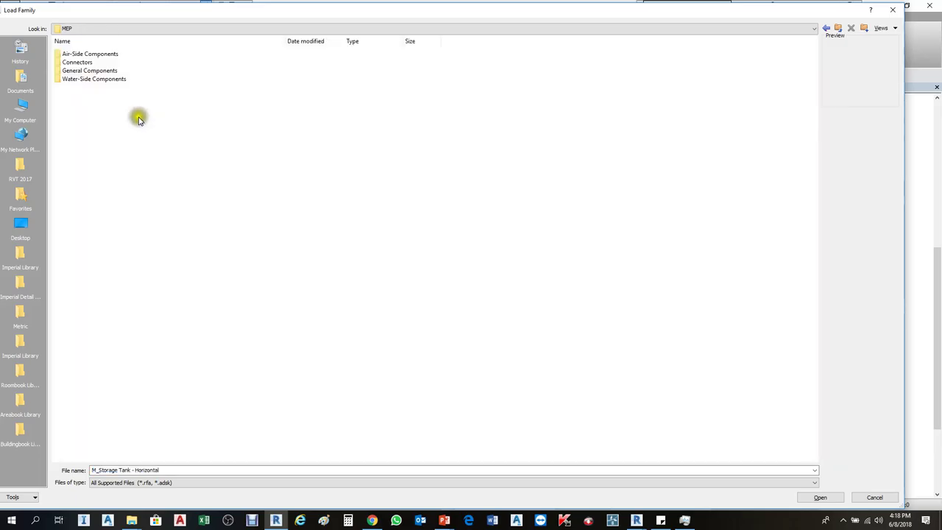
Load the M_Expansion Tank - Inline family from Water-Side Components > Tanks, overwriting the existing version in the project.
{"action": "left_click", "coordinate": [106, 81]}
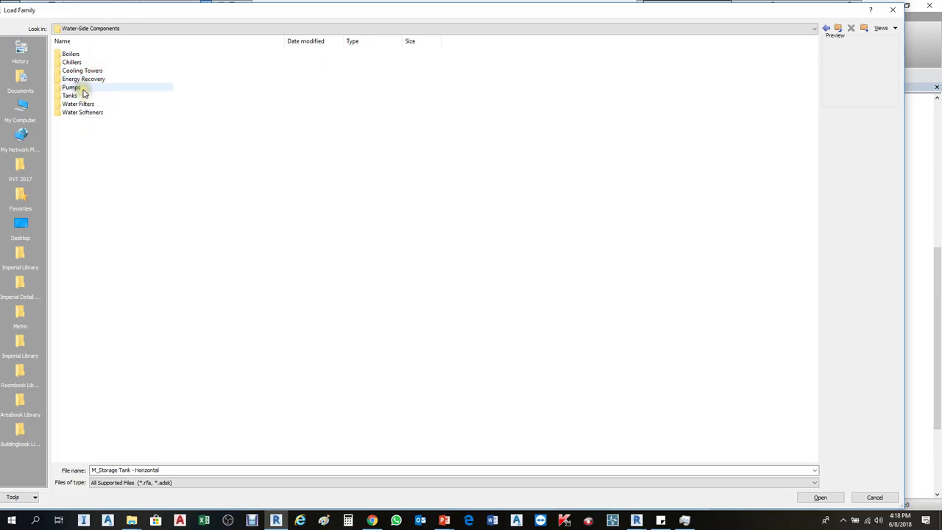
{"action": "double_click", "coordinate": [79, 95]}
{"action": "left_click", "coordinate": [90, 79]}
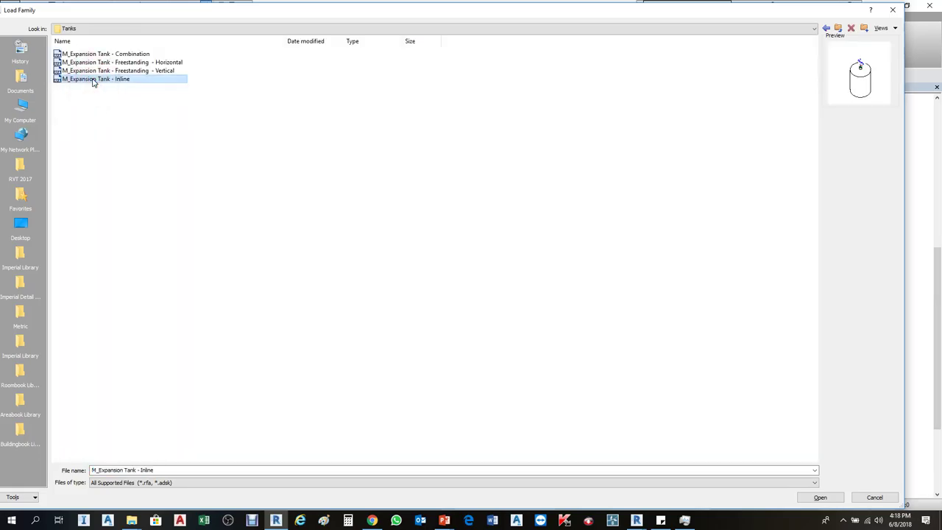
{"action": "left_click", "coordinate": [104, 70]}
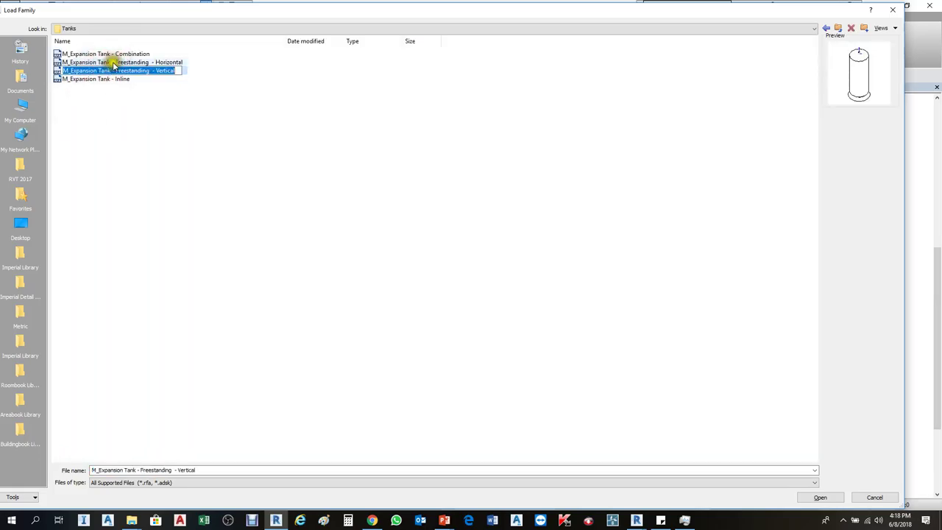
{"action": "left_click", "coordinate": [115, 62]}
{"action": "left_click", "coordinate": [116, 54]}
{"action": "left_click", "coordinate": [115, 79]}
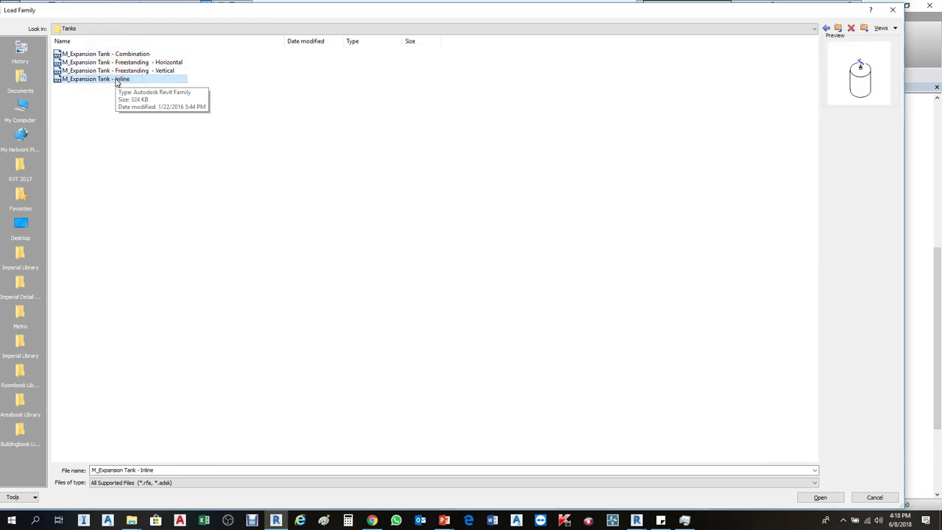
{"action": "double_click", "coordinate": [115, 79]}
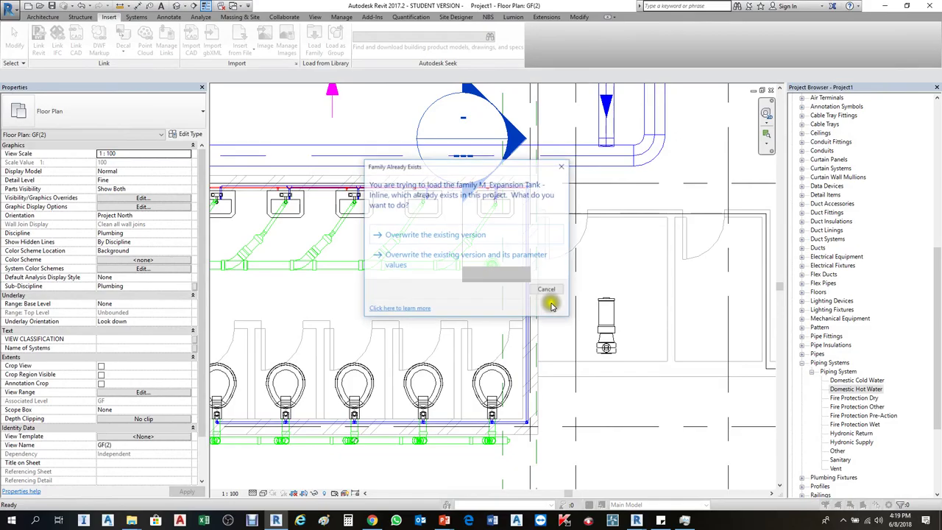
{"action": "left_click", "coordinate": [470, 239]}
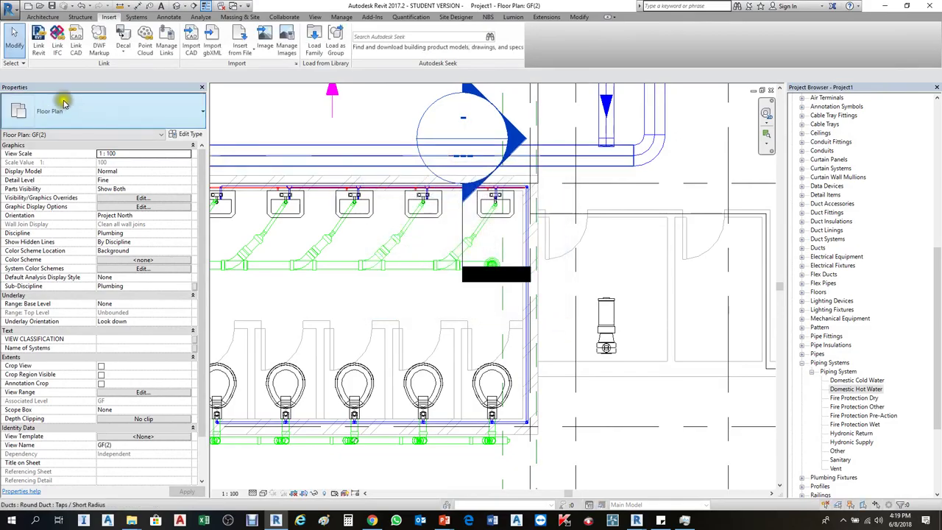
{"action": "left_click", "coordinate": [43, 17]}
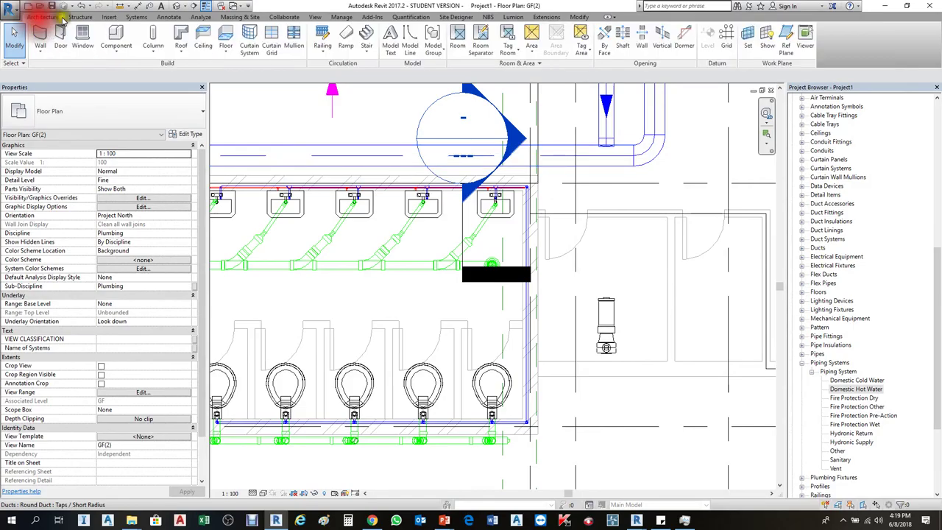
{"action": "left_click", "coordinate": [136, 16]}
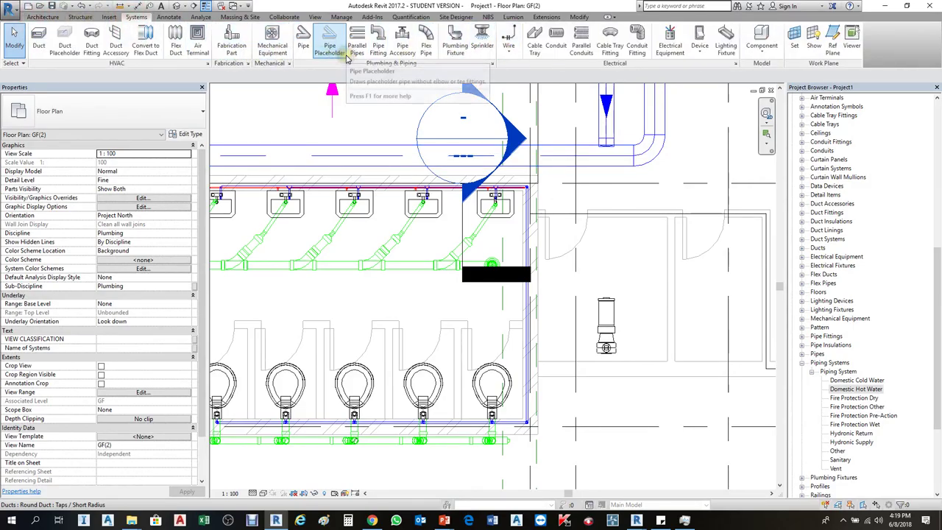
{"action": "left_click", "coordinate": [455, 41]}
{"action": "left_click", "coordinate": [147, 117]}
{"action": "scroll", "coordinate": [134, 161], "scroll_direction": "up", "scroll_amount": 5}
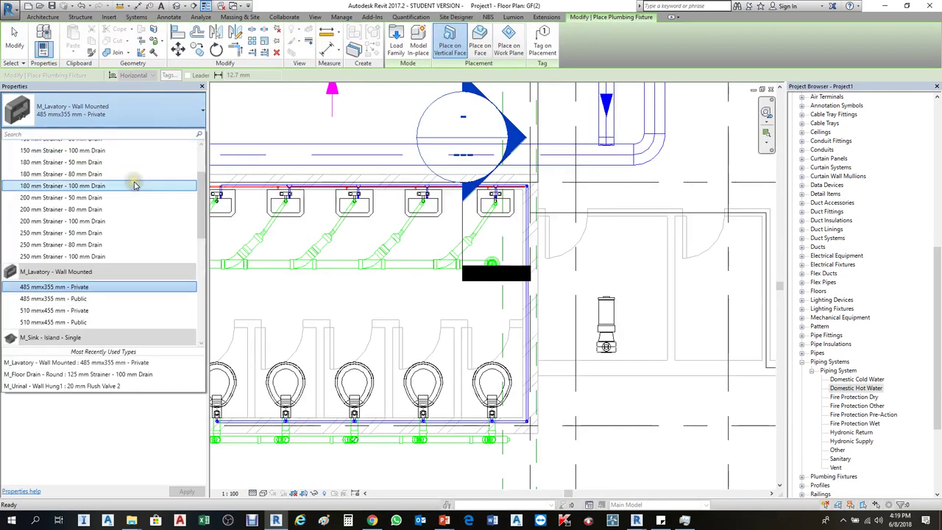
{"action": "scroll", "coordinate": [134, 182], "scroll_direction": "down", "scroll_amount": 10}
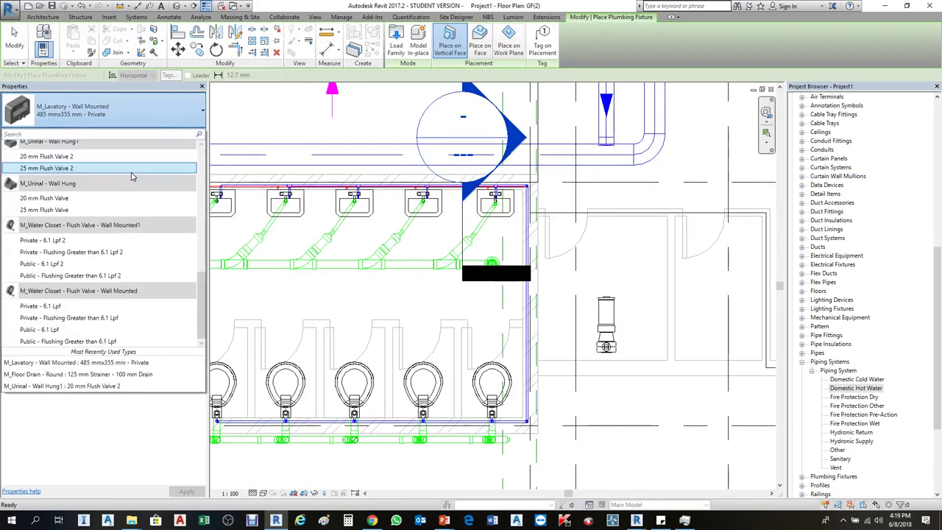
{"action": "left_click", "coordinate": [131, 169]}
{"action": "key", "text": "Escape"}
{"action": "key", "text": "Escape"}
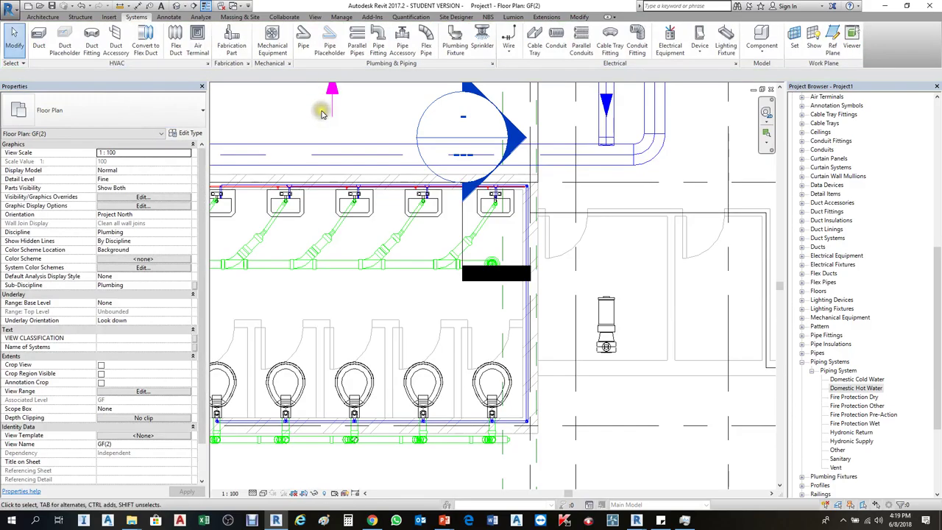
Place a 17 L M_Expansion Tank - Inline between the toilet wall and the existing equipment, about 200 mm from the wall, and select it.
{"action": "key", "text": "e"}
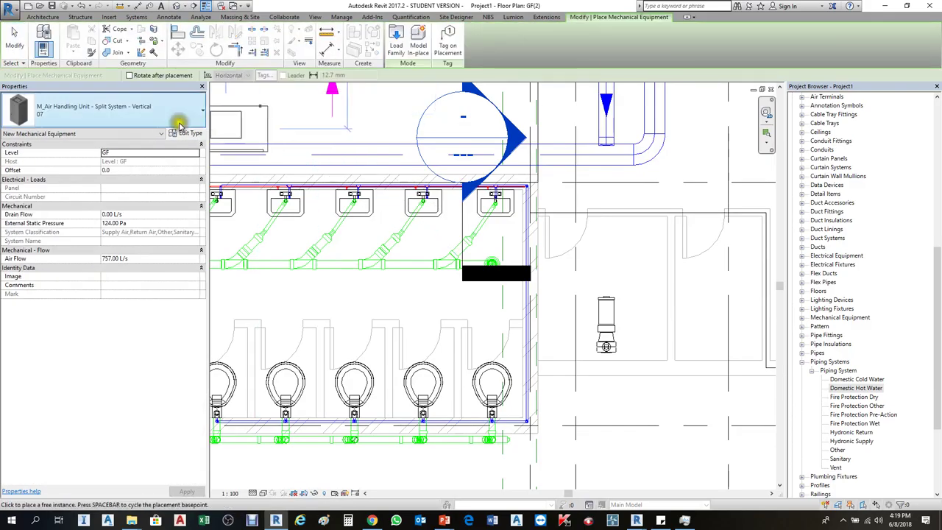
{"action": "left_click", "coordinate": [141, 115]}
{"action": "scroll", "coordinate": [133, 173], "scroll_direction": "down", "scroll_amount": 1}
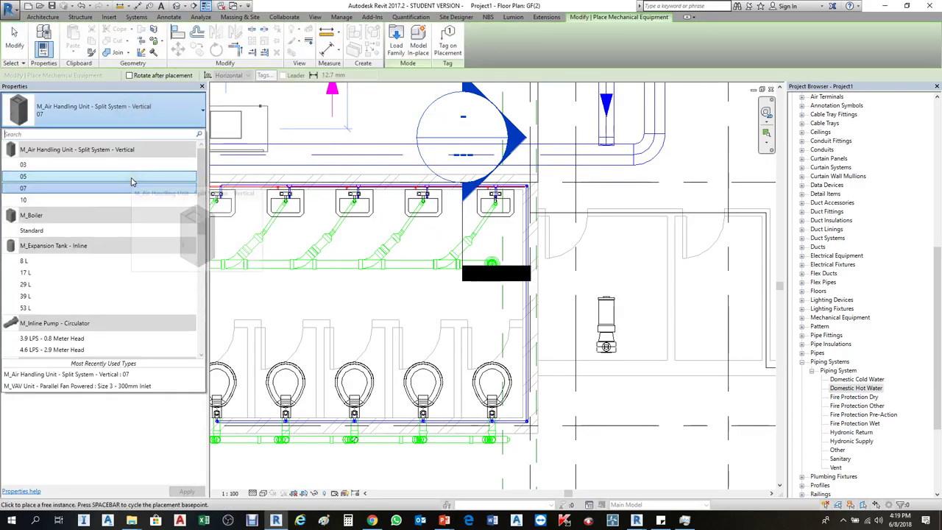
{"action": "scroll", "coordinate": [132, 181], "scroll_direction": "down", "scroll_amount": 1}
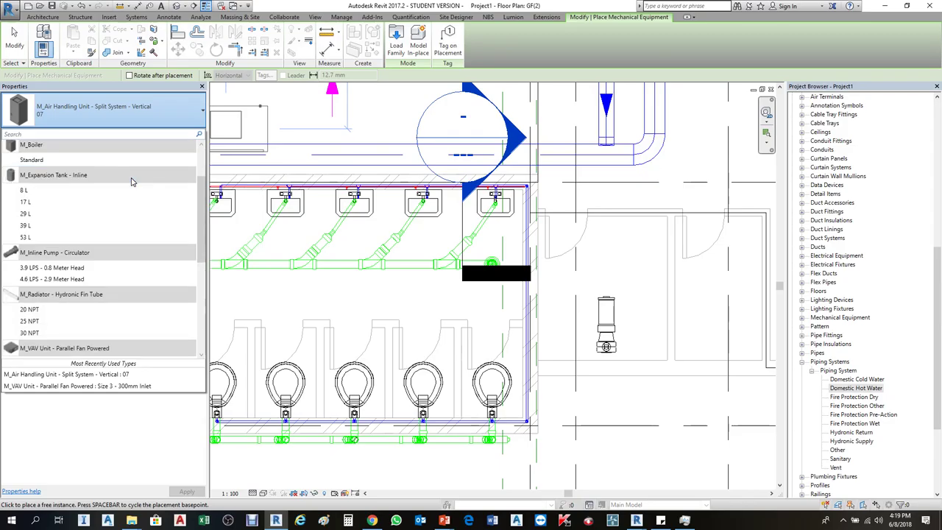
{"action": "left_click", "coordinate": [55, 201]}
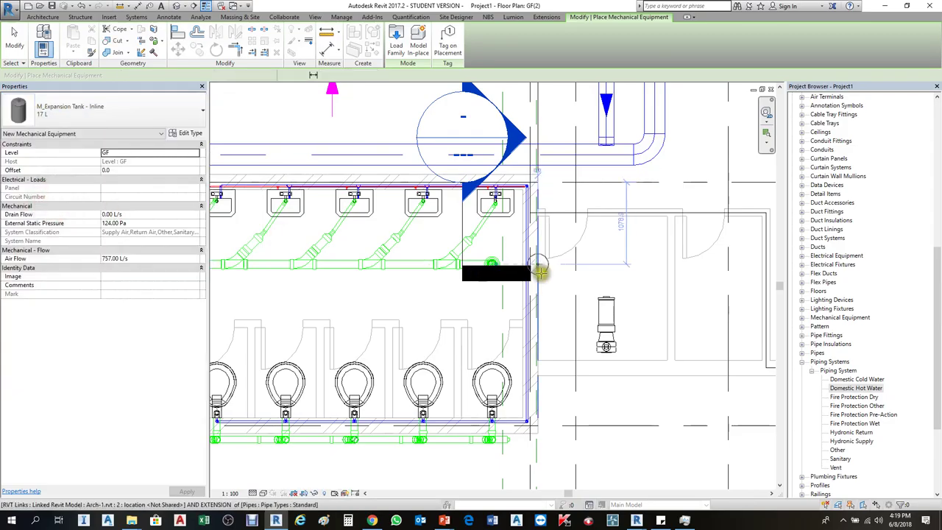
{"action": "left_click", "coordinate": [553, 310]}
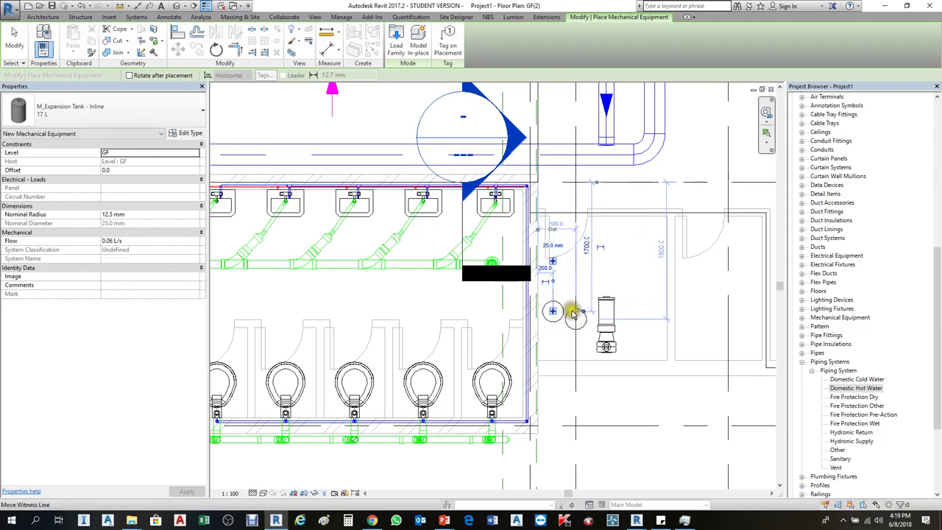
{"action": "scroll", "coordinate": [555, 312], "scroll_direction": "up", "scroll_amount": 3}
{"action": "key", "text": "Escape"}
{"action": "left_click", "coordinate": [547, 323]}
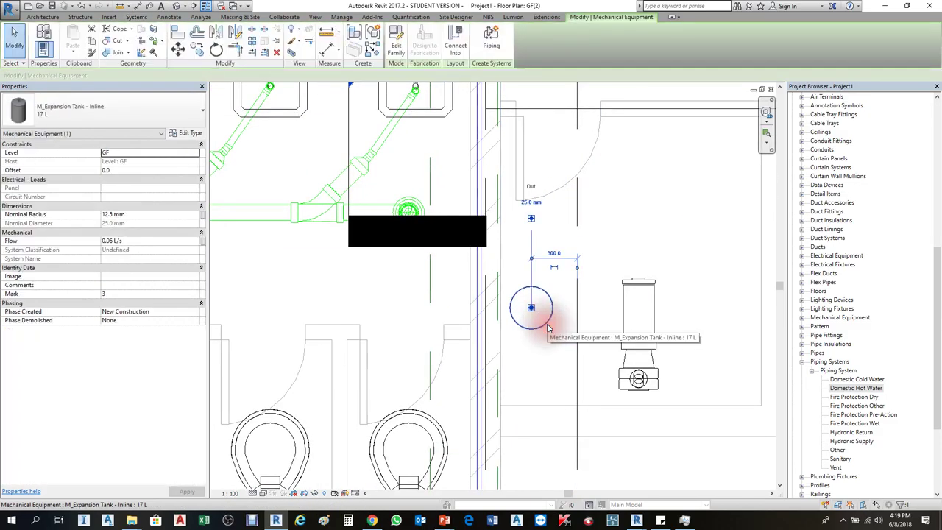
Delete the 17 L inline expansion tank beside the pump.
{"action": "scroll", "coordinate": [545, 318], "scroll_direction": "down", "scroll_amount": 2}
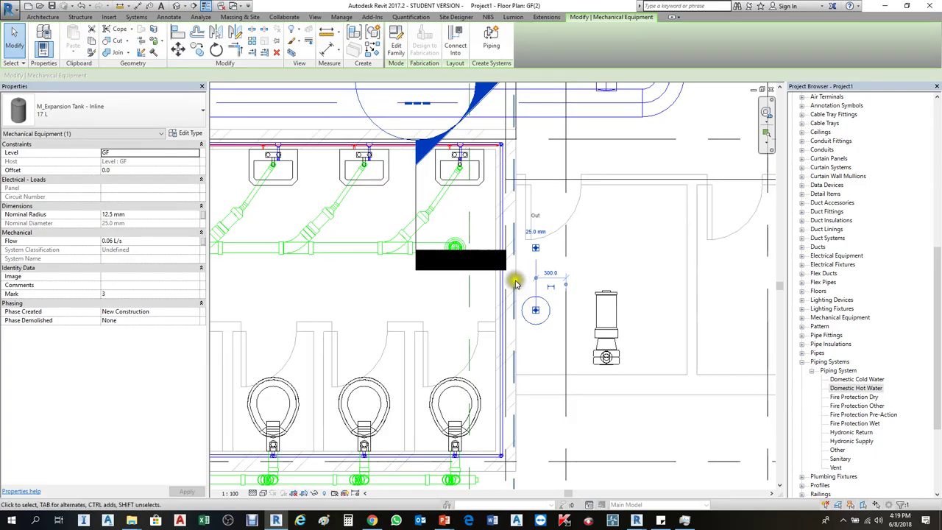
{"action": "key", "text": "Escape"}
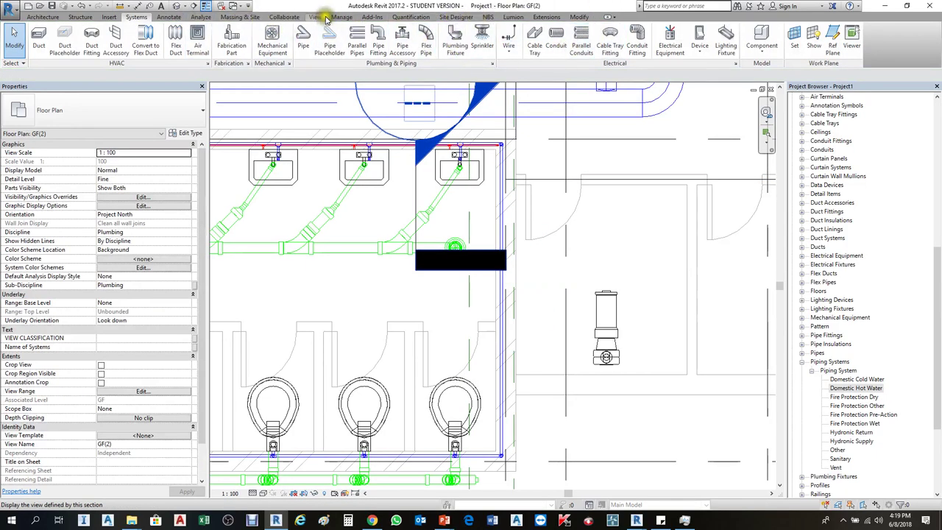
Start loading a family from the US Metric library and check what the Pipe folder contains.
{"action": "left_click", "coordinate": [112, 17]}
{"action": "left_click", "coordinate": [315, 37]}
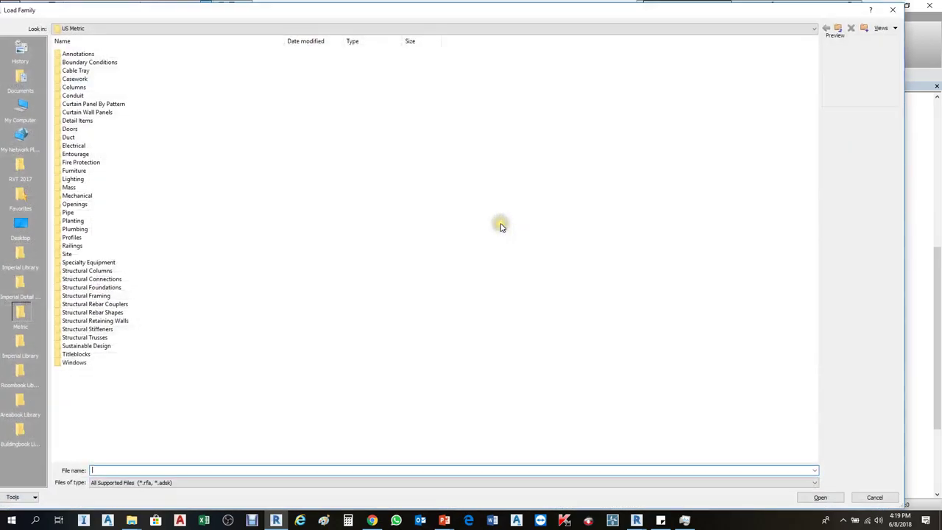
{"action": "left_click", "coordinate": [75, 154]}
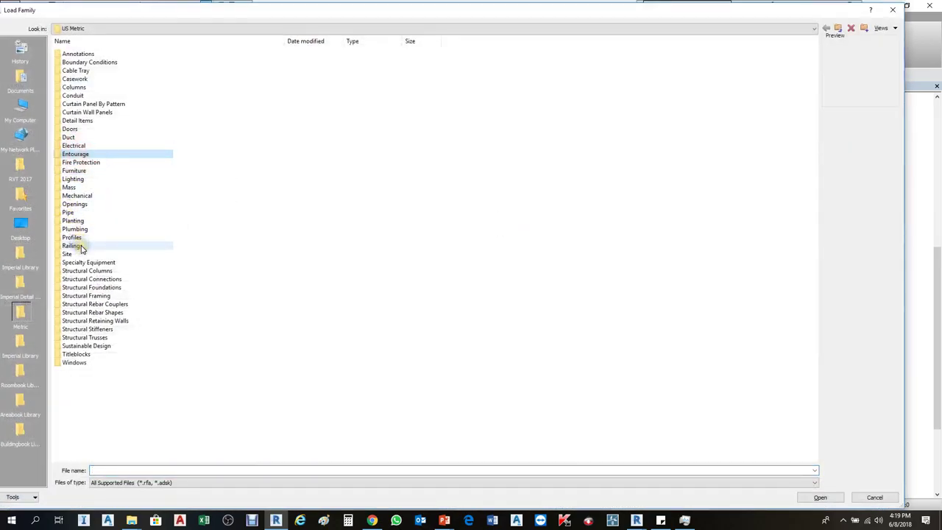
{"action": "left_click", "coordinate": [85, 234]}
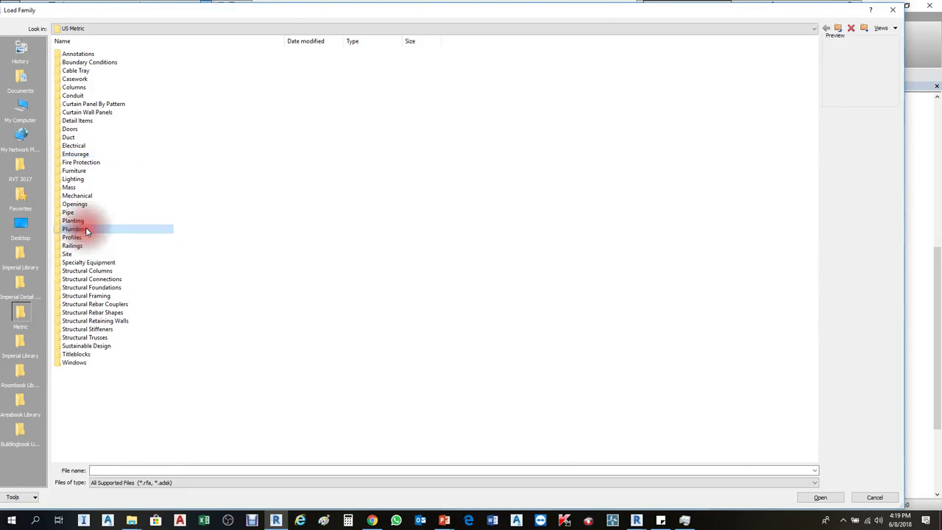
{"action": "left_click", "coordinate": [76, 237]}
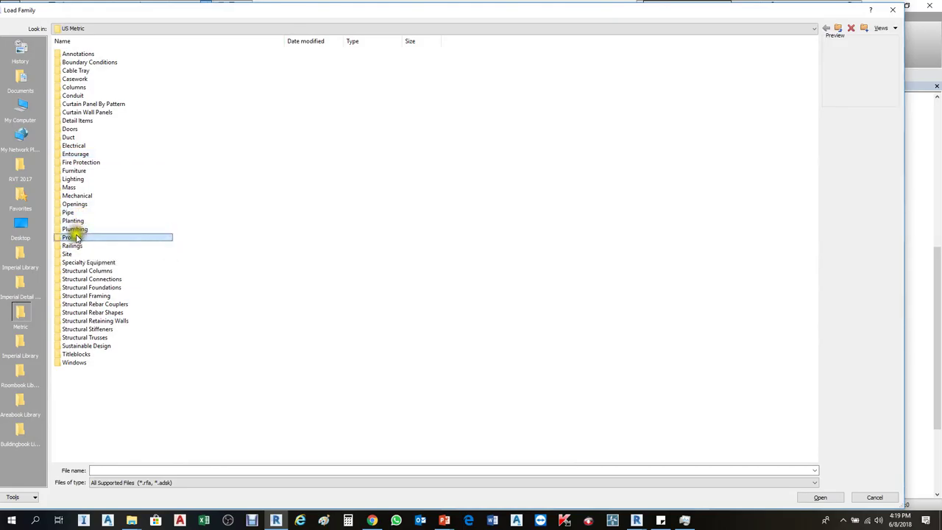
{"action": "left_click", "coordinate": [69, 212]}
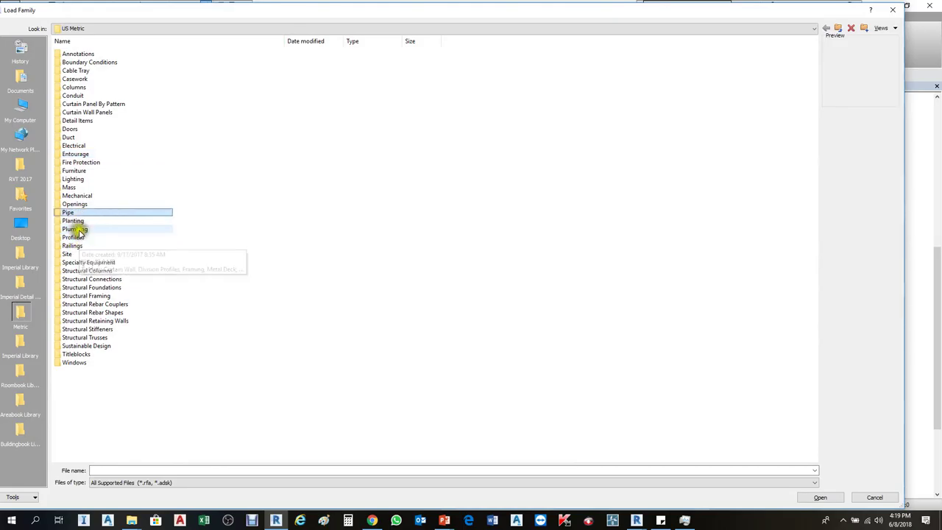
{"action": "double_click", "coordinate": [69, 212]}
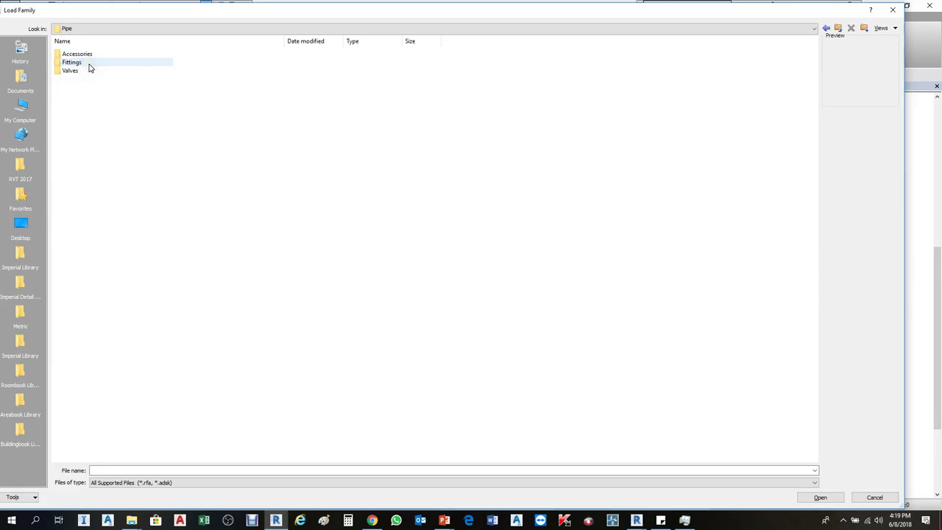
{"action": "key", "text": "BackSpace"}
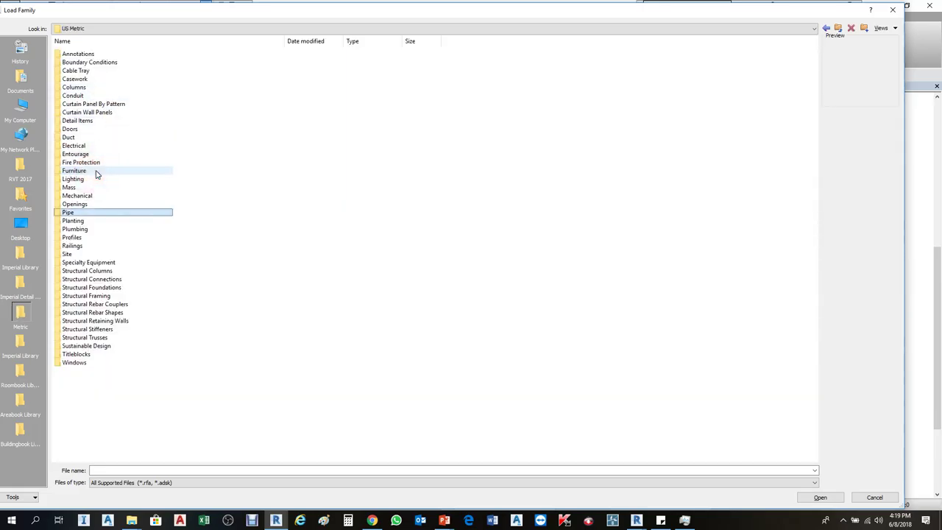
Load the M_Water Heater family from the Water Heaters folder of the Plumbing MEP equipment library.
{"action": "double_click", "coordinate": [81, 231]}
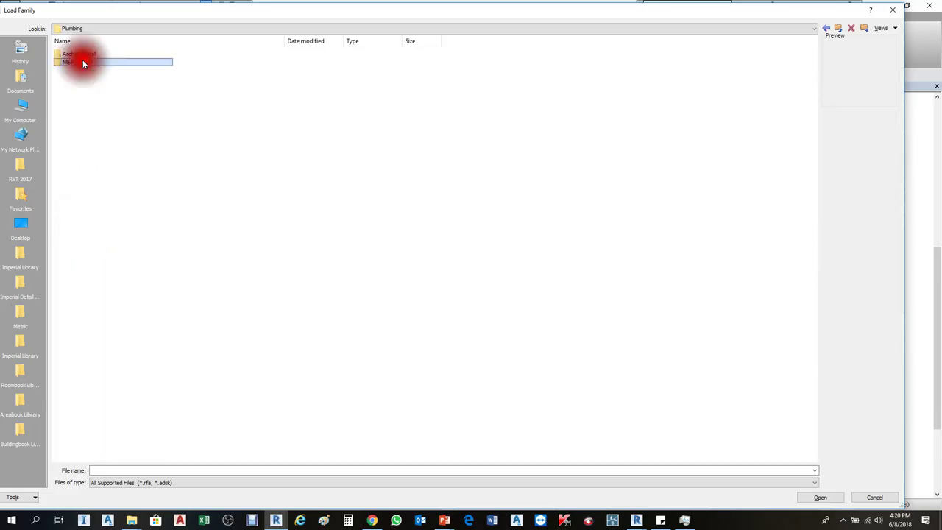
{"action": "double_click", "coordinate": [81, 56]}
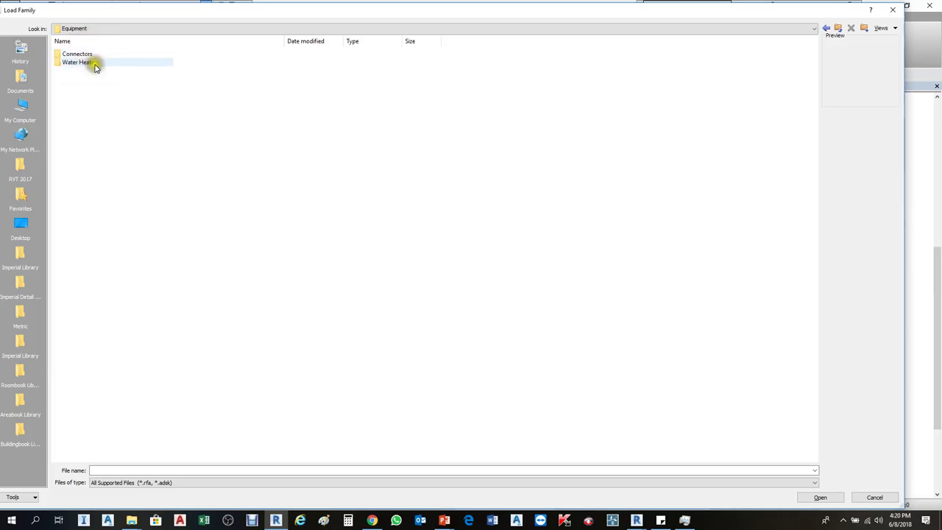
{"action": "double_click", "coordinate": [94, 63]}
{"action": "left_click", "coordinate": [94, 64]}
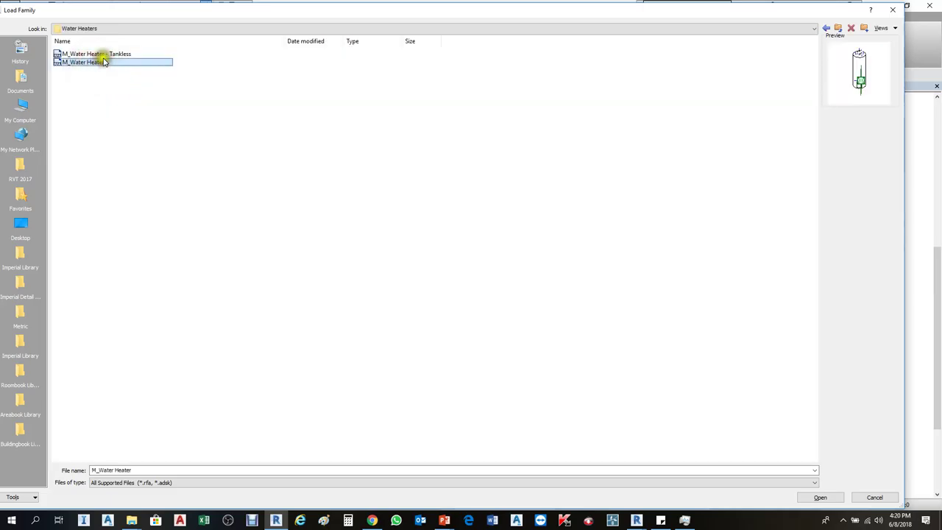
{"action": "left_click", "coordinate": [106, 54]}
{"action": "left_click", "coordinate": [96, 63]}
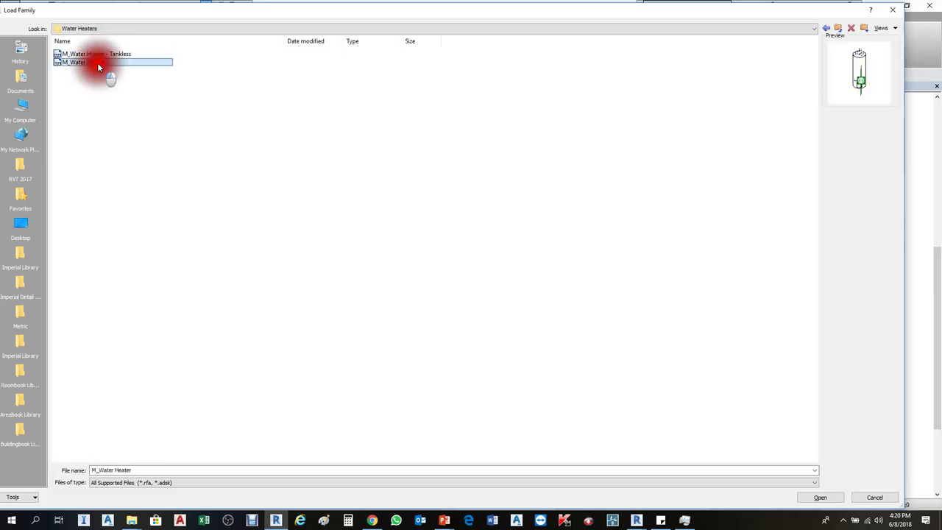
{"action": "double_click", "coordinate": [98, 63]}
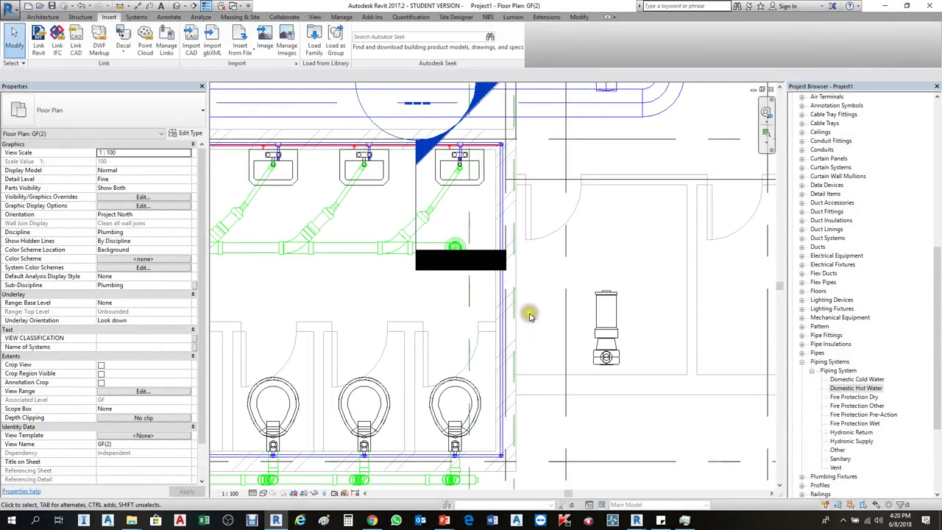
{"action": "key", "text": "a"}
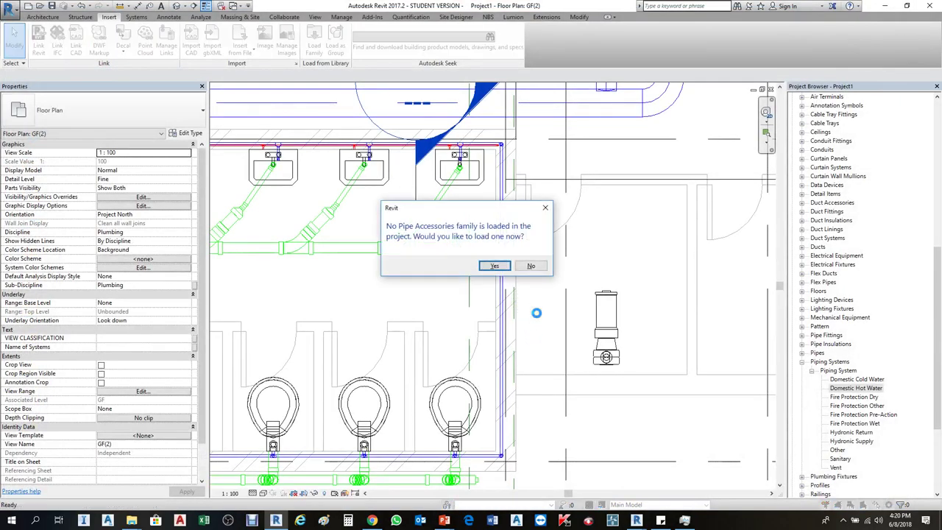
{"action": "key", "text": "Escape"}
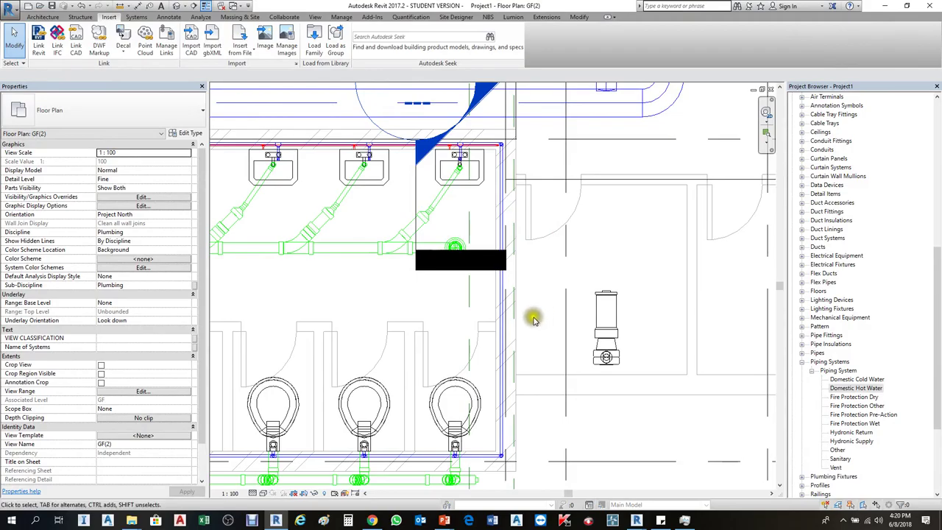
{"action": "left_click", "coordinate": [544, 315]}
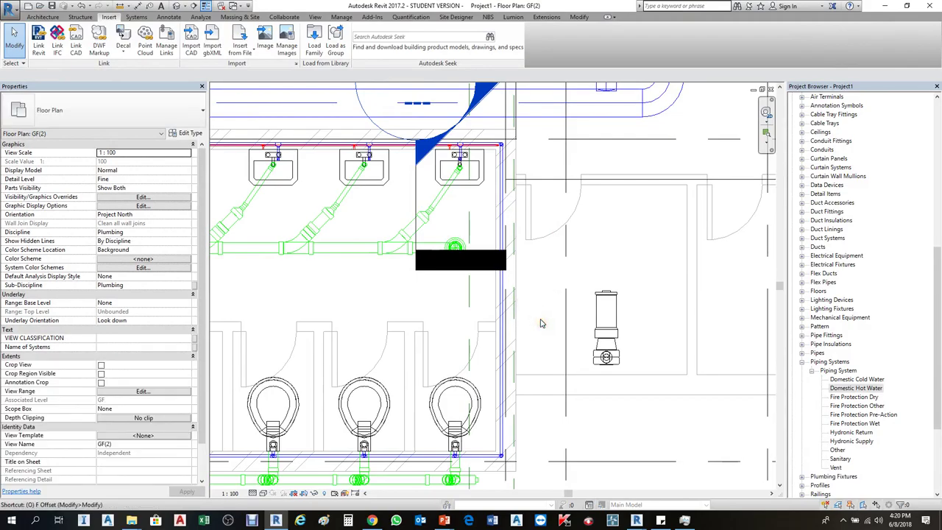
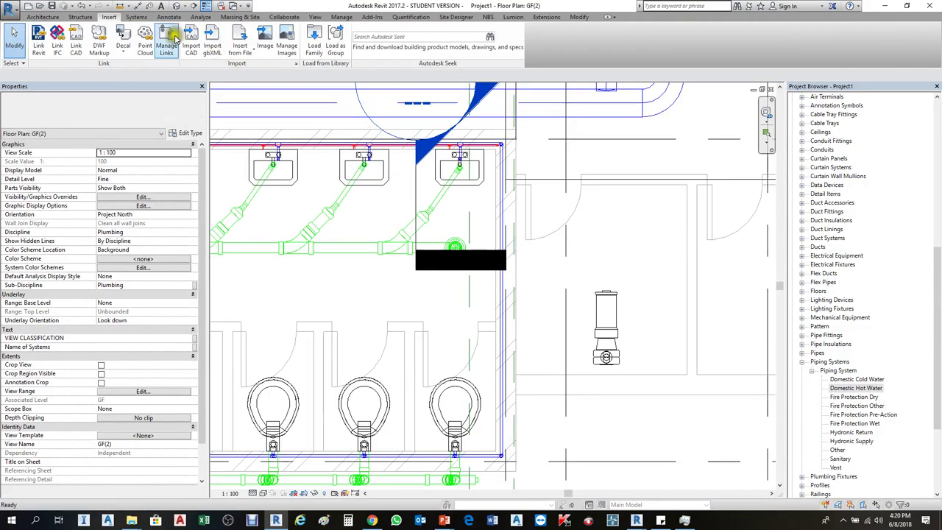
Look through the available plumbing fixture types for the loaded water heater.
{"action": "left_click", "coordinate": [137, 17]}
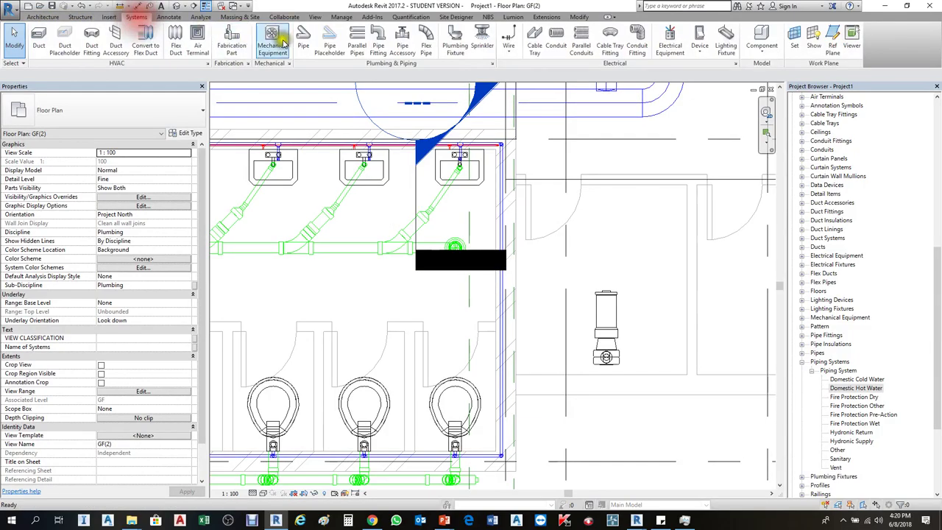
{"action": "left_click", "coordinate": [455, 44]}
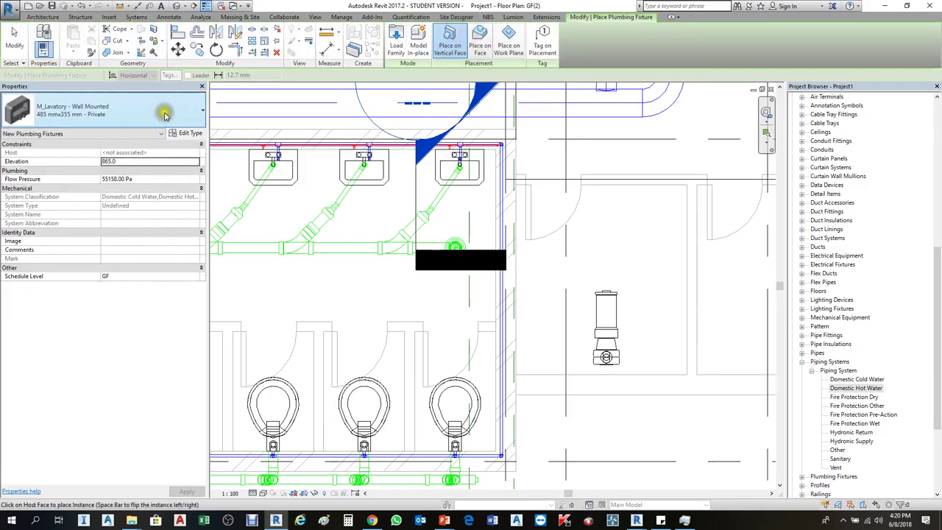
{"action": "key", "text": "Escape"}
{"action": "key", "text": "Escape"}
{"action": "left_click", "coordinate": [464, 40]}
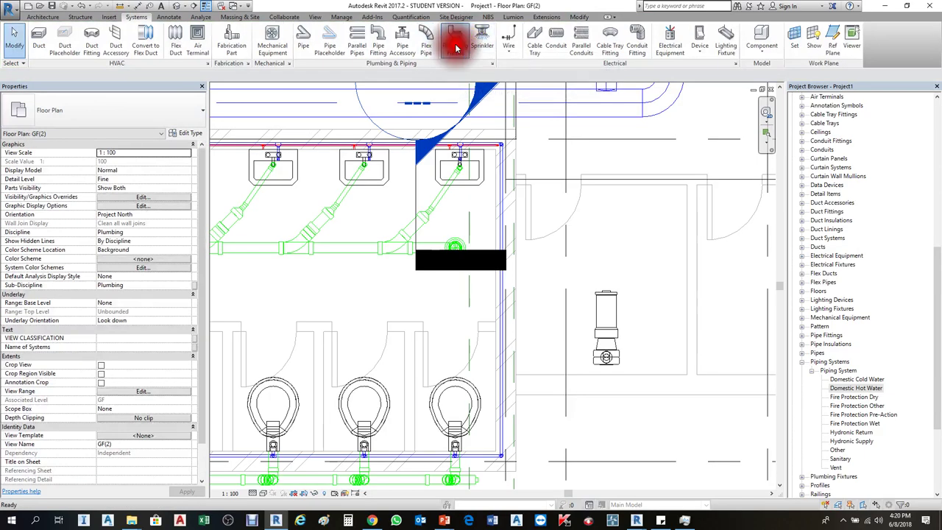
{"action": "left_click", "coordinate": [179, 114]}
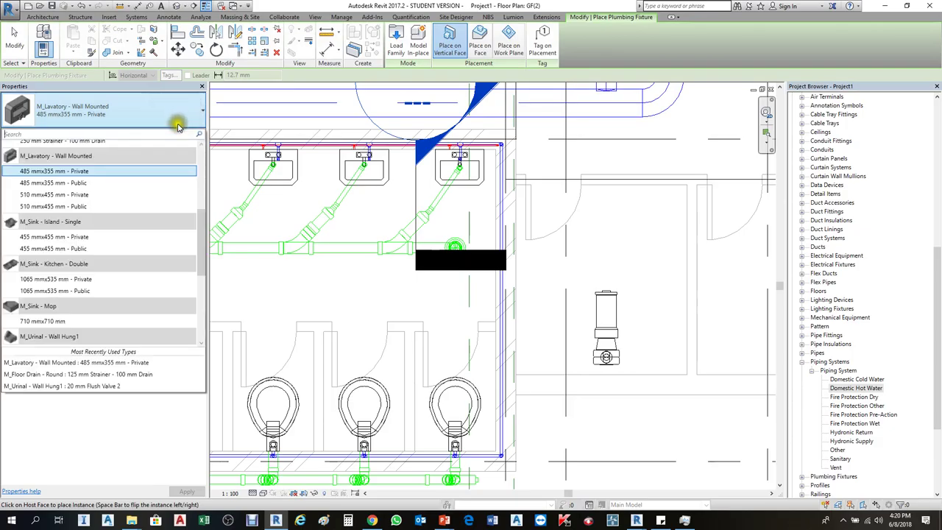
{"action": "scroll", "coordinate": [155, 162], "scroll_direction": "up", "scroll_amount": 5}
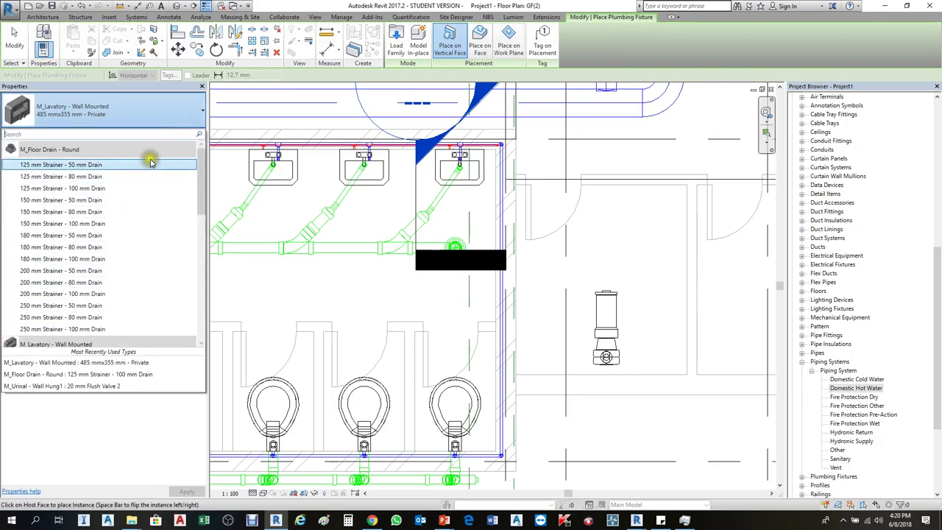
{"action": "left_click", "coordinate": [150, 164]}
{"action": "key", "text": "Escape"}
{"action": "key", "text": "Escape"}
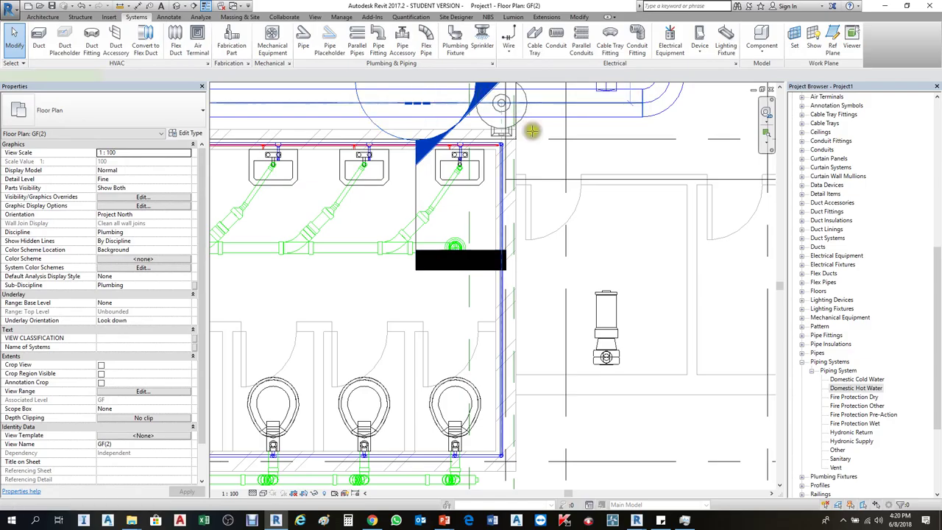
Place a 152 L M_Water Heater as mechanical equipment between the wall and the pump, about 300 mm from the wall.
{"action": "key", "text": "e"}
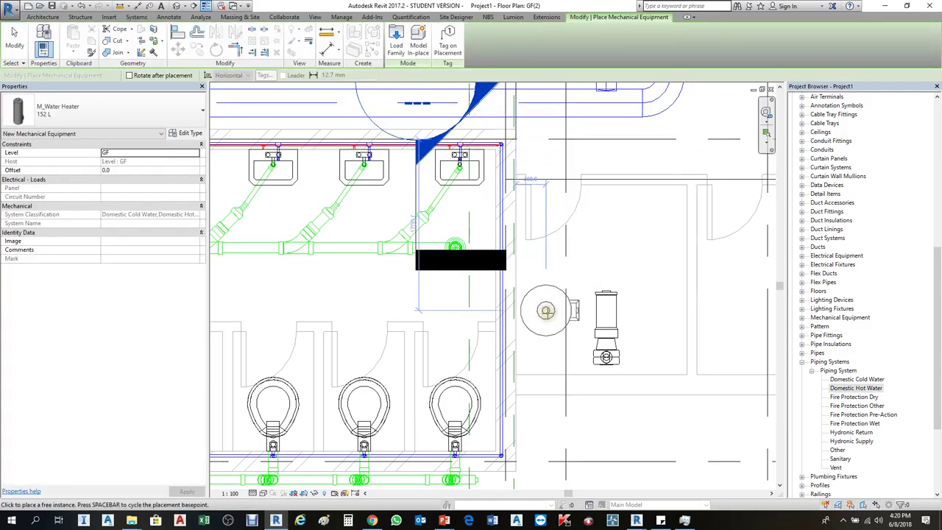
{"action": "left_click", "coordinate": [546, 310]}
{"action": "key", "text": "Escape"}
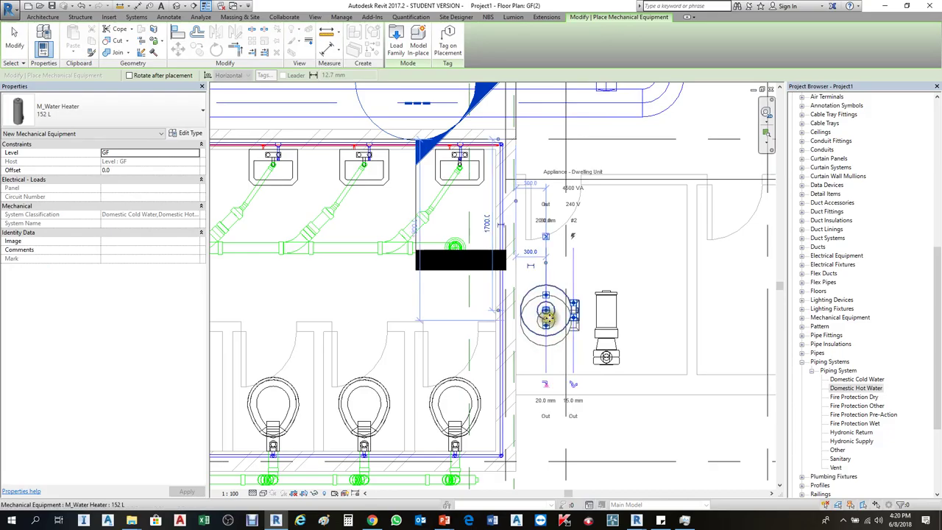
{"action": "key", "text": "Escape"}
Select the placed water heater and inspect its pipe and power connectors.
{"action": "left_click", "coordinate": [565, 313]}
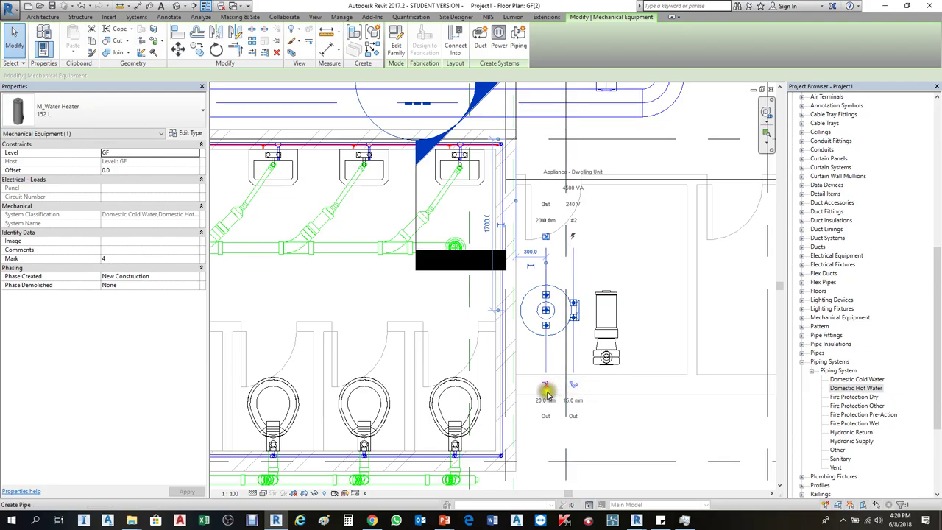
{"action": "scroll", "coordinate": [547, 396], "scroll_direction": "up", "scroll_amount": 5}
{"action": "scroll", "coordinate": [621, 352], "scroll_direction": "down", "scroll_amount": 4}
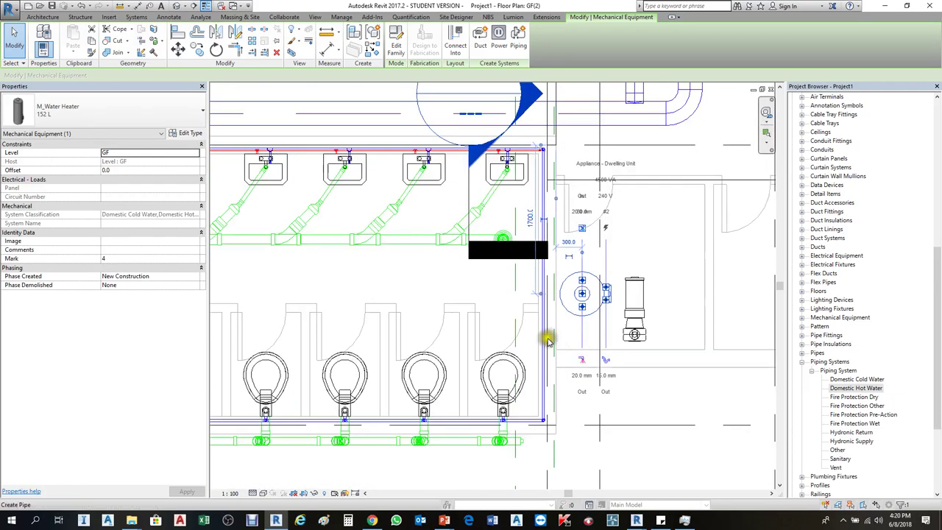
{"action": "scroll", "coordinate": [584, 362], "scroll_direction": "up", "scroll_amount": 1}
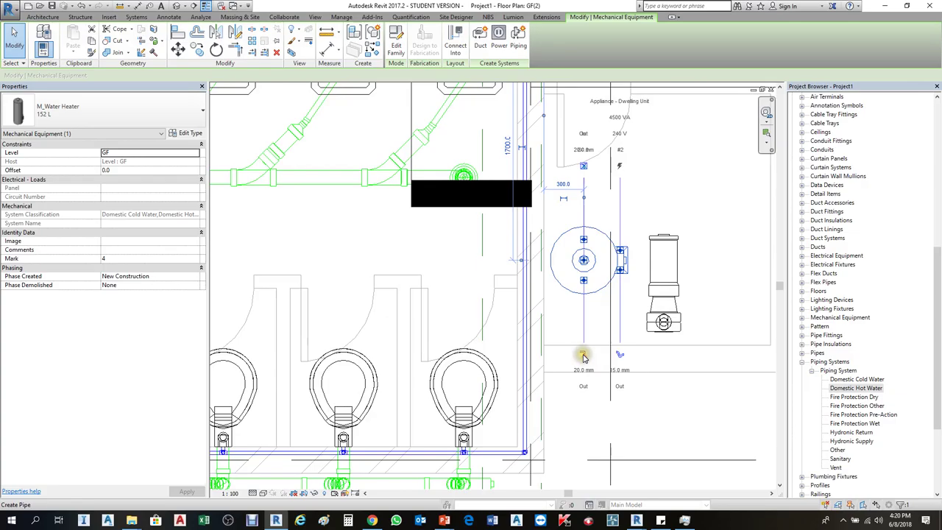
{"action": "left_click", "coordinate": [556, 337]}
Move the Section 8 line from below the plan to just in front of the water heater and pump, and open its section view.
{"action": "scroll", "coordinate": [511, 246], "scroll_direction": "down", "scroll_amount": 2}
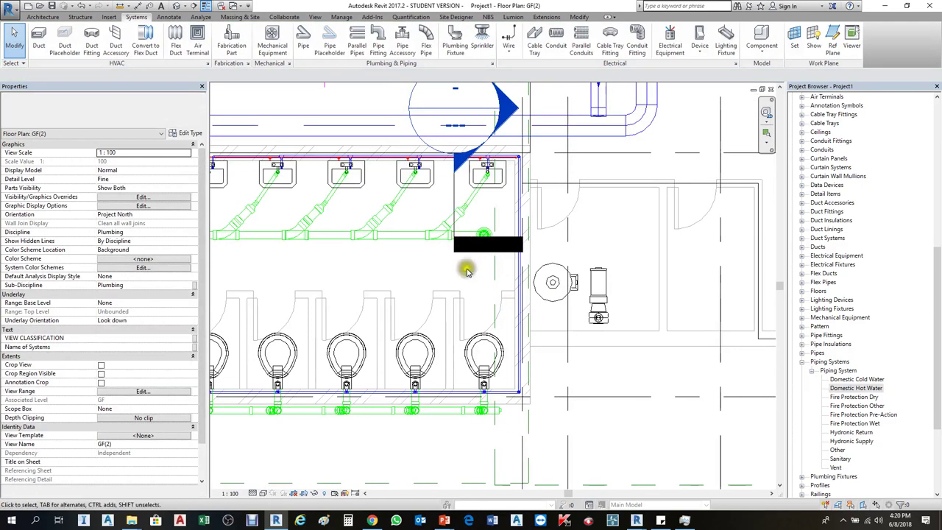
{"action": "scroll", "coordinate": [410, 273], "scroll_direction": "down", "scroll_amount": 3}
{"action": "left_click", "coordinate": [438, 441]}
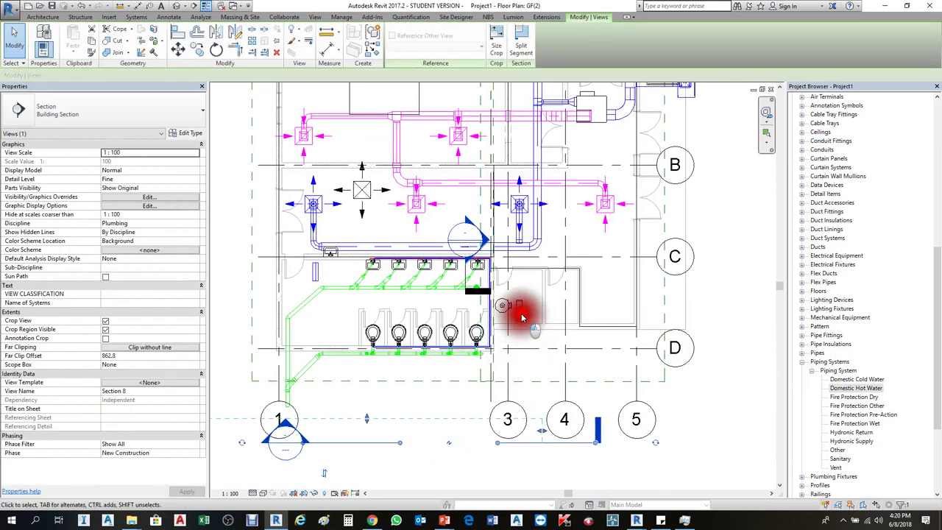
{"action": "left_click", "coordinate": [448, 442]}
{"action": "left_click_drag", "start_coordinate": [447, 440], "coordinate": [551, 315]}
{"action": "right_click", "coordinate": [549, 312]}
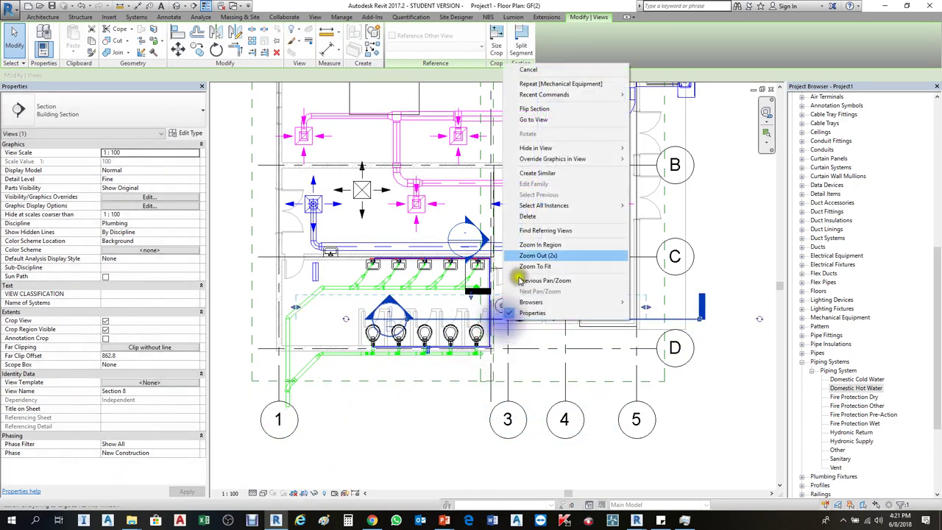
{"action": "left_click", "coordinate": [532, 123]}
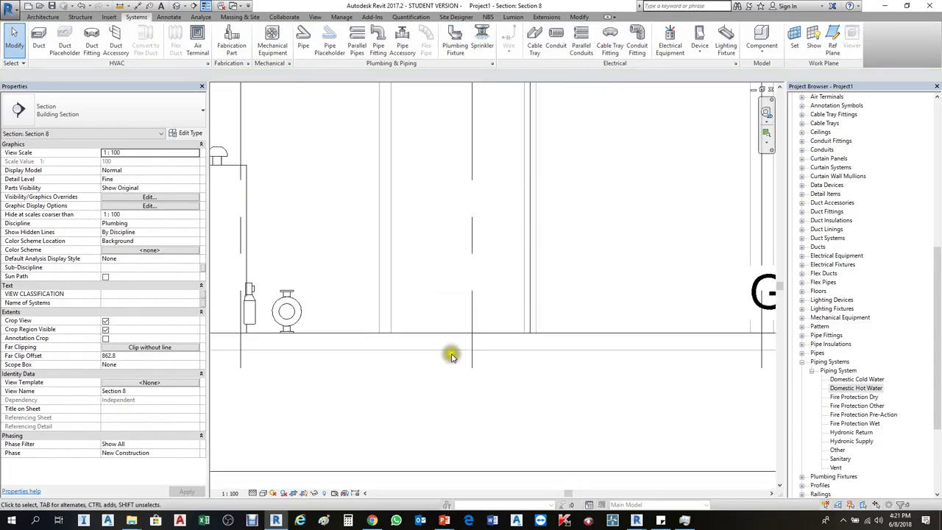
{"action": "left_click", "coordinate": [563, 222]}
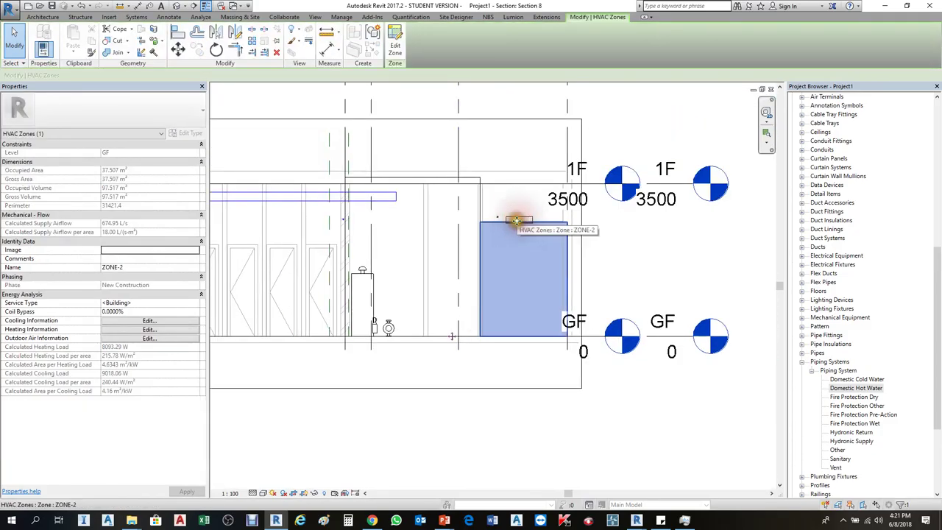
{"action": "scroll", "coordinate": [505, 220], "scroll_direction": "up", "scroll_amount": 1}
{"action": "scroll", "coordinate": [539, 259], "scroll_direction": "down", "scroll_amount": 4}
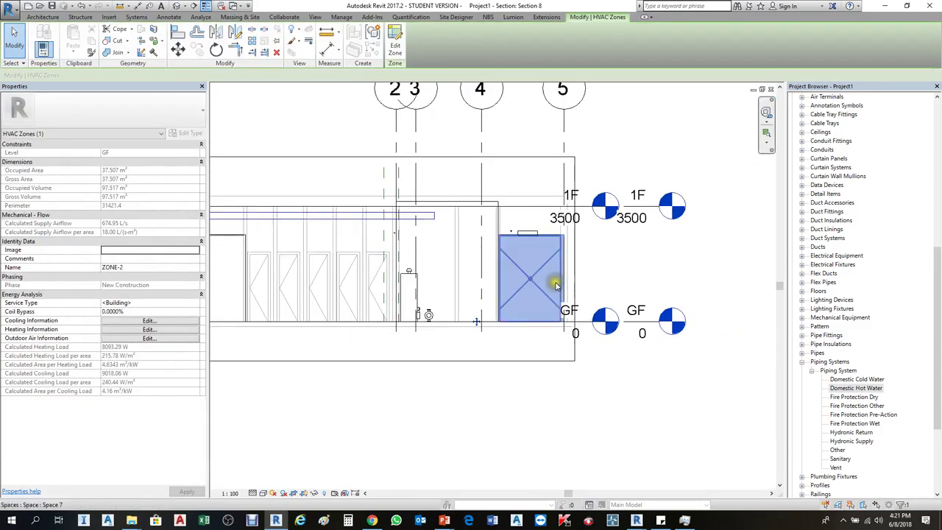
Widen the Section 8 crop region beyond grid 5 and return to the GF(2) floor plan.
{"action": "left_click", "coordinate": [557, 327]}
{"action": "scroll", "coordinate": [567, 269], "scroll_direction": "up", "scroll_amount": 1}
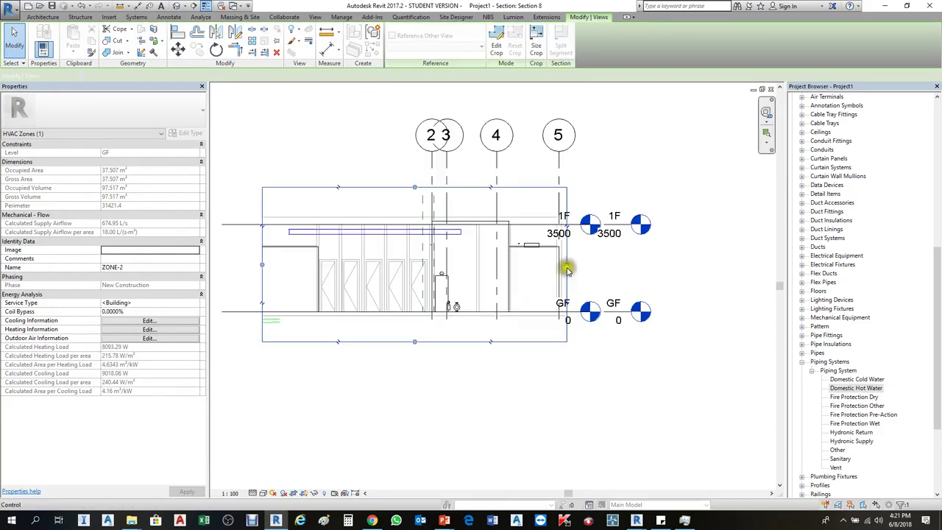
{"action": "left_click", "coordinate": [650, 263]}
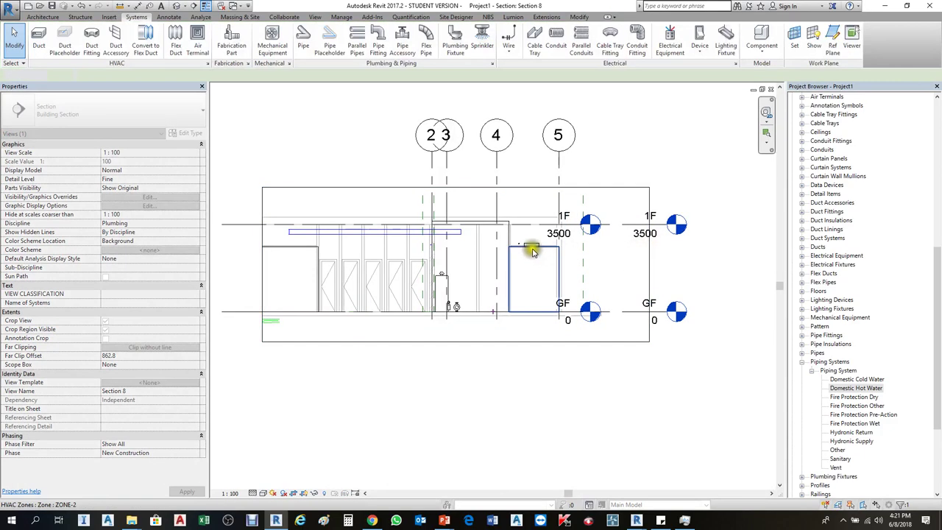
{"action": "left_click", "coordinate": [532, 246]}
{"action": "key", "text": "ctrl+Tab"}
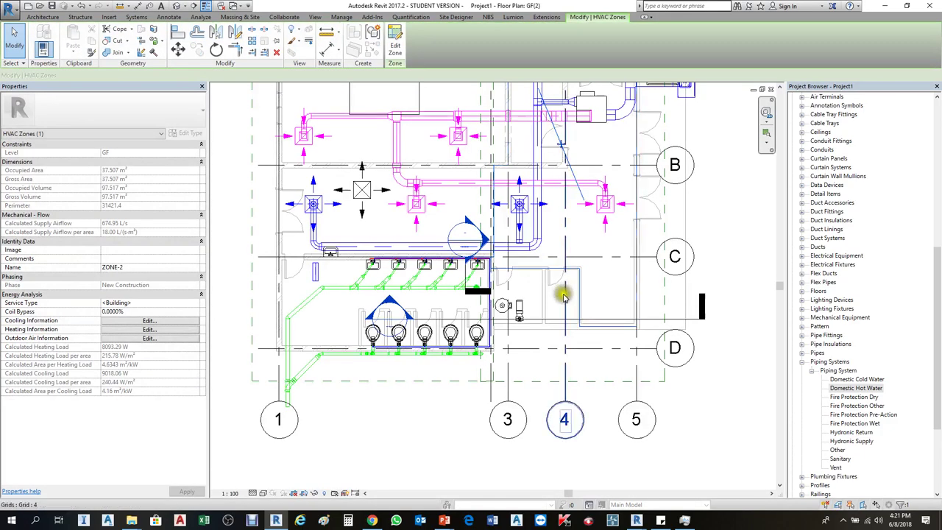
Try to draw a short 20 mm Domestic Hot Water pipe from the water heater at a 1448 mm offset.
{"action": "scroll", "coordinate": [500, 313], "scroll_direction": "up", "scroll_amount": 2}
{"action": "left_click", "coordinate": [501, 315]}
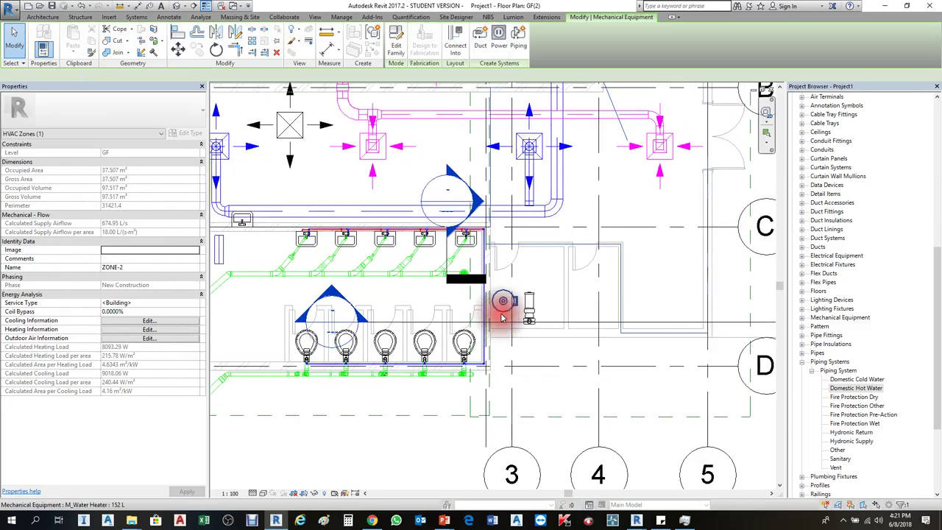
{"action": "scroll", "coordinate": [508, 339], "scroll_direction": "up", "scroll_amount": 2}
{"action": "left_click", "coordinate": [503, 346]}
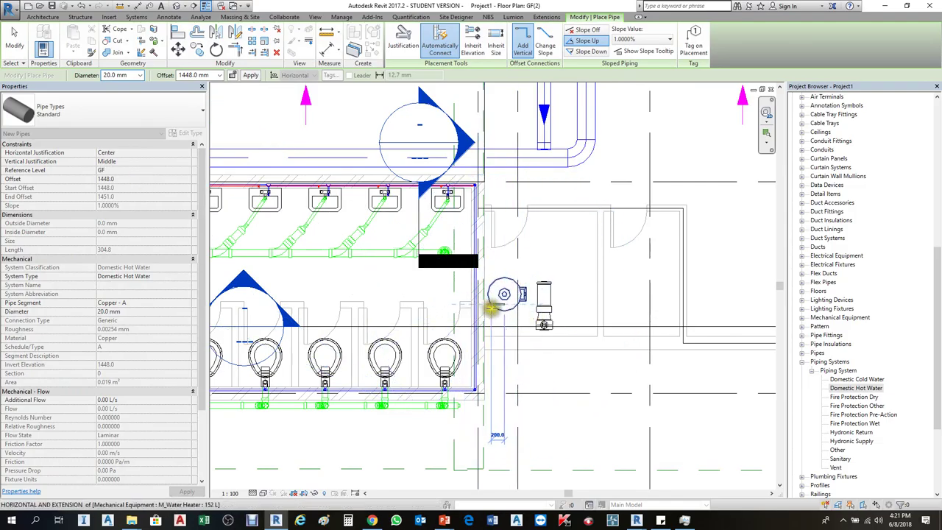
{"action": "scroll", "coordinate": [497, 316], "scroll_direction": "up", "scroll_amount": 1}
{"action": "left_click", "coordinate": [507, 332]}
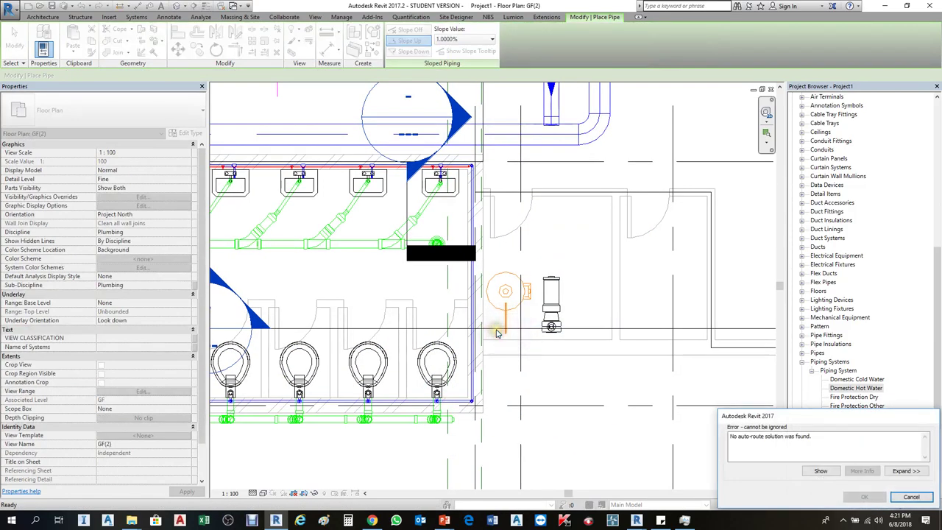
{"action": "scroll", "coordinate": [506, 324], "scroll_direction": "down", "scroll_amount": 1}
{"action": "key", "text": "Escape"}
{"action": "key", "text": "Escape"}
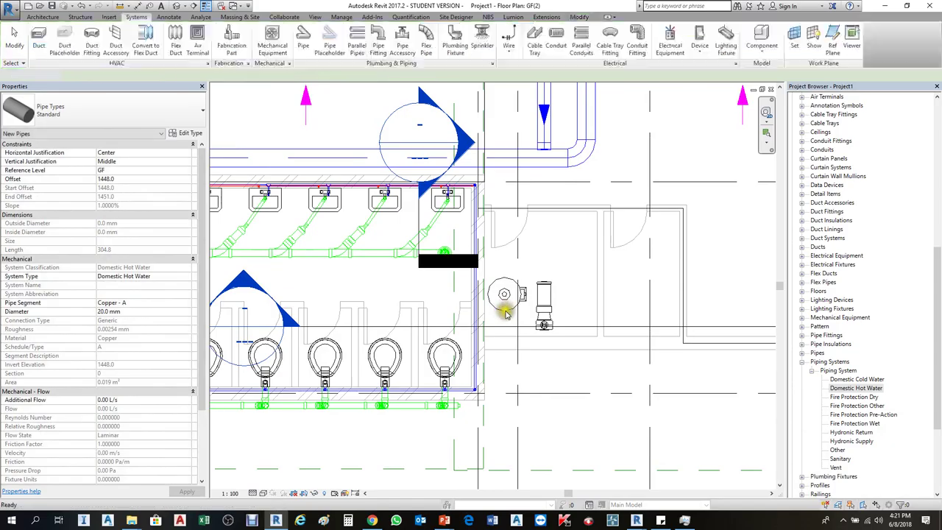
Draw a 20 mm Domestic Hot Water pipe from the water heater's hot water connector at a 2500 mm offset, extending about 813 mm past the wall.
{"action": "scroll", "coordinate": [504, 306], "scroll_direction": "up", "scroll_amount": 2}
{"action": "left_click", "coordinate": [503, 302]}
{"action": "right_click", "coordinate": [503, 302]}
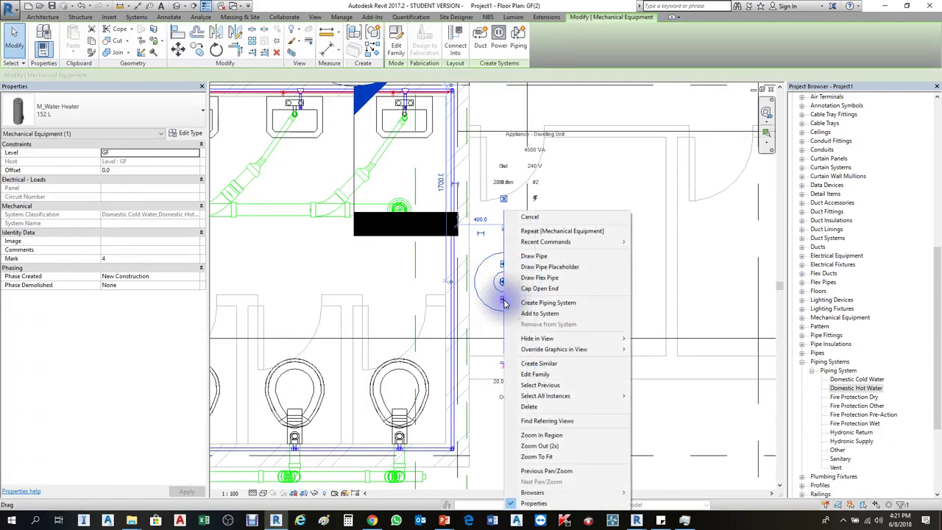
{"action": "left_click", "coordinate": [503, 364]}
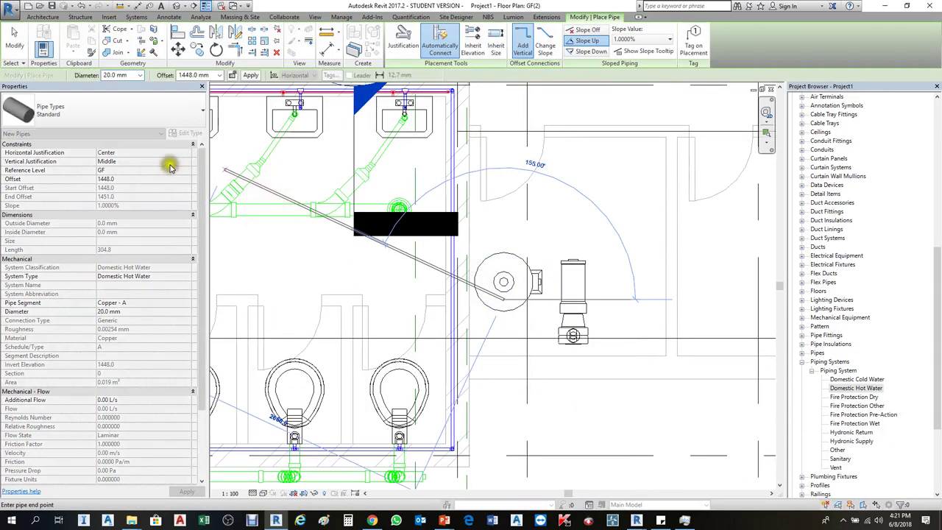
{"action": "left_click", "coordinate": [139, 181]}
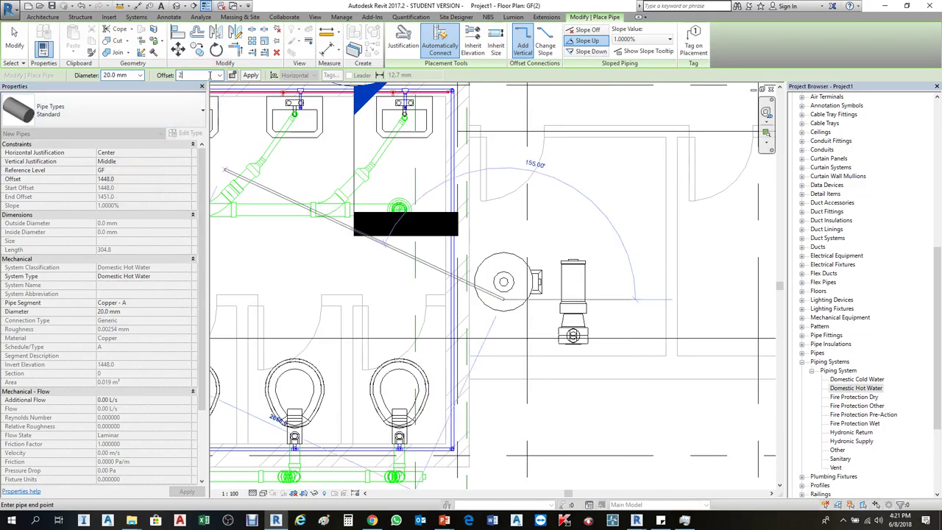
{"action": "left_click", "coordinate": [209, 74]}
{"action": "type", "text": "2500"}
{"action": "key", "text": "Return"}
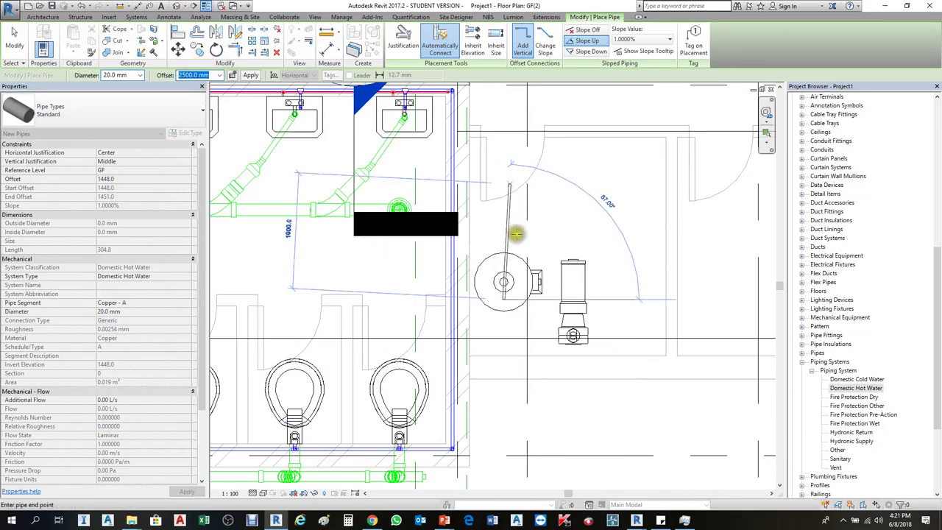
{"action": "left_click", "coordinate": [508, 399]}
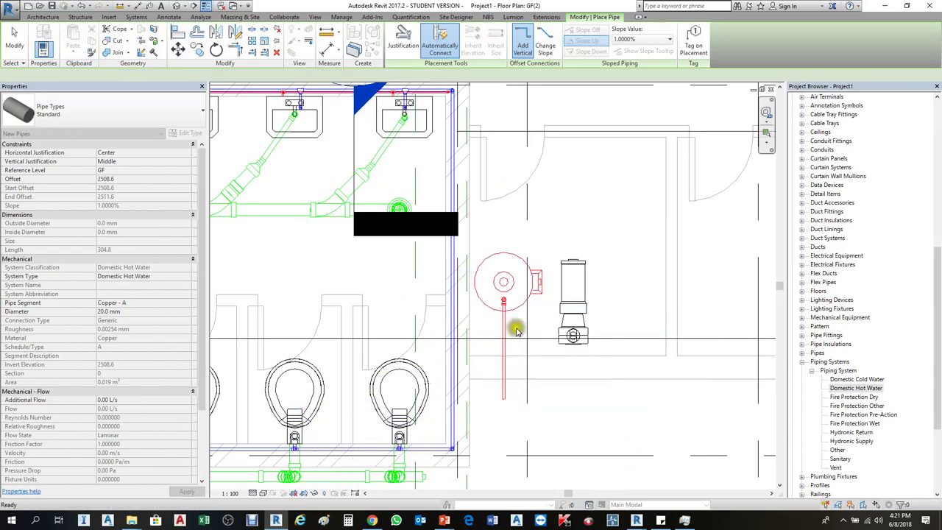
{"action": "key", "text": "Escape"}
{"action": "key", "text": "Escape"}
Select the water heater again and inspect its remaining pipe and power connectors.
{"action": "left_click", "coordinate": [534, 344]}
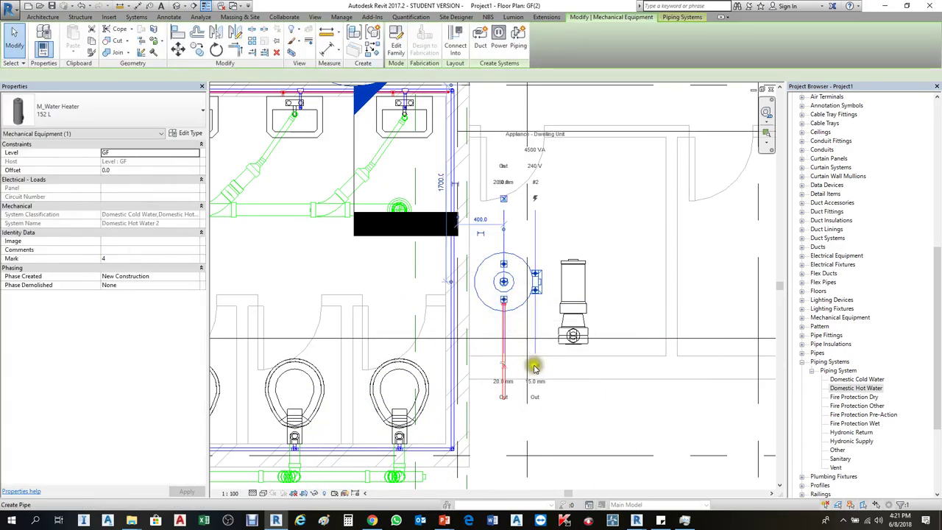
{"action": "scroll", "coordinate": [525, 373], "scroll_direction": "up", "scroll_amount": 1}
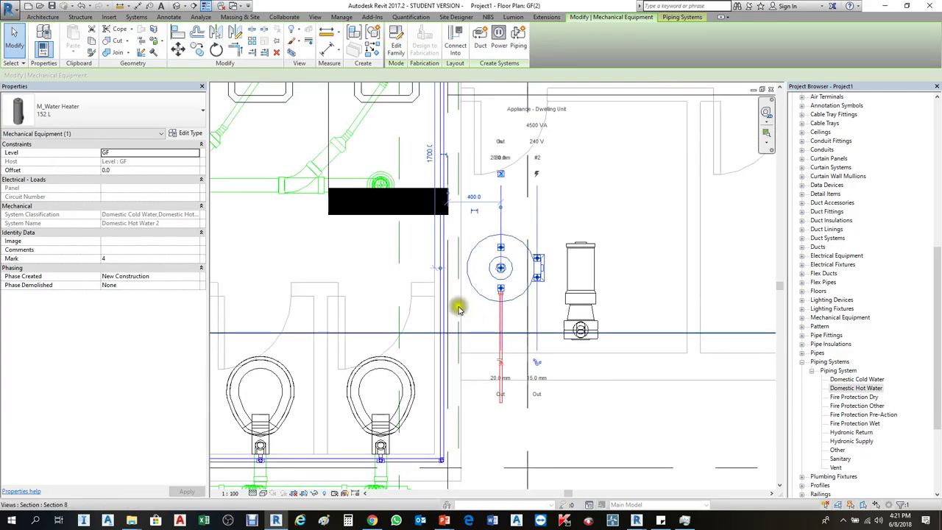
{"action": "left_click", "coordinate": [502, 180]}
{"action": "left_click", "coordinate": [506, 268]}
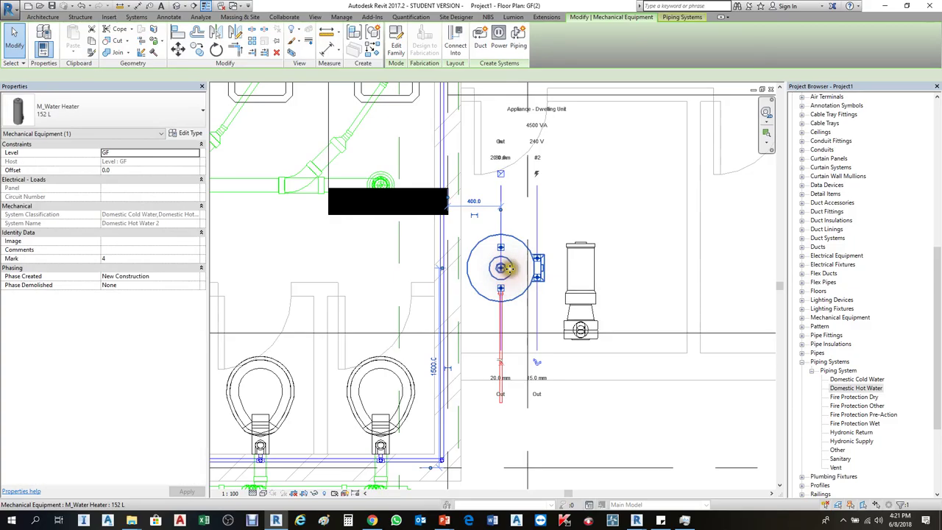
{"action": "scroll", "coordinate": [511, 211], "scroll_direction": "down", "scroll_amount": 2}
{"action": "left_click", "coordinate": [526, 206]}
{"action": "scroll", "coordinate": [525, 206], "scroll_direction": "down", "scroll_amount": 2}
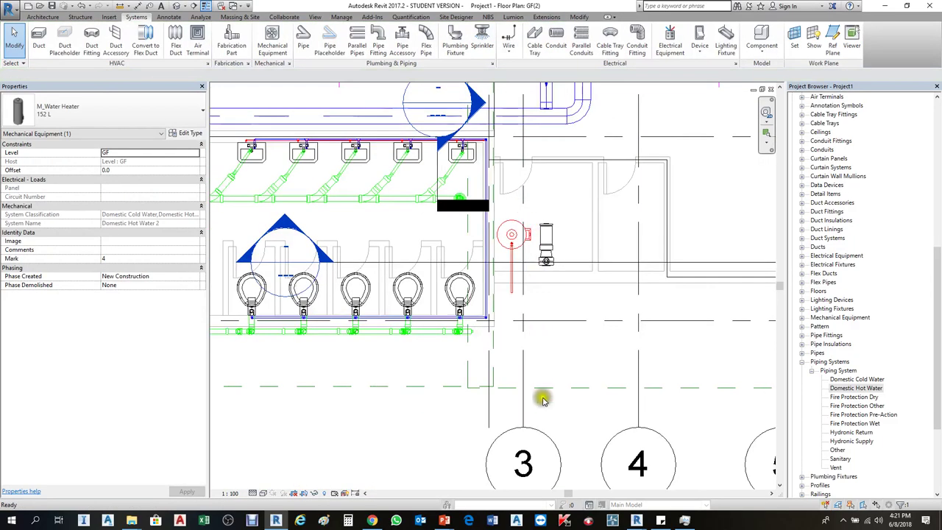
Move the Section 9 line from the washroom to between the water heater and pump, and flip it to look towards the heater.
{"action": "left_click", "coordinate": [438, 179]}
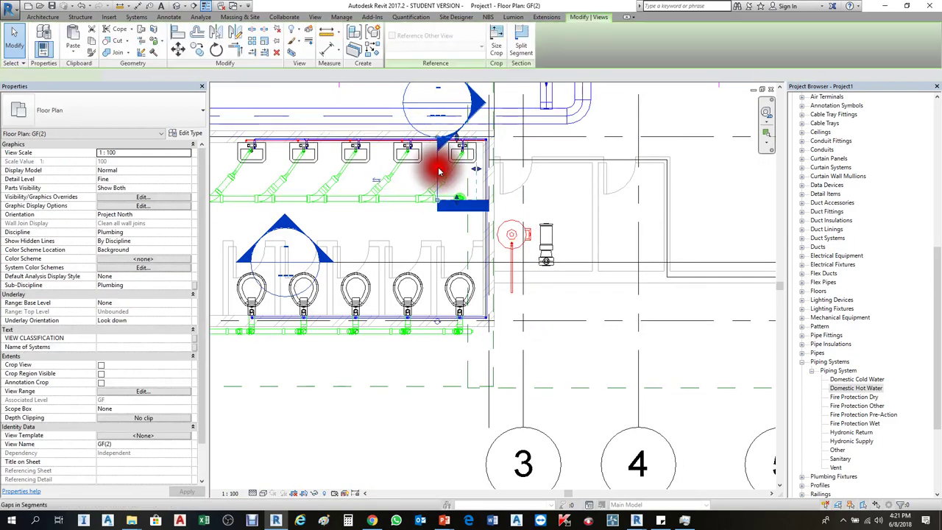
{"action": "left_click", "coordinate": [439, 171]}
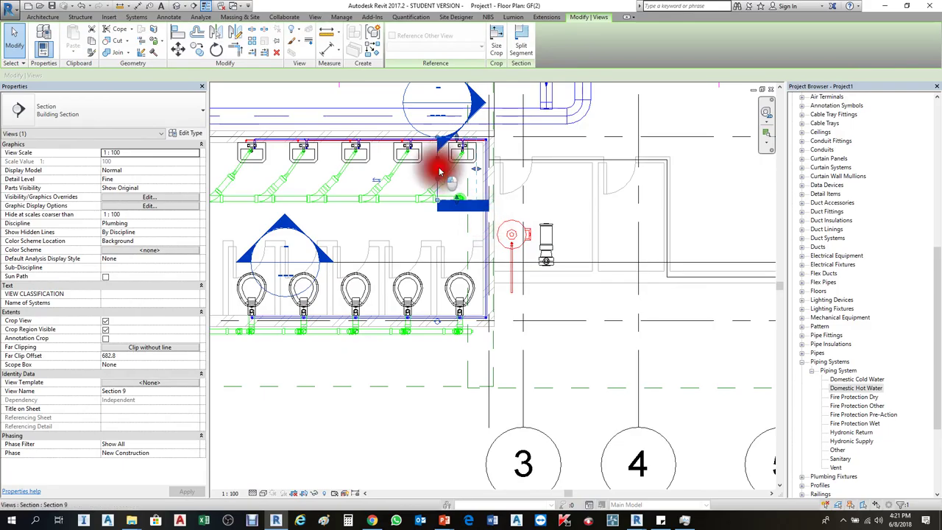
{"action": "left_click_drag", "start_coordinate": [438, 181], "coordinate": [490, 254]}
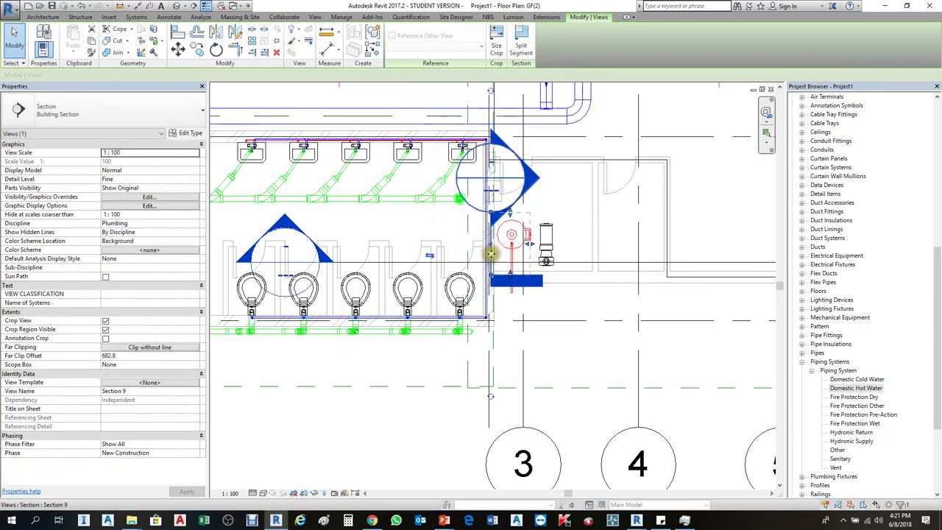
{"action": "left_click", "coordinate": [433, 257]}
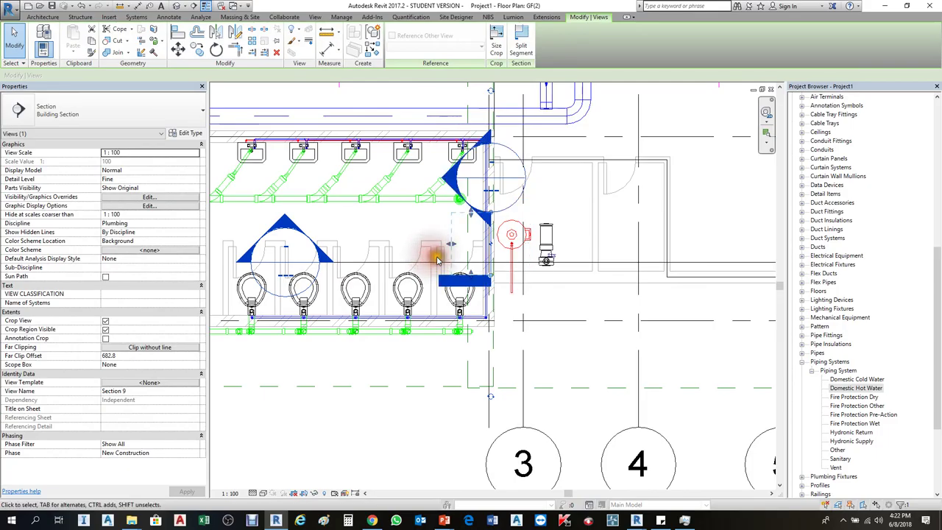
{"action": "left_click_drag", "start_coordinate": [490, 266], "coordinate": [535, 271]}
Open the Section 9 view and widen its crop region on both sides to show the whole hot water pipe and room.
{"action": "right_click", "coordinate": [533, 261]}
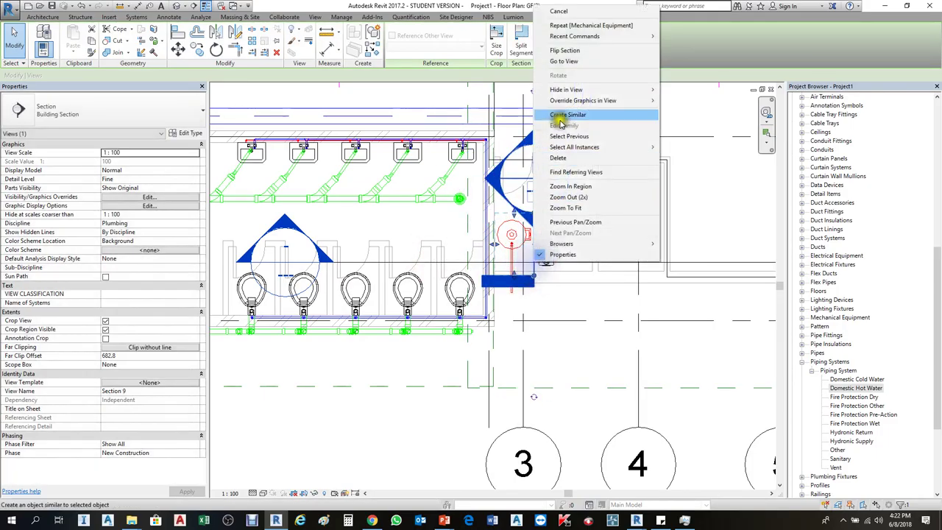
{"action": "left_click", "coordinate": [576, 66]}
{"action": "scroll", "coordinate": [536, 285], "scroll_direction": "down", "scroll_amount": 6}
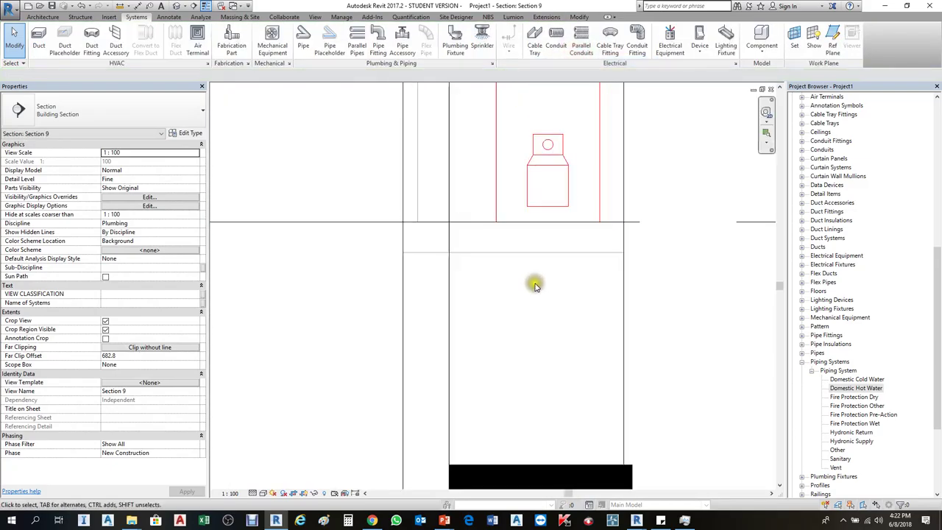
{"action": "scroll", "coordinate": [521, 167], "scroll_direction": "up", "scroll_amount": 1}
{"action": "scroll", "coordinate": [521, 122], "scroll_direction": "up", "scroll_amount": 5}
{"action": "scroll", "coordinate": [517, 174], "scroll_direction": "down", "scroll_amount": 4}
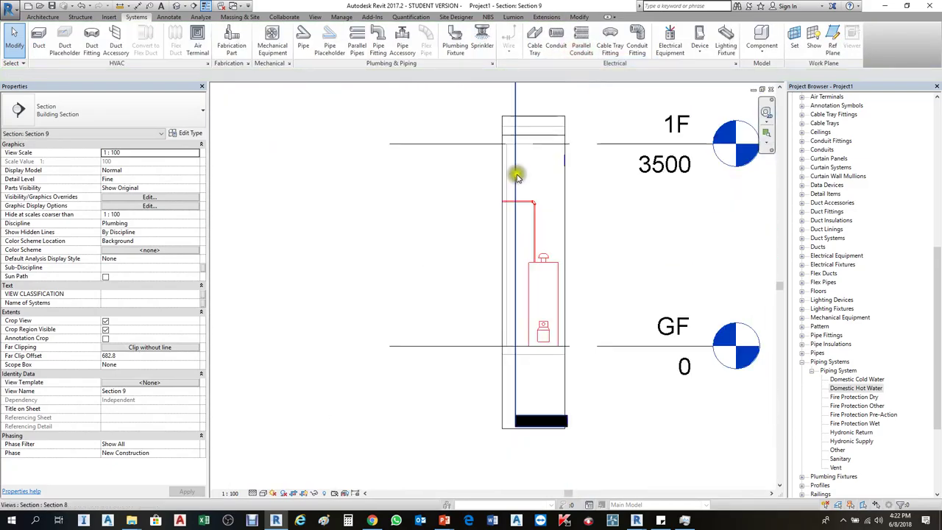
{"action": "left_click", "coordinate": [504, 126]}
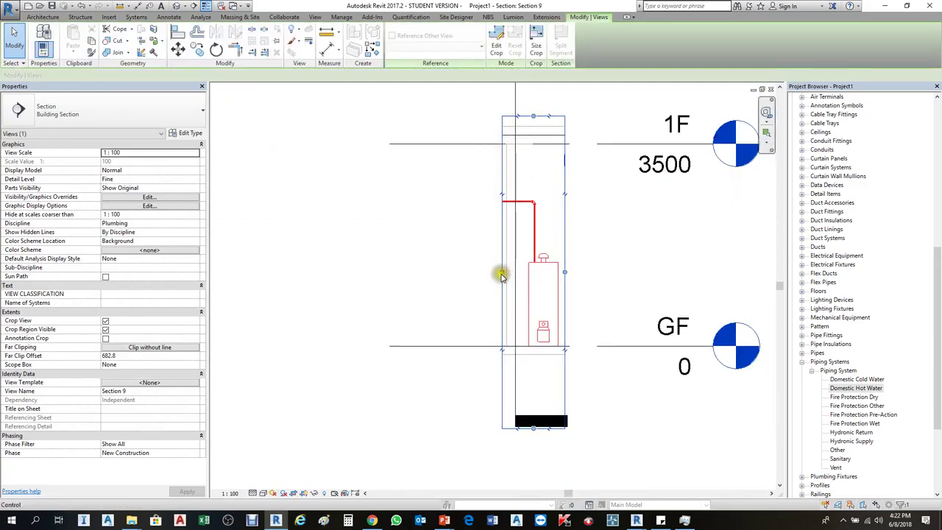
{"action": "left_click_drag", "start_coordinate": [502, 275], "coordinate": [399, 272]}
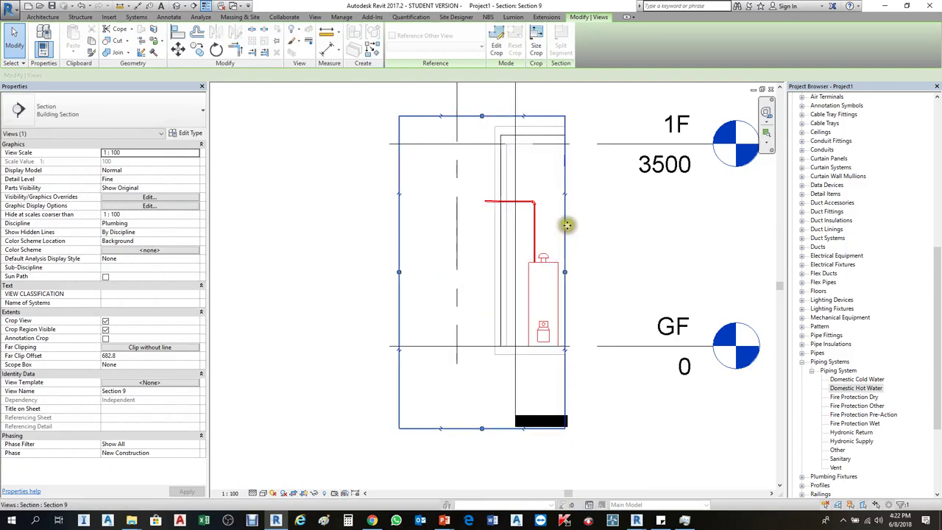
{"action": "left_click", "coordinate": [623, 265]}
{"action": "scroll", "coordinate": [507, 254], "scroll_direction": "up", "scroll_amount": 4}
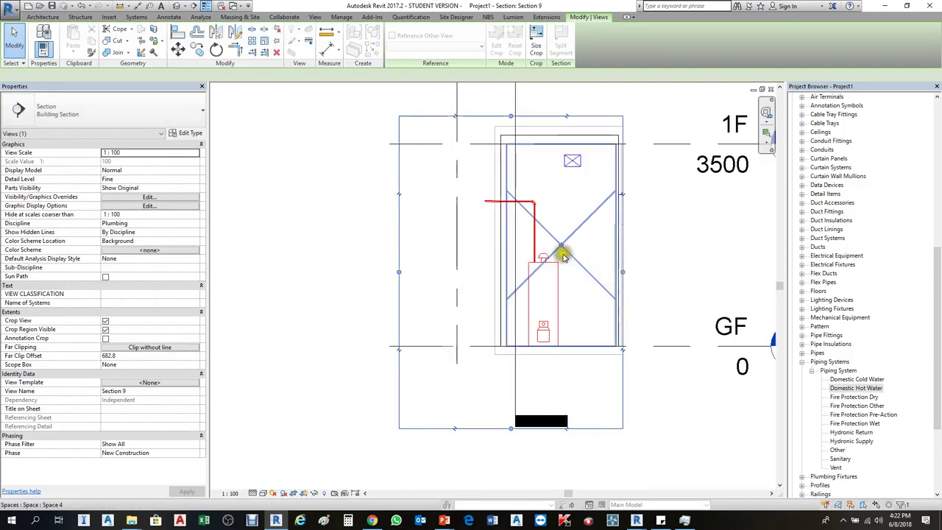
In the GF(2) plan, match the horizontal hot water pipe's offset to the 25 mm cold water pipe's by setting it to 2690 mm.
{"action": "scroll", "coordinate": [511, 210], "scroll_direction": "down", "scroll_amount": 1}
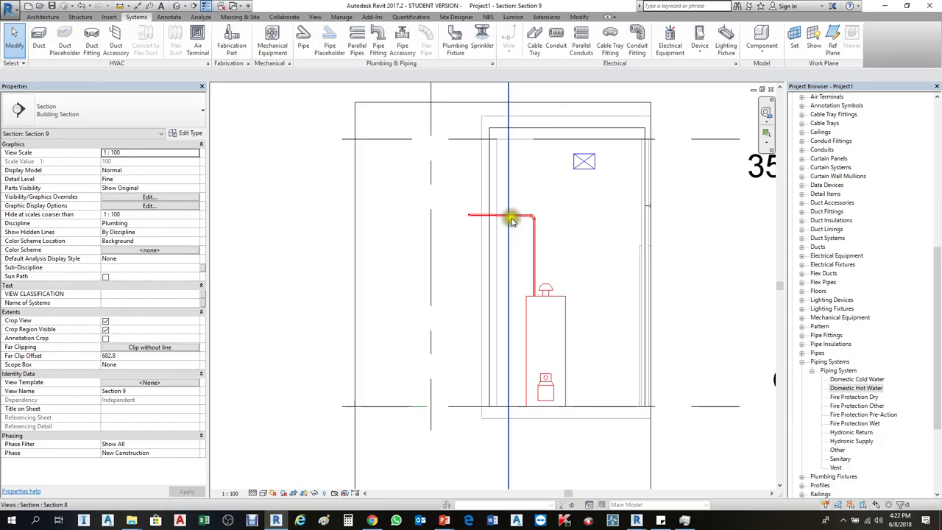
{"action": "left_click", "coordinate": [513, 221]}
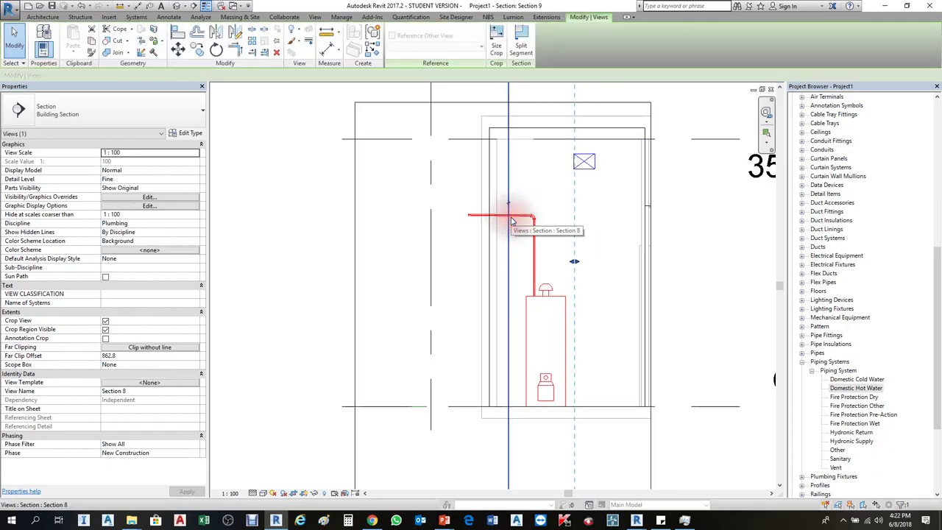
{"action": "key", "text": "ctrl+Tab"}
{"action": "scroll", "coordinate": [493, 255], "scroll_direction": "up", "scroll_amount": 2}
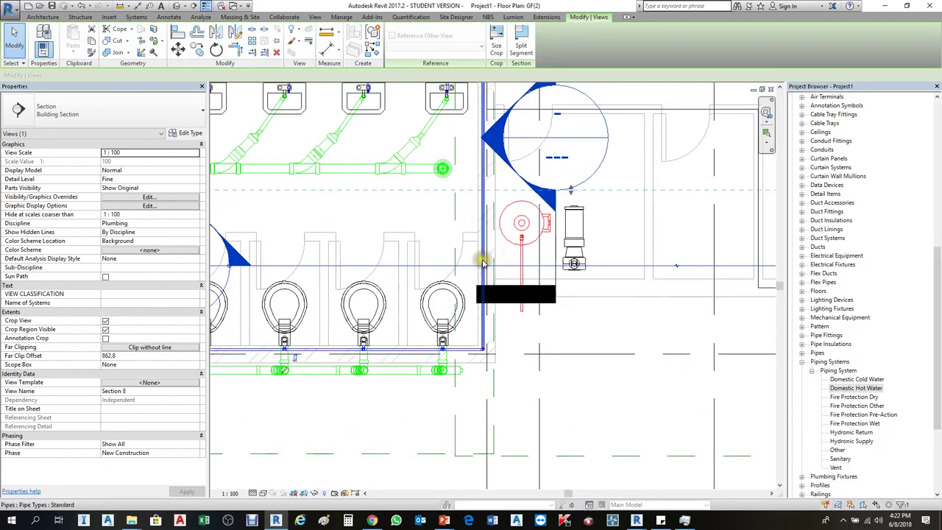
{"action": "left_click", "coordinate": [483, 263]}
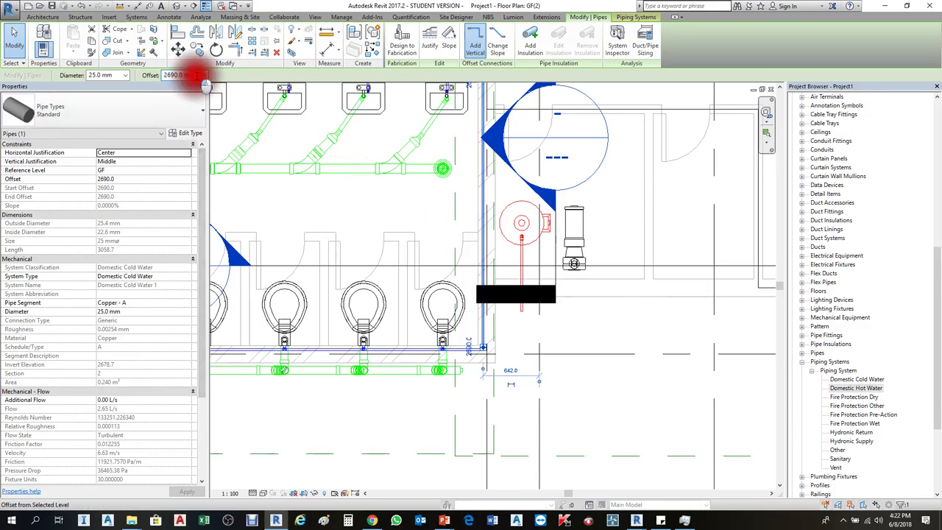
{"action": "left_click", "coordinate": [197, 76]}
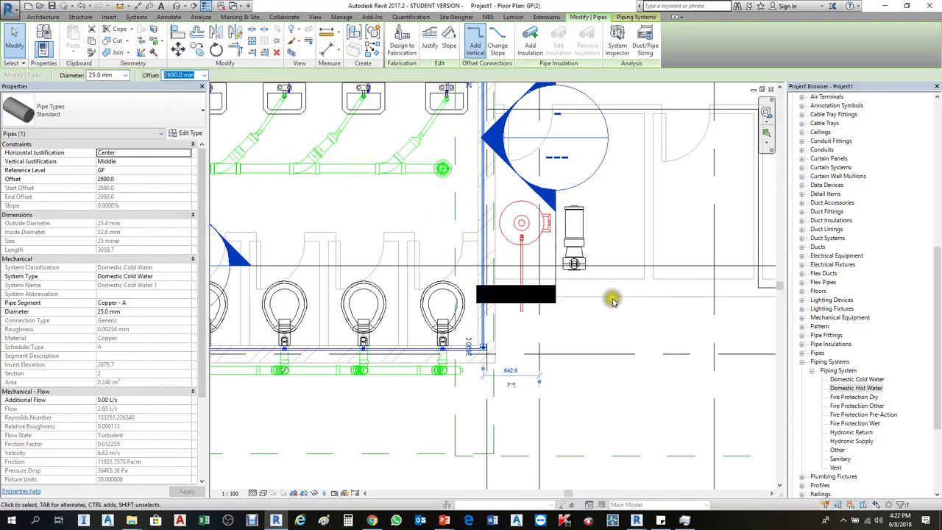
{"action": "left_click", "coordinate": [578, 287]}
{"action": "left_click", "coordinate": [521, 274]}
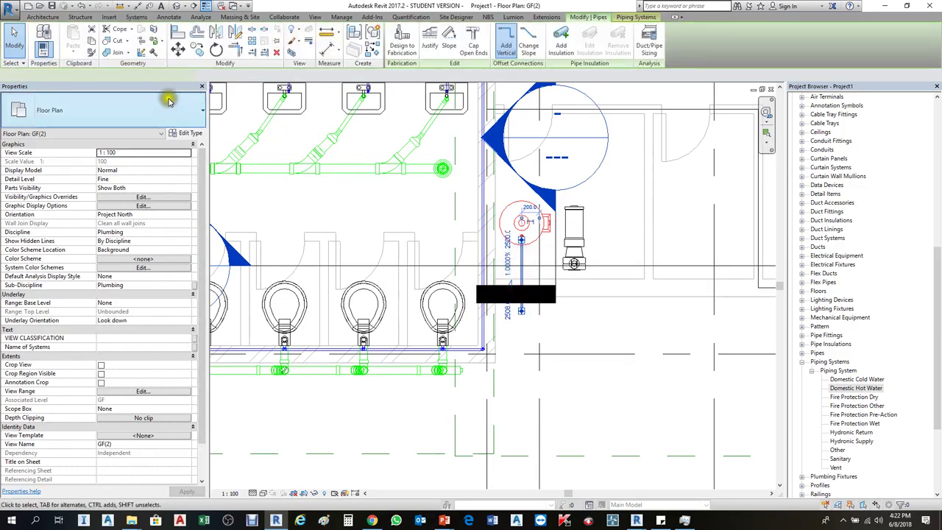
{"action": "left_click", "coordinate": [123, 180]}
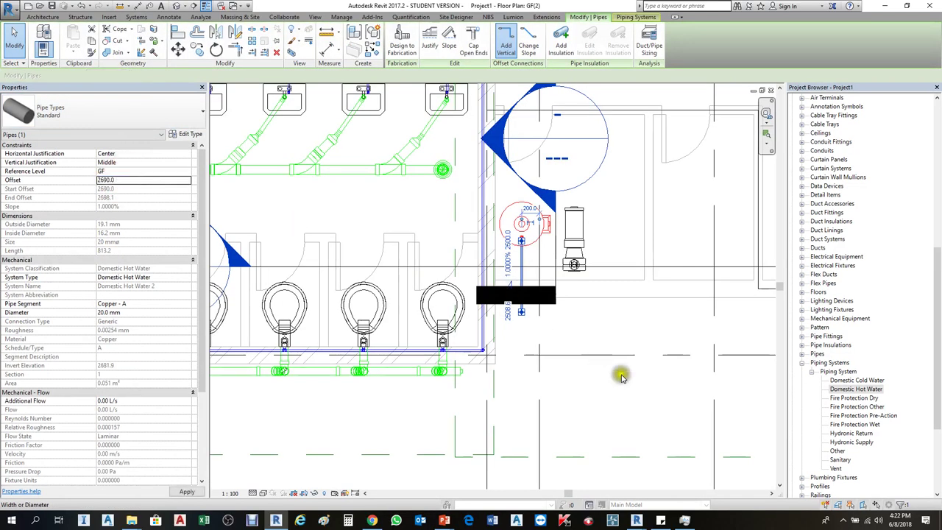
{"action": "left_click", "coordinate": [626, 349]}
Draw a 20 mm domestic hot water branch at 2690 mm offset from the middle of the heater's horizontal pipe towards the washroom wall.
{"action": "scroll", "coordinate": [515, 279], "scroll_direction": "up", "scroll_amount": 3}
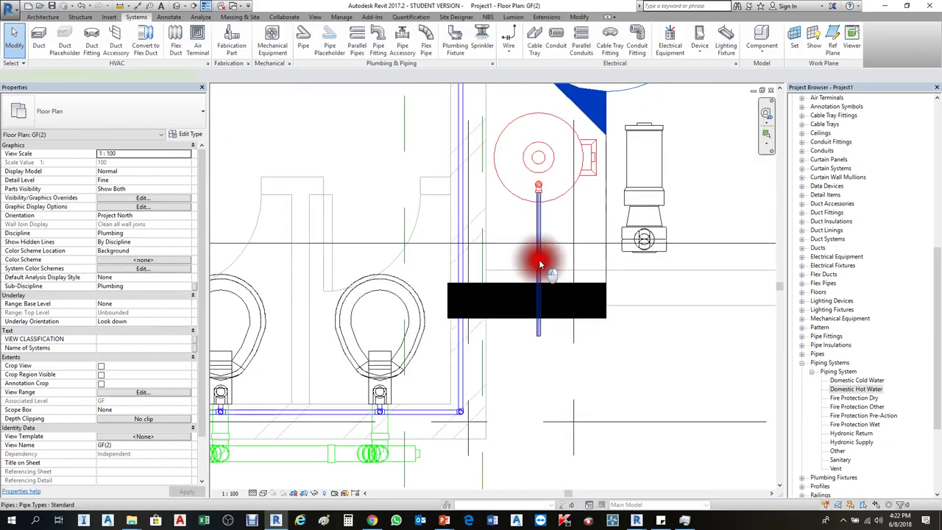
{"action": "left_click", "coordinate": [540, 264]}
{"action": "right_click", "coordinate": [538, 260]}
{"action": "left_click", "coordinate": [574, 331]}
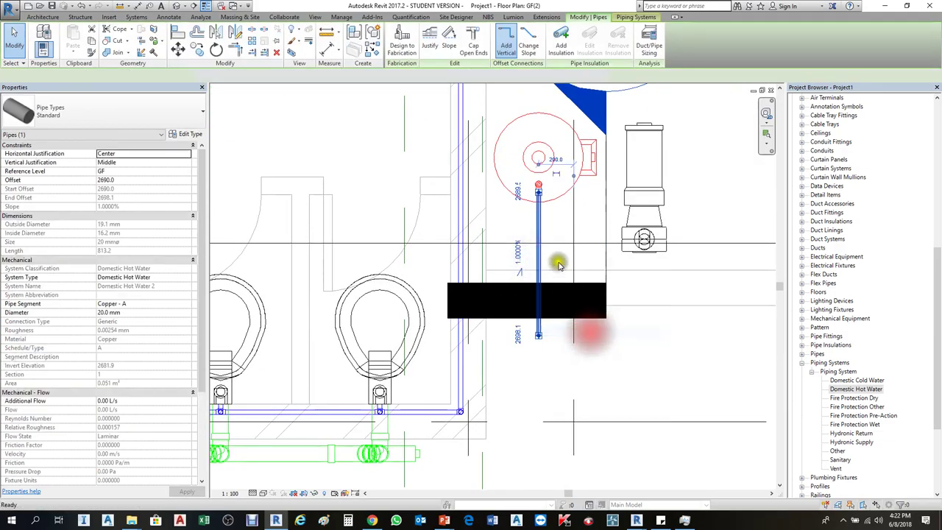
{"action": "left_click", "coordinate": [539, 234]}
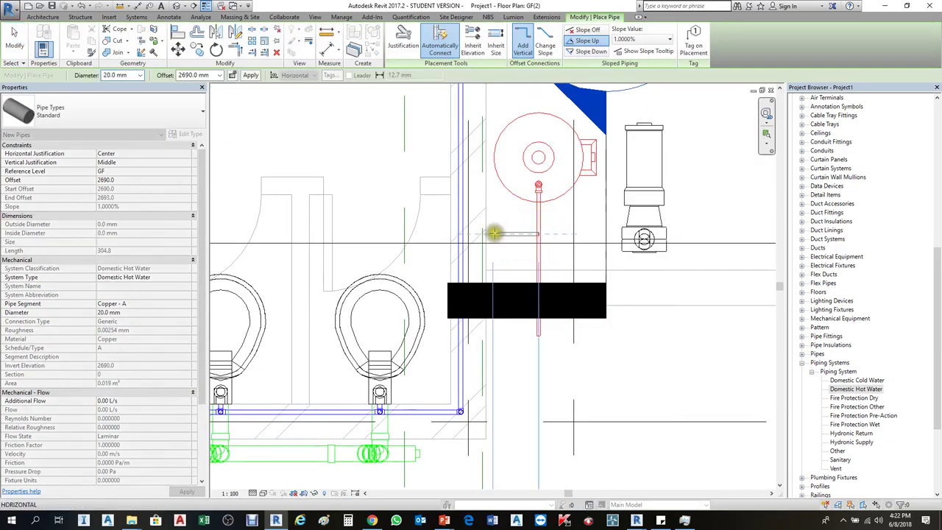
{"action": "left_click", "coordinate": [491, 234]}
{"action": "key", "text": "Escape"}
{"action": "key", "text": "Escape"}
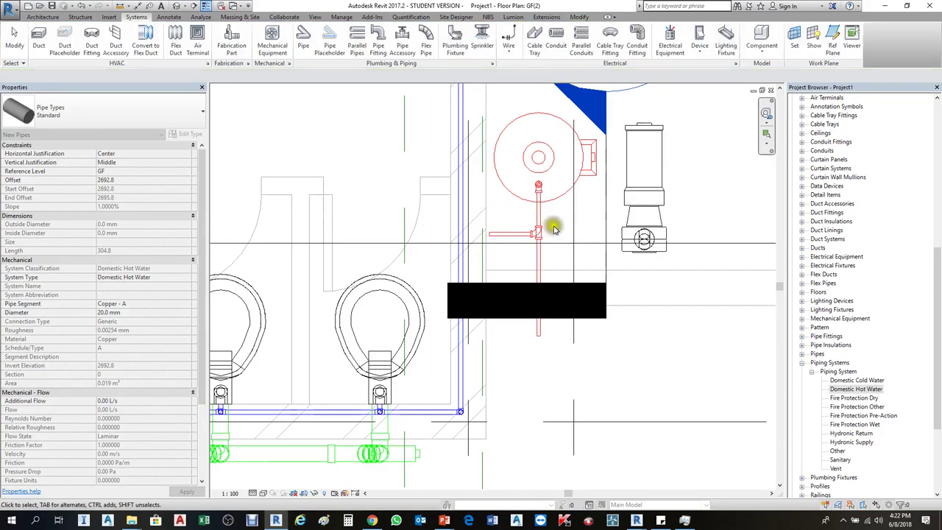
Delete the leftover hot water pipe beyond the branch and reduce the tee to an elbow.
{"action": "scroll", "coordinate": [546, 251], "scroll_direction": "up", "scroll_amount": 2}
{"action": "left_click", "coordinate": [539, 271]}
{"action": "key", "text": "Delete"}
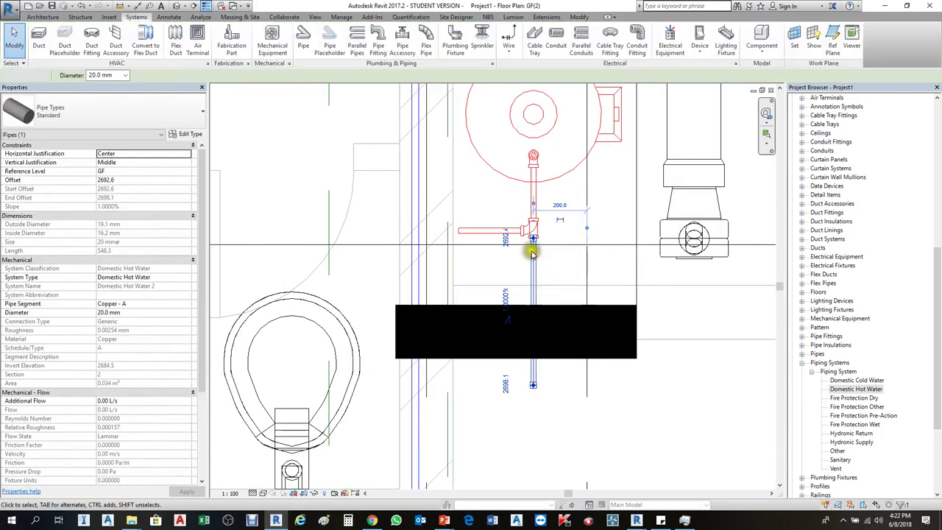
{"action": "left_click", "coordinate": [538, 240]}
{"action": "scroll", "coordinate": [527, 254], "scroll_direction": "up", "scroll_amount": 3}
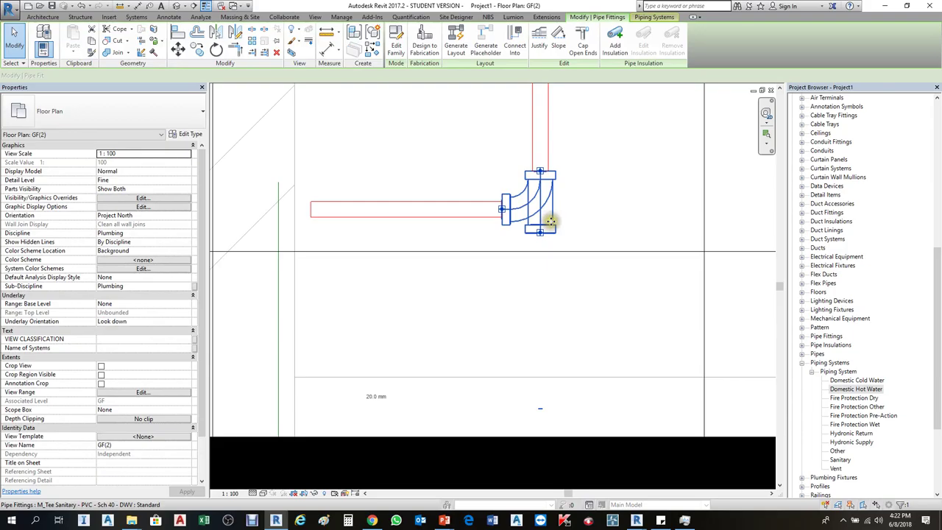
{"action": "left_click", "coordinate": [549, 336]}
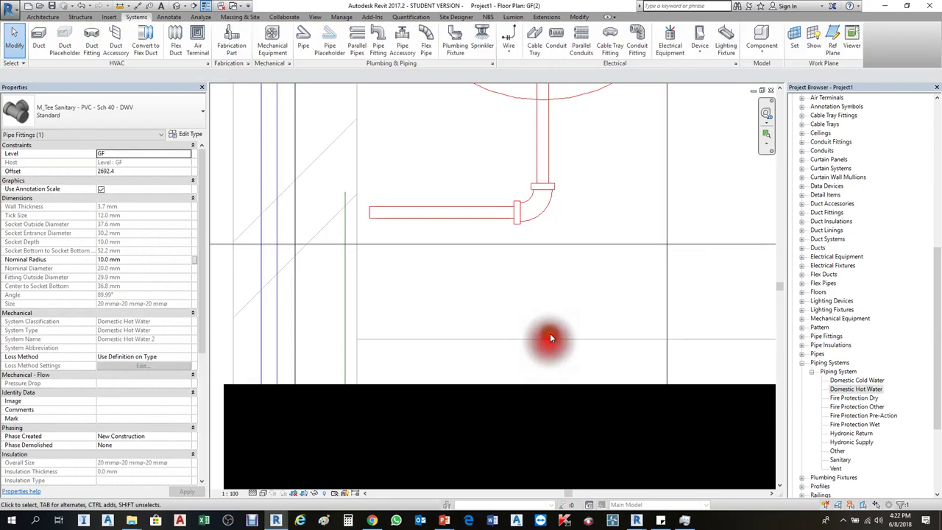
Delete the elbow between the two heater hot water pipes and rejoin them at a corner with Trim/Extend.
{"action": "left_click", "coordinate": [549, 221]}
{"action": "key", "text": "Delete"}
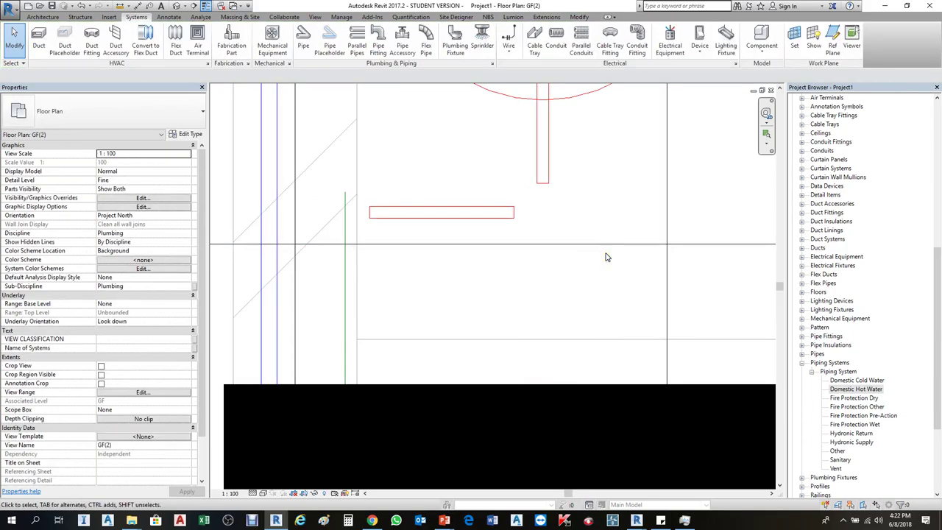
{"action": "left_click", "coordinate": [484, 214]}
{"action": "left_click", "coordinate": [543, 151]}
{"action": "scroll", "coordinate": [600, 301], "scroll_direction": "down", "scroll_amount": 4}
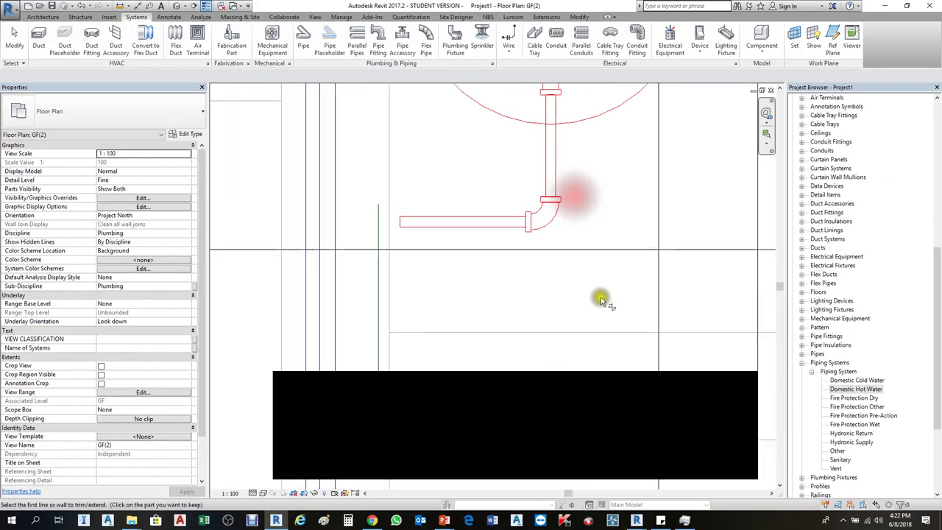
{"action": "scroll", "coordinate": [538, 271], "scroll_direction": "up", "scroll_amount": 1}
{"action": "scroll", "coordinate": [602, 231], "scroll_direction": "down", "scroll_amount": 4}
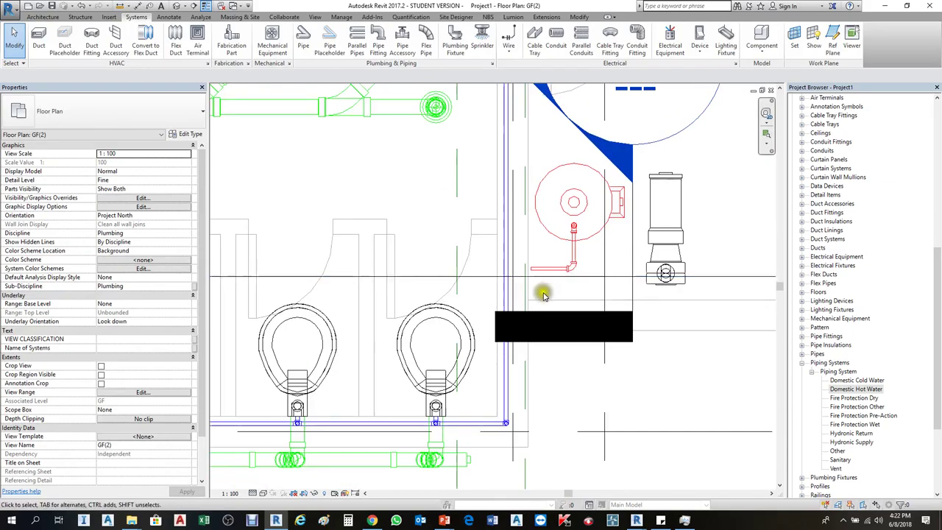
Examine the vertical hot water pipe at the washbasin nearest the heater and the existing section line beside the pump.
{"action": "scroll", "coordinate": [527, 160], "scroll_direction": "up", "scroll_amount": 5}
{"action": "scroll", "coordinate": [526, 160], "scroll_direction": "up", "scroll_amount": 3}
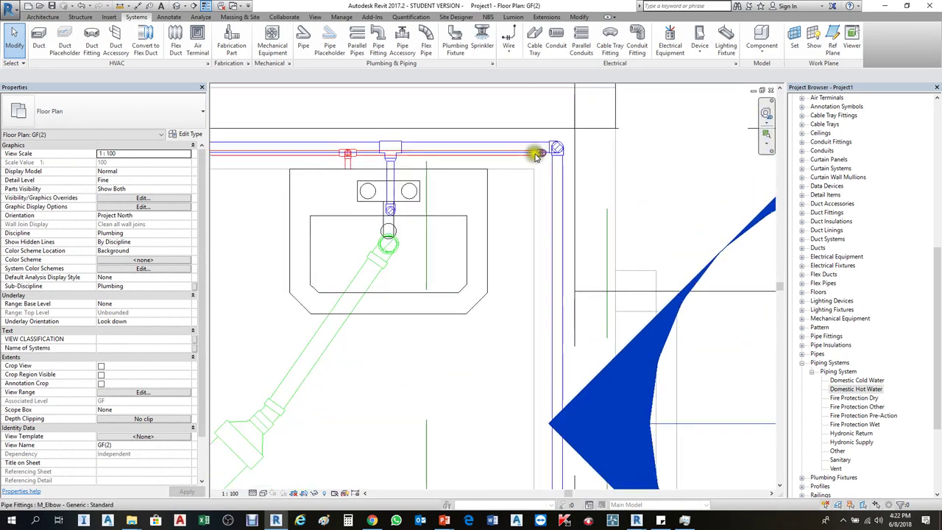
{"action": "left_click", "coordinate": [544, 154]}
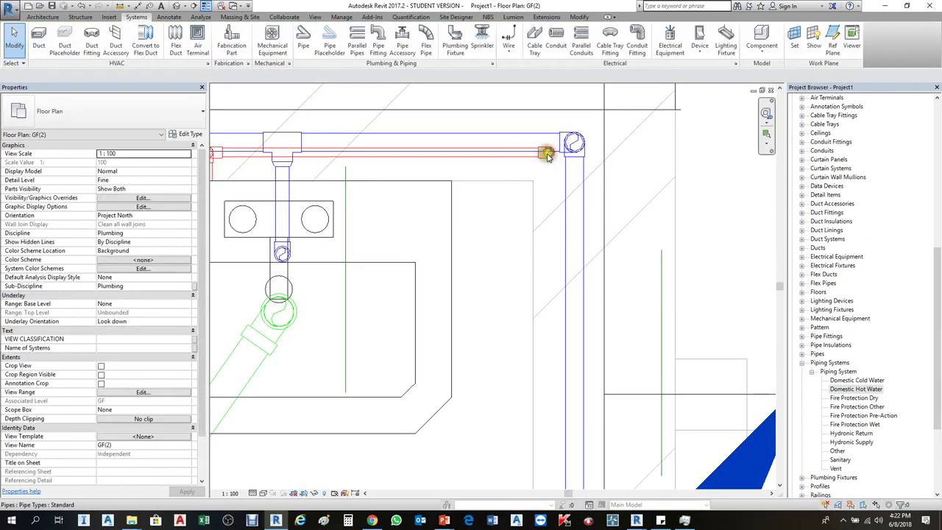
{"action": "scroll", "coordinate": [543, 151], "scroll_direction": "down", "scroll_amount": 3}
{"action": "scroll", "coordinate": [544, 151], "scroll_direction": "down", "scroll_amount": 3}
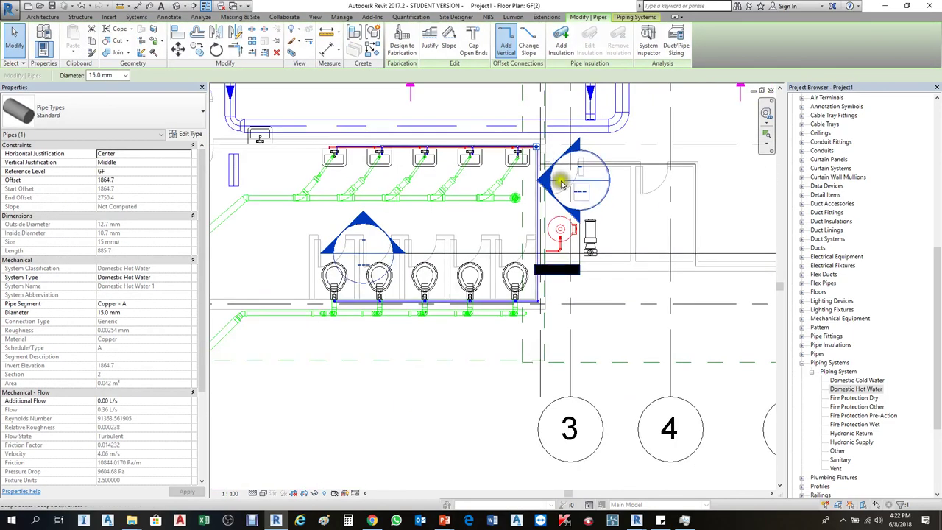
{"action": "key", "text": "Escape"}
{"action": "left_click", "coordinate": [582, 249]}
{"action": "scroll", "coordinate": [582, 251], "scroll_direction": "up", "scroll_amount": 2}
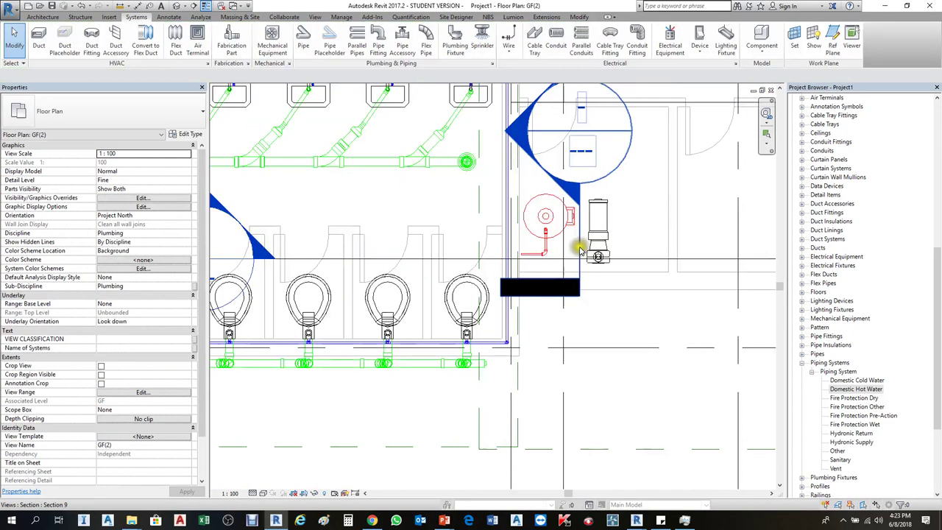
{"action": "left_click", "coordinate": [579, 247]}
{"action": "key", "text": "Escape"}
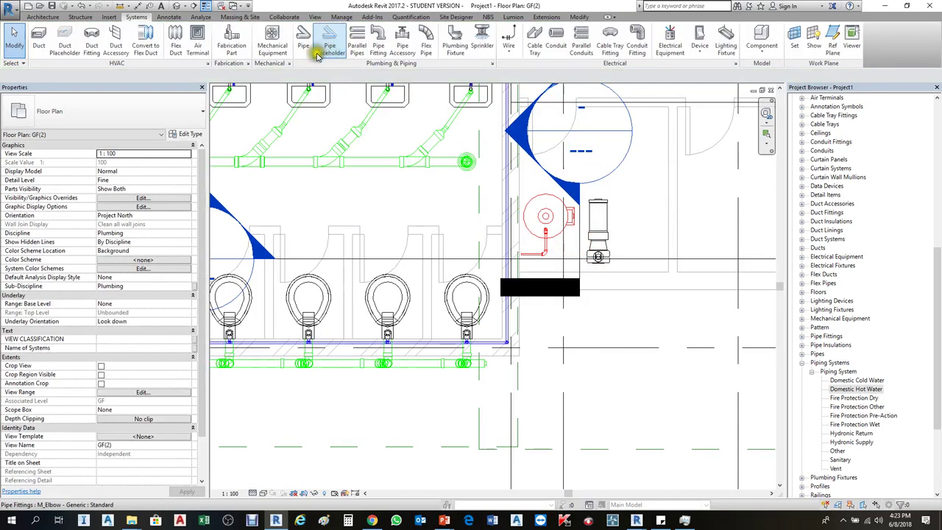
Draw a section along the washroom's end wall facing the water heater and shorten its depth to just past the heater.
{"action": "left_click", "coordinate": [206, 5]}
{"action": "scroll", "coordinate": [427, 276], "scroll_direction": "down", "scroll_amount": 3}
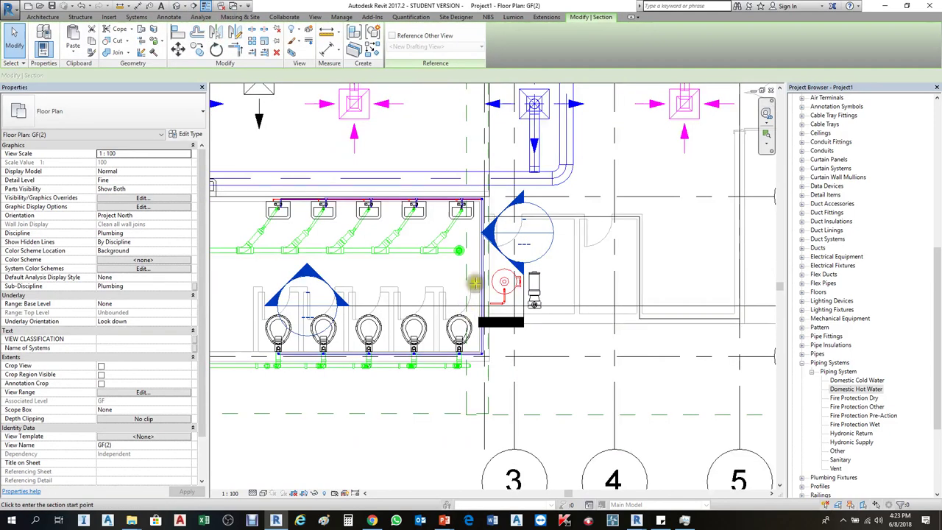
{"action": "scroll", "coordinate": [452, 250], "scroll_direction": "up", "scroll_amount": 3}
{"action": "left_click", "coordinate": [472, 184]}
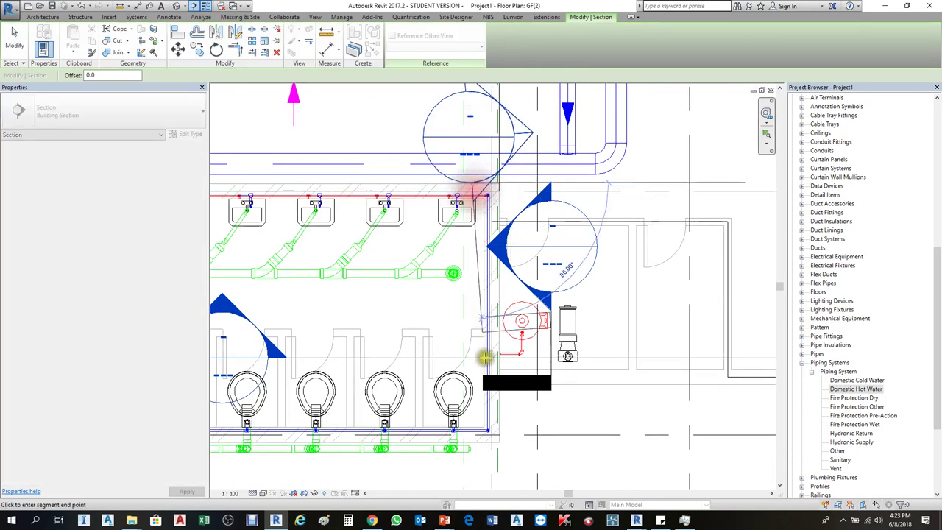
{"action": "left_click", "coordinate": [475, 380]}
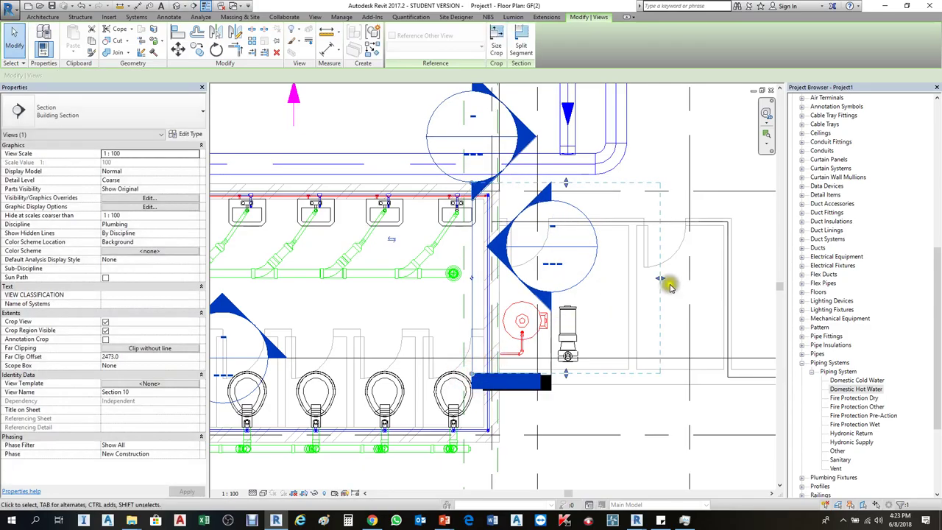
{"action": "left_click_drag", "start_coordinate": [661, 279], "coordinate": [512, 315]}
Open the new section's view and set its detail level to Fine.
{"action": "right_click", "coordinate": [474, 295]}
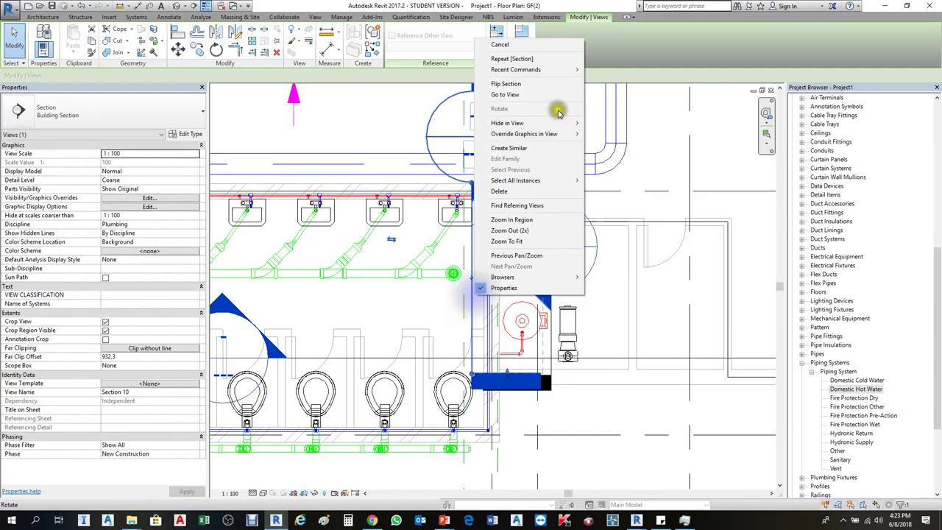
{"action": "left_click", "coordinate": [516, 94]}
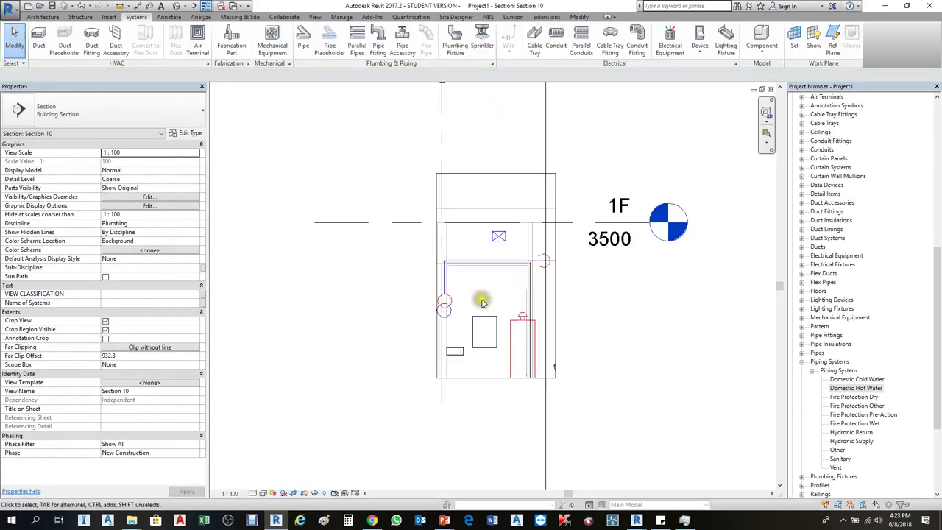
{"action": "left_click", "coordinate": [254, 494]}
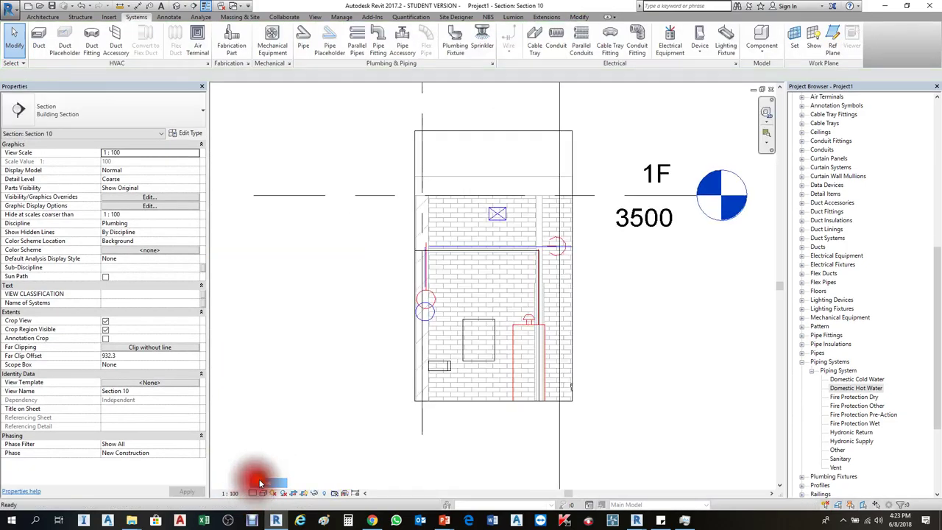
{"action": "left_click", "coordinate": [259, 484]}
{"action": "scroll", "coordinate": [390, 243], "scroll_direction": "up", "scroll_amount": 5}
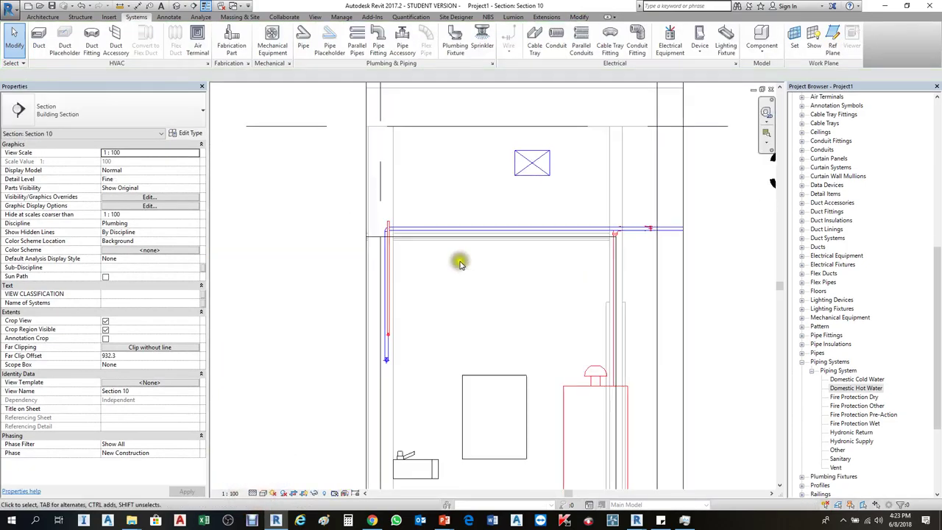
Draw a 15 mm hot water pipe with slope off from the top of the washbasin riser horizontally to near the heater's pipe end.
{"action": "left_click", "coordinate": [384, 221]}
{"action": "right_click", "coordinate": [385, 215]}
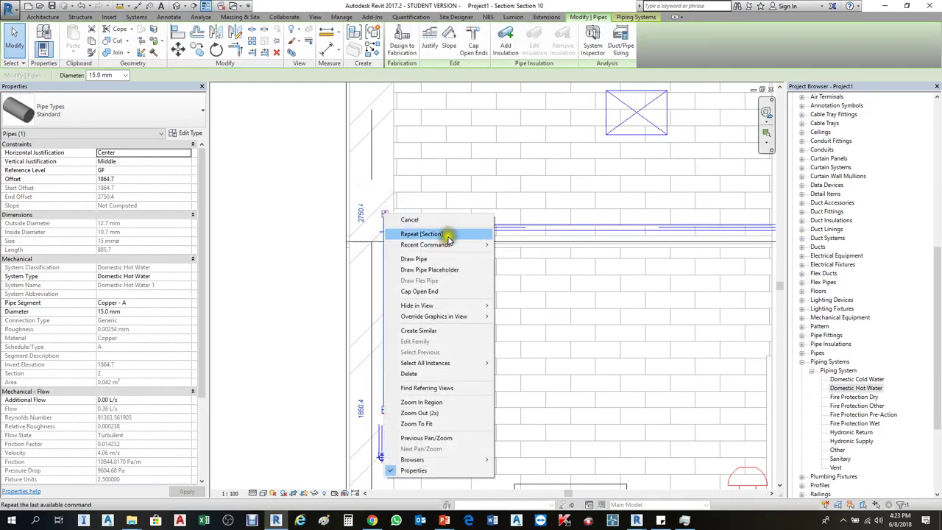
{"action": "left_click", "coordinate": [414, 258]}
{"action": "left_click", "coordinate": [386, 224]}
{"action": "scroll", "coordinate": [387, 228], "scroll_direction": "down", "scroll_amount": 3}
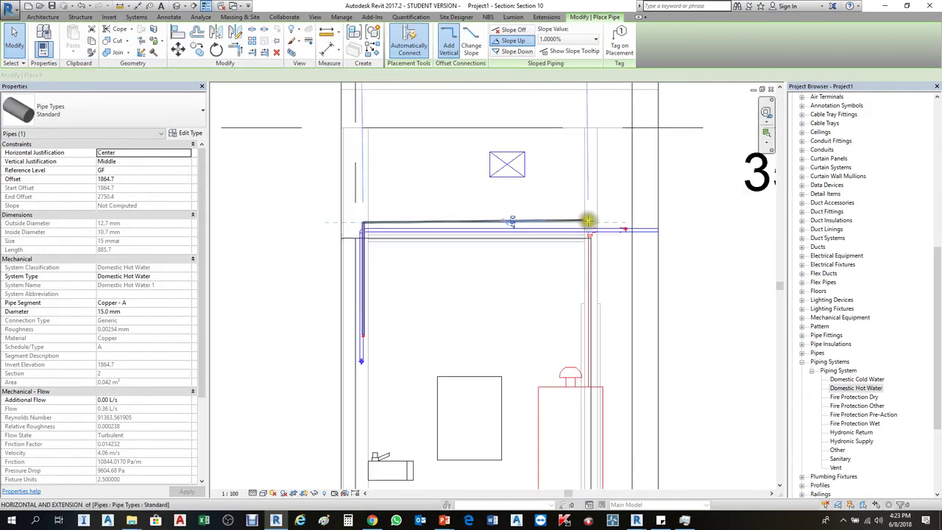
{"action": "scroll", "coordinate": [588, 220], "scroll_direction": "up", "scroll_amount": 3}
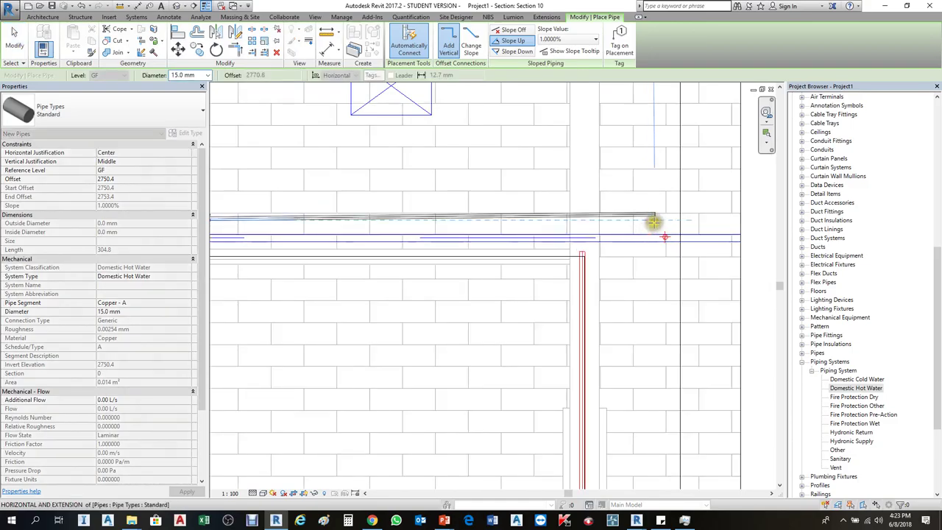
{"action": "scroll", "coordinate": [653, 221], "scroll_direction": "down", "scroll_amount": 2}
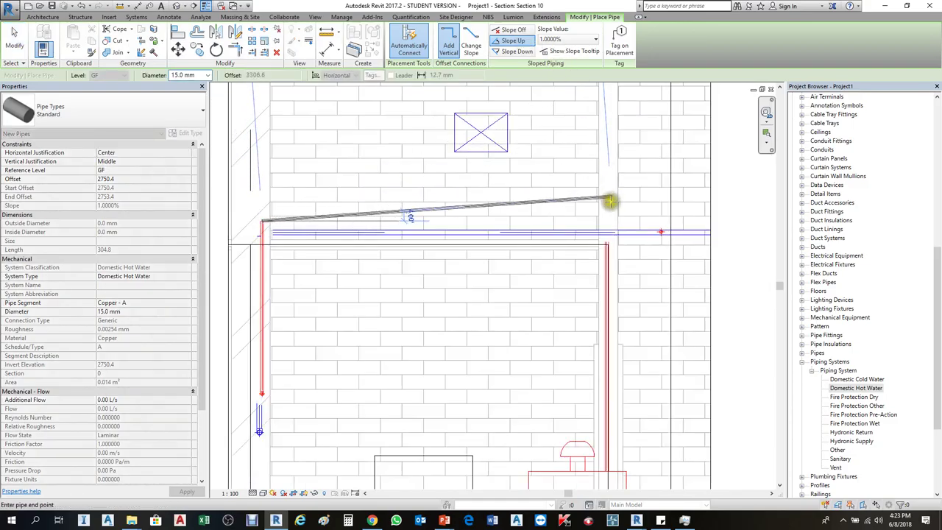
{"action": "left_click", "coordinate": [520, 35]}
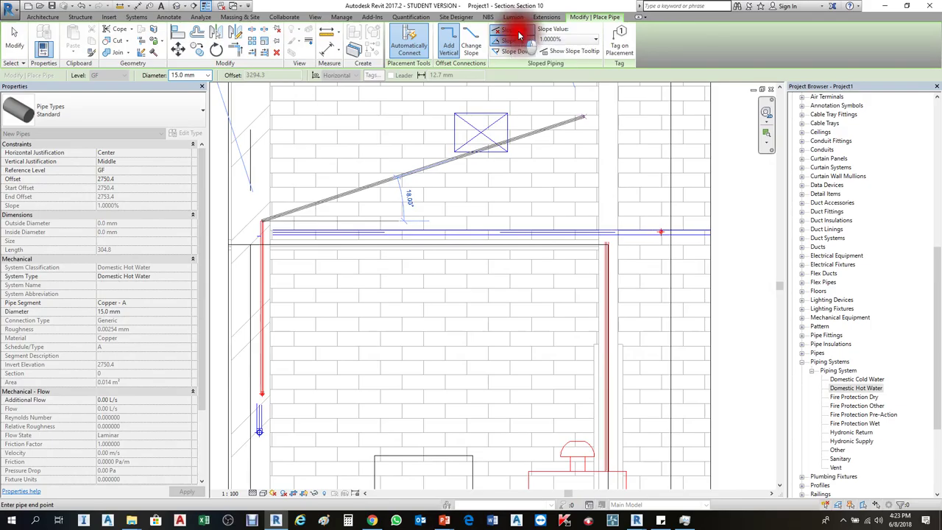
{"action": "left_click", "coordinate": [644, 227]}
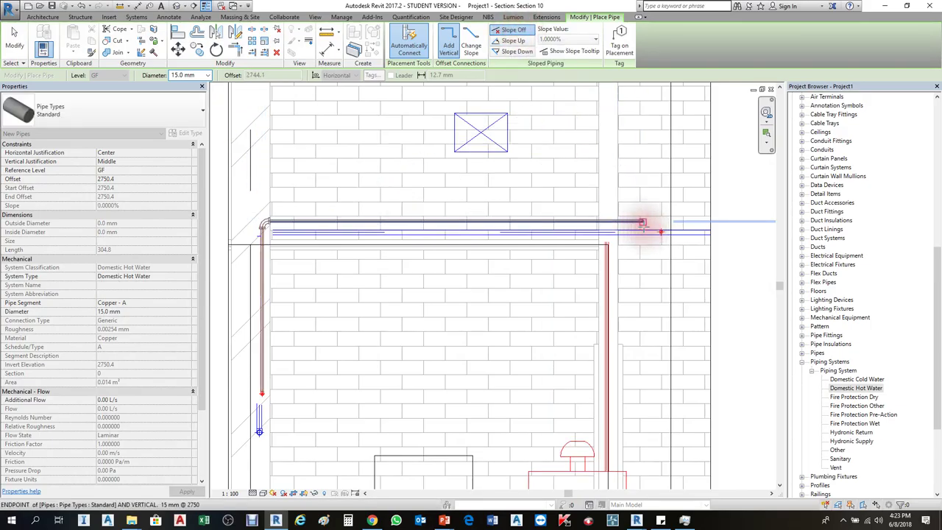
{"action": "scroll", "coordinate": [646, 226], "scroll_direction": "up", "scroll_amount": 2}
{"action": "scroll", "coordinate": [646, 226], "scroll_direction": "down", "scroll_amount": 2}
{"action": "key", "text": "Escape"}
{"action": "key", "text": "Escape"}
Select the heater's hot water bend together with the pipe end in it and nudge them up above the cold water pipe.
{"action": "scroll", "coordinate": [653, 236], "scroll_direction": "up", "scroll_amount": 2}
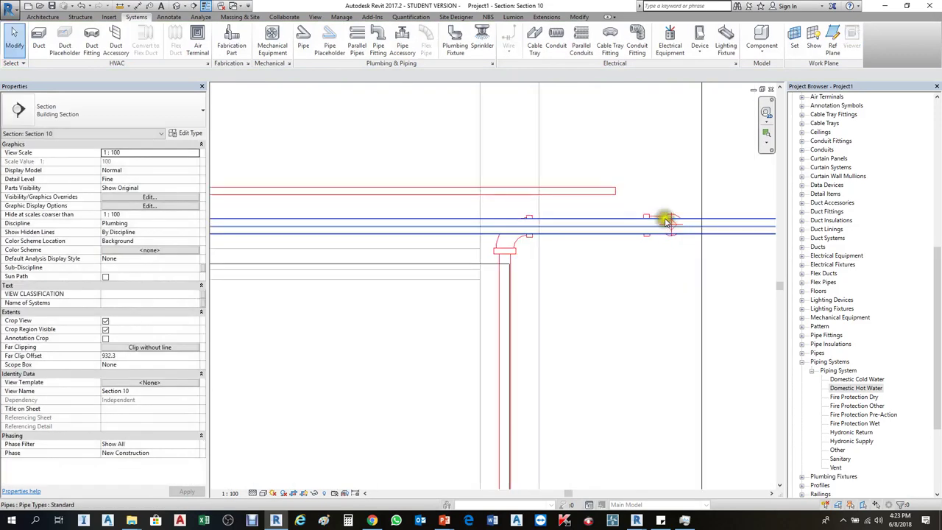
{"action": "scroll", "coordinate": [652, 217], "scroll_direction": "up", "scroll_amount": 3}
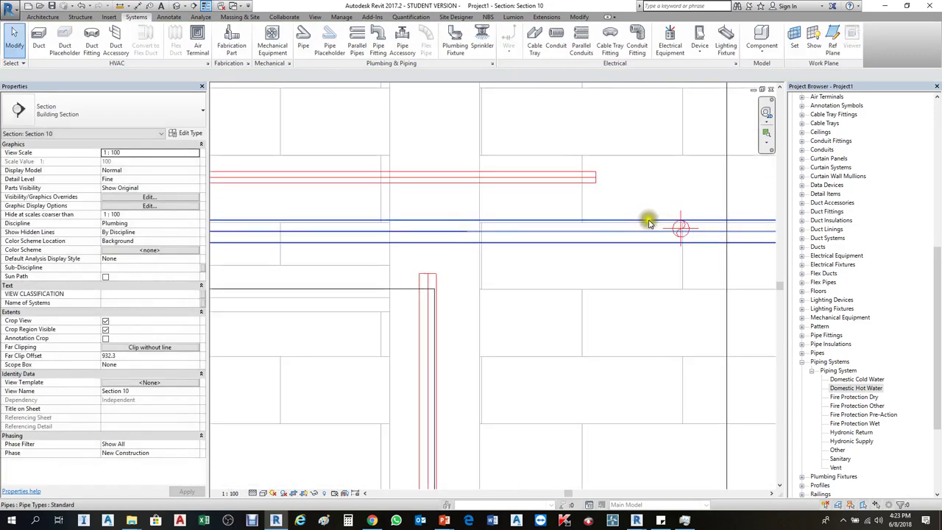
{"action": "scroll", "coordinate": [650, 219], "scroll_direction": "down", "scroll_amount": 4}
{"action": "scroll", "coordinate": [658, 216], "scroll_direction": "up", "scroll_amount": 4}
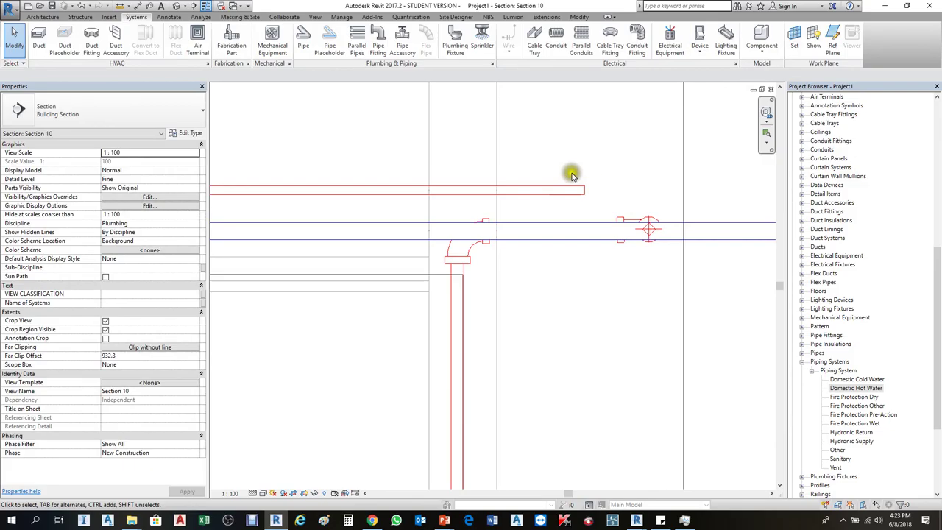
{"action": "left_click_drag", "start_coordinate": [671, 274], "coordinate": [673, 272]}
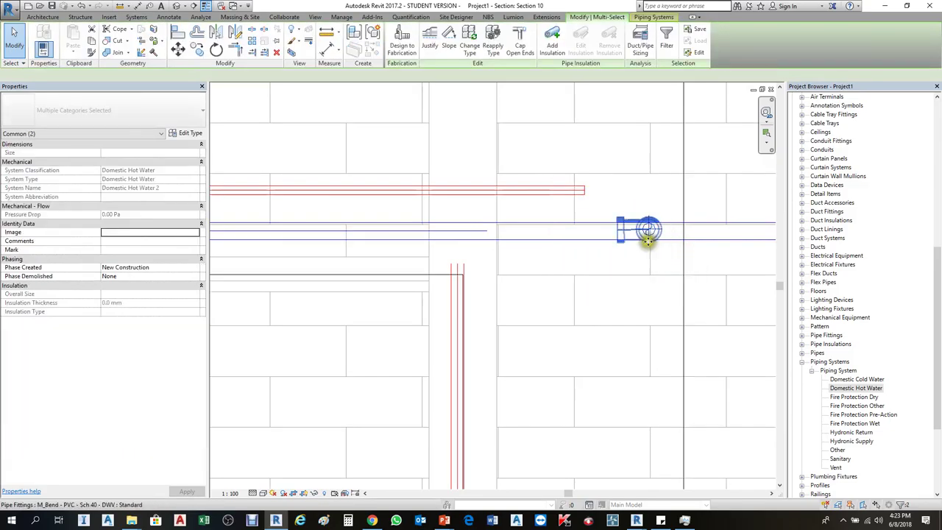
{"action": "left_click", "coordinate": [554, 196]}
{"action": "key", "text": "Up"}
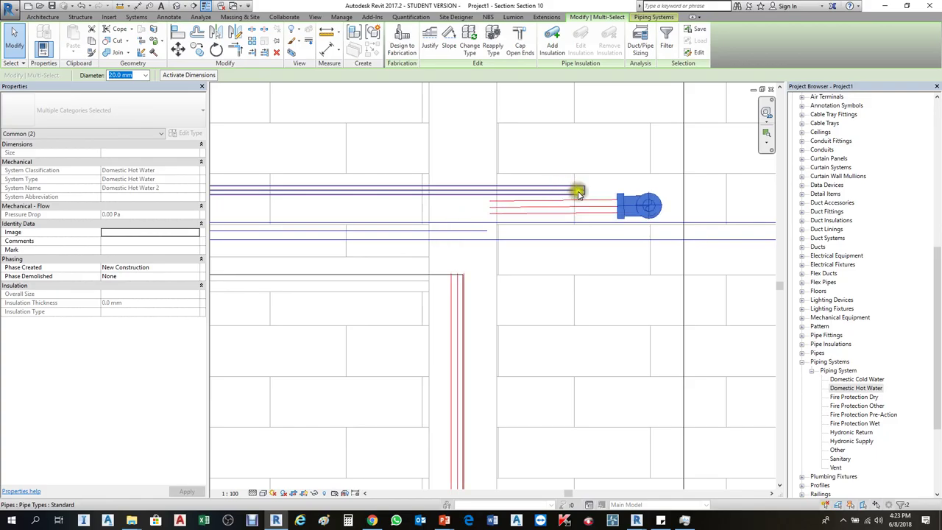
{"action": "left_click", "coordinate": [620, 262]}
{"action": "scroll", "coordinate": [631, 261], "scroll_direction": "down", "scroll_amount": 2}
{"action": "scroll", "coordinate": [630, 263], "scroll_direction": "down", "scroll_amount": 4}
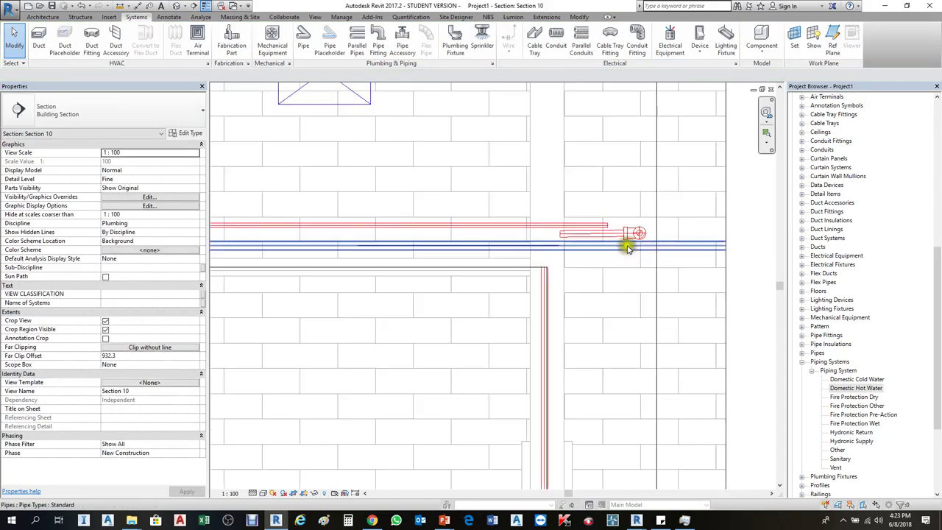
{"action": "scroll", "coordinate": [661, 215], "scroll_direction": "up", "scroll_amount": 4}
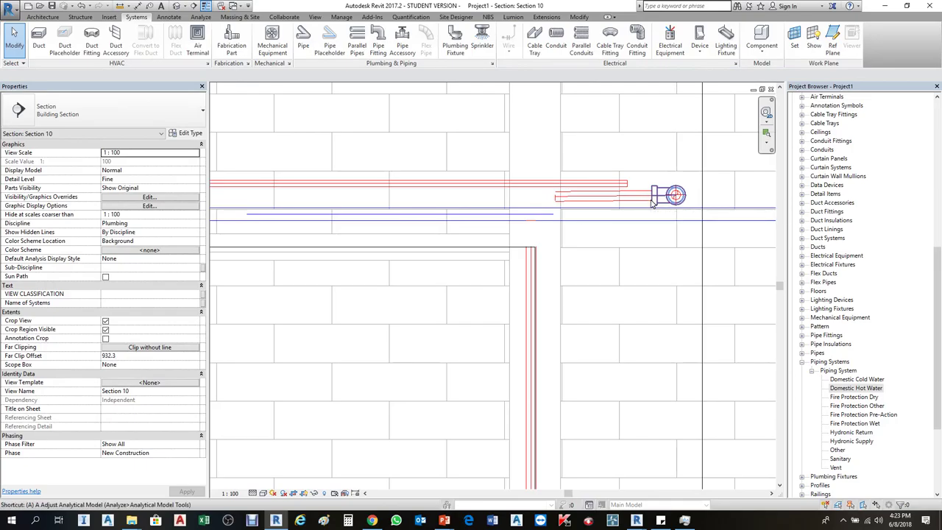
Try to level the sloped pipe at the heater's hot water bend by changing its end elevation.
{"action": "key", "text": "l"}
{"action": "key", "text": "Escape"}
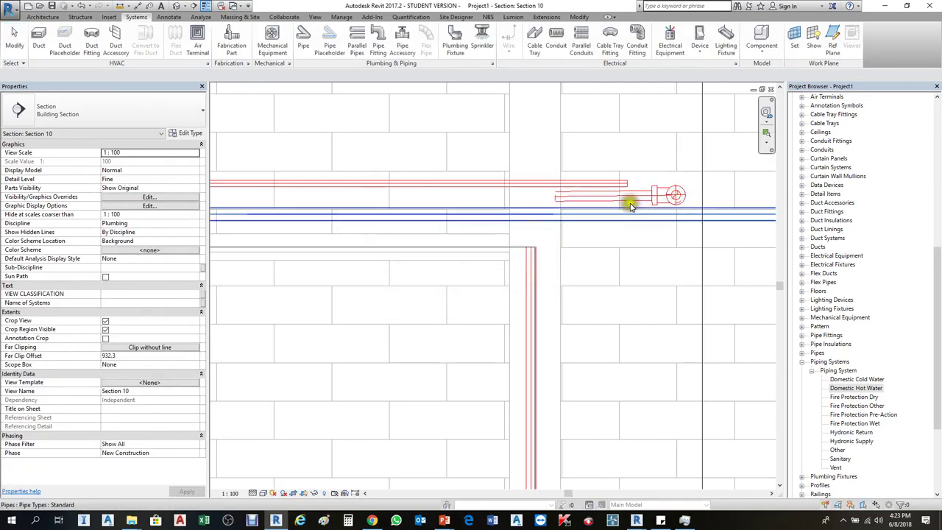
{"action": "left_click", "coordinate": [630, 196]}
{"action": "scroll", "coordinate": [573, 201], "scroll_direction": "up", "scroll_amount": 2}
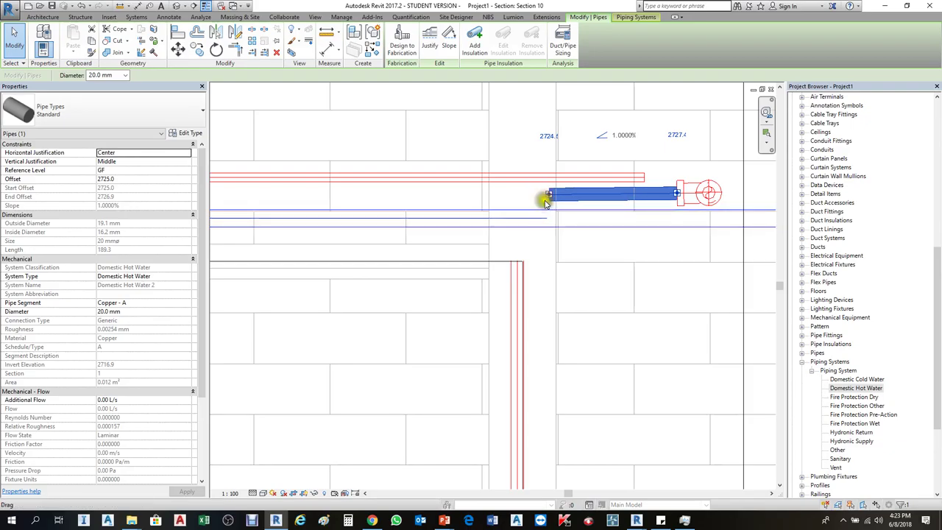
{"action": "left_click", "coordinate": [626, 136]}
{"action": "left_click", "coordinate": [609, 194]}
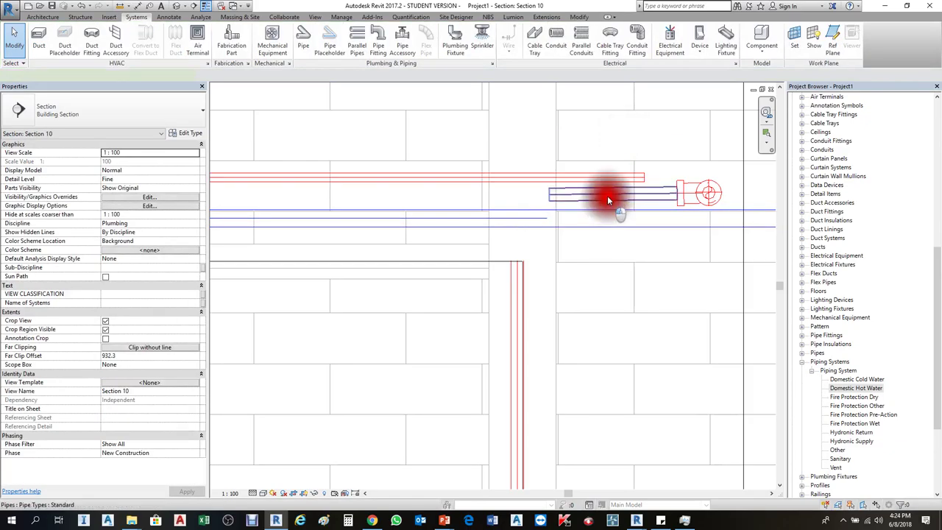
{"action": "left_click", "coordinate": [621, 137]}
{"action": "left_click", "coordinate": [591, 194]}
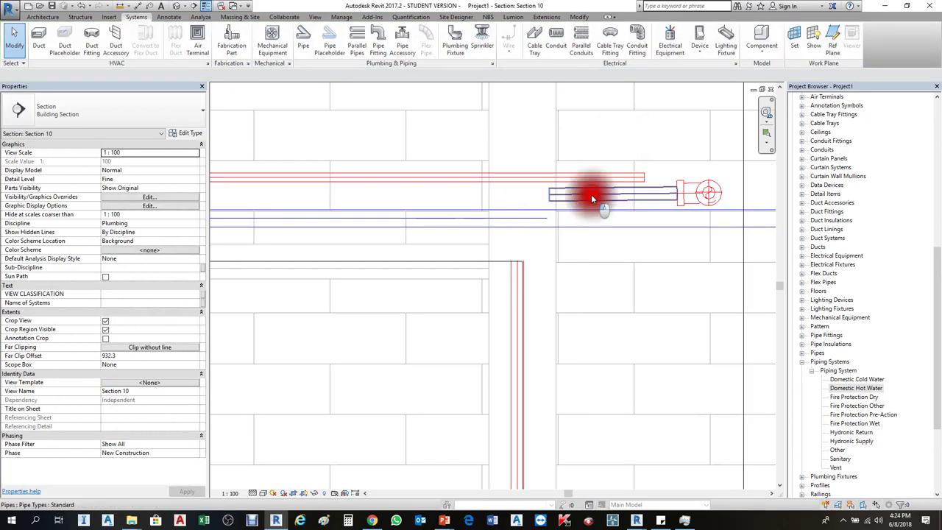
{"action": "left_click", "coordinate": [550, 139]}
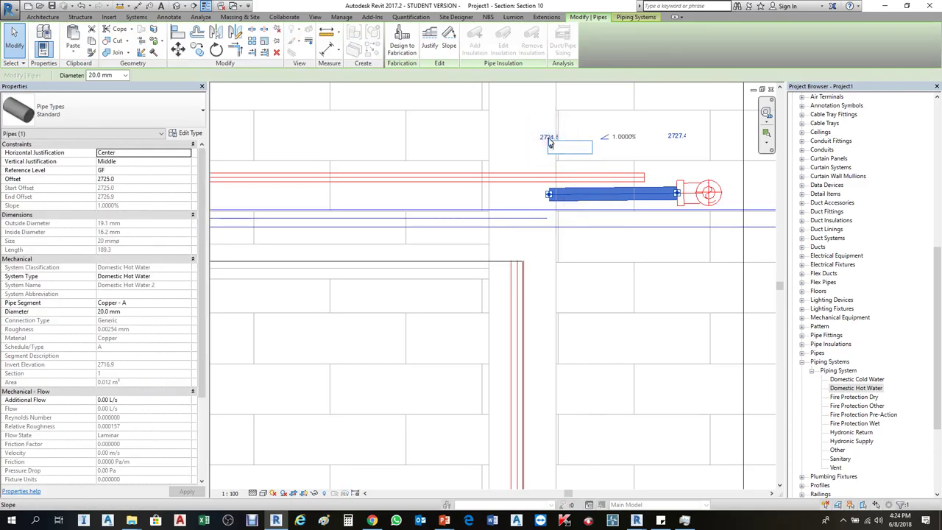
{"action": "left_click", "coordinate": [663, 299]}
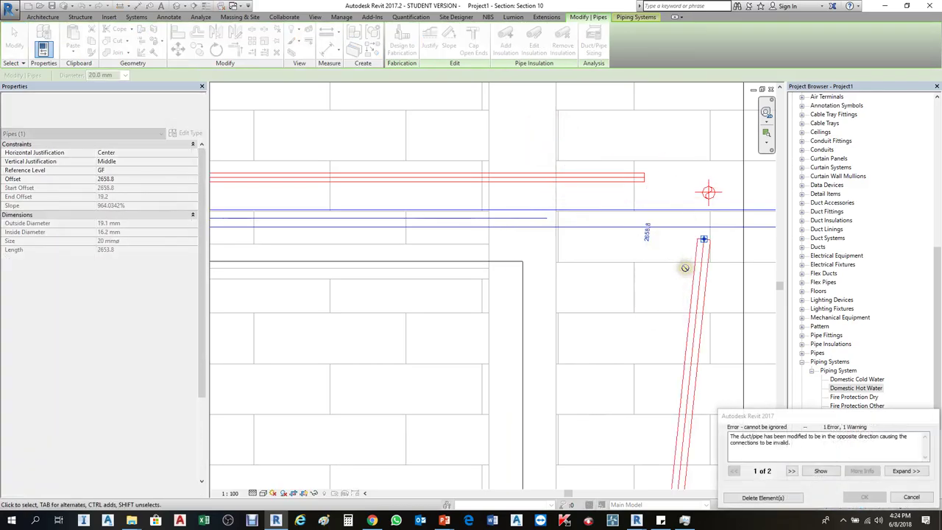
{"action": "left_click", "coordinate": [906, 498]}
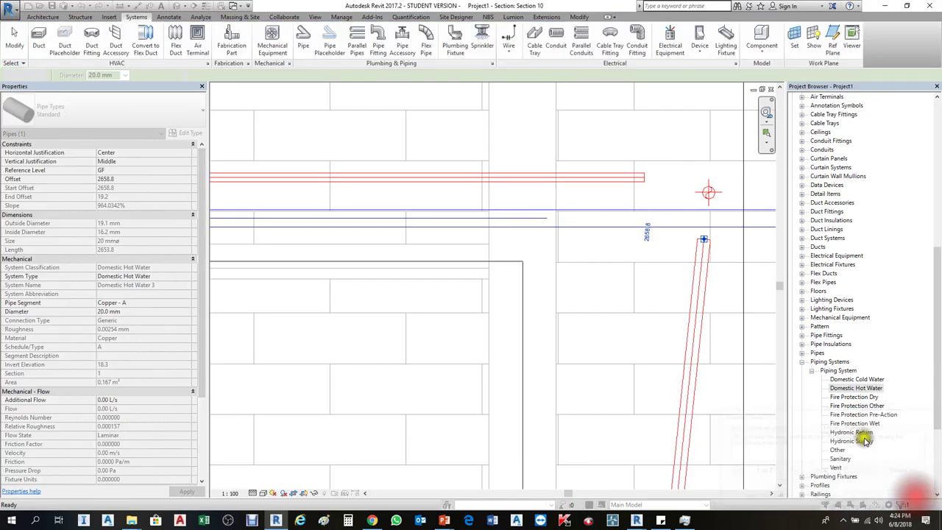
Delete the sloped pipe at the heater's hot water bend and return to the GF(2) floor plan.
{"action": "left_click", "coordinate": [645, 196]}
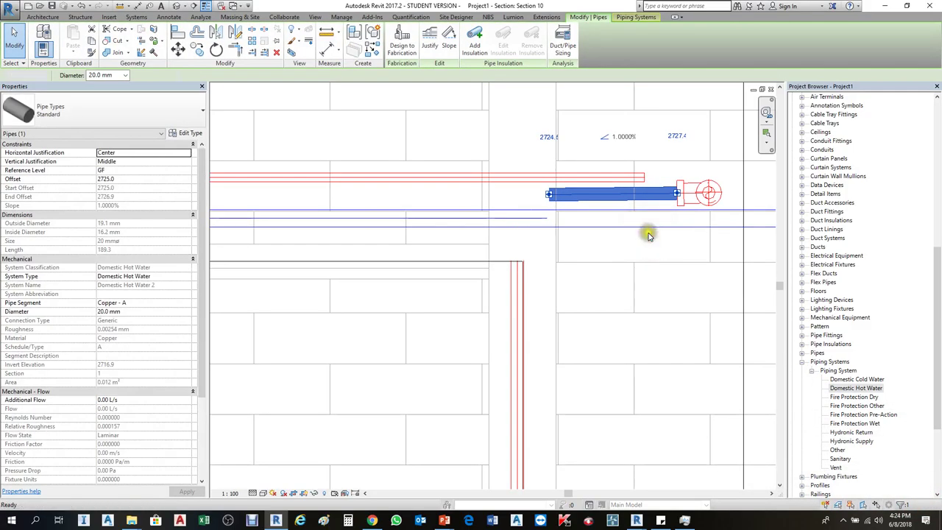
{"action": "key", "text": "Delete"}
{"action": "key", "text": "ctrl+Tab"}
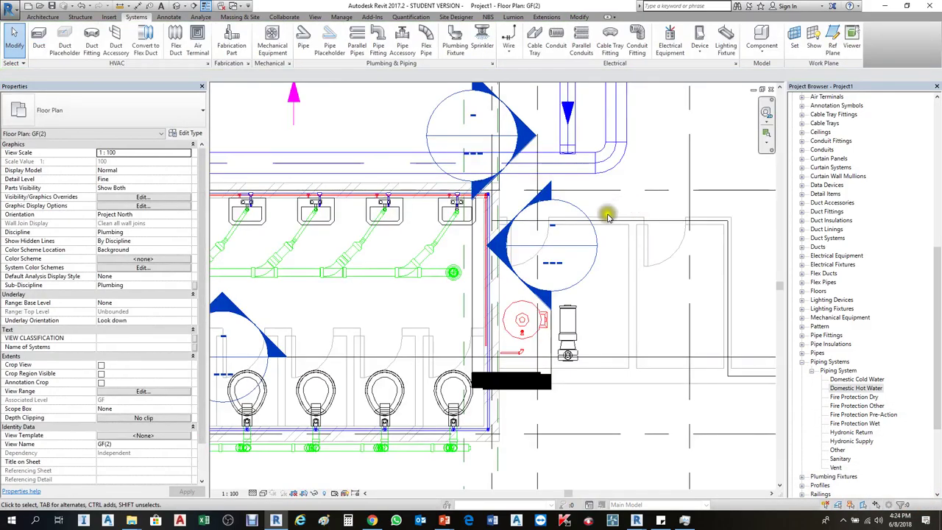
Draw a 20 mm pipe with slope off from the heater's outlet bend to the open elbow in front of the heater.
{"action": "scroll", "coordinate": [532, 364], "scroll_direction": "up", "scroll_amount": 5}
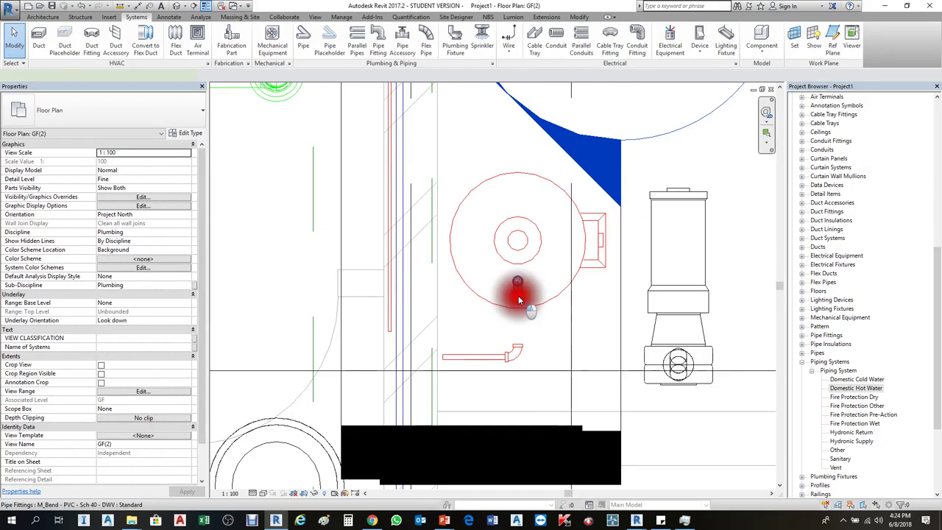
{"action": "left_click", "coordinate": [518, 297]}
{"action": "right_click", "coordinate": [517, 295]}
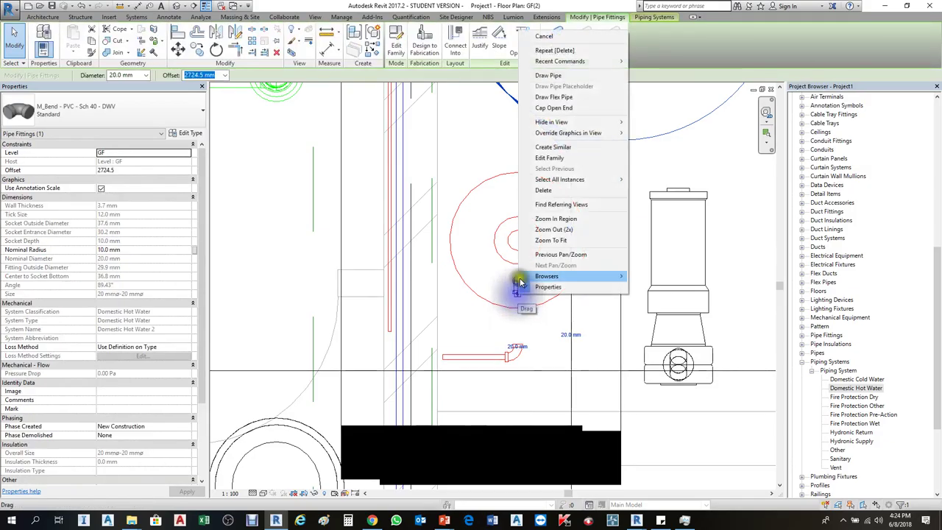
{"action": "left_click", "coordinate": [552, 76]}
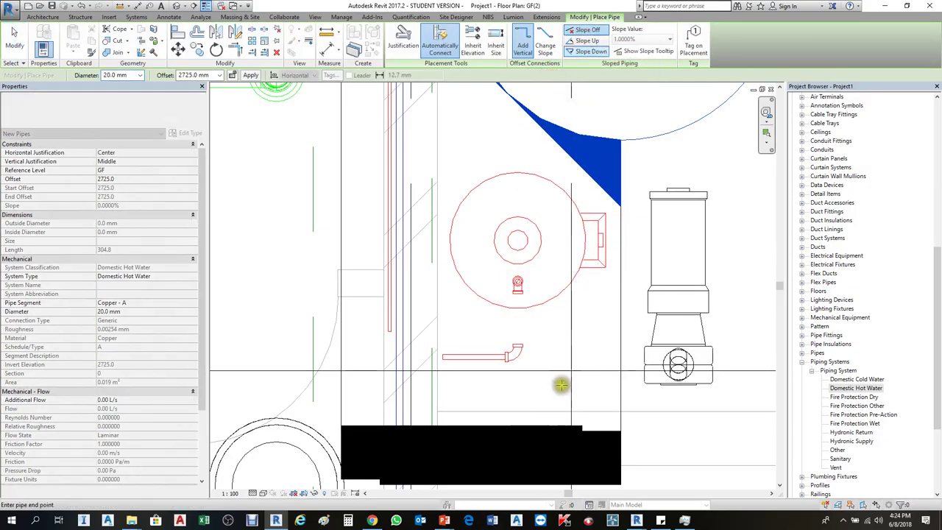
{"action": "left_click", "coordinate": [518, 283]}
{"action": "scroll", "coordinate": [516, 347], "scroll_direction": "up", "scroll_amount": 2}
{"action": "left_click", "coordinate": [517, 340]}
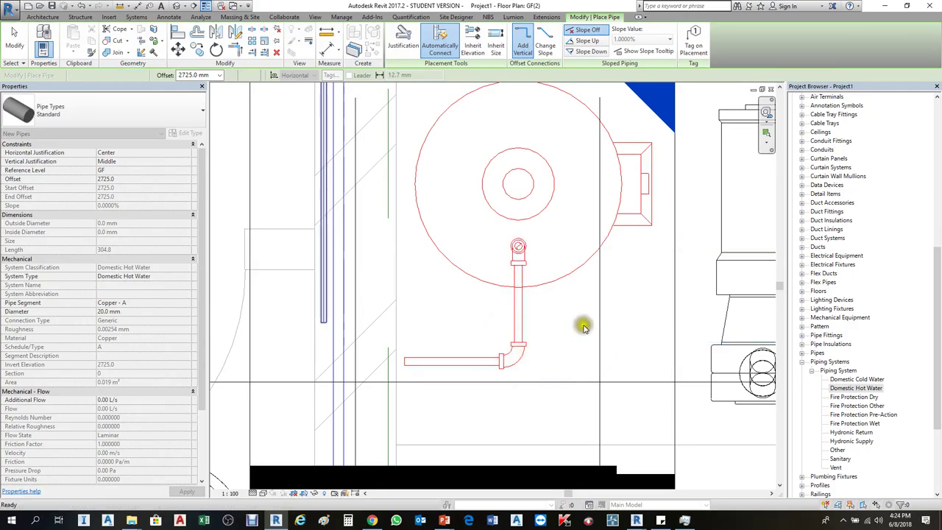
{"action": "key", "text": "Escape"}
{"action": "key", "text": "Escape"}
Try to join the heater's branch pipe to the washbasins' hot water line with Trim/Extend to Corner.
{"action": "scroll", "coordinate": [652, 289], "scroll_direction": "down", "scroll_amount": 2}
{"action": "scroll", "coordinate": [534, 342], "scroll_direction": "up", "scroll_amount": 2}
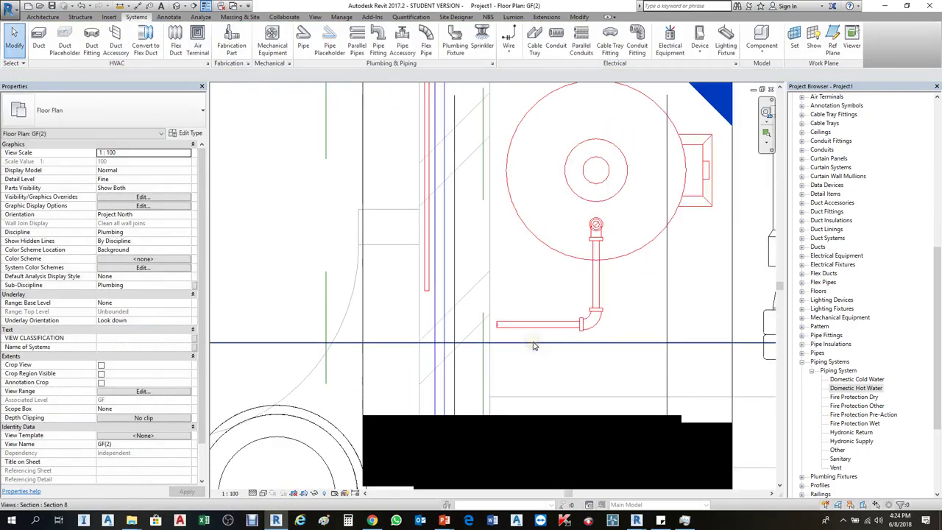
{"action": "key", "text": "t"}
{"action": "key", "text": "r"}
{"action": "left_click", "coordinate": [431, 265]}
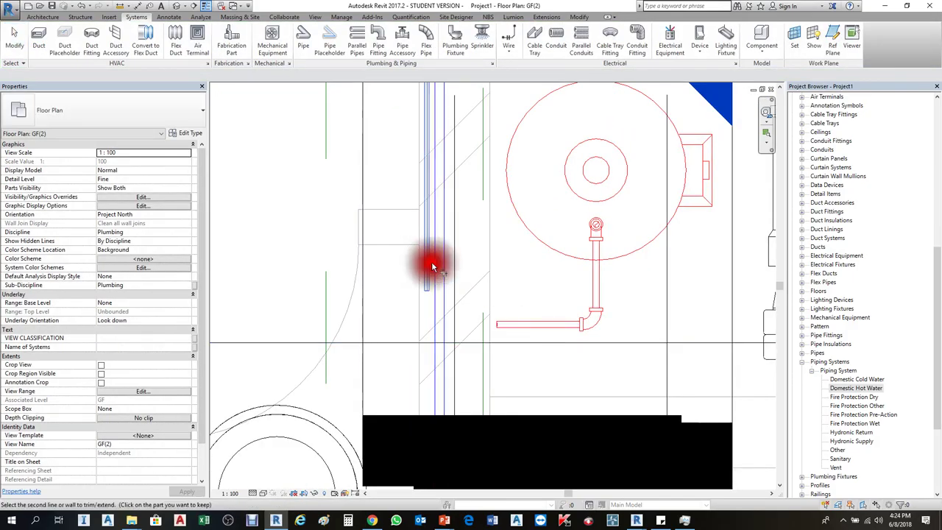
{"action": "left_click", "coordinate": [519, 329]}
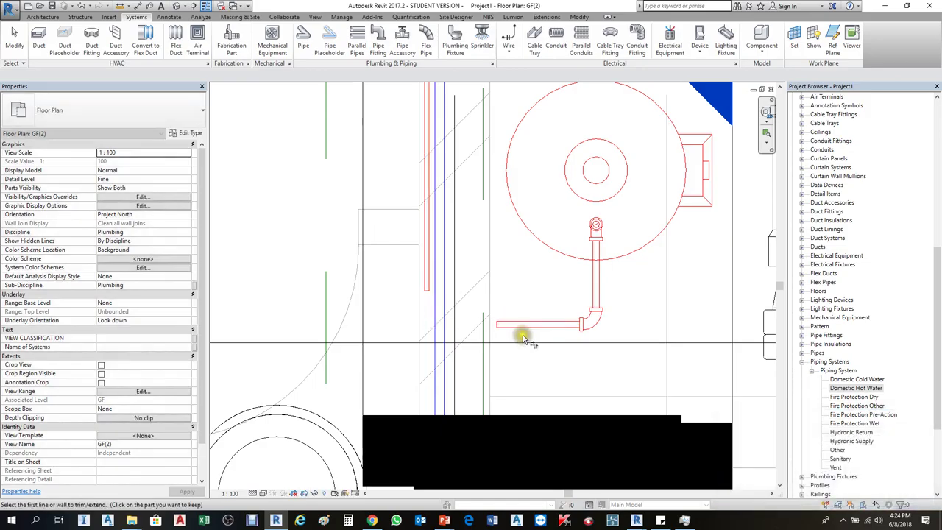
{"action": "left_click", "coordinate": [513, 324]}
{"action": "left_click", "coordinate": [431, 274]}
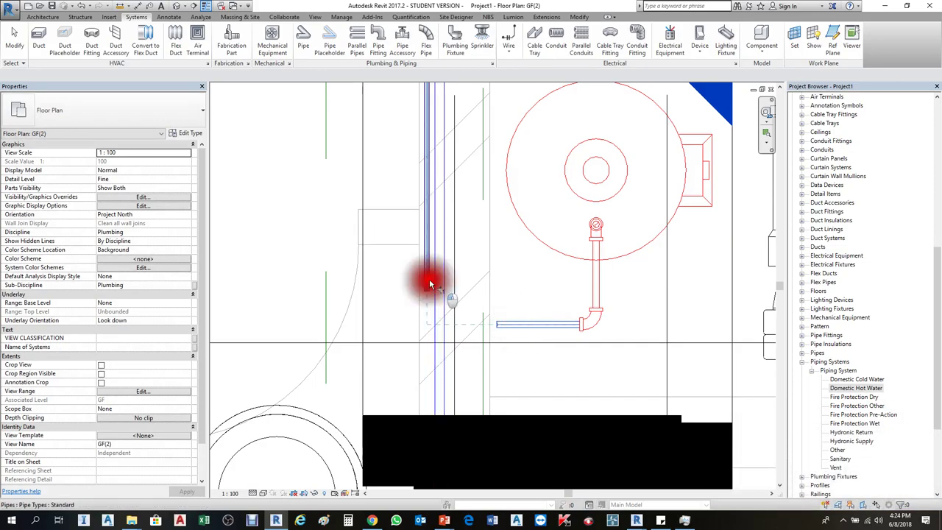
{"action": "key", "text": "Escape"}
{"action": "key", "text": "Escape"}
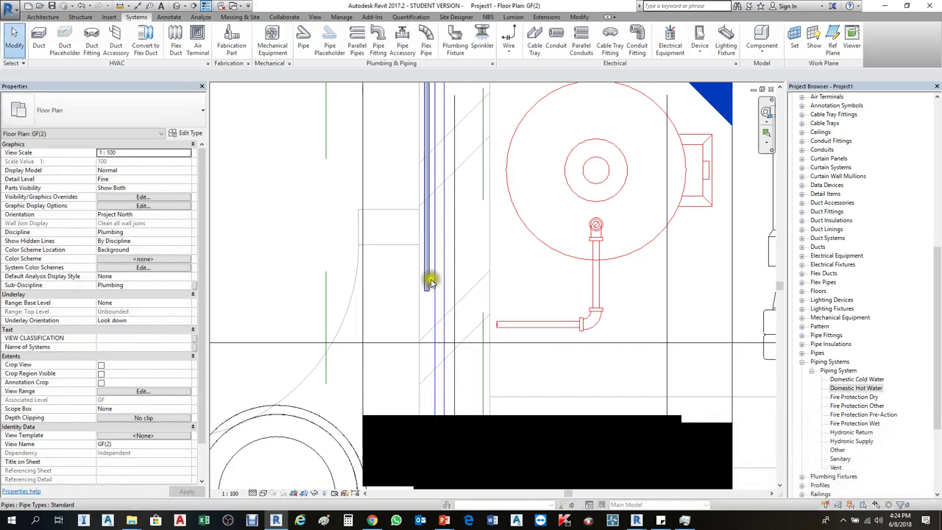
Delete the branch pipe running toward the wall and the elbow it came from.
{"action": "left_click", "coordinate": [431, 280]}
{"action": "left_click", "coordinate": [526, 324]}
{"action": "key", "text": "Delete"}
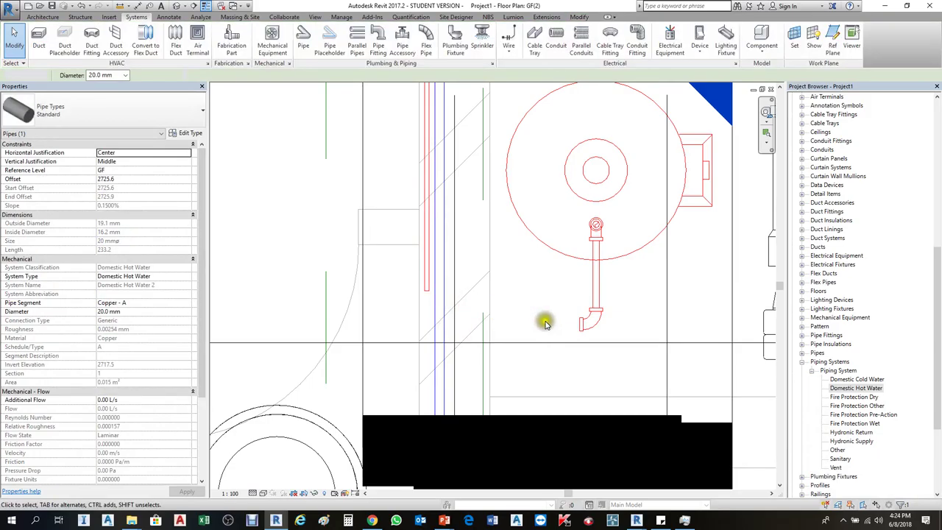
{"action": "left_click", "coordinate": [580, 331]}
{"action": "key", "text": "Delete"}
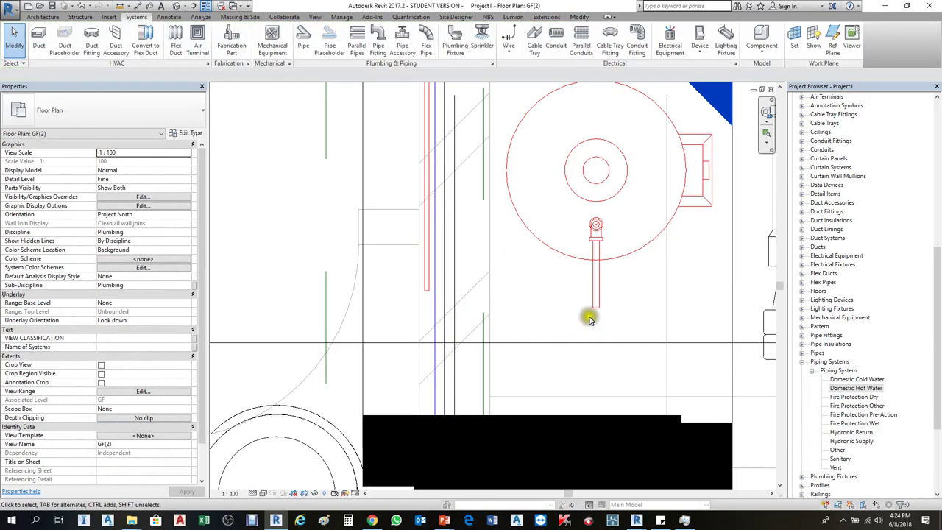
Draw a level 20 mm pipe from the end of the heater's outlet pipe into the wall, about 293 mm long.
{"action": "left_click", "coordinate": [594, 309]}
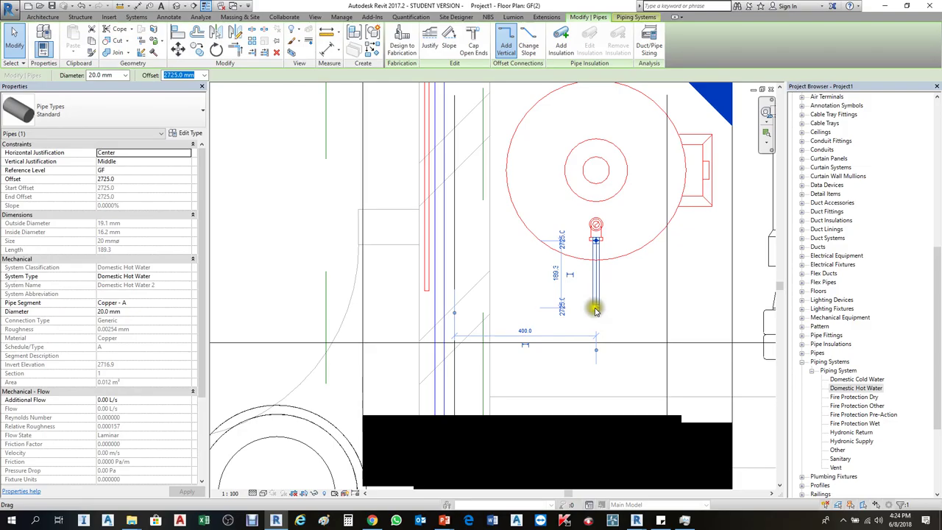
{"action": "right_click", "coordinate": [594, 307]}
{"action": "left_click", "coordinate": [620, 89]}
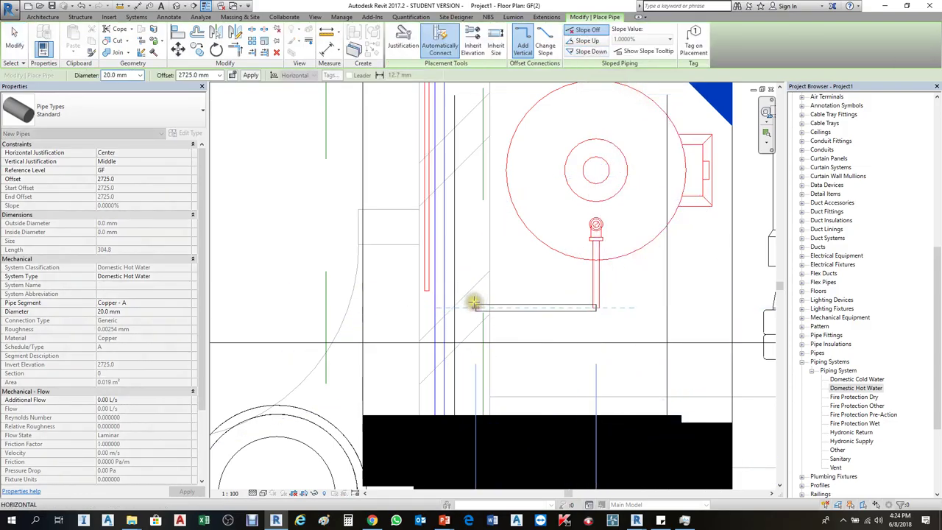
{"action": "left_click", "coordinate": [474, 302]}
{"action": "key", "text": "Escape"}
{"action": "key", "text": "Escape"}
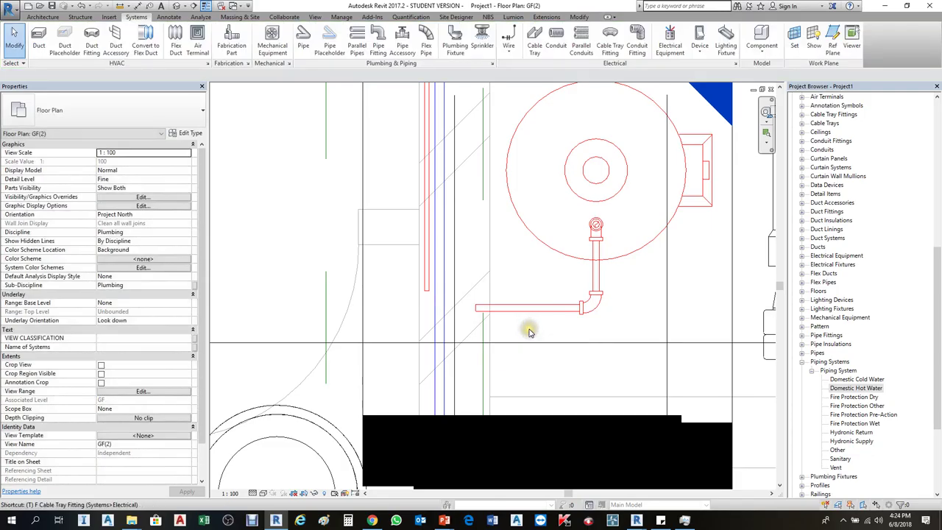
Try again to trim the washbasins' hot water line and the redrawn heater branch to a corner.
{"action": "key", "text": "t"}
{"action": "key", "text": "r"}
{"action": "left_click", "coordinate": [431, 271]}
{"action": "left_click", "coordinate": [501, 303]}
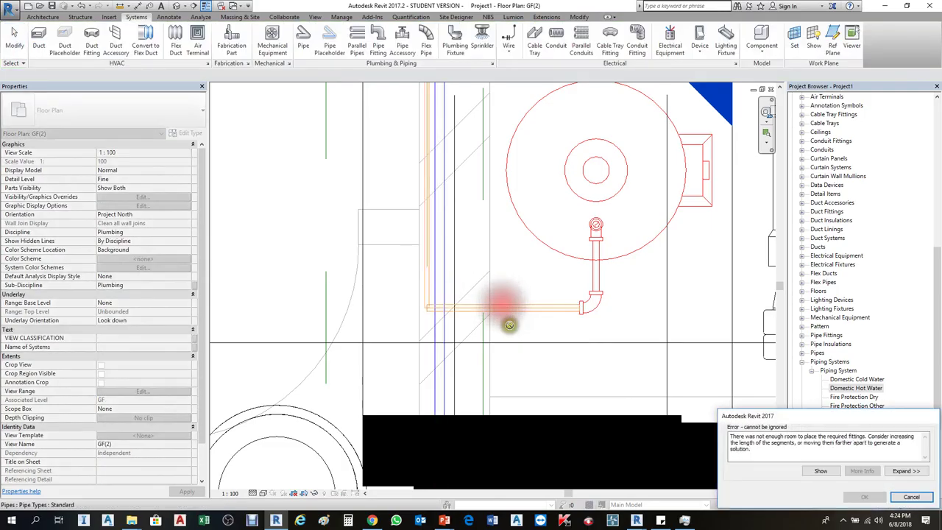
{"action": "key", "text": "Escape"}
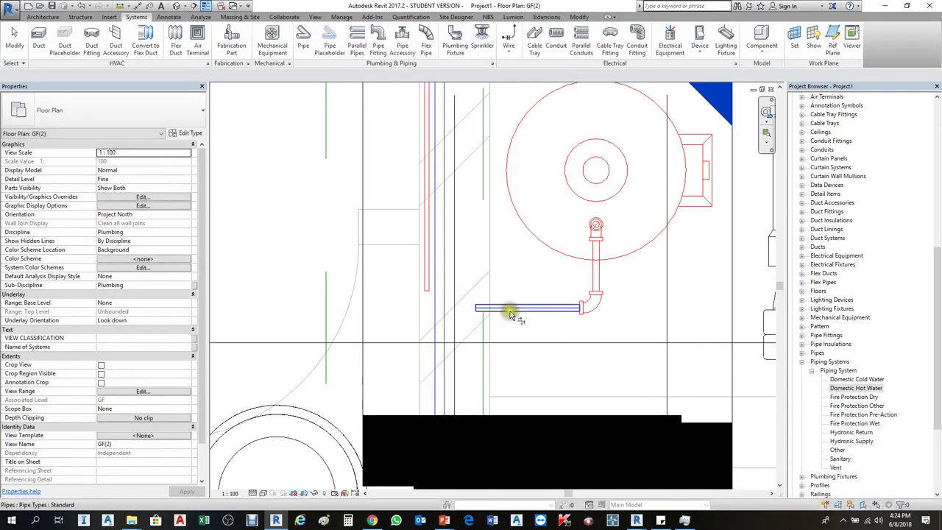
{"action": "left_click", "coordinate": [489, 305]}
{"action": "left_click", "coordinate": [428, 269]}
{"action": "key", "text": "Escape"}
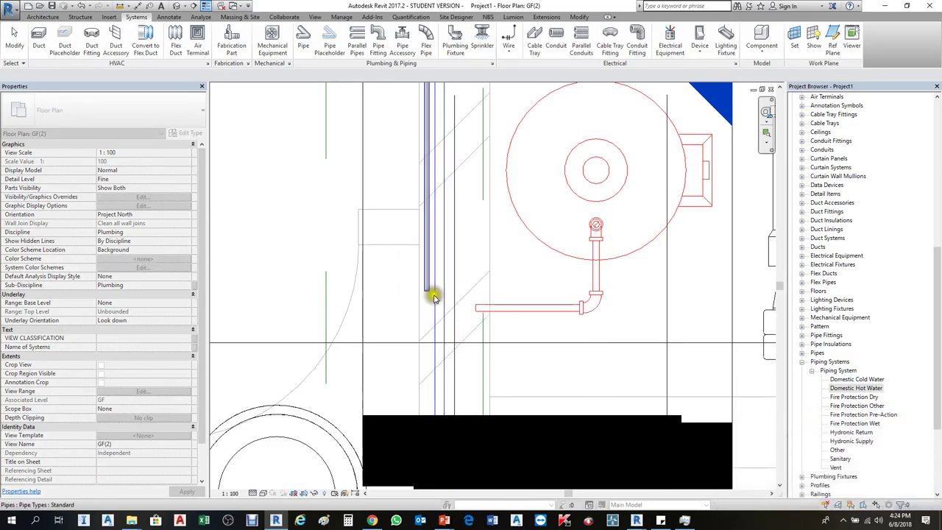
Extend the open end of the washbasins' 15 mm hot water line until it is level with the heater's branch in plan.
{"action": "left_click", "coordinate": [426, 286]}
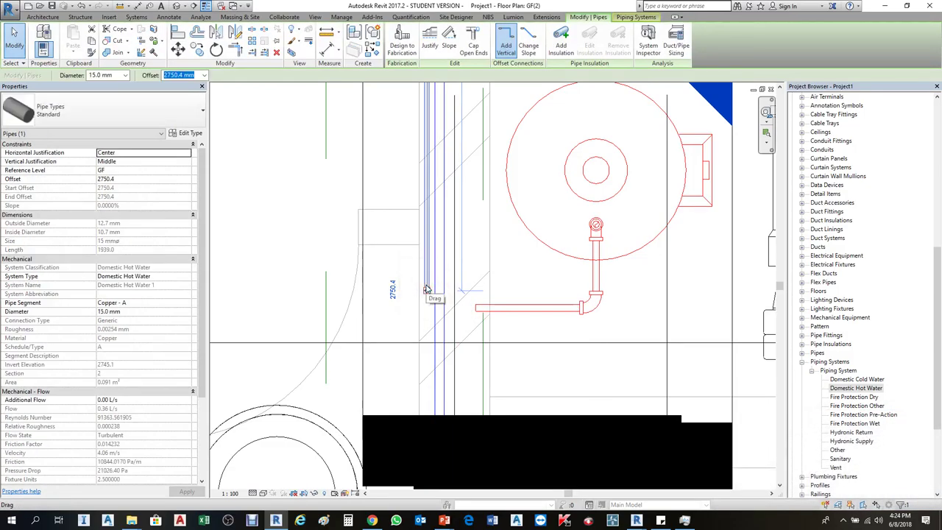
{"action": "left_click", "coordinate": [424, 314]}
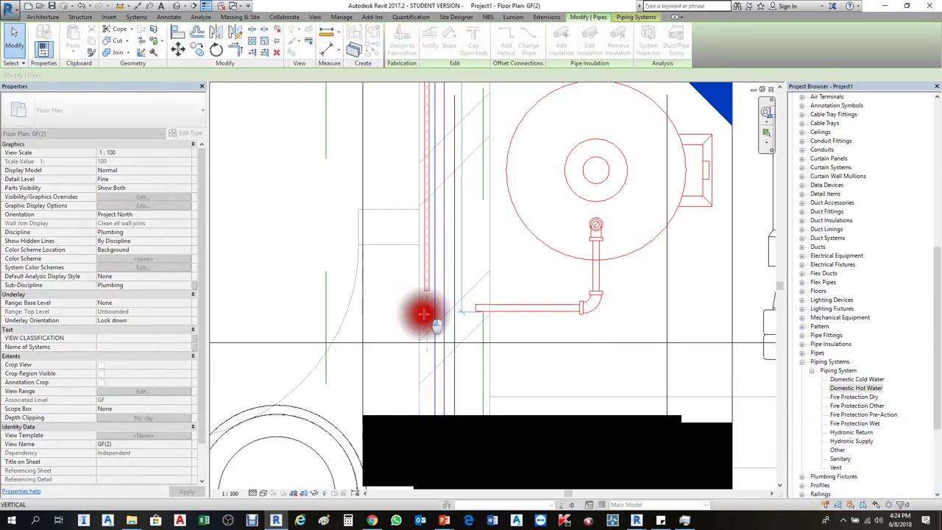
{"action": "left_click", "coordinate": [451, 313]}
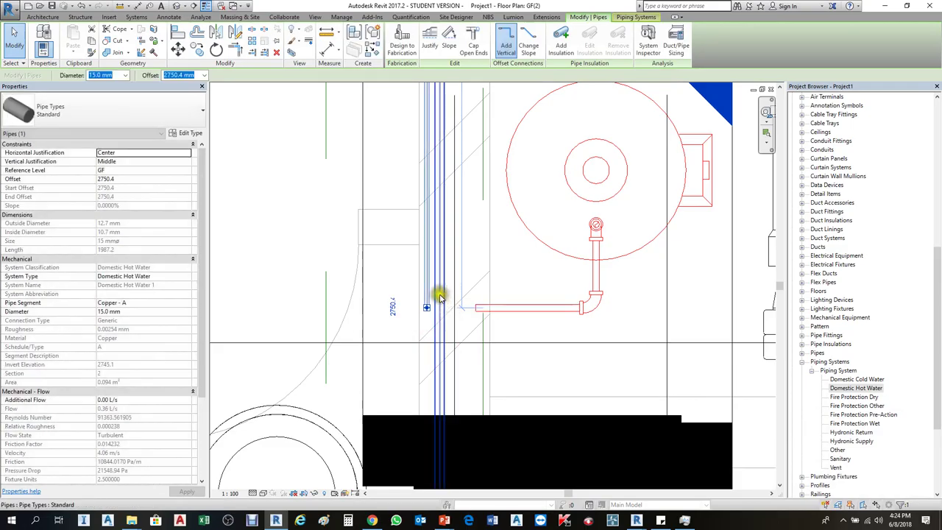
{"action": "key", "text": "Escape"}
Shorten the heater's 20 mm branch pipe beside its elbow to about 73 mm.
{"action": "left_click", "coordinate": [507, 310]}
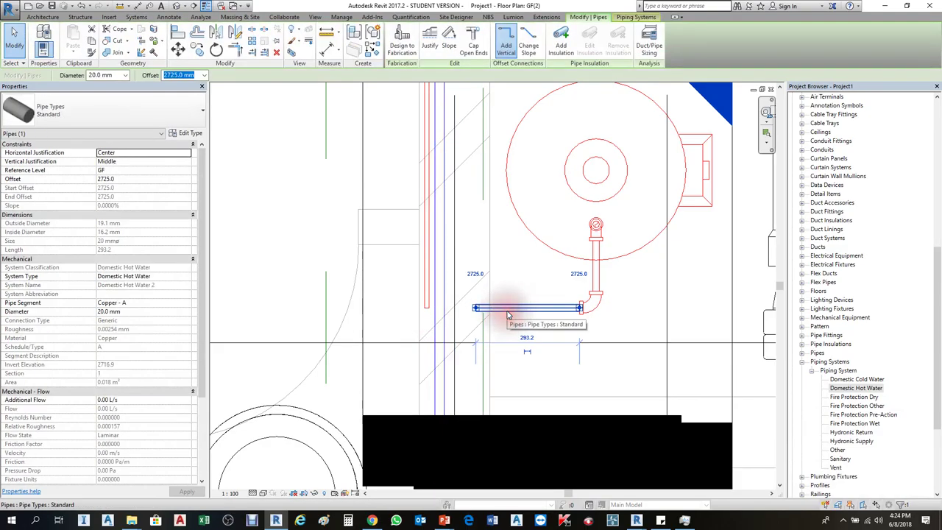
{"action": "key", "text": "Escape"}
{"action": "scroll", "coordinate": [564, 311], "scroll_direction": "up", "scroll_amount": 3}
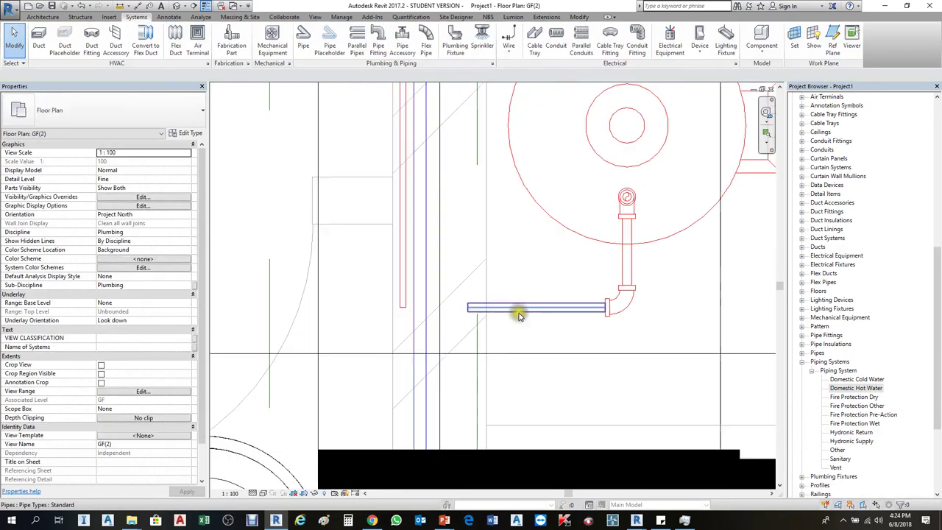
{"action": "left_click", "coordinate": [485, 308]}
{"action": "left_click_drag", "start_coordinate": [466, 309], "coordinate": [565, 309]}
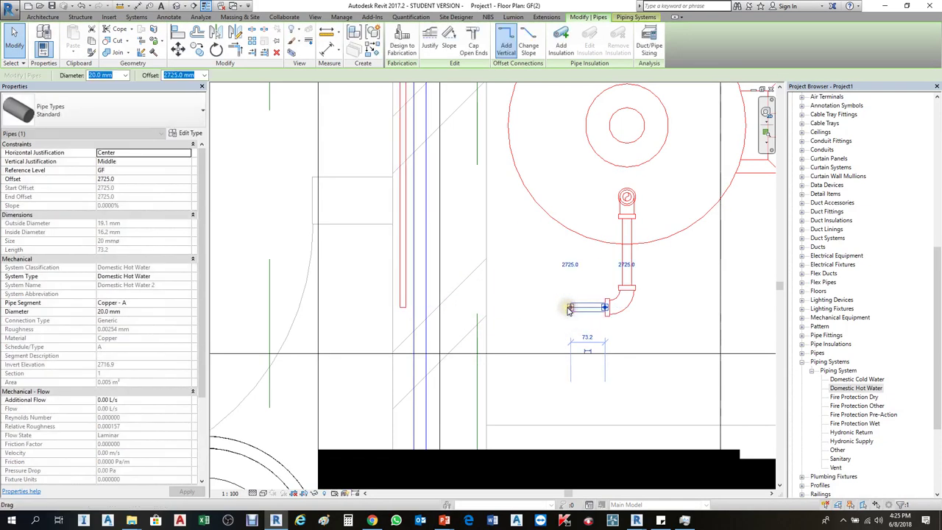
Draw a level 15 mm pipe from the open end of the heater's 20 mm branch into the wall.
{"action": "right_click", "coordinate": [573, 311]}
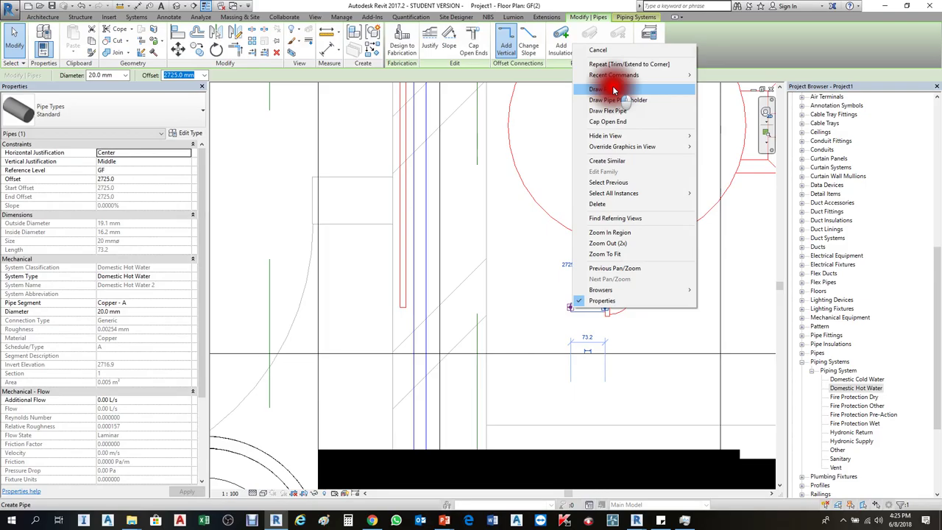
{"action": "left_click", "coordinate": [613, 89]}
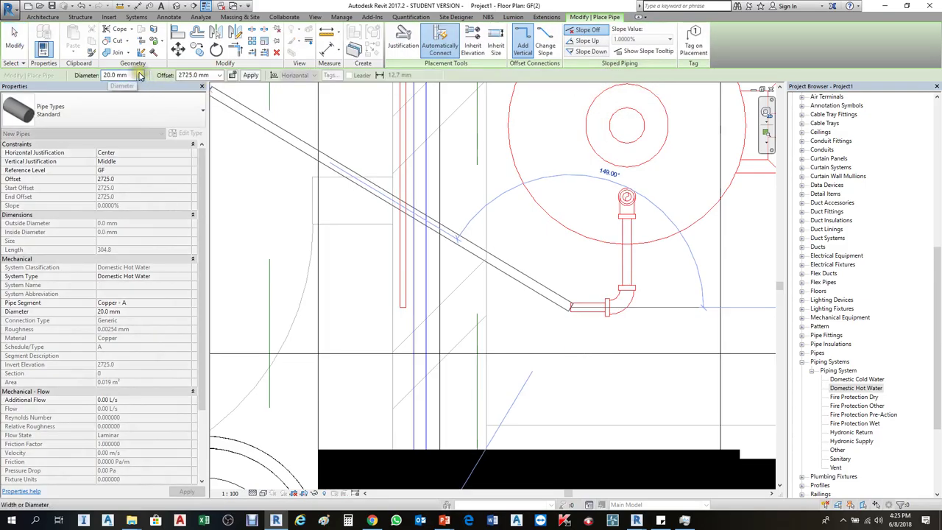
{"action": "left_click", "coordinate": [137, 76]}
{"action": "type", "text": "15"}
{"action": "key", "text": "Return"}
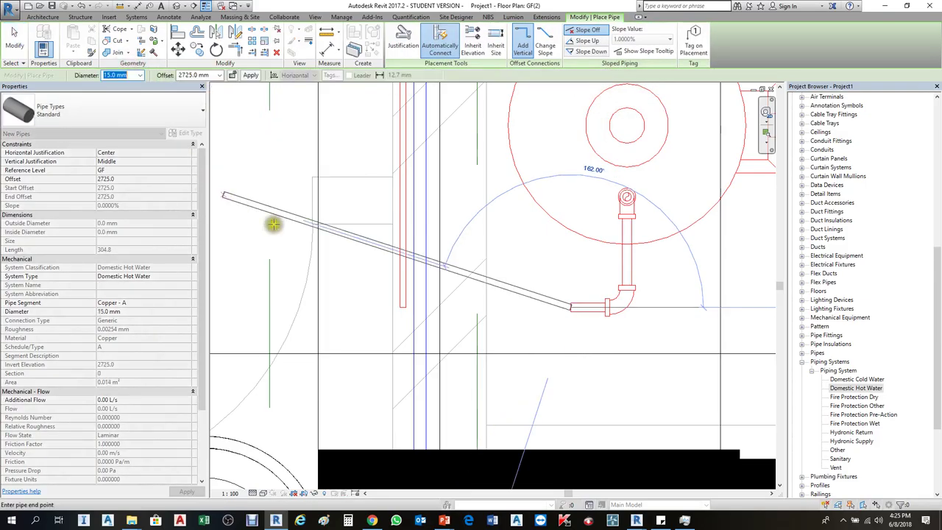
{"action": "left_click", "coordinate": [464, 307]}
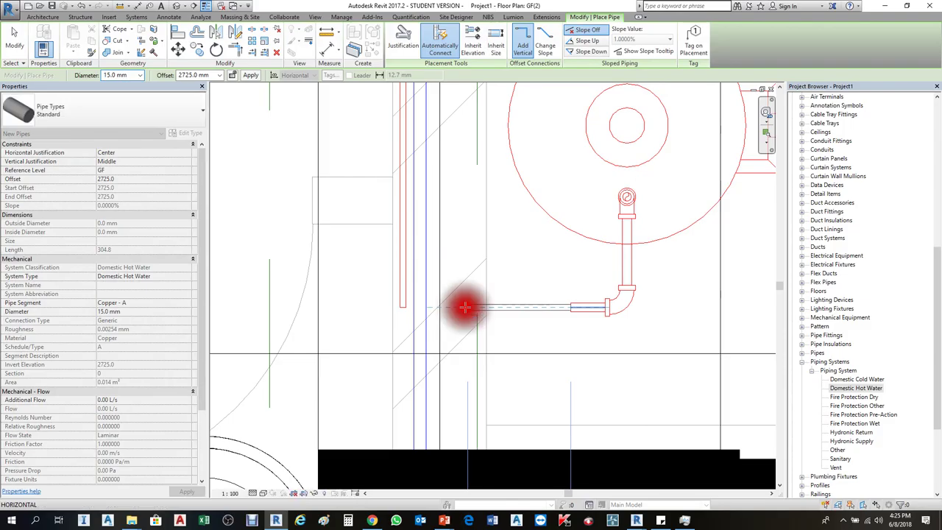
{"action": "key", "text": "Escape"}
{"action": "key", "text": "Escape"}
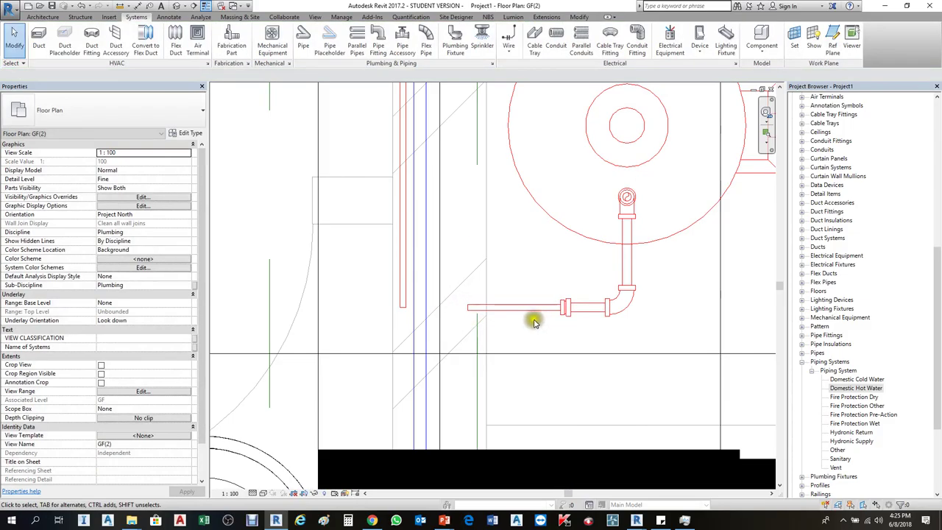
Try to trim the washbasins' hot water line and the heater's new 15 mm branch to a corner.
{"action": "key", "text": "t"}
{"action": "key", "text": "r"}
{"action": "left_click", "coordinate": [402, 291]}
{"action": "left_click", "coordinate": [487, 310]}
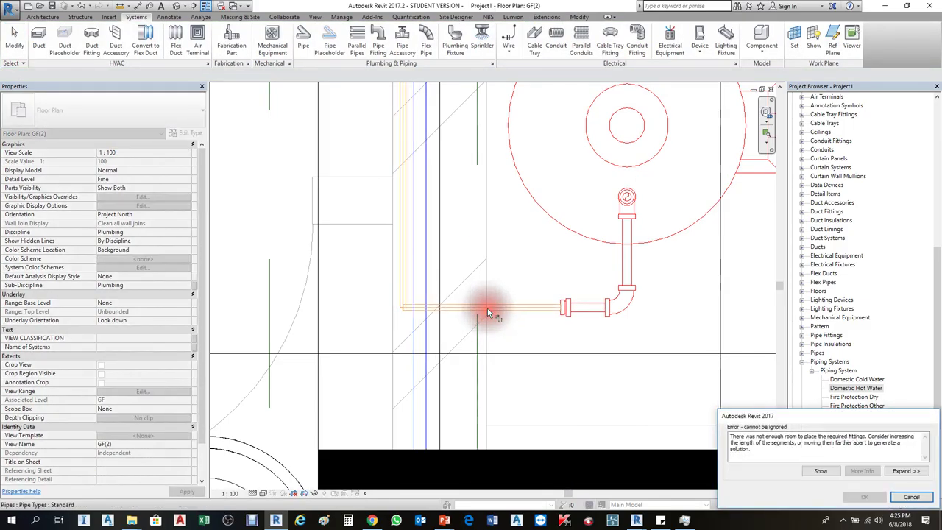
{"action": "key", "text": "Escape"}
{"action": "key", "text": "Escape"}
Check the washbasins' hot water line in the floor plan and open the Section 8 view that cuts beside the heater.
{"action": "scroll", "coordinate": [537, 302], "scroll_direction": "down", "scroll_amount": 2}
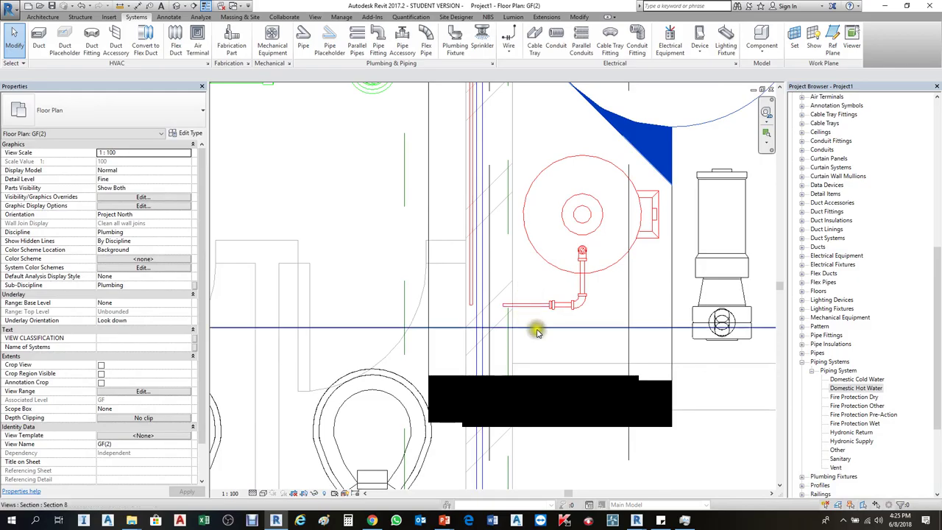
{"action": "left_click", "coordinate": [536, 329]}
{"action": "scroll", "coordinate": [537, 332], "scroll_direction": "down", "scroll_amount": 2}
{"action": "scroll", "coordinate": [536, 332], "scroll_direction": "down", "scroll_amount": 1}
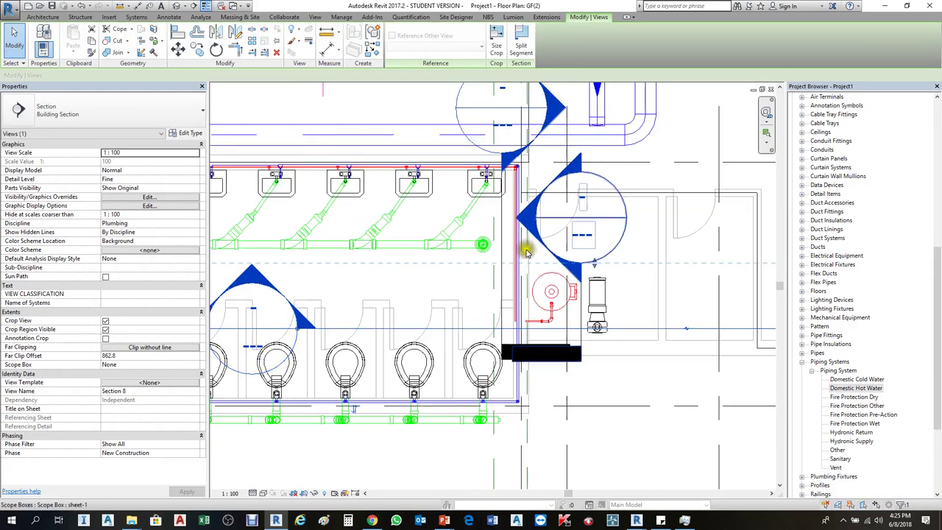
{"action": "scroll", "coordinate": [513, 272], "scroll_direction": "up", "scroll_amount": 1}
{"action": "key", "text": "Escape"}
{"action": "left_click", "coordinate": [513, 272]}
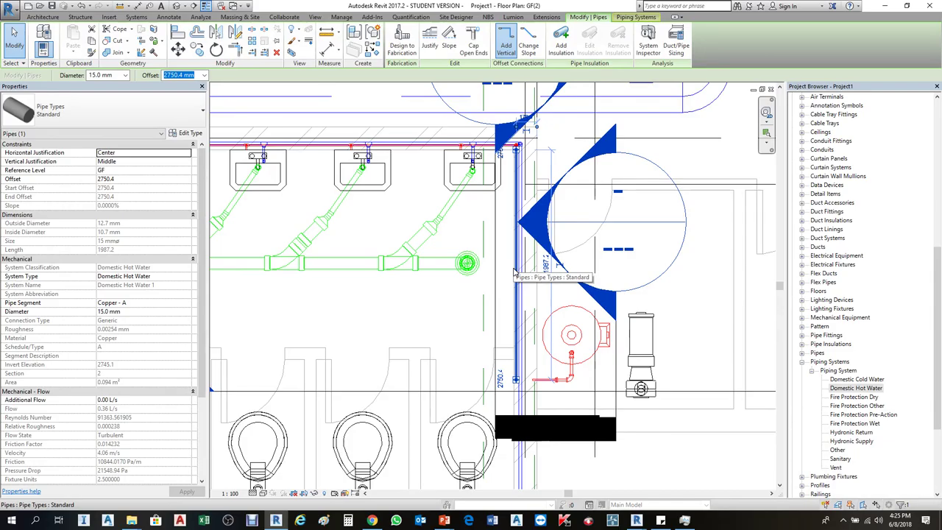
{"action": "left_click", "coordinate": [537, 321]}
{"action": "left_click", "coordinate": [563, 392]}
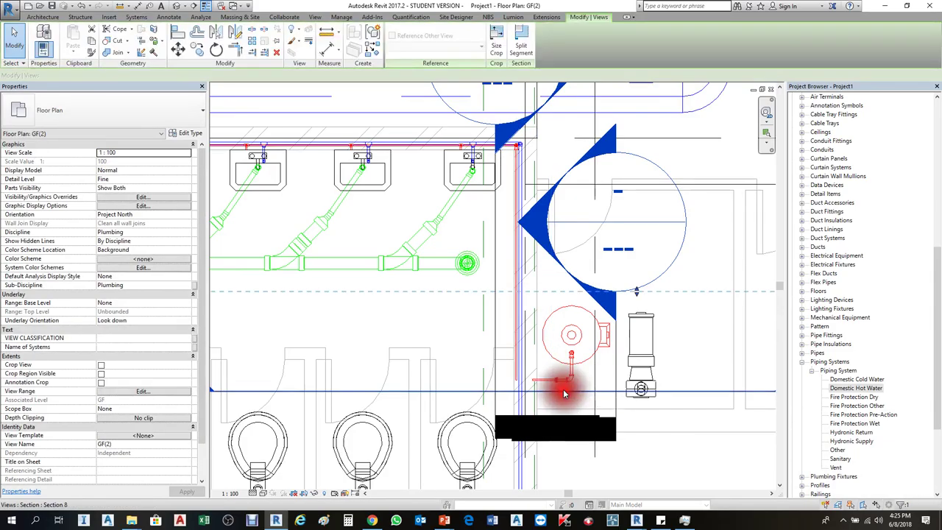
{"action": "right_click", "coordinate": [564, 393]}
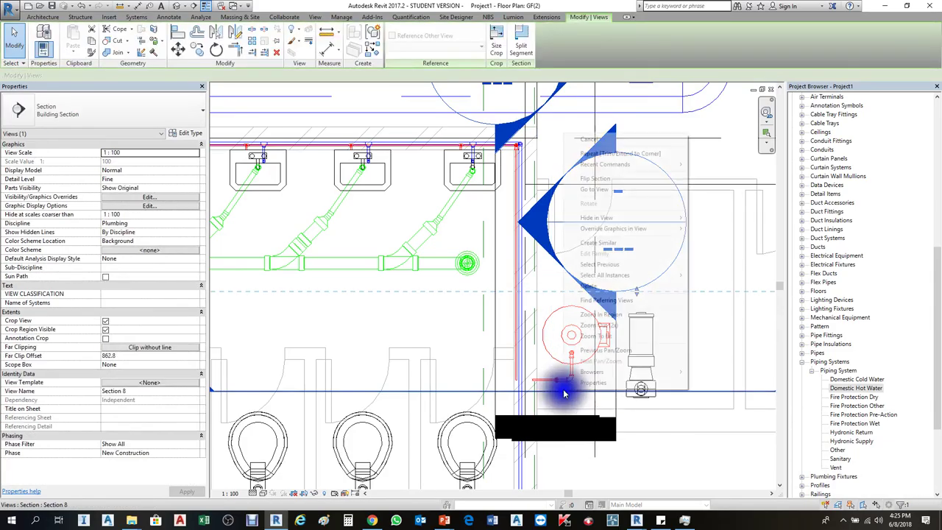
{"action": "left_click", "coordinate": [596, 190]}
{"action": "scroll", "coordinate": [420, 246], "scroll_direction": "up", "scroll_amount": 5}
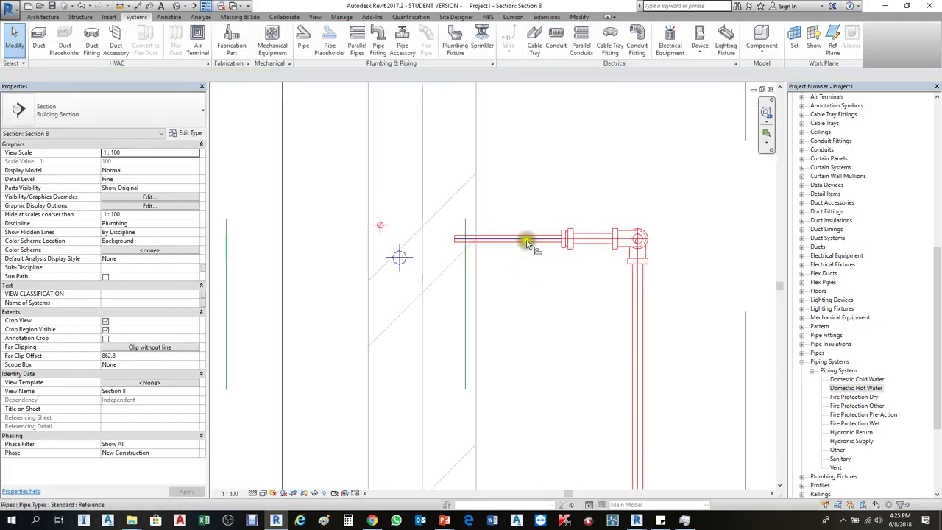
Try to align the heater's 15 mm branch with the washbasins' hot water line in the section, and undo the alignment.
{"action": "scroll", "coordinate": [416, 232], "scroll_direction": "up", "scroll_amount": 2}
{"action": "key", "text": "a"}
{"action": "key", "text": "l"}
{"action": "left_click", "coordinate": [339, 219]}
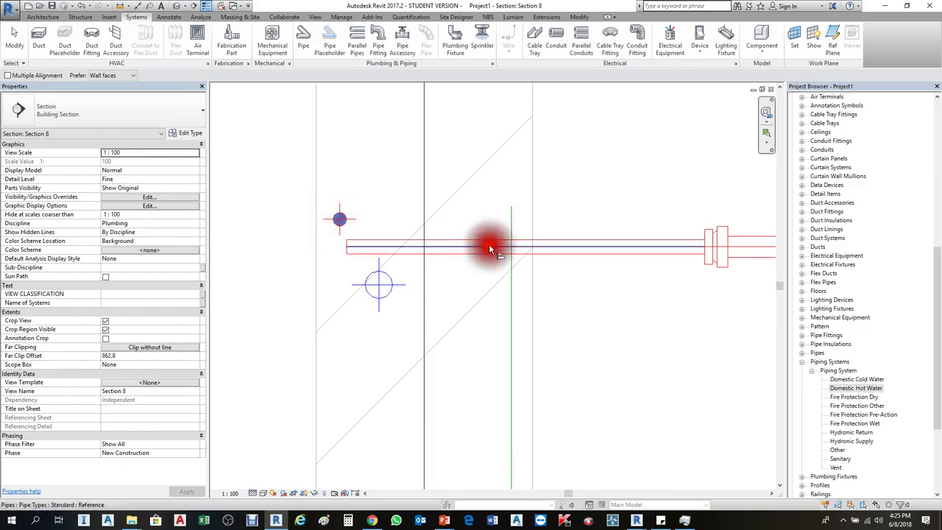
{"action": "scroll", "coordinate": [329, 225], "scroll_direction": "up", "scroll_amount": 2}
{"action": "key", "text": "Escape"}
{"action": "key", "text": "Escape"}
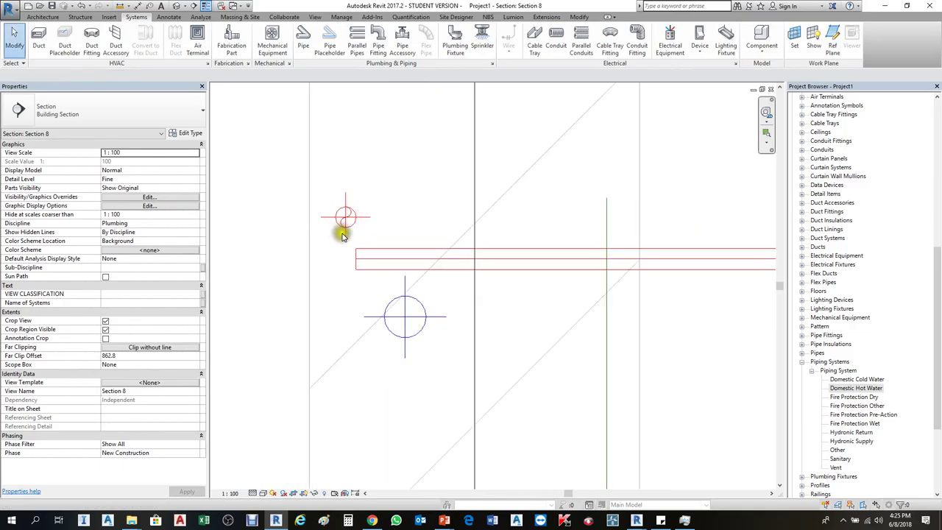
{"action": "key", "text": "a"}
{"action": "key", "text": "l"}
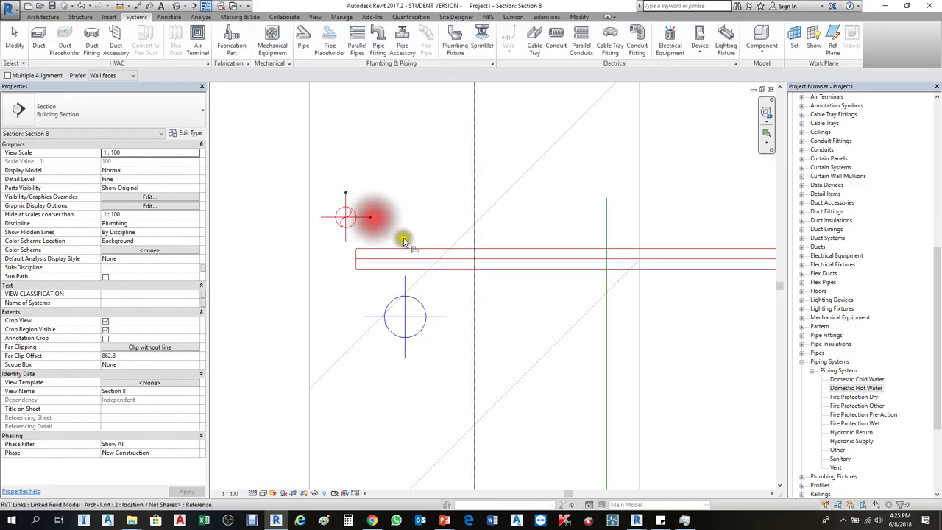
{"action": "left_click", "coordinate": [425, 258]}
{"action": "key", "text": "Escape"}
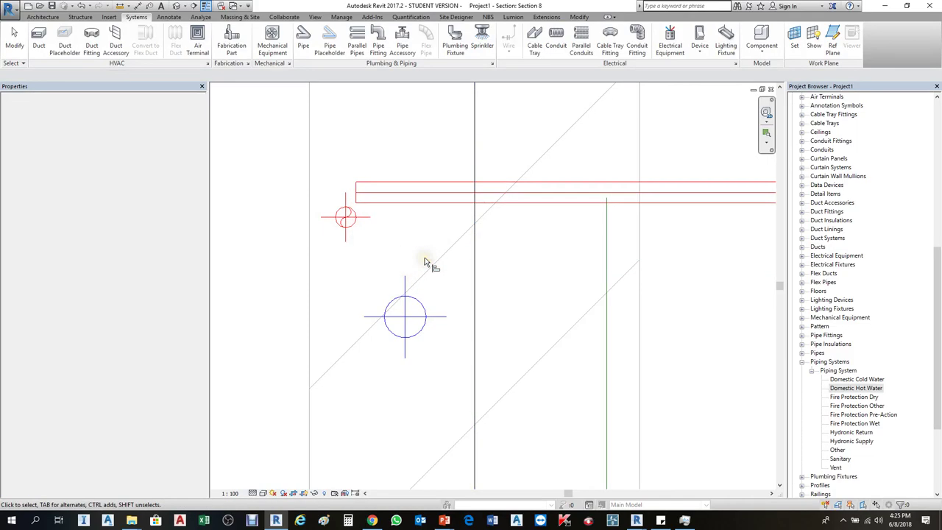
{"action": "key", "text": "ctrl+z"}
Shorten the open end of the heater's 15 mm branch to about 156 mm, clear of the cold water pipe.
{"action": "scroll", "coordinate": [501, 258], "scroll_direction": "down", "scroll_amount": 3}
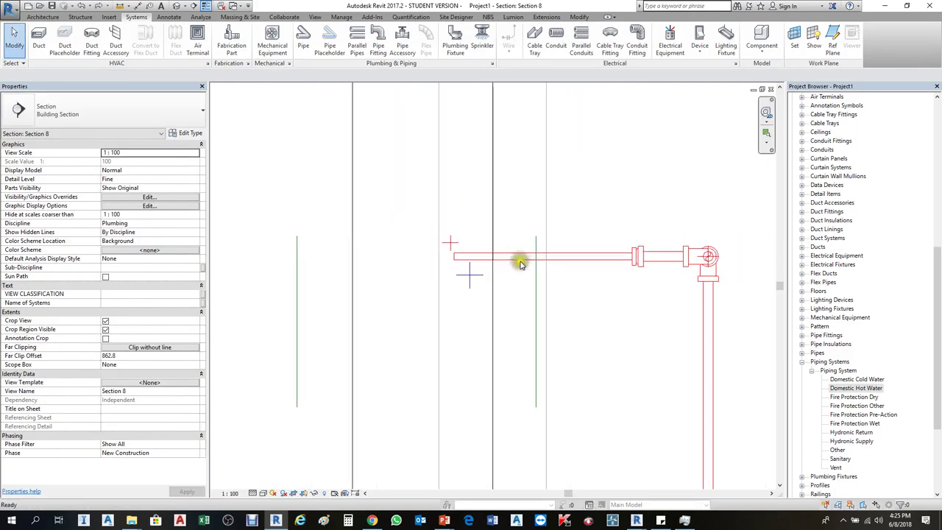
{"action": "scroll", "coordinate": [471, 254], "scroll_direction": "up", "scroll_amount": 4}
{"action": "left_click", "coordinate": [441, 252]}
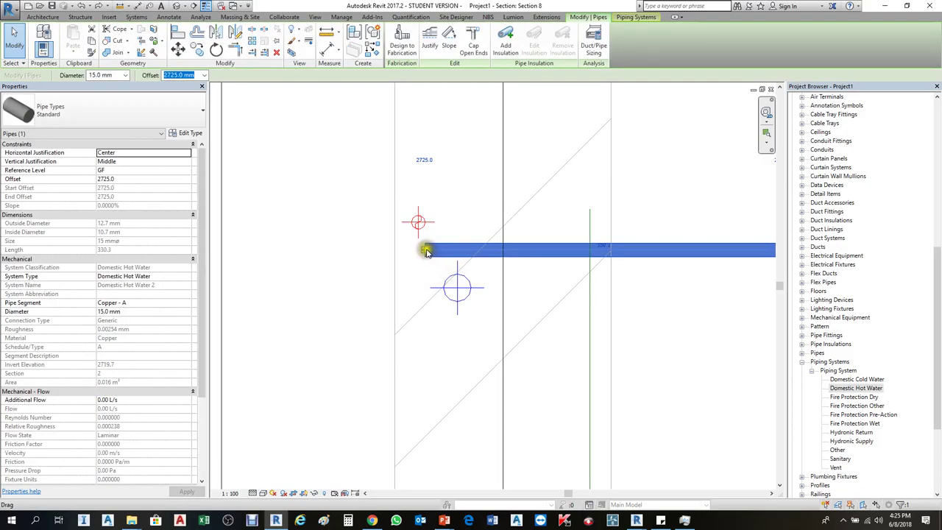
{"action": "left_click_drag", "start_coordinate": [427, 251], "coordinate": [617, 248]}
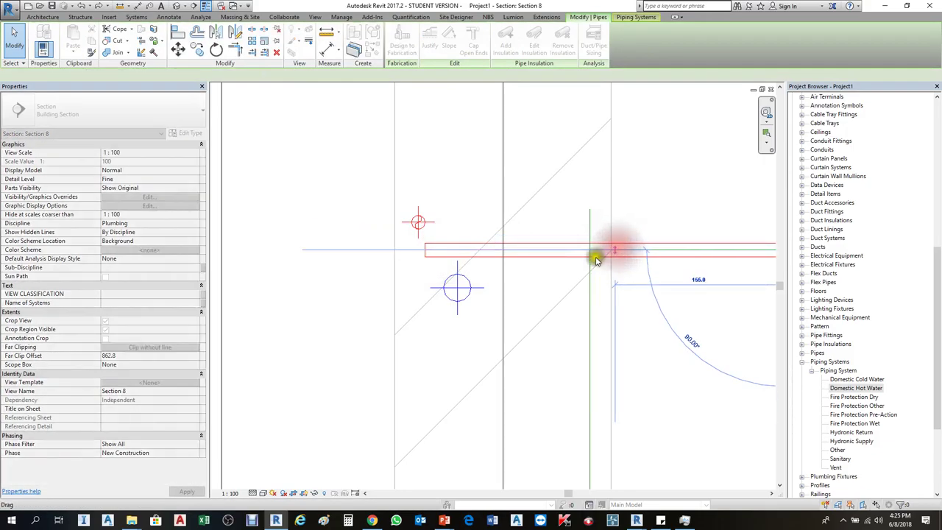
{"action": "scroll", "coordinate": [492, 270], "scroll_direction": "down", "scroll_amount": 2}
{"action": "key", "text": "Escape"}
Align the centre line of the heater's 15 mm branch to the height of the washbasins' hot water line.
{"action": "key", "text": "a"}
{"action": "key", "text": "l"}
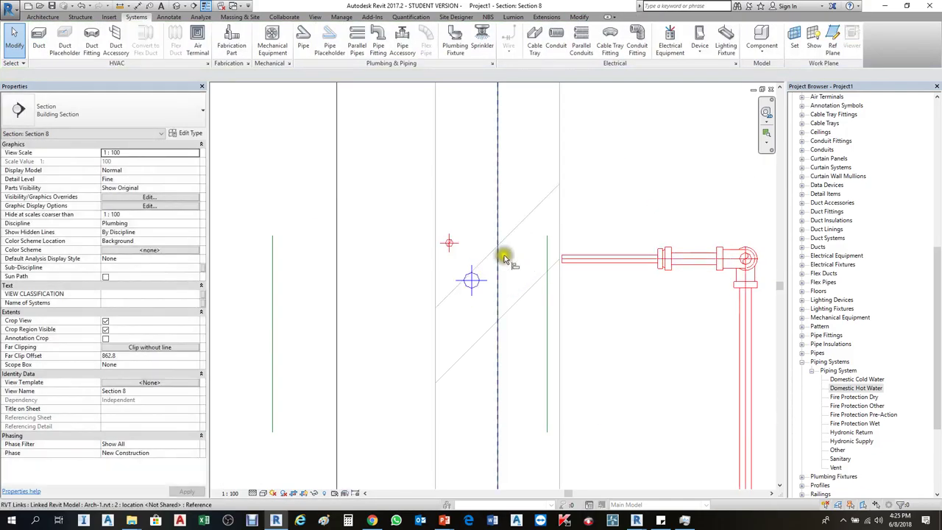
{"action": "scroll", "coordinate": [504, 258], "scroll_direction": "up", "scroll_amount": 2}
{"action": "key", "text": "a"}
{"action": "key", "text": "l"}
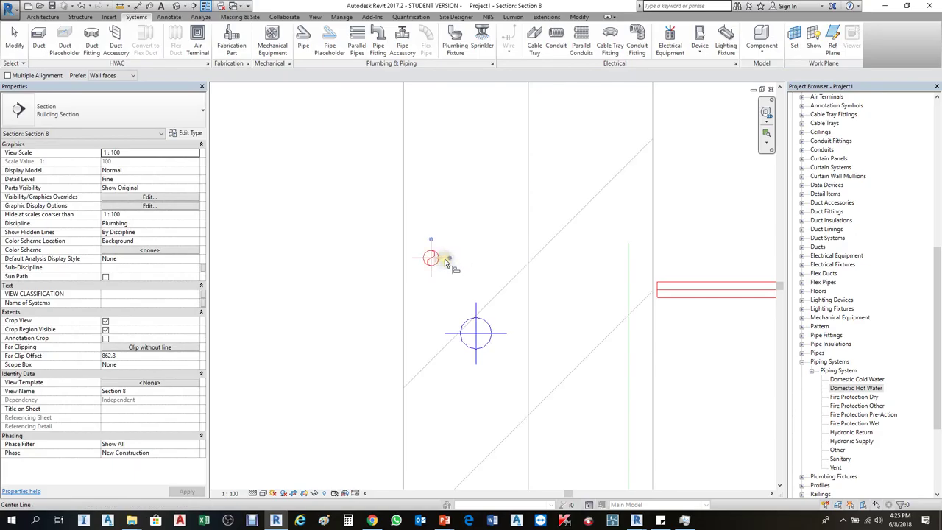
{"action": "scroll", "coordinate": [439, 259], "scroll_direction": "up", "scroll_amount": 2}
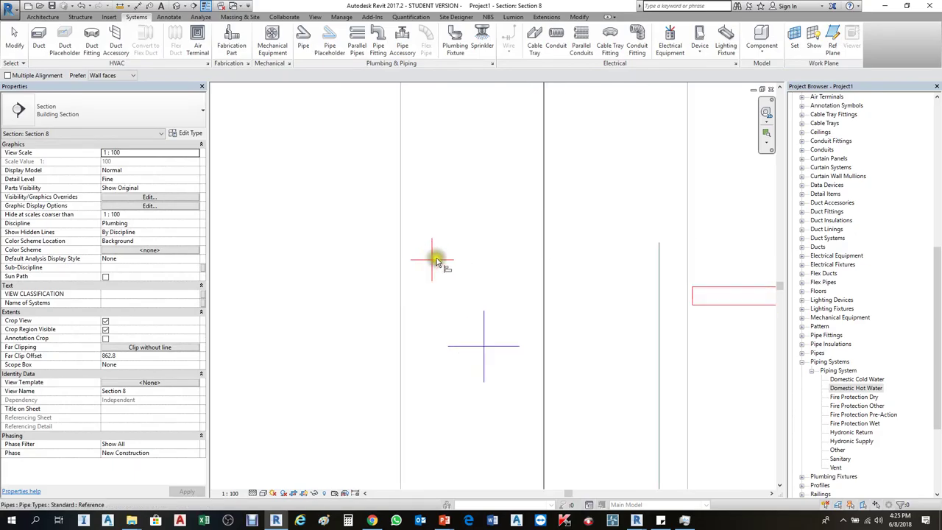
{"action": "left_click", "coordinate": [438, 261]}
{"action": "scroll", "coordinate": [437, 260], "scroll_direction": "down", "scroll_amount": 2}
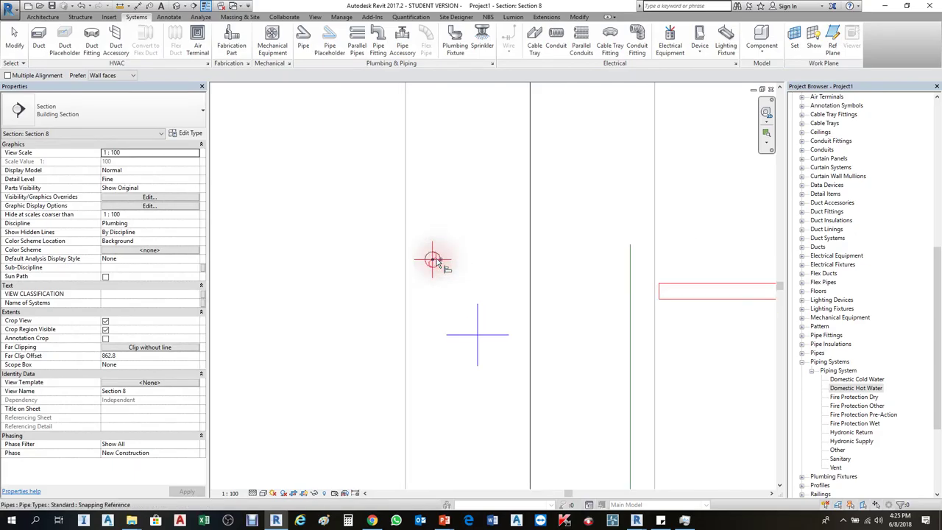
{"action": "left_click", "coordinate": [646, 286]}
{"action": "scroll", "coordinate": [600, 288], "scroll_direction": "down", "scroll_amount": 2}
{"action": "key", "text": "Escape"}
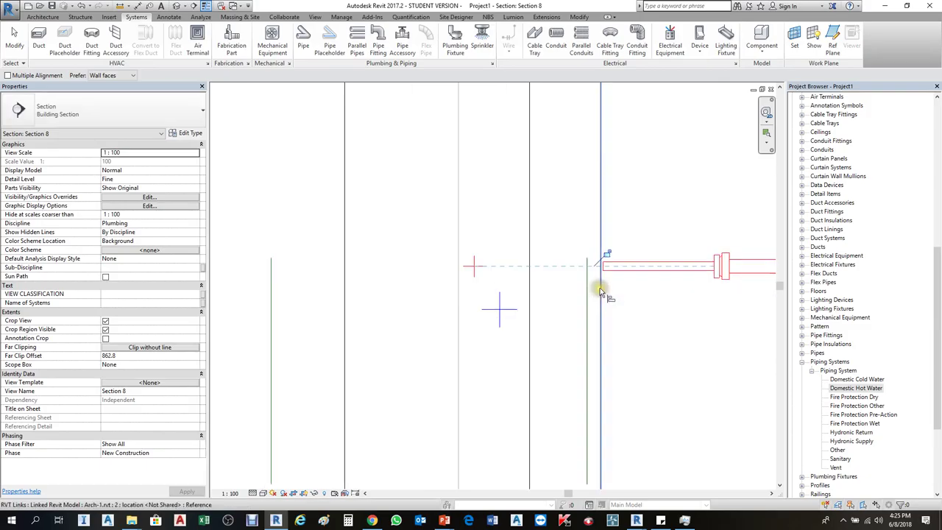
Trim the heater's 15 mm branch and the washbasins' hot water line to a corner in the section.
{"action": "key", "text": "t"}
{"action": "key", "text": "r"}
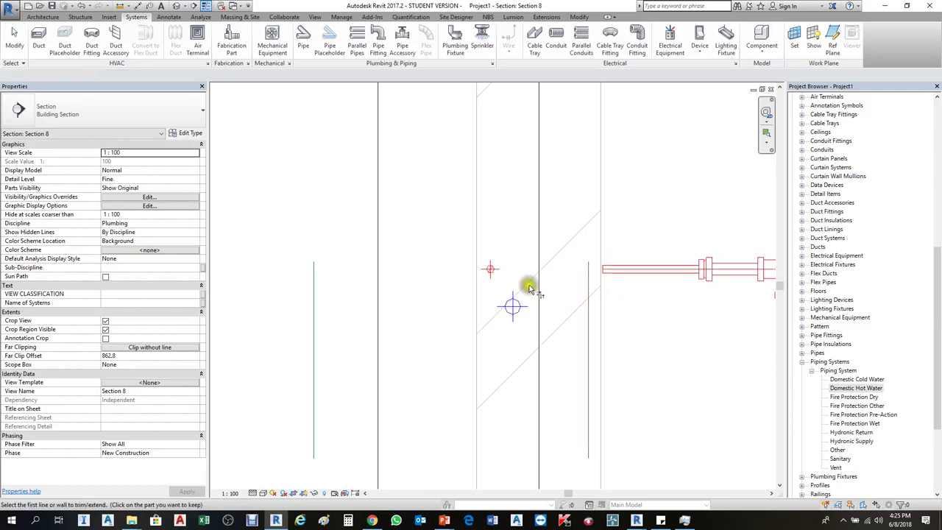
{"action": "left_click", "coordinate": [648, 269]}
{"action": "left_click", "coordinate": [487, 273]}
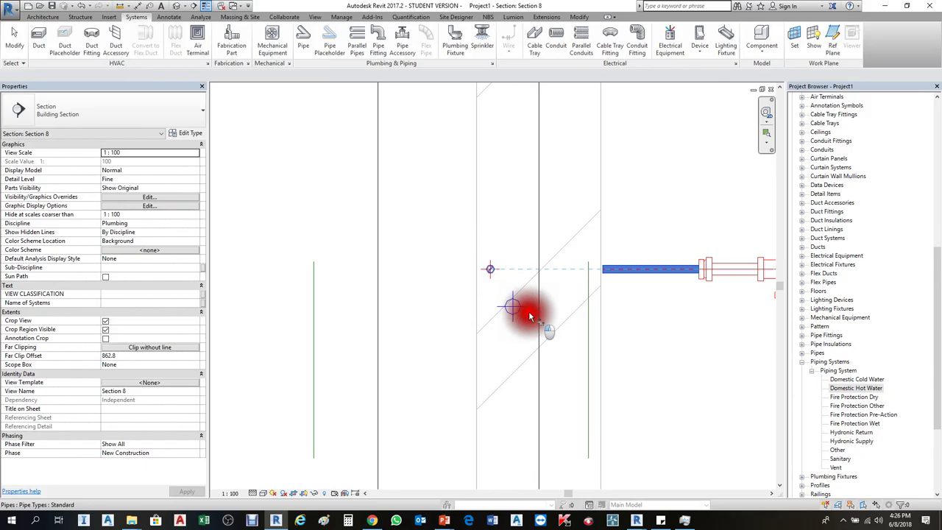
{"action": "key", "text": "Escape"}
{"action": "scroll", "coordinate": [559, 282], "scroll_direction": "down", "scroll_amount": 1}
Return to the GF(2) floor plan and check the route and offsets of the connected 15 mm hot water pipes.
{"action": "key", "text": "ctrl+Tab"}
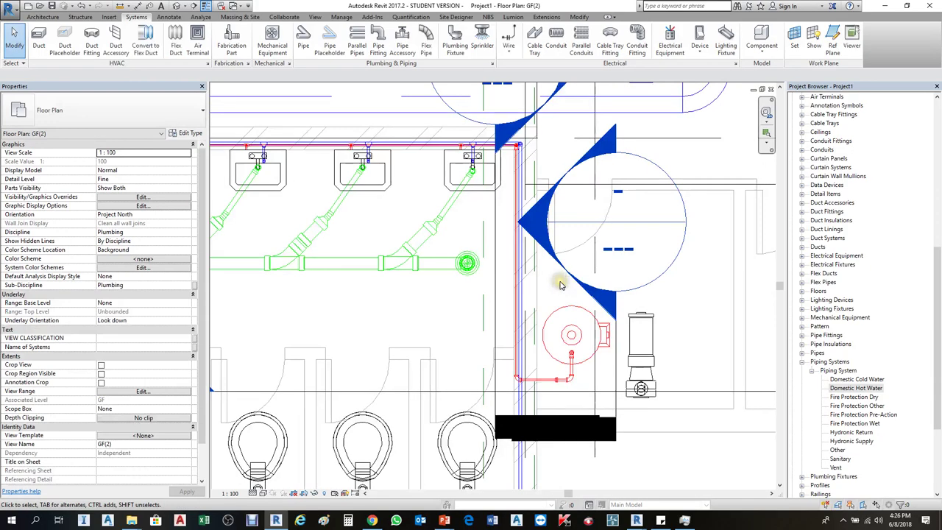
{"action": "scroll", "coordinate": [515, 281], "scroll_direction": "down", "scroll_amount": 2}
{"action": "scroll", "coordinate": [560, 357], "scroll_direction": "up", "scroll_amount": 1}
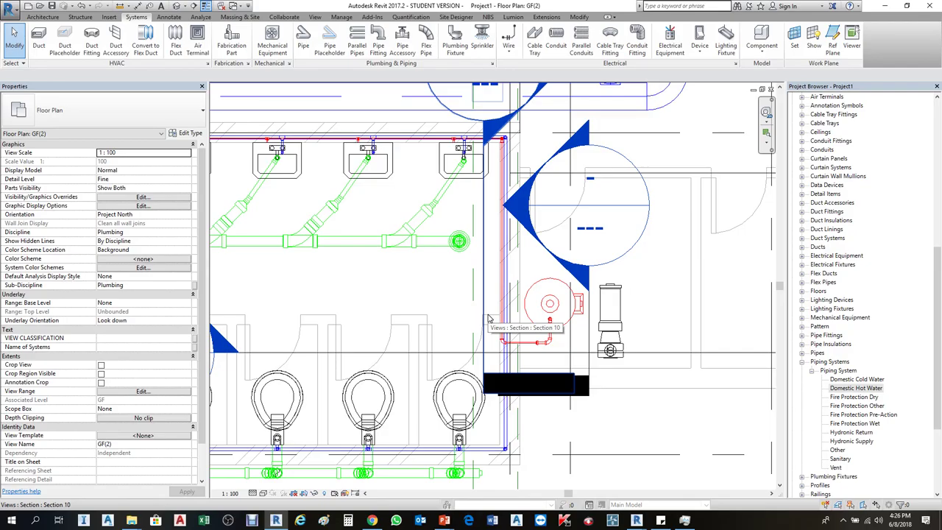
{"action": "scroll", "coordinate": [547, 332], "scroll_direction": "up", "scroll_amount": 3}
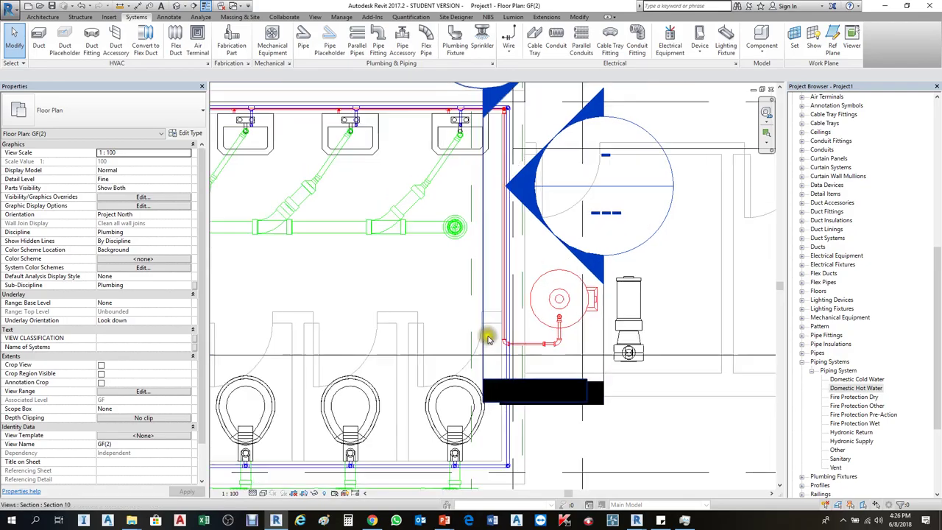
{"action": "left_click", "coordinate": [558, 351]}
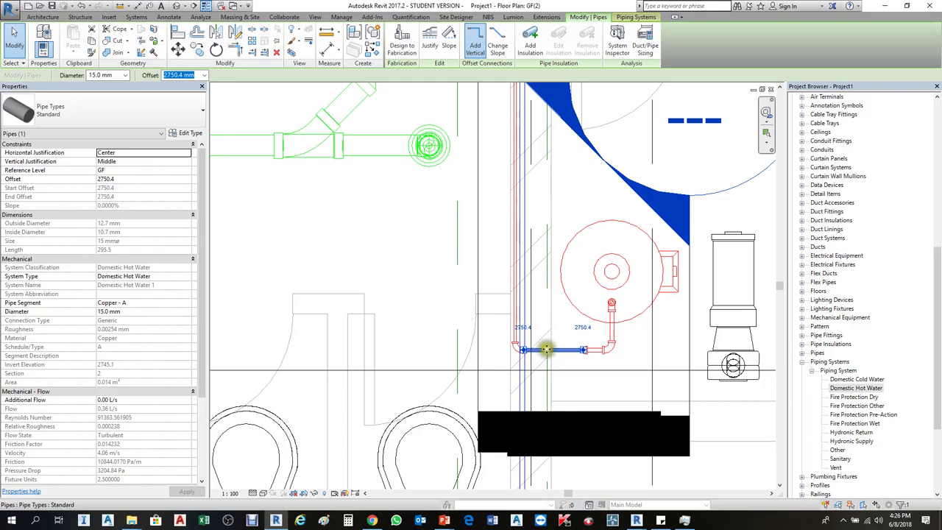
{"action": "left_click", "coordinate": [519, 245]}
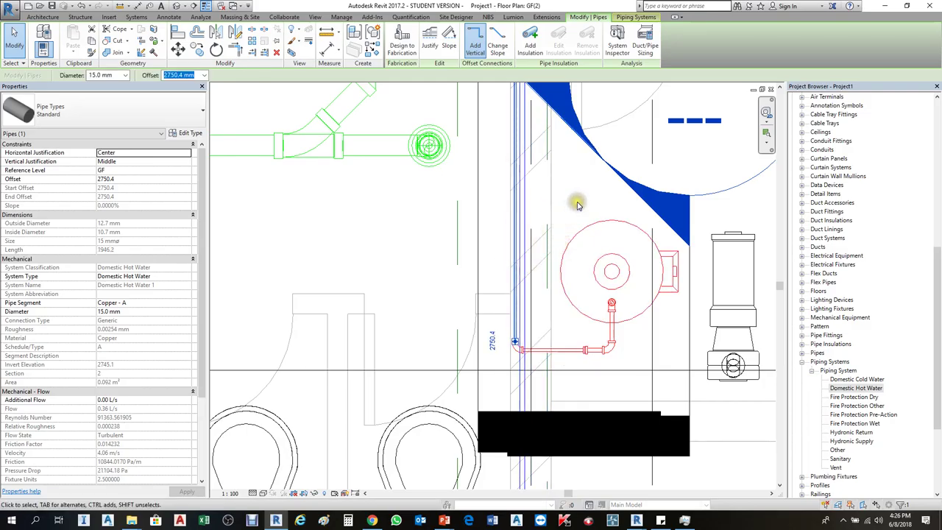
{"action": "scroll", "coordinate": [582, 368], "scroll_direction": "up", "scroll_amount": 3}
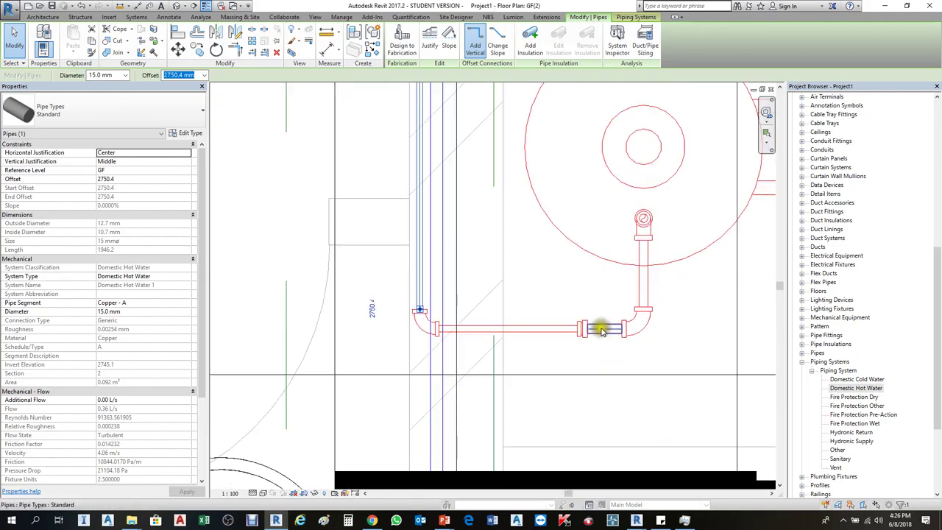
{"action": "key", "text": "Escape"}
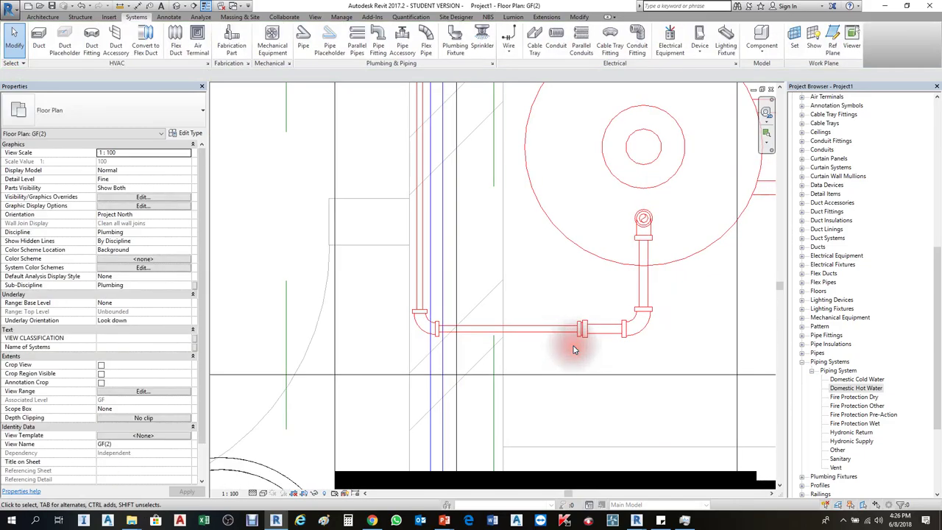
{"action": "scroll", "coordinate": [575, 349], "scroll_direction": "down", "scroll_amount": 2}
{"action": "scroll", "coordinate": [574, 349], "scroll_direction": "down", "scroll_amount": 2}
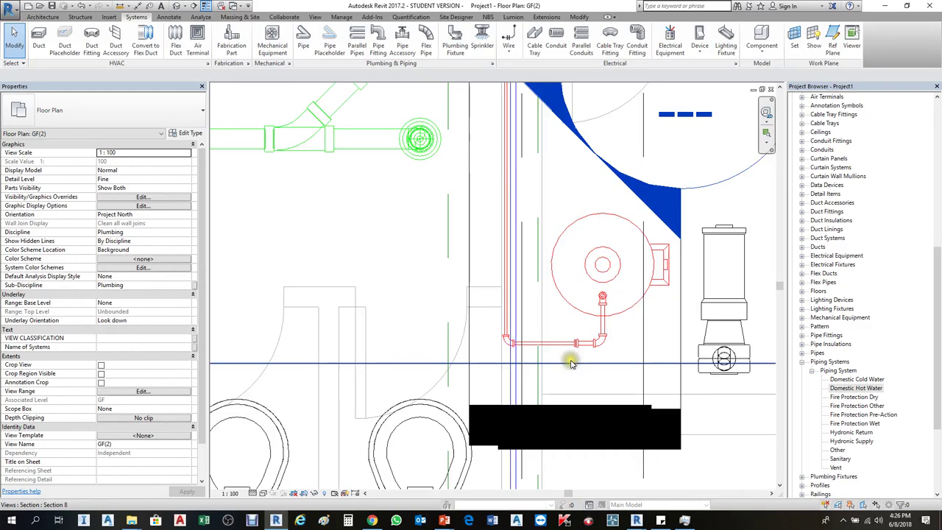
{"action": "scroll", "coordinate": [559, 324], "scroll_direction": "down", "scroll_amount": 3}
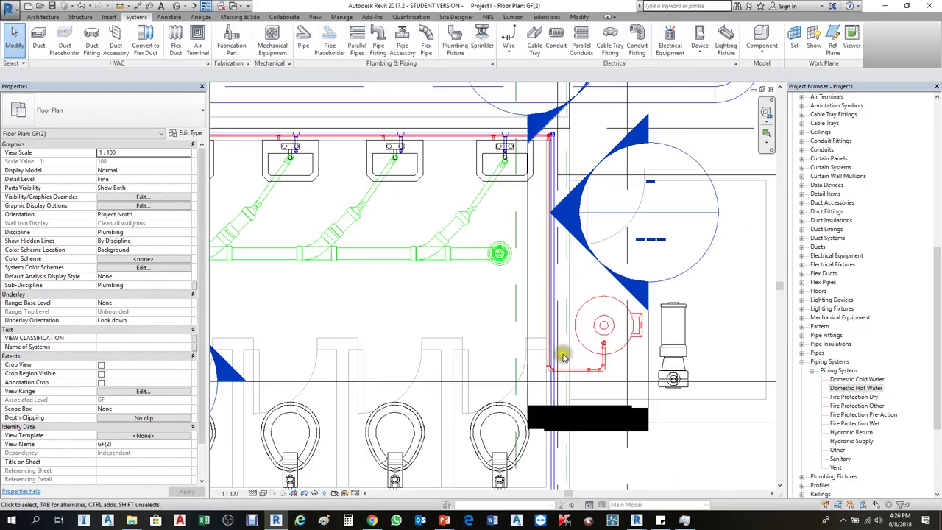
Tag the size of two pipe segments behind the washbasins and of the vertical pipe run beside the water heater.
{"action": "scroll", "coordinate": [634, 336], "scroll_direction": "down", "scroll_amount": 2}
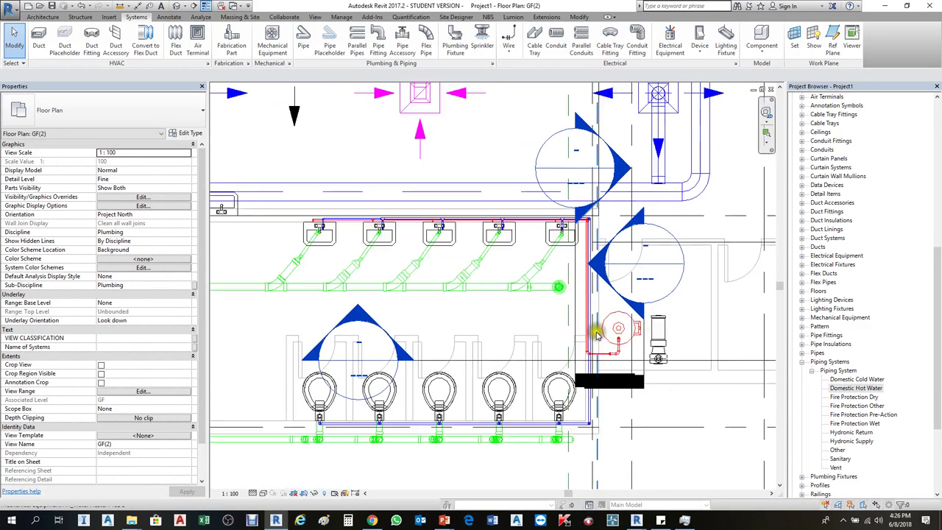
{"action": "middle_click_drag", "start_coordinate": [468, 324], "coordinate": [569, 370]}
{"action": "scroll", "coordinate": [475, 250], "scroll_direction": "up", "scroll_amount": 3}
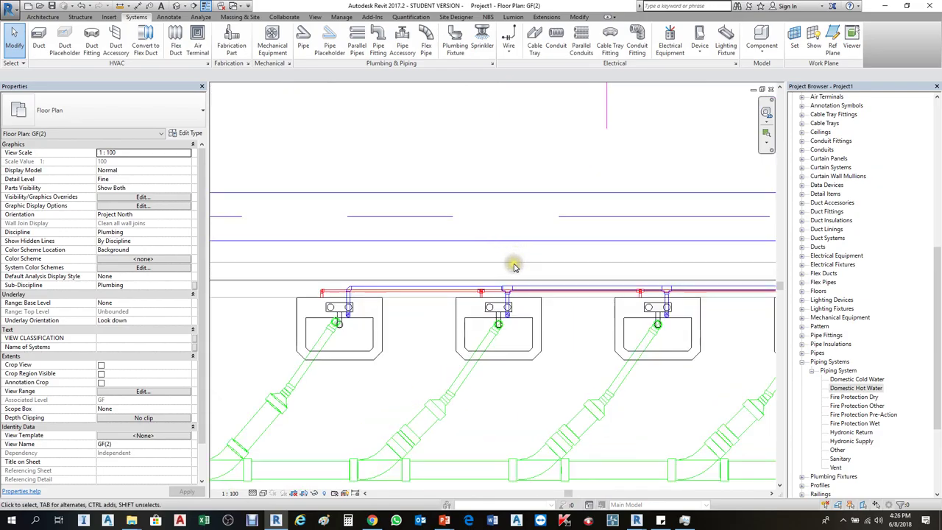
{"action": "key", "text": "t"}
{"action": "key", "text": "g"}
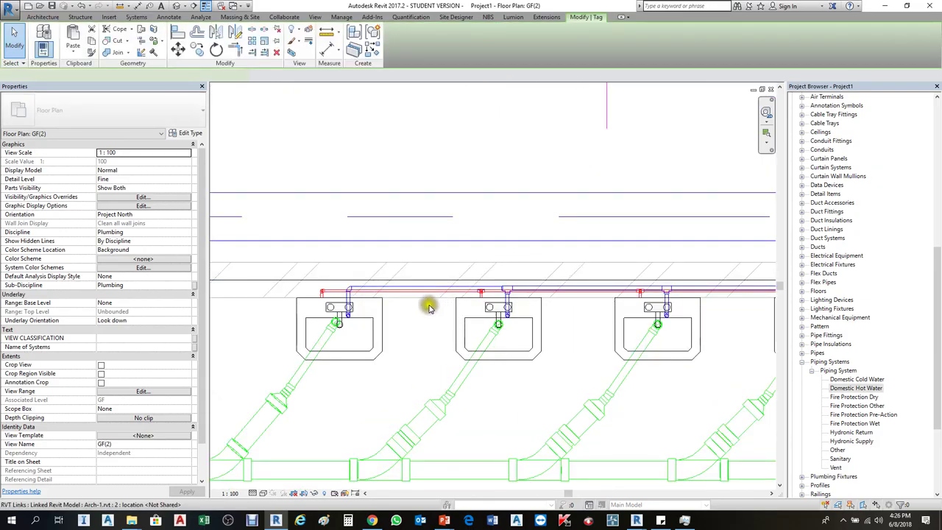
{"action": "scroll", "coordinate": [432, 296], "scroll_direction": "down", "scroll_amount": 2}
{"action": "scroll", "coordinate": [432, 297], "scroll_direction": "up", "scroll_amount": 2}
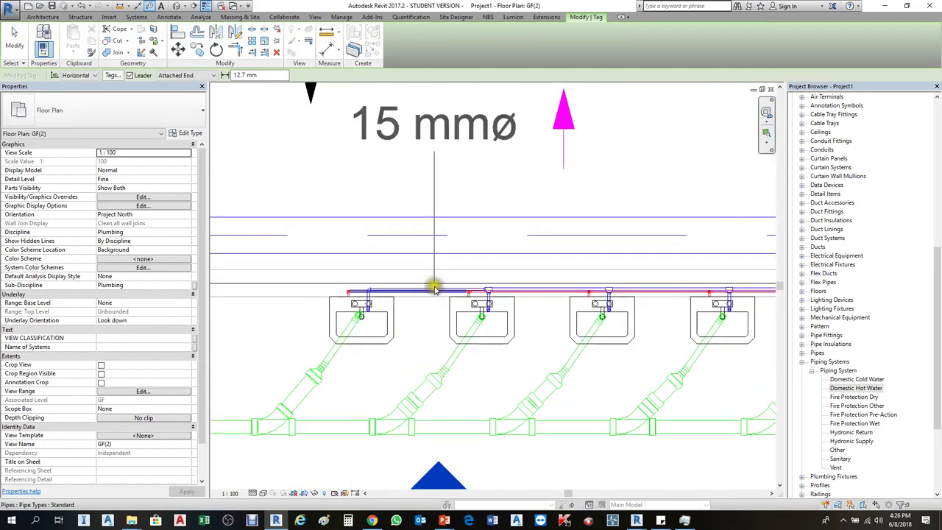
{"action": "left_click", "coordinate": [433, 293]}
{"action": "scroll", "coordinate": [433, 293], "scroll_direction": "down", "scroll_amount": 2}
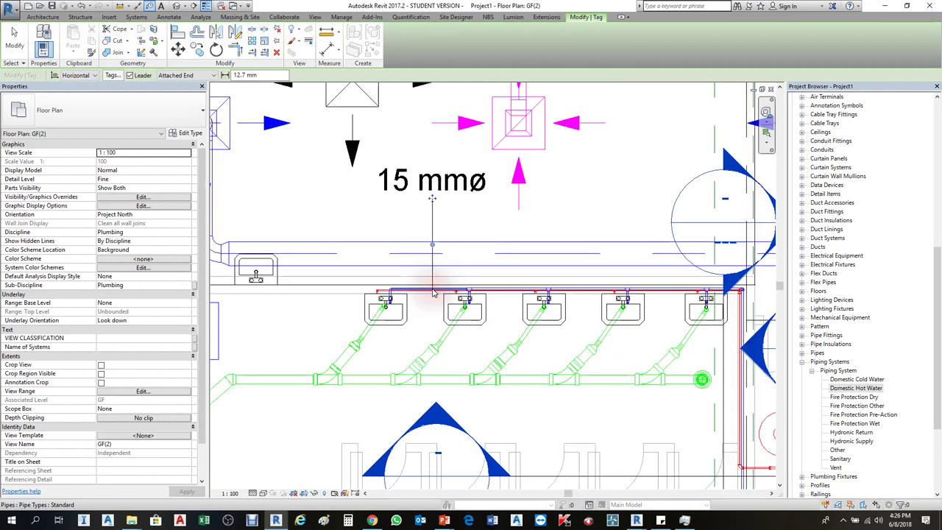
{"action": "left_click", "coordinate": [583, 289]}
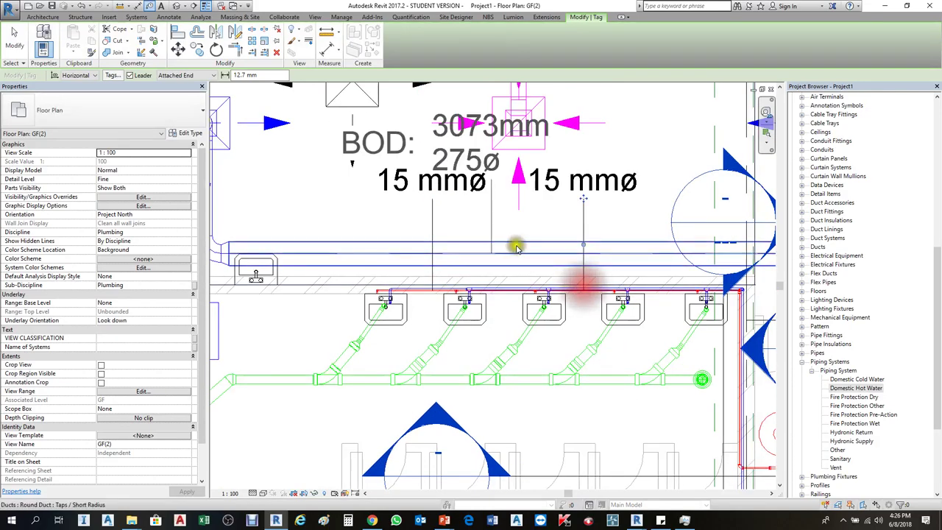
{"action": "scroll", "coordinate": [578, 287], "scroll_direction": "down", "scroll_amount": 2}
{"action": "left_click", "coordinate": [652, 359]}
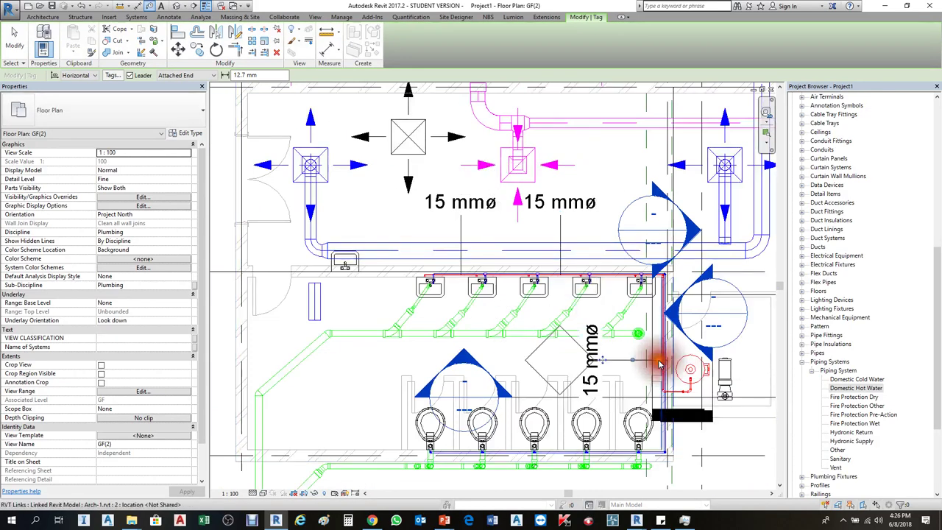
{"action": "key", "text": "Escape"}
Tag the size of the green drain pipe at the downstream end of the washbasins' waste line.
{"action": "middle_click_drag", "start_coordinate": [449, 349], "coordinate": [560, 366]}
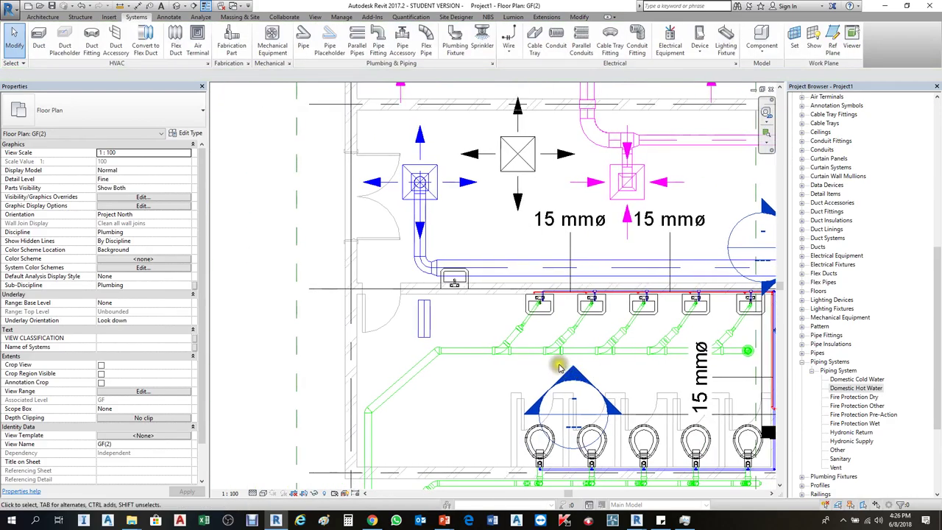
{"action": "key", "text": "t"}
{"action": "key", "text": "g"}
{"action": "left_click", "coordinate": [473, 352]}
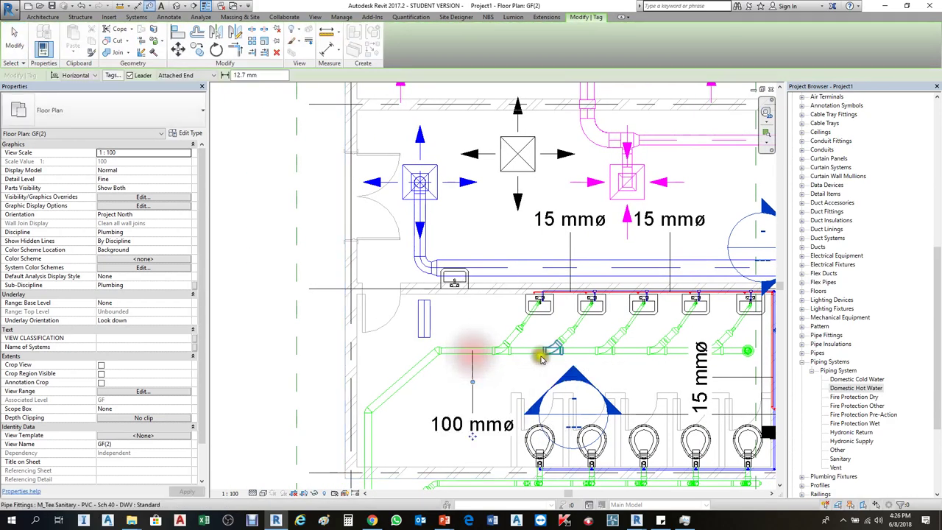
{"action": "key", "text": "Escape"}
{"action": "key", "text": "Escape"}
{"action": "scroll", "coordinate": [568, 327], "scroll_direction": "down", "scroll_amount": 3}
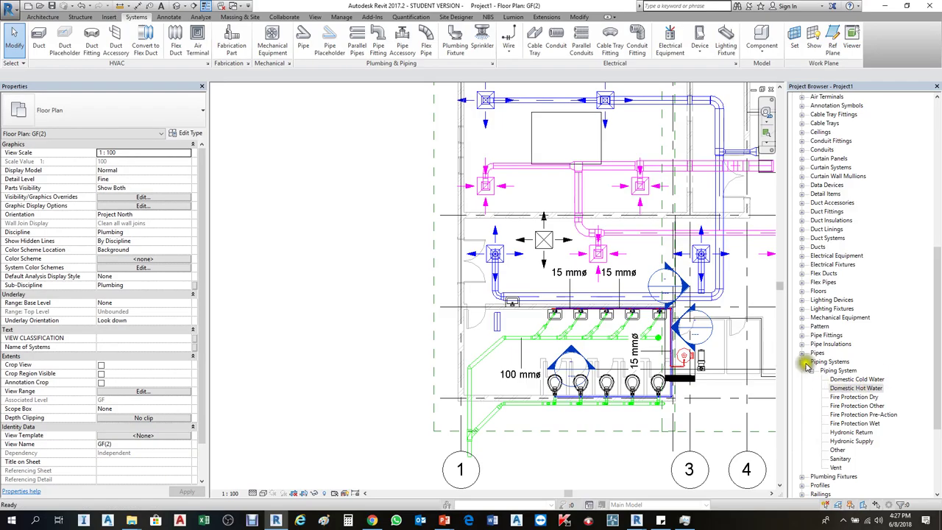
Collapse the Piping Systems families in the project browser and start a new schedule under Schedules/Quantities.
{"action": "mouse_move", "coordinate": [935, 385]}
{"action": "left_mouse_down"}
{"action": "mouse_move", "coordinate": [935, 449]}
{"action": "mouse_move", "coordinate": [926, 401]}
{"action": "left_mouse_up"}
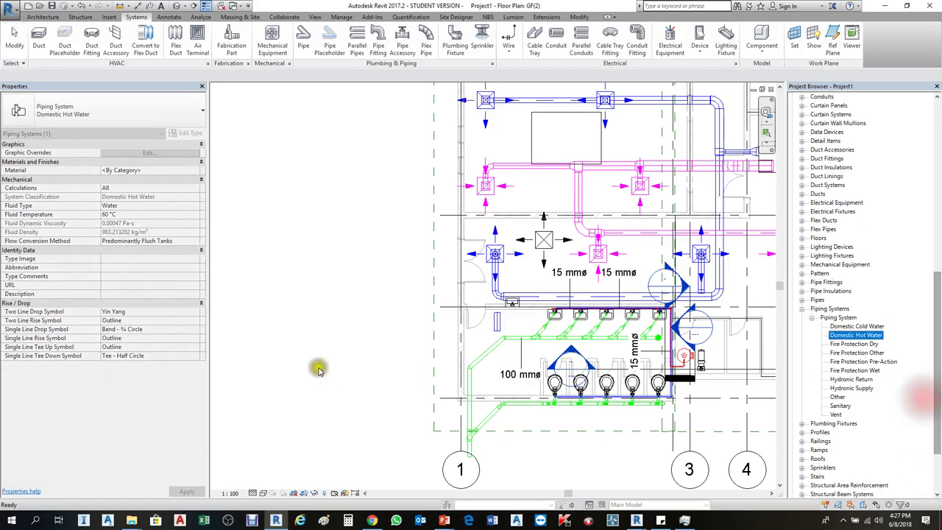
{"action": "left_click", "coordinate": [801, 309]}
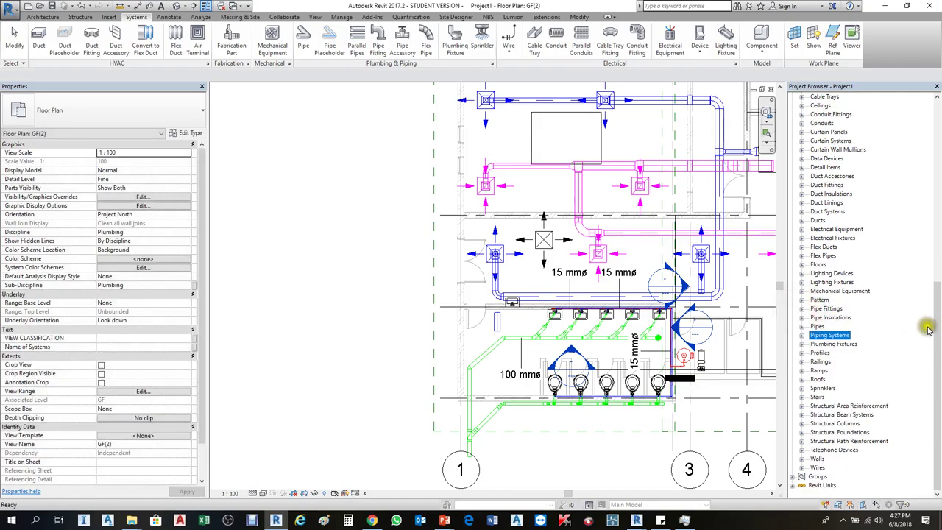
{"action": "left_click_drag", "start_coordinate": [930, 322], "coordinate": [939, 171]}
{"action": "left_click", "coordinate": [830, 301]}
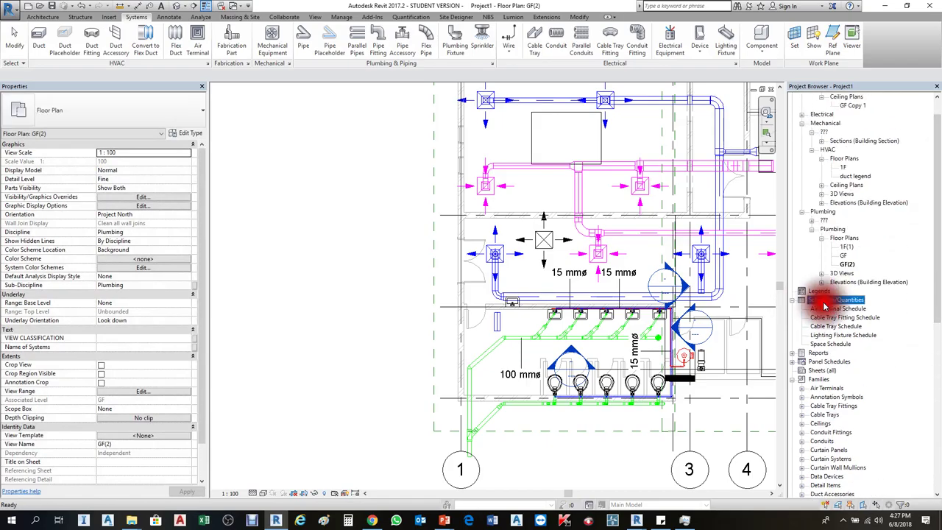
{"action": "right_click", "coordinate": [828, 303]}
{"action": "left_click", "coordinate": [840, 305]}
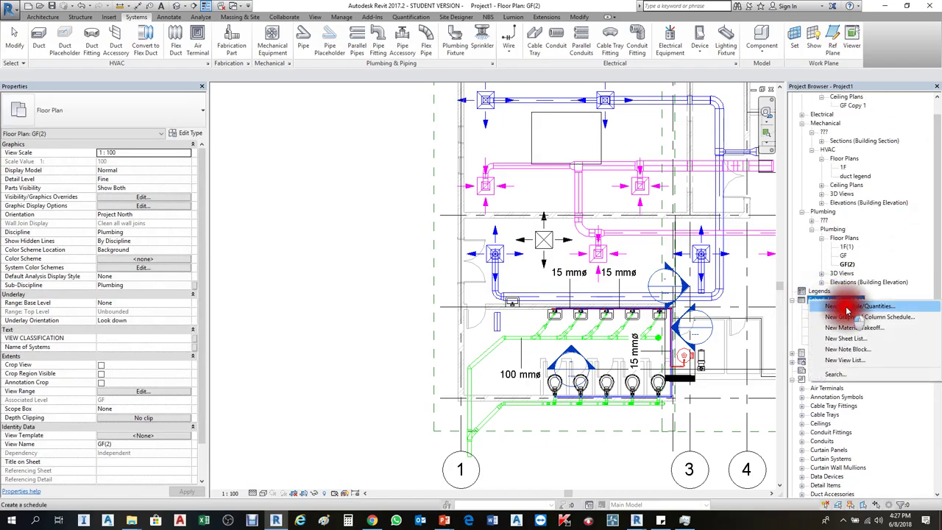
Choose the Pipes category for the new schedule and proceed to its properties.
{"action": "left_click", "coordinate": [579, 244]}
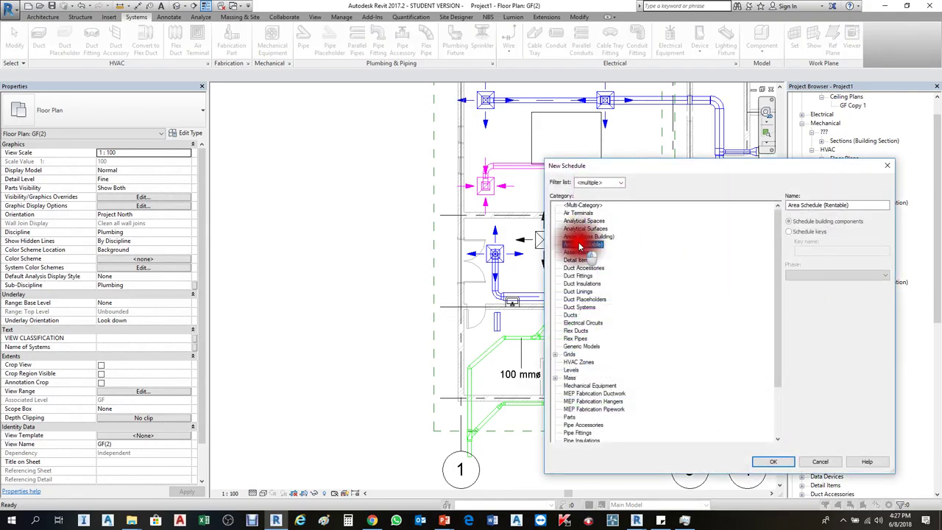
{"action": "key", "text": "p"}
{"action": "scroll", "coordinate": [597, 374], "scroll_direction": "down", "scroll_amount": 1}
{"action": "scroll", "coordinate": [597, 377], "scroll_direction": "down", "scroll_amount": 2}
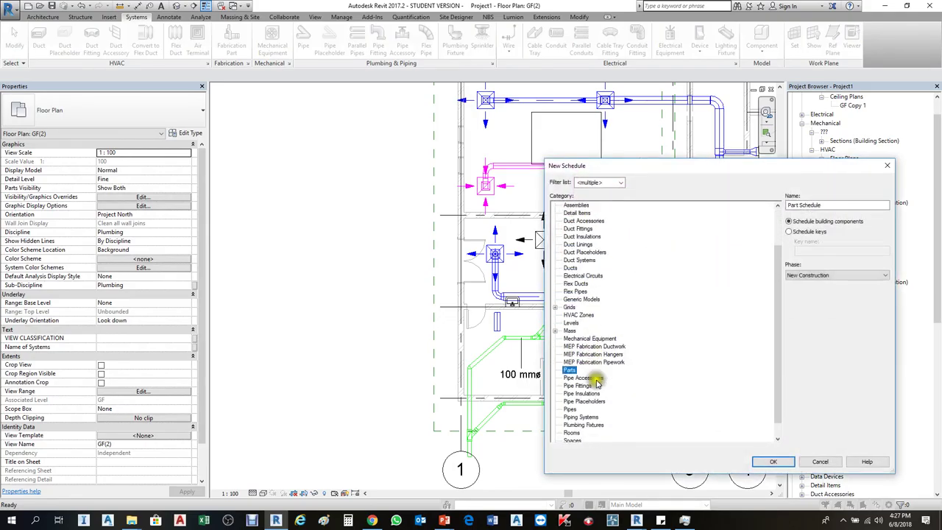
{"action": "left_click", "coordinate": [586, 363]}
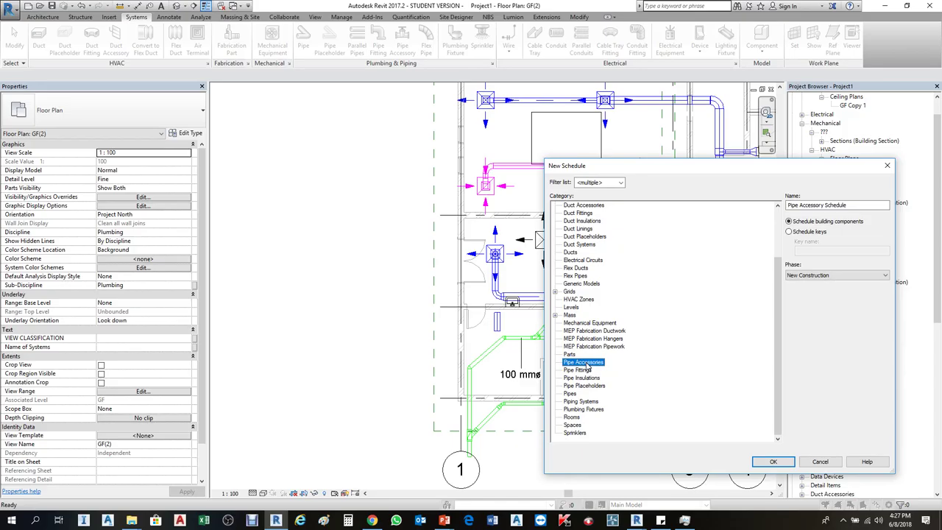
{"action": "left_click", "coordinate": [585, 369]}
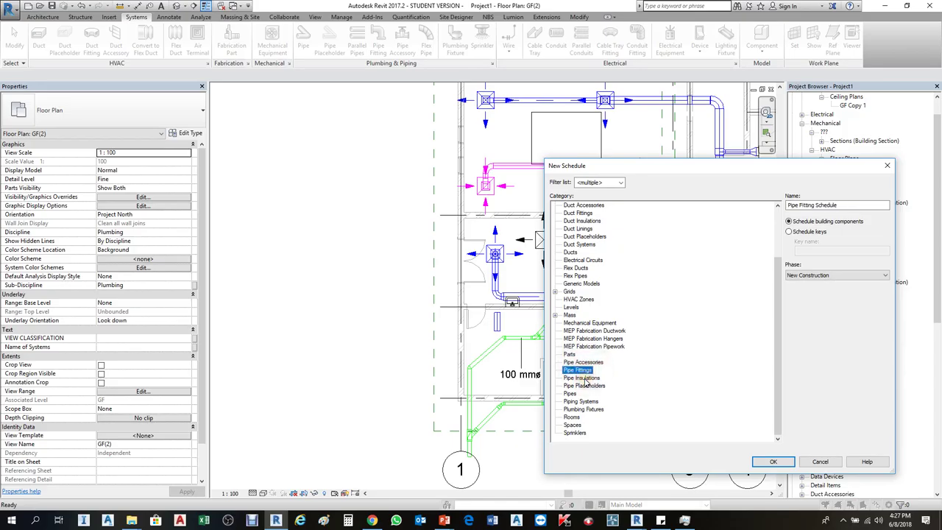
{"action": "left_click", "coordinate": [585, 377]}
{"action": "left_click", "coordinate": [586, 370]}
{"action": "left_click", "coordinate": [582, 371]}
{"action": "left_click", "coordinate": [571, 394]}
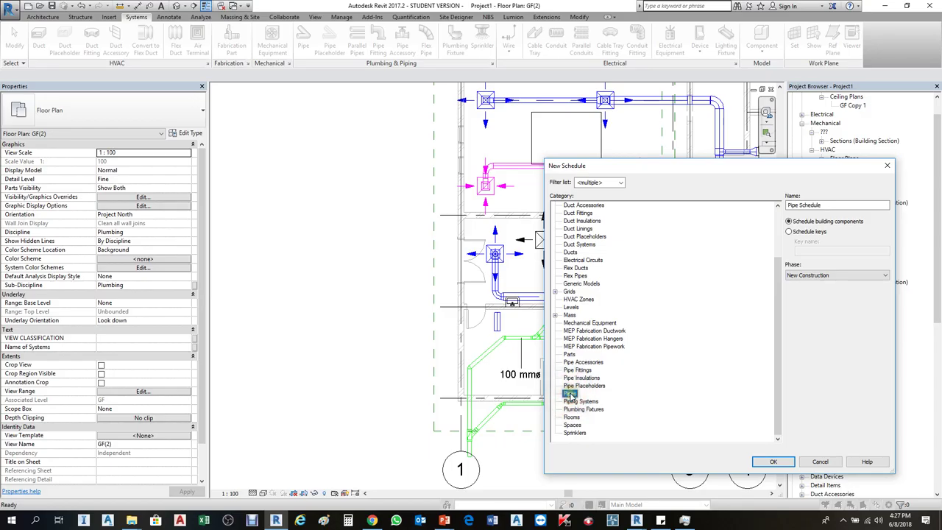
{"action": "left_click", "coordinate": [775, 460]}
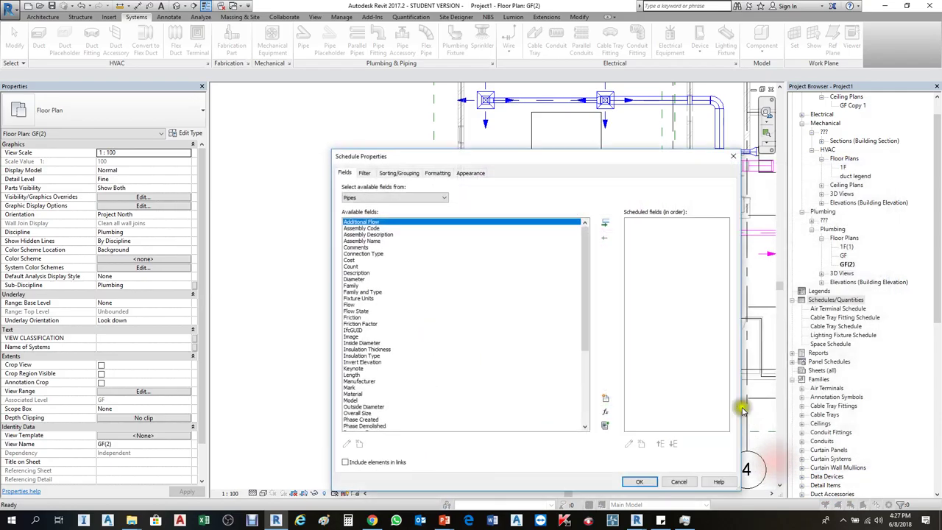
Add the fields Count, Family and Type, and Length to the pipe schedule.
{"action": "left_click", "coordinate": [351, 261]}
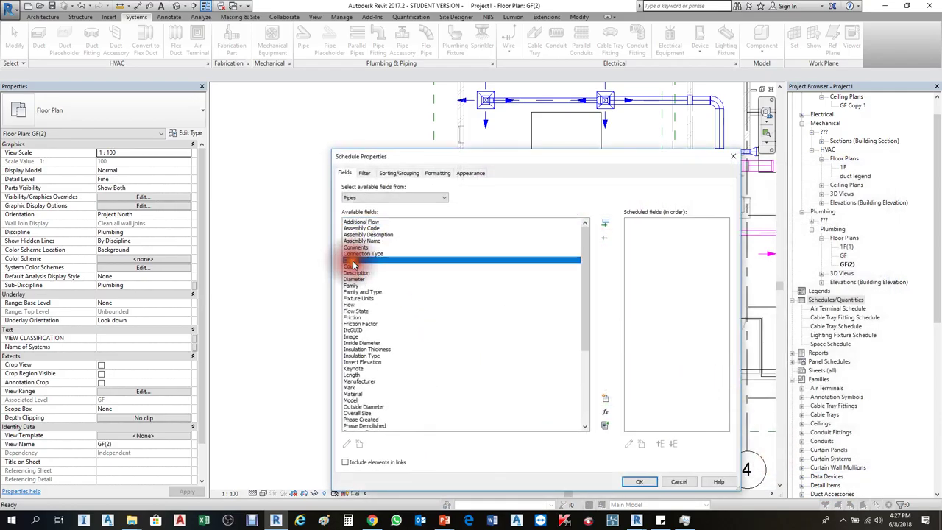
{"action": "left_click", "coordinate": [352, 266]}
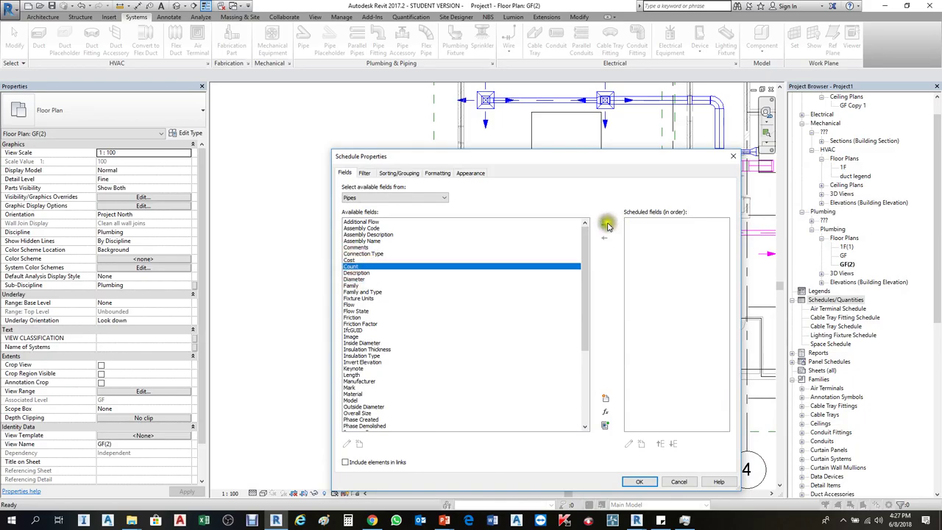
{"action": "left_click", "coordinate": [606, 224]}
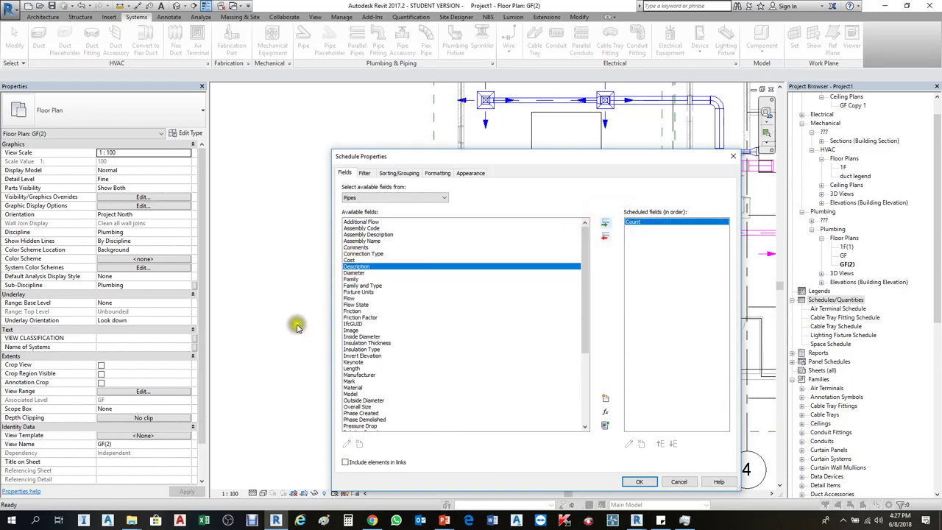
{"action": "left_click", "coordinate": [353, 279]}
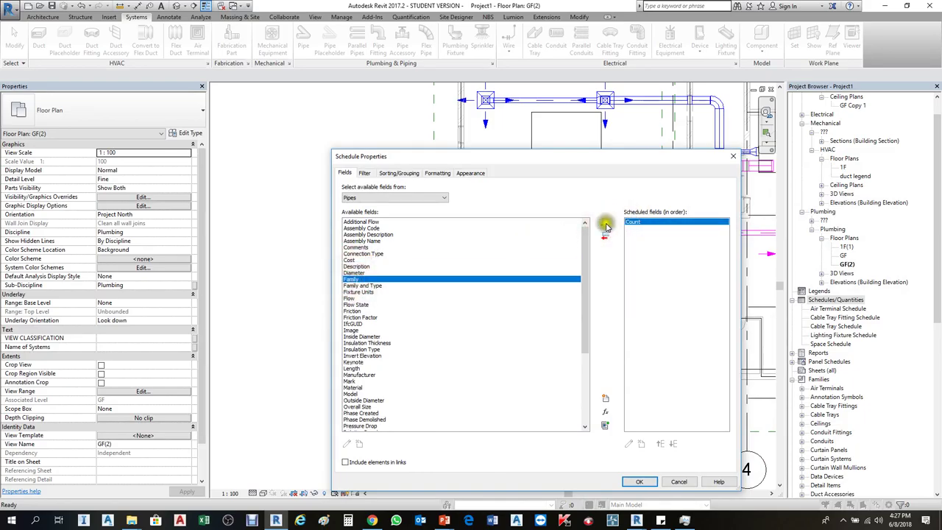
{"action": "left_click", "coordinate": [363, 285]}
{"action": "left_click", "coordinate": [606, 224]}
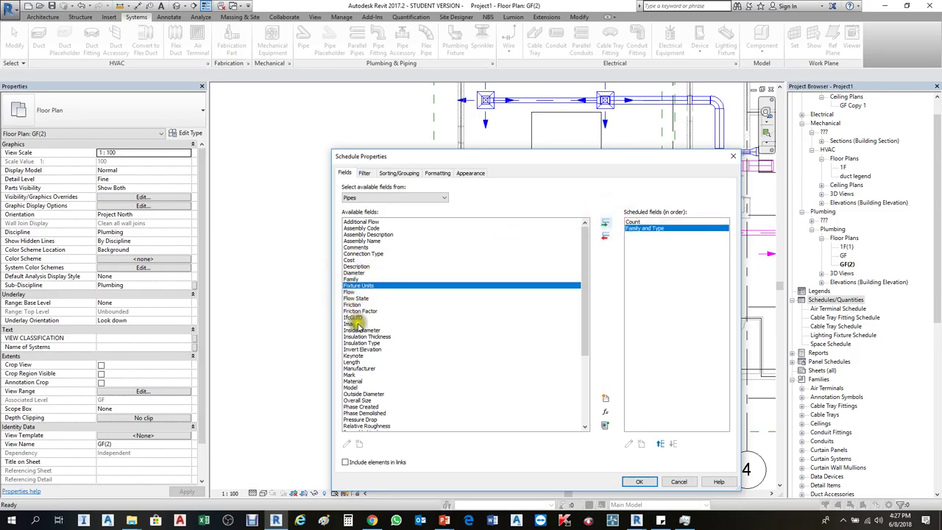
{"action": "left_click", "coordinate": [355, 363]}
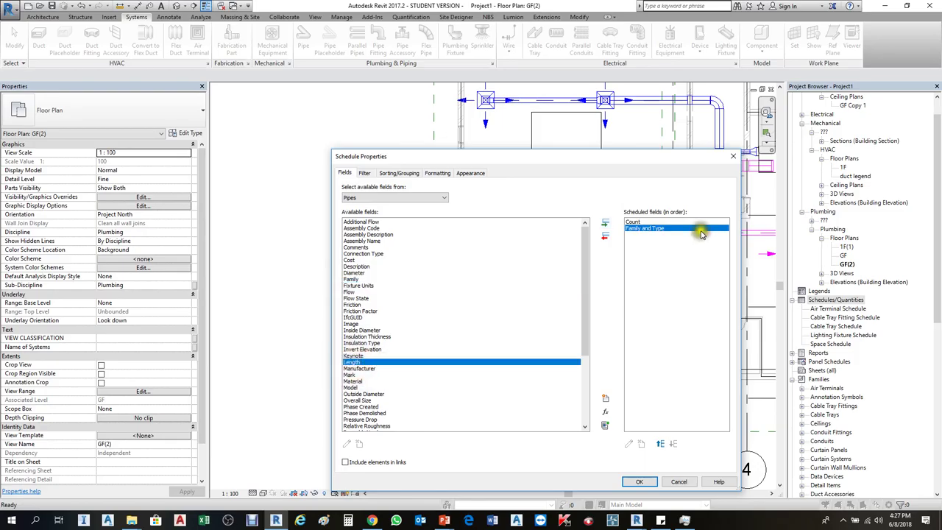
{"action": "left_click", "coordinate": [609, 227]}
Add the fields Size and Diameter to the pipe schedule.
{"action": "left_click", "coordinate": [352, 381]}
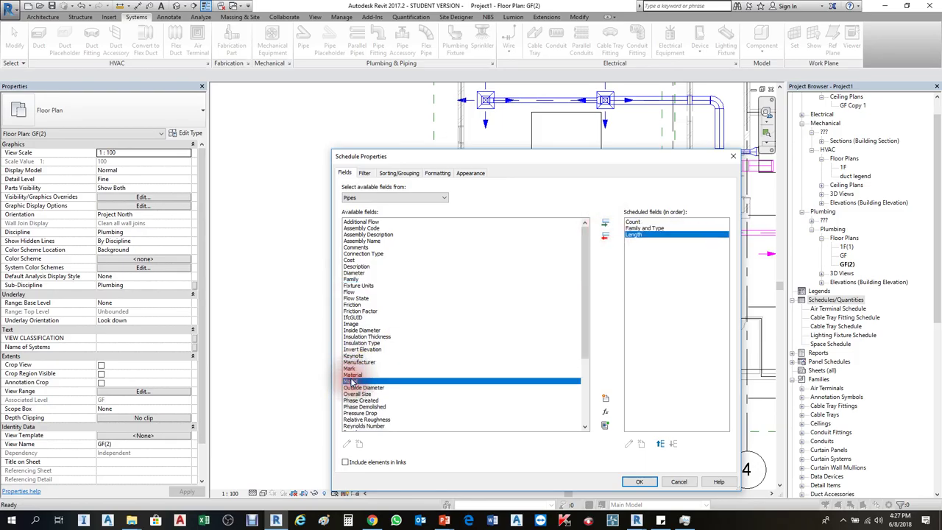
{"action": "key", "text": "s"}
{"action": "scroll", "coordinate": [368, 375], "scroll_direction": "down", "scroll_amount": 5}
{"action": "left_click", "coordinate": [350, 355]}
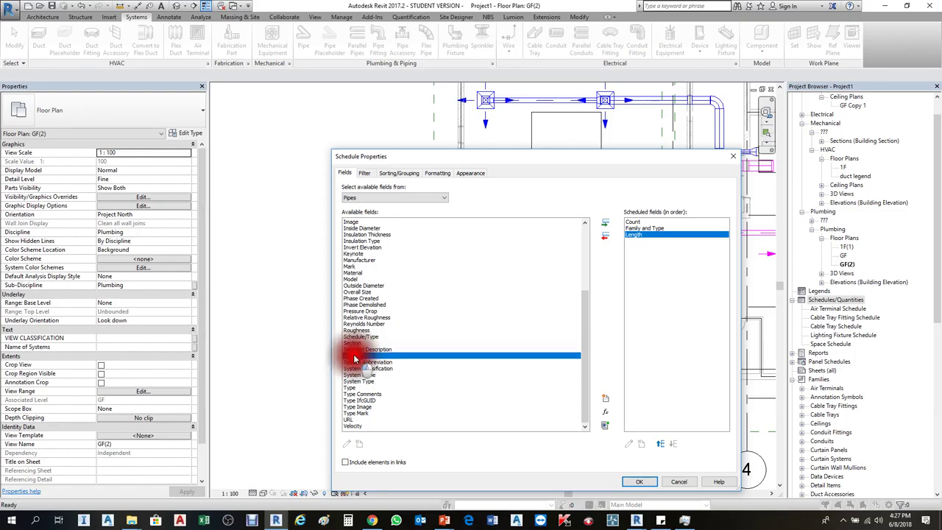
{"action": "left_click", "coordinate": [606, 225]}
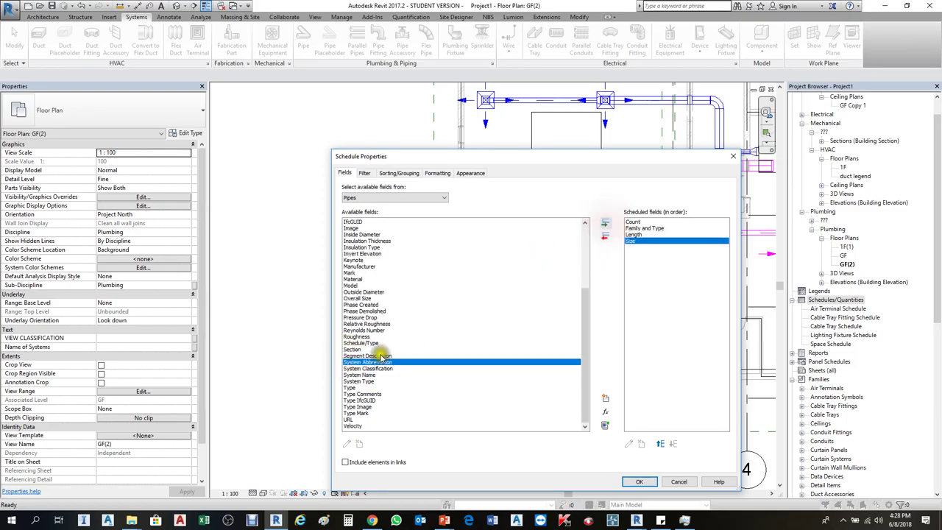
{"action": "left_click", "coordinate": [359, 375]}
{"action": "key", "text": "d"}
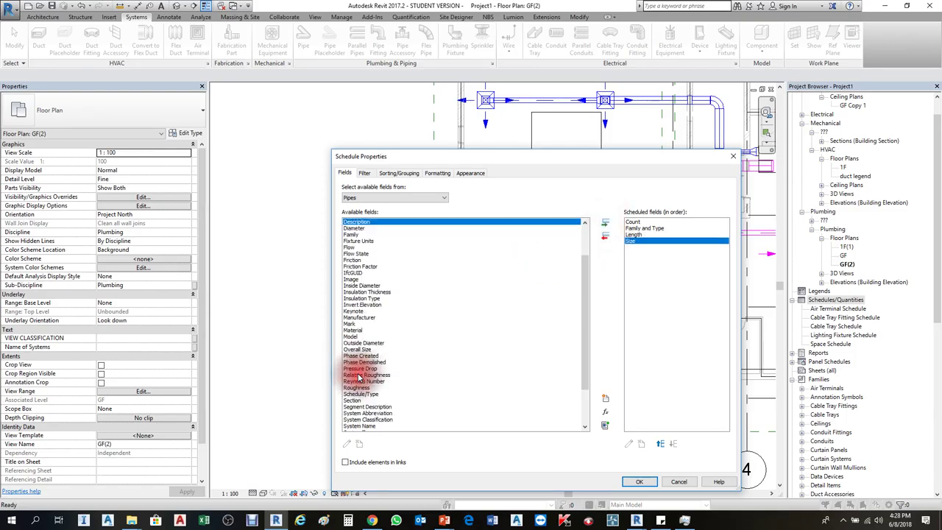
{"action": "left_click", "coordinate": [354, 228]}
{"action": "left_click", "coordinate": [606, 222]}
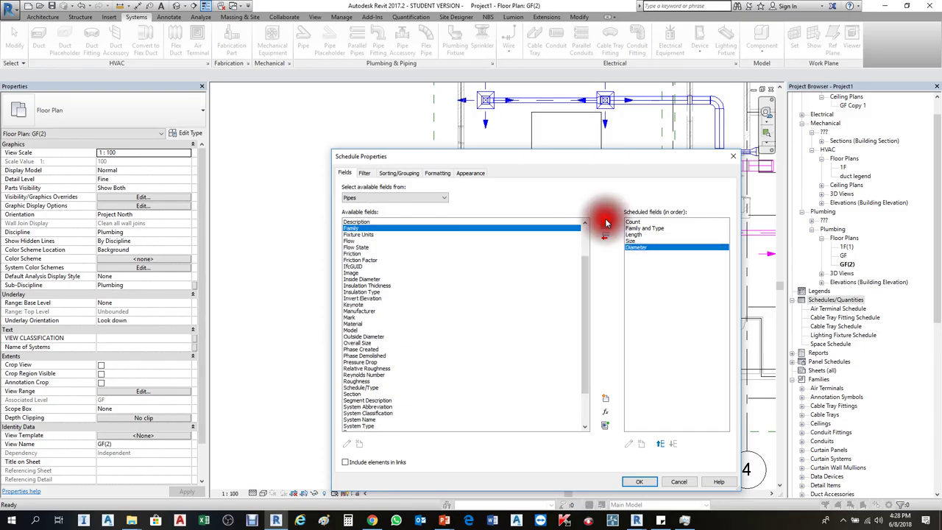
Reorder the scheduled fields with Family and Type first and Count last, and create the pipe schedule.
{"action": "left_click", "coordinate": [642, 228]}
{"action": "left_click", "coordinate": [660, 444]}
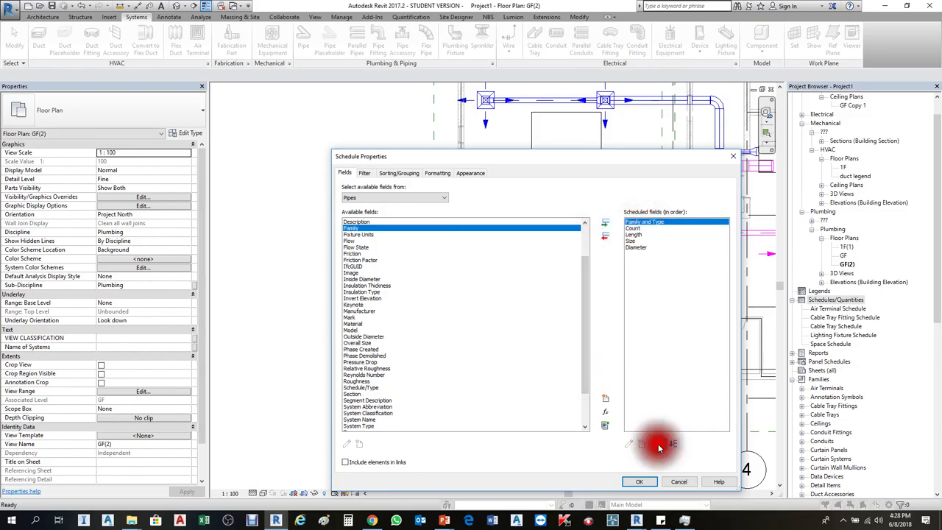
{"action": "left_click", "coordinate": [633, 228]}
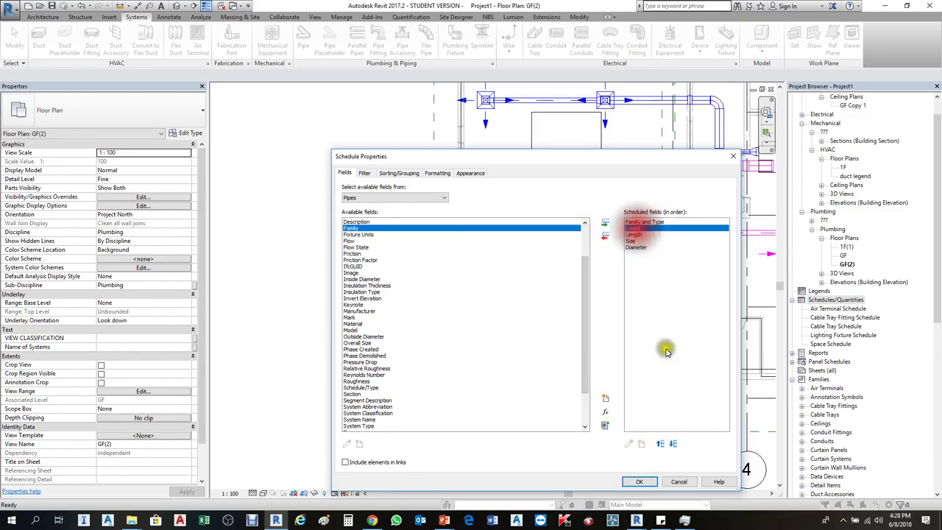
{"action": "left_click", "coordinate": [673, 443]}
{"action": "left_click", "coordinate": [673, 443]}
{"action": "left_click", "coordinate": [673, 443]}
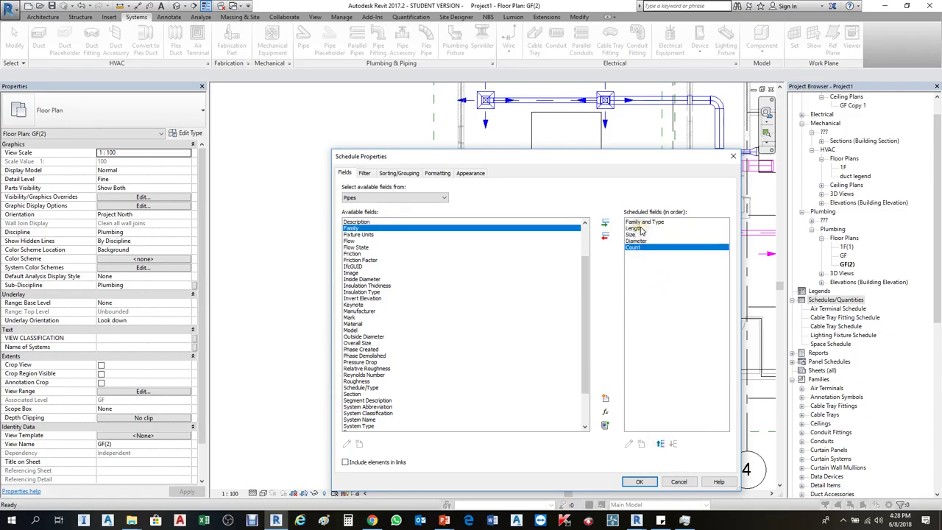
{"action": "left_click", "coordinate": [648, 286]}
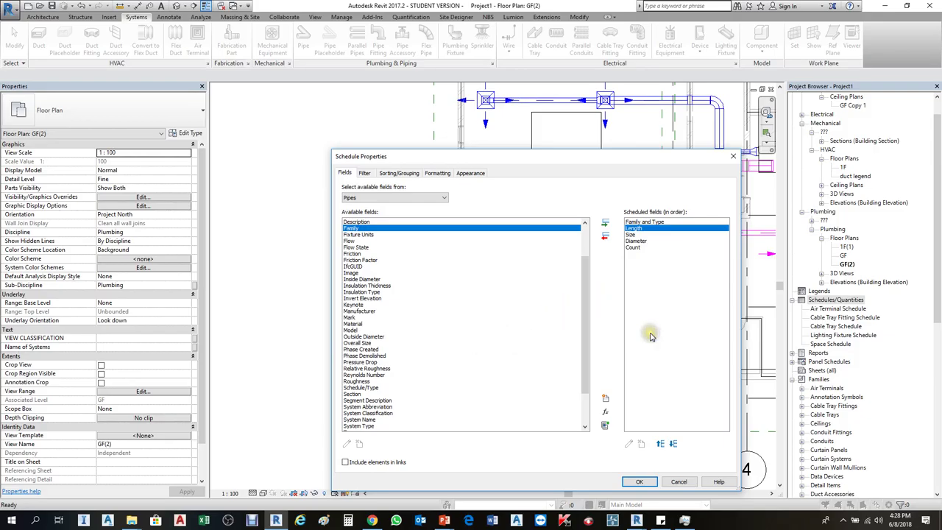
{"action": "left_click", "coordinate": [646, 482]}
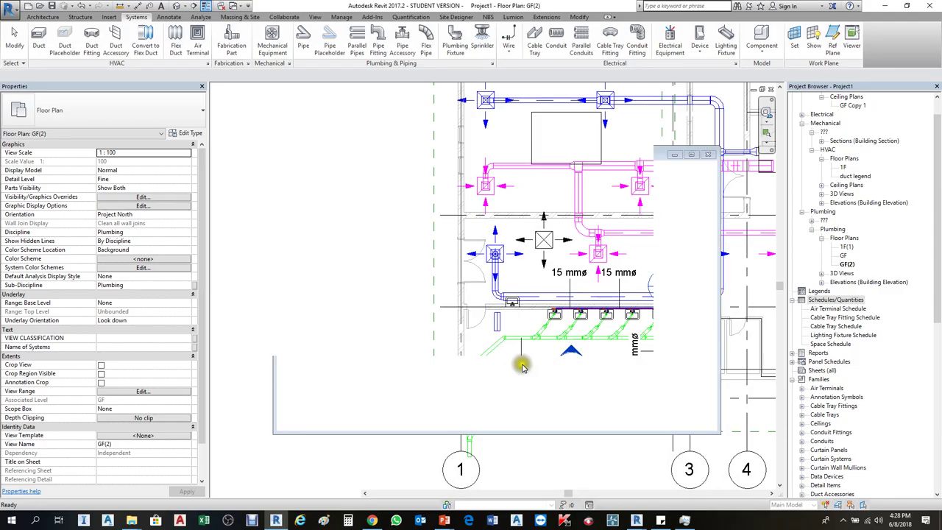
Widen the Family and Type column to fit its entries and rename the Length heading as Length(mm).
{"action": "scroll", "coordinate": [459, 254], "scroll_direction": "down", "scroll_amount": 1}
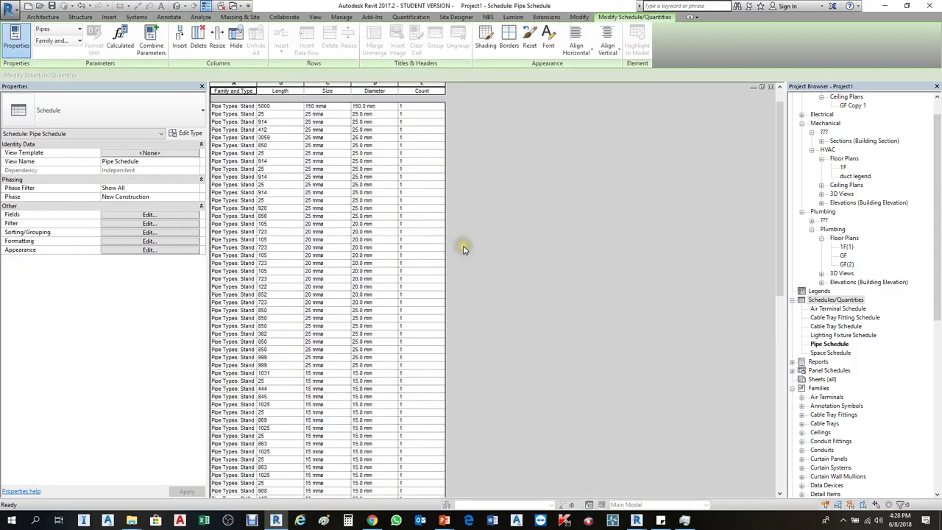
{"action": "scroll", "coordinate": [274, 116], "scroll_direction": "up", "scroll_amount": 1}
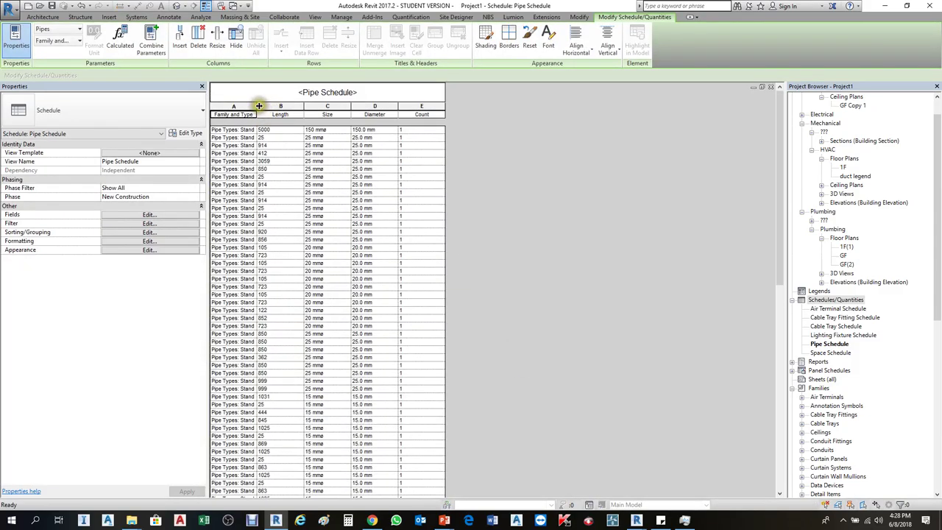
{"action": "mouse_move", "coordinate": [259, 106]}
{"action": "left_mouse_down"}
{"action": "mouse_move", "coordinate": [301, 103]}
{"action": "mouse_move", "coordinate": [273, 107]}
{"action": "left_mouse_up"}
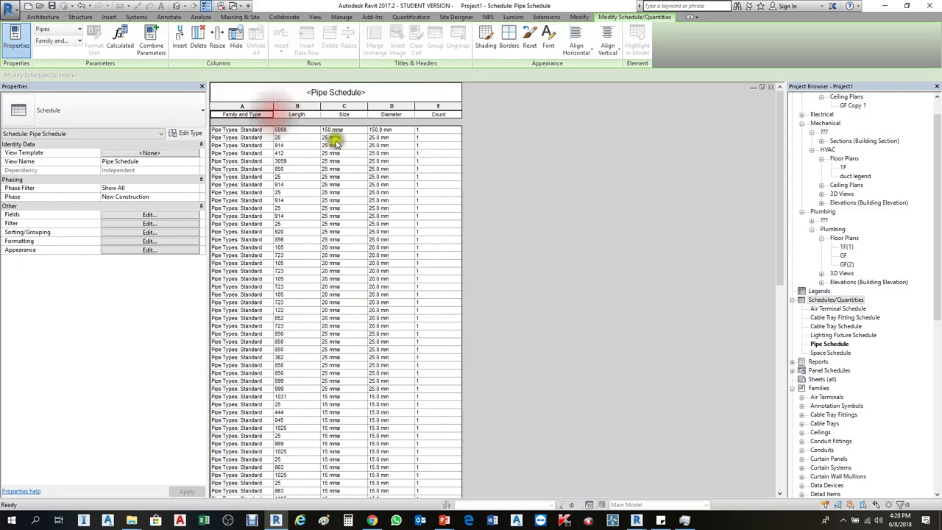
{"action": "left_click", "coordinate": [298, 131]}
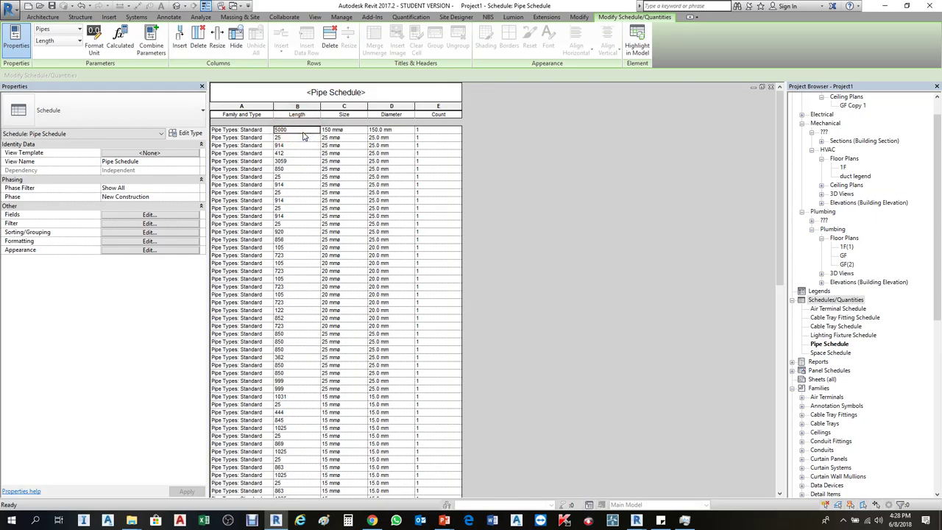
{"action": "left_click", "coordinate": [304, 115]}
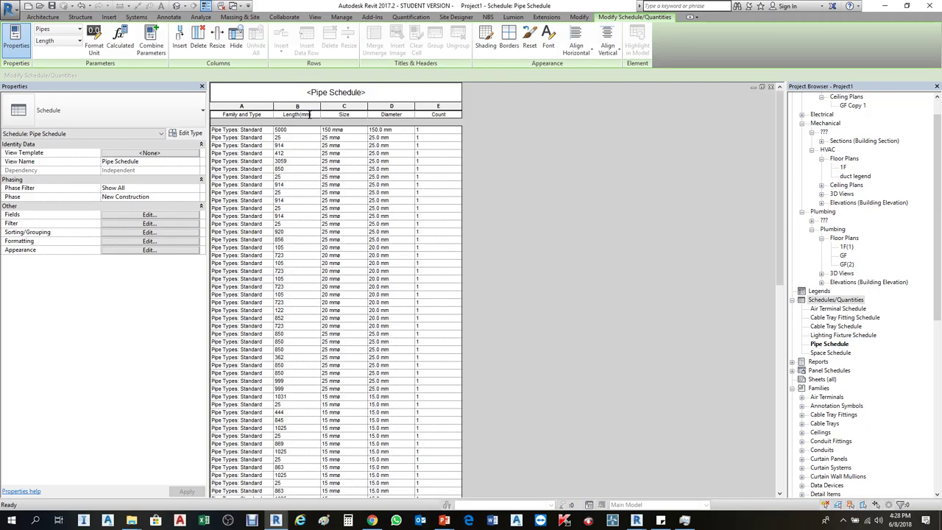
{"action": "left_click", "coordinate": [358, 144]}
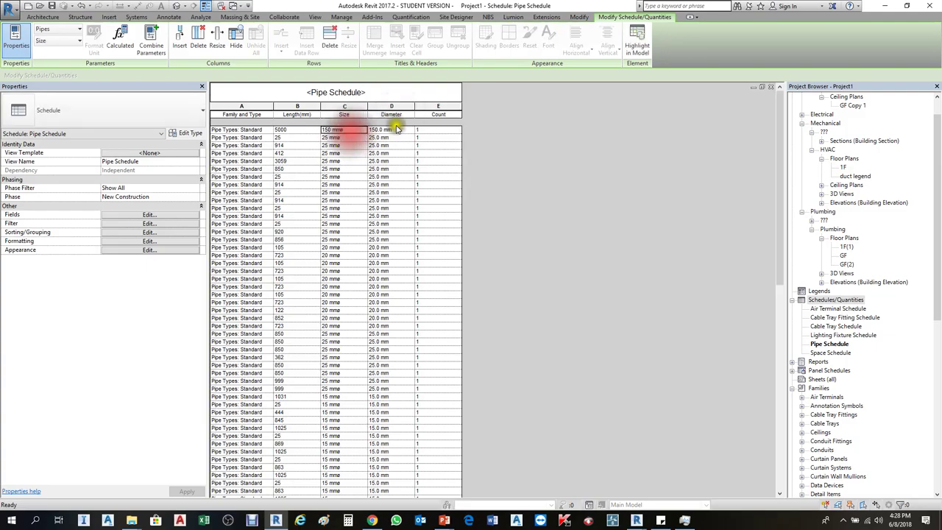
Remove the Size field from the pipe schedule, keeping Diameter.
{"action": "left_click", "coordinate": [394, 130]}
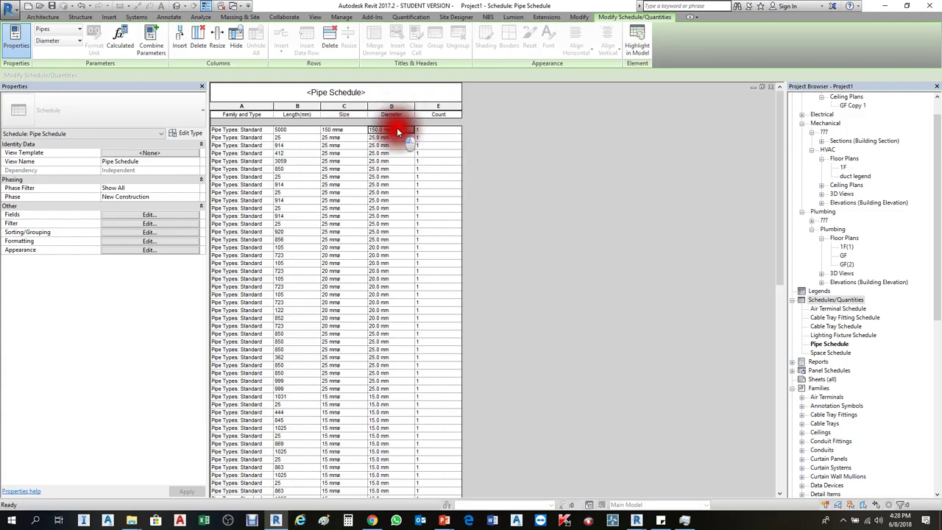
{"action": "left_click", "coordinate": [156, 214]}
{"action": "left_click", "coordinate": [637, 241]}
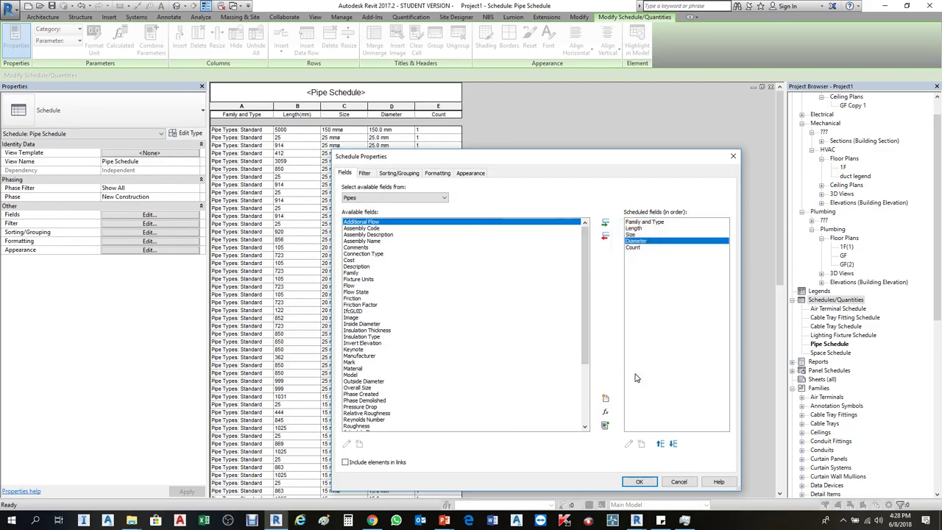
{"action": "left_click", "coordinate": [633, 234]}
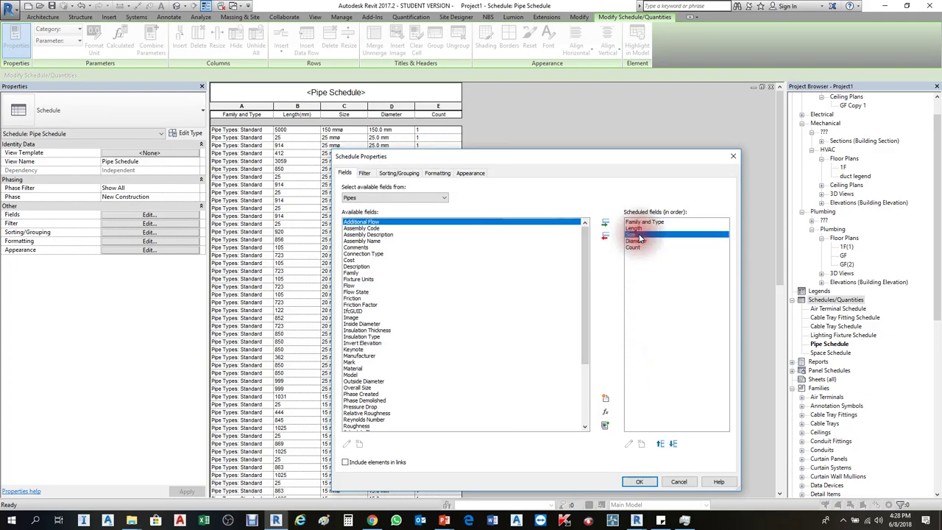
{"action": "left_click", "coordinate": [606, 236]}
{"action": "left_click", "coordinate": [642, 481]}
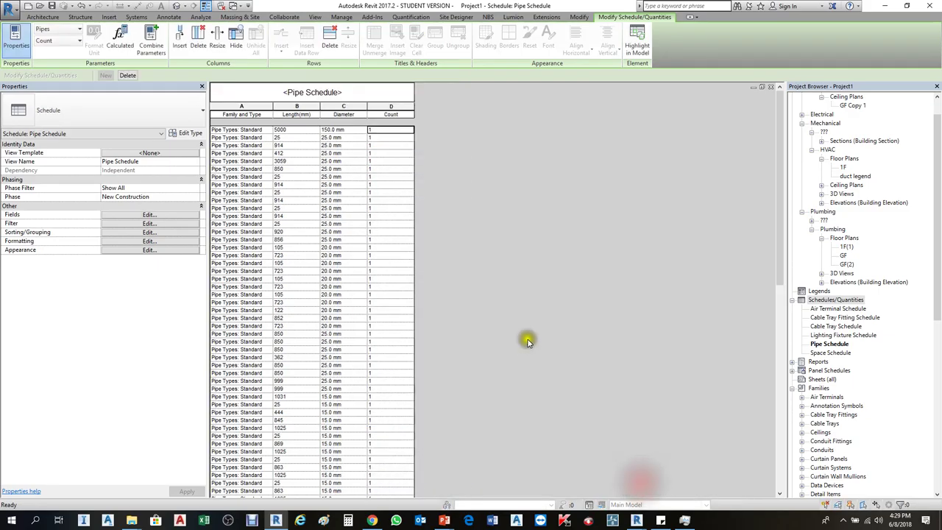
Review the pipe rows and turn off Itemize every instance in the schedule's sorting and grouping settings.
{"action": "scroll", "coordinate": [432, 165], "scroll_direction": "down", "scroll_amount": 15}
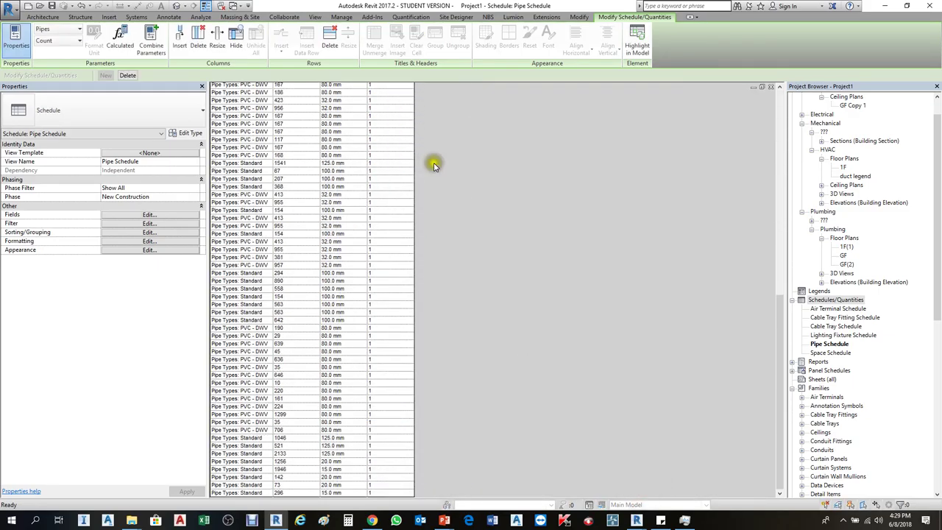
{"action": "scroll", "coordinate": [431, 211], "scroll_direction": "up", "scroll_amount": 15}
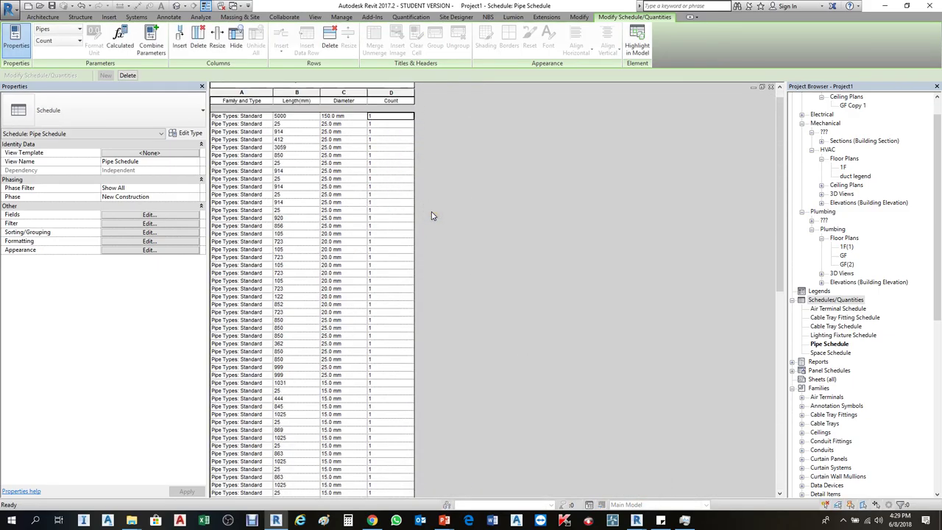
{"action": "left_click", "coordinate": [378, 153]}
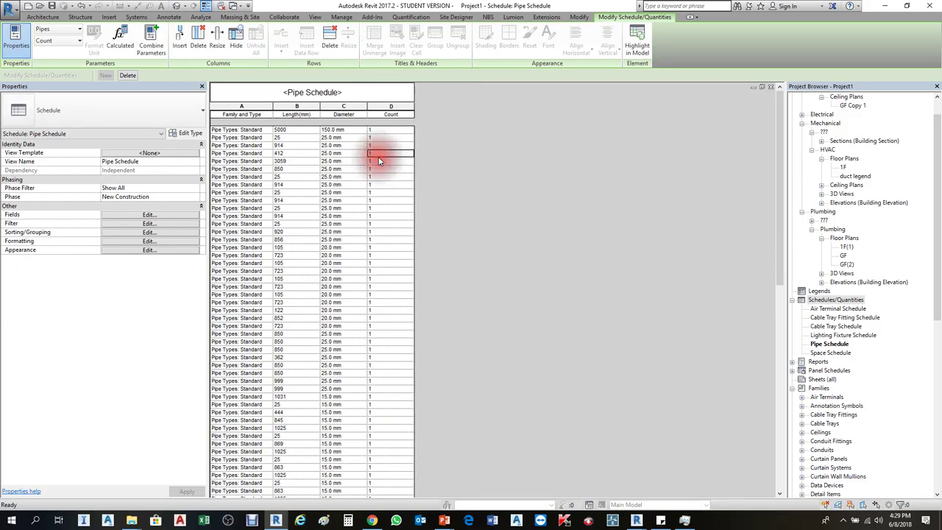
{"action": "left_click", "coordinate": [148, 232]}
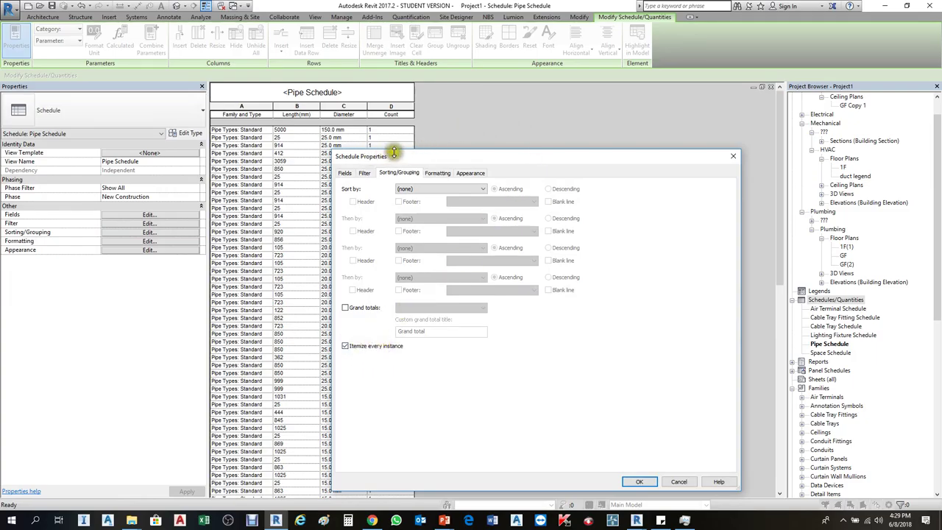
{"action": "left_click_drag", "start_coordinate": [402, 159], "coordinate": [565, 139]}
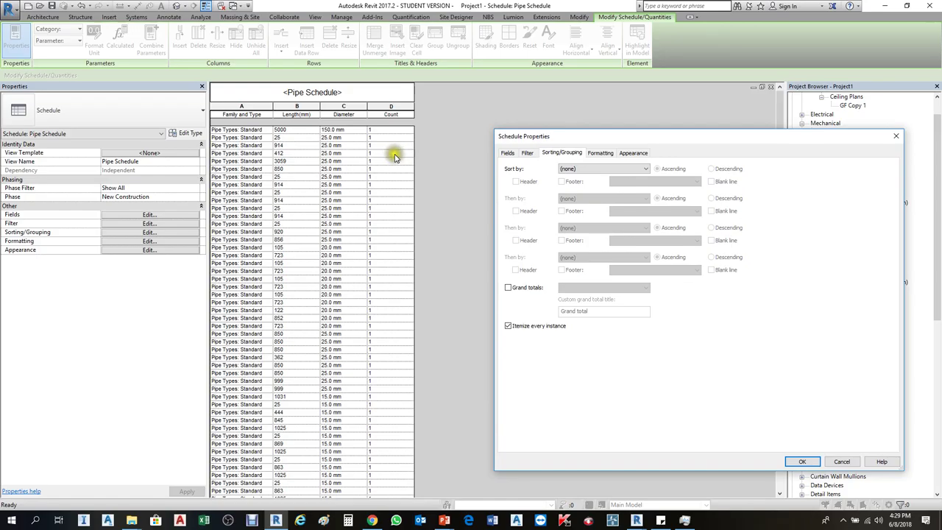
{"action": "left_click", "coordinate": [508, 326]}
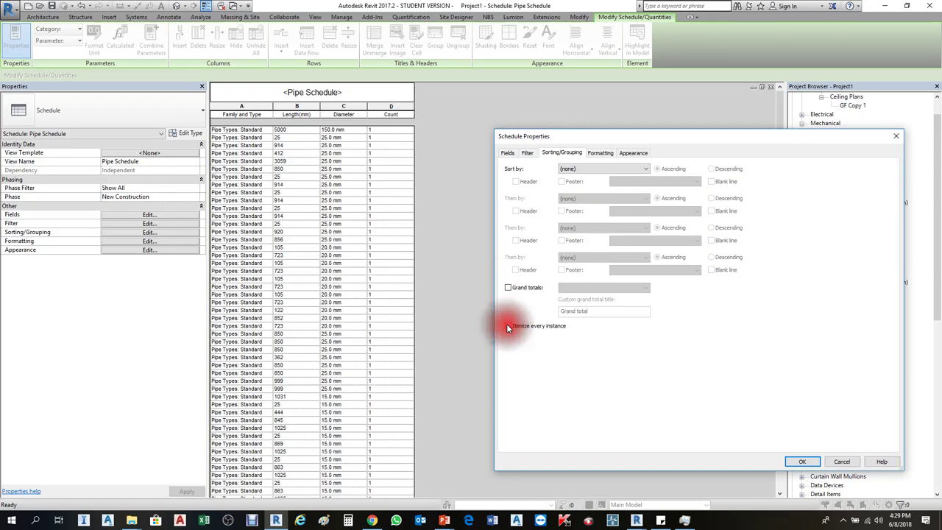
{"action": "left_click", "coordinate": [802, 462]}
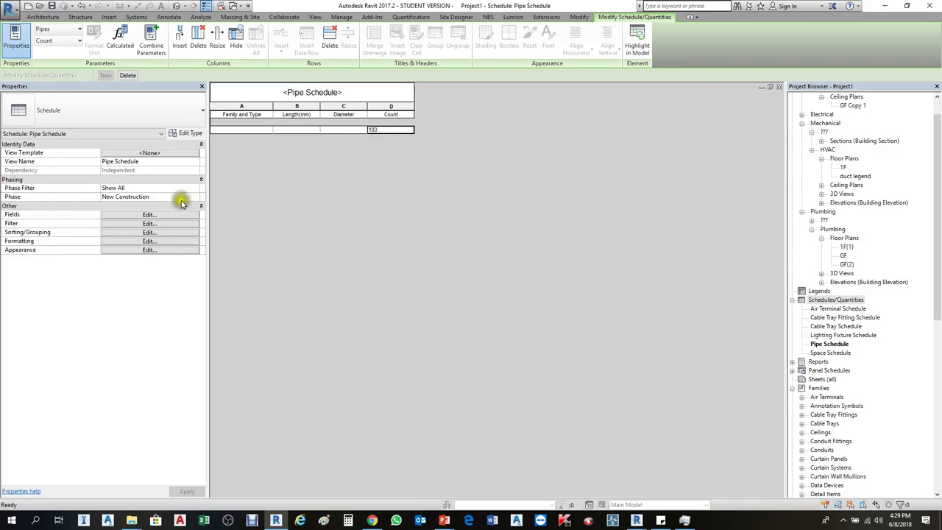
Turn Itemize every instance back on for the pipe schedule, leaving the sort field at none.
{"action": "left_click", "coordinate": [160, 214]}
{"action": "left_click", "coordinate": [561, 153]}
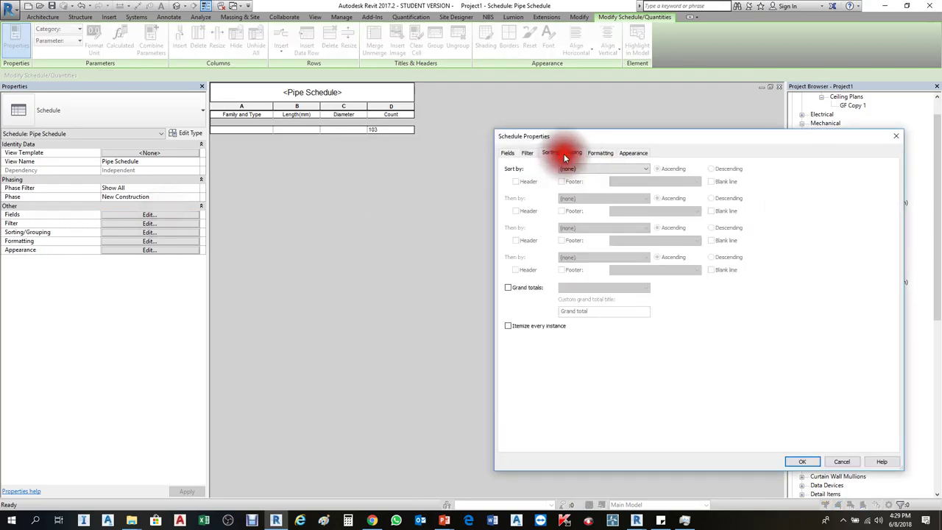
{"action": "left_click", "coordinate": [606, 168]}
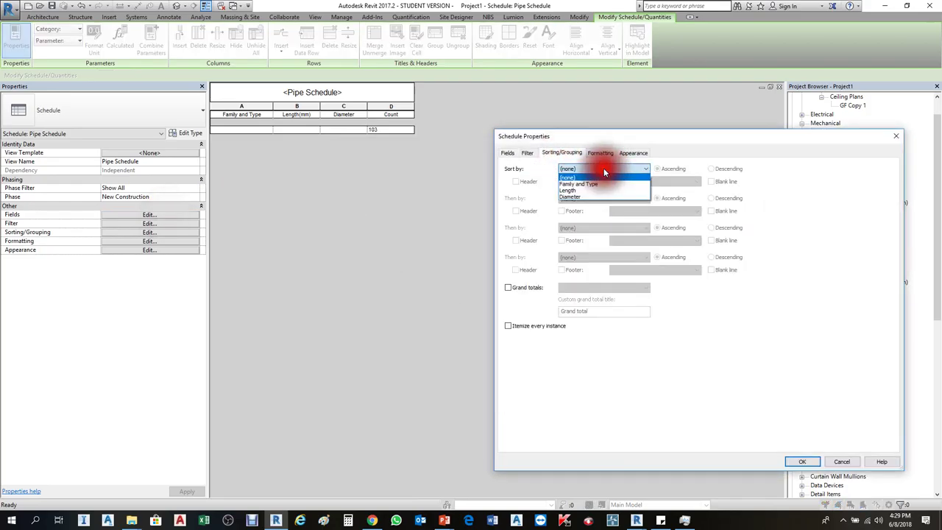
{"action": "left_click", "coordinate": [515, 324]}
{"action": "left_click", "coordinate": [508, 325]}
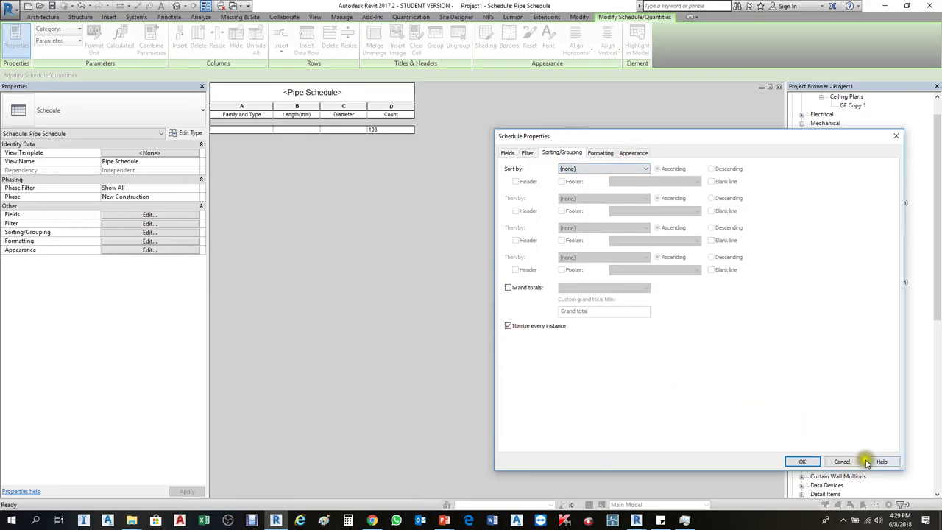
{"action": "left_click", "coordinate": [802, 461]}
Sort the pipe schedule by Diameter in ascending order and turn off Itemize every instance to group the pipes.
{"action": "left_click", "coordinate": [150, 223]}
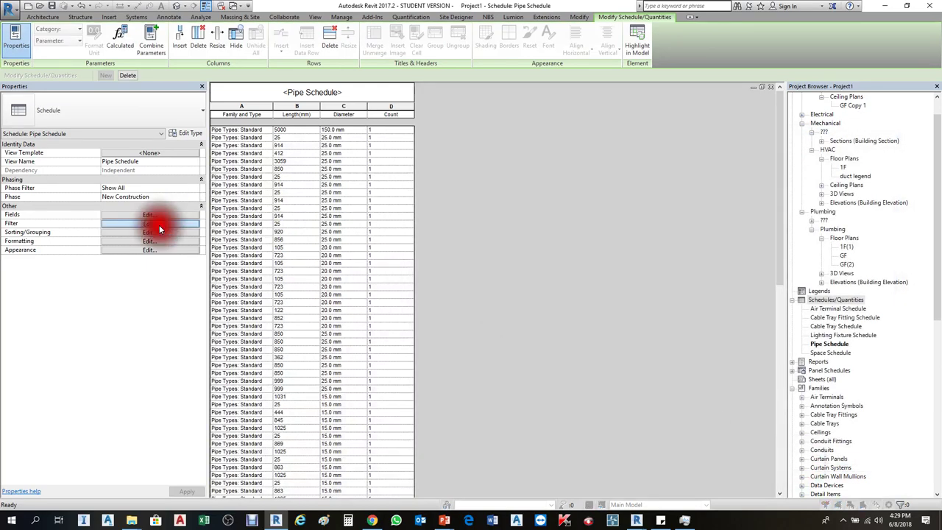
{"action": "left_click", "coordinate": [569, 154]}
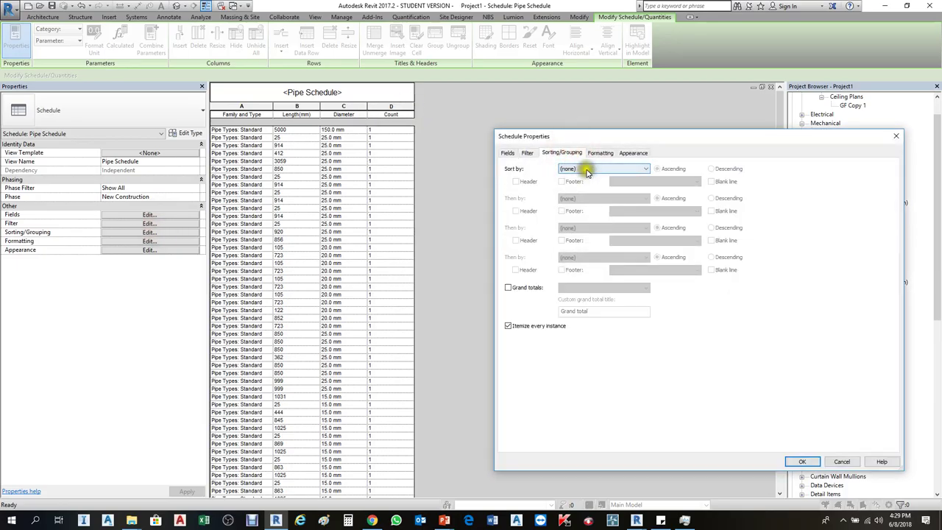
{"action": "left_click", "coordinate": [587, 170]}
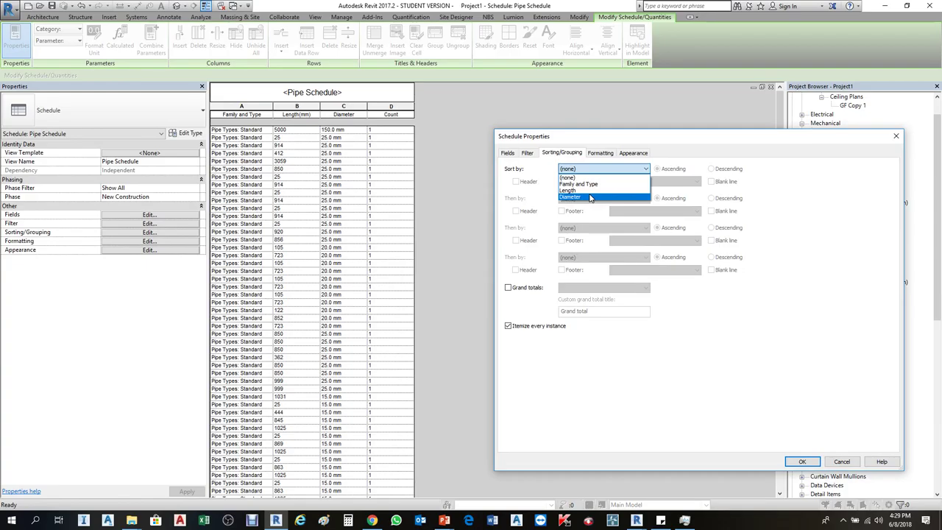
{"action": "left_click", "coordinate": [579, 197]}
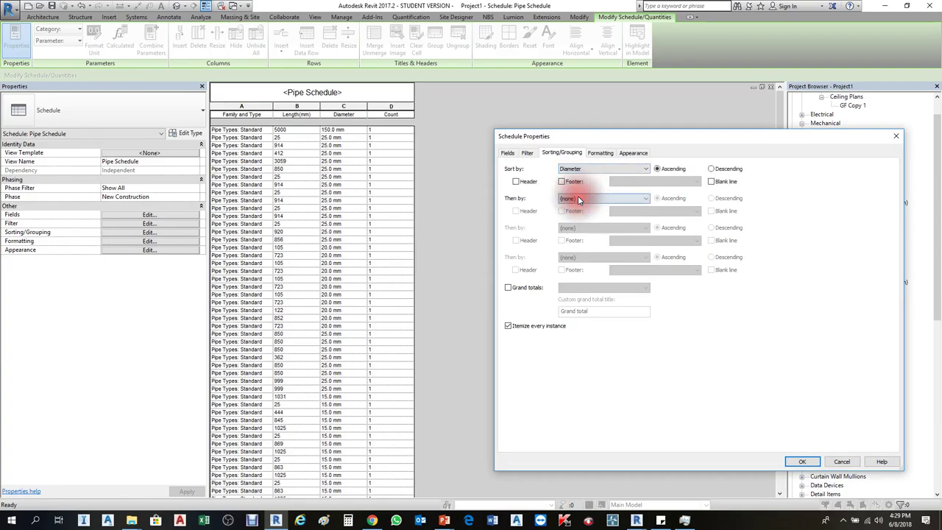
{"action": "left_click", "coordinate": [508, 327]}
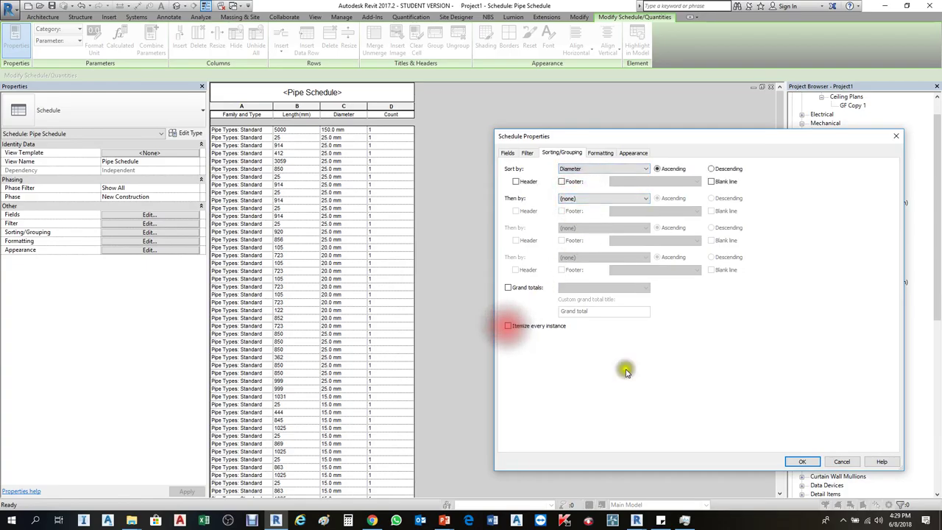
{"action": "left_click", "coordinate": [804, 461]}
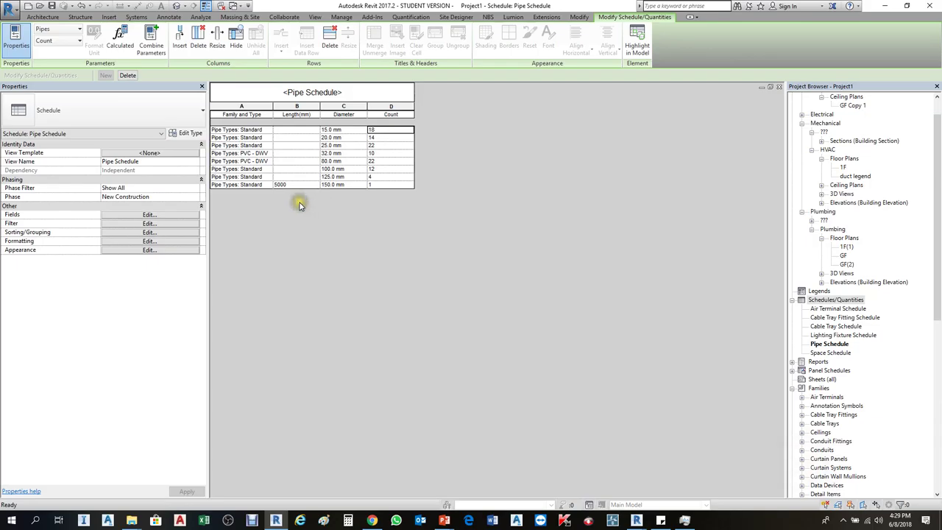
Set the Count field of the pipe schedule to Calculate totals in its formatting settings.
{"action": "left_click", "coordinate": [346, 130]}
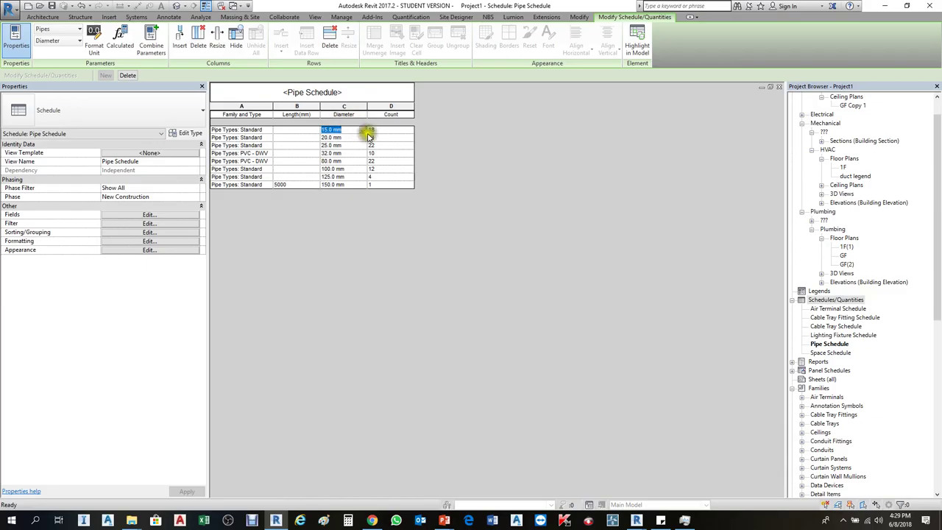
{"action": "left_click", "coordinate": [381, 131]}
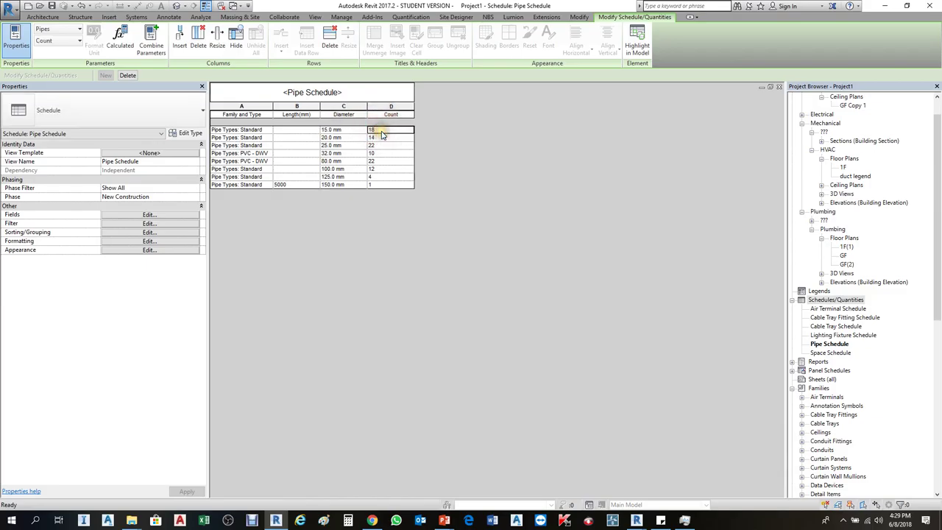
{"action": "left_click", "coordinate": [154, 233]}
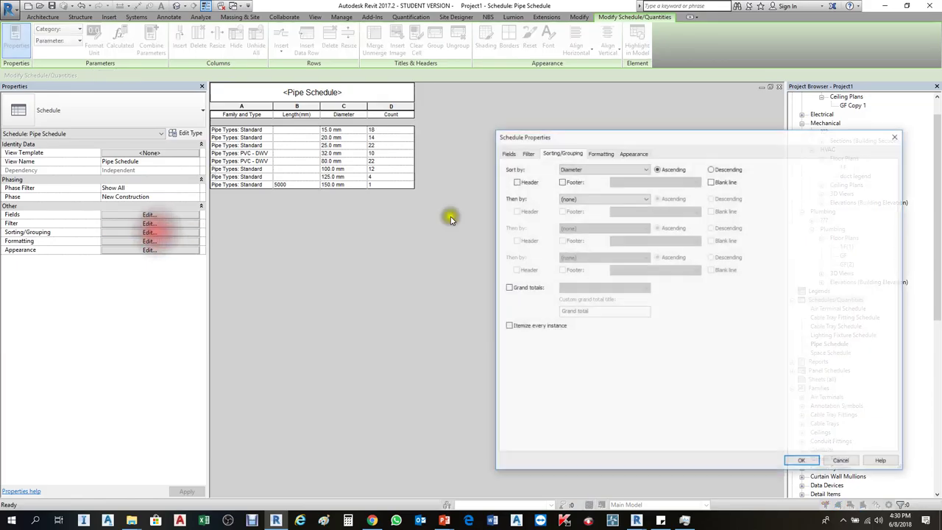
{"action": "left_click", "coordinate": [598, 153]}
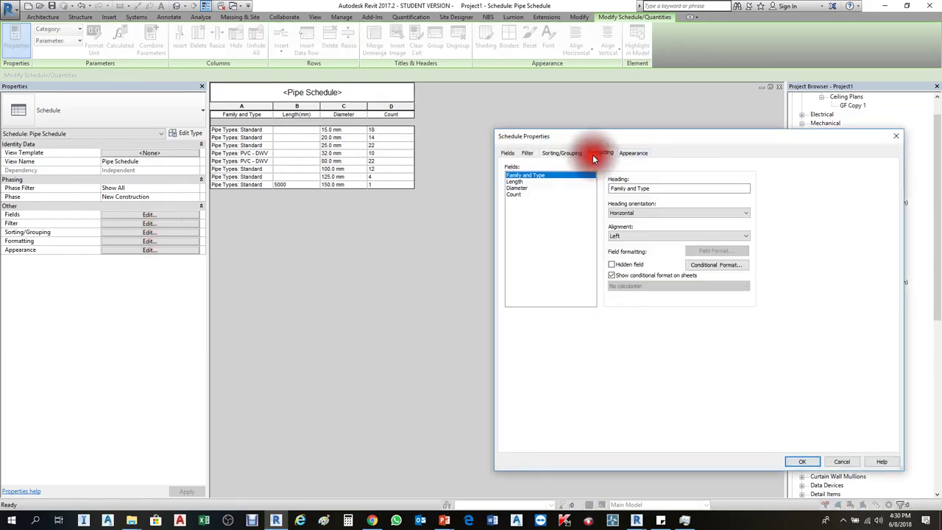
{"action": "left_click", "coordinate": [517, 194]}
{"action": "left_click", "coordinate": [655, 287]}
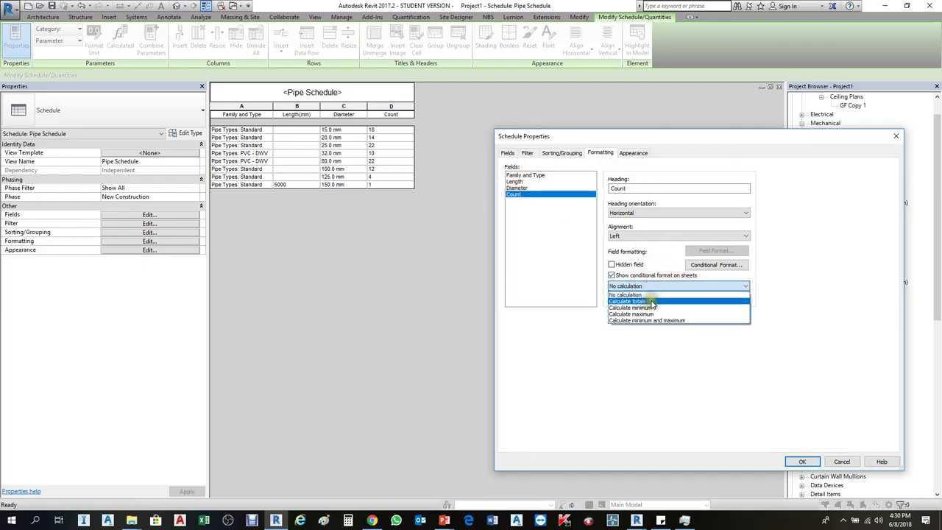
{"action": "left_click", "coordinate": [652, 302]}
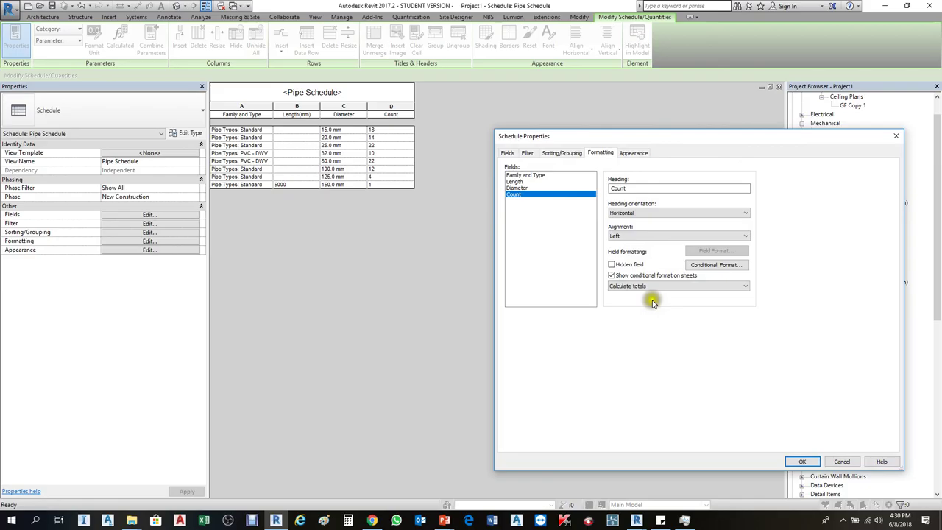
{"action": "left_click", "coordinate": [801, 462]}
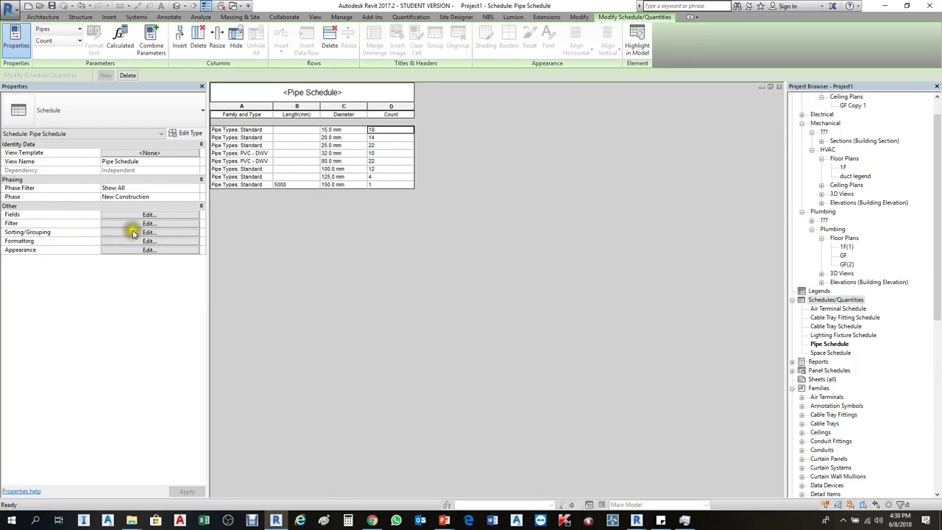
Turn on grand totals for the pipe schedule, showing title, count, and totals.
{"action": "left_click", "coordinate": [132, 231]}
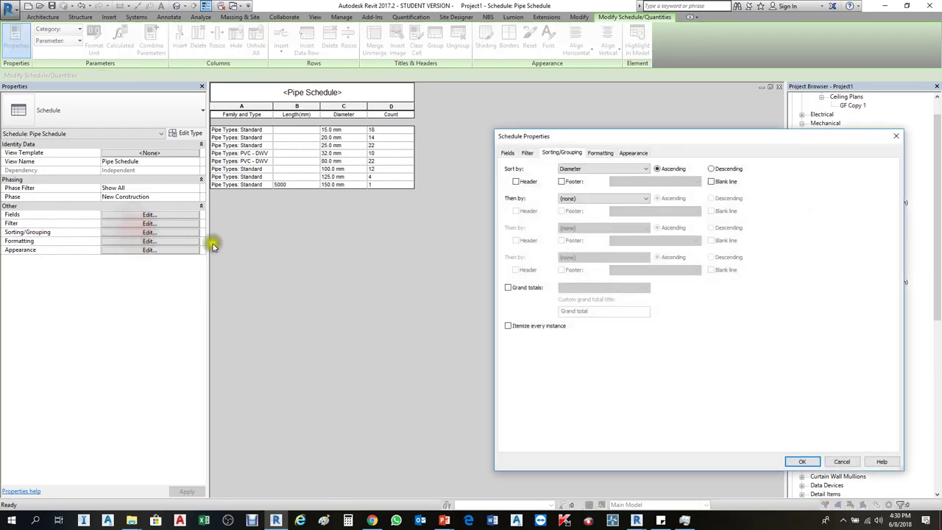
{"action": "left_click", "coordinate": [508, 287]}
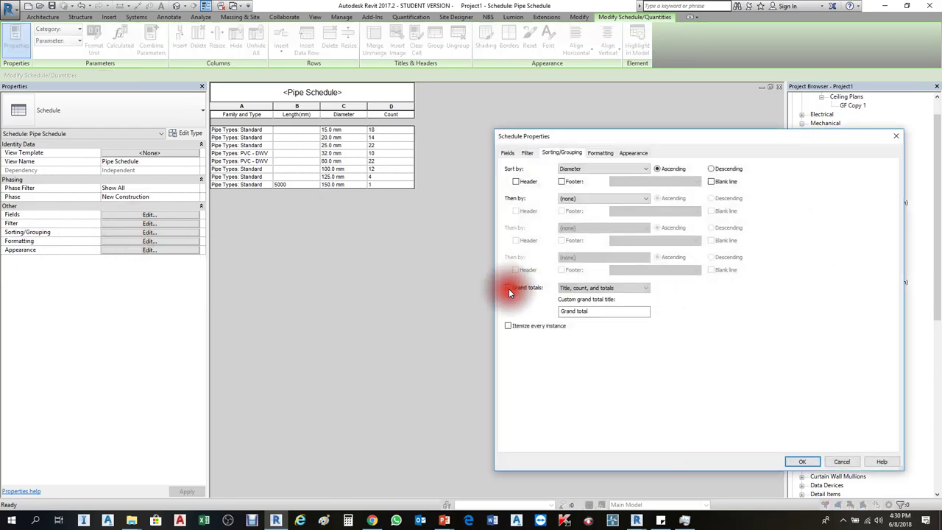
{"action": "left_click", "coordinate": [804, 461]}
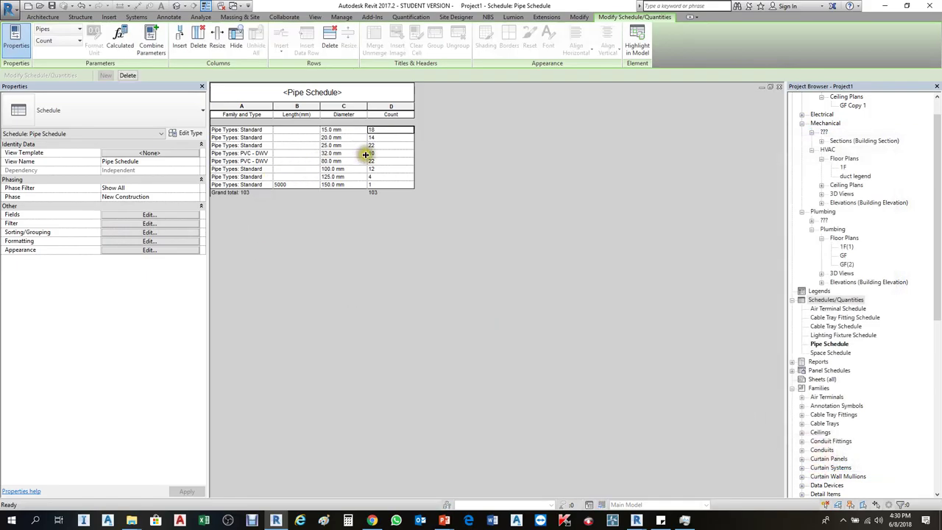
{"action": "left_click", "coordinate": [239, 193]}
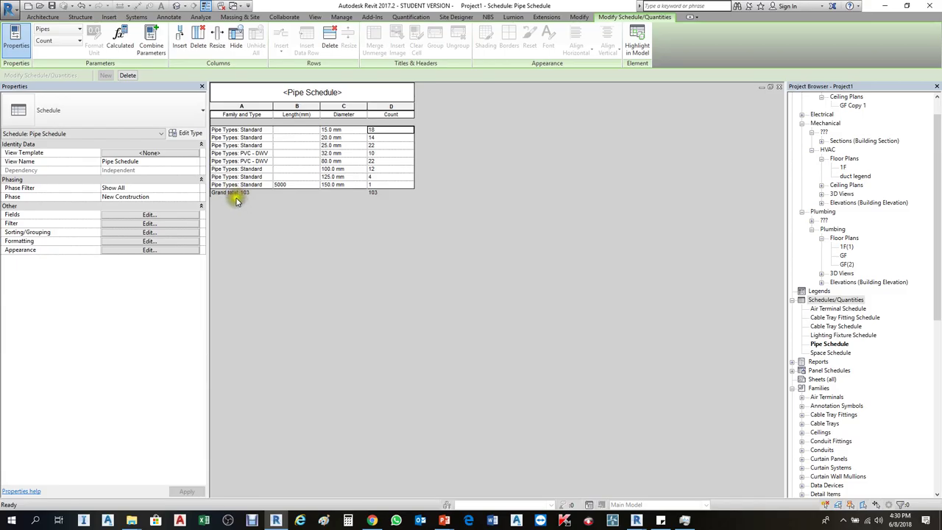
Change the pipe schedule's grand totals display to Title and totals.
{"action": "left_click", "coordinate": [150, 232]}
{"action": "left_click", "coordinate": [613, 294]}
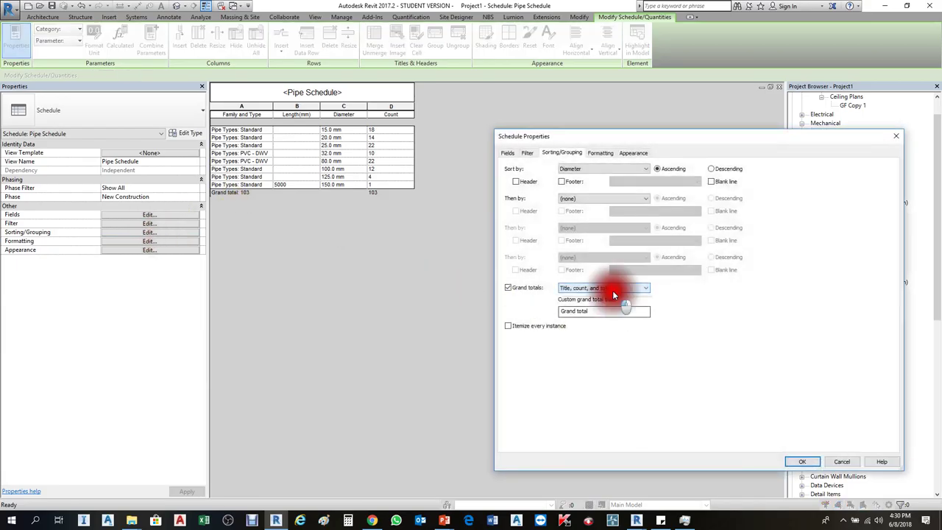
{"action": "left_click", "coordinate": [589, 303]}
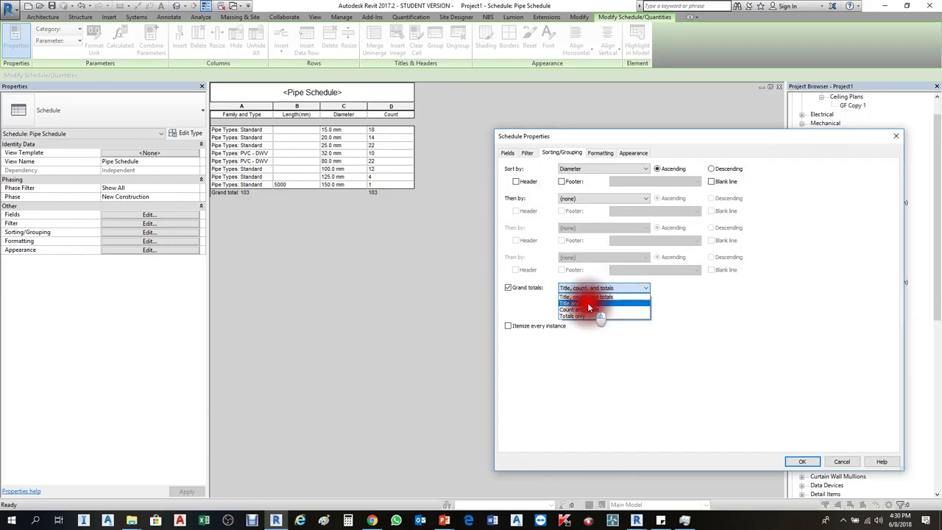
{"action": "left_click", "coordinate": [800, 462]}
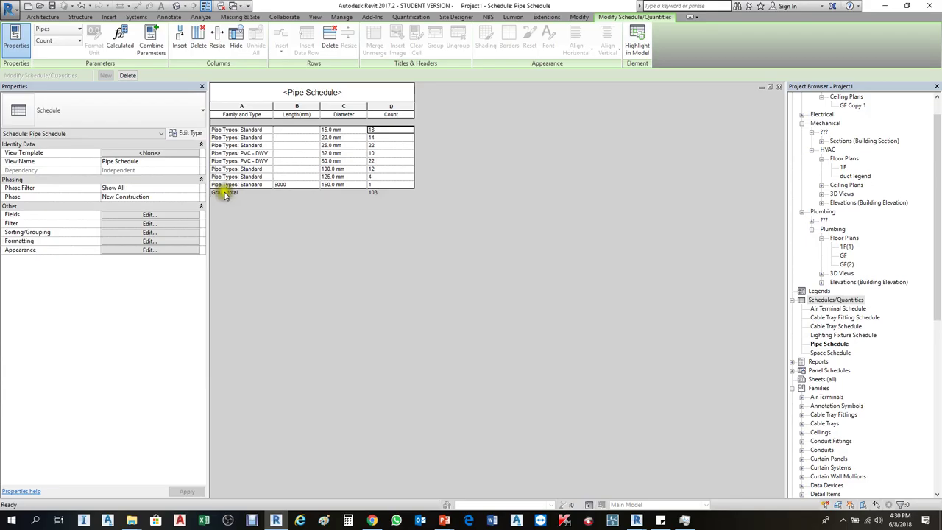
{"action": "left_click", "coordinate": [376, 195]}
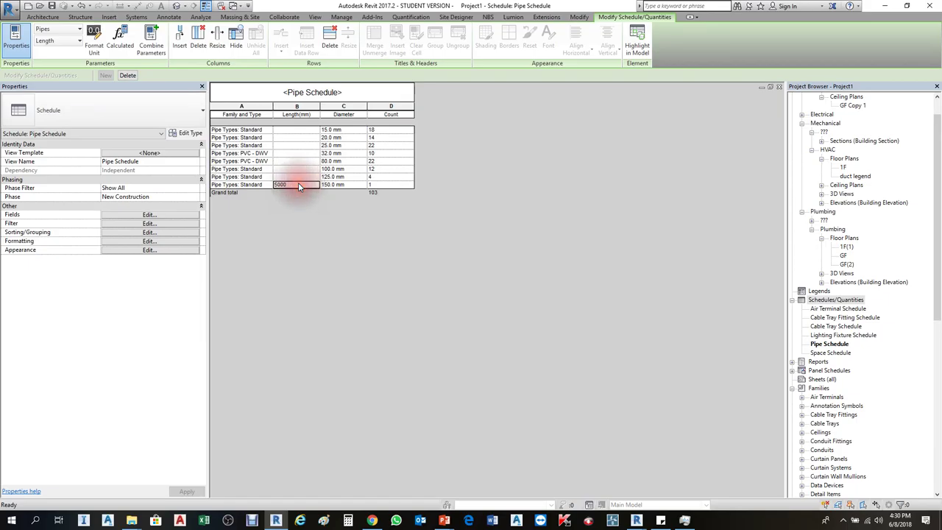
Add Length in ascending order as the second sort field of the pipe schedule and review the resulting rows.
{"action": "left_click", "coordinate": [297, 169]}
{"action": "left_click", "coordinate": [152, 223]}
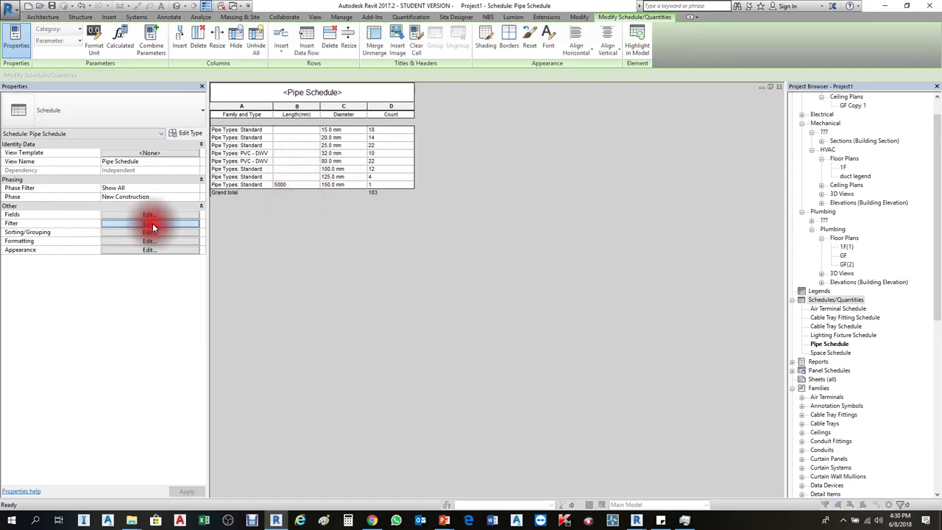
{"action": "left_click", "coordinate": [559, 154]}
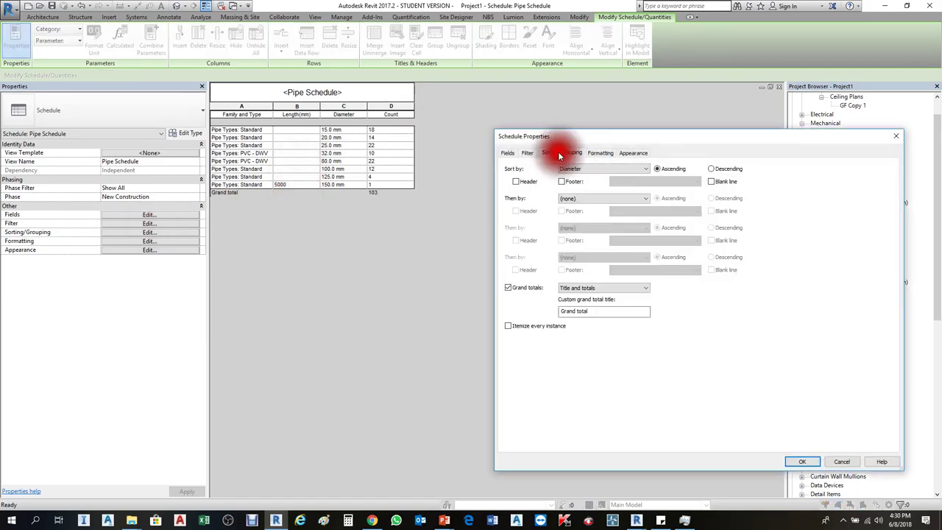
{"action": "left_click", "coordinate": [626, 200]}
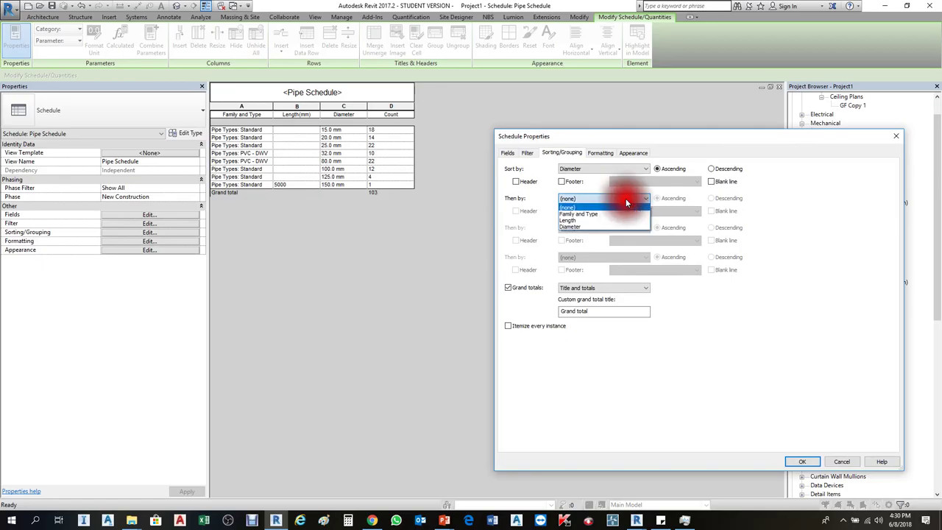
{"action": "left_click", "coordinate": [595, 221]}
{"action": "left_click", "coordinate": [802, 462]}
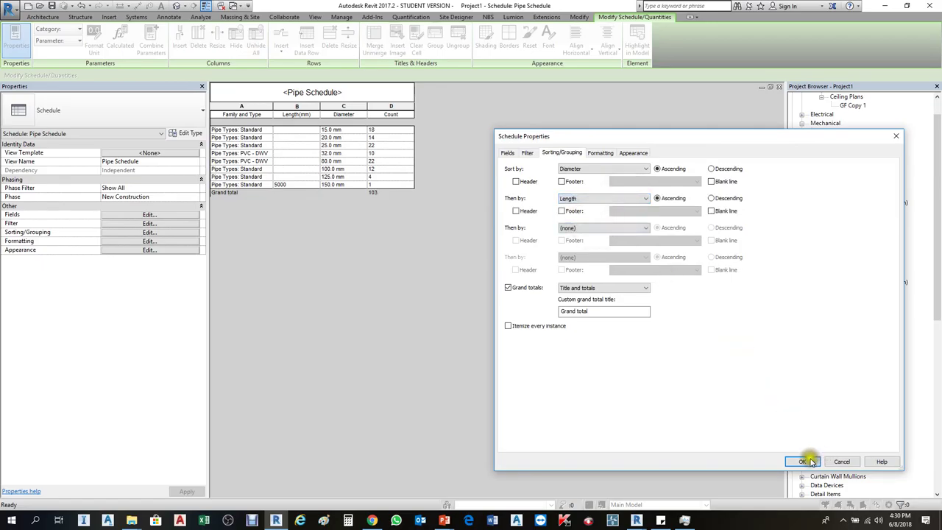
{"action": "scroll", "coordinate": [451, 133], "scroll_direction": "down", "scroll_amount": 5}
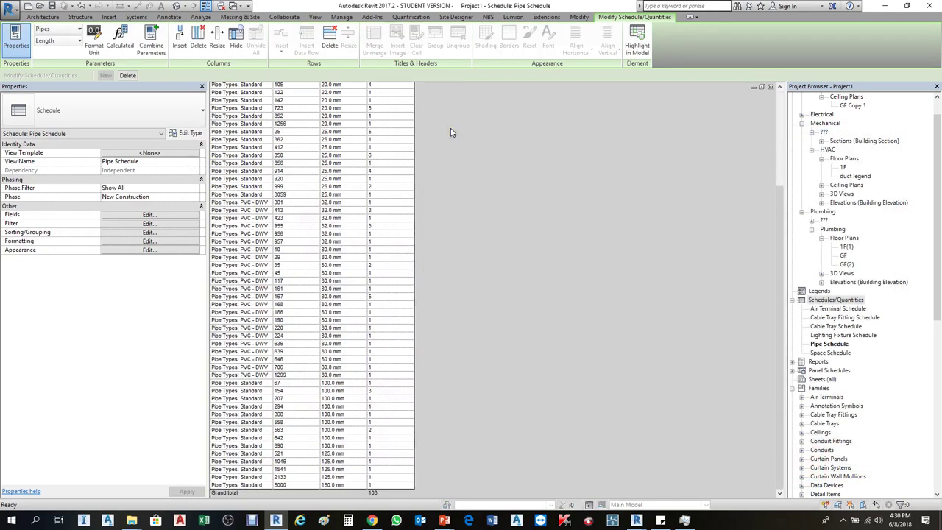
{"action": "scroll", "coordinate": [427, 259], "scroll_direction": "up", "scroll_amount": 5}
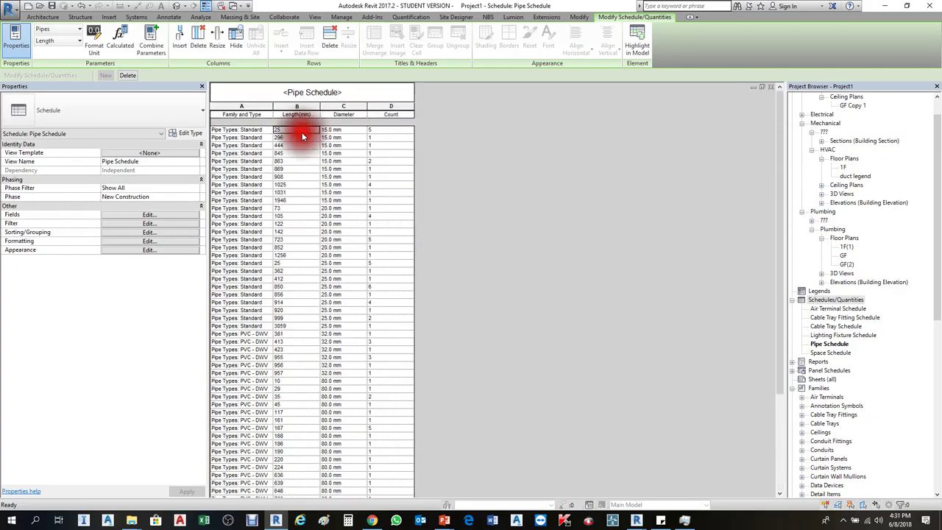
{"action": "left_click", "coordinate": [290, 177]}
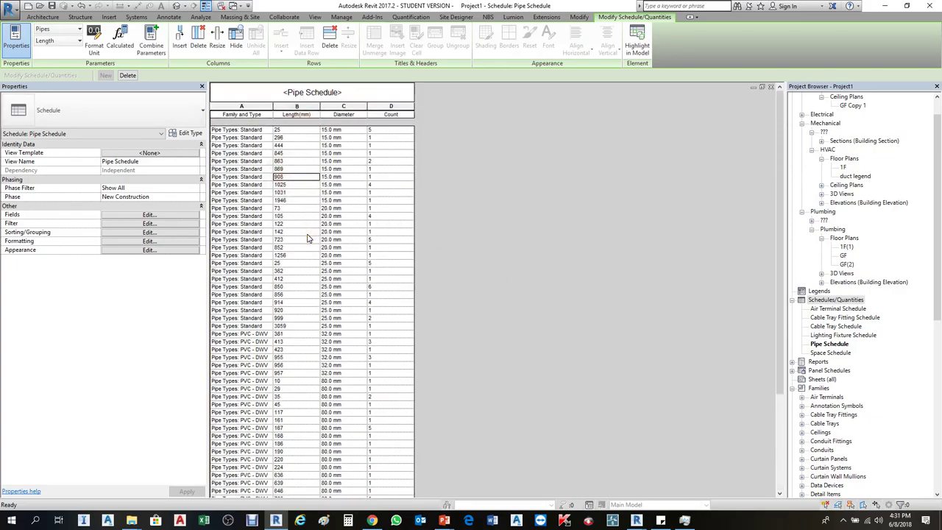
{"action": "scroll", "coordinate": [309, 236], "scroll_direction": "down", "scroll_amount": 5}
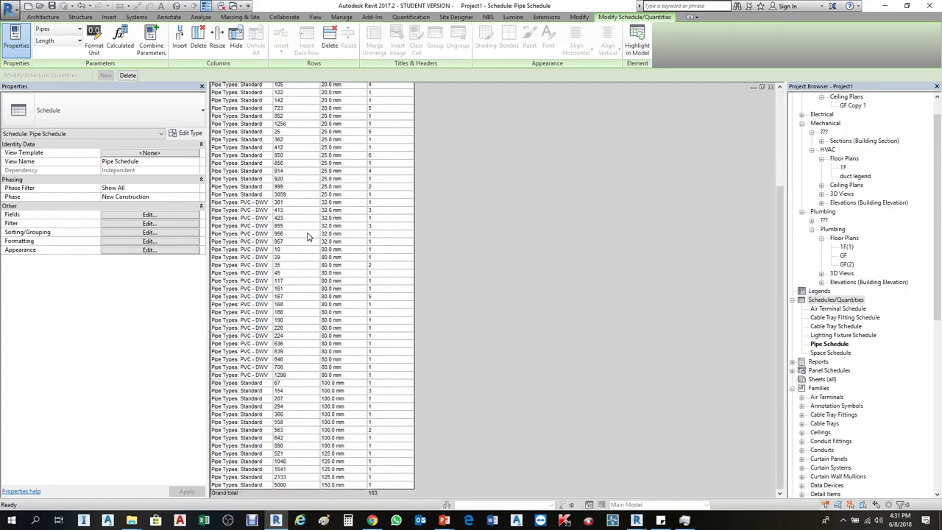
Set the Length field of the pipe schedule to Calculate totals and check the total at the end of the schedule.
{"action": "left_click", "coordinate": [149, 233]}
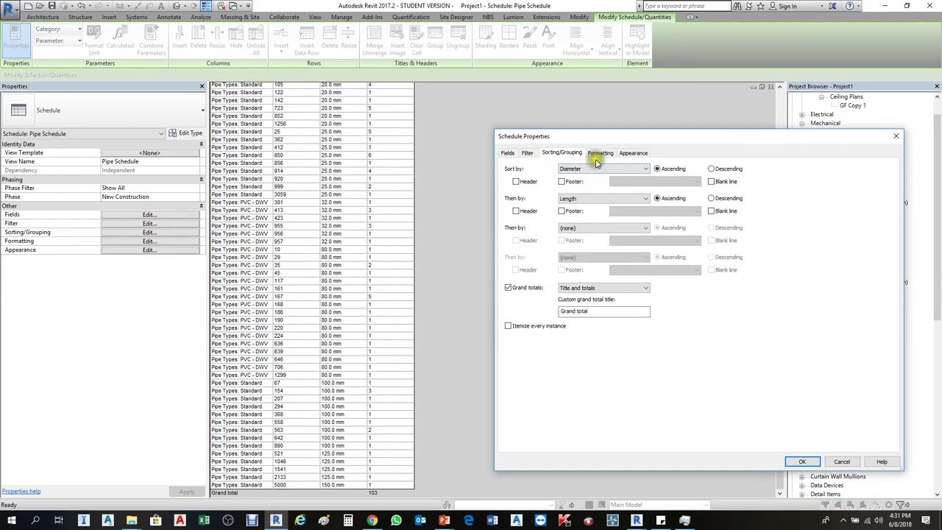
{"action": "left_click", "coordinate": [600, 152]}
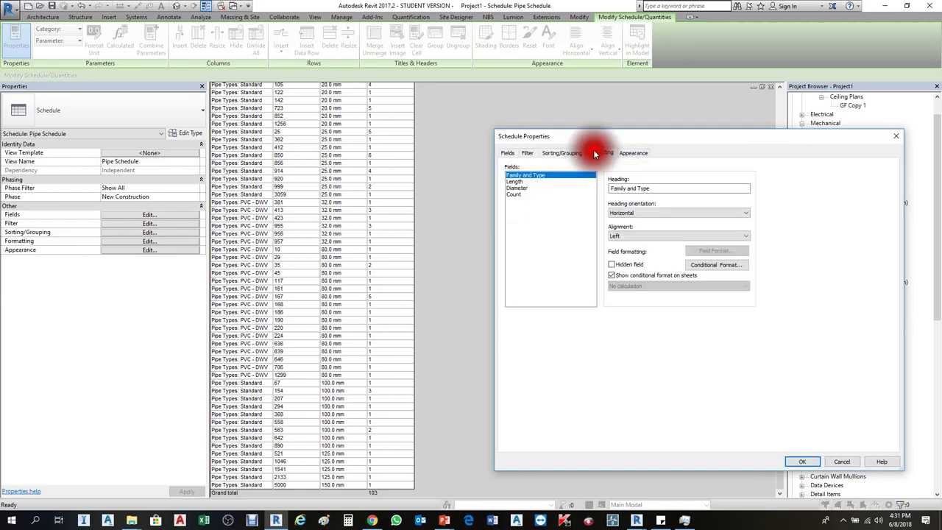
{"action": "left_click", "coordinate": [515, 183]}
{"action": "left_click", "coordinate": [655, 285]}
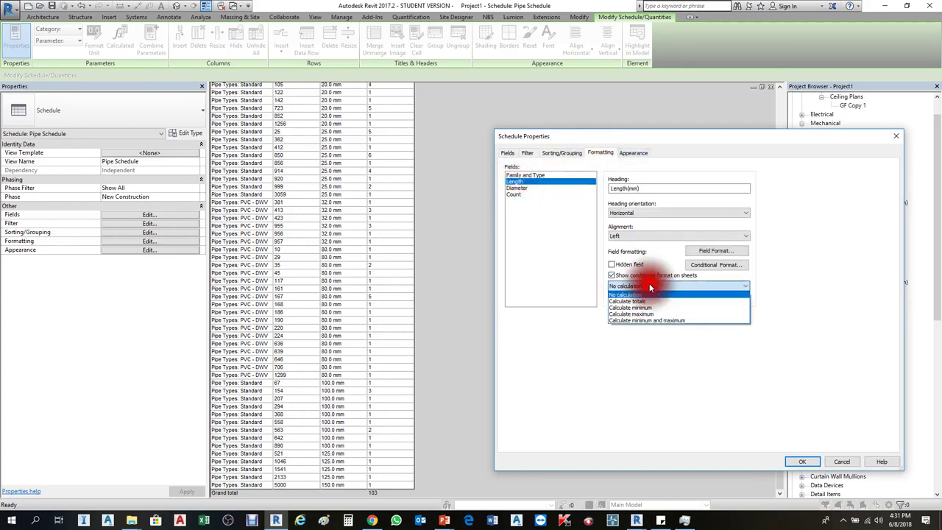
{"action": "left_click", "coordinate": [644, 302]}
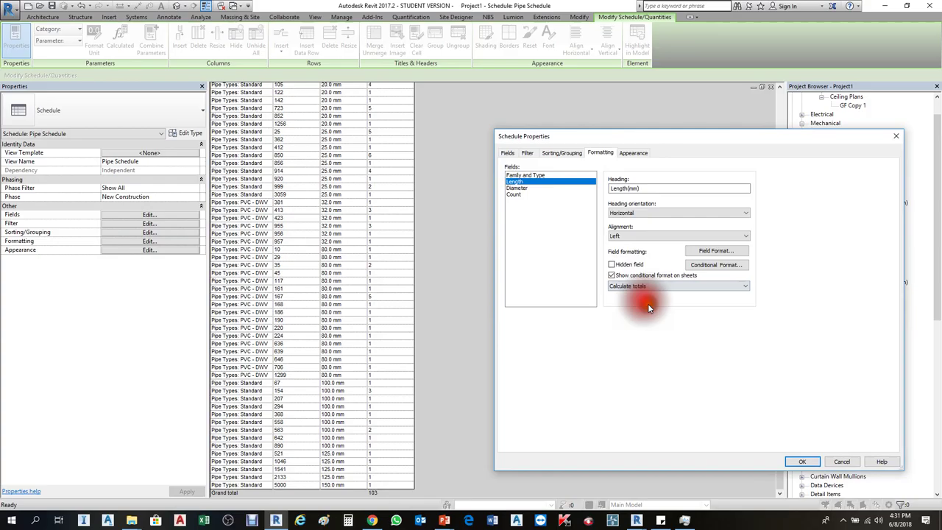
{"action": "left_click", "coordinate": [807, 463]}
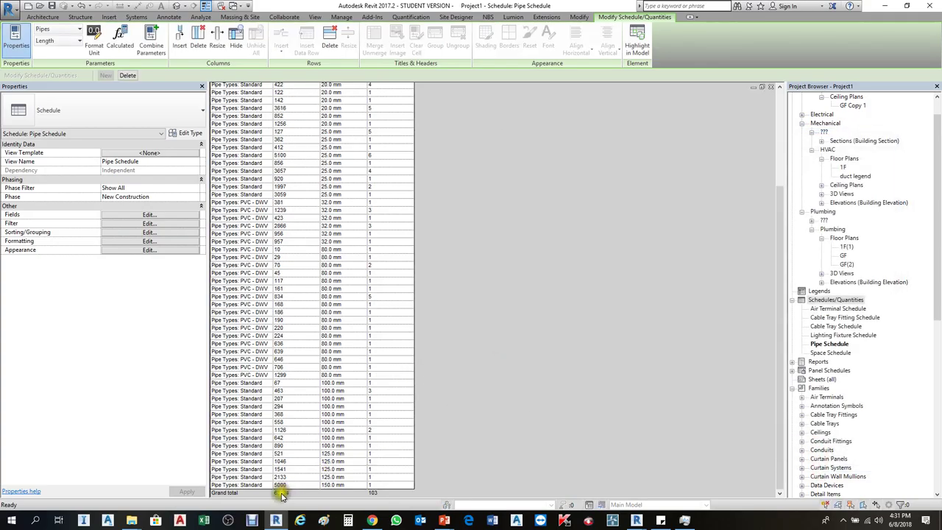
{"action": "scroll", "coordinate": [488, 371], "scroll_direction": "up", "scroll_amount": 5}
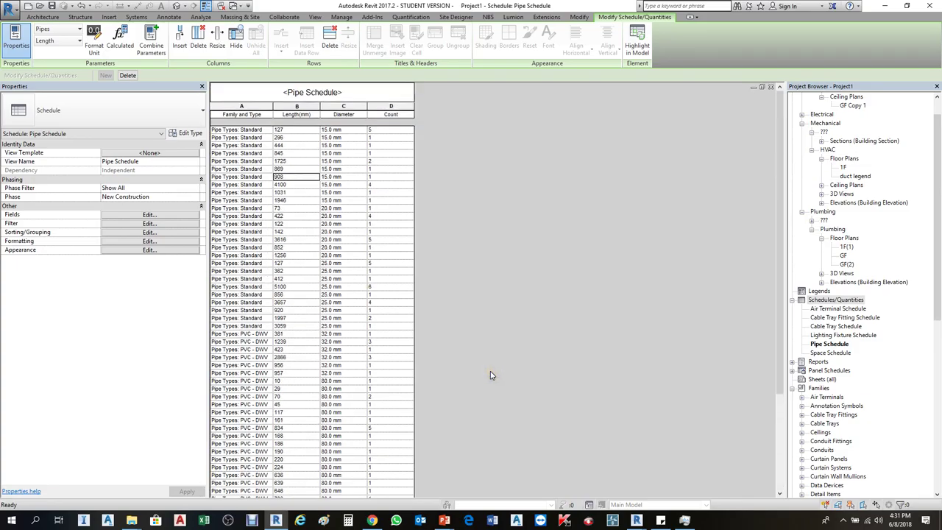
Create a new schedule for the Pipe Fittings category, named Pipe Fitting Schedule, in the New Construction phase.
{"action": "right_click", "coordinate": [837, 302]}
{"action": "left_click", "coordinate": [847, 308]}
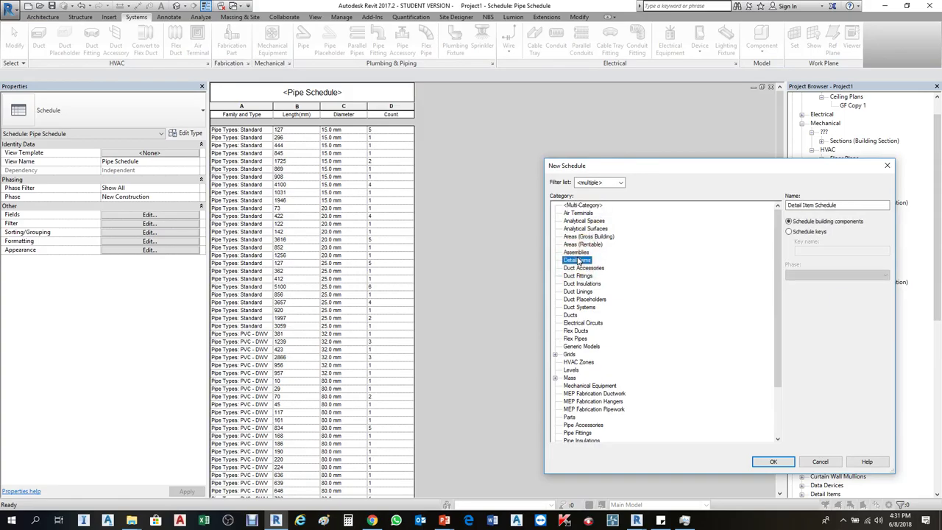
{"action": "key", "text": "p"}
{"action": "scroll", "coordinate": [593, 398], "scroll_direction": "down", "scroll_amount": 1}
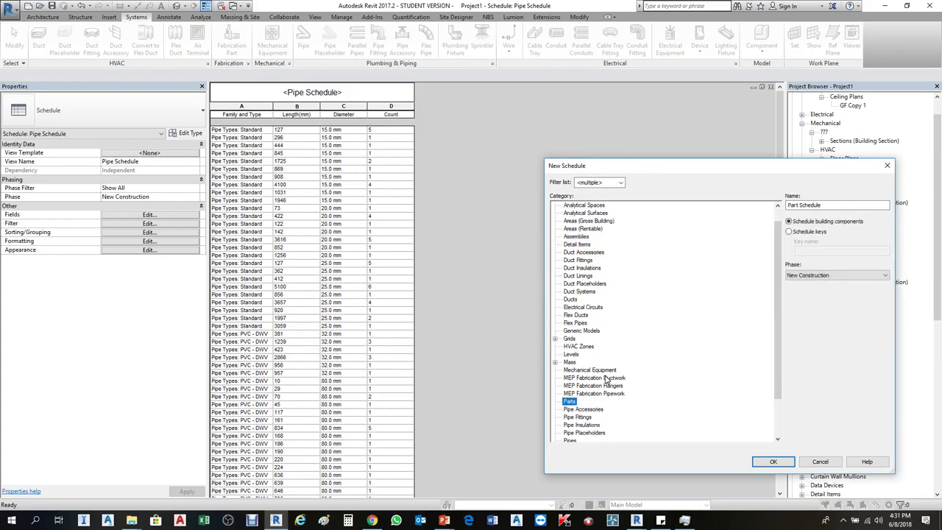
{"action": "left_click", "coordinate": [588, 409]}
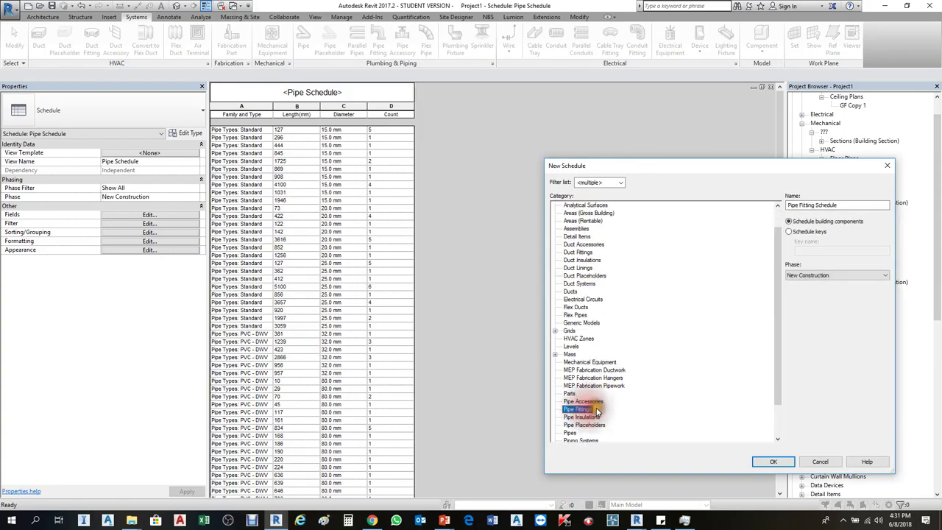
{"action": "left_click", "coordinate": [773, 462]}
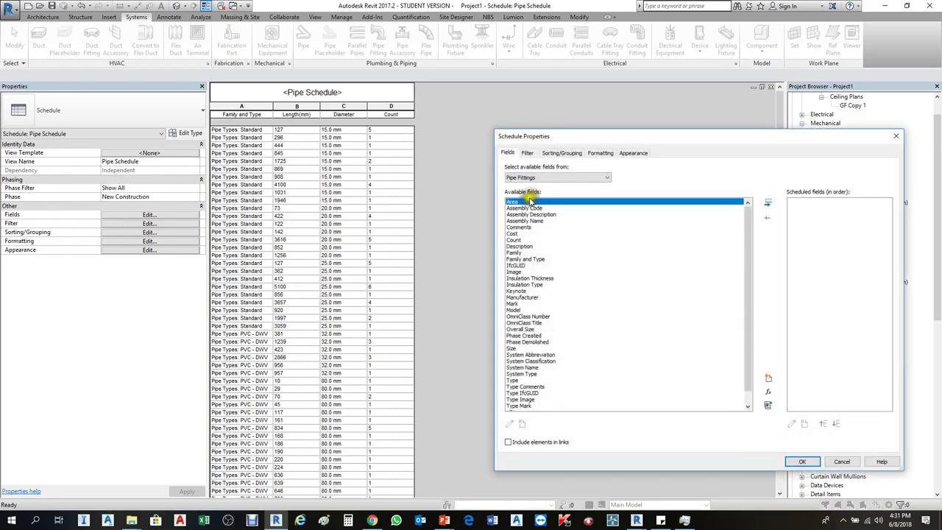
Add Family and Type, Count and Size, in that order, as the fields of the Pipe Fitting Schedule and create it.
{"action": "left_click", "coordinate": [519, 240]}
{"action": "left_click", "coordinate": [525, 259]}
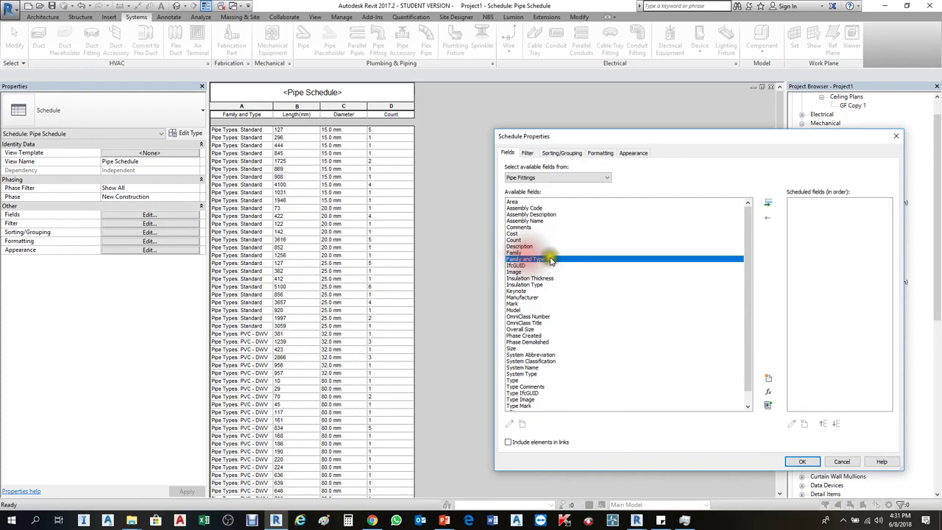
{"action": "left_click", "coordinate": [769, 203]}
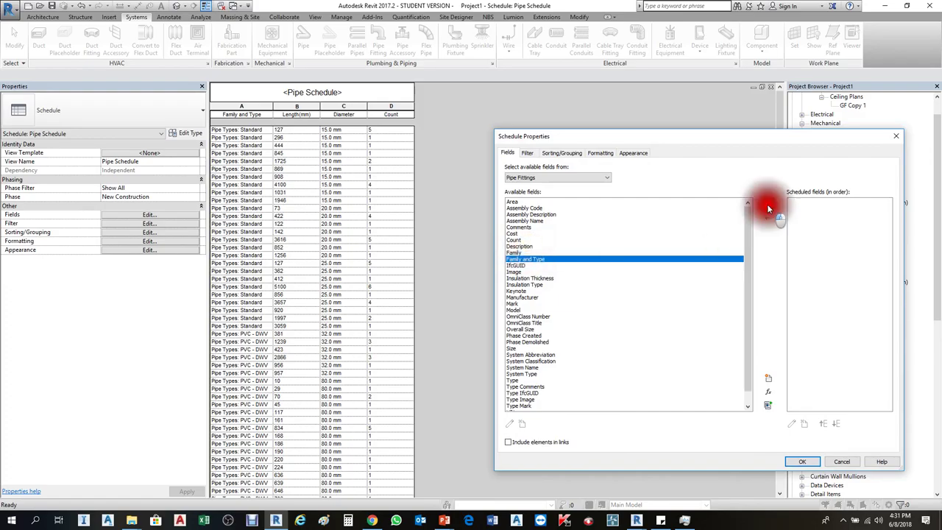
{"action": "left_click", "coordinate": [514, 240]}
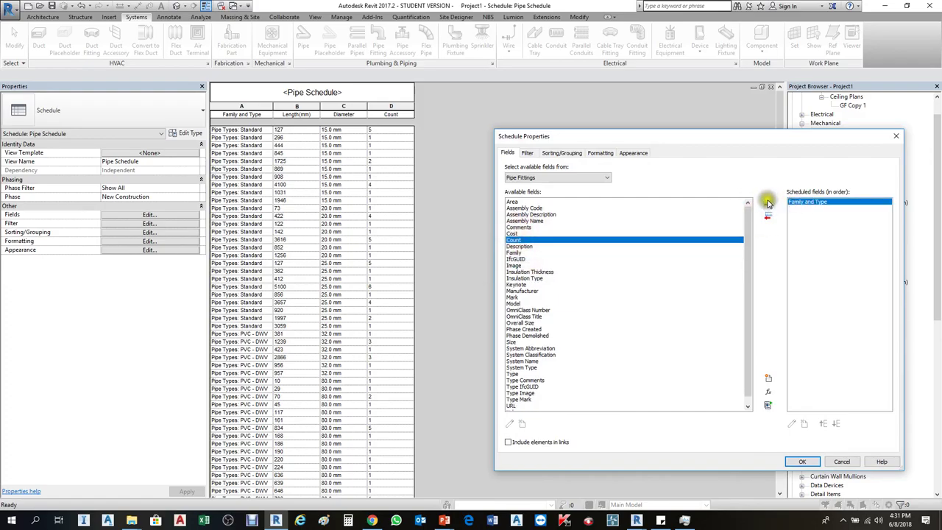
{"action": "left_click", "coordinate": [768, 203]}
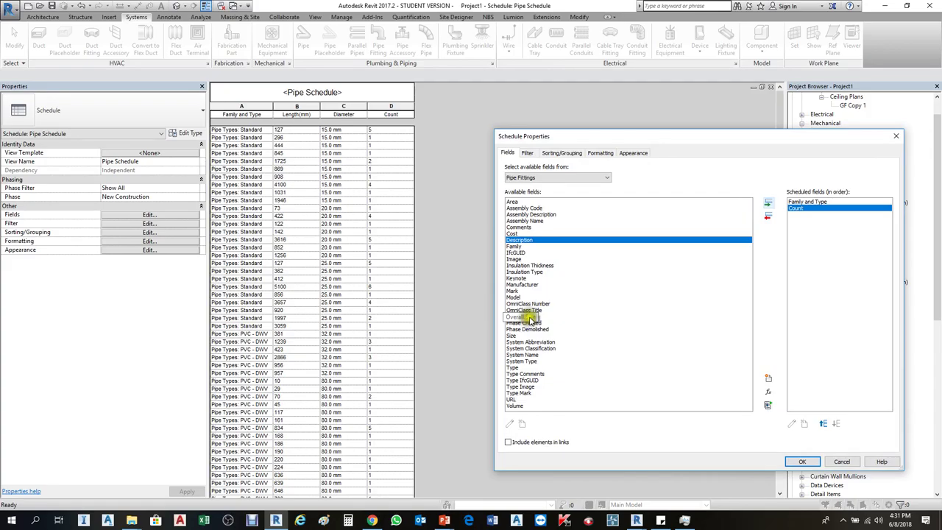
{"action": "left_click", "coordinate": [516, 336]}
{"action": "left_click", "coordinate": [770, 205]}
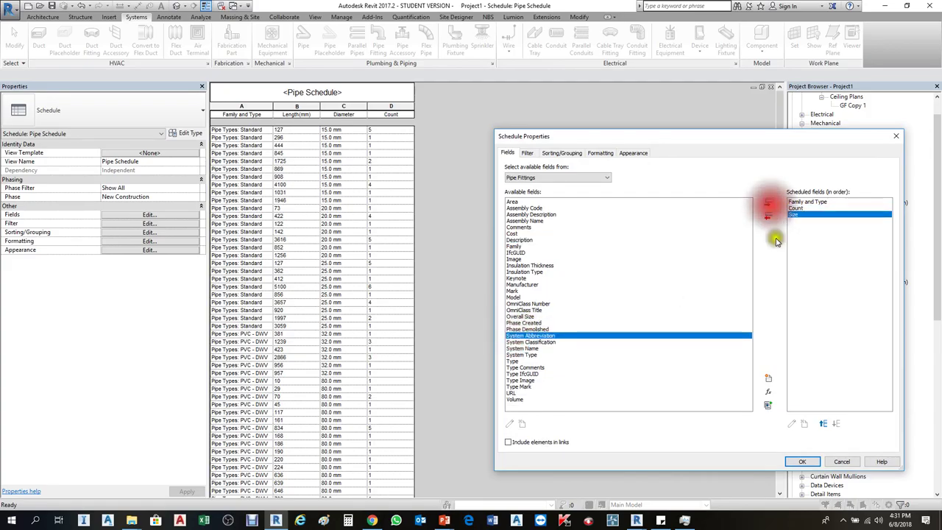
{"action": "left_click", "coordinate": [802, 462]}
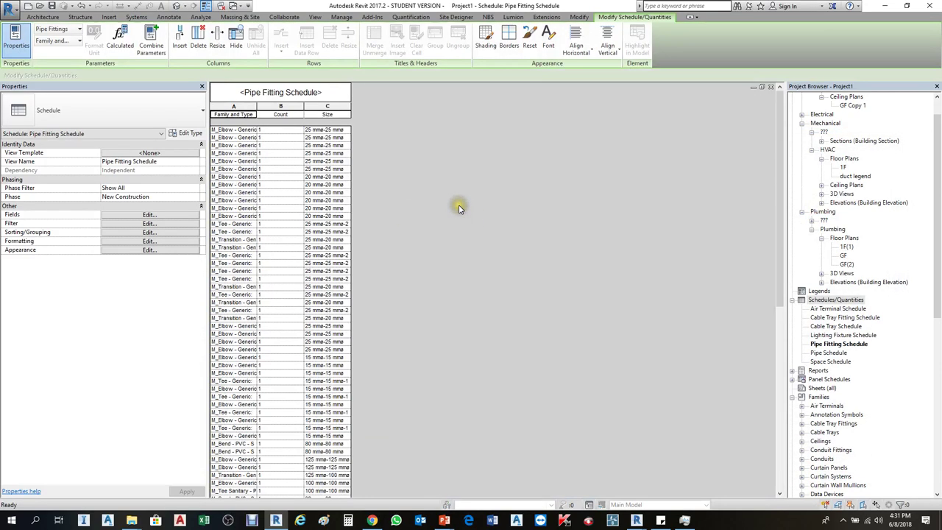
Sort the Pipe Fitting Schedule by Size ascending without itemizing every instance, and enable grand totals with title, count and totals.
{"action": "scroll", "coordinate": [342, 232], "scroll_direction": "down", "scroll_amount": 10}
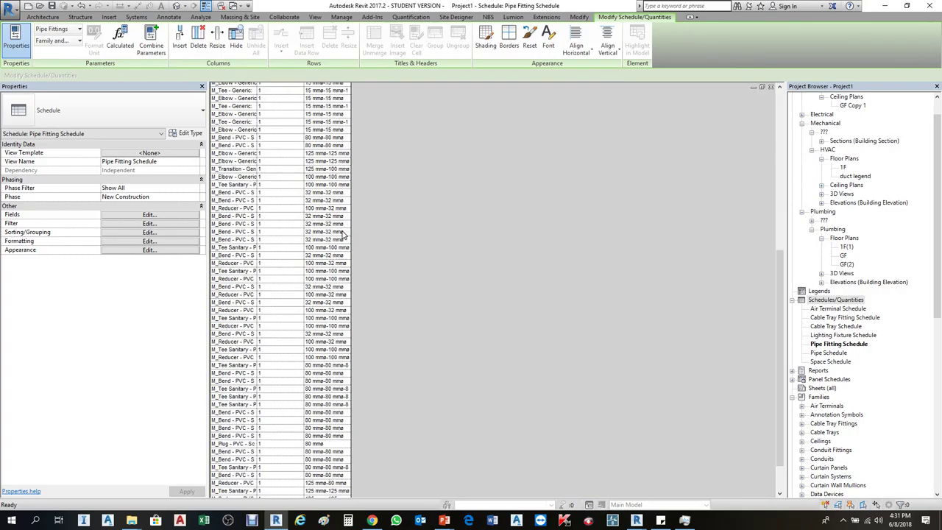
{"action": "scroll", "coordinate": [342, 233], "scroll_direction": "up", "scroll_amount": 10}
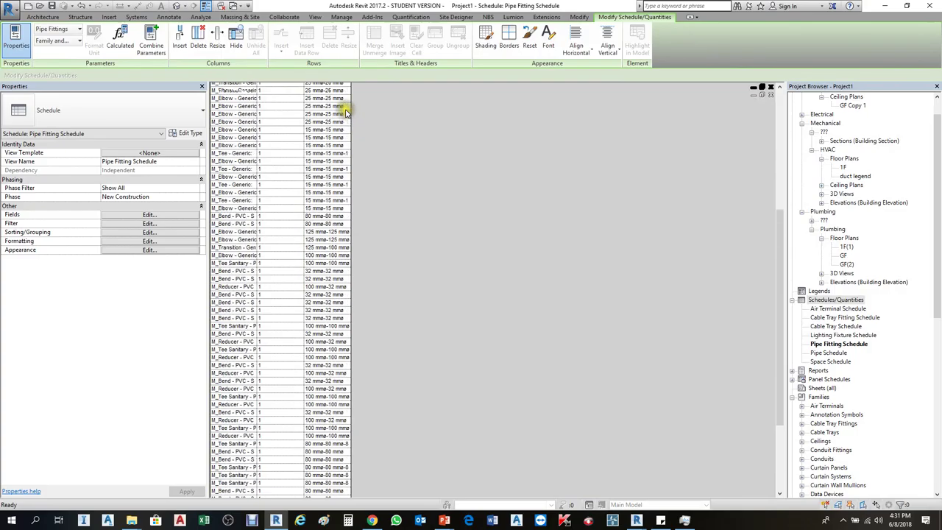
{"action": "left_click", "coordinate": [164, 223]}
{"action": "left_click", "coordinate": [563, 153]}
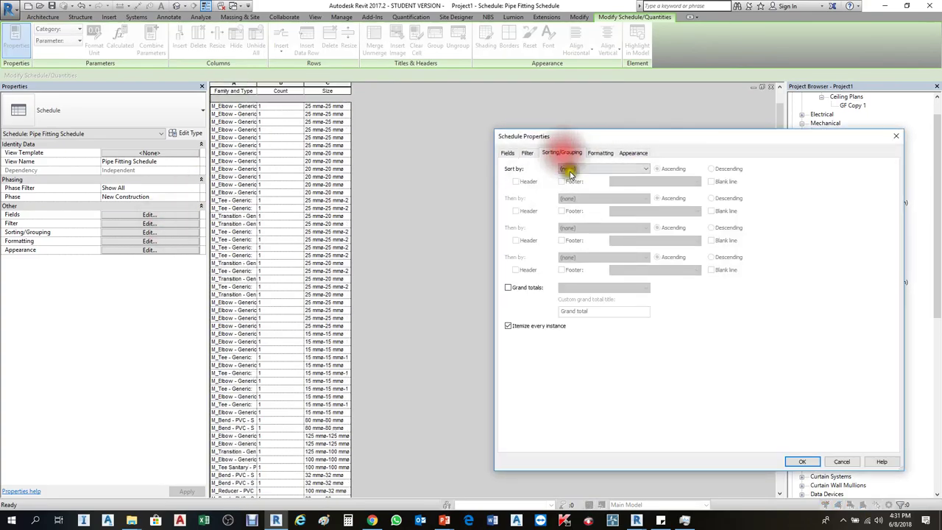
{"action": "left_click", "coordinate": [570, 170]}
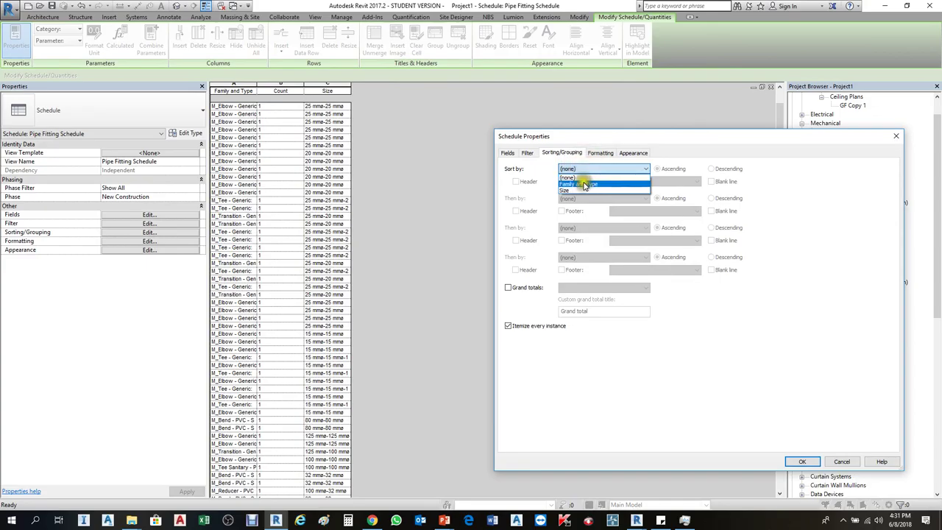
{"action": "left_click", "coordinate": [580, 190]}
{"action": "left_click", "coordinate": [509, 326]}
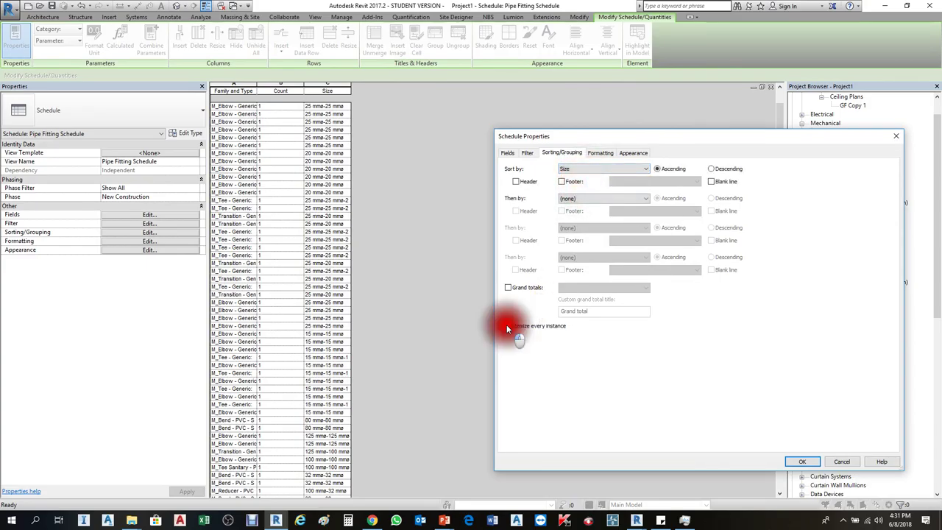
{"action": "left_click", "coordinate": [513, 288]}
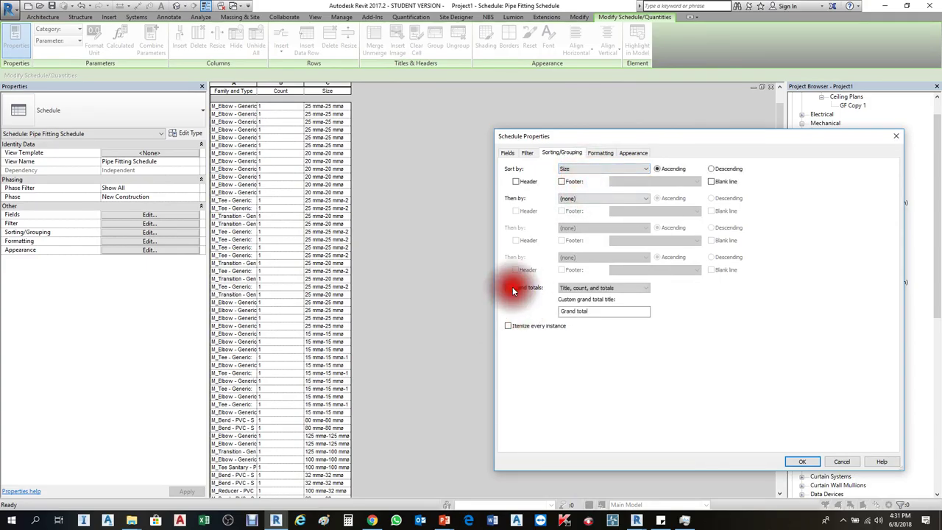
{"action": "left_click", "coordinate": [802, 462]}
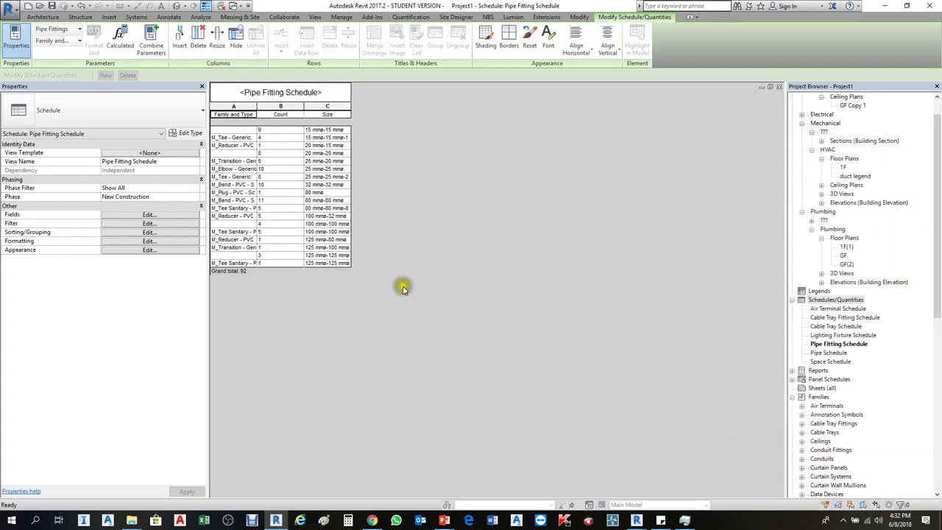
Widen the Family and Type column of the Pipe Fitting Schedule to about twice its width so the names are readable.
{"action": "left_click", "coordinate": [280, 130]}
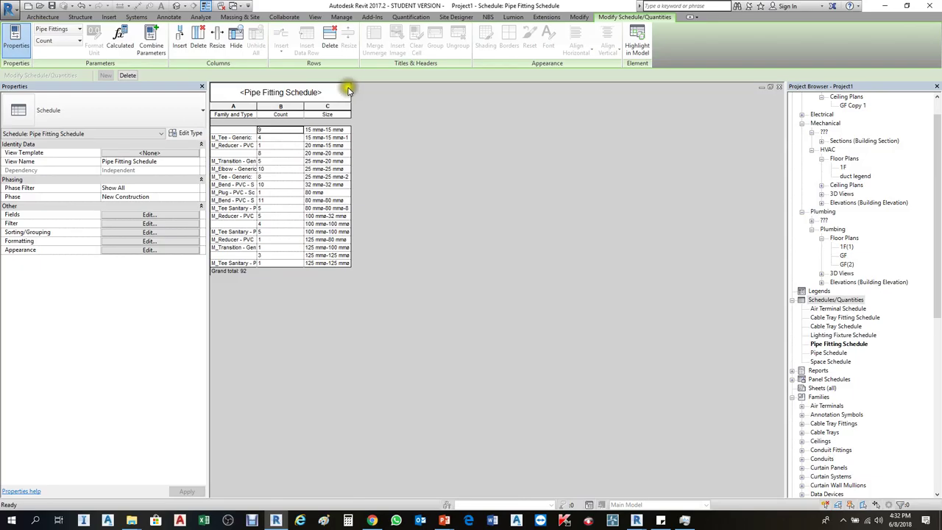
{"action": "left_click", "coordinate": [330, 131]}
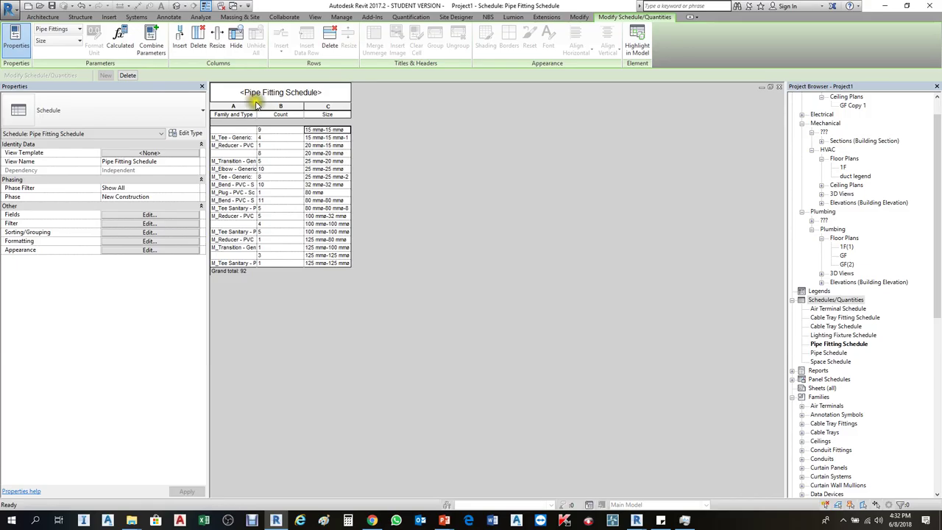
{"action": "left_click_drag", "start_coordinate": [259, 107], "coordinate": [313, 120]}
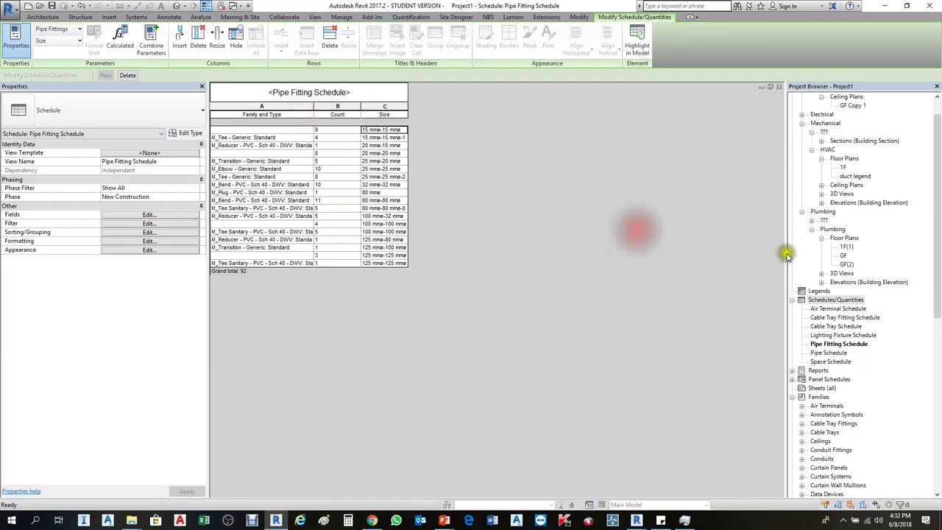
Open the Air Terminal Schedule and look through the project's schedules, load reports, panel schedules, sheets and plumbing floor plans.
{"action": "left_click", "coordinate": [854, 310]}
{"action": "double_click", "coordinate": [857, 313]}
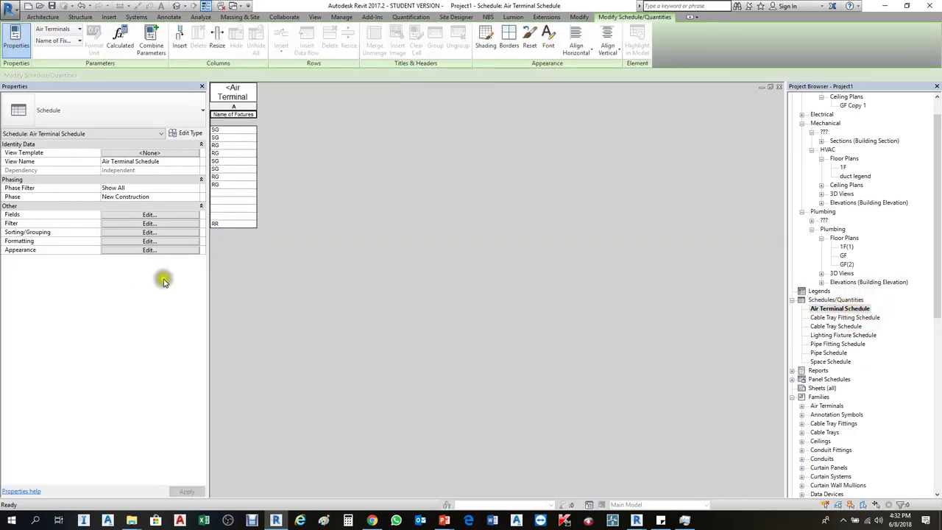
{"action": "left_click", "coordinate": [835, 320]}
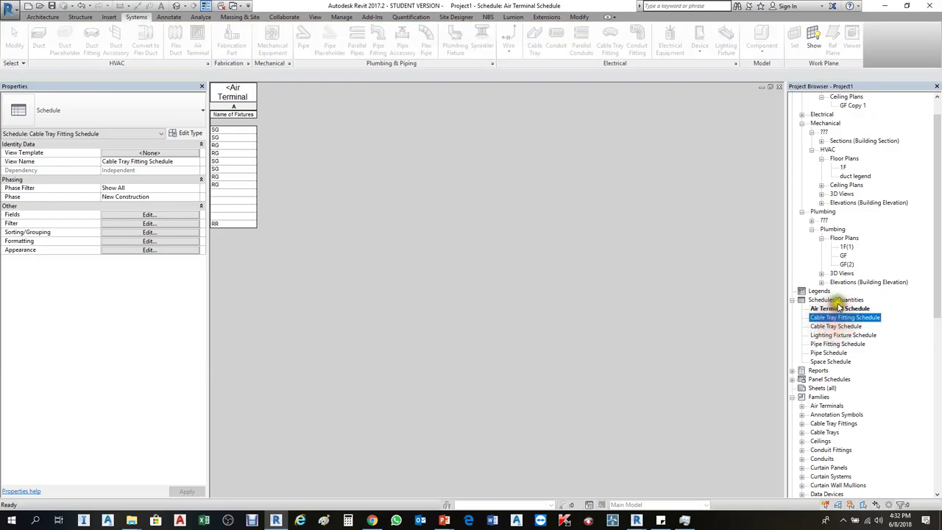
{"action": "left_click", "coordinate": [837, 299]}
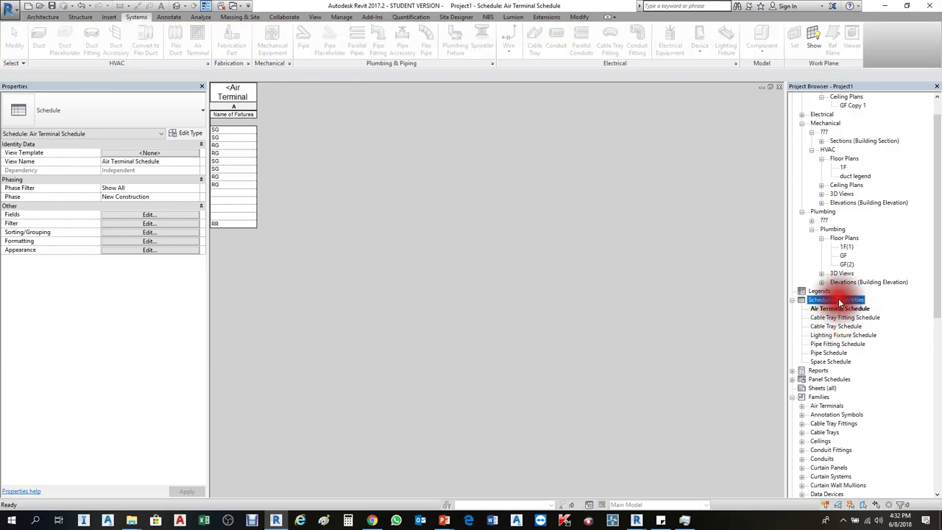
{"action": "left_click", "coordinate": [793, 370]}
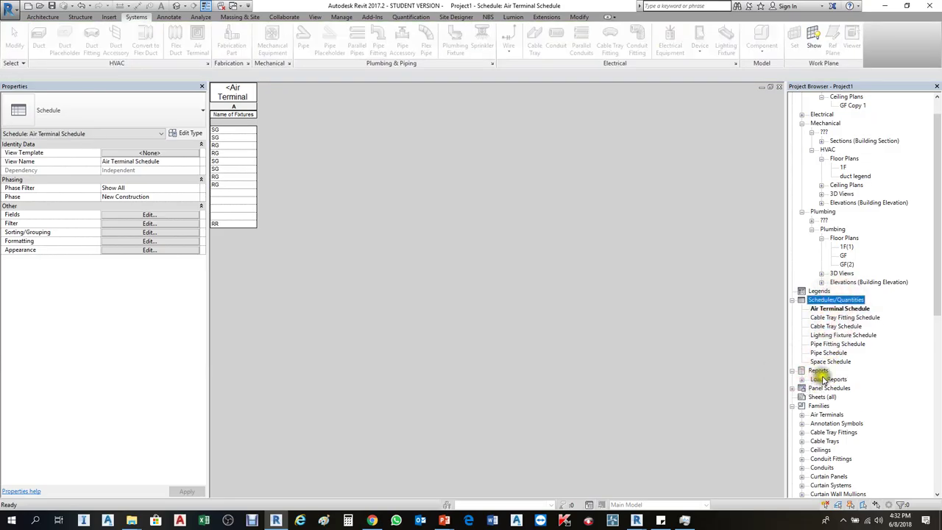
{"action": "left_click", "coordinate": [825, 380]}
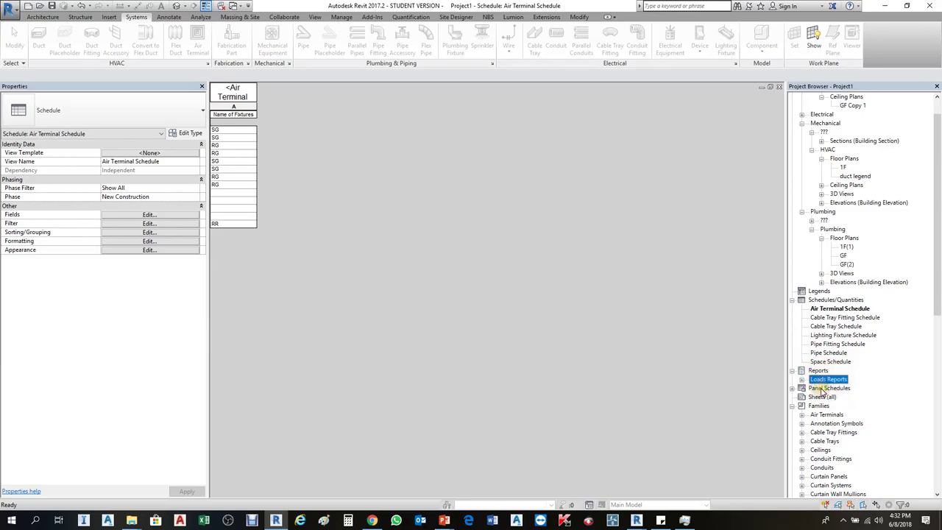
{"action": "left_click", "coordinate": [794, 387]}
{"action": "left_click", "coordinate": [816, 397]}
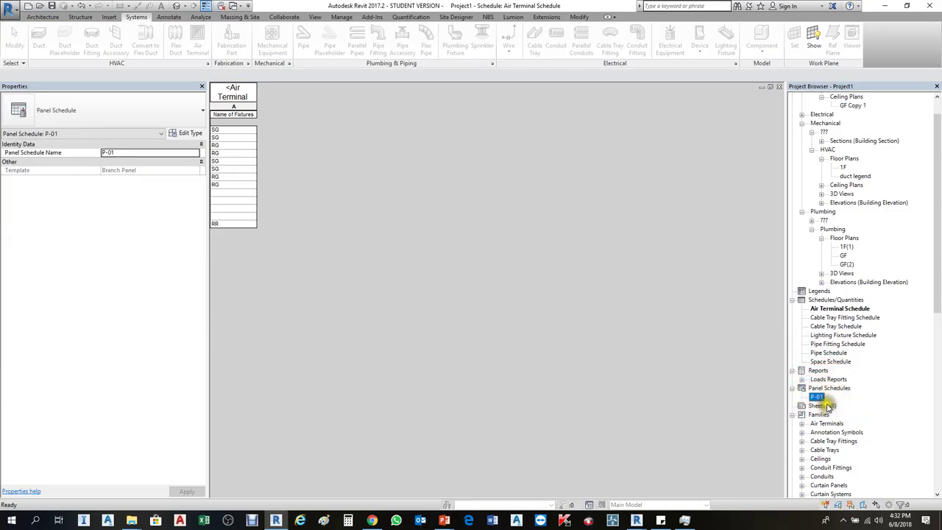
{"action": "left_click", "coordinate": [822, 406]}
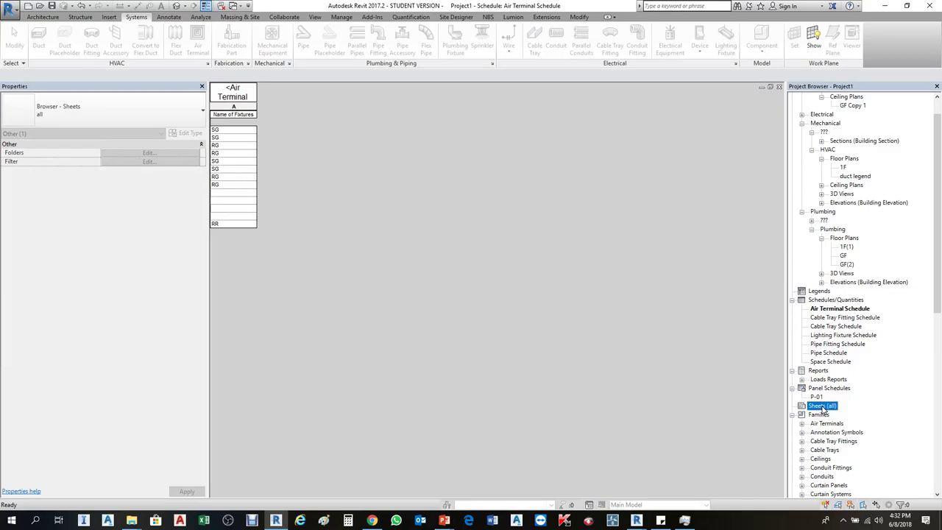
{"action": "left_click", "coordinate": [823, 408]}
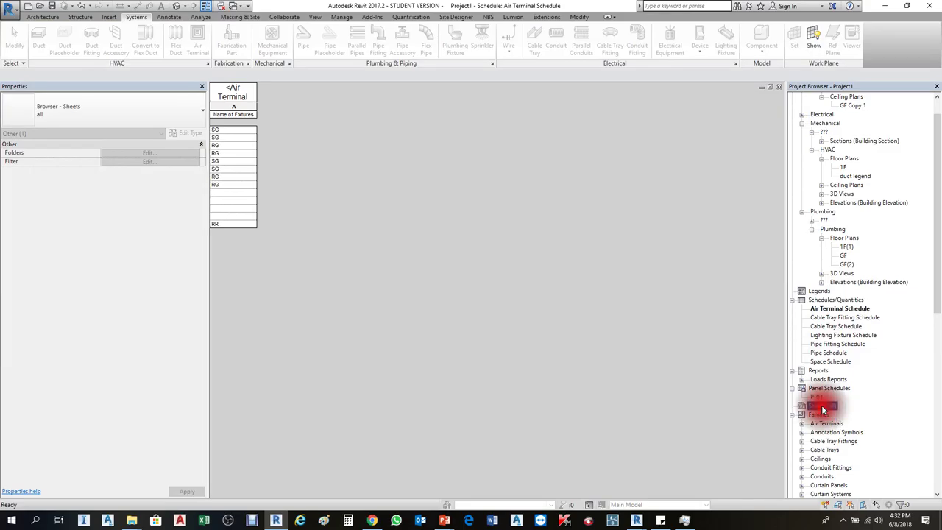
{"action": "left_click", "coordinate": [846, 247]}
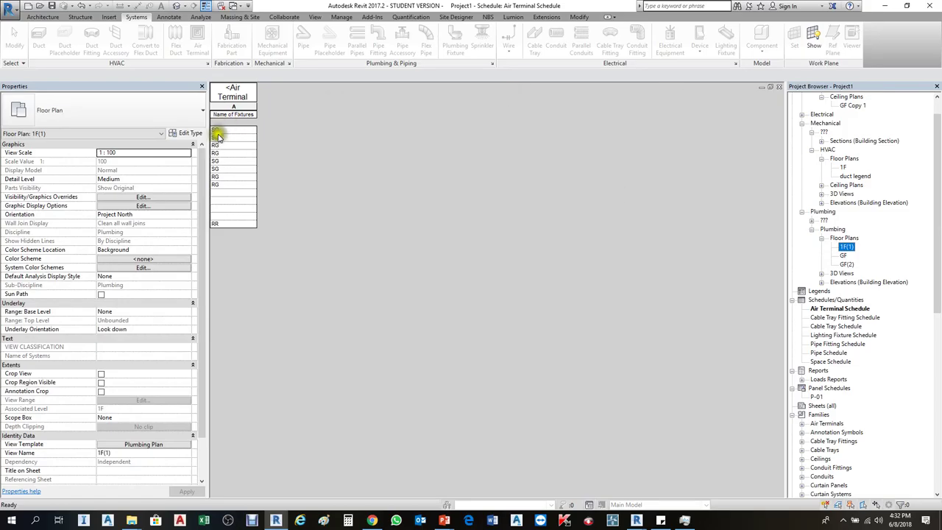
Close the Air Terminal Schedule and the Pipe Fitting Schedule to return to the Pipe Schedule.
{"action": "left_click", "coordinate": [781, 86]}
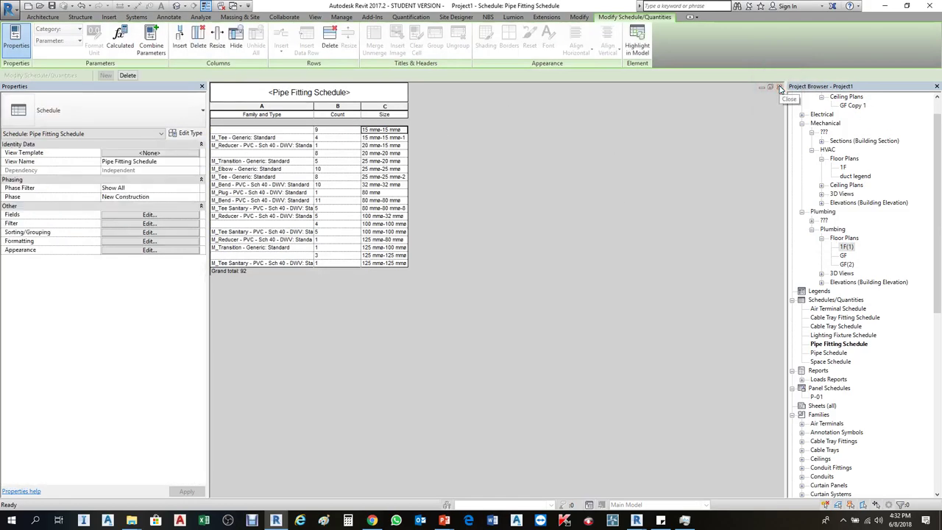
{"action": "left_click", "coordinate": [780, 87]}
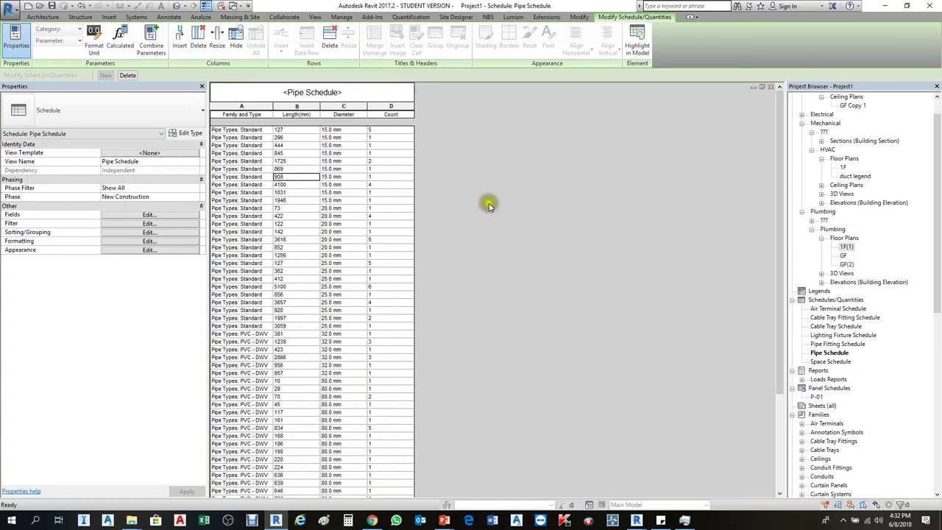
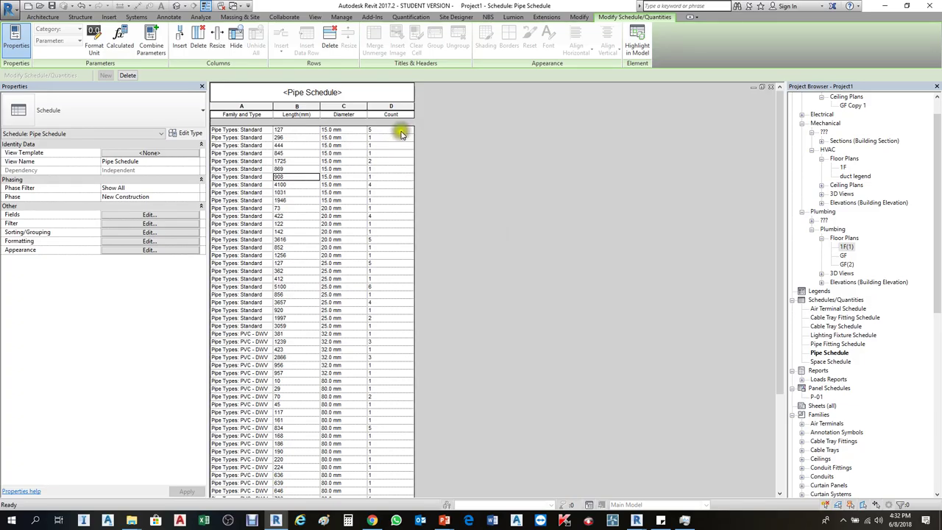
Bring up the formatting settings of the Pipe Schedule's Diameter field and check its field format without changing it.
{"action": "left_click", "coordinate": [348, 131]}
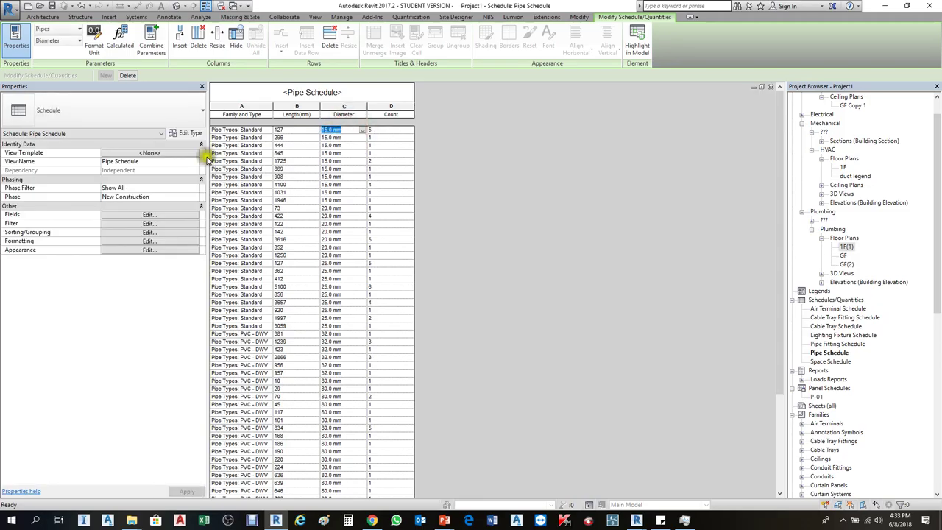
{"action": "left_click", "coordinate": [150, 232]}
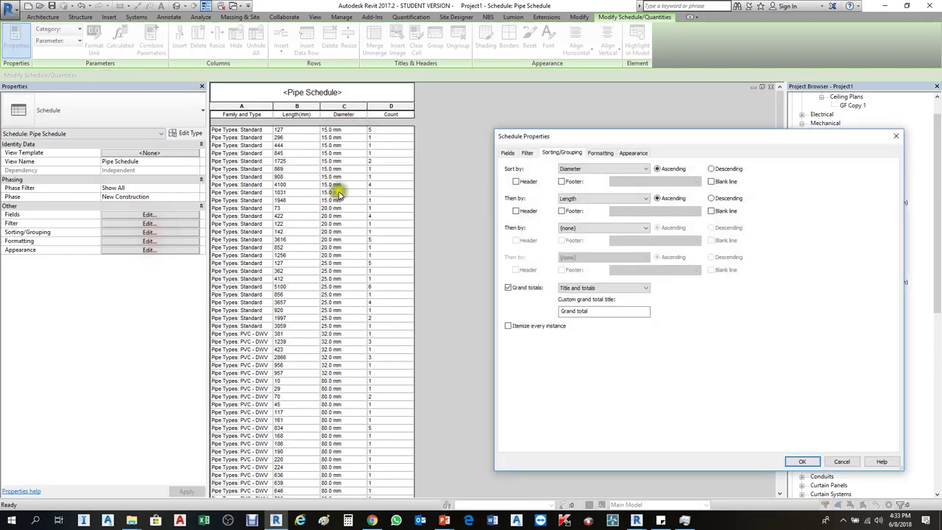
{"action": "left_click", "coordinate": [600, 152]}
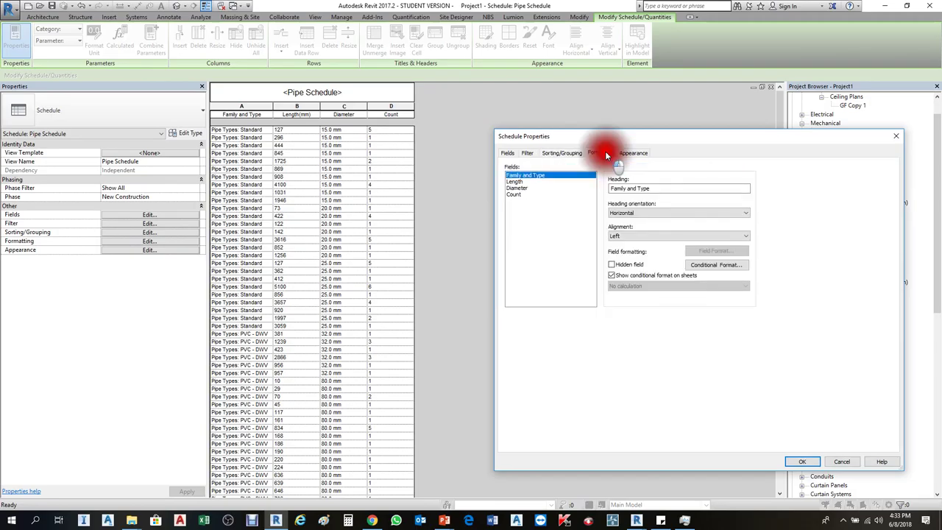
{"action": "left_click", "coordinate": [642, 153]}
{"action": "left_click", "coordinate": [601, 152]}
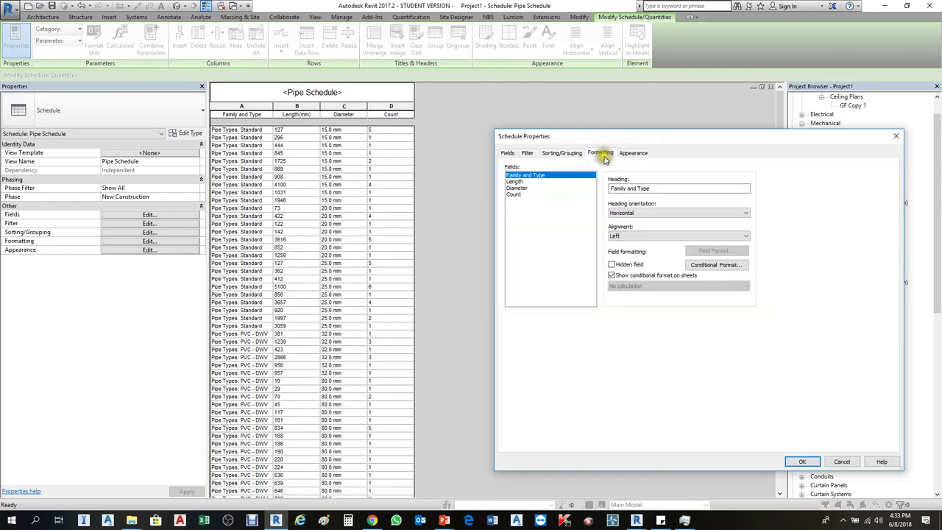
{"action": "left_click", "coordinate": [515, 188]}
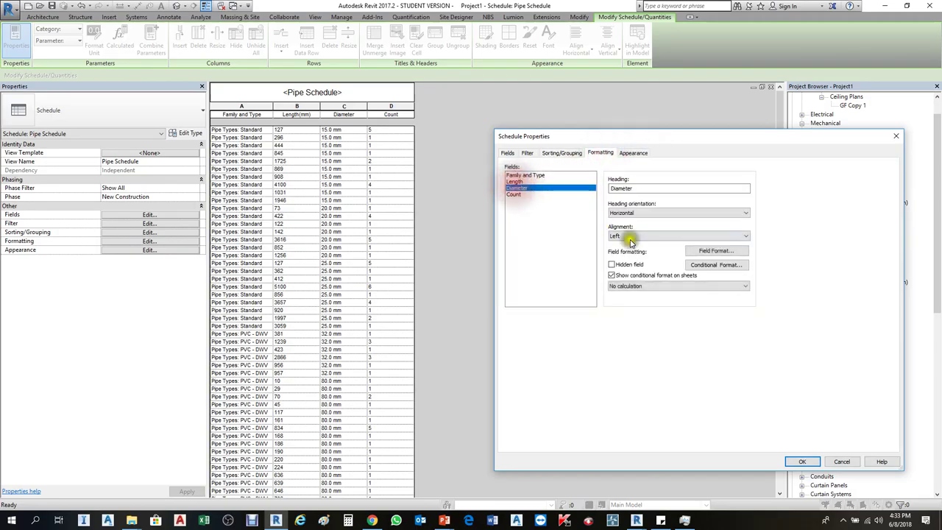
{"action": "left_click", "coordinate": [714, 250]}
{"action": "left_click", "coordinate": [773, 220]}
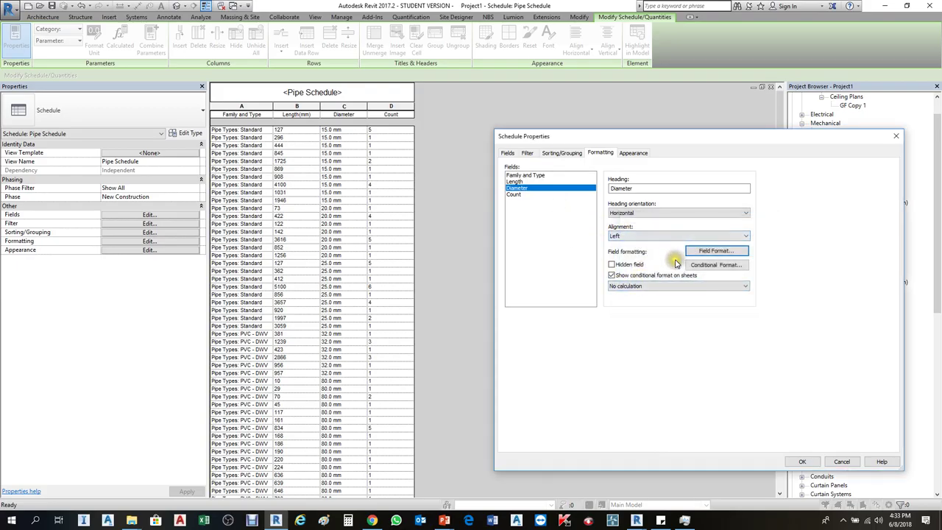
Add a conditional format to the Diameter field that tests for values Equal To 15 mm.
{"action": "left_click", "coordinate": [713, 264]}
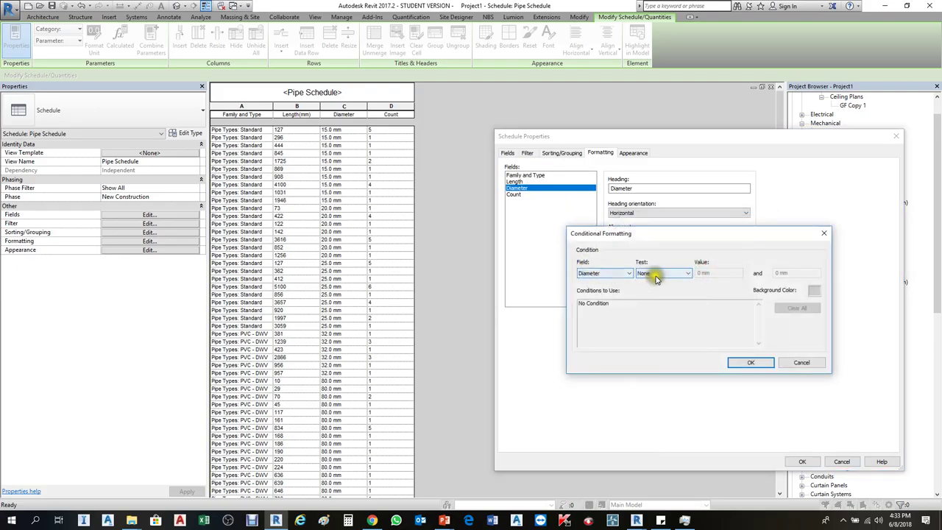
{"action": "left_click", "coordinate": [681, 274]}
{"action": "left_click", "coordinate": [652, 301]}
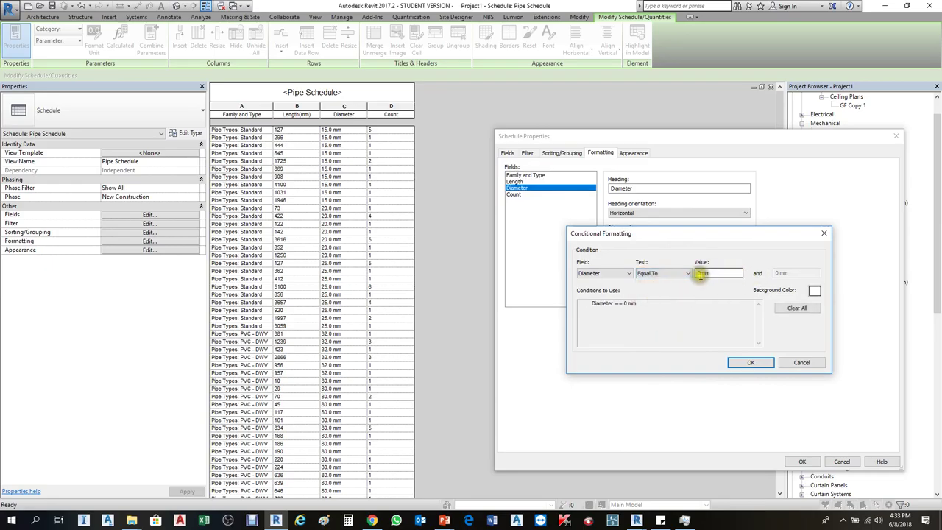
{"action": "left_click_drag", "start_coordinate": [702, 273], "coordinate": [676, 283]}
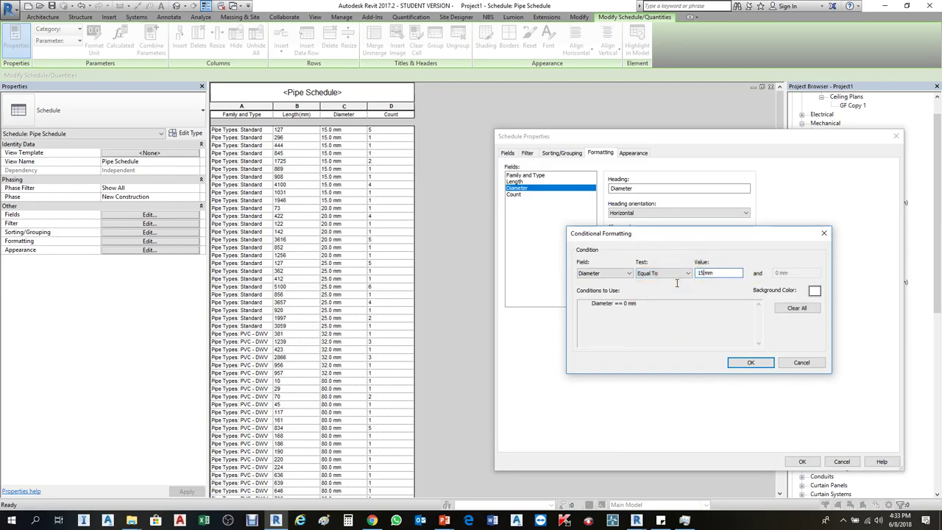
{"action": "left_click", "coordinate": [734, 362]}
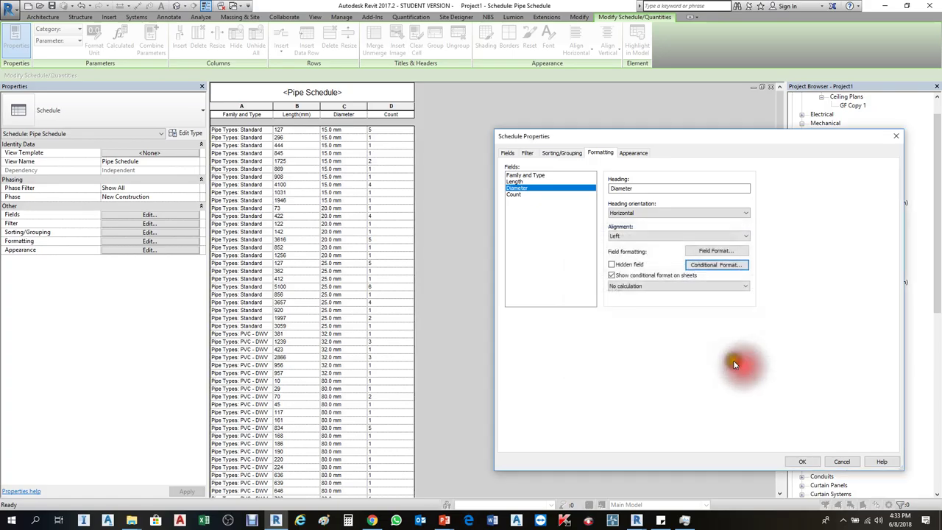
Set the background color of the Diameter field's conditional format to magenta and apply it to the Pipe Schedule.
{"action": "left_click", "coordinate": [716, 264]}
{"action": "left_click", "coordinate": [813, 291]}
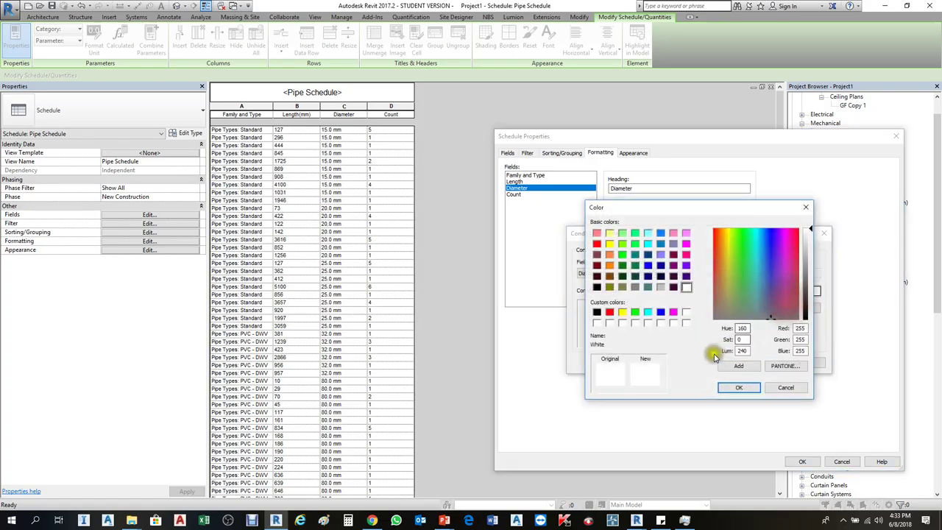
{"action": "left_click", "coordinate": [673, 313]}
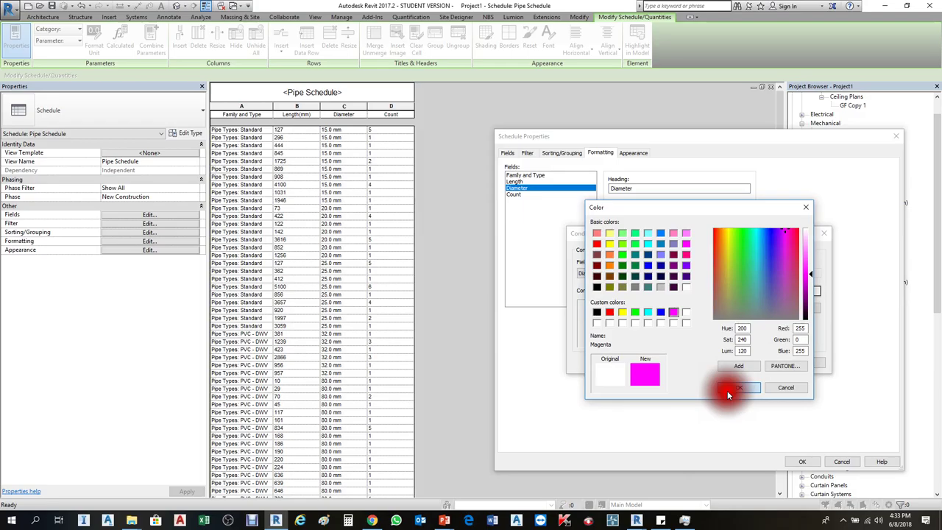
{"action": "left_click", "coordinate": [739, 388]}
{"action": "left_click", "coordinate": [745, 362]}
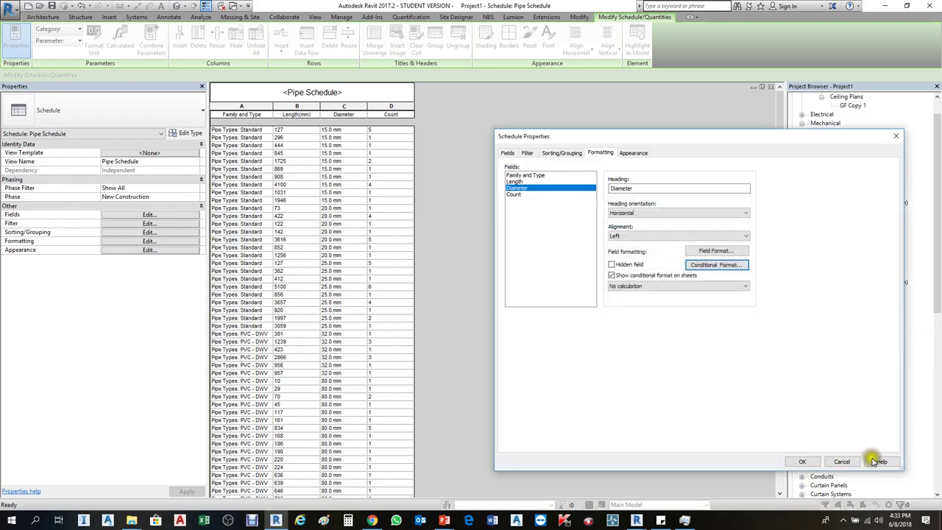
{"action": "left_click", "coordinate": [802, 462]}
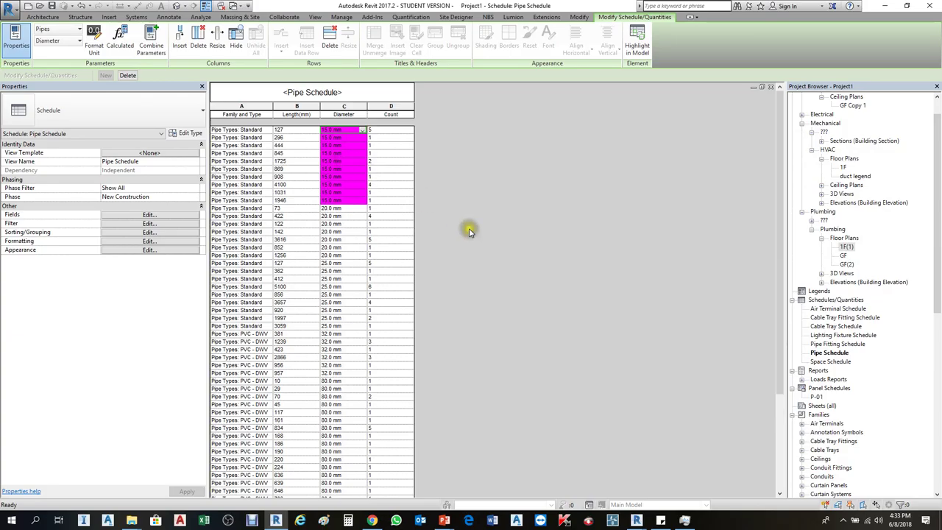
Undo the conditional formatting of the Diameter field and point out the 15 mm cells in that column.
{"action": "left_click", "coordinate": [329, 133]}
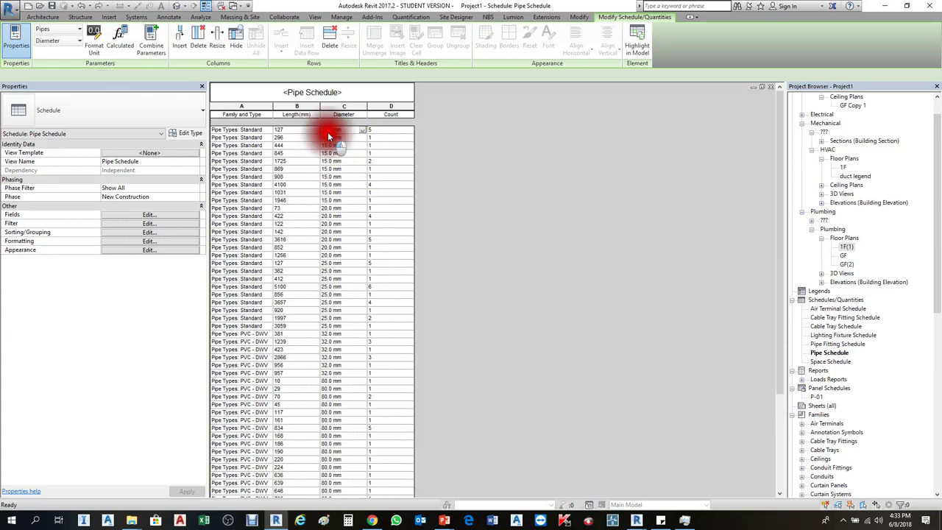
{"action": "left_click", "coordinate": [344, 117]}
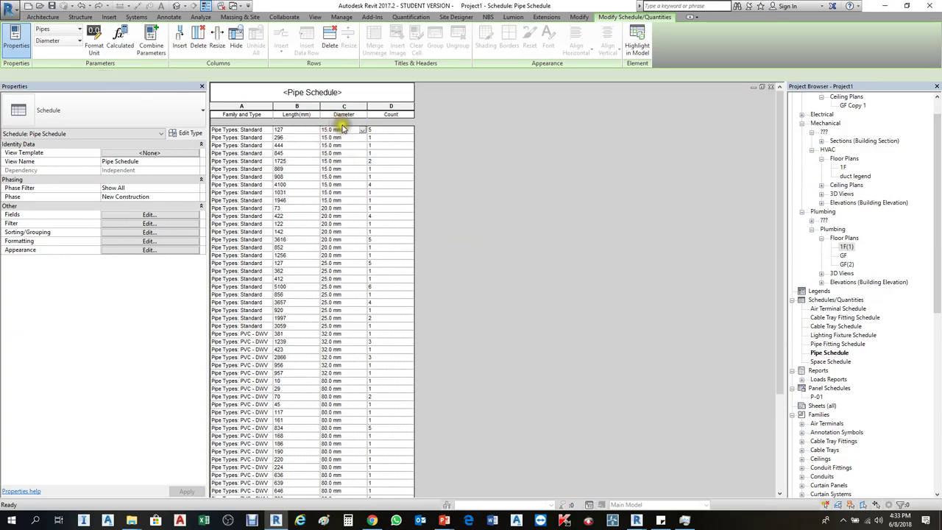
{"action": "left_click_drag", "start_coordinate": [344, 133], "coordinate": [341, 168]}
{"action": "left_click_drag", "start_coordinate": [325, 130], "coordinate": [341, 153]}
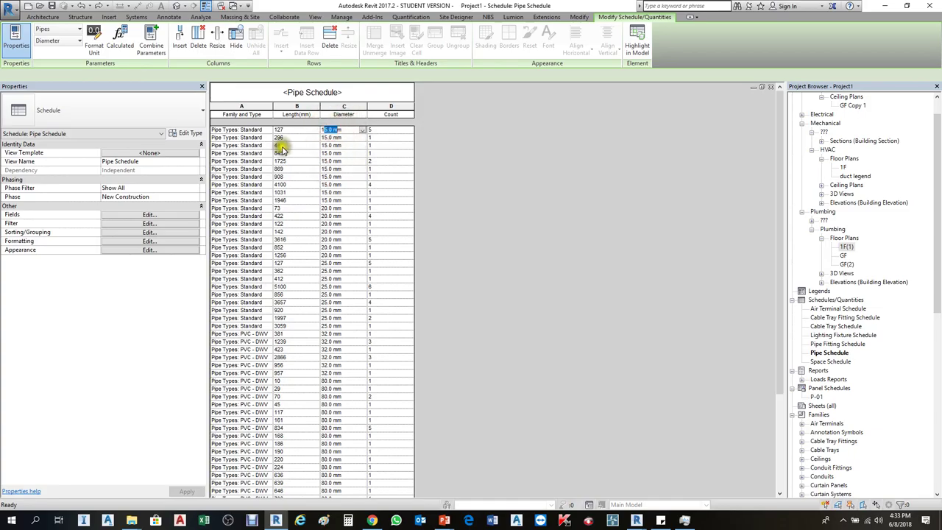
Define a conditional format for the Pipe Schedule's Diameter field with the test Equal To and the value 15 mm.
{"action": "left_click", "coordinate": [151, 223]}
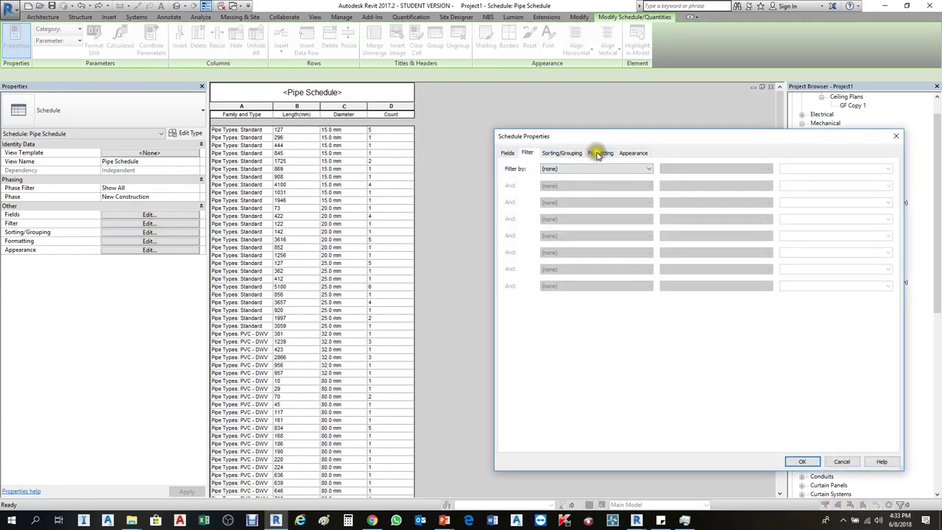
{"action": "left_click", "coordinate": [599, 153]}
{"action": "left_click", "coordinate": [519, 188]}
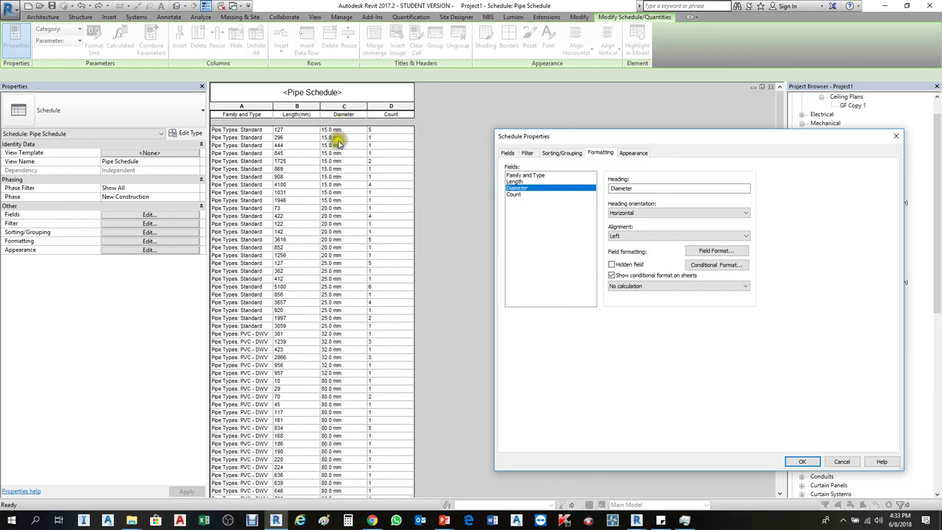
{"action": "left_click", "coordinate": [720, 266]}
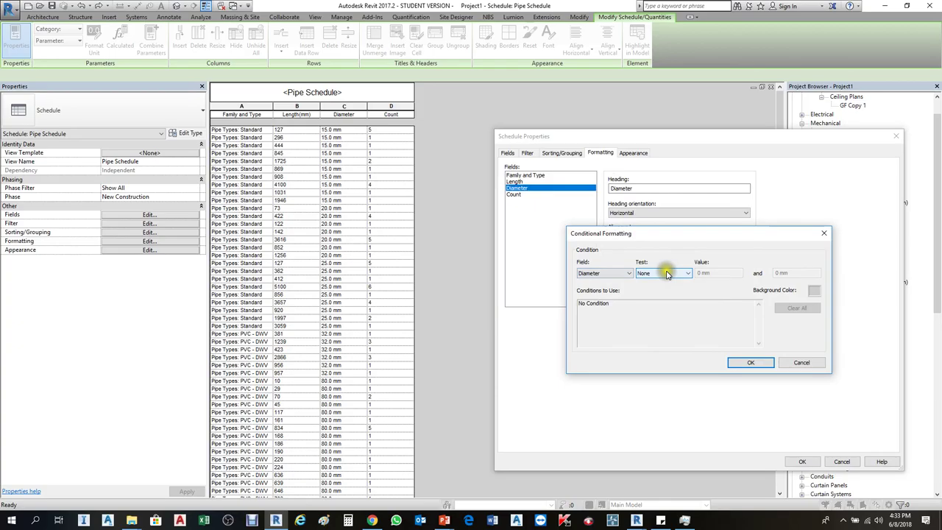
{"action": "left_click", "coordinate": [667, 273]}
{"action": "left_click", "coordinate": [662, 305]}
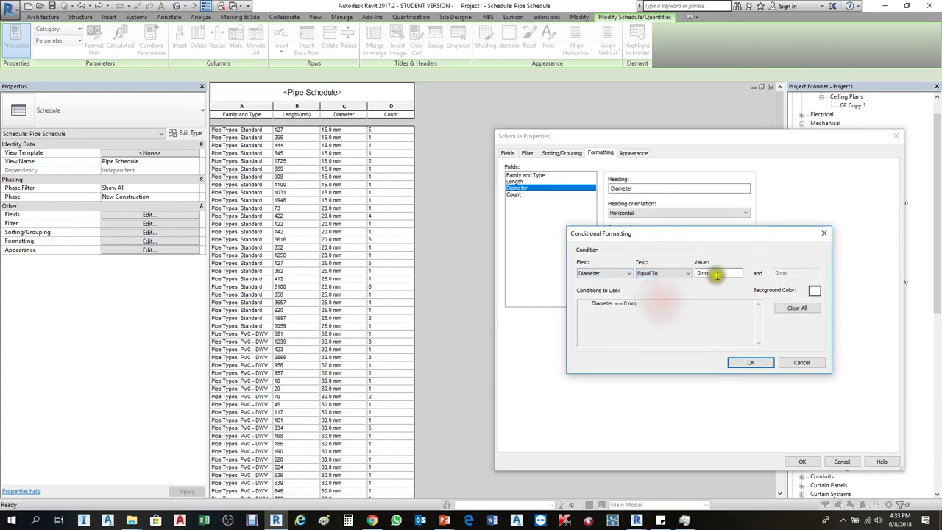
{"action": "left_click", "coordinate": [695, 273]}
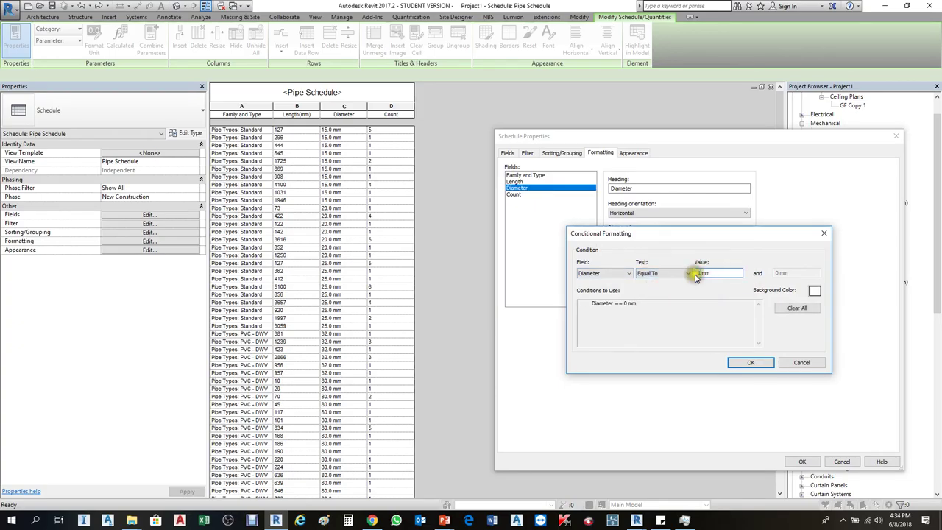
Give the 15 mm diameter condition a magenta background color and apply the schedule properties.
{"action": "left_click", "coordinate": [815, 291]}
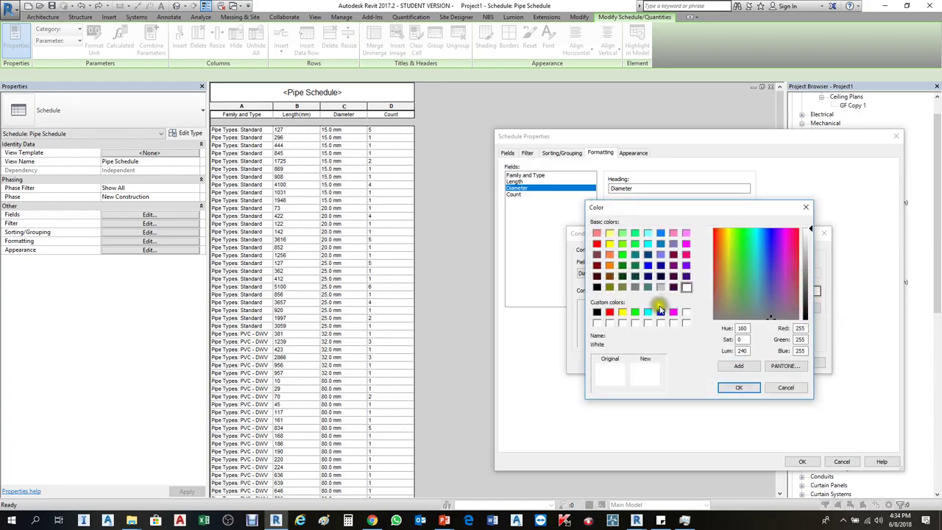
{"action": "left_click", "coordinate": [674, 313]}
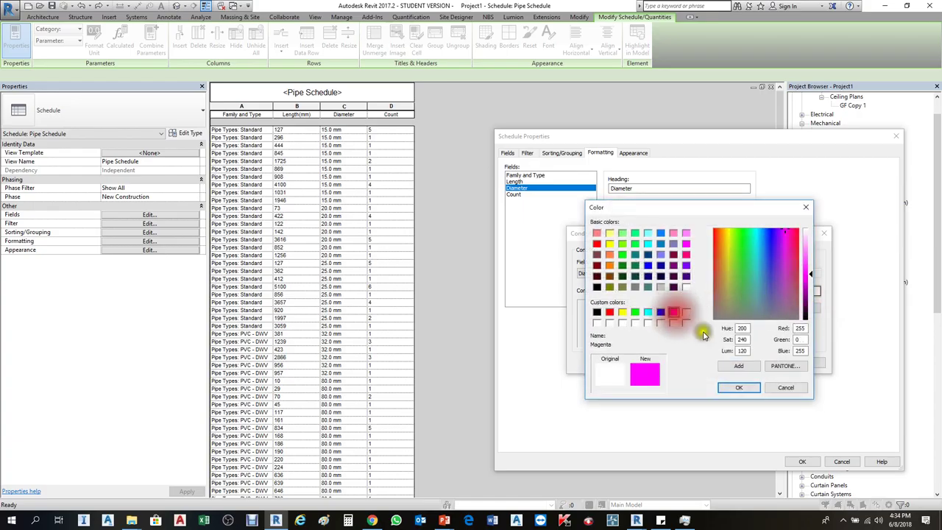
{"action": "left_click", "coordinate": [749, 387]}
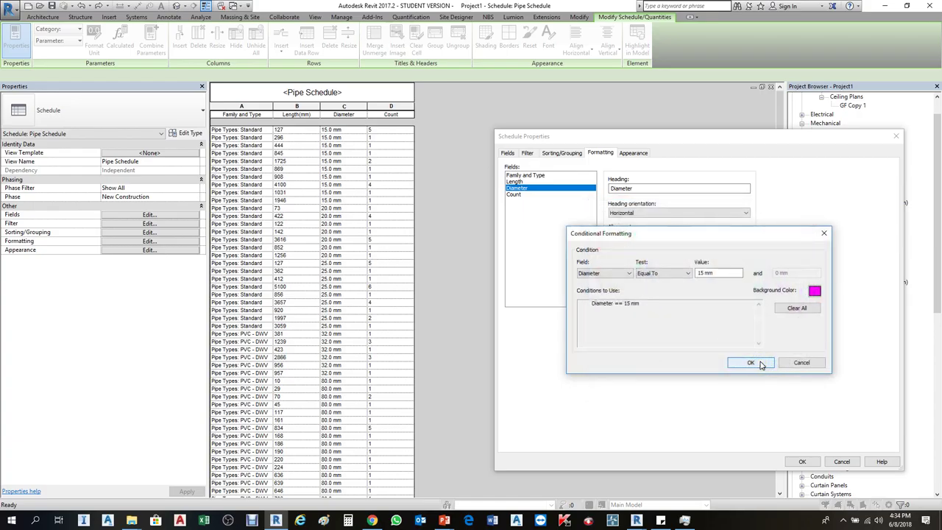
{"action": "left_click", "coordinate": [751, 362]}
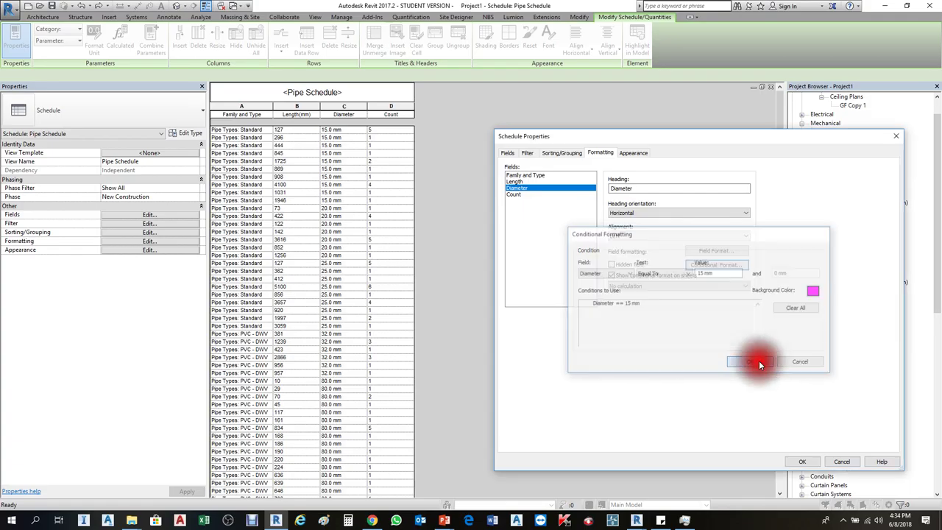
{"action": "left_click", "coordinate": [793, 463]}
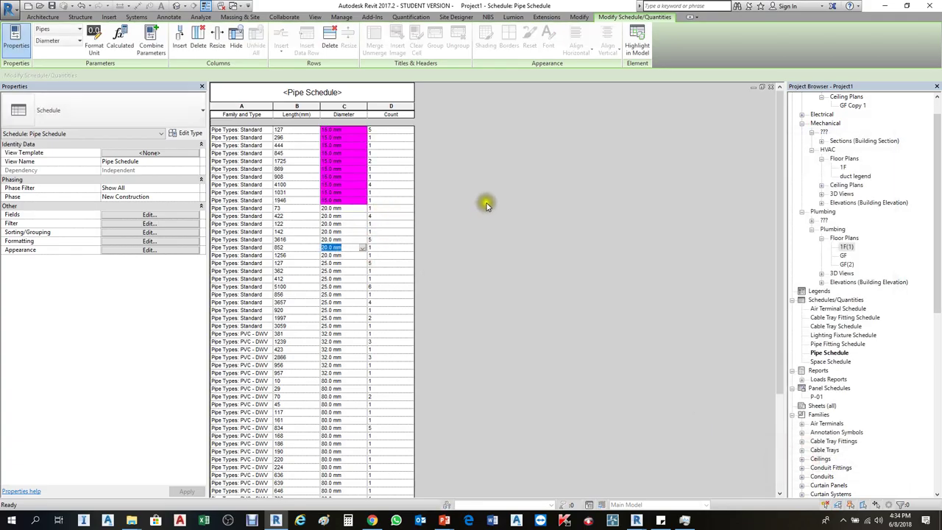
{"action": "left_click", "coordinate": [336, 262]}
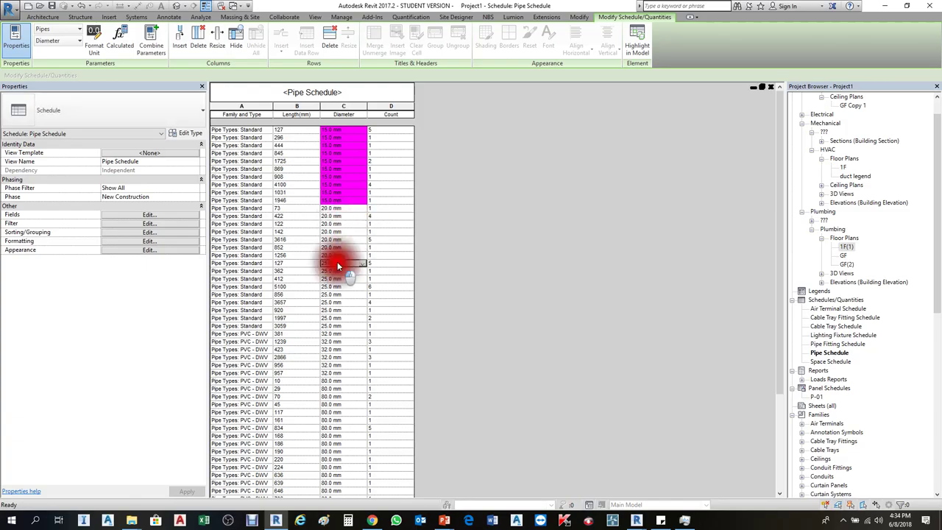
{"action": "scroll", "coordinate": [355, 316], "scroll_direction": "down", "scroll_amount": 1}
{"action": "scroll", "coordinate": [354, 322], "scroll_direction": "up", "scroll_amount": 1}
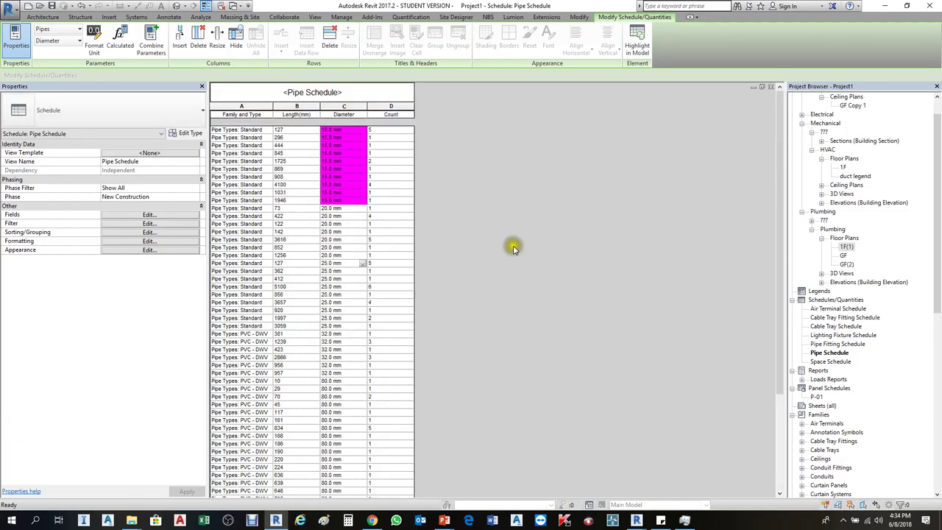
{"action": "left_click", "coordinate": [550, 237]}
Close the Pipe Schedule and return to the GF(2) plumbing floor plan, showing the whole layout.
{"action": "left_click", "coordinate": [772, 88]}
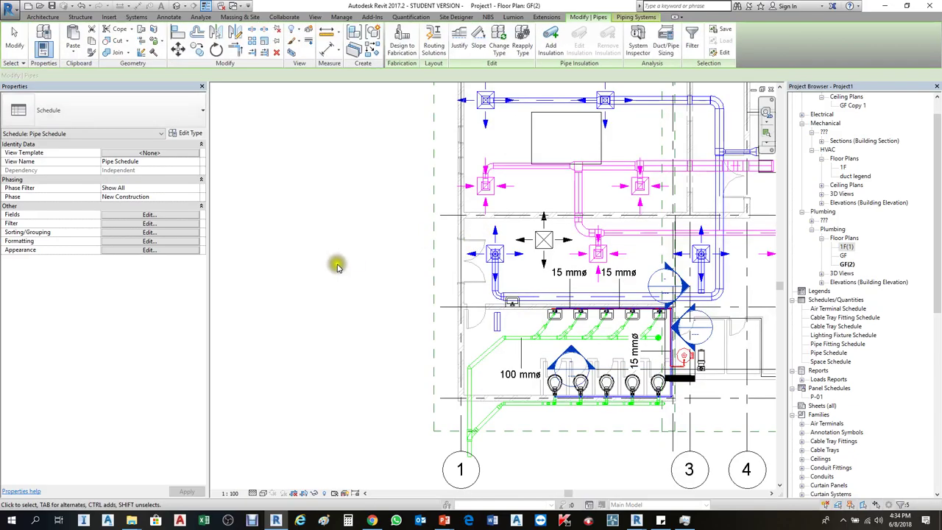
{"action": "scroll", "coordinate": [337, 267], "scroll_direction": "down", "scroll_amount": 3}
{"action": "scroll", "coordinate": [505, 233], "scroll_direction": "up", "scroll_amount": 3}
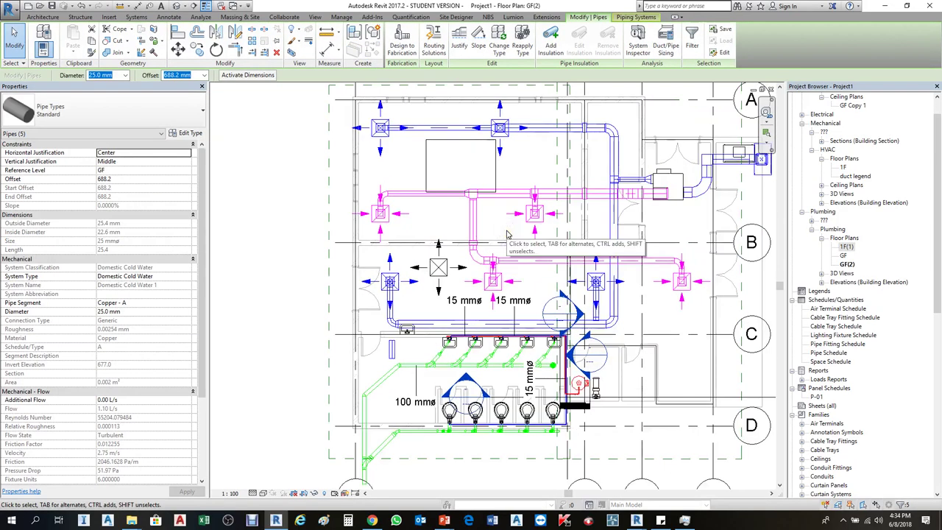
{"action": "scroll", "coordinate": [507, 234], "scroll_direction": "down", "scroll_amount": 2}
{"action": "scroll", "coordinate": [494, 290], "scroll_direction": "up", "scroll_amount": 1}
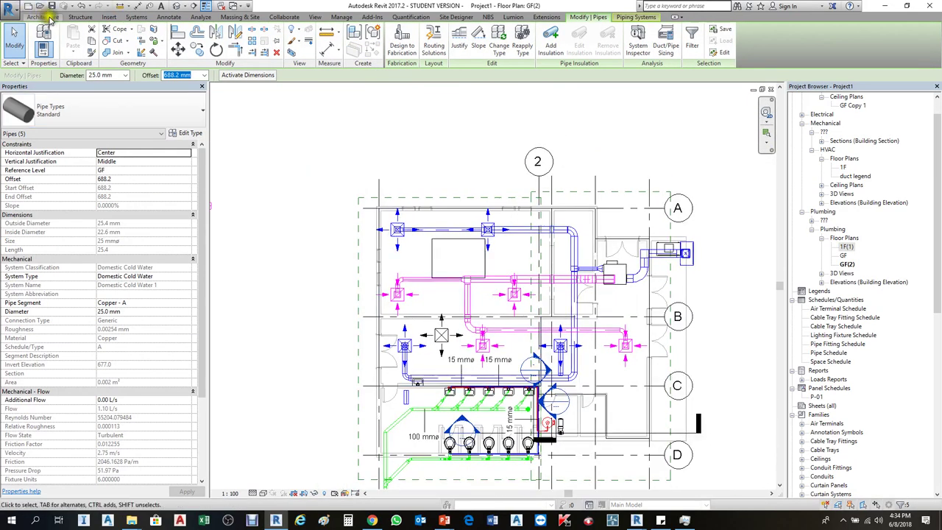